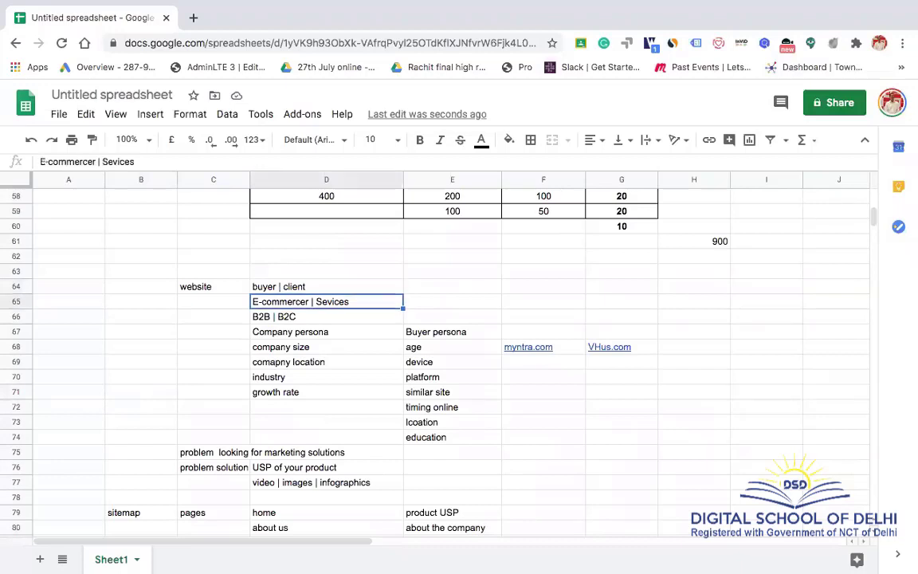
- Review the website brief's B2B | B2C entry and the company persona attributes from company size to growth rate
{"action": "left_click", "coordinate": [326, 316]}
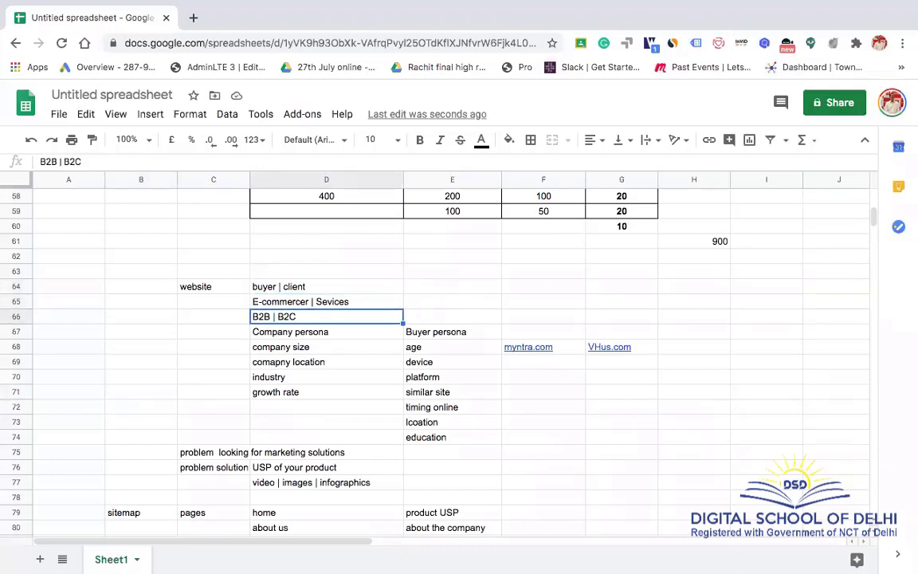
{"action": "left_click", "coordinate": [326, 331]}
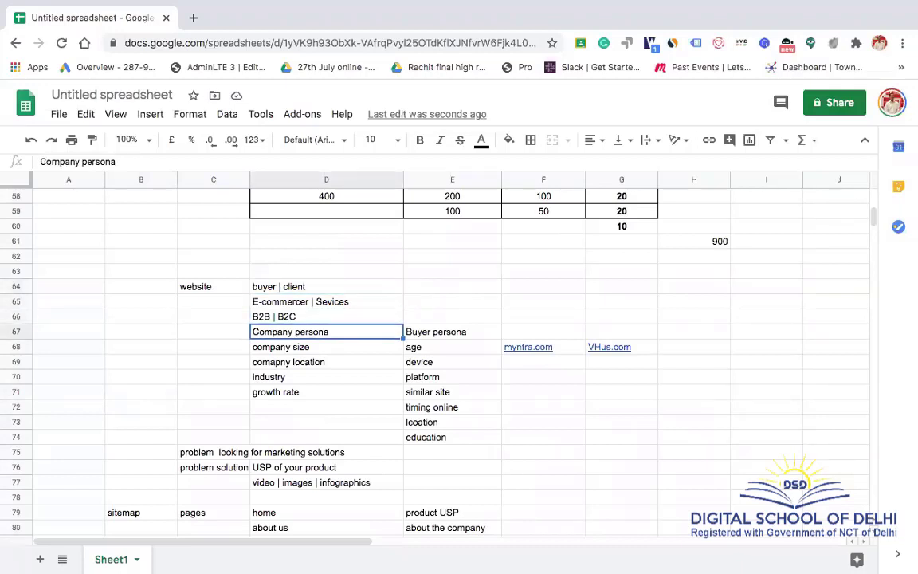
{"action": "left_click", "coordinate": [326, 317]}
{"action": "left_click", "coordinate": [326, 331]}
{"action": "left_click", "coordinate": [326, 347]}
{"action": "left_click", "coordinate": [326, 362]}
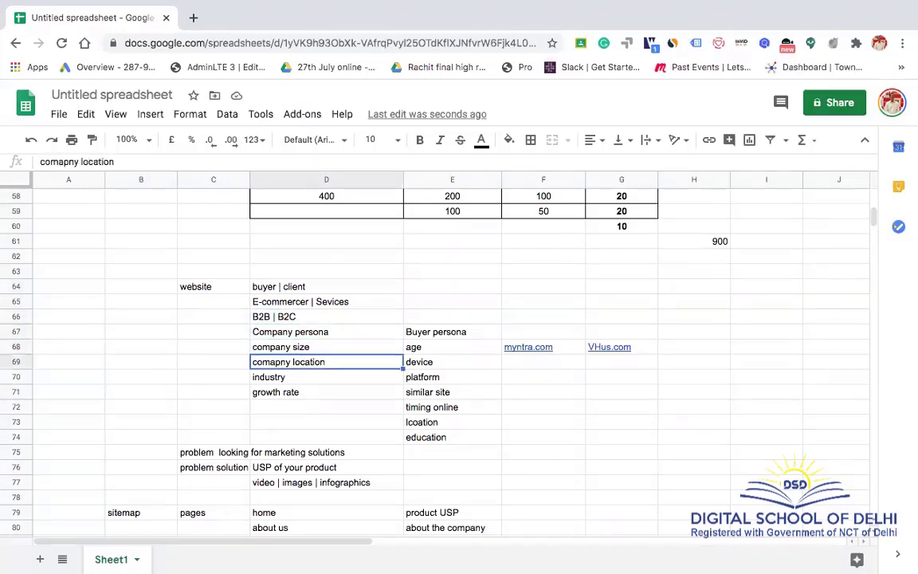
{"action": "left_click", "coordinate": [326, 377]}
{"action": "left_click", "coordinate": [326, 392]}
{"action": "left_click", "coordinate": [326, 347]}
{"action": "left_click", "coordinate": [326, 331]}
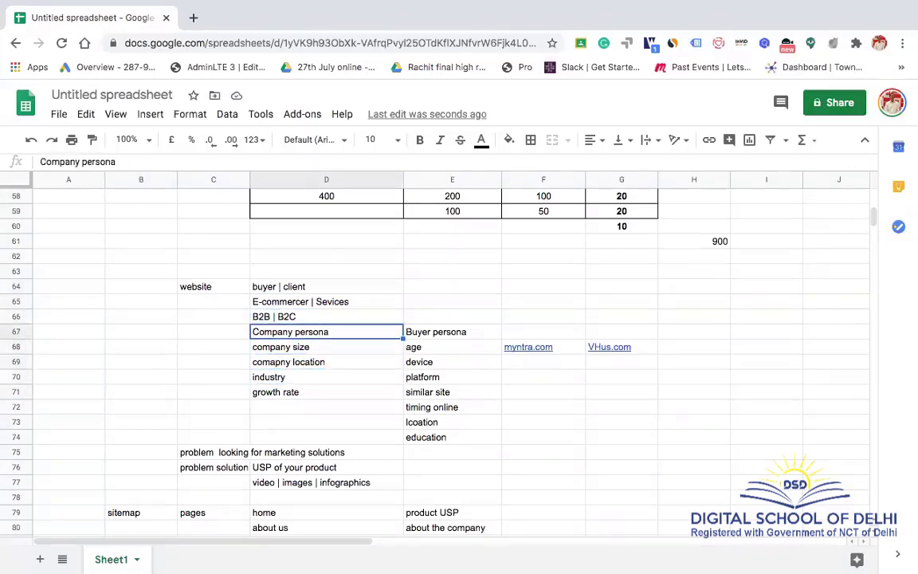
- Read through the buyer persona attributes in column E, from age down to education
{"action": "left_click", "coordinate": [452, 332]}
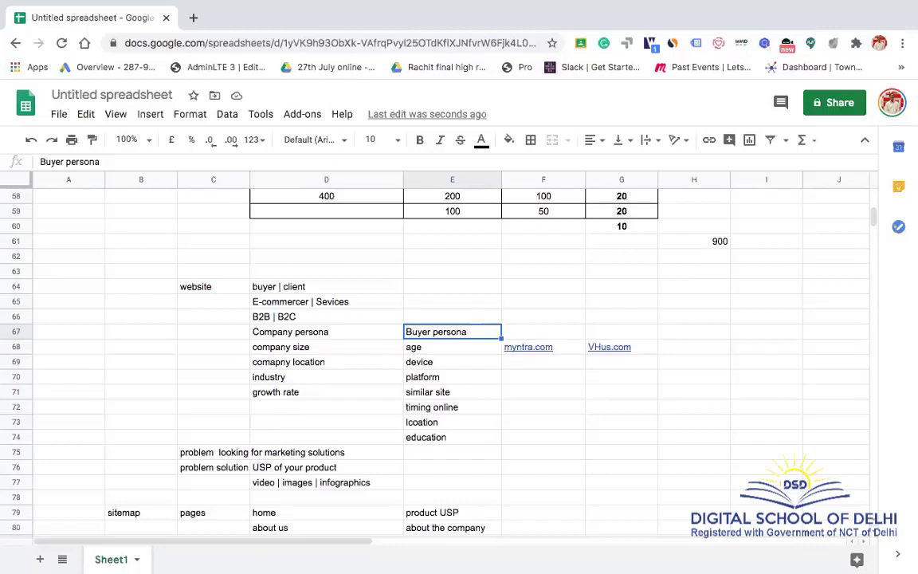
{"action": "left_click", "coordinate": [452, 346]}
{"action": "left_click", "coordinate": [452, 332]}
{"action": "left_click", "coordinate": [452, 347]}
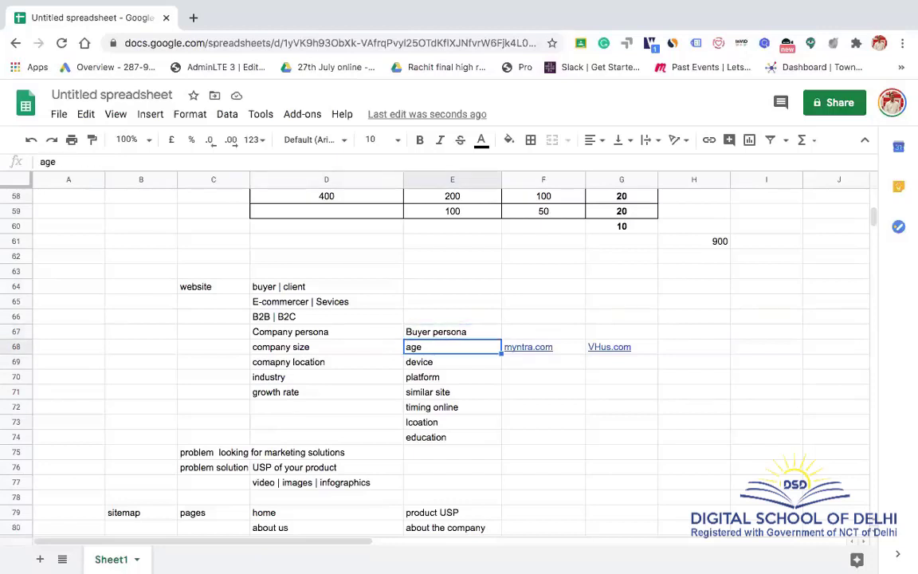
{"action": "left_click", "coordinate": [452, 332]}
{"action": "left_click", "coordinate": [452, 347]}
{"action": "left_click", "coordinate": [452, 332]}
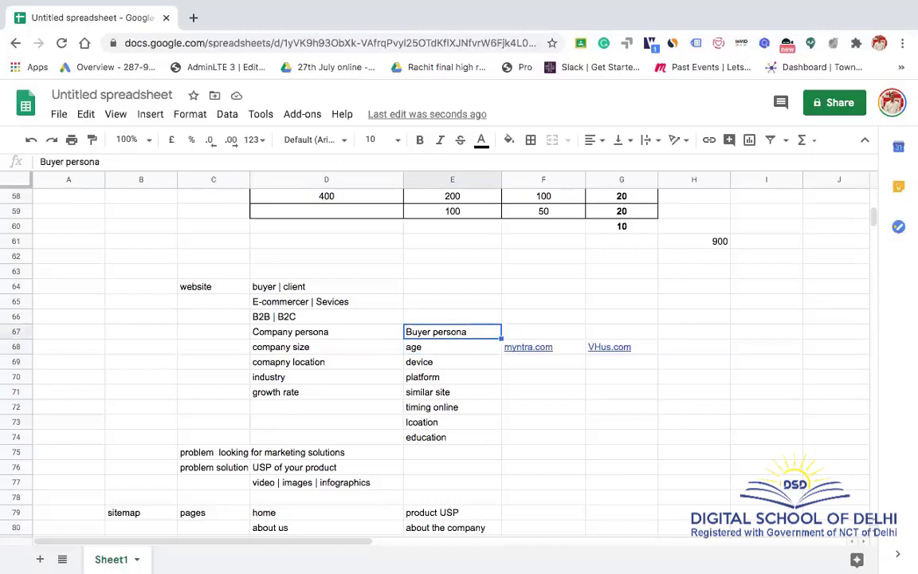
{"action": "left_click", "coordinate": [452, 347]}
{"action": "left_click", "coordinate": [452, 362]}
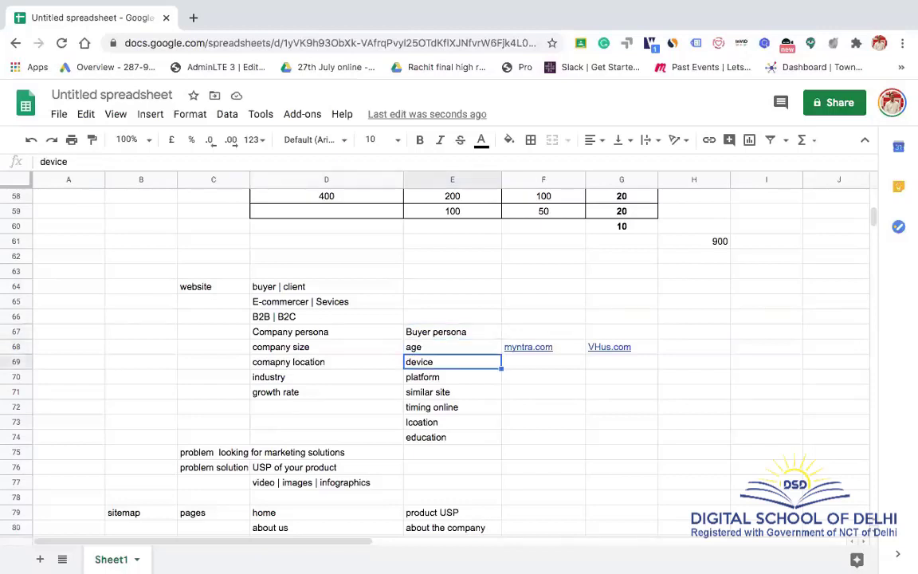
{"action": "left_click", "coordinate": [452, 377]}
{"action": "left_click", "coordinate": [452, 392]}
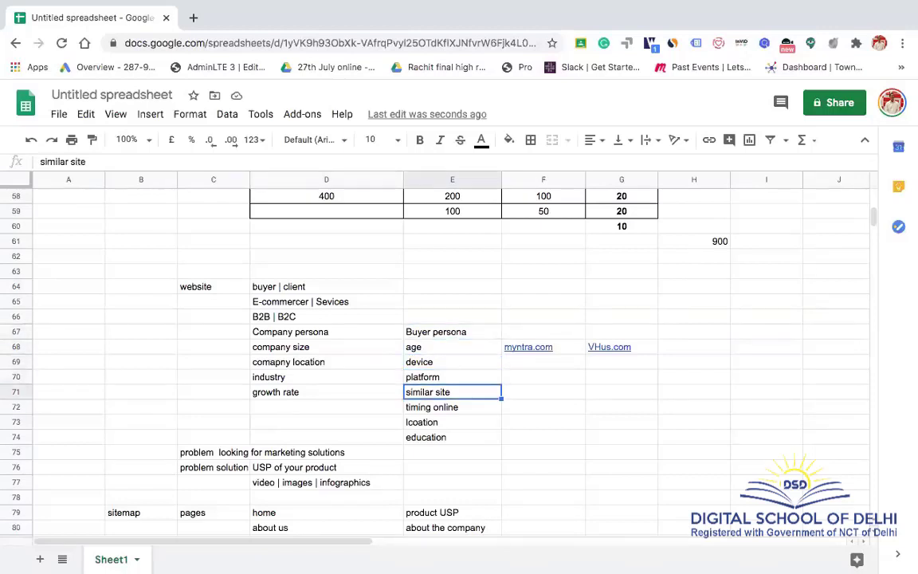
{"action": "left_click", "coordinate": [452, 407]}
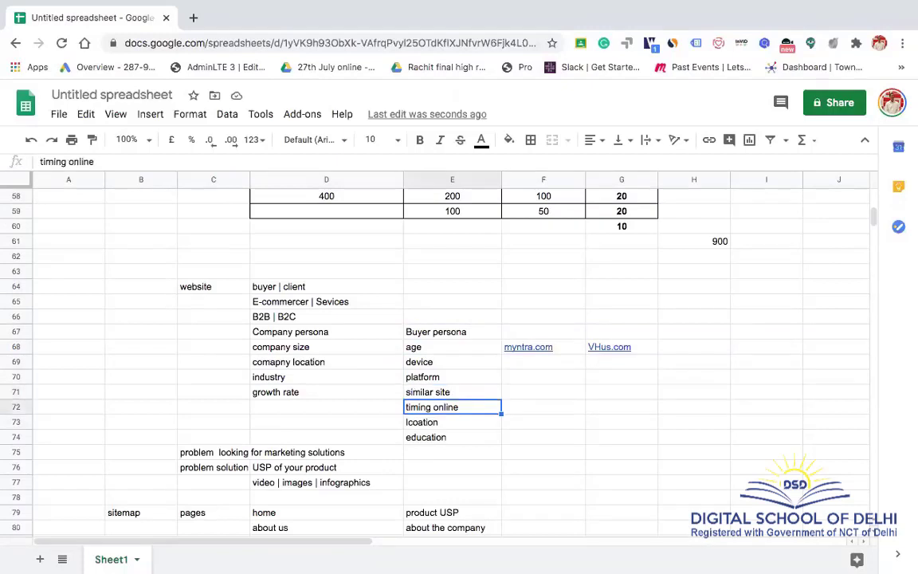
{"action": "left_click", "coordinate": [452, 422]}
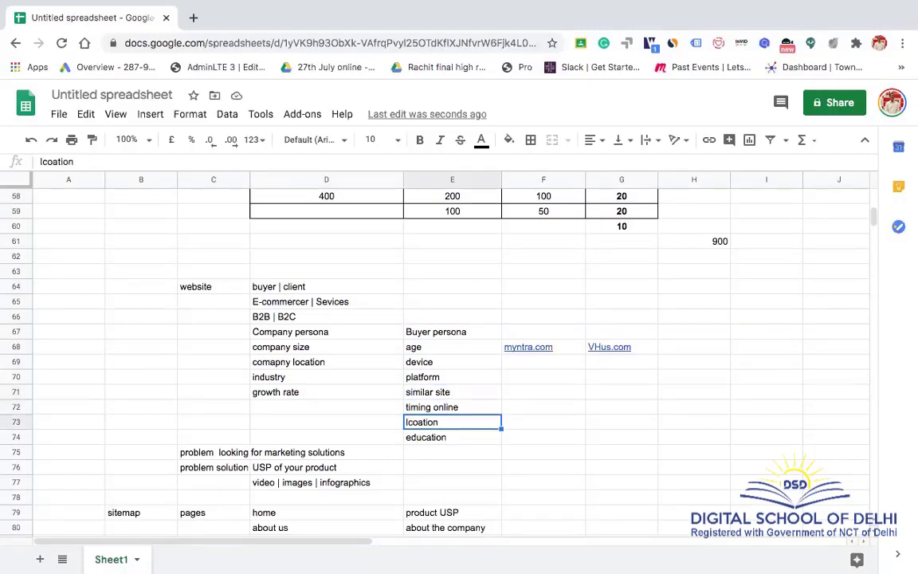
{"action": "left_click", "coordinate": [452, 437]}
- Re-examine the buyer persona's device, platform, similar site, online timing and location entries against one another
{"action": "left_click", "coordinate": [452, 407]}
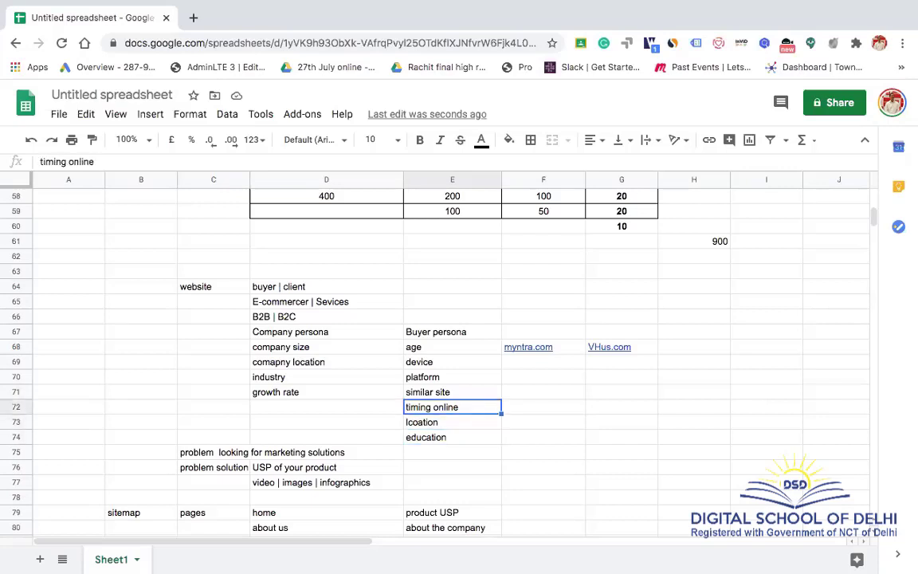
{"action": "left_click", "coordinate": [452, 362]}
{"action": "left_click", "coordinate": [452, 423]}
{"action": "left_click", "coordinate": [452, 407]}
{"action": "left_click", "coordinate": [452, 423]}
{"action": "left_click", "coordinate": [452, 407]}
{"action": "left_click", "coordinate": [452, 423]}
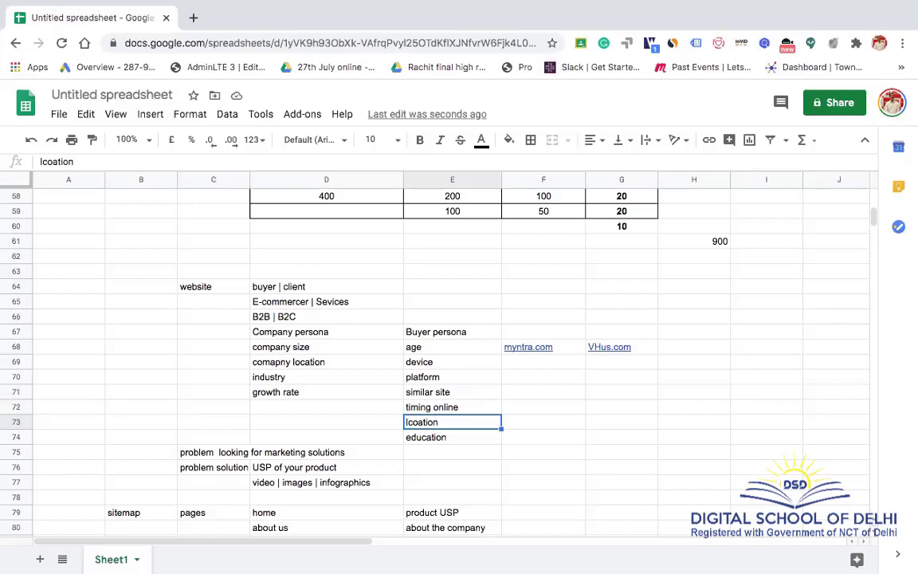
{"action": "key", "text": "Down"}
{"action": "key", "text": "Up"}
{"action": "key", "text": "Up"}
{"action": "key", "text": "Up"}
{"action": "key", "text": "Up"}
{"action": "key", "text": "Up"}
{"action": "key", "text": "Up"}
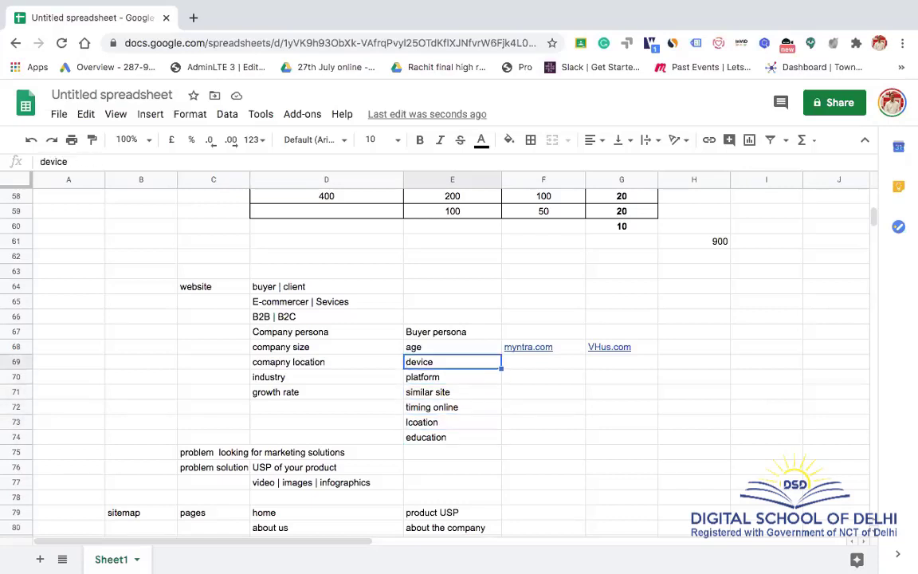
{"action": "left_click", "coordinate": [452, 362]}
{"action": "key", "text": "Down"}
{"action": "key", "text": "Down"}
{"action": "key", "text": "Down"}
{"action": "key", "text": "Down"}
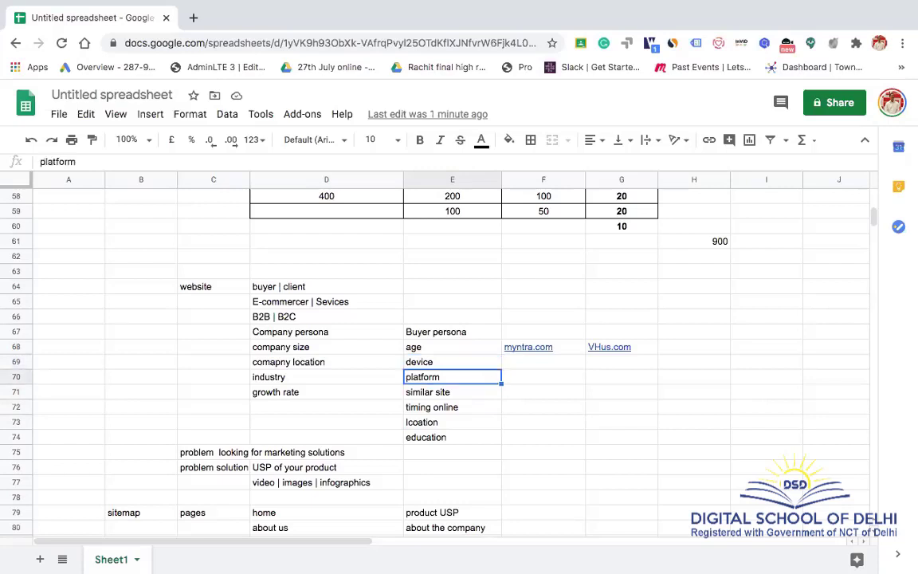
{"action": "key", "text": "Up"}
{"action": "key", "text": "Up"}
{"action": "key", "text": "Down"}
{"action": "key", "text": "Down"}
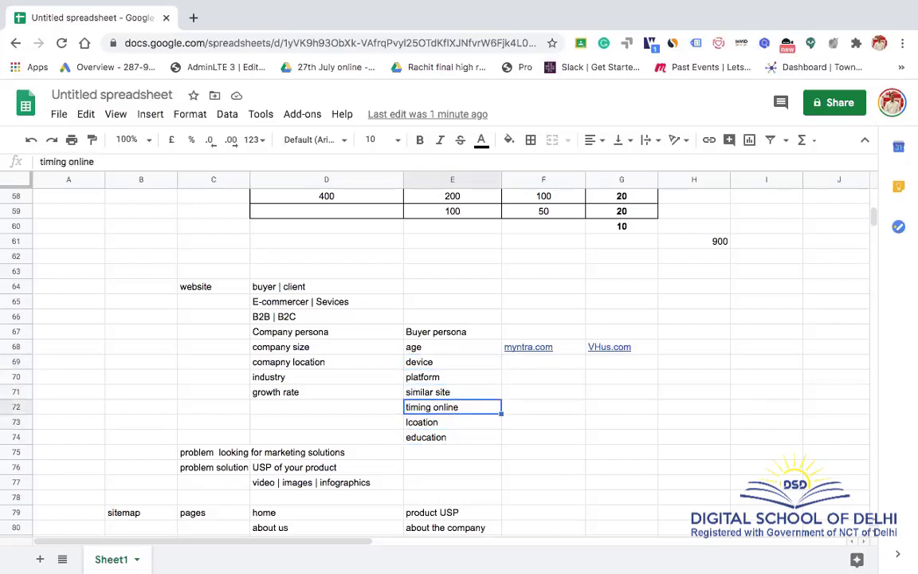
{"action": "key", "text": "Down"}
{"action": "key", "text": "Up"}
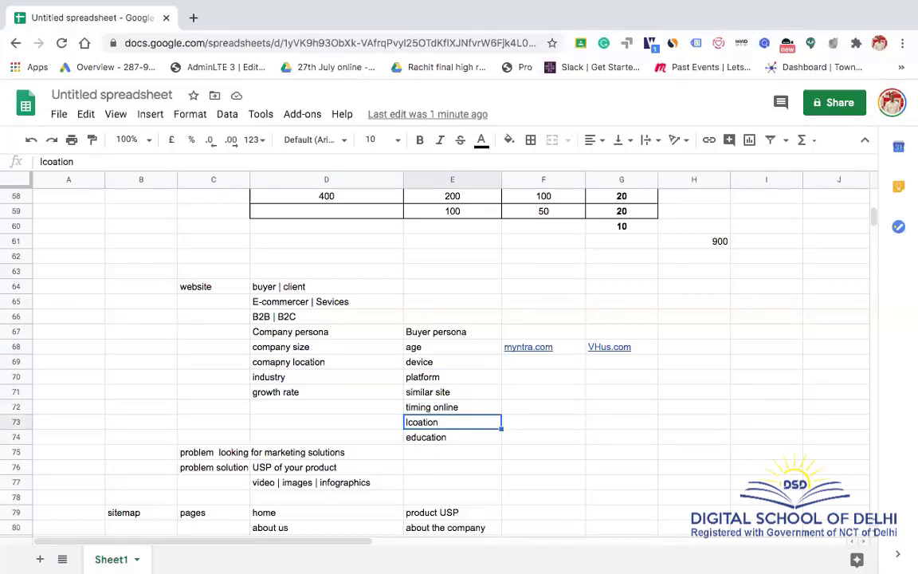
{"action": "key", "text": "Up"}
{"action": "key", "text": "Up"}
{"action": "key", "text": "Up"}
{"action": "key", "text": "Up"}
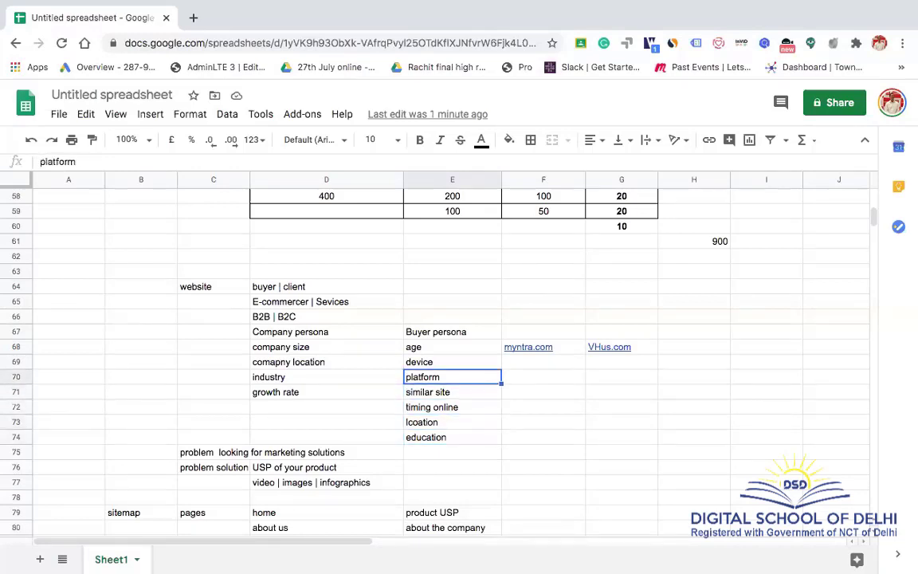
{"action": "key", "text": "Up"}
{"action": "key", "text": "Down"}
{"action": "key", "text": "Down"}
{"action": "key", "text": "Down"}
{"action": "key", "text": "Down"}
{"action": "key", "text": "Down"}
{"action": "key", "text": "Down"}
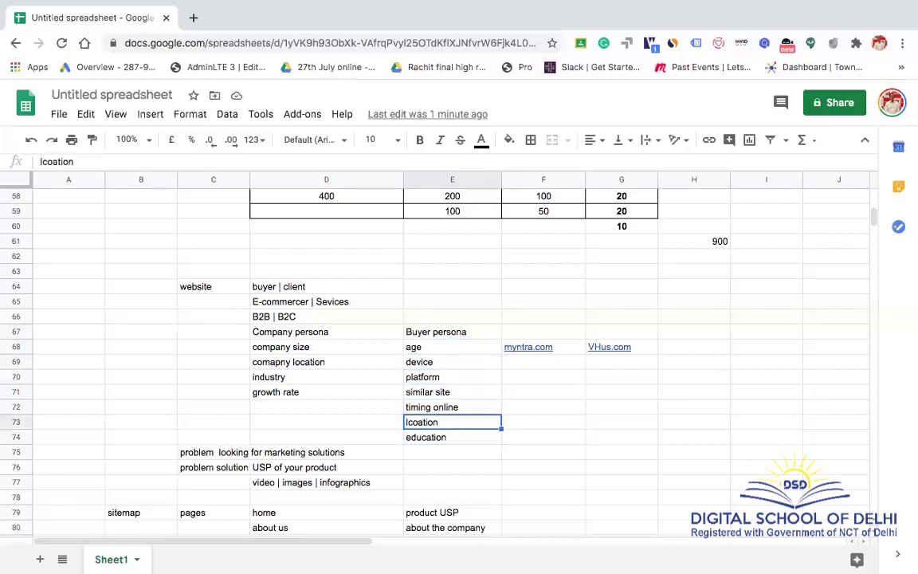
{"action": "key", "text": "Up"}
{"action": "key", "text": "Up"}
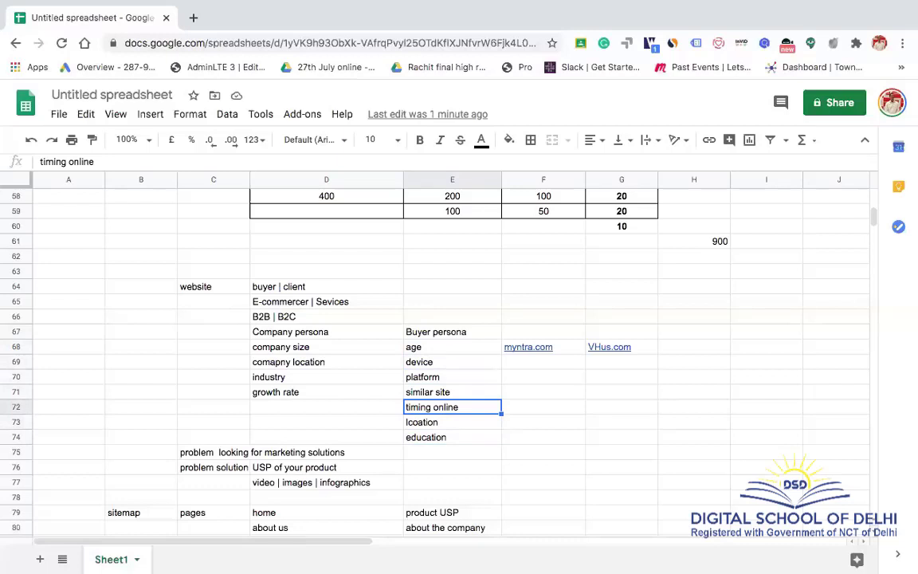
{"action": "key", "text": "Down"}
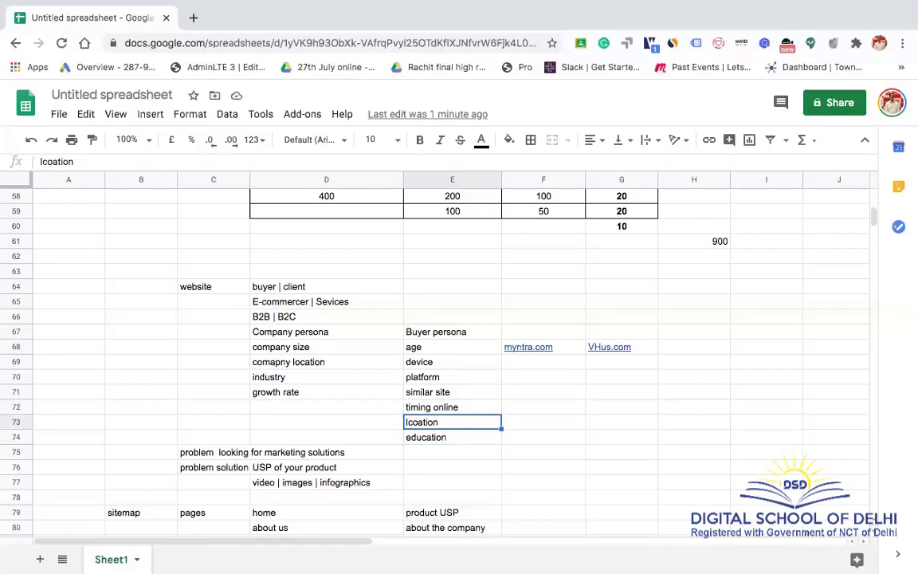
{"action": "key", "text": "Down"}
{"action": "key", "text": "Up"}
{"action": "key", "text": "Up"}
{"action": "key", "text": "Up"}
{"action": "key", "text": "Up"}
{"action": "key", "text": "Up"}
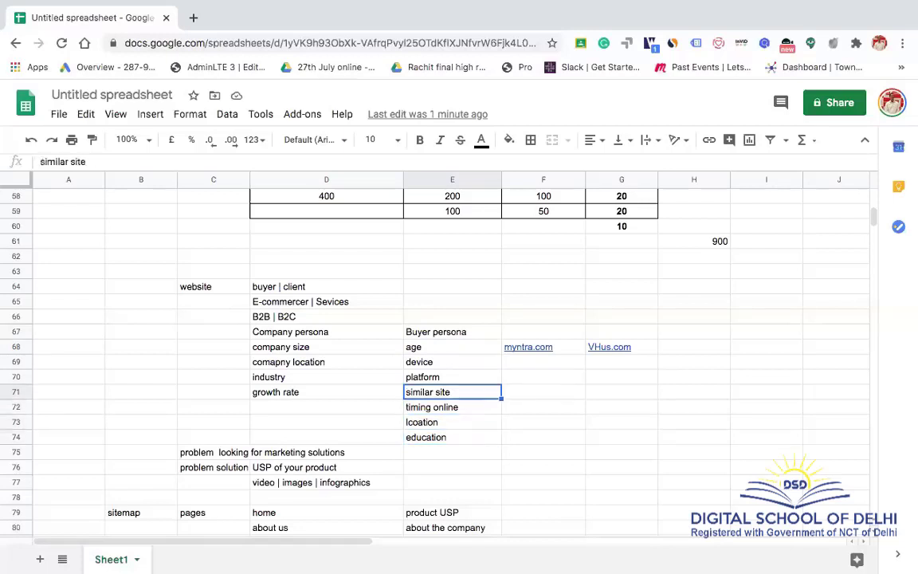
{"action": "key", "text": "Up"}
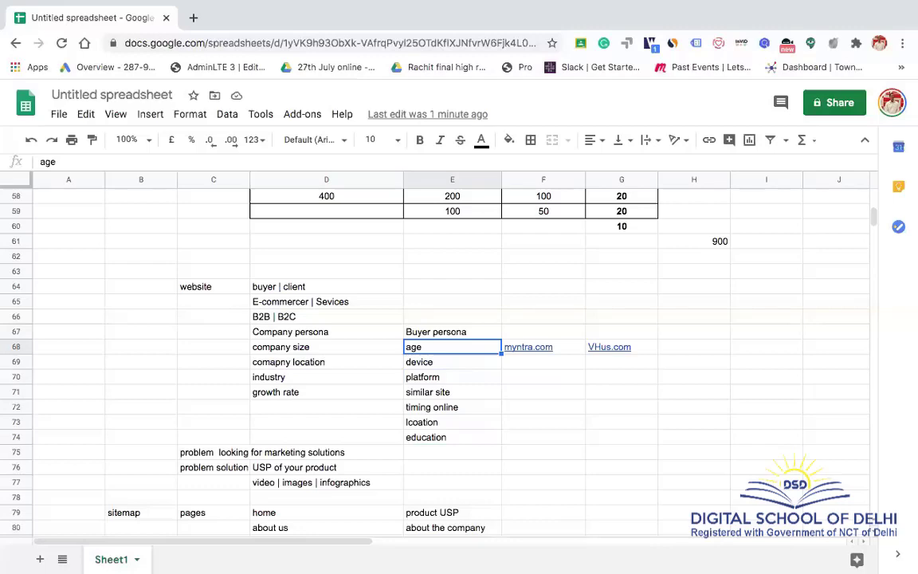
- Examine the problem and problem solution rows below the personas, including the product USP and the video, images and infographics entry
{"action": "key", "text": "Down"}
{"action": "key", "text": "Down"}
{"action": "key", "text": "Down"}
{"action": "key", "text": "Down"}
{"action": "key", "text": "Down"}
{"action": "key", "text": "Down"}
{"action": "key", "text": "Down"}
{"action": "key", "text": "Down"}
{"action": "key", "text": "Down"}
{"action": "key", "text": "Down"}
{"action": "key", "text": "Down"}
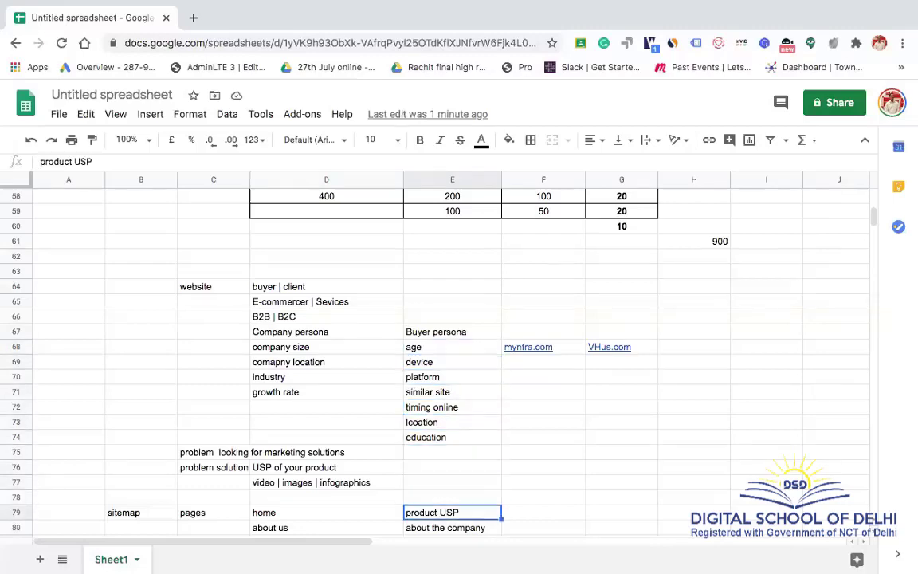
{"action": "key", "text": "Down"}
{"action": "key", "text": "Down"}
{"action": "key", "text": "Down"}
{"action": "key", "text": "Down"}
{"action": "key", "text": "Down"}
{"action": "key", "text": "Down"}
{"action": "key", "text": "Down"}
{"action": "key", "text": "Down"}
{"action": "key", "text": "Down"}
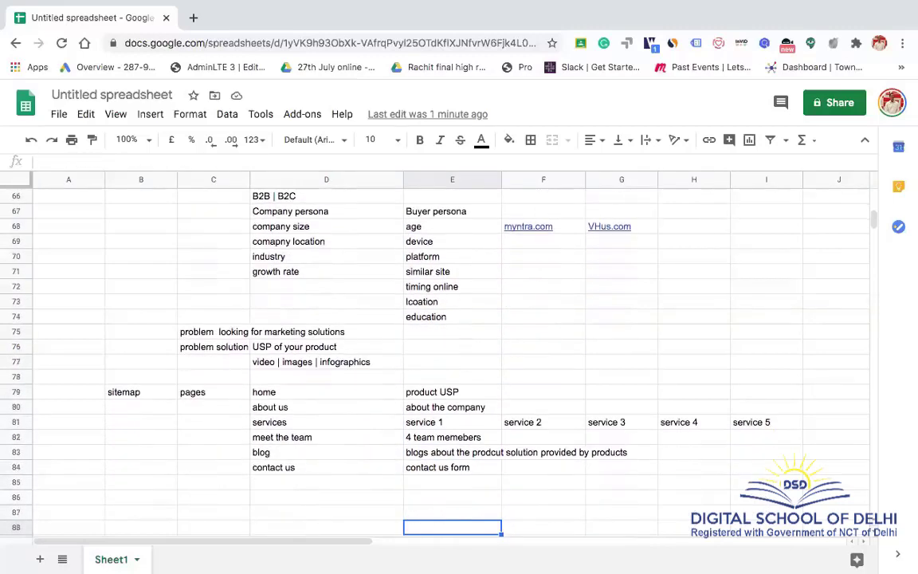
{"action": "key", "text": "Up"}
{"action": "key", "text": "Up"}
{"action": "key", "text": "Up"}
{"action": "key", "text": "Up"}
{"action": "key", "text": "Up"}
{"action": "key", "text": "Up"}
{"action": "key", "text": "Up"}
{"action": "key", "text": "Up"}
{"action": "key", "text": "Up"}
{"action": "key", "text": "Up"}
{"action": "key", "text": "Up"}
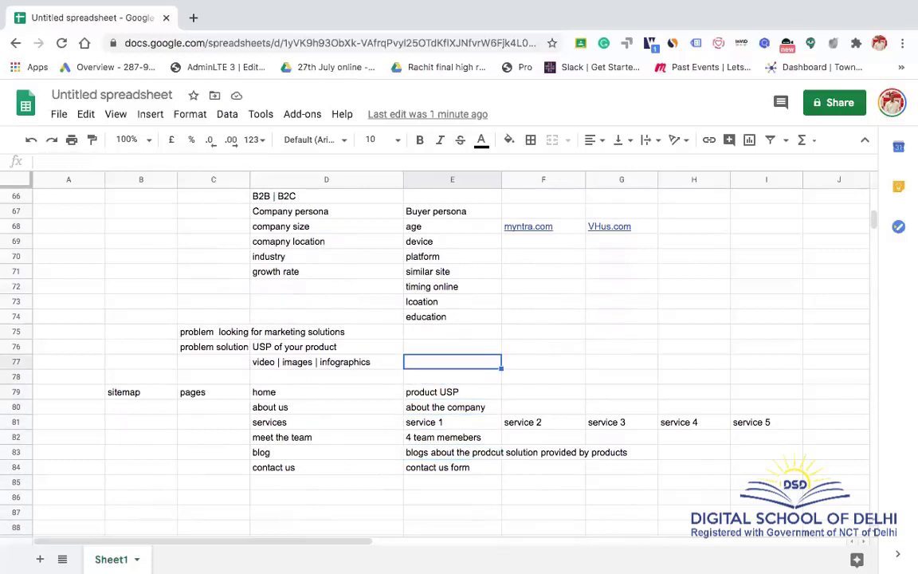
{"action": "key", "text": "Up"}
{"action": "key", "text": "Up"}
{"action": "key", "text": "Left"}
{"action": "key", "text": "Left"}
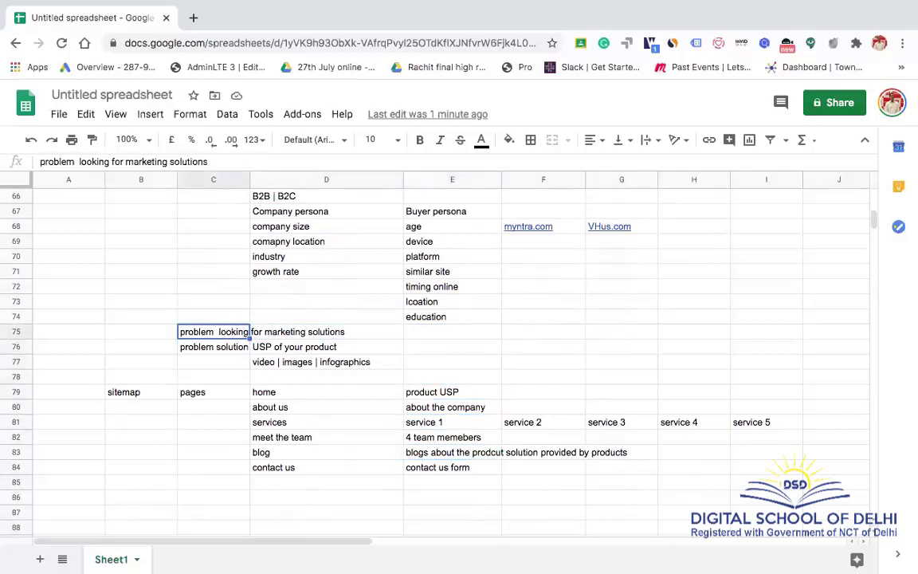
{"action": "key", "text": "Down"}
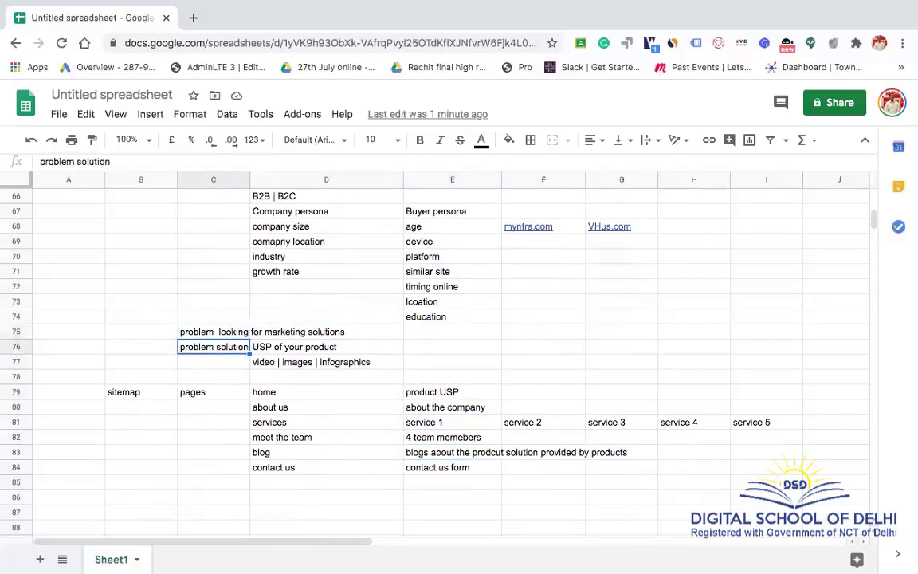
{"action": "key", "text": "Right"}
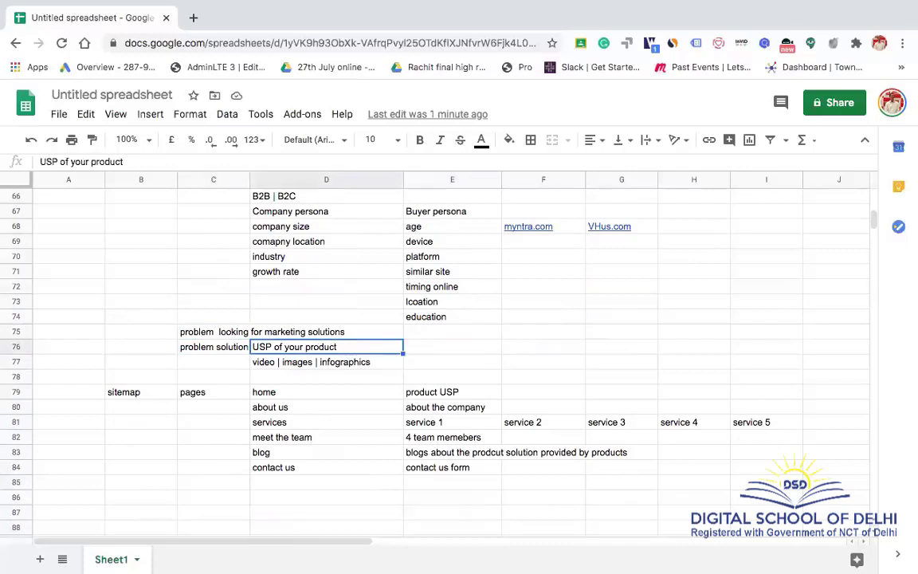
{"action": "key", "text": "Down"}
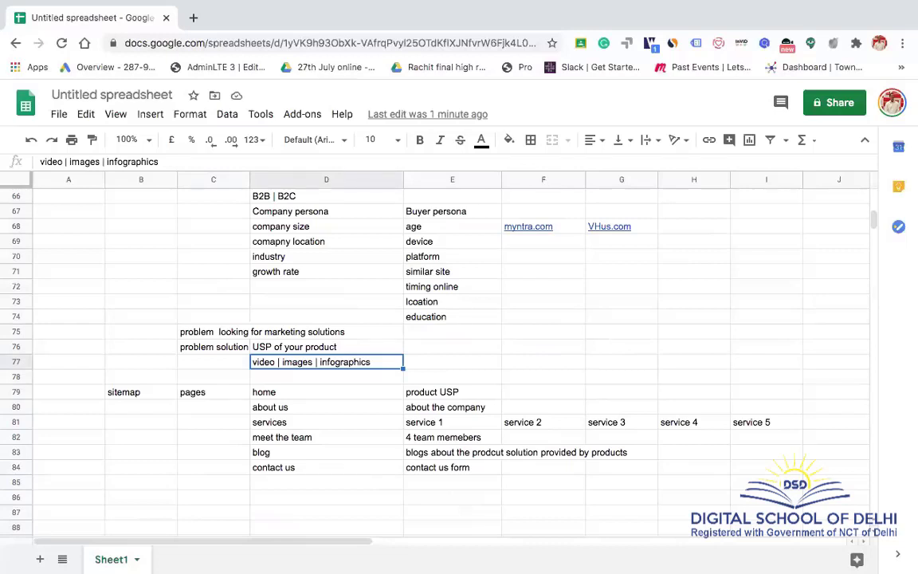
- Examine the sitemap row and how its pages entry relates to the home page entry
{"action": "left_click", "coordinate": [326, 391]}
{"action": "left_click", "coordinate": [141, 392]}
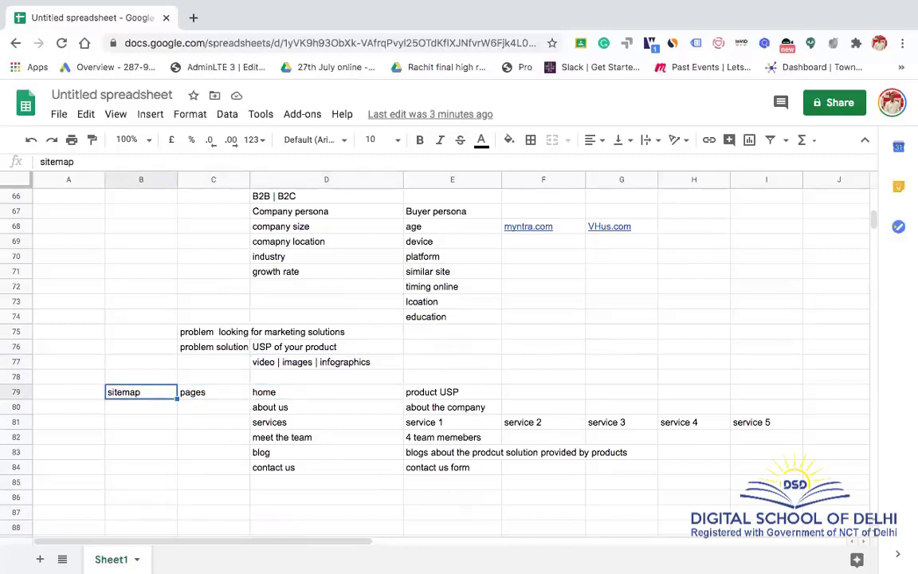
{"action": "left_click", "coordinate": [212, 392]}
{"action": "left_click", "coordinate": [141, 391]}
{"action": "left_click", "coordinate": [213, 391]}
{"action": "left_click", "coordinate": [142, 392]}
{"action": "left_click", "coordinate": [213, 391]}
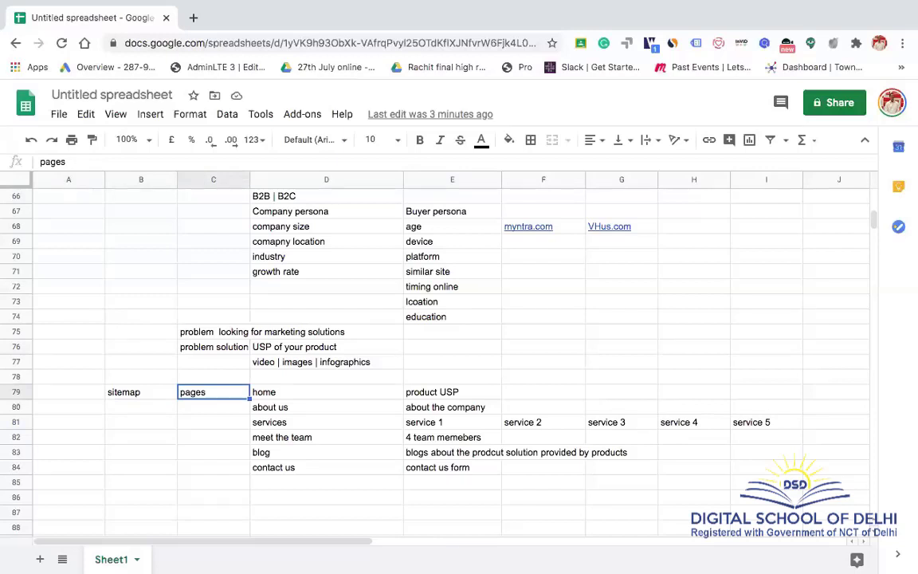
{"action": "left_click", "coordinate": [141, 391]}
{"action": "left_click", "coordinate": [213, 392]}
{"action": "left_click", "coordinate": [141, 392]}
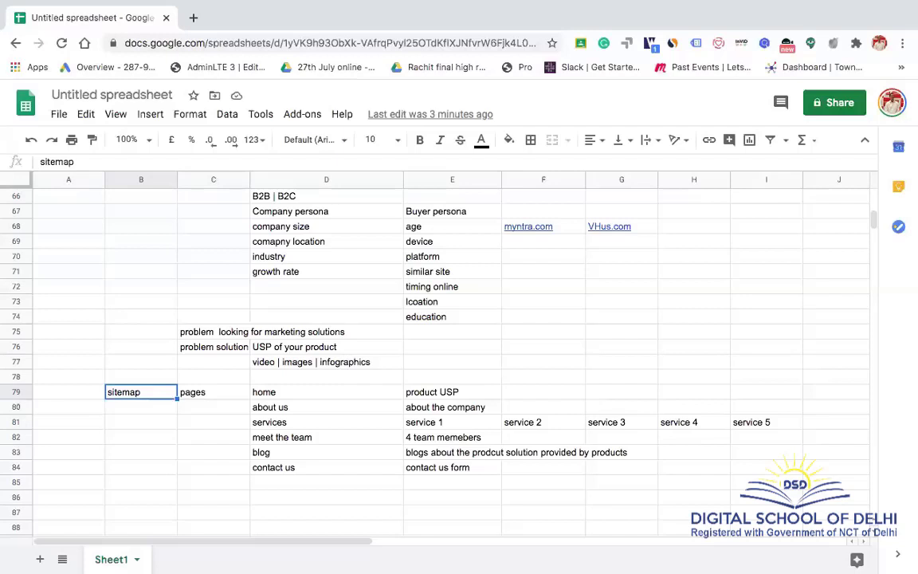
{"action": "left_click", "coordinate": [141, 407]}
{"action": "left_click", "coordinate": [142, 392]}
{"action": "left_click", "coordinate": [213, 391]}
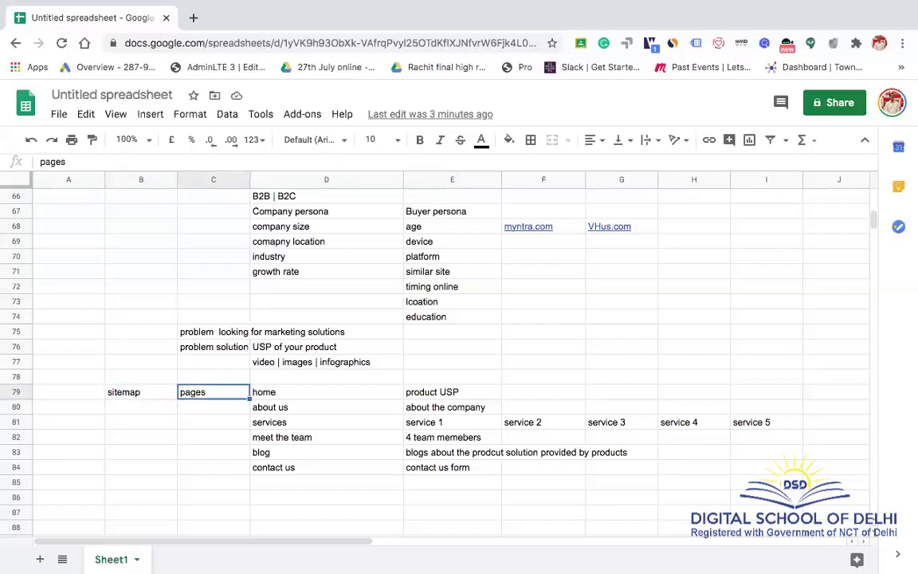
{"action": "left_click", "coordinate": [141, 391]}
{"action": "left_click", "coordinate": [326, 391]}
{"action": "left_click", "coordinate": [141, 392]}
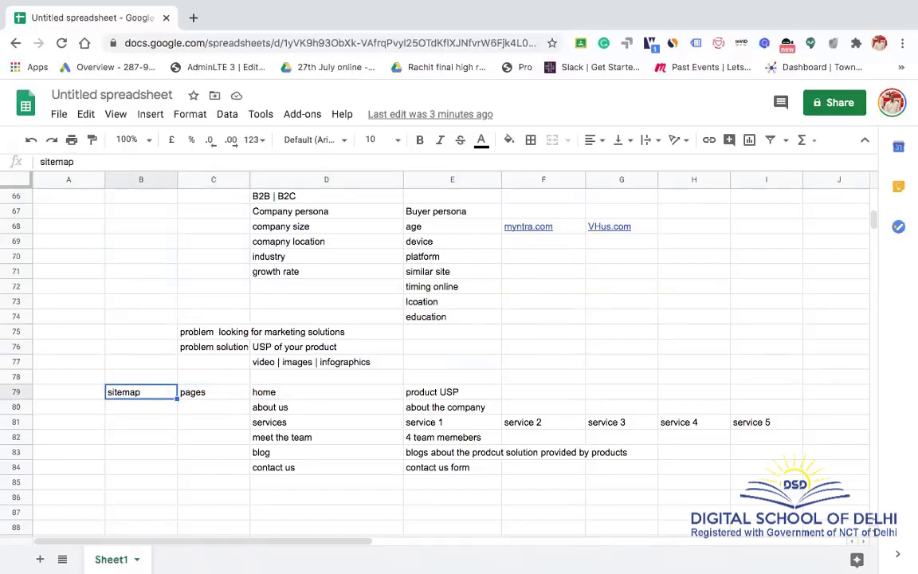
- Compare the pages entry in the sitemap row with its sitemap, home and product USP neighbours
{"action": "left_click", "coordinate": [213, 391]}
{"action": "left_click", "coordinate": [326, 391]}
{"action": "left_click", "coordinate": [213, 392]}
{"action": "left_click", "coordinate": [141, 392]}
{"action": "left_click", "coordinate": [213, 392]}
{"action": "left_click", "coordinate": [452, 391]}
{"action": "left_click", "coordinate": [213, 392]}
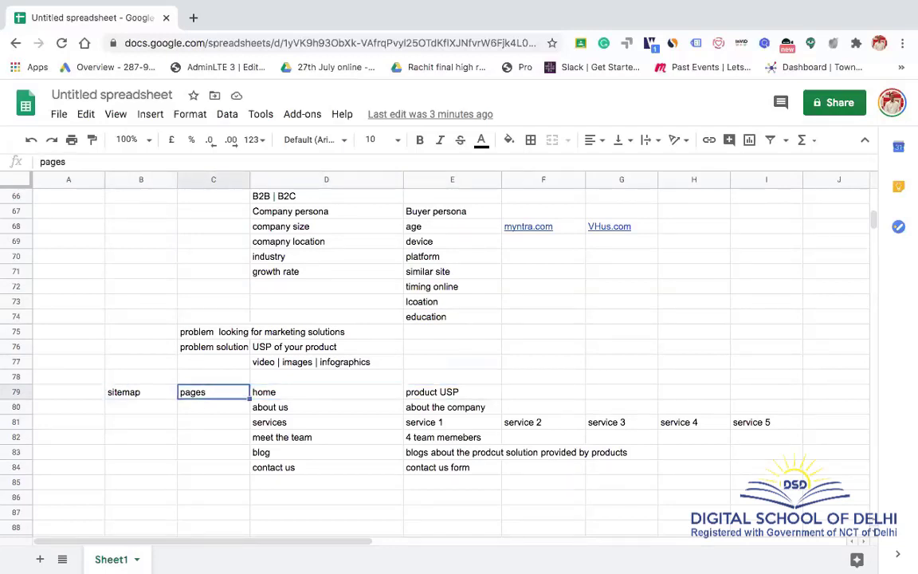
{"action": "left_click", "coordinate": [141, 391]}
{"action": "key", "text": "Down"}
{"action": "key", "text": "Down"}
{"action": "key", "text": "Down"}
{"action": "key", "text": "Down"}
{"action": "key", "text": "Down"}
{"action": "key", "text": "Down"}
{"action": "key", "text": "Down"}
{"action": "key", "text": "Down"}
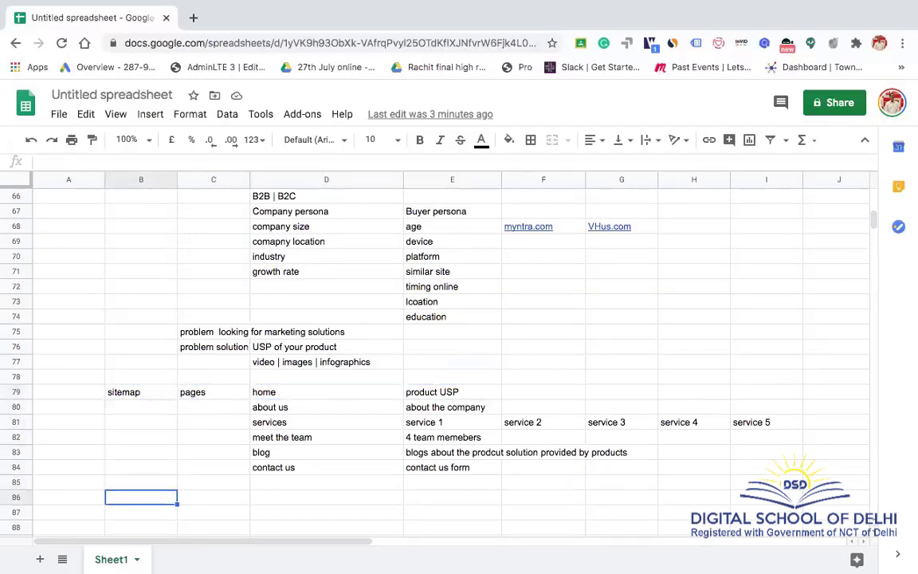
{"action": "key", "text": "Up"}
{"action": "key", "text": "Up"}
{"action": "key", "text": "Up"}
{"action": "key", "text": "Up"}
{"action": "key", "text": "Up"}
{"action": "key", "text": "Up"}
{"action": "key", "text": "Up"}
{"action": "key", "text": "Up"}
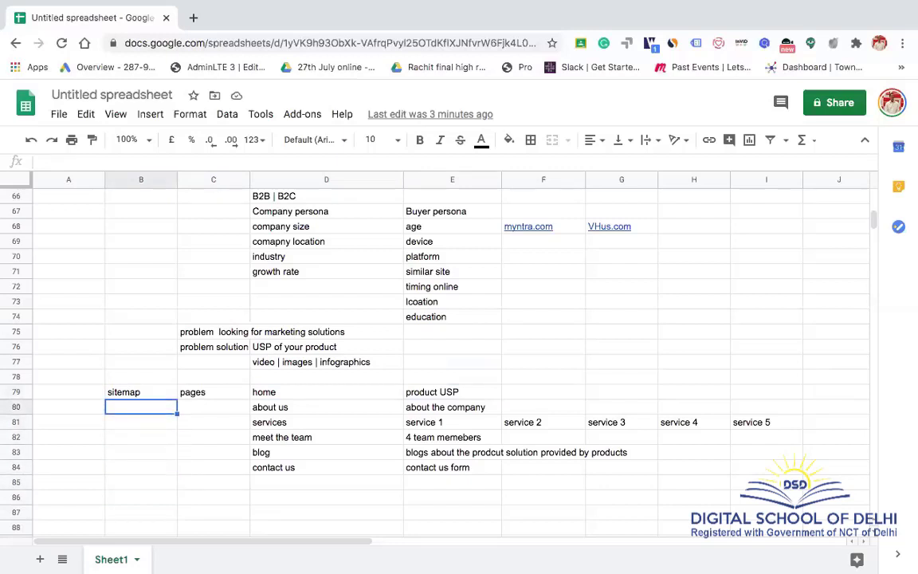
- Read through the sitemap's page names in column D, from home down to contact us and back
{"action": "key", "text": "Right"}
{"action": "key", "text": "Right"}
{"action": "key", "text": "Down"}
{"action": "key", "text": "Down"}
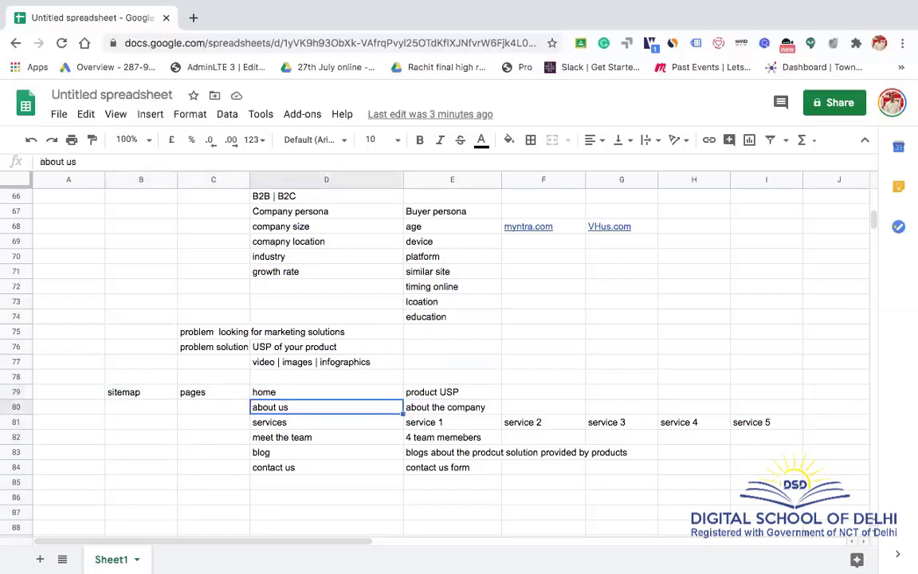
{"action": "key", "text": "Down"}
{"action": "key", "text": "Down"}
{"action": "key", "text": "Down"}
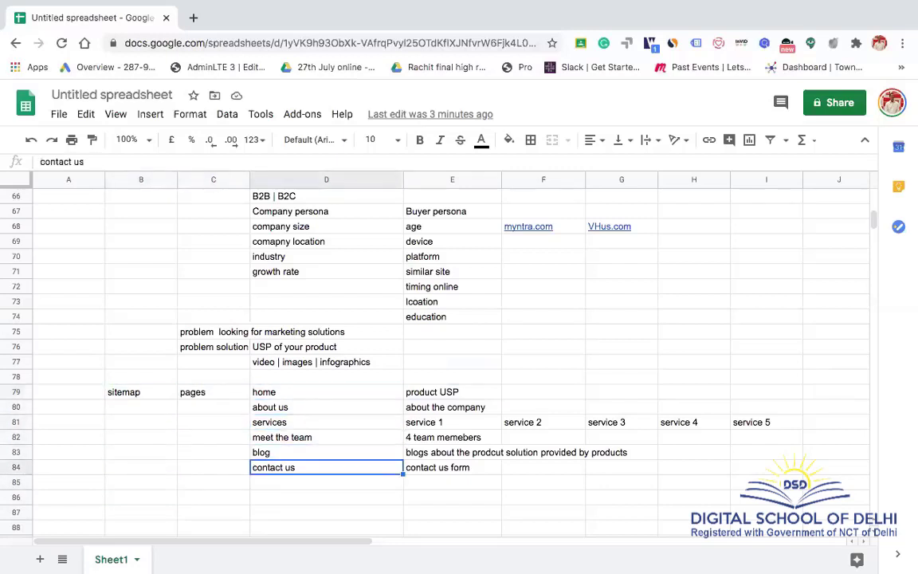
{"action": "key", "text": "Up"}
{"action": "key", "text": "Up"}
{"action": "key", "text": "Up"}
{"action": "key", "text": "Up"}
{"action": "key", "text": "Up"}
{"action": "key", "text": "Up"}
{"action": "key", "text": "Down"}
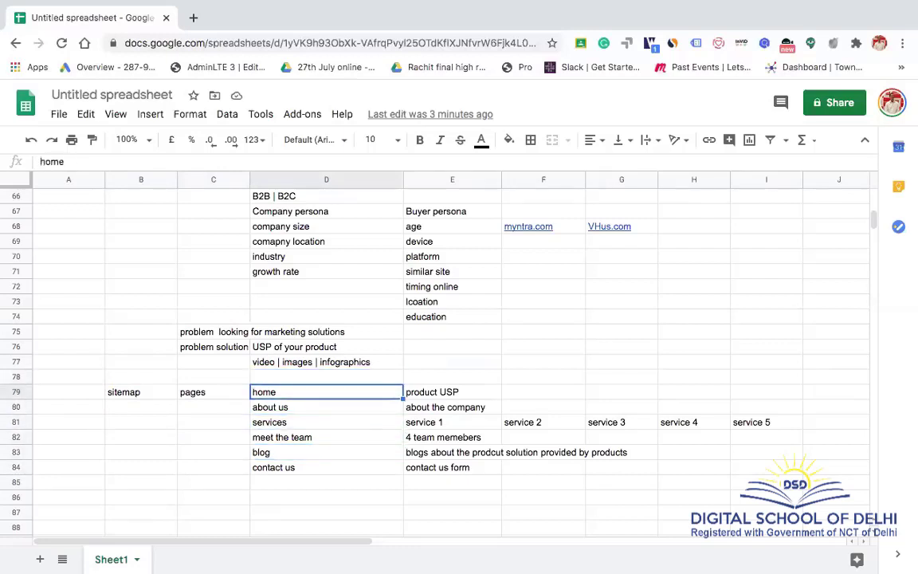
- Read through the content planned for each sitemap page in column E, starting at product USP
{"action": "key", "text": "Right"}
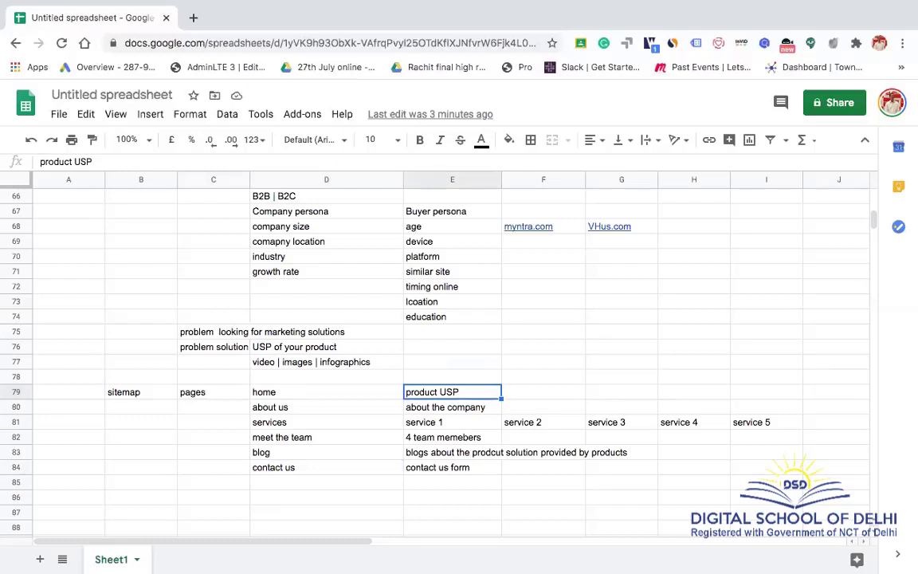
{"action": "key", "text": "Down"}
{"action": "key", "text": "Down"}
{"action": "key", "text": "Down"}
{"action": "key", "text": "Down"}
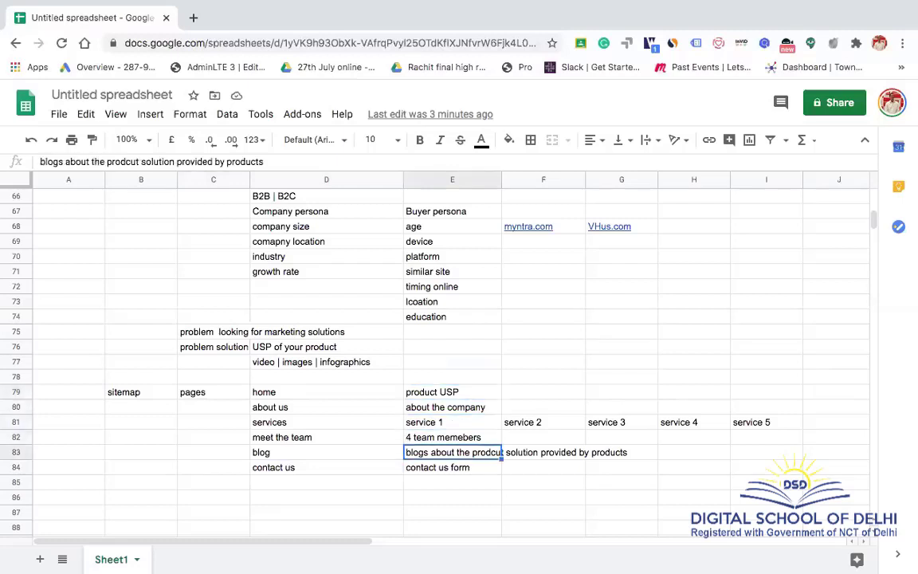
{"action": "key", "text": "Up"}
{"action": "key", "text": "Up"}
{"action": "key", "text": "Up"}
{"action": "key", "text": "Down"}
{"action": "key", "text": "Down"}
{"action": "key", "text": "Down"}
{"action": "key", "text": "Down"}
{"action": "key", "text": "Up"}
{"action": "key", "text": "Up"}
{"action": "key", "text": "Up"}
{"action": "key", "text": "Up"}
{"action": "key", "text": "Up"}
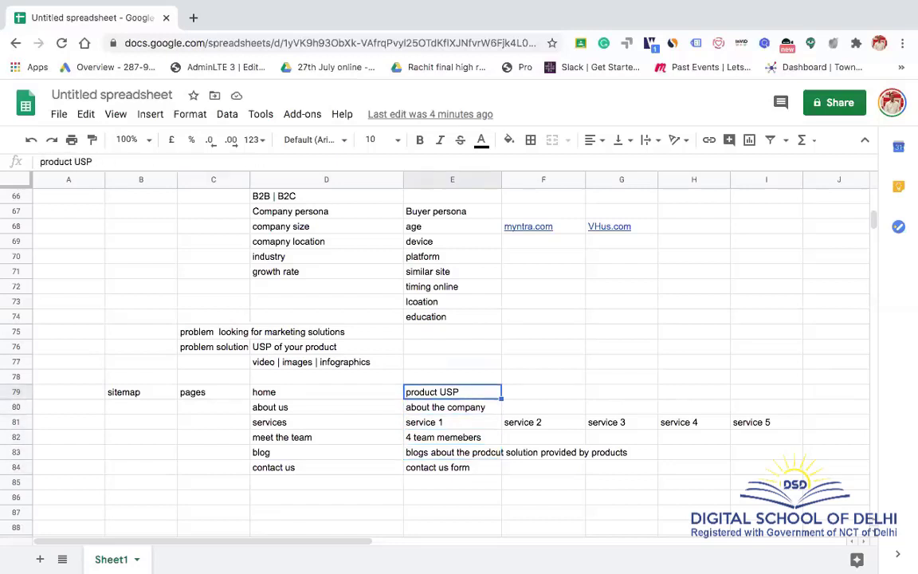
- Re-examine row 79 across its sitemap, pages, home and product USP entries
{"action": "key", "text": "Left"}
{"action": "key", "text": "Left"}
{"action": "key", "text": "Left"}
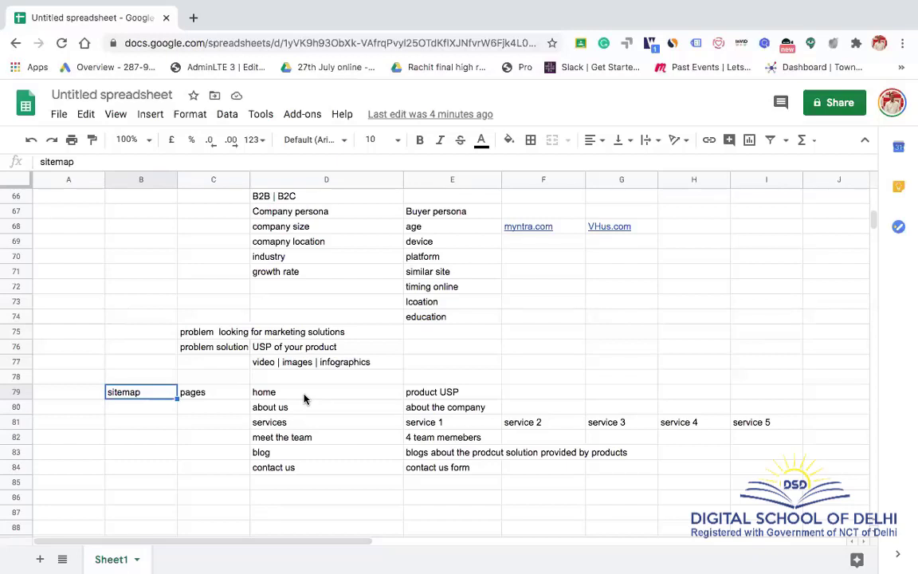
{"action": "key", "text": "Right"}
{"action": "key", "text": "Left"}
{"action": "key", "text": "Right"}
{"action": "key", "text": "Right"}
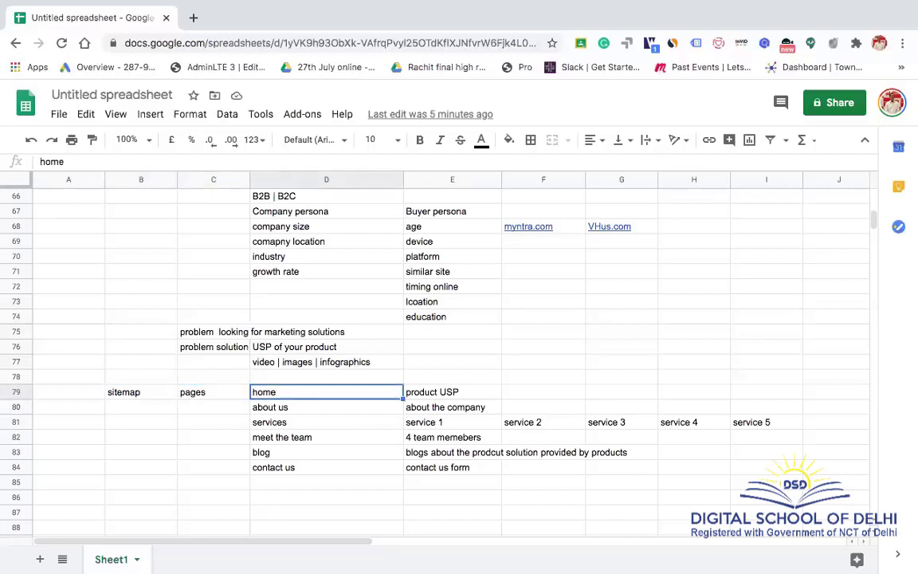
{"action": "key", "text": "Right"}
{"action": "key", "text": "Left"}
{"action": "key", "text": "Left"}
{"action": "key", "text": "Left"}
- Look over the whole website plan, from the website row in row 64 down past the contact us page
{"action": "key", "text": "Up"}
{"action": "key", "text": "Up"}
{"action": "key", "text": "Up"}
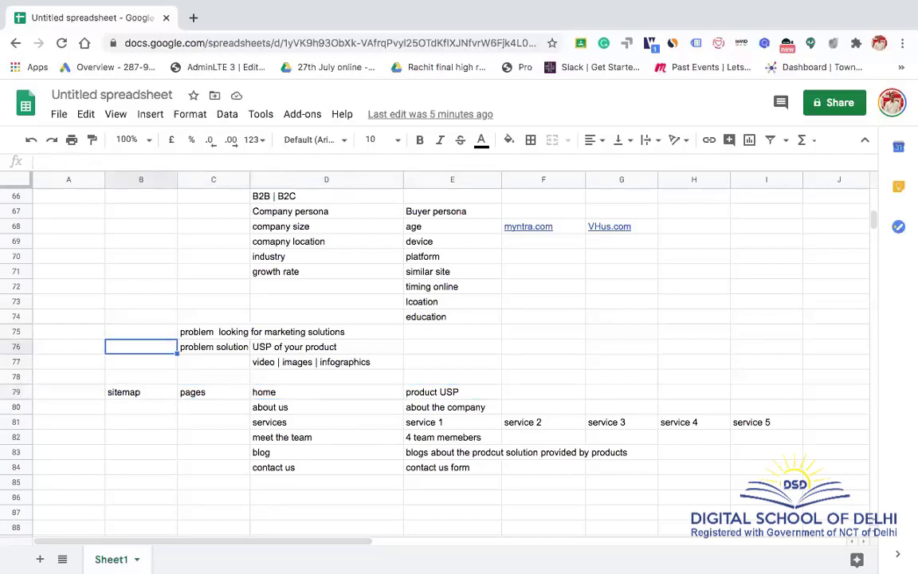
{"action": "key", "text": "Up"}
{"action": "key", "text": "Up"}
{"action": "key", "text": "Up"}
{"action": "key", "text": "Up"}
{"action": "key", "text": "Up"}
{"action": "key", "text": "Up"}
{"action": "key", "text": "Up"}
{"action": "key", "text": "Up"}
{"action": "key", "text": "Up"}
{"action": "key", "text": "Up"}
{"action": "key", "text": "Up"}
{"action": "key", "text": "Up"}
{"action": "key", "text": "Up"}
{"action": "key", "text": "Up"}
{"action": "key", "text": "Up"}
{"action": "key", "text": "Up"}
{"action": "key", "text": "Down"}
{"action": "key", "text": "Down"}
{"action": "key", "text": "Down"}
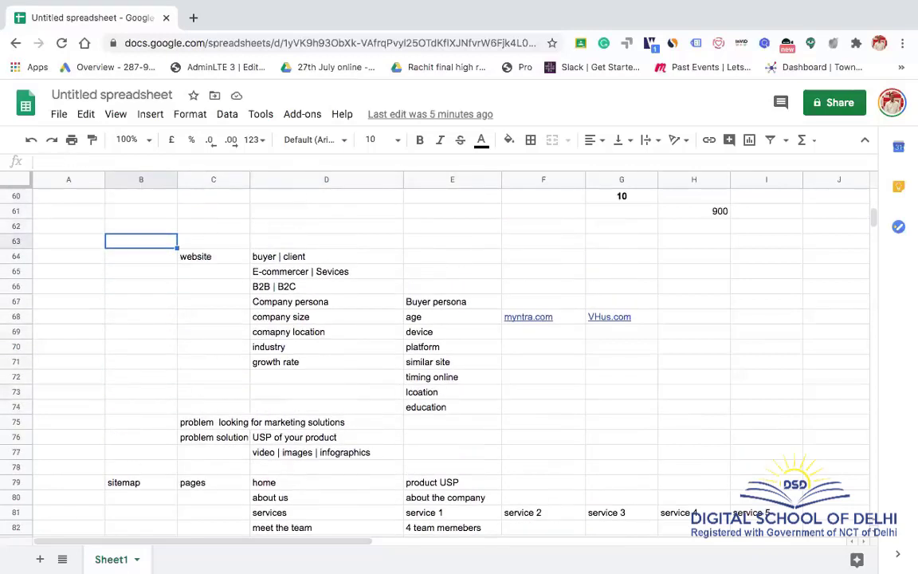
{"action": "key", "text": "Down"}
{"action": "key", "text": "Down"}
{"action": "key", "text": "Down"}
{"action": "key", "text": "Down"}
{"action": "key", "text": "Down"}
{"action": "key", "text": "Down"}
{"action": "key", "text": "Down"}
{"action": "key", "text": "Down"}
{"action": "key", "text": "Down"}
{"action": "key", "text": "Down"}
{"action": "key", "text": "Down"}
{"action": "key", "text": "Down"}
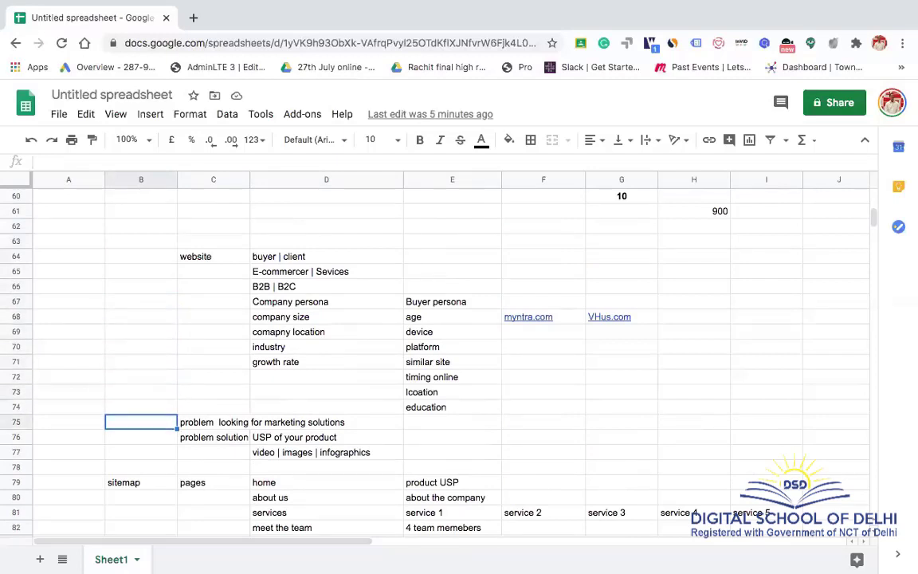
{"action": "key", "text": "Down"}
{"action": "key", "text": "Down"}
{"action": "key", "text": "Down"}
{"action": "key", "text": "Down"}
{"action": "key", "text": "Down"}
{"action": "key", "text": "Down"}
{"action": "key", "text": "Down"}
{"action": "key", "text": "Down"}
{"action": "key", "text": "Down"}
{"action": "key", "text": "Down"}
{"action": "key", "text": "Down"}
{"action": "key", "text": "Down"}
{"action": "key", "text": "Up"}
{"action": "key", "text": "Up"}
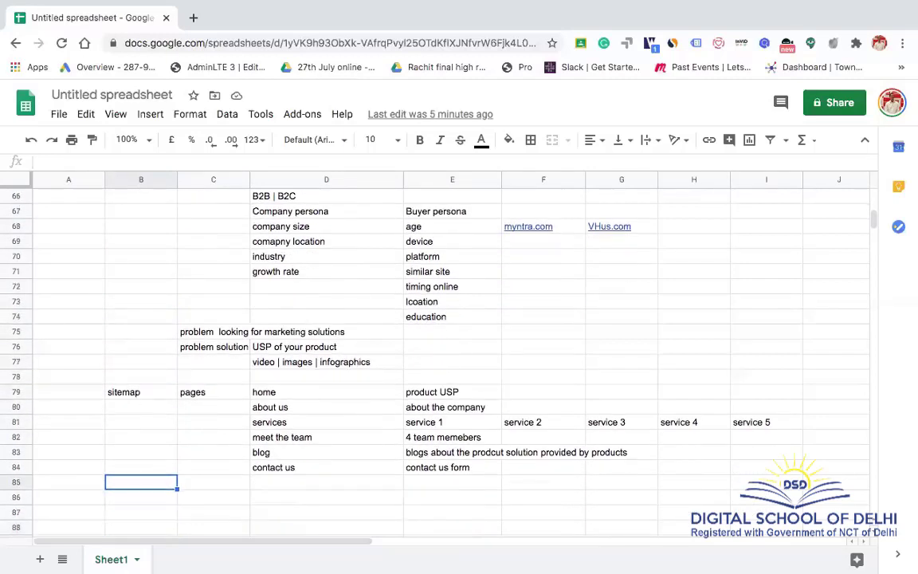
- Enter the heading "coruse content" in cell B86, below the sitemap block
{"action": "key", "text": "Down"}
{"action": "key", "text": "Down"}
{"action": "key", "text": "Right"}
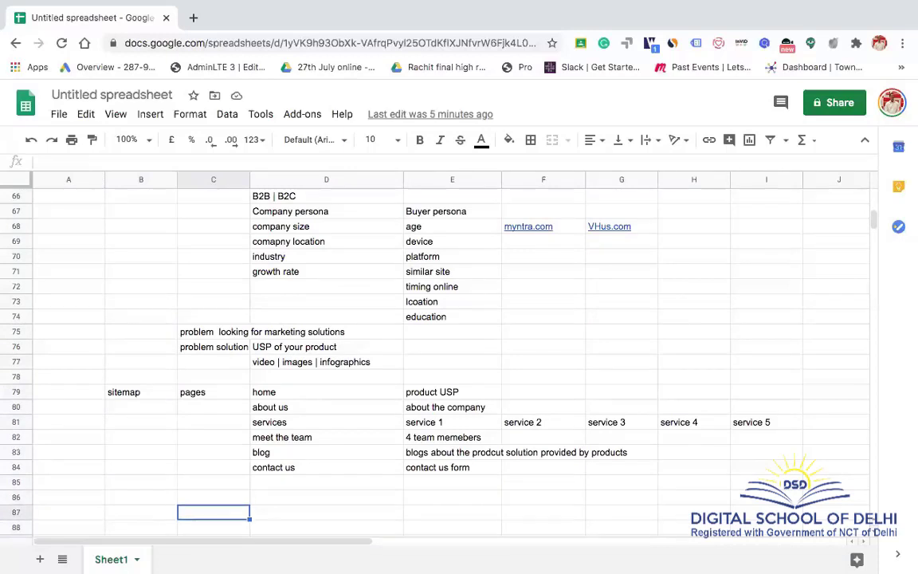
{"action": "key", "text": "Up"}
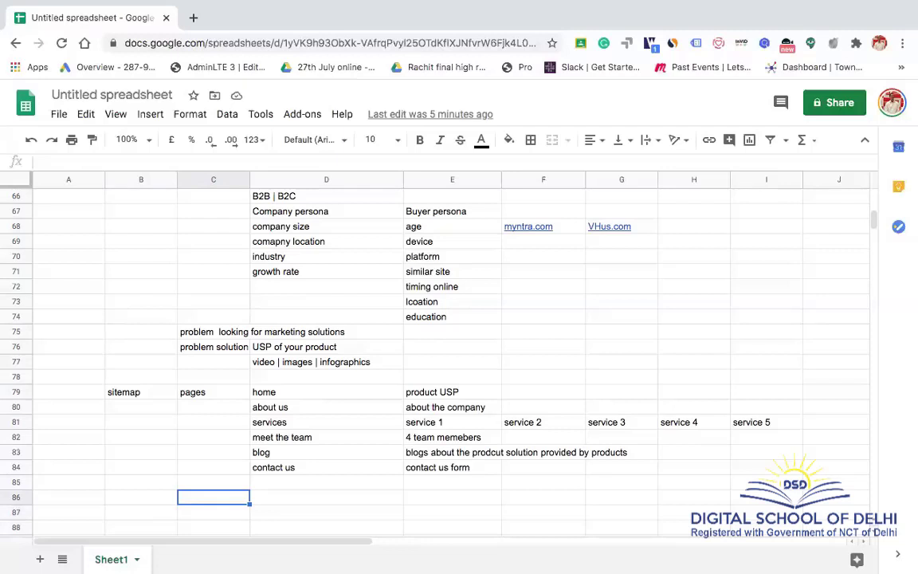
{"action": "key", "text": "Left"}
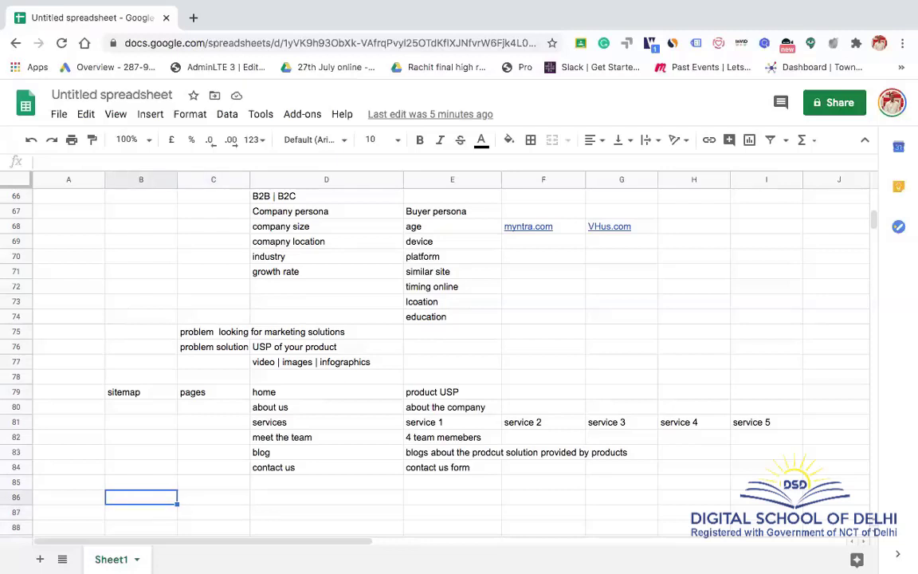
{"action": "type", "text": "coruse contne"}
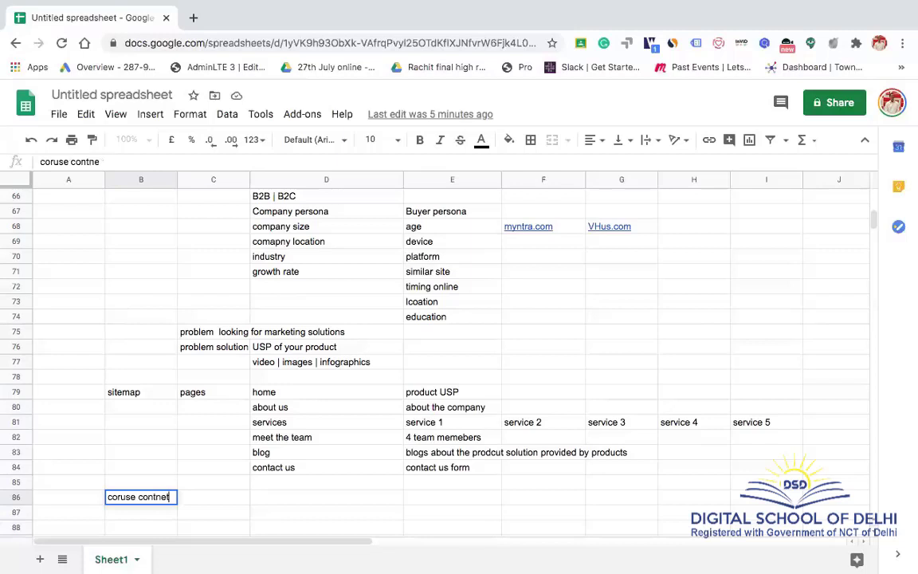
{"action": "key", "text": "BackSpace"}
{"action": "key", "text": "BackSpace"}
{"action": "type", "text": "ent"}
- Enter the heading "no of hours" in cell C85
{"action": "left_click", "coordinate": [213, 482]}
{"action": "type", "text": "no"}
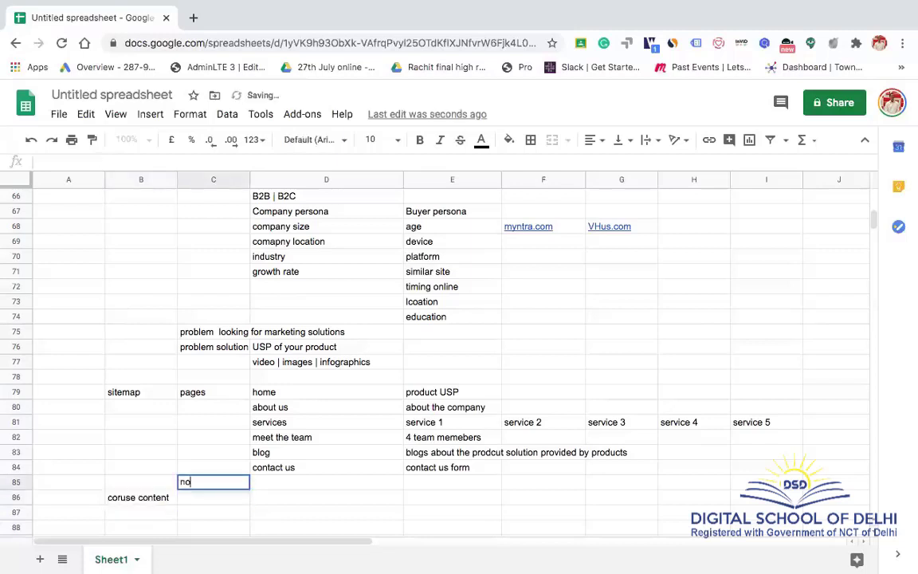
{"action": "type", "text": " of hours"}
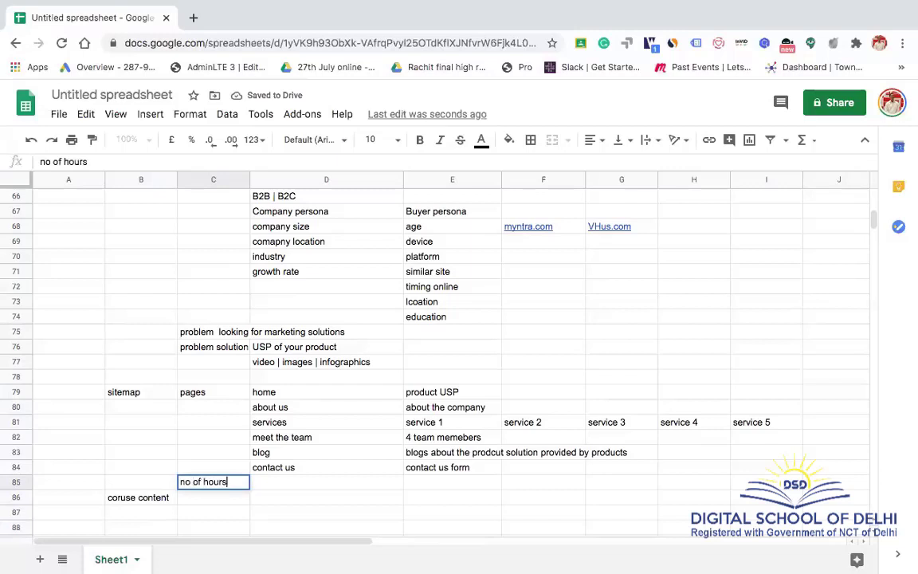
{"action": "key", "text": "Return"}
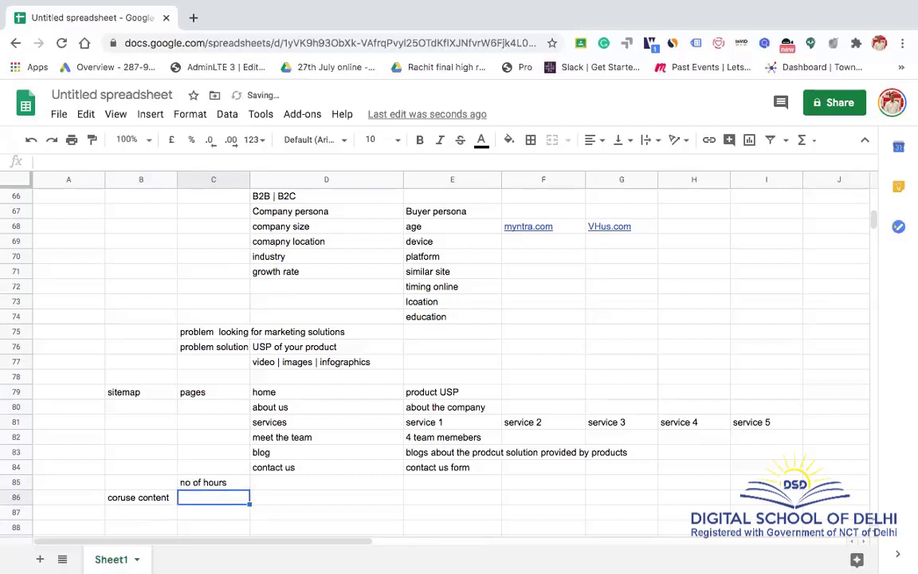
- Move the "no of hours" heading from C85 to D85
{"action": "left_click", "coordinate": [141, 498]}
{"action": "left_click", "coordinate": [141, 482]}
{"action": "left_click", "coordinate": [213, 482]}
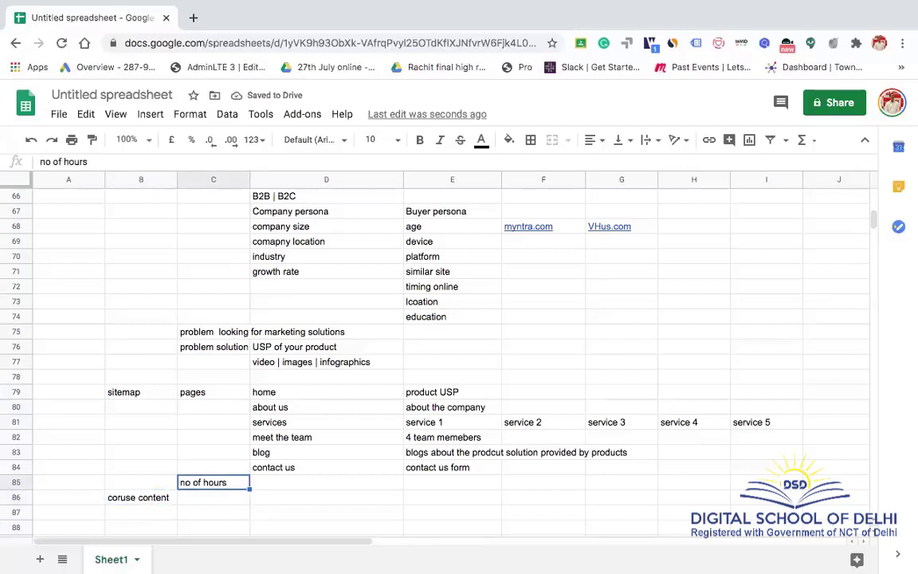
{"action": "key", "text": "ctrl+c"}
{"action": "left_click", "coordinate": [326, 482]}
{"action": "key", "text": "ctrl+v"}
{"action": "left_click", "coordinate": [214, 497]}
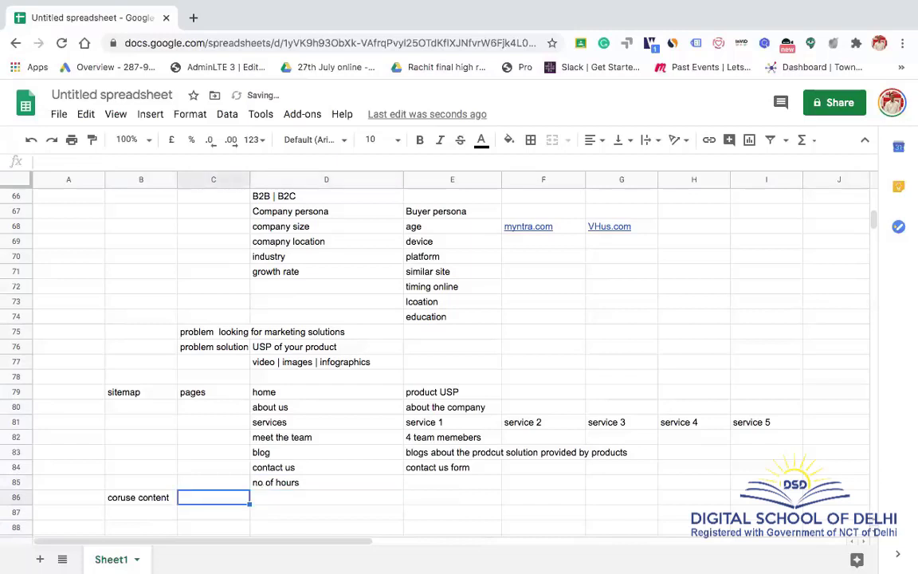
- Move the "coruse content" heading from B86 to C85, beside the "no of hours" heading
{"action": "left_click", "coordinate": [141, 497]}
{"action": "key", "text": "ctrl+c"}
{"action": "left_click", "coordinate": [214, 497]}
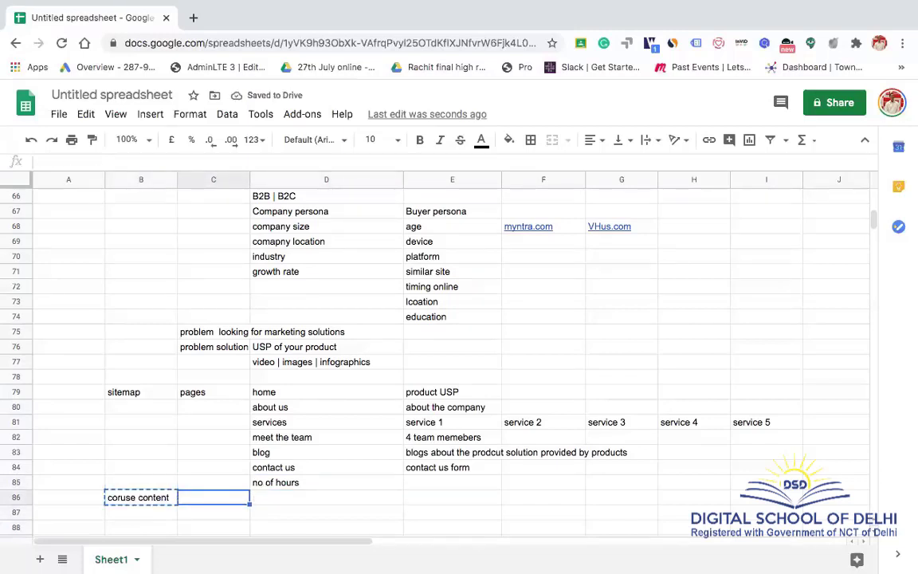
{"action": "left_click", "coordinate": [213, 483]}
{"action": "key", "text": "ctrl+v"}
{"action": "left_click", "coordinate": [214, 498]}
- Move the "coruse content" and "no of hours" headings together from row 85 to C88:D88
{"action": "left_click", "coordinate": [214, 482]}
{"action": "left_click", "coordinate": [326, 482], "text": "shift"}
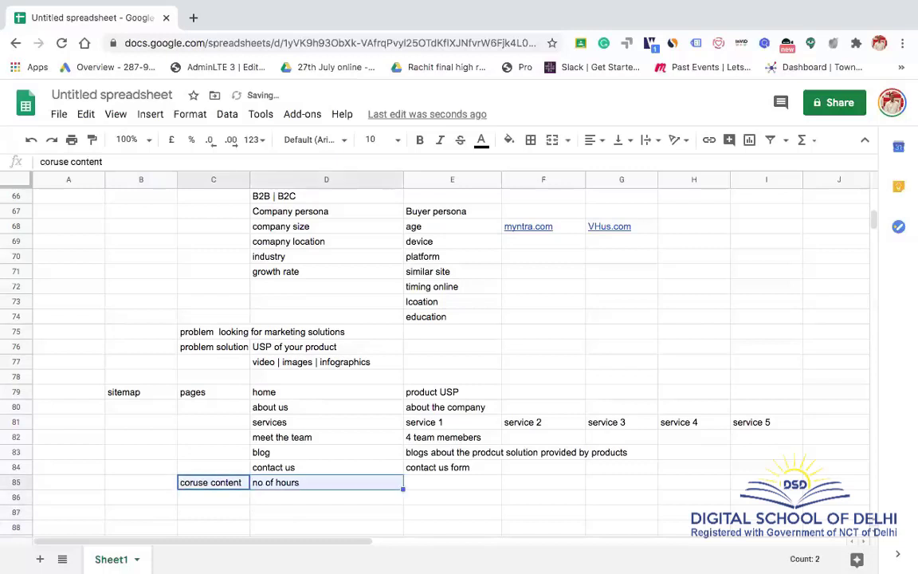
{"action": "key", "text": "ctrl+x"}
{"action": "left_click", "coordinate": [214, 498]}
{"action": "left_click", "coordinate": [213, 528]}
{"action": "key", "text": "ctrl+v"}
{"action": "key", "text": "Down"}
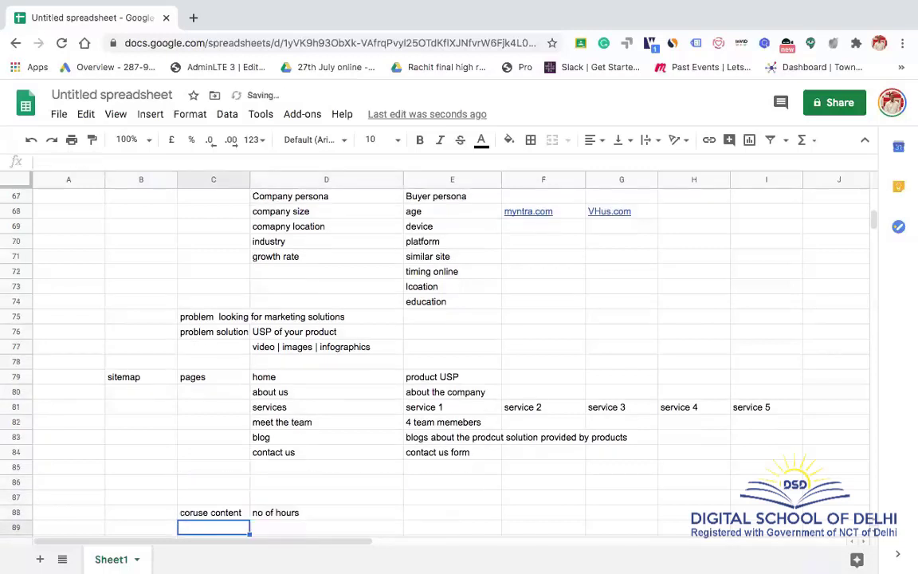
- Add "website" as the first course topic in C89, with 10 hours in D89
{"action": "scroll", "coordinate": [352, 374], "scroll_direction": "down", "scroll_amount": 3}
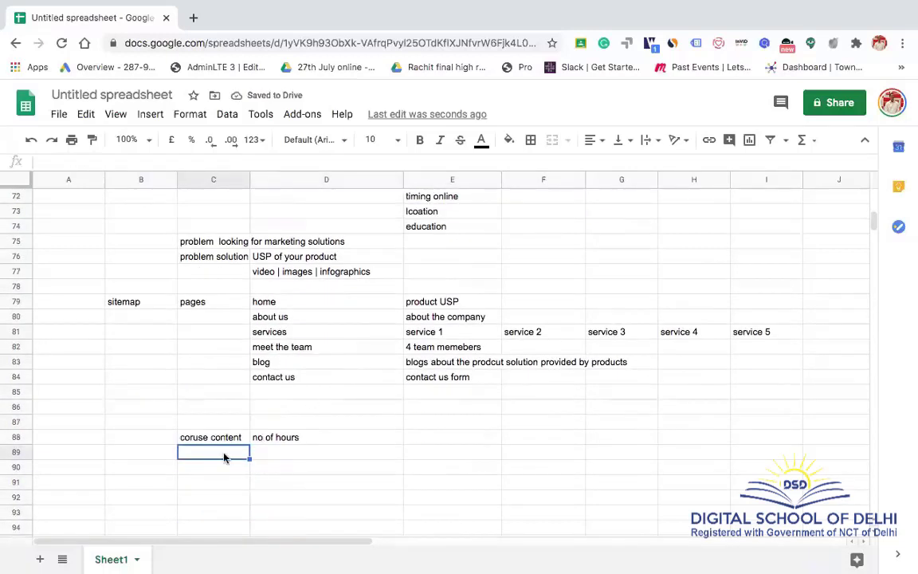
{"action": "type", "text": "website"}
{"action": "key", "text": "BackSpace"}
{"action": "key", "text": "BackSpace"}
{"action": "key", "text": "BackSpace"}
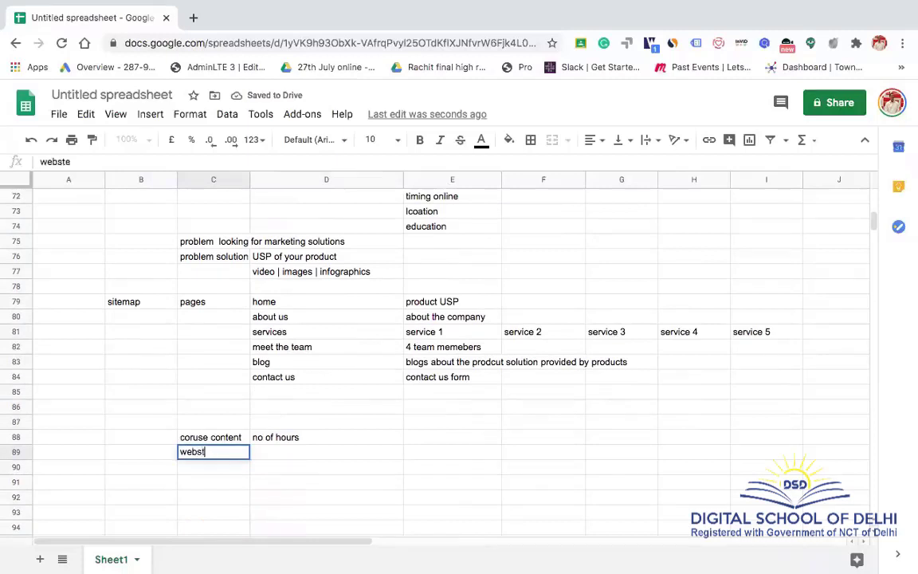
{"action": "type", "text": "ite"}
{"action": "key", "text": "Tab"}
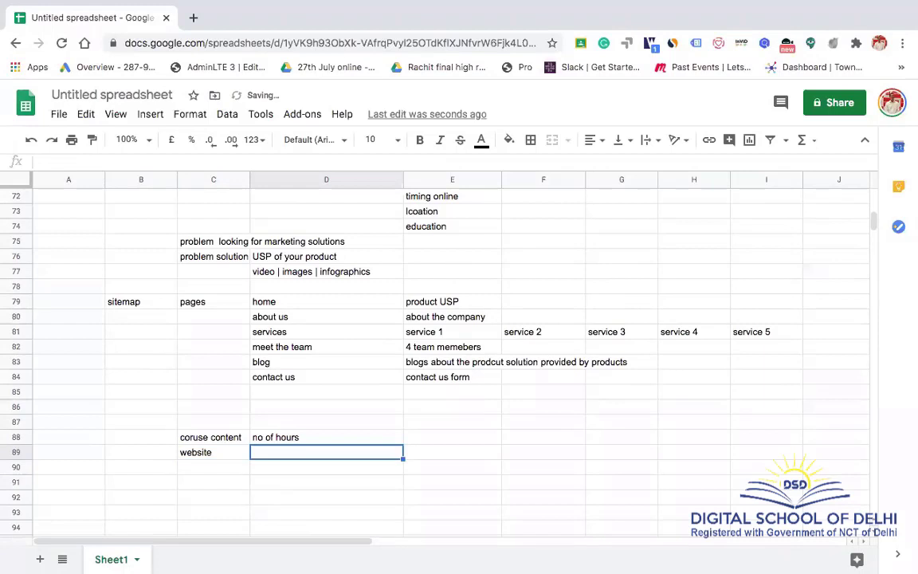
{"action": "type", "text": "10"}
{"action": "key", "text": "Tab"}
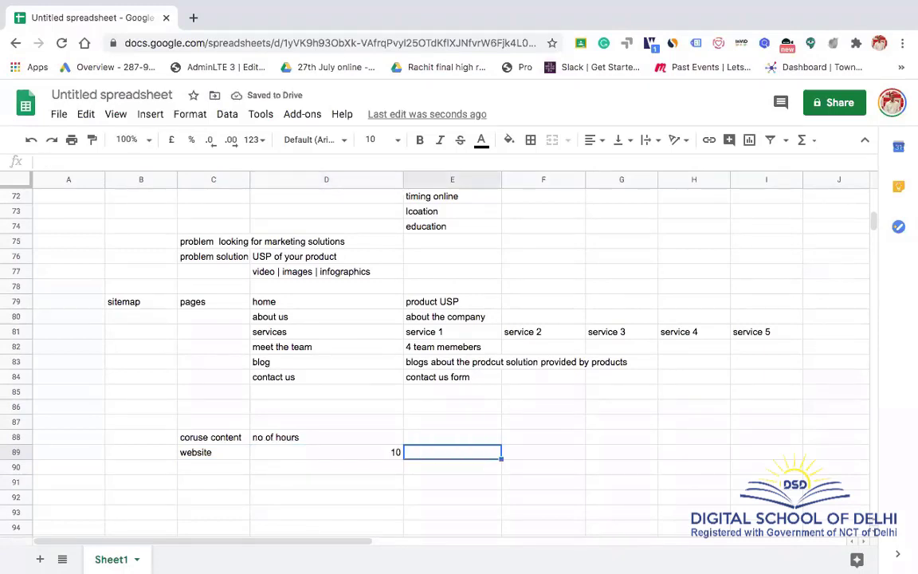
- Enter the note "wordpress : 35%+ website" in cell E89, beside the website hours
{"action": "type", "text": "wordpress"}
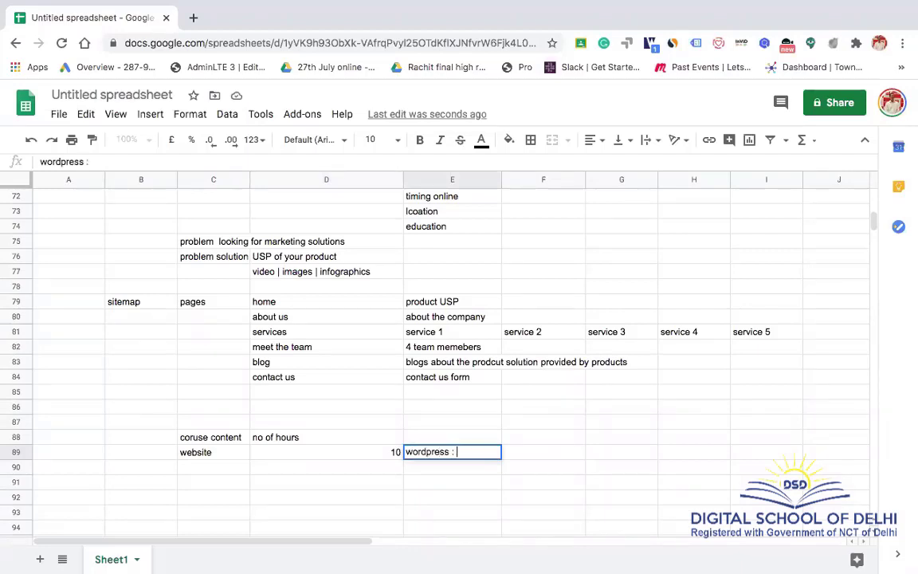
{"action": "type", "text": " : 35%+ website"}
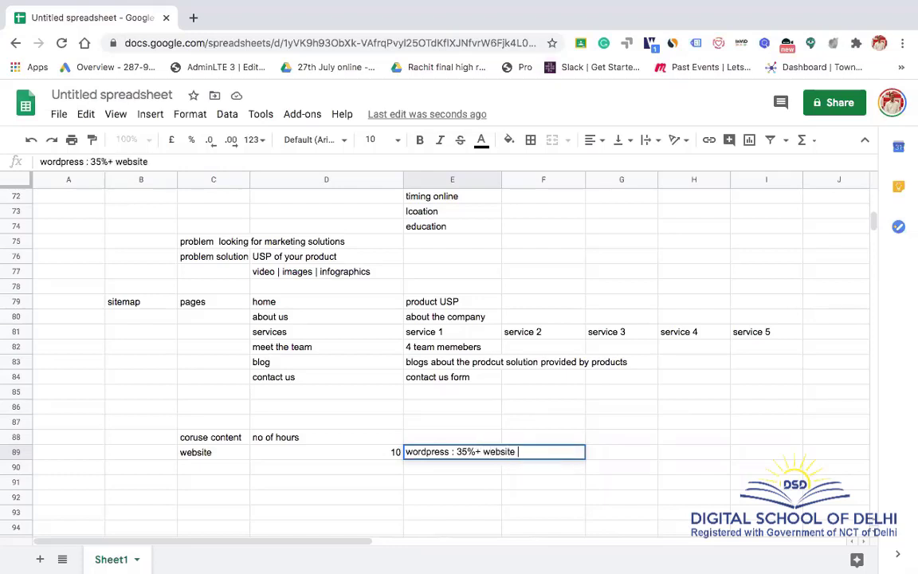
{"action": "left_click", "coordinate": [543, 452]}
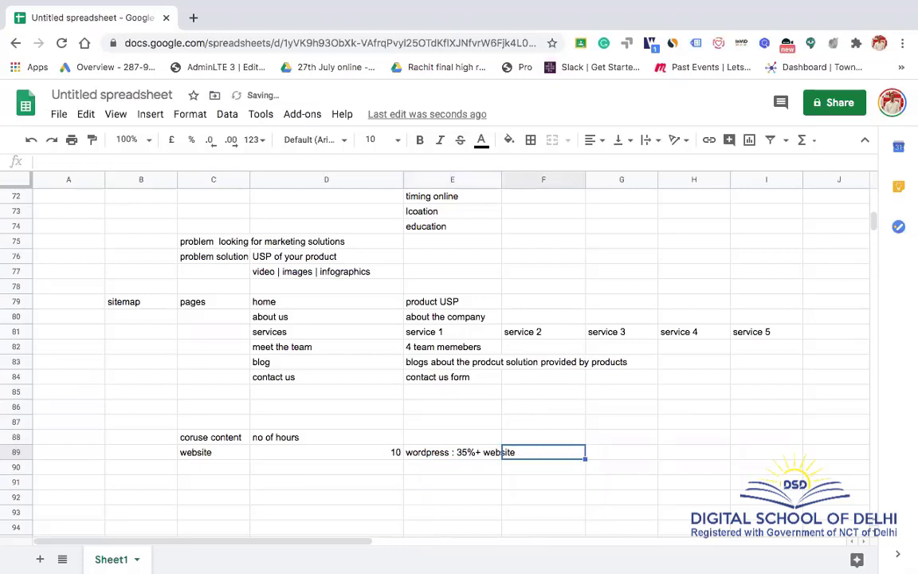
- Enter the website technologies "PHP", "JAVA", "nod.js" and "HMTL" in cells F89 to I89, beside the wordpress note
{"action": "type", "text": "PHP"}
{"action": "key", "text": "Tab"}
{"action": "type", "text": "J"}
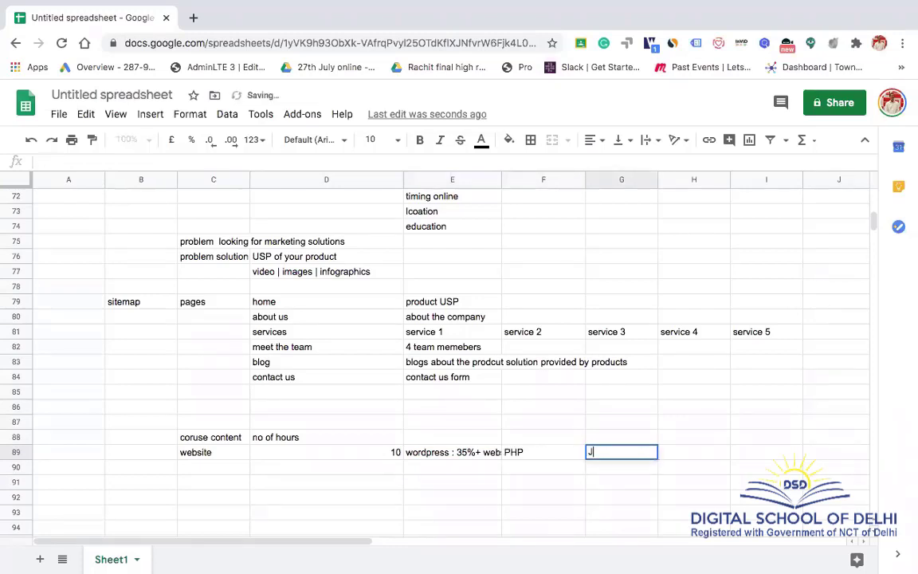
{"action": "type", "text": "AVA"}
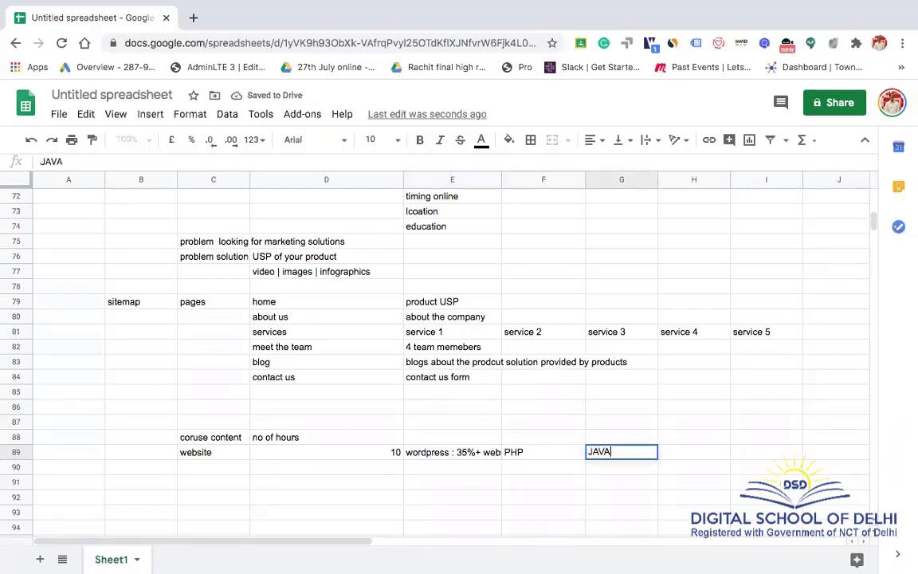
{"action": "key", "text": "Tab"}
{"action": "type", "text": "nod"}
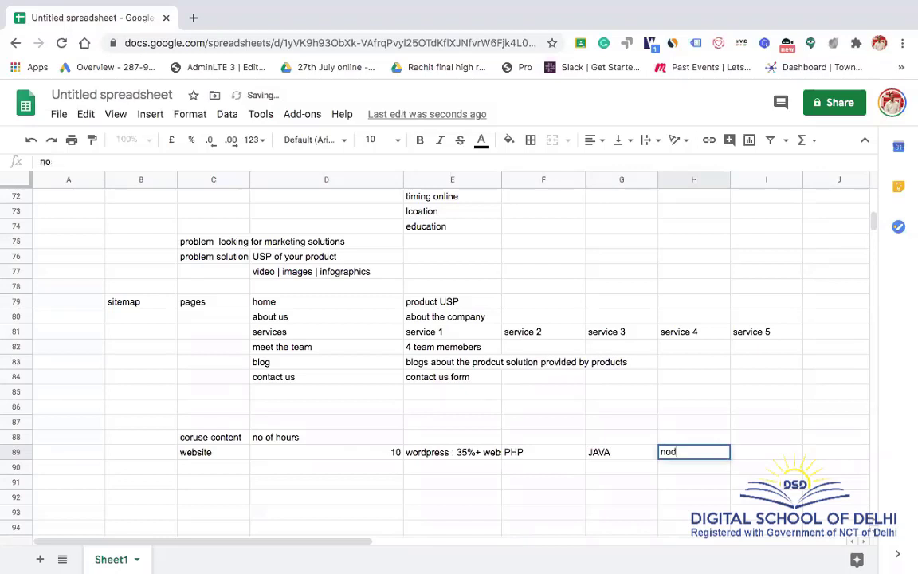
{"action": "type", "text": ".j"}
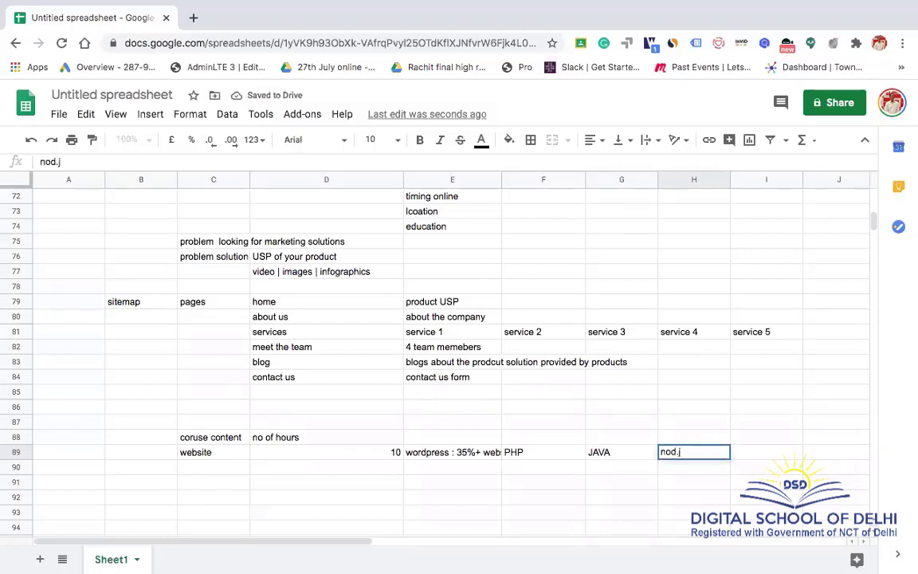
{"action": "type", "text": "s"}
{"action": "key", "text": "Tab"}
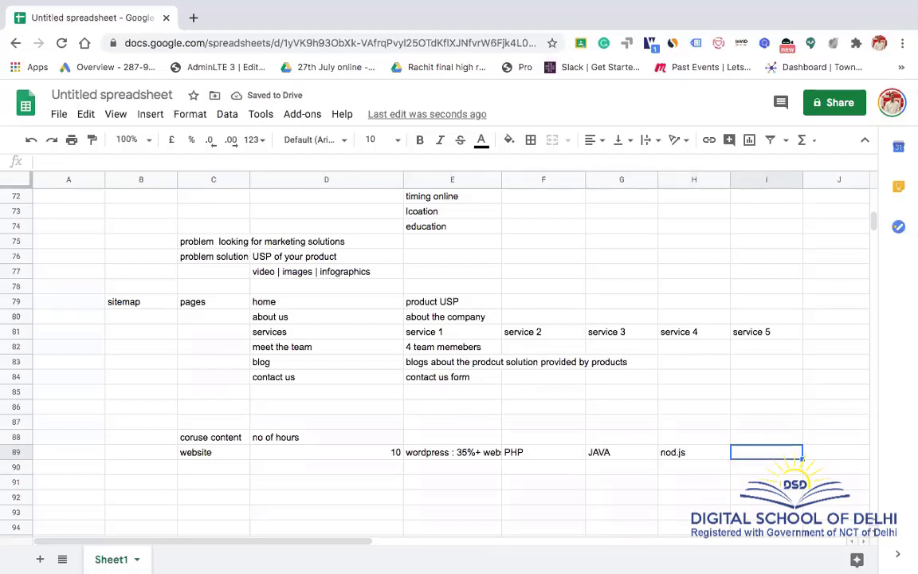
{"action": "type", "text": "HMTL"}
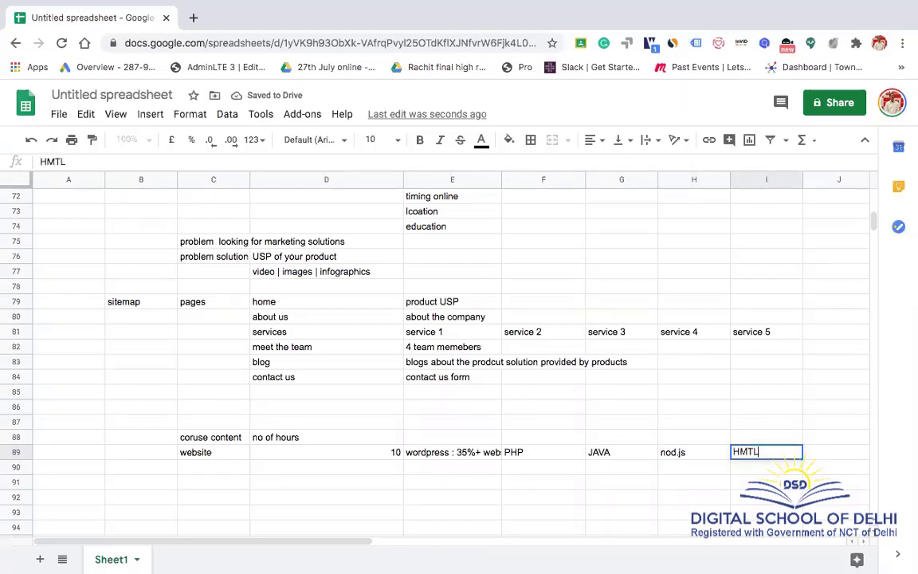
{"action": "key", "text": "Tab"}
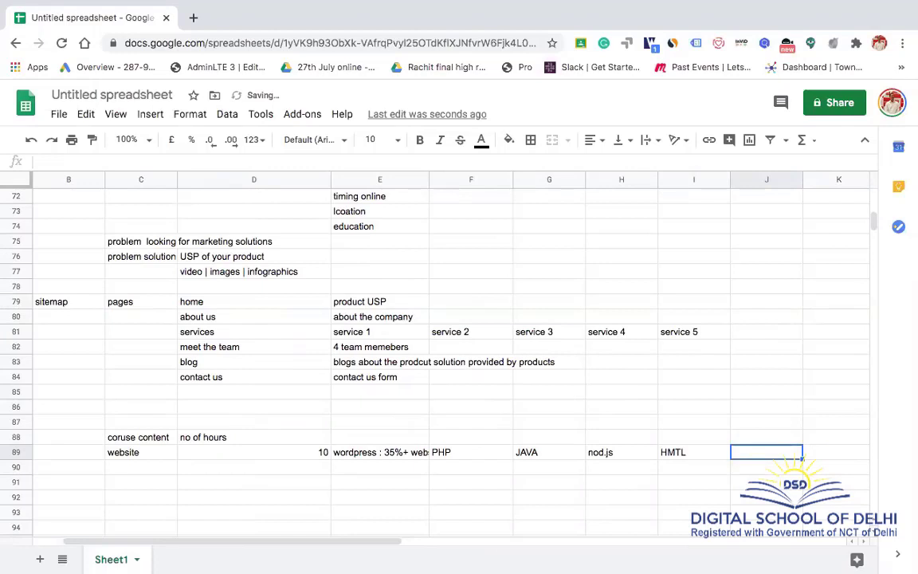
- Continue the technology list in row 89 with "JSP", "ASP" and "dropal" in cells J89 to L89
{"action": "type", "text": "JSP"}
{"action": "key", "text": "Tab"}
{"action": "type", "text": "AS"}
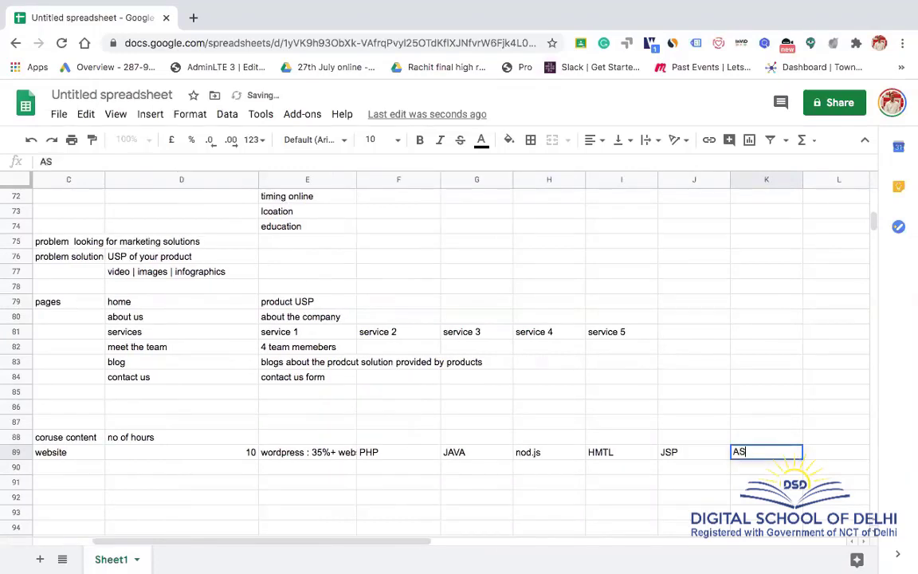
{"action": "type", "text": "P"}
{"action": "key", "text": "Tab"}
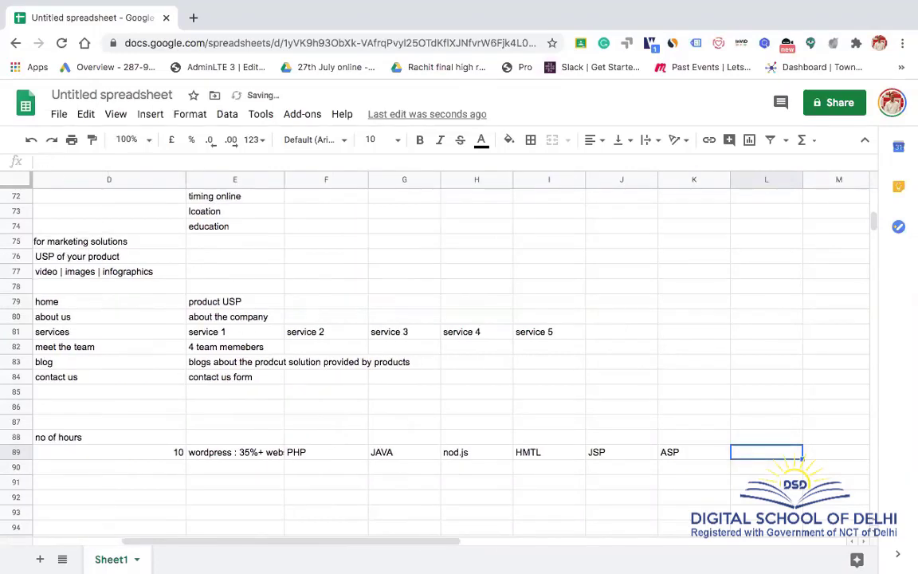
{"action": "type", "text": "dro"}
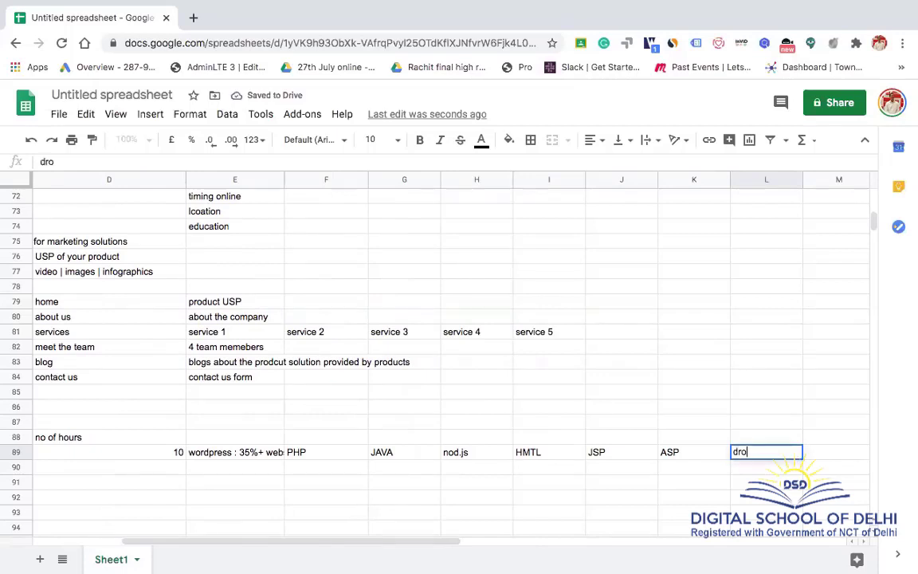
{"action": "type", "text": "pal"}
{"action": "key", "text": "Tab"}
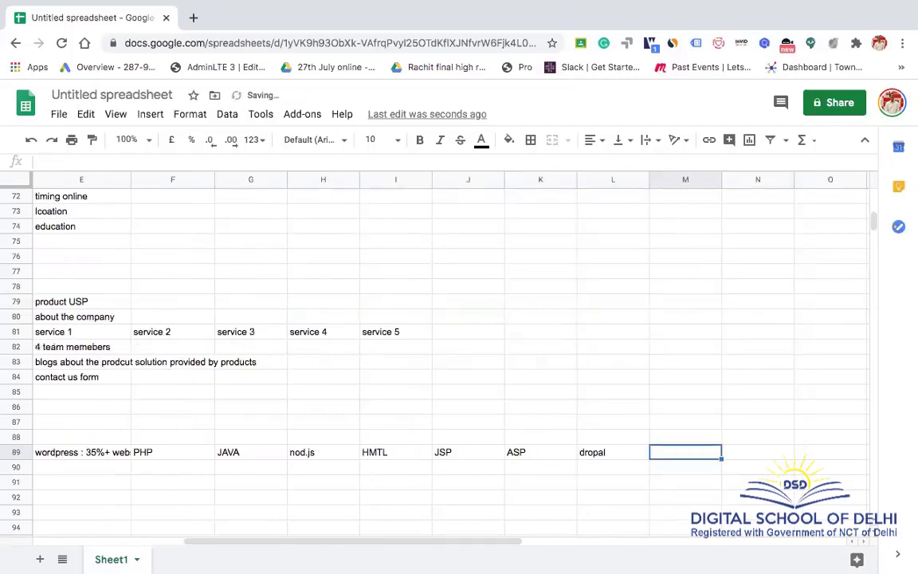
- Complete the technology list with "ZUmla", "opencart" and "megento" in cells M89 to O89
{"action": "type", "text": "ZUmla"}
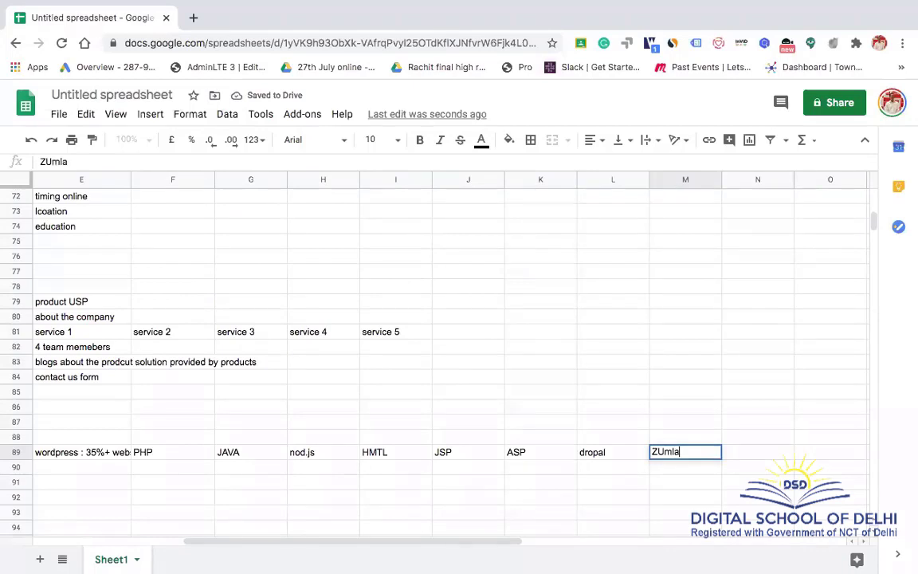
{"action": "key", "text": "Tab"}
{"action": "left_click", "coordinate": [686, 452]}
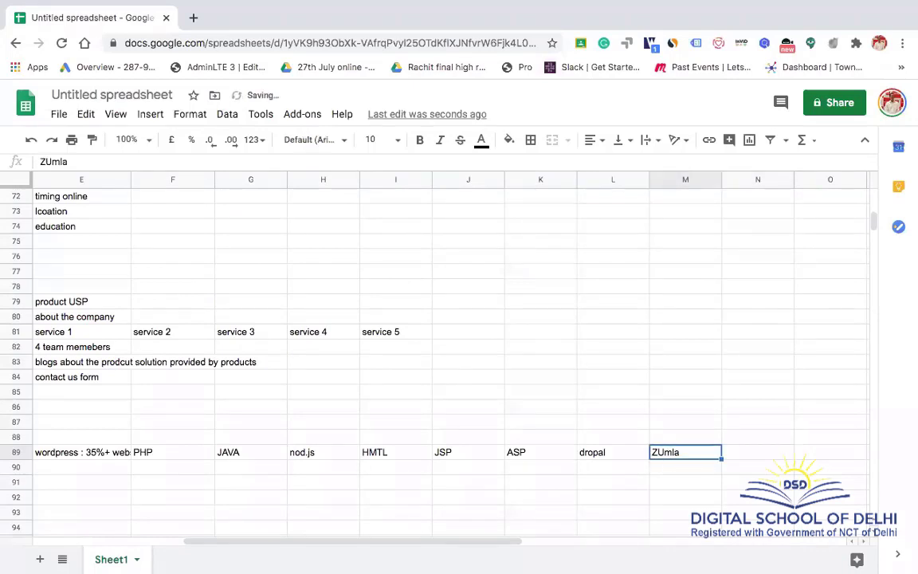
{"action": "key", "text": "Tab"}
{"action": "type", "text": "opent"}
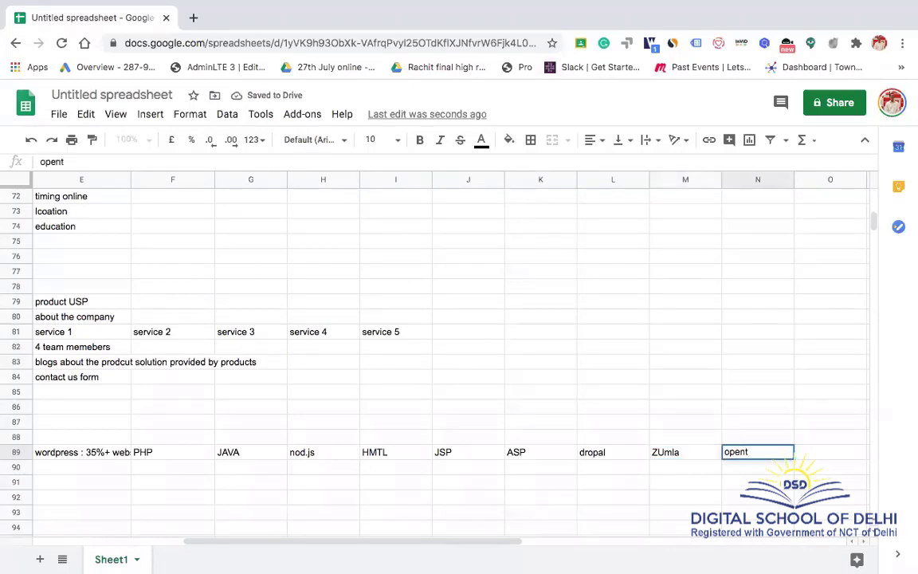
{"action": "key", "text": "BackSpace"}
{"action": "type", "text": "cart"}
{"action": "key", "text": "Tab"}
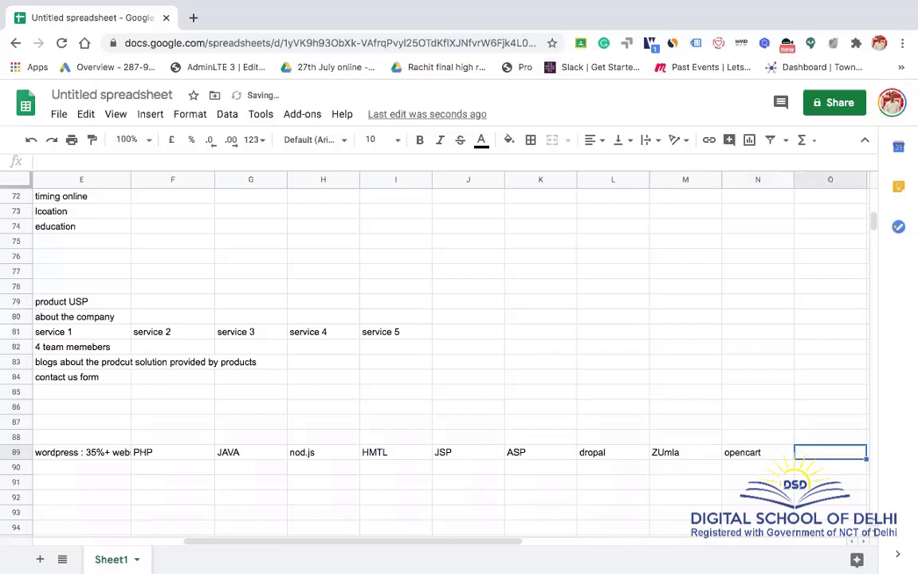
{"action": "type", "text": "megento"}
{"action": "key", "text": "Return"}
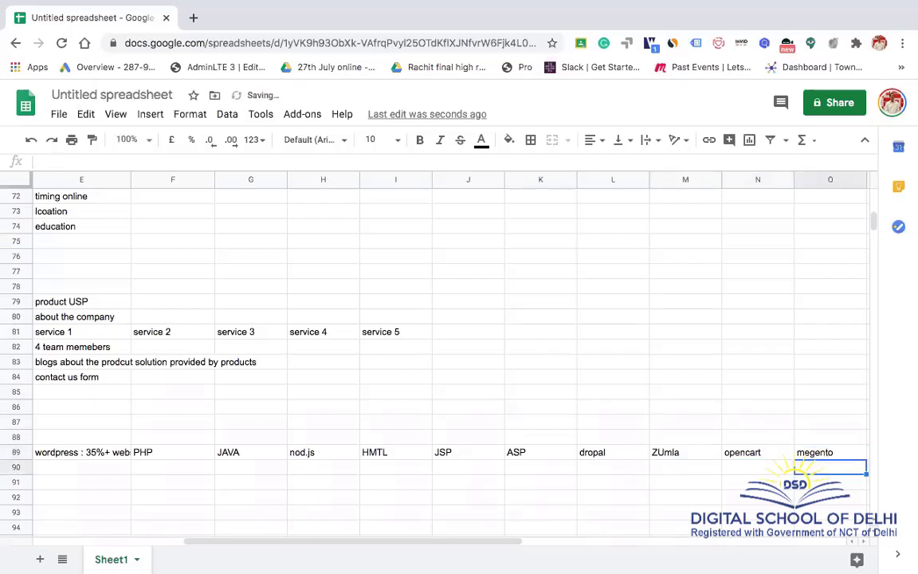
- Make the technology names from PHP to megento in F89:O89 bold
{"action": "key", "text": "Up"}
{"action": "key", "text": "Left"}
{"action": "key", "text": "Left"}
{"action": "key", "text": "Left"}
{"action": "key", "text": "Left"}
{"action": "key", "text": "Left"}
{"action": "key", "text": "Left"}
{"action": "key", "text": "Left"}
{"action": "key", "text": "Left"}
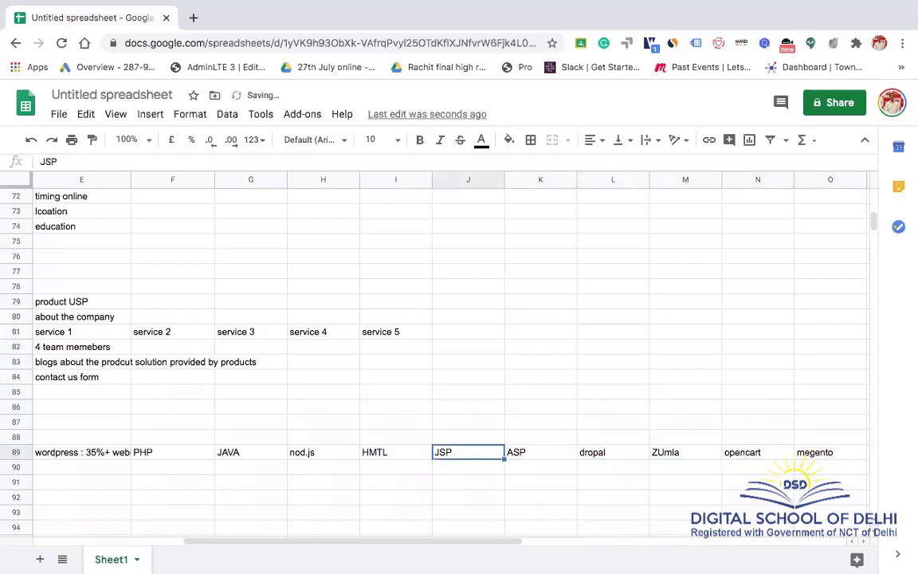
{"action": "key", "text": "Left"}
{"action": "key", "text": "shift+Right"}
{"action": "key", "text": "shift+Right"}
{"action": "key", "text": "shift+Right"}
{"action": "key", "text": "shift+Right"}
{"action": "key", "text": "shift+Right"}
{"action": "key", "text": "shift+Right"}
{"action": "key", "text": "shift+Right"}
{"action": "key", "text": "shift+Right"}
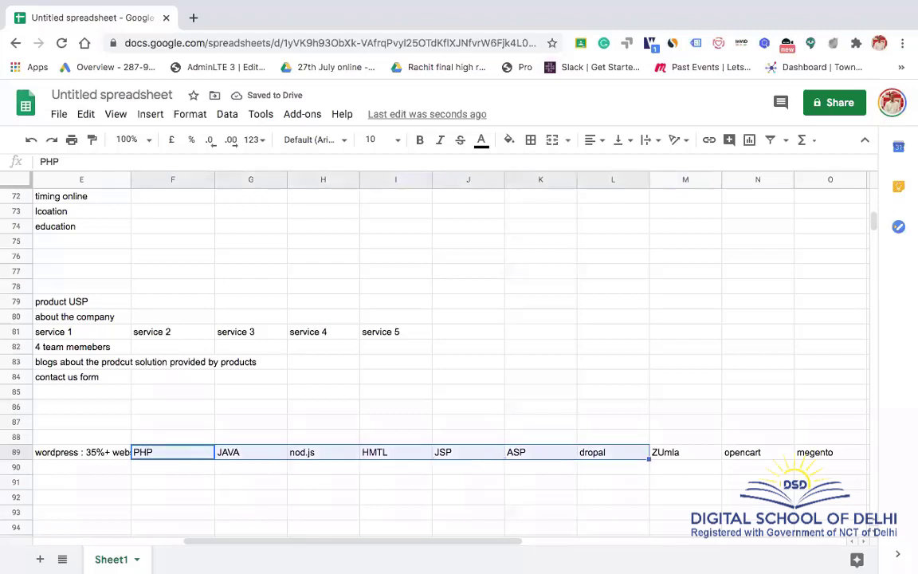
{"action": "key", "text": "shift+Right"}
{"action": "key", "text": "ctrl+b"}
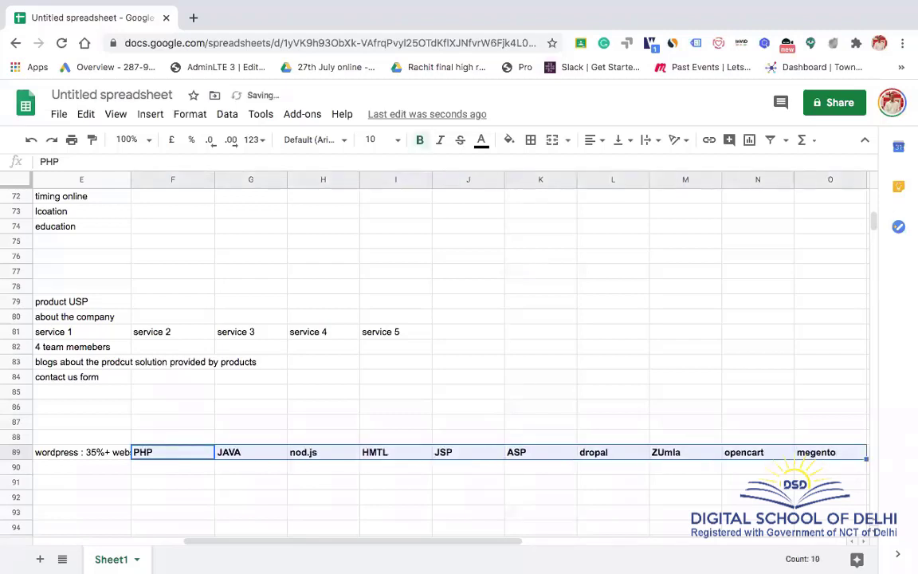
- Center the website hours horizontally in cell D89
{"action": "key", "text": "Left"}
{"action": "key", "text": "Left"}
{"action": "key", "text": "Left"}
{"action": "key", "text": "Left"}
{"action": "key", "text": "Left"}
{"action": "key", "text": "Right"}
{"action": "key", "text": "Right"}
{"action": "key", "text": "Right"}
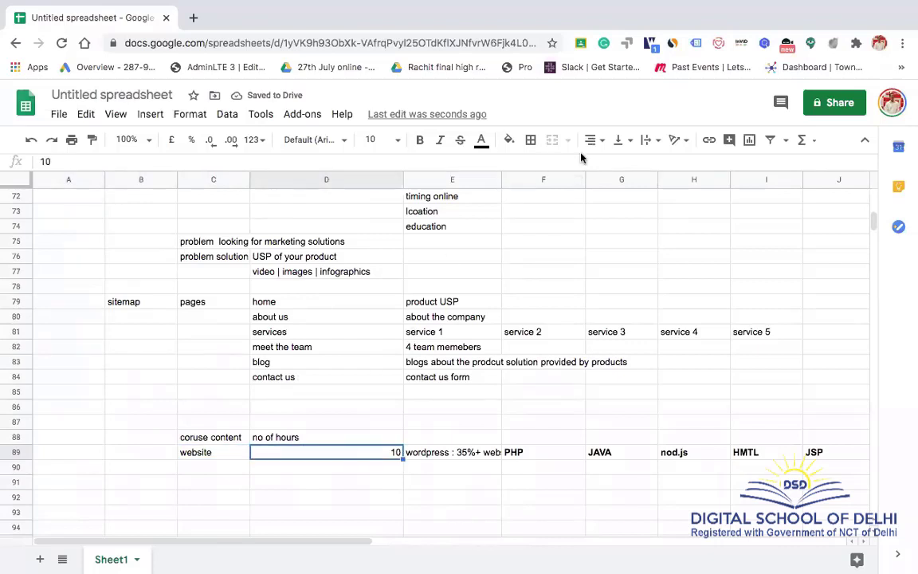
{"action": "left_click", "coordinate": [602, 141]}
{"action": "left_click", "coordinate": [610, 162]}
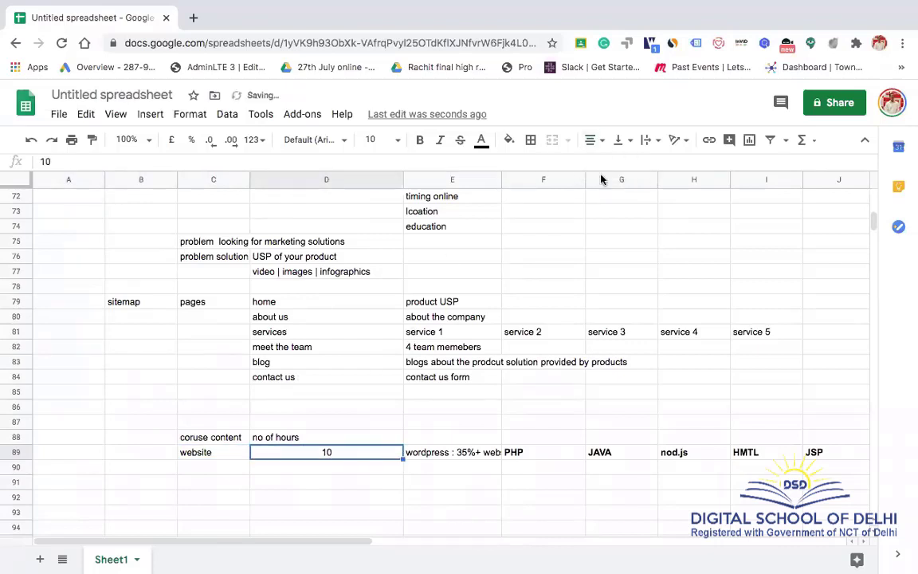
- Make the website topic, its hours and the wordpress note in C89:E89 bold
{"action": "left_click_drag", "start_coordinate": [203, 452], "coordinate": [275, 452]}
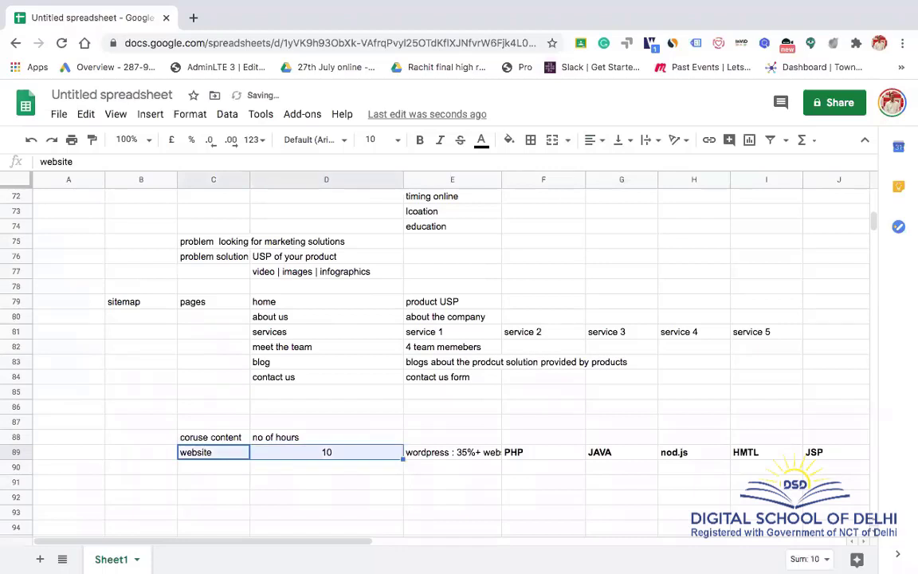
{"action": "key", "text": "super+b"}
{"action": "key", "text": "Right"}
{"action": "key", "text": "Right"}
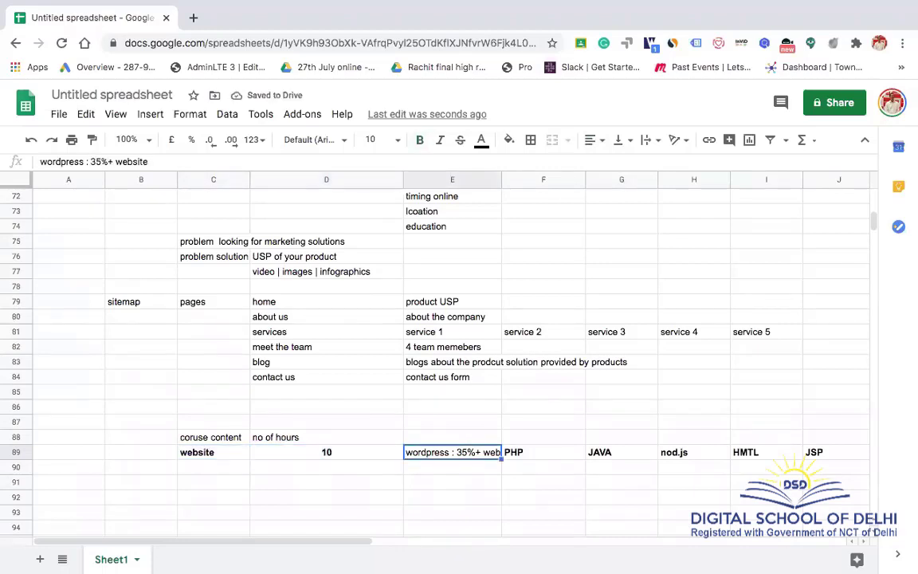
{"action": "key", "text": "super+b"}
- Widen column E so the bold wordpress note in E89 fits fully inside its cell
{"action": "key", "text": "Left"}
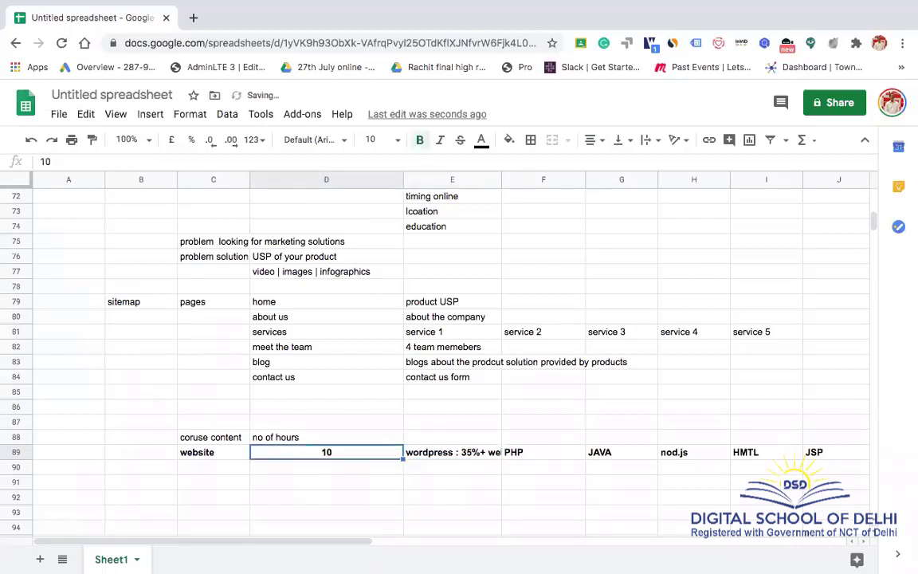
{"action": "key", "text": "Right"}
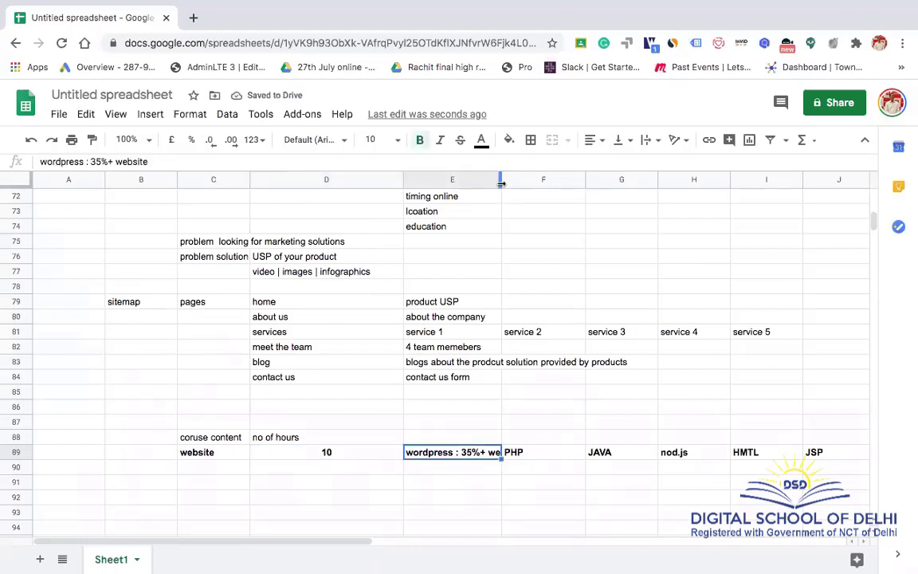
{"action": "left_click_drag", "start_coordinate": [503, 181], "coordinate": [523, 181]}
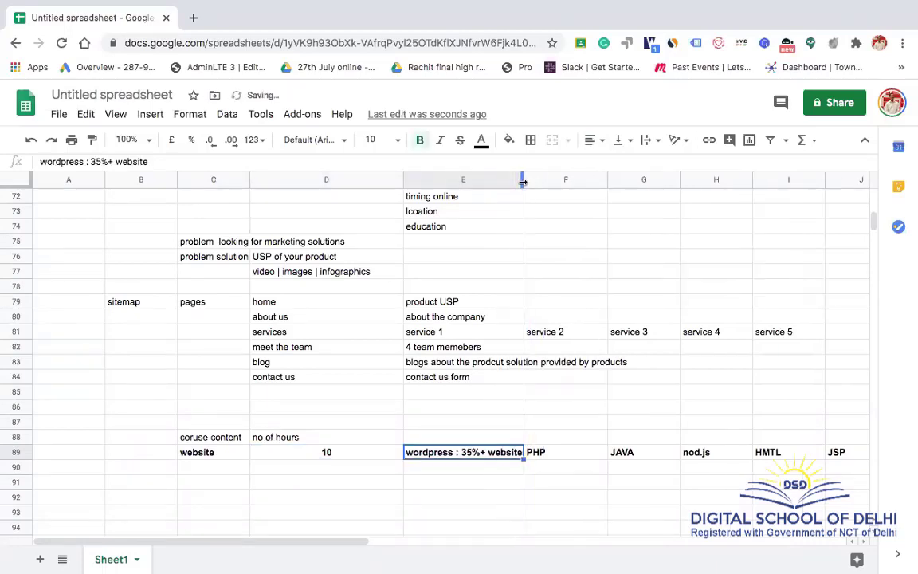
{"action": "left_click_drag", "start_coordinate": [523, 181], "coordinate": [529, 182]}
{"action": "key", "text": "Down"}
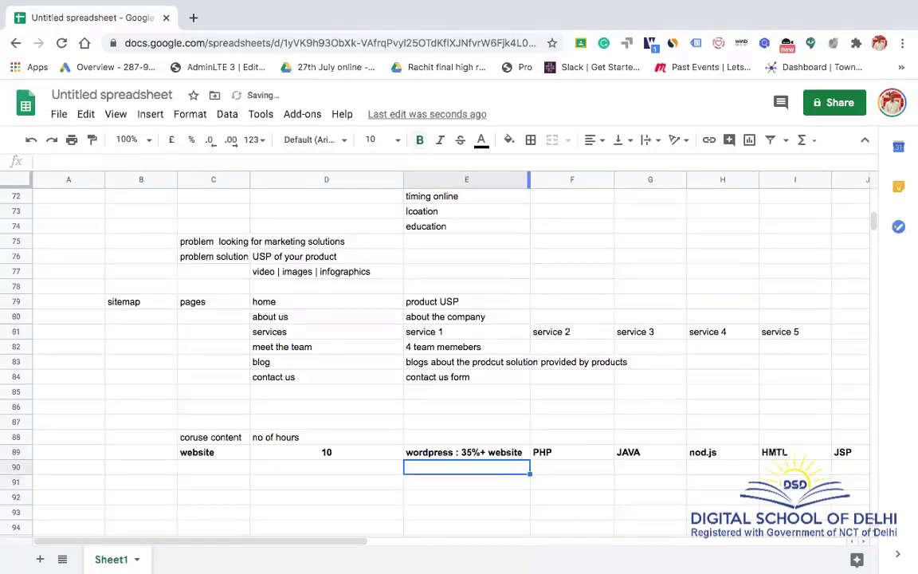
{"action": "key", "text": "Up"}
{"action": "key", "text": "Left"}
{"action": "key", "text": "Left"}
{"action": "key", "text": "shift+Right"}
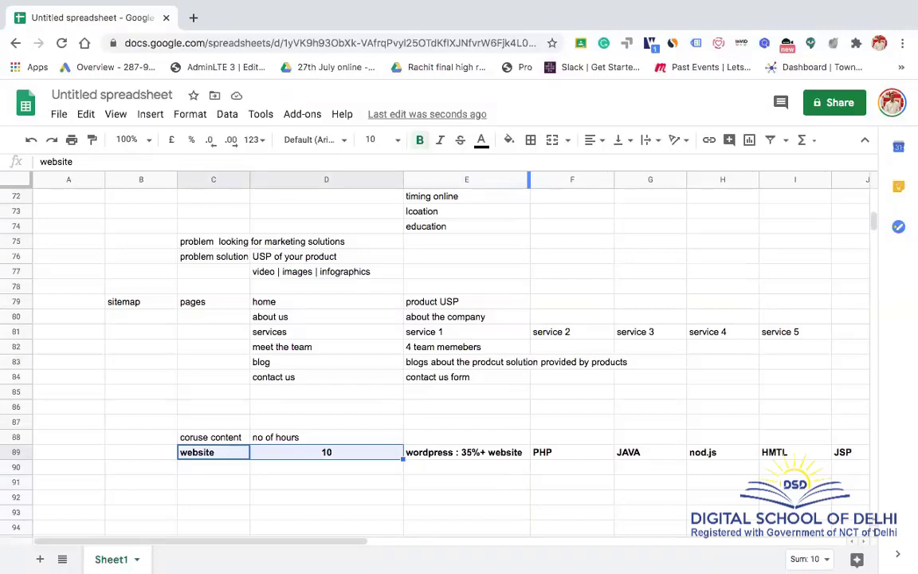
{"action": "key", "text": "shift+Left"}
{"action": "key", "text": "shift+Right"}
{"action": "key", "text": "shift+Right"}
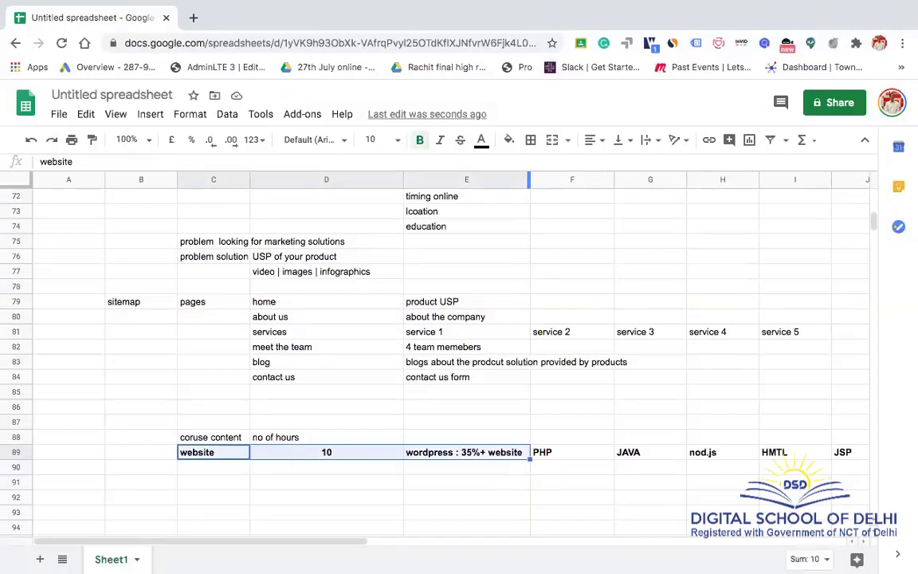
{"action": "key", "text": "shift+Left"}
{"action": "key", "text": "Right"}
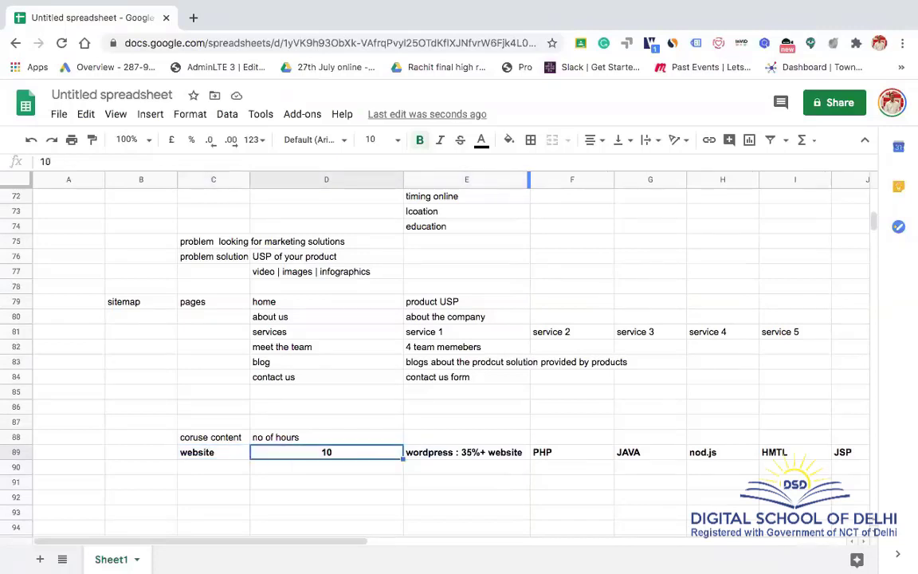
{"action": "key", "text": "Left"}
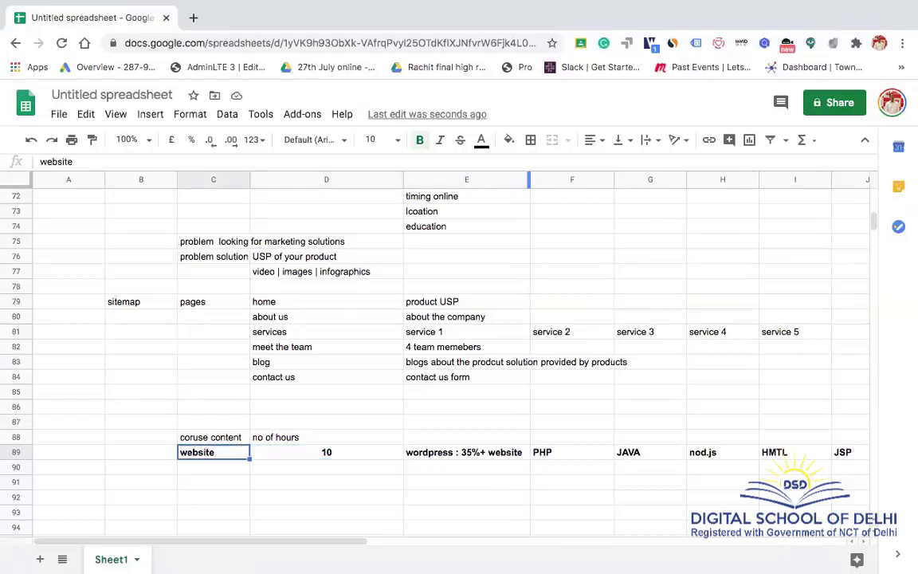
{"action": "key", "text": "Right"}
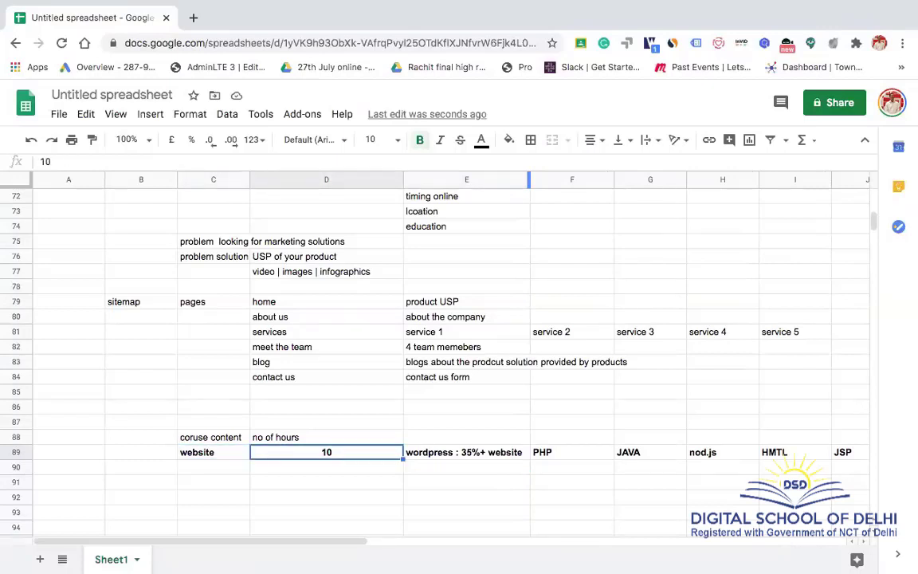
{"action": "key", "text": "Left"}
{"action": "key", "text": "Right"}
- Add the heading "CMS" in cell E88, above the wordpress note
{"action": "left_click", "coordinate": [467, 452]}
{"action": "left_click", "coordinate": [466, 436]}
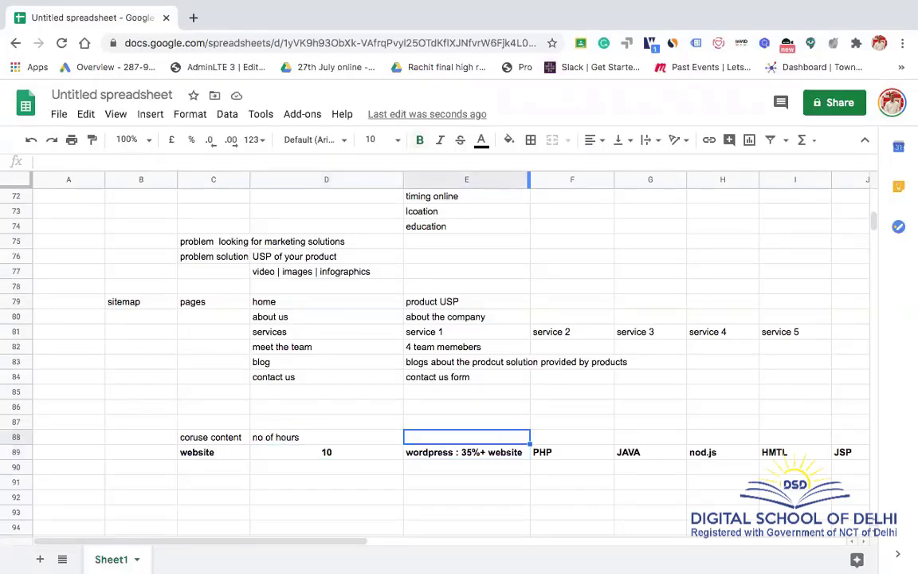
{"action": "type", "text": "CMS"}
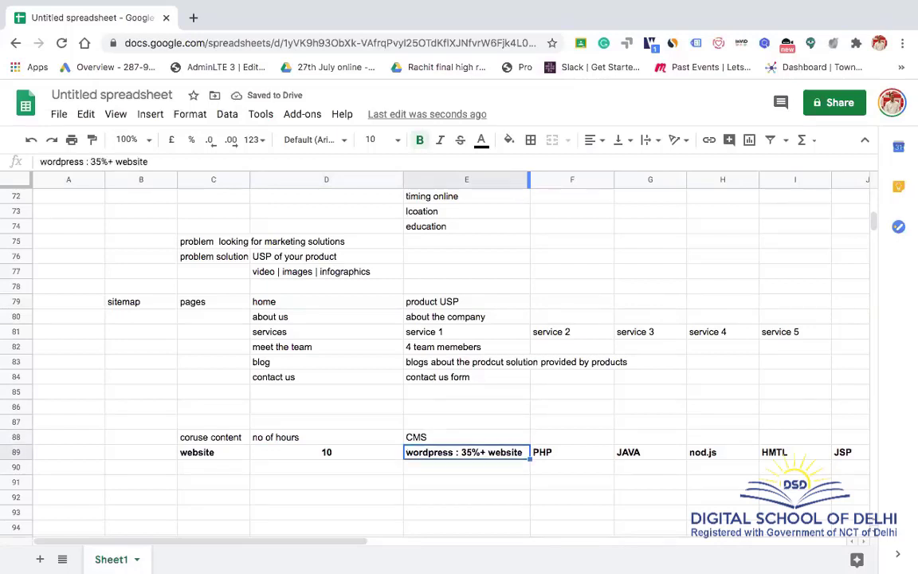
{"action": "left_click", "coordinate": [466, 437]}
{"action": "left_click", "coordinate": [326, 452]}
{"action": "left_click", "coordinate": [142, 452]}
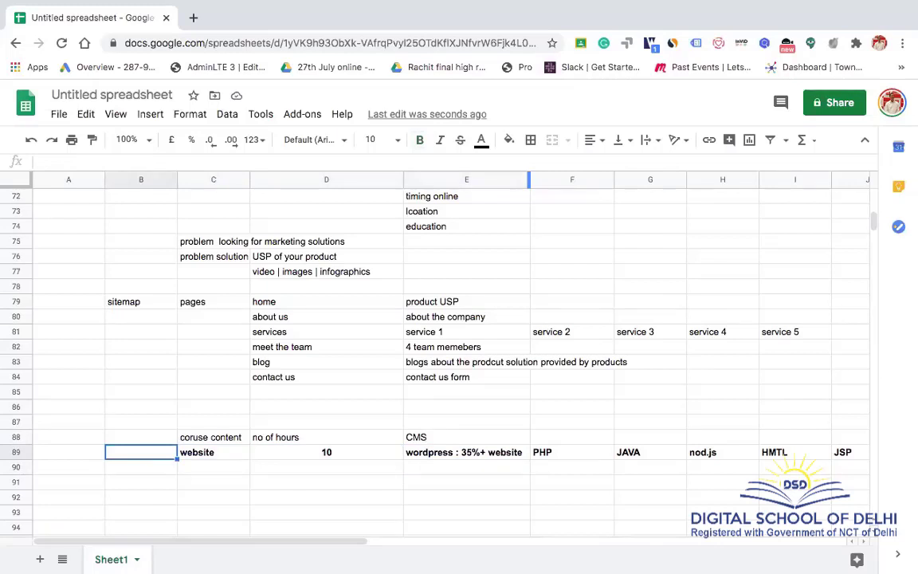
- Enter the note "with knowing a signle line" in cell B89, beside the website topic
{"action": "type", "text": "with know"}
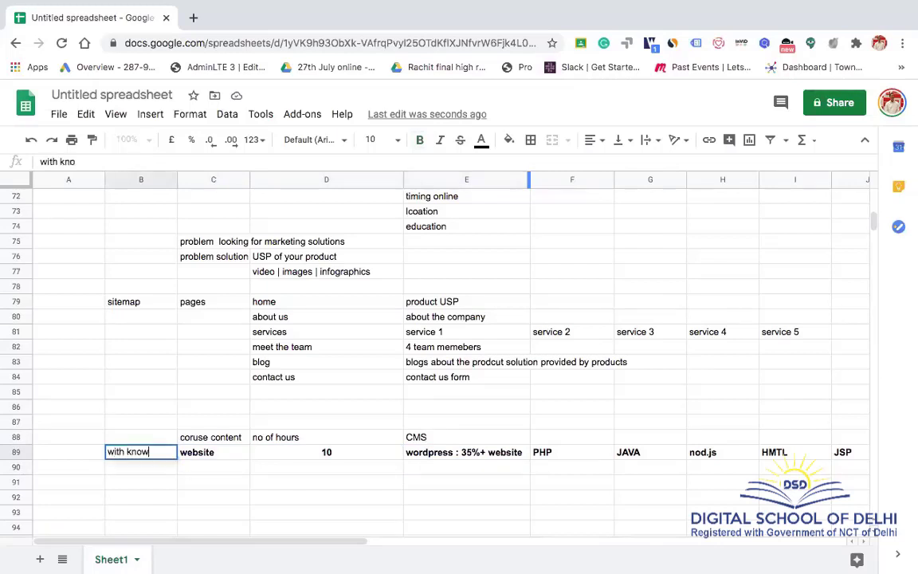
{"action": "type", "text": "ing a sign"}
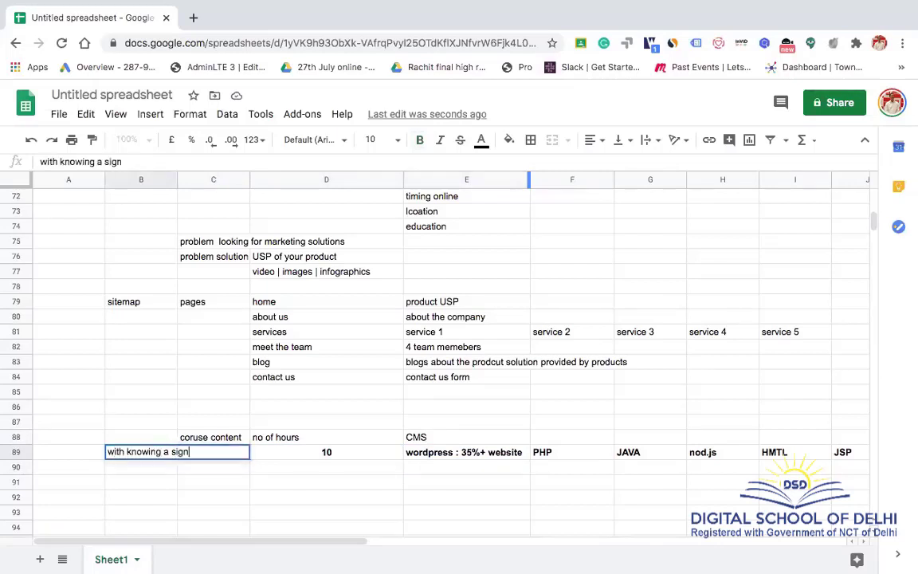
{"action": "type", "text": "le lots"}
{"action": "key", "text": "BackSpace"}
{"action": "key", "text": "BackSpace"}
{"action": "key", "text": "BackSpace"}
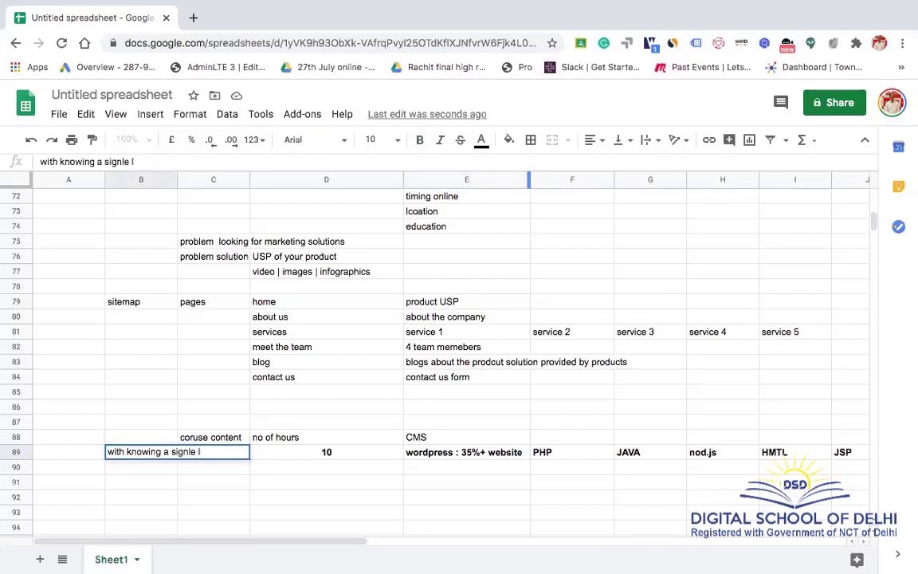
{"action": "type", "text": "ine"}
{"action": "key", "text": "Return"}
{"action": "left_click", "coordinate": [213, 452]}
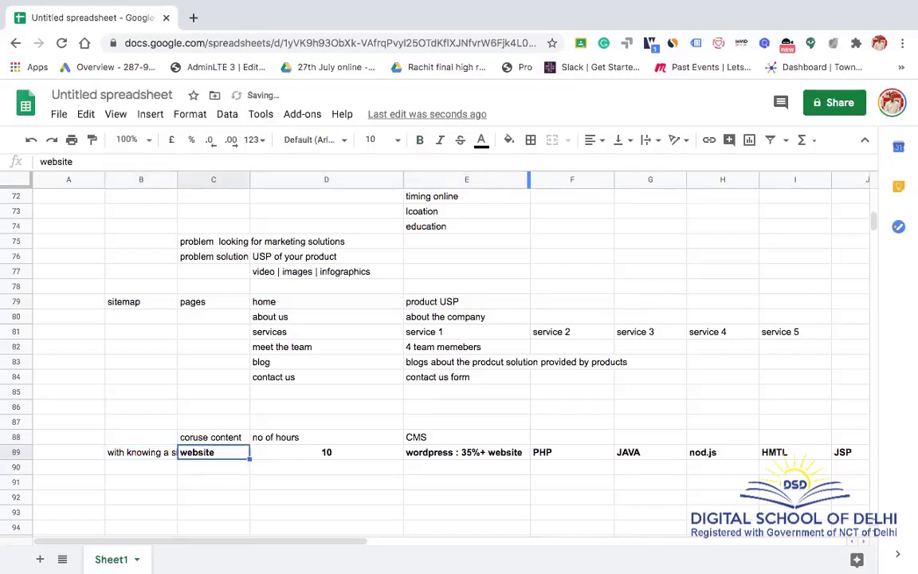
{"action": "left_click", "coordinate": [326, 452]}
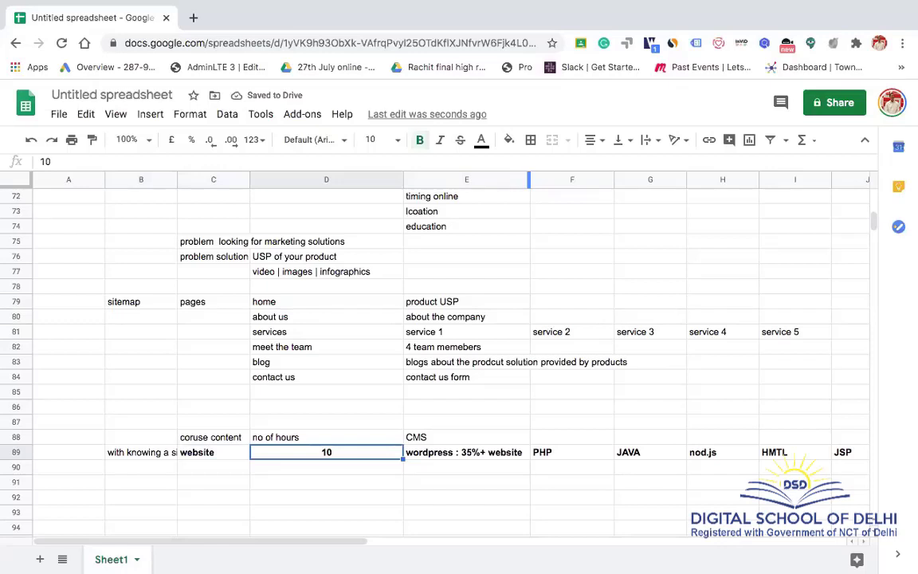
{"action": "left_click", "coordinate": [326, 437]}
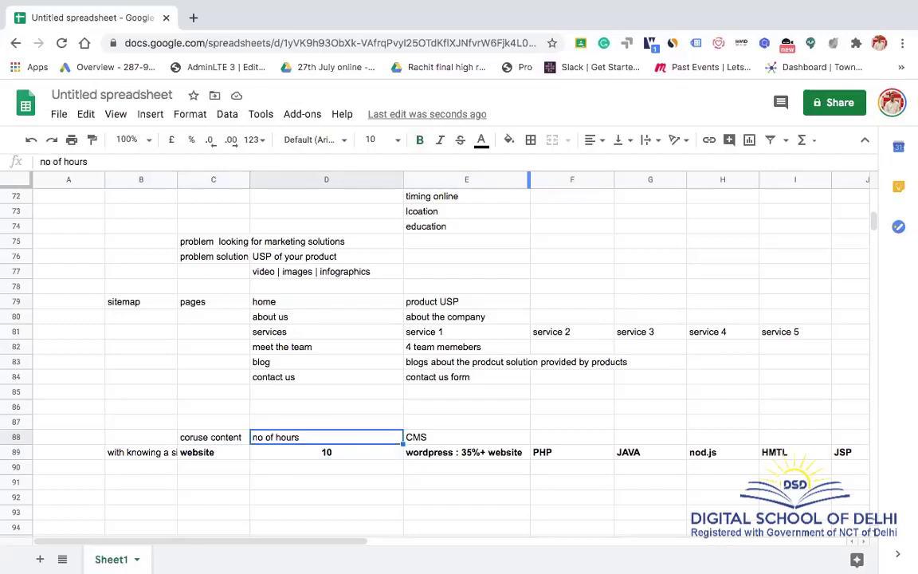
{"action": "left_click", "coordinate": [326, 452]}
{"action": "left_click", "coordinate": [326, 437]}
{"action": "left_click", "coordinate": [212, 437]}
{"action": "left_click", "coordinate": [326, 436]}
{"action": "left_click", "coordinate": [213, 437]}
{"action": "left_click", "coordinate": [326, 437]}
- Add the course topic "SMM" in cell C90, below the website topic
{"action": "left_click", "coordinate": [326, 467]}
{"action": "left_click", "coordinate": [213, 467]}
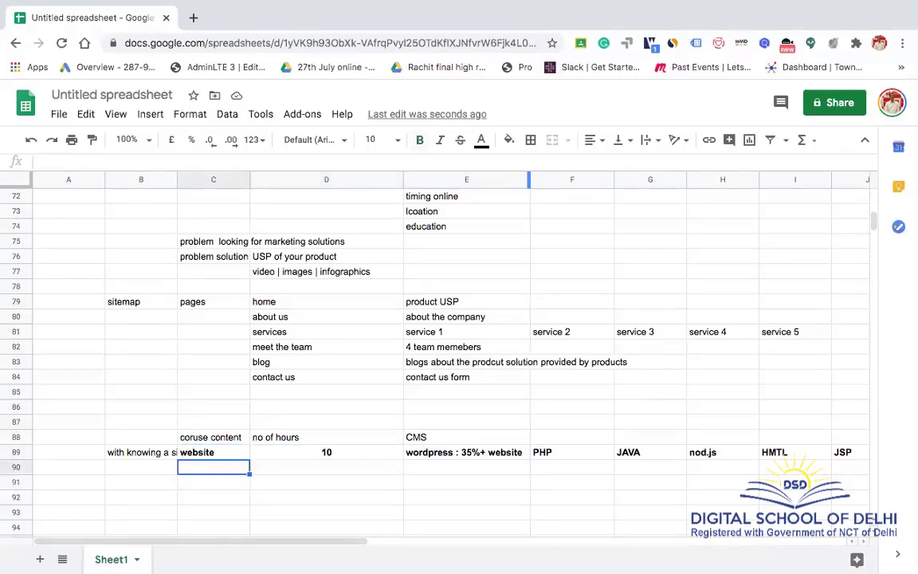
{"action": "type", "text": "s"}
{"action": "key", "text": "BackSpace"}
{"action": "type", "text": "So"}
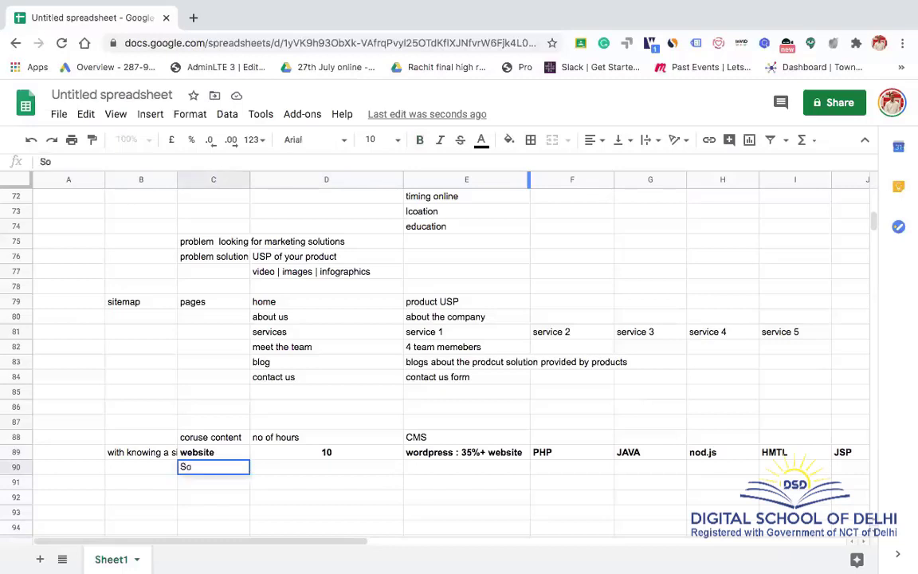
{"action": "type", "text": "cei"}
{"action": "key", "text": "BackSpace"}
{"action": "key", "text": "BackSpace"}
{"action": "type", "text": "ial"}
{"action": "key", "text": "BackSpace"}
{"action": "key", "text": "BackSpace"}
{"action": "key", "text": "BackSpace"}
{"action": "key", "text": "BackSpace"}
{"action": "key", "text": "BackSpace"}
{"action": "key", "text": "BackSpace"}
{"action": "key", "text": "BackSpace"}
{"action": "type", "text": "SMM"}
{"action": "key", "text": "Return"}
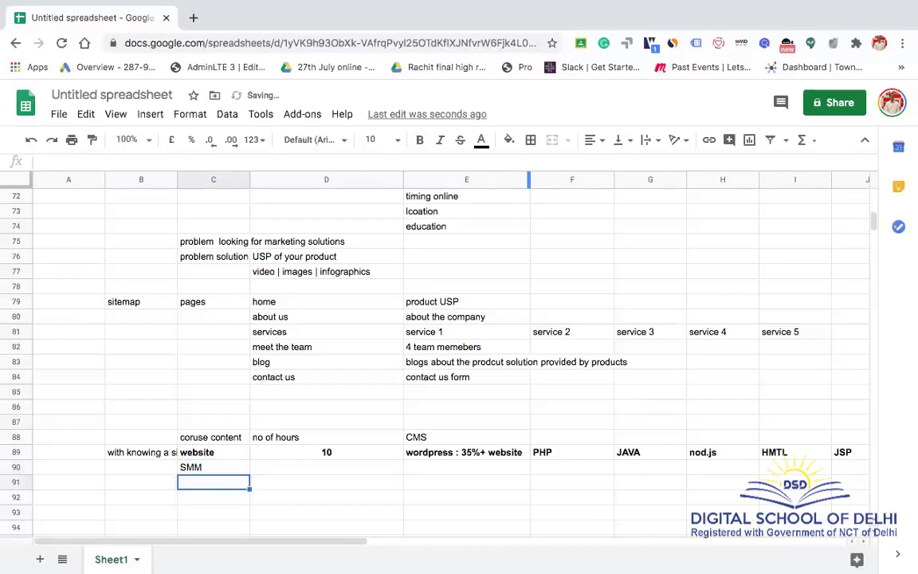
- Enter 20 as the number of hours for the SMM topic in cell D90
{"action": "left_click", "coordinate": [326, 467]}
{"action": "type", "text": "20 "}
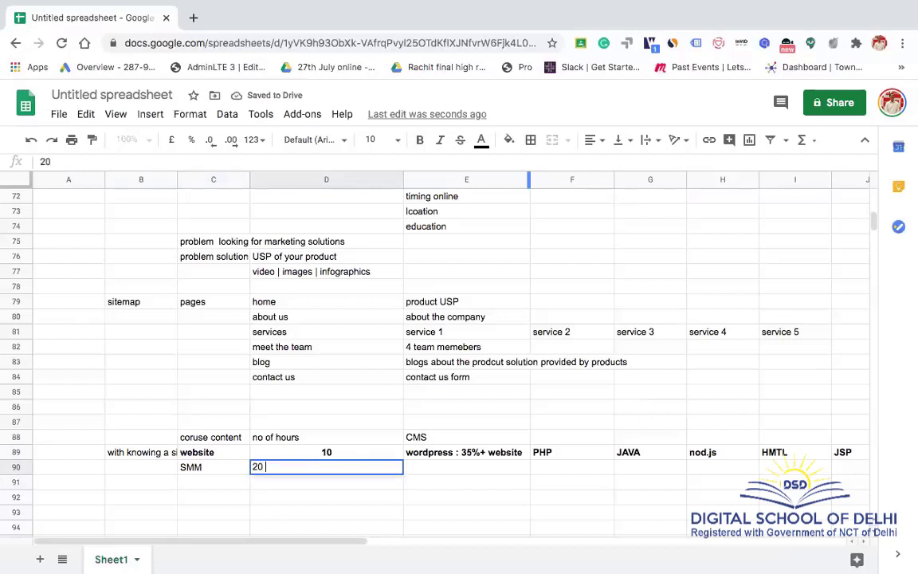
{"action": "type", "text": "Horu"}
{"action": "key", "text": "BackSpace"}
{"action": "key", "text": "BackSpace"}
{"action": "key", "text": "BackSpace"}
{"action": "key", "text": "BackSpace"}
{"action": "key", "text": "BackSpace"}
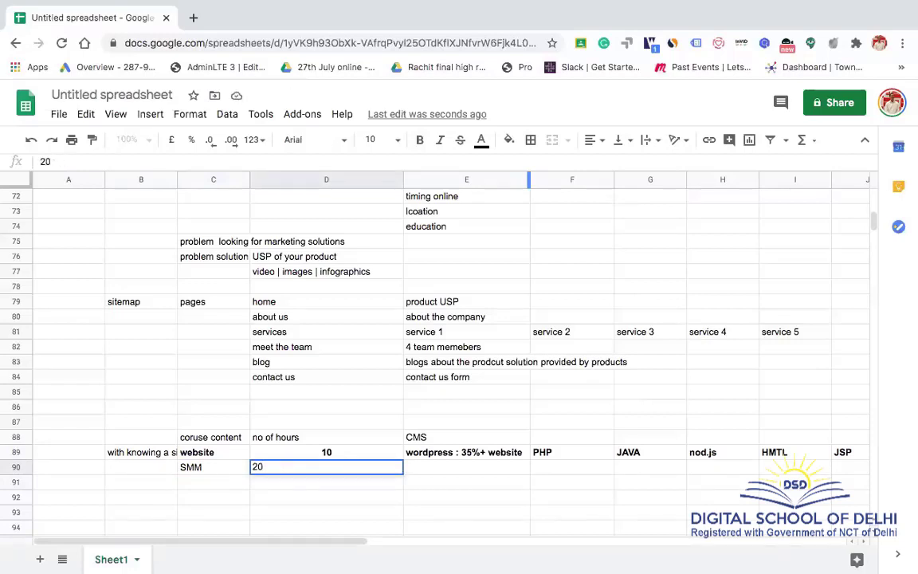
{"action": "key", "text": "Tab"}
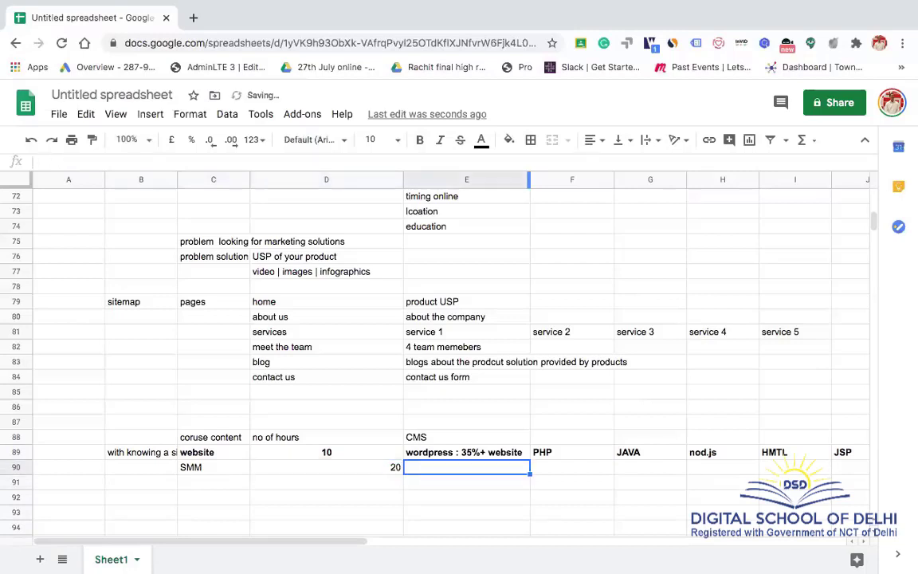
- List "facebook" and "instagram" as SMM platforms in cells E90 and F90
{"action": "type", "text": "facebook"}
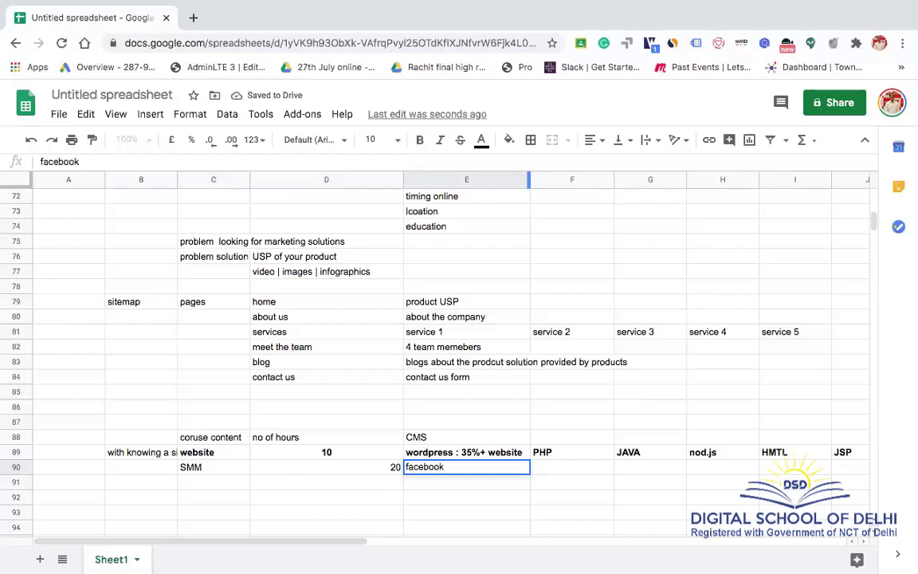
{"action": "key", "text": "Tab"}
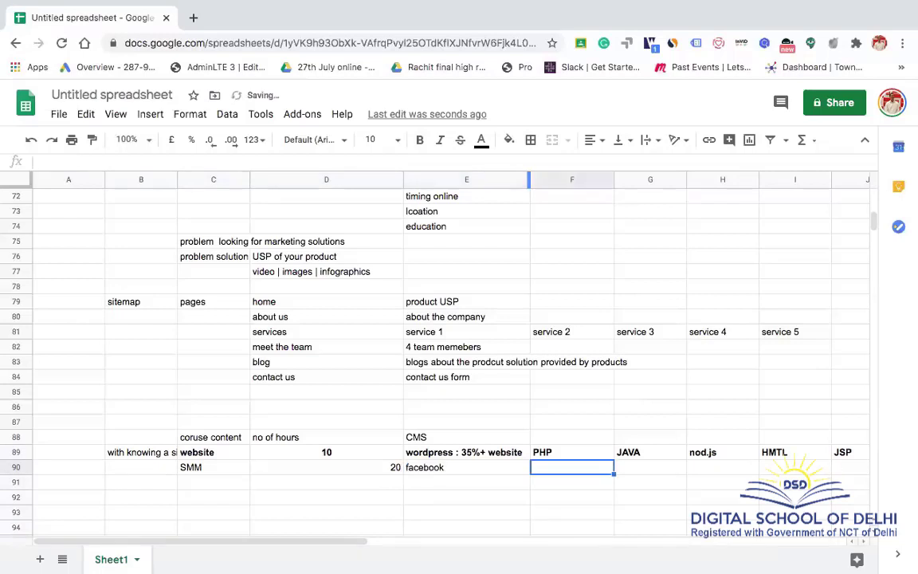
{"action": "type", "text": "instageam"}
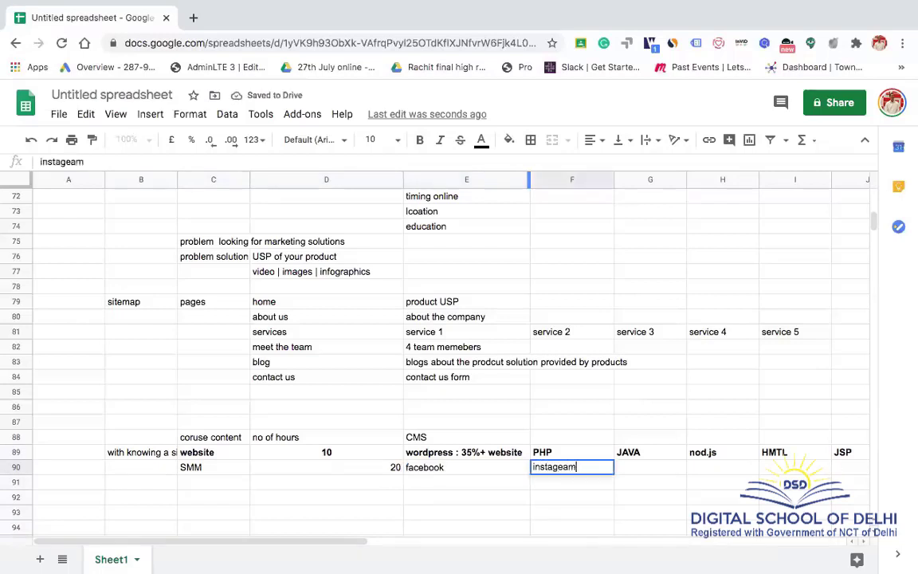
{"action": "key", "text": "BackSpace"}
{"action": "key", "text": "BackSpace"}
{"action": "key", "text": "BackSpace"}
{"action": "type", "text": "ra"}
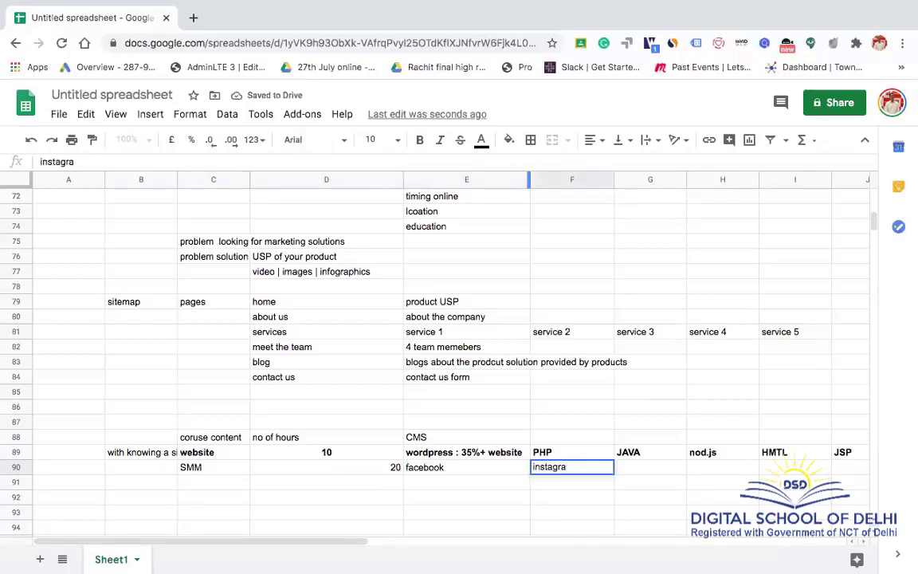
{"action": "type", "text": "m"}
{"action": "key", "text": "Tab"}
- Add the SMM platforms "twitter" in cell G90 and "linkedIn" in cell H90
{"action": "type", "text": "tiw"}
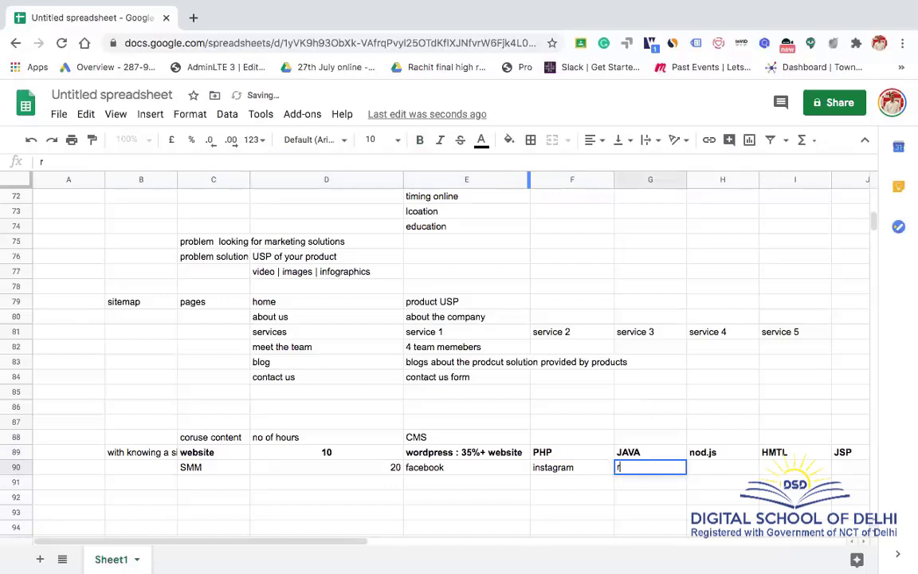
{"action": "key", "text": "BackSpace"}
{"action": "key", "text": "BackSpace"}
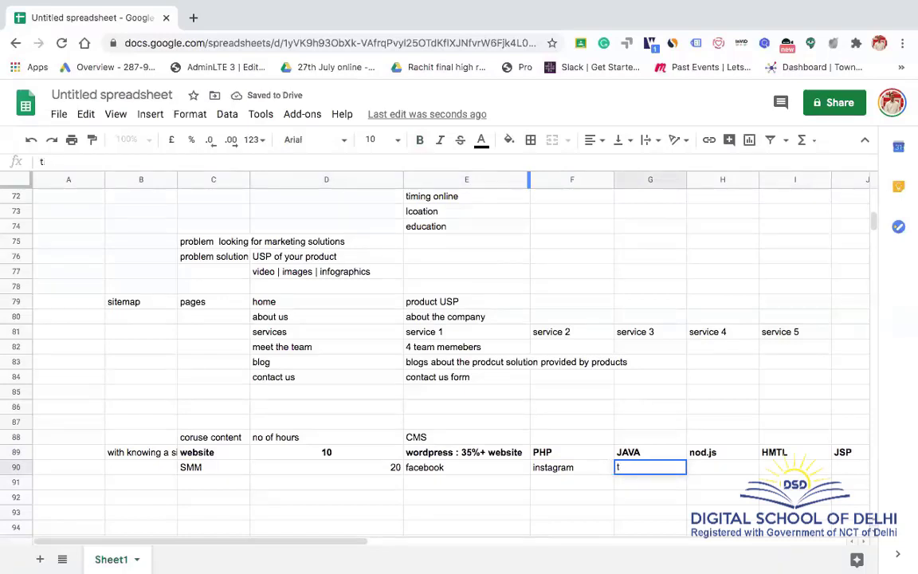
{"action": "type", "text": "witter"}
{"action": "key", "text": "Tab"}
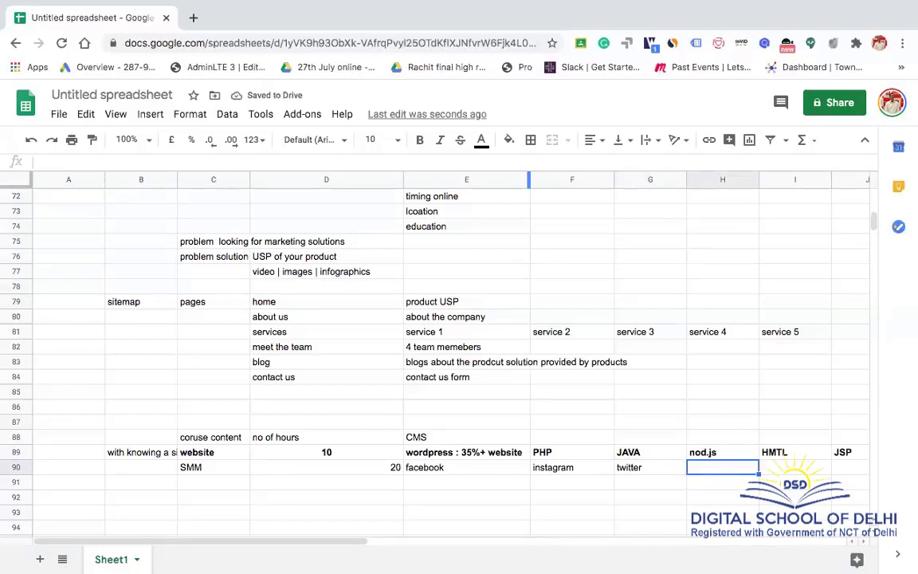
{"action": "type", "text": "linkedIN"}
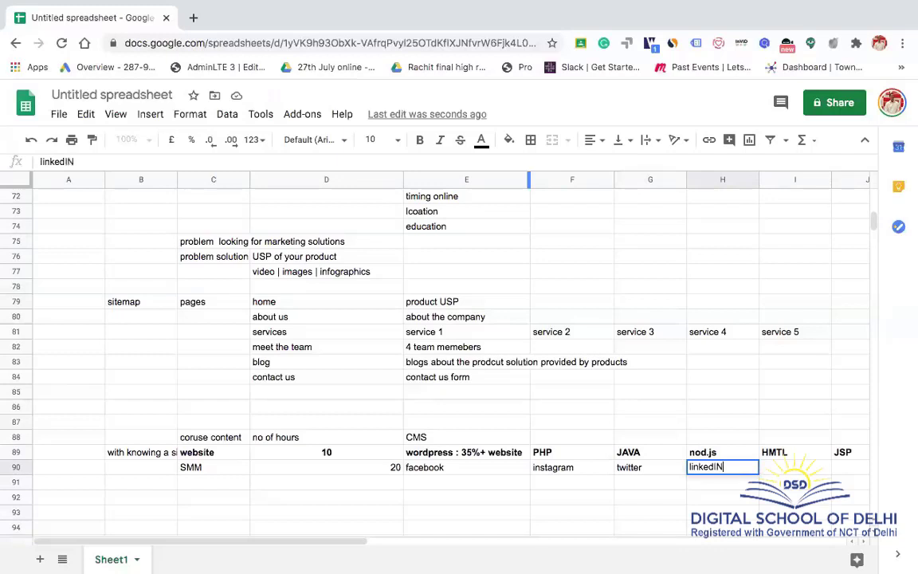
{"action": "key", "text": "BackSpace"}
{"action": "key", "text": "BackSpace"}
{"action": "type", "text": "In"}
{"action": "key", "text": "Tab"}
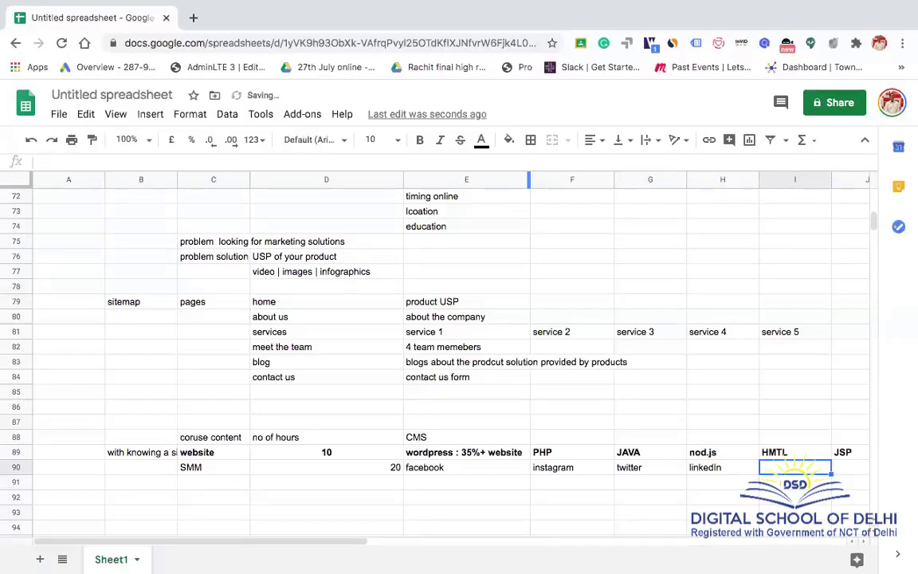
- Continue the SMM platform list with "youtube" in cell I90 and "quora" in cell J90
{"action": "type", "text": "youtube"}
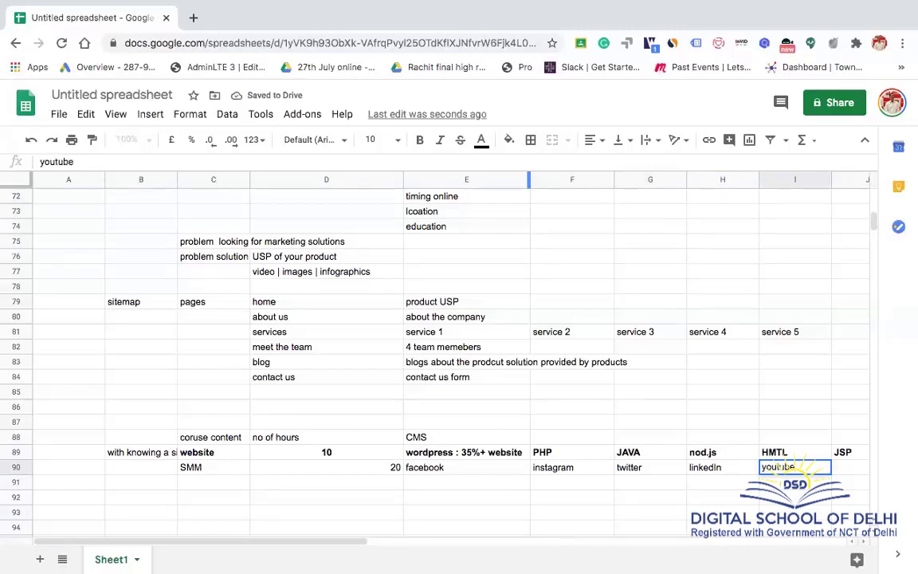
{"action": "key", "text": "Tab"}
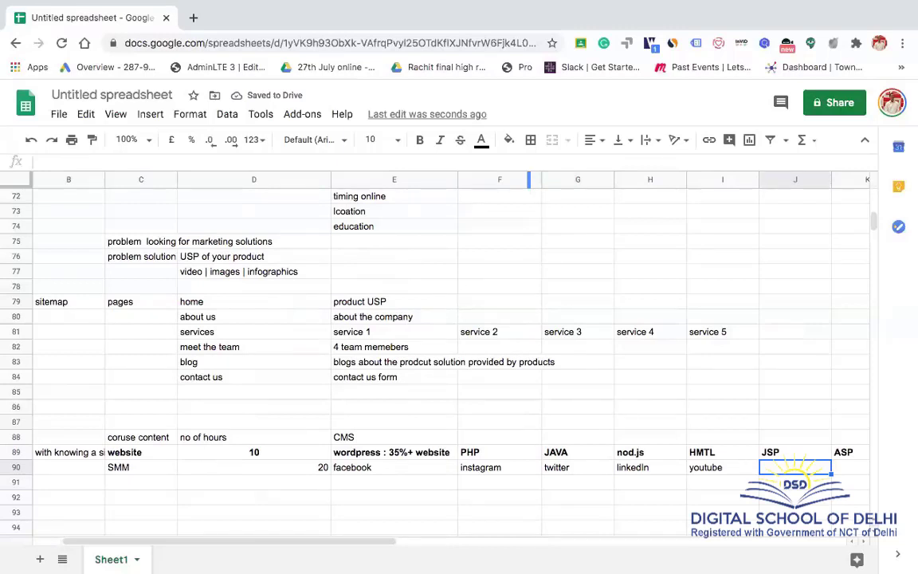
{"action": "type", "text": "quora"}
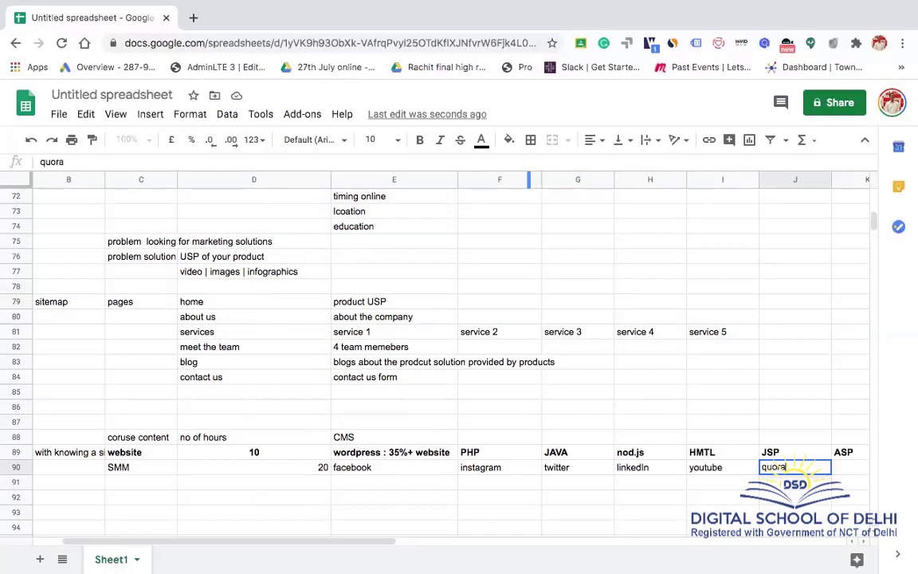
{"action": "key", "text": "Tab"}
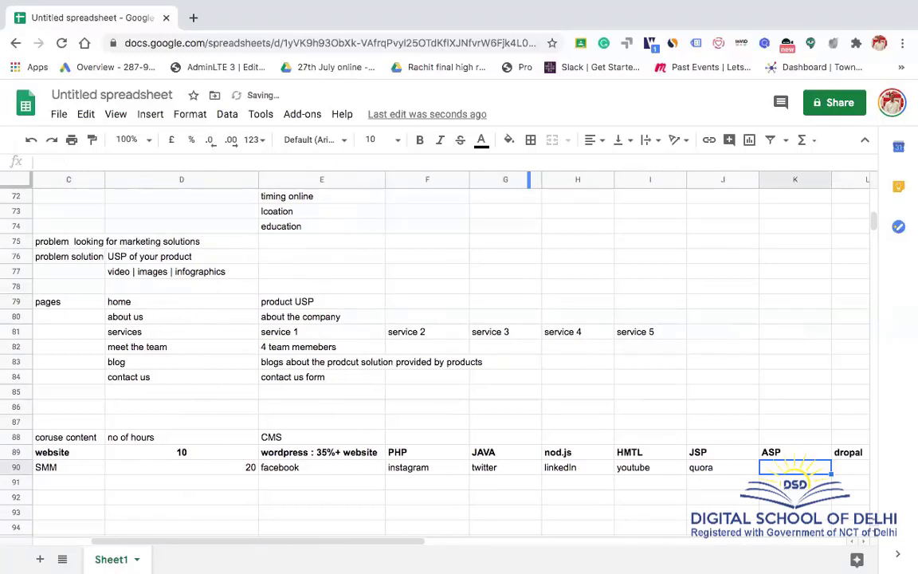
{"action": "key", "text": "Left"}
{"action": "key", "text": "shift+Left"}
{"action": "key", "text": "shift+Left"}
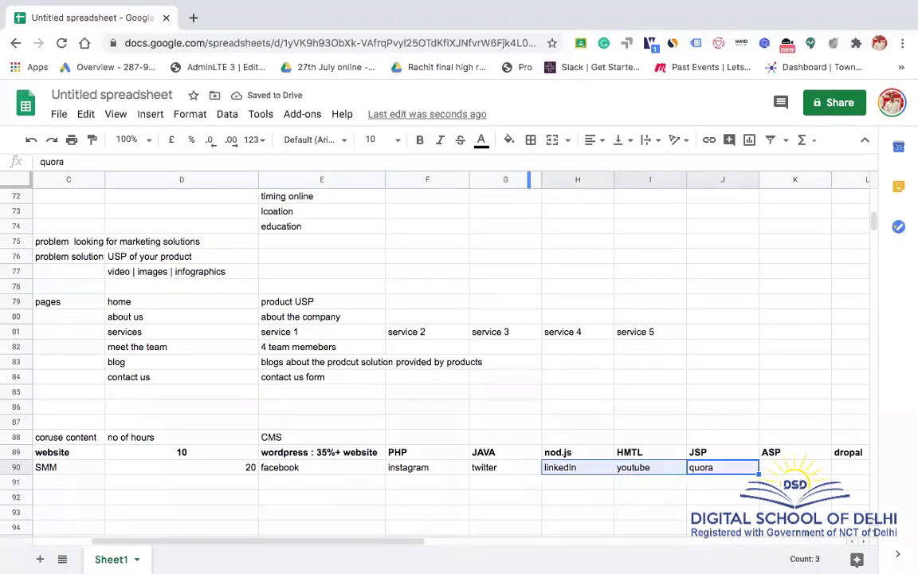
{"action": "key", "text": "shift+Left"}
{"action": "key", "text": "shift+Left"}
{"action": "key", "text": "shift+Left"}
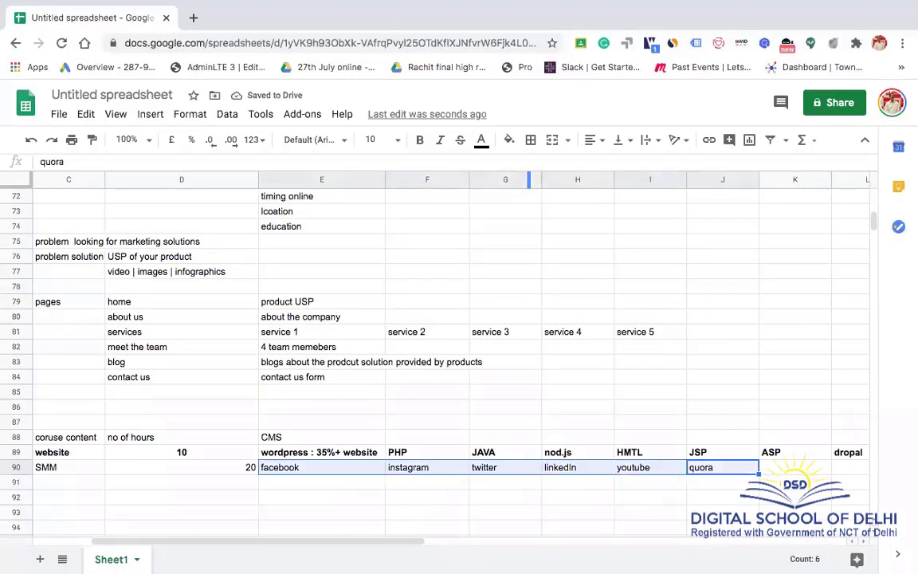
- Add "pinterest" to the SMM row in cell K90, after quora
{"action": "left_click", "coordinate": [795, 467]}
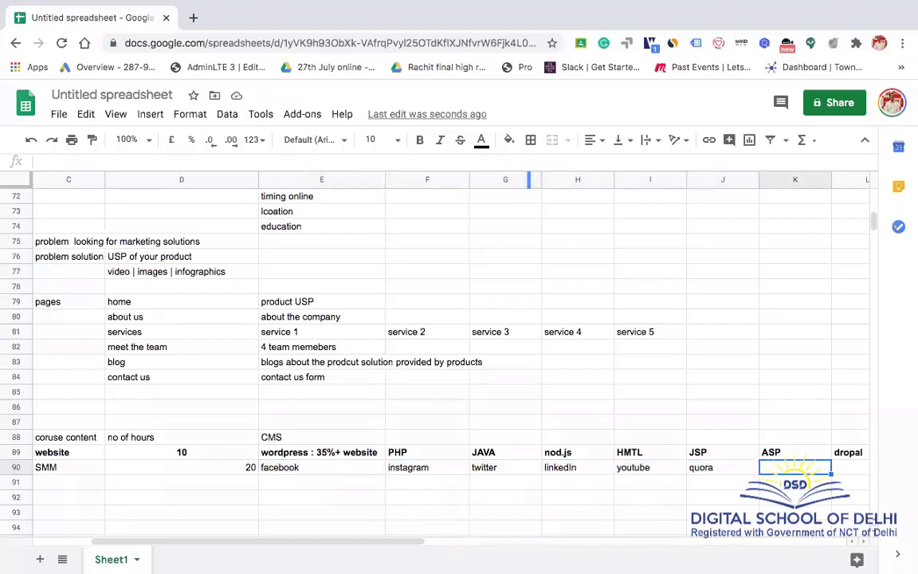
{"action": "type", "text": "pin"}
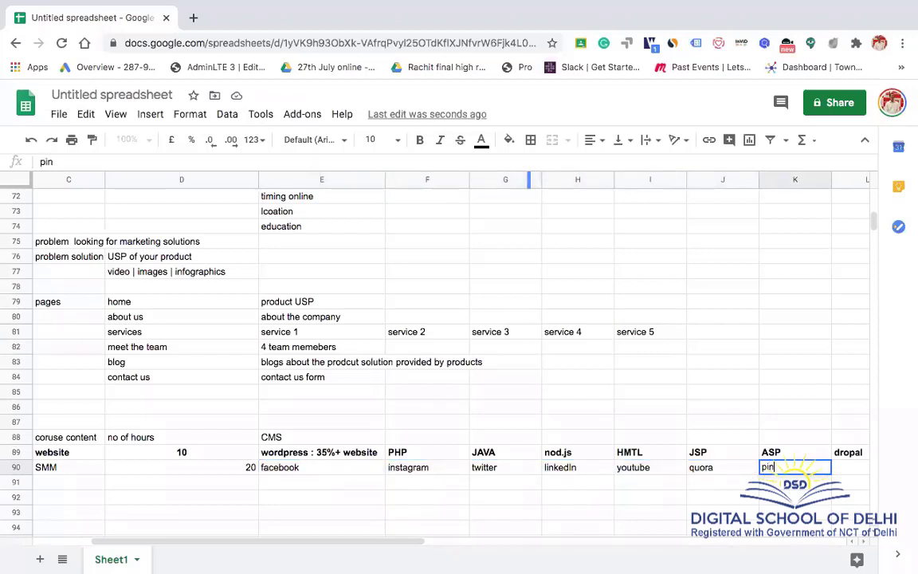
{"action": "type", "text": "tersst"}
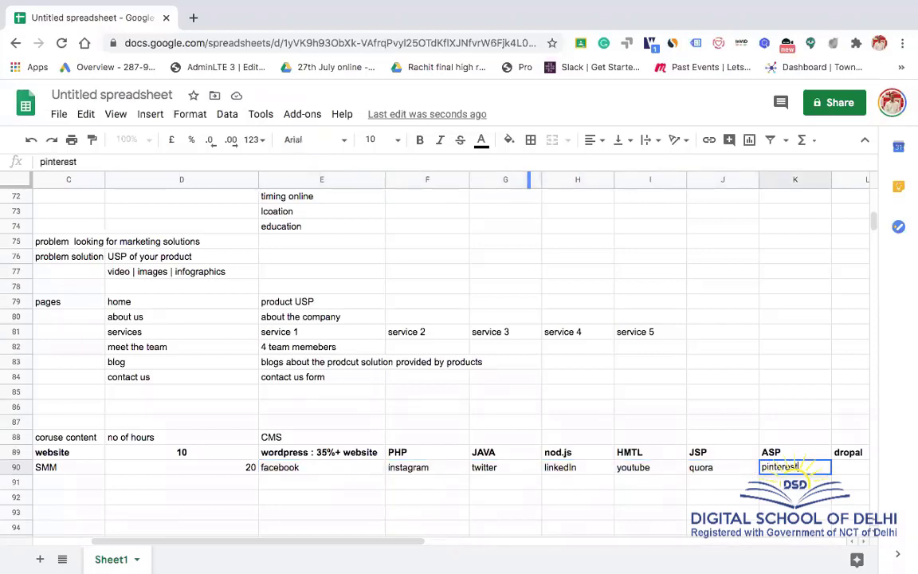
{"action": "key", "text": "Return"}
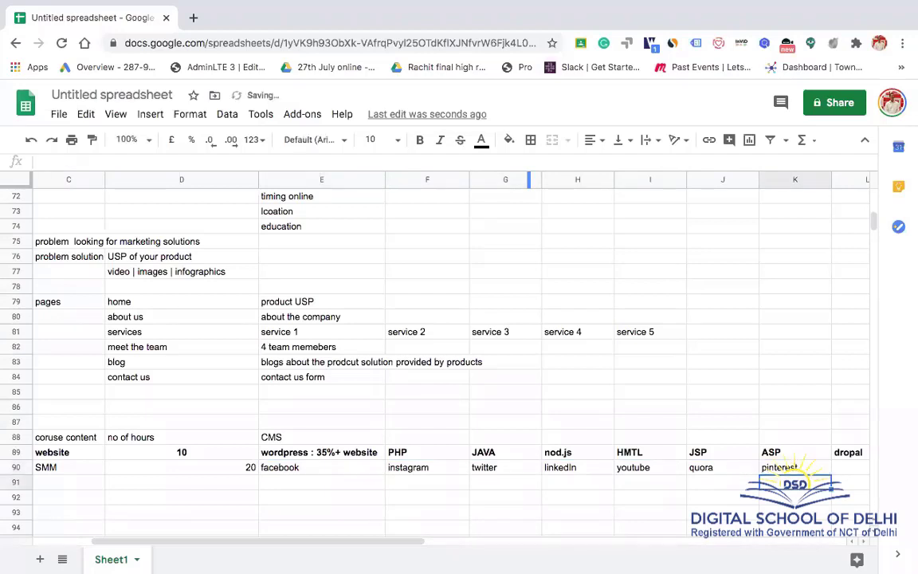
{"action": "key", "text": "Up"}
{"action": "key", "text": "Left"}
{"action": "key", "text": "Left"}
{"action": "key", "text": "Left"}
{"action": "key", "text": "Left"}
{"action": "key", "text": "Left"}
{"action": "key", "text": "Left"}
{"action": "key", "text": "Left"}
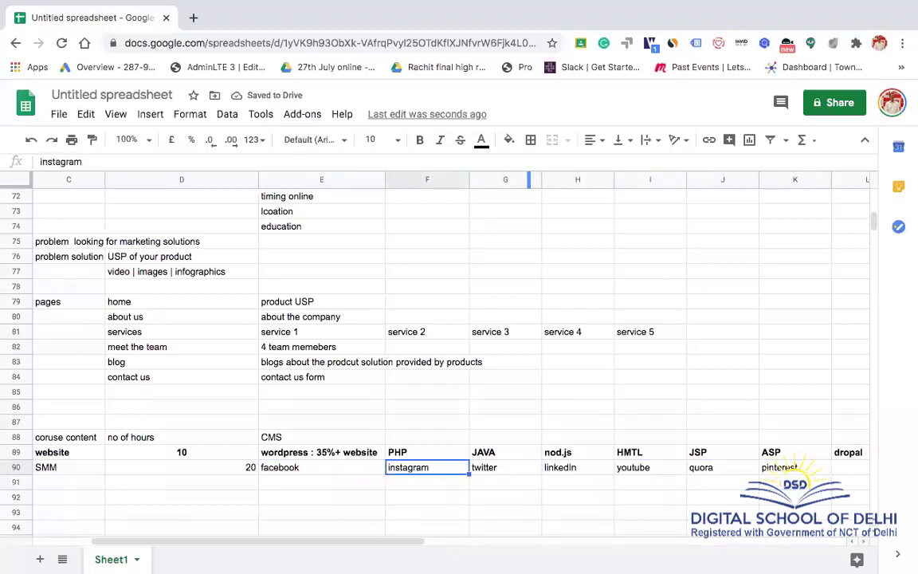
{"action": "key", "text": "Left"}
{"action": "key", "text": "Left"}
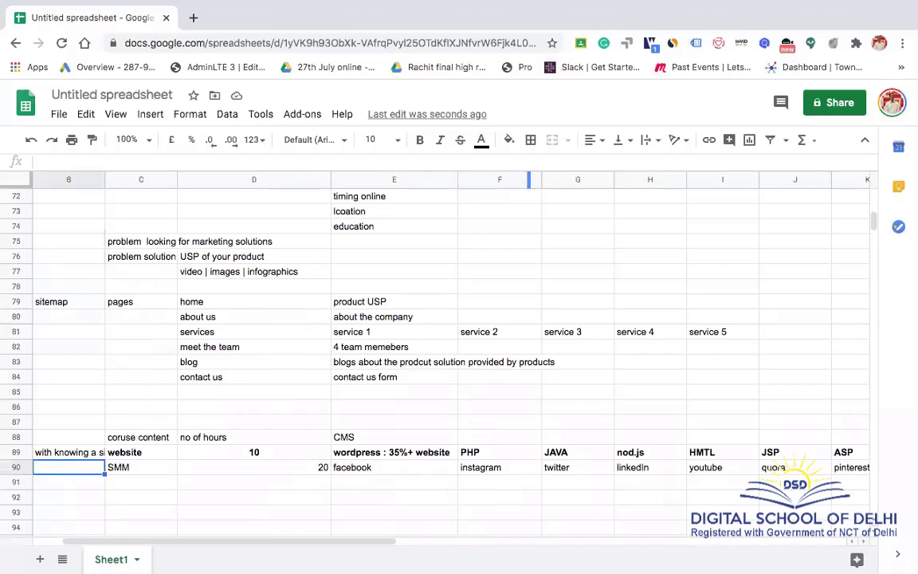
{"action": "key", "text": "Right"}
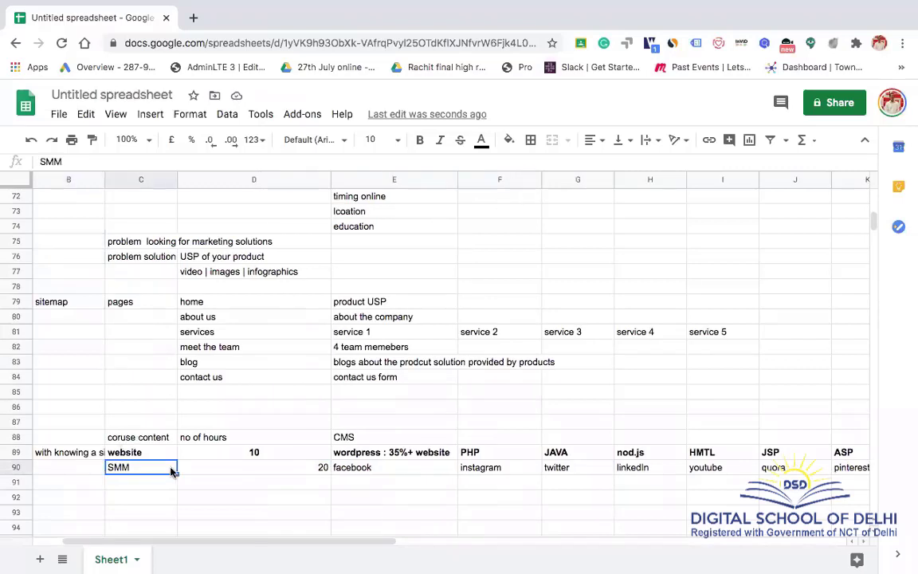
{"action": "left_click", "coordinate": [237, 468]}
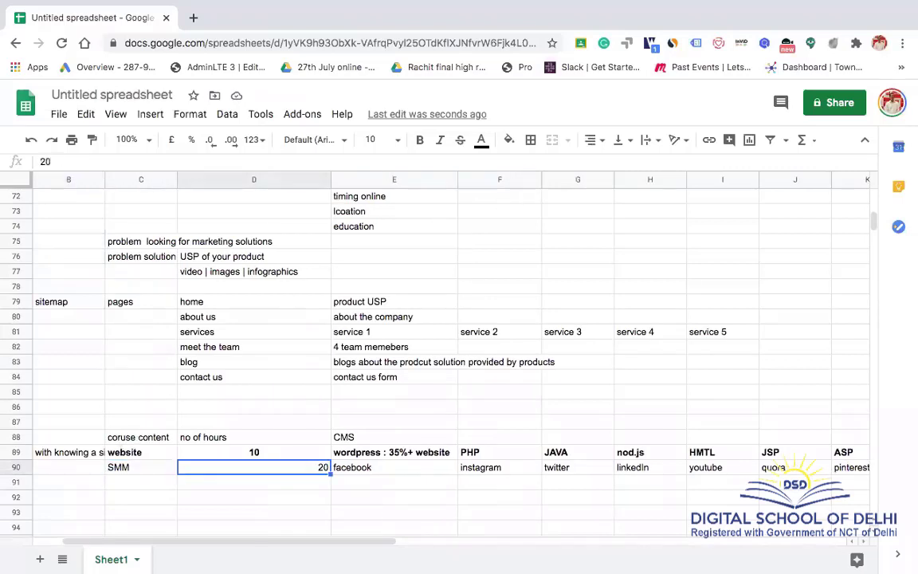
- Add the course topic "SEM : Search eninge marketing" in cell C91, below SMM
{"action": "key", "text": "Tab"}
{"action": "key", "text": "Tab"}
{"action": "key", "text": "Return"}
{"action": "left_click", "coordinate": [141, 483]}
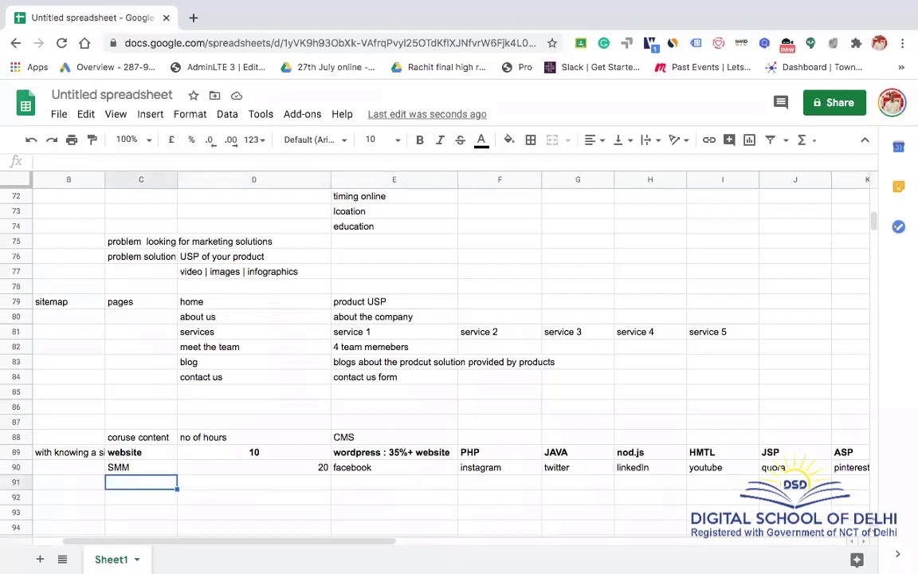
{"action": "type", "text": "SEM"}
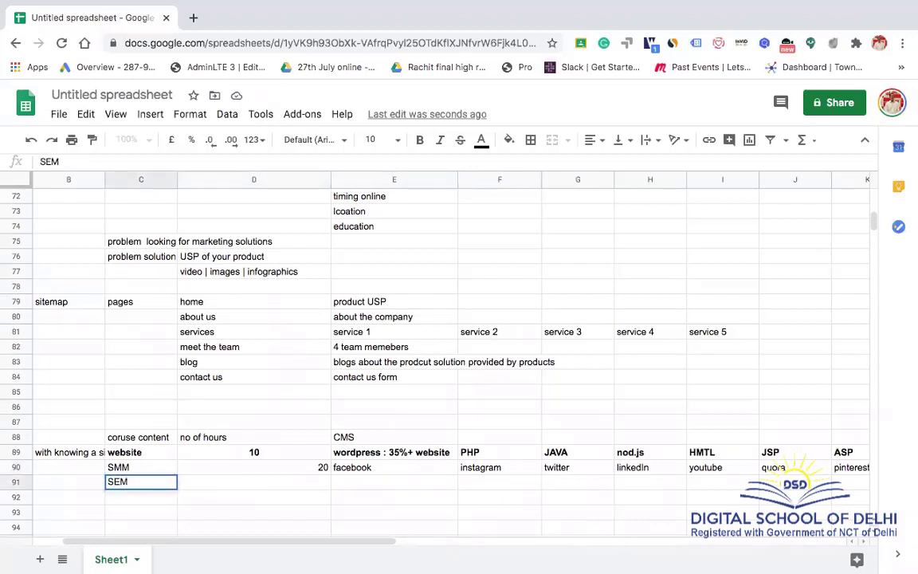
{"action": "type", "text": " : Search eninge"}
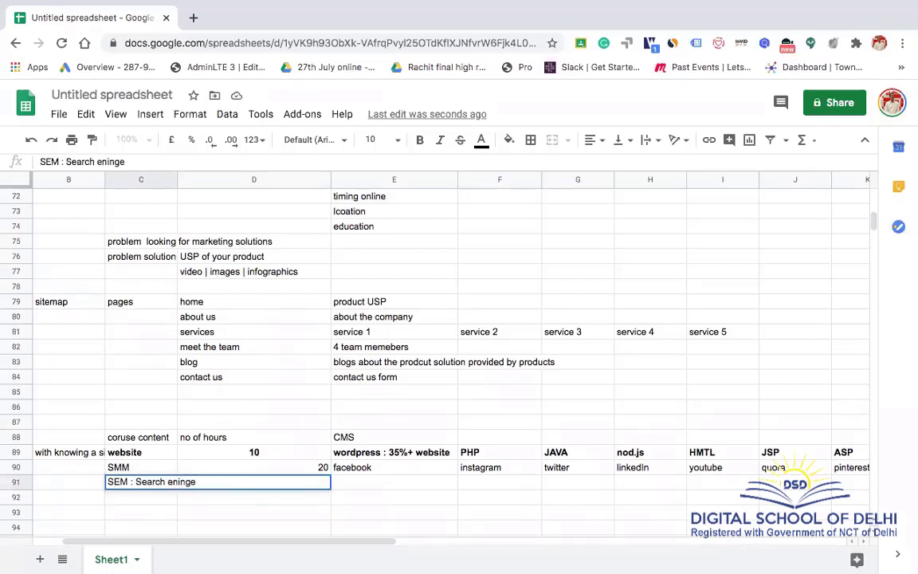
{"action": "type", "text": " marketing"}
{"action": "key", "text": "Return"}
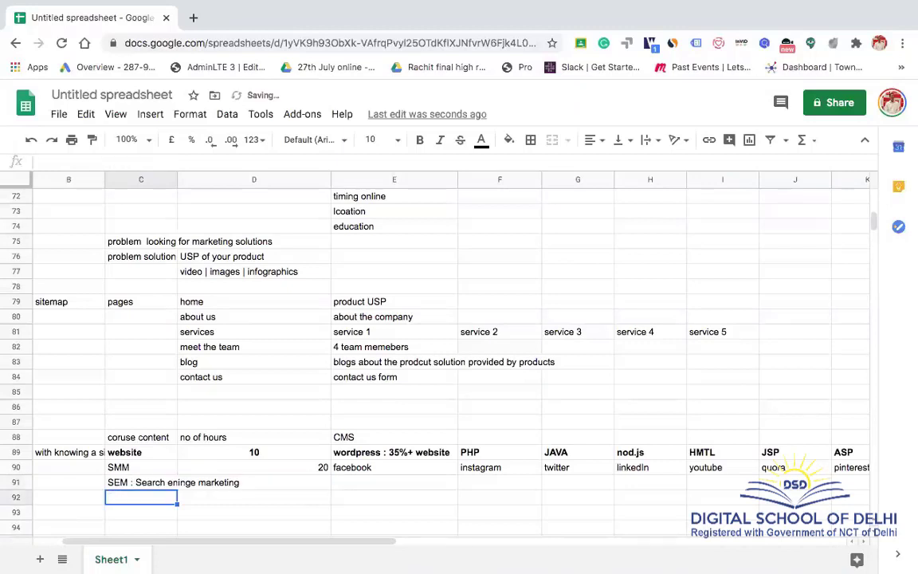
- Expand the SMM label in cell C90 to "SMM : Social Media marketing"
{"action": "left_click", "coordinate": [140, 483]}
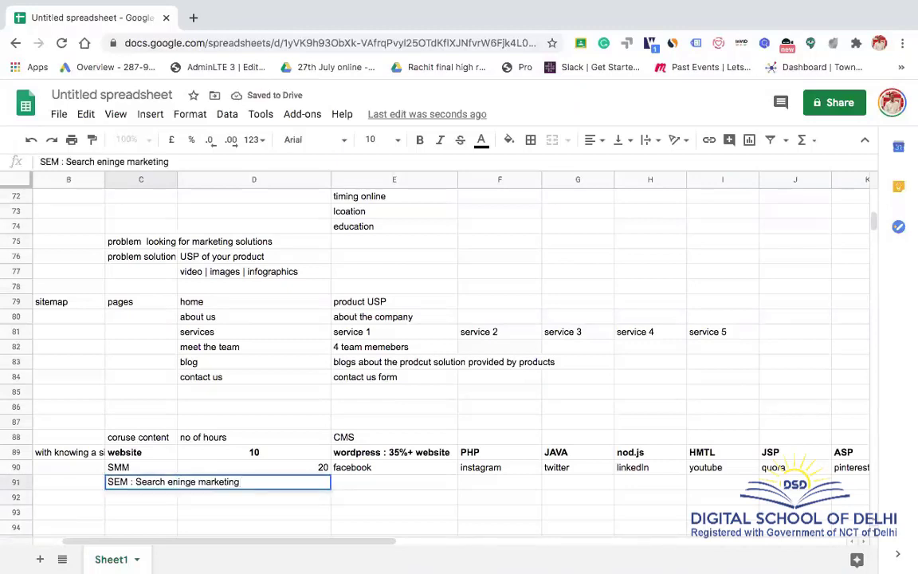
{"action": "key", "text": "Return"}
{"action": "key", "text": "Up"}
{"action": "key", "text": "Up"}
{"action": "key", "text": "Return"}
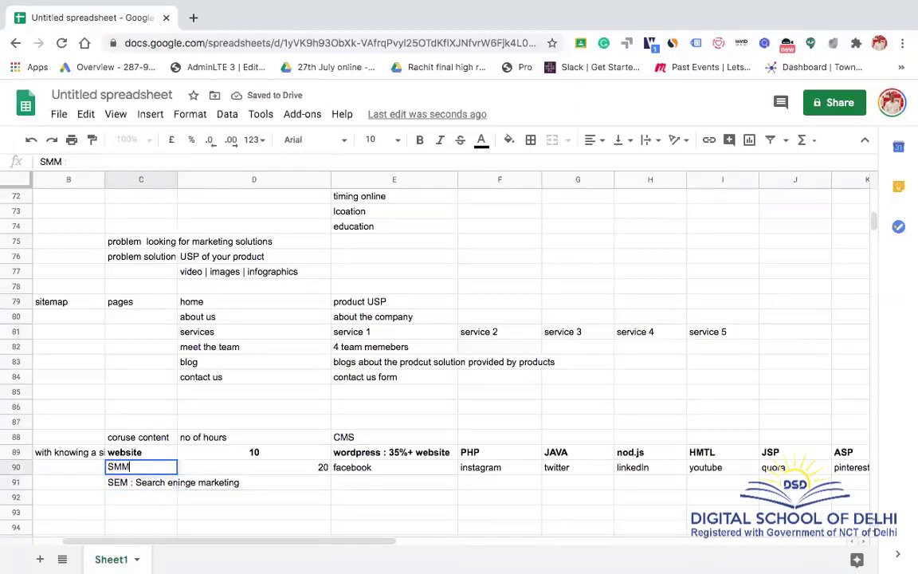
{"action": "type", "text": ": Socail"}
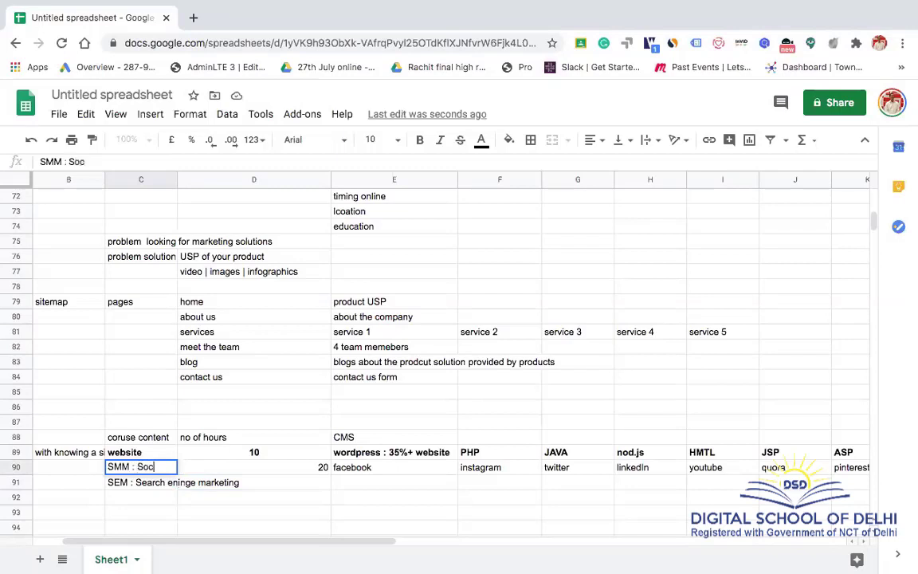
{"action": "key", "text": "BackSpace"}
{"action": "key", "text": "BackSpace"}
{"action": "key", "text": "BackSpace"}
{"action": "type", "text": "ial M"}
{"action": "type", "text": "ead"}
{"action": "key", "text": "BackSpace"}
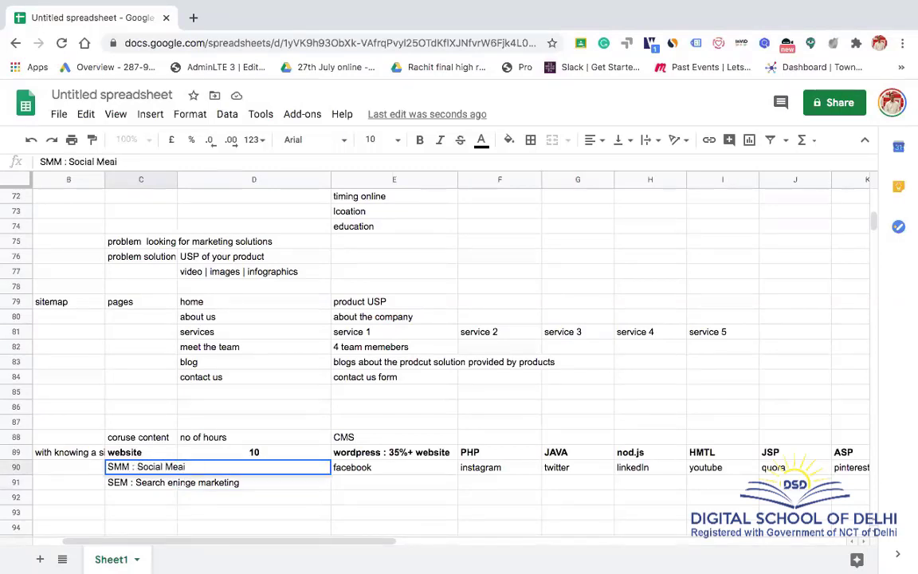
{"action": "key", "text": "BackSpace"}
{"action": "type", "text": "dia"}
{"action": "key", "text": "BackSpace"}
{"action": "key", "text": "BackSpace"}
{"action": "type", "text": "ia marketing"}
{"action": "key", "text": "BackSpace"}
{"action": "key", "text": "BackSpace"}
{"action": "key", "text": "BackSpace"}
{"action": "key", "text": "BackSpace"}
{"action": "type", "text": "ting"}
{"action": "key", "text": "Return"}
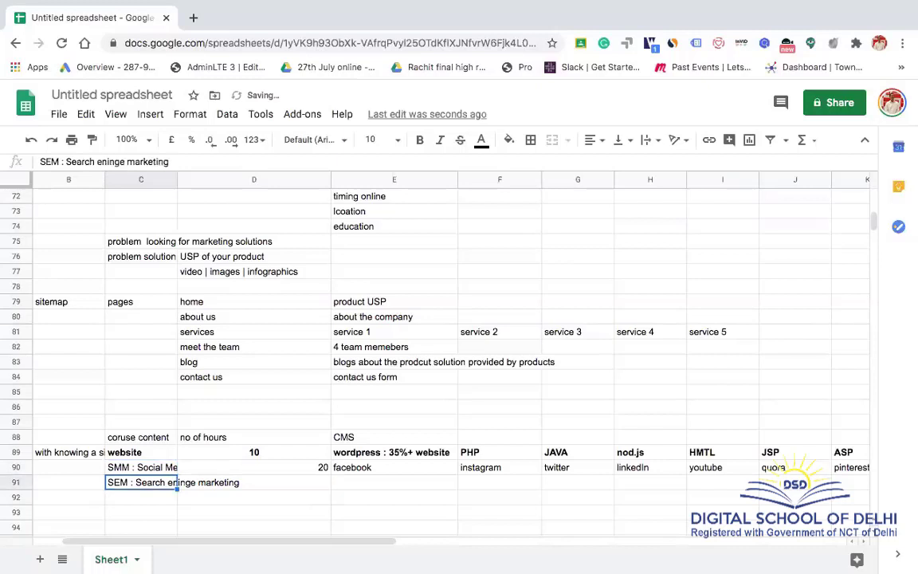
- Set the number of hours for SEM to 16 in cell D91
{"action": "left_click", "coordinate": [253, 482]}
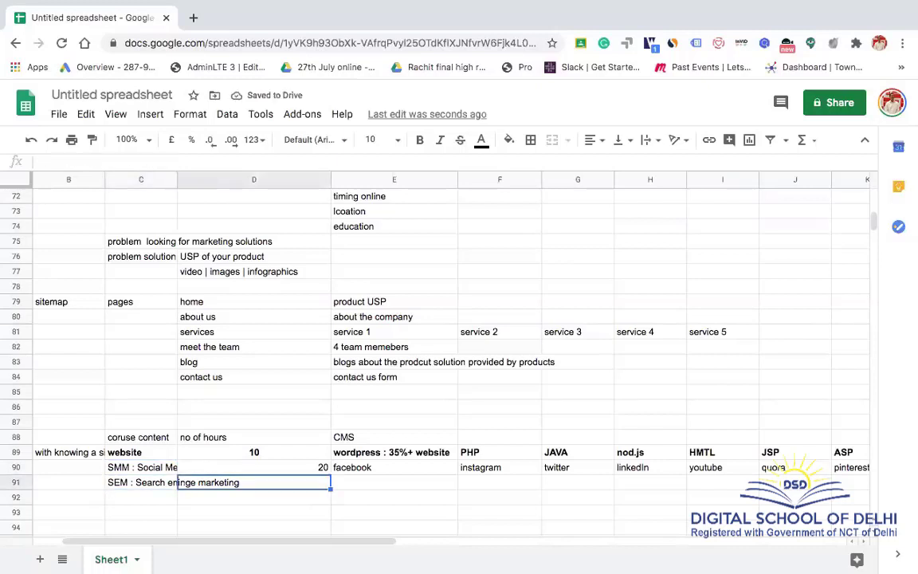
{"action": "type", "text": "16"}
{"action": "key", "text": "Return"}
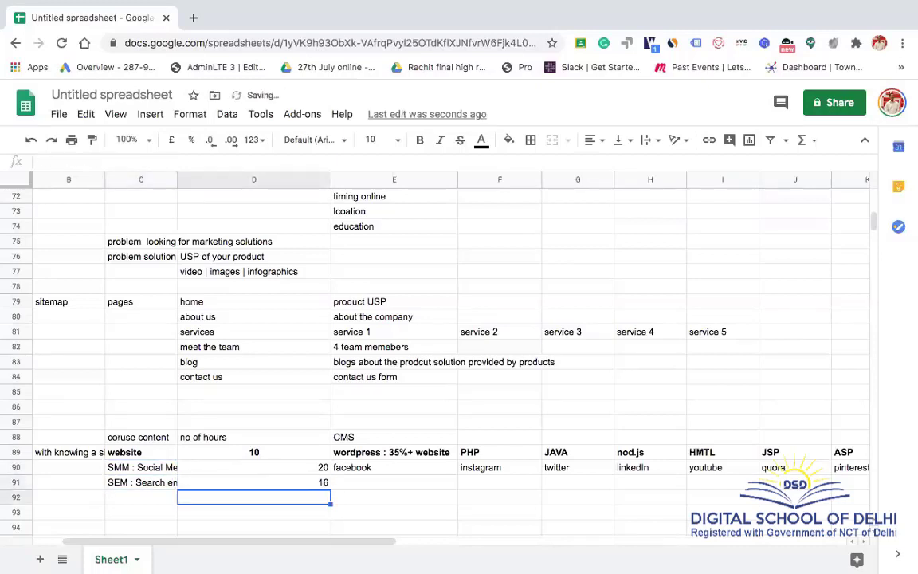
- Enter "Search camp : google.com" as the first SEM campaign type in cell E91
{"action": "left_click", "coordinate": [253, 483]}
{"action": "left_click", "coordinate": [394, 482]}
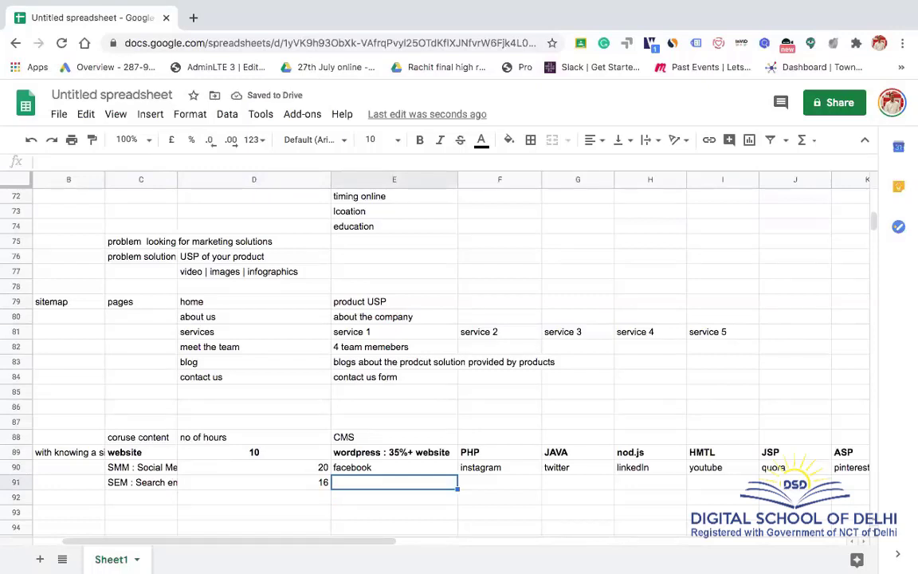
{"action": "type", "text": "Search"}
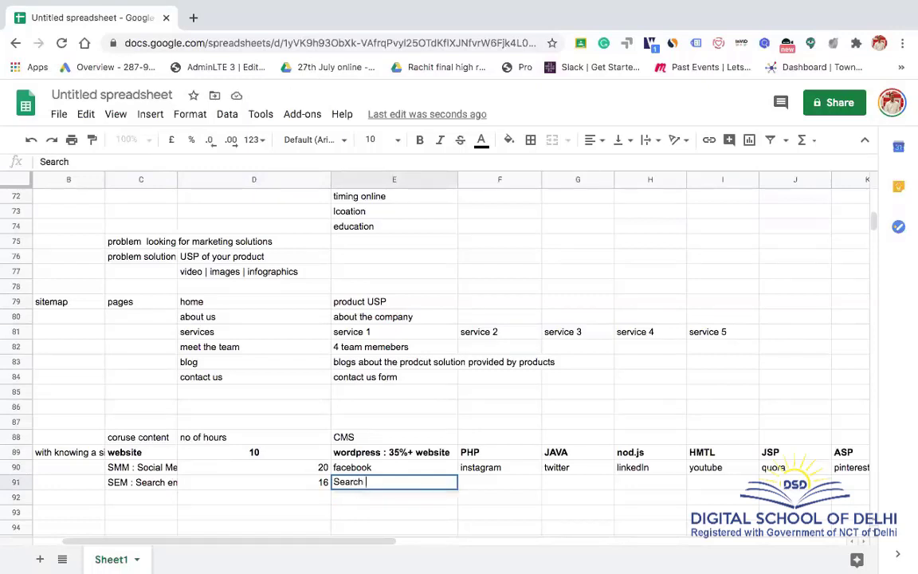
{"action": "type", "text": " camp : google ,"}
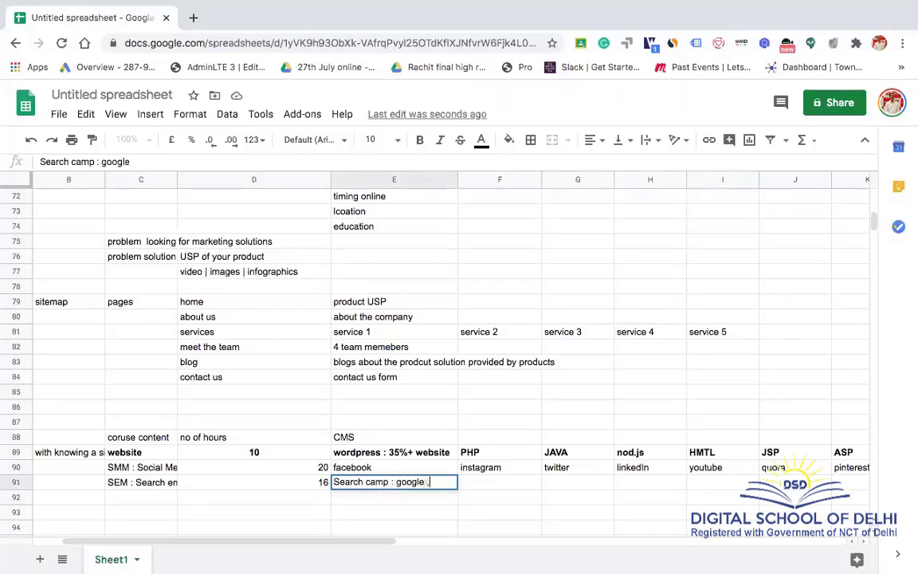
{"action": "key", "text": "BackSpace"}
{"action": "key", "text": "BackSpace"}
{"action": "type", "text": ".com"}
{"action": "key", "text": "Return"}
- Add the SEM campaign types "display : blogs" in cell F91 and "shopping : google with image" in cell G91
{"action": "left_click", "coordinate": [500, 483]}
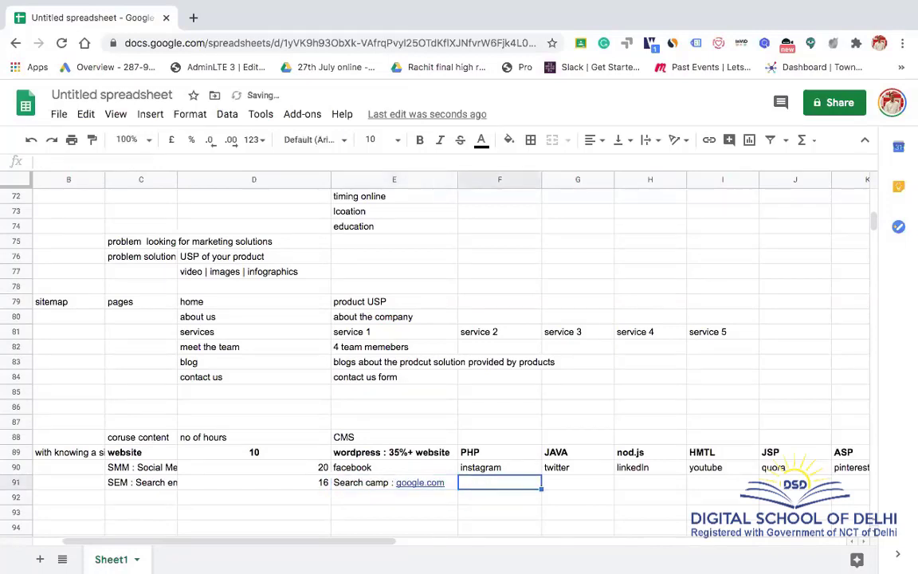
{"action": "type", "text": "disl"}
{"action": "key", "text": "BackSpace"}
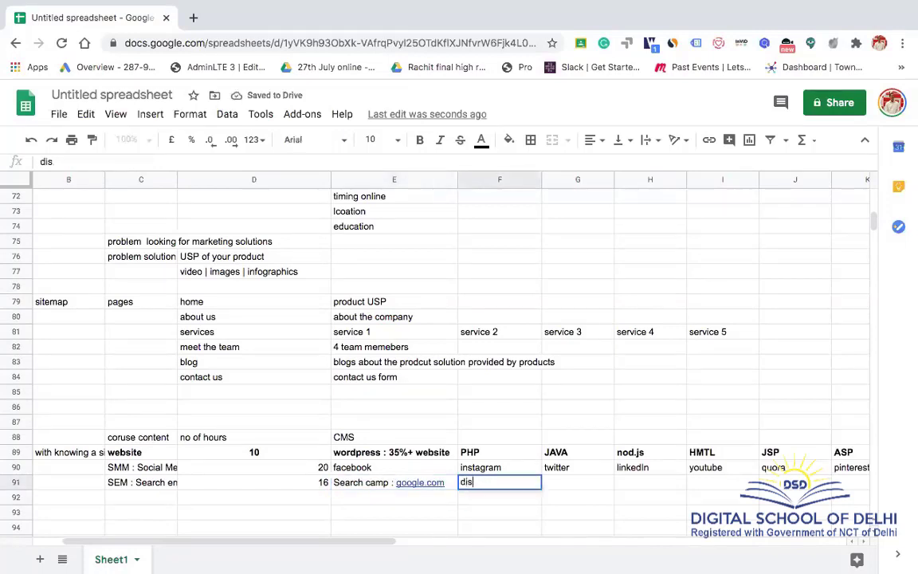
{"action": "type", "text": "play : blogs"}
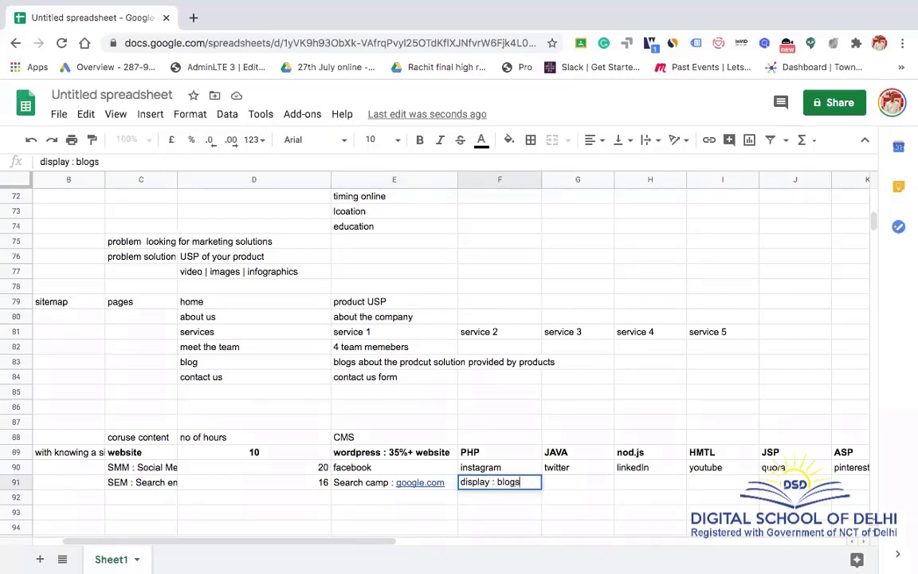
{"action": "key", "text": "Tab"}
{"action": "type", "text": "shop"}
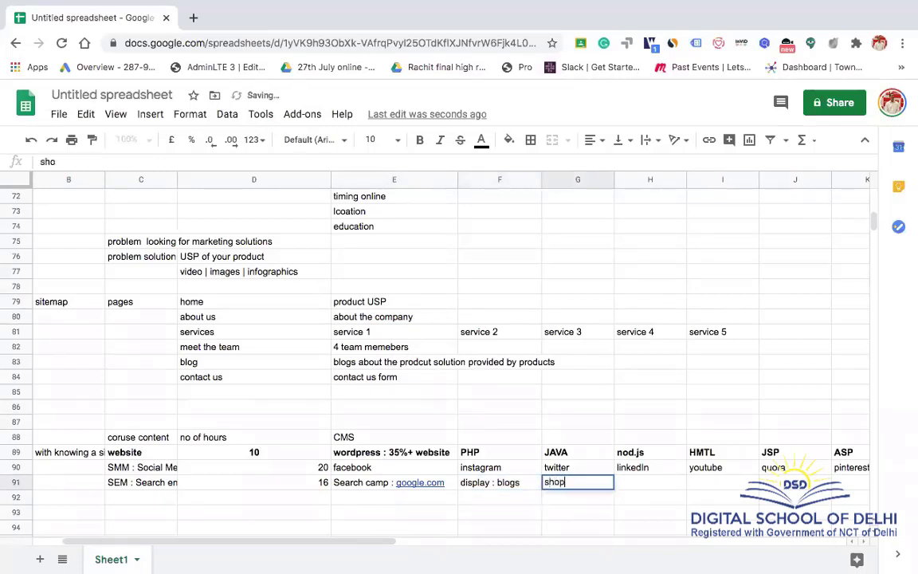
{"action": "type", "text": "ping :"}
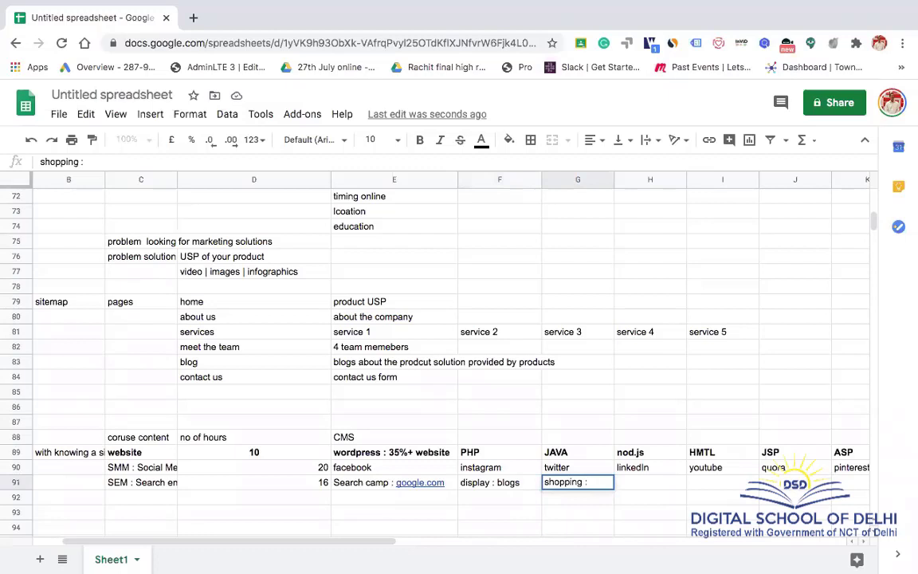
{"action": "type", "text": "google"}
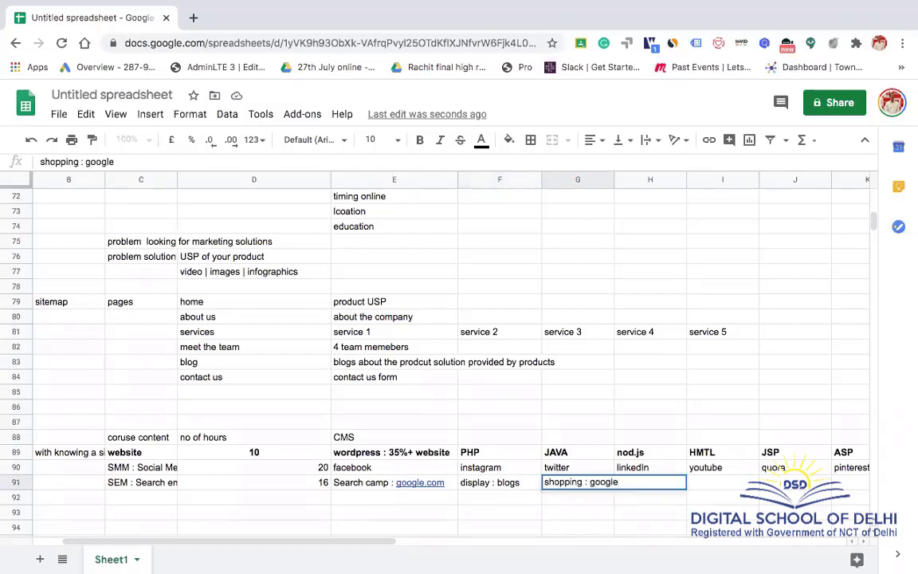
{"action": "type", "text": " with image"}
{"action": "key", "text": "Return"}
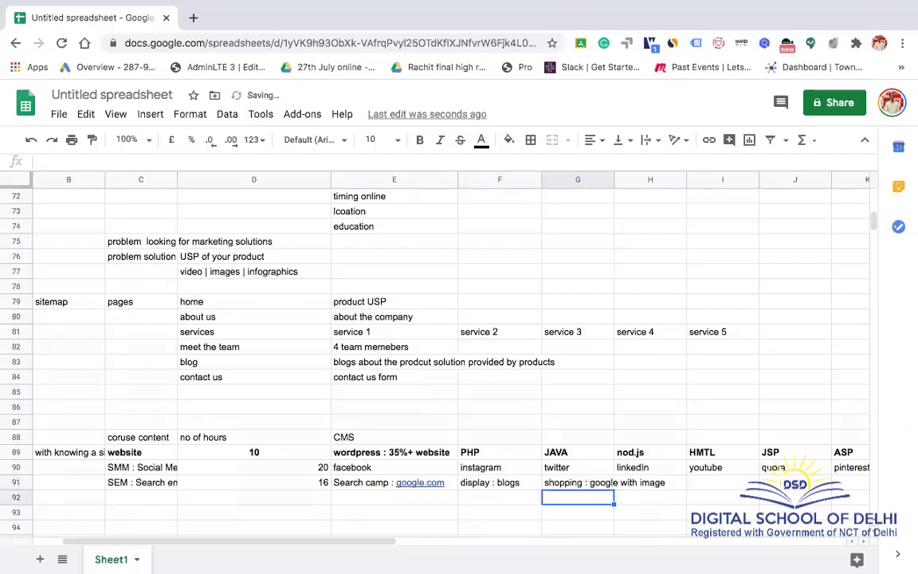
- Continue the SEM row with "video : youtube" in cell H91 and "UNi app : google play" in cell I91
{"action": "left_click", "coordinate": [578, 482]}
{"action": "left_click", "coordinate": [650, 482]}
{"action": "type", "text": "vid"}
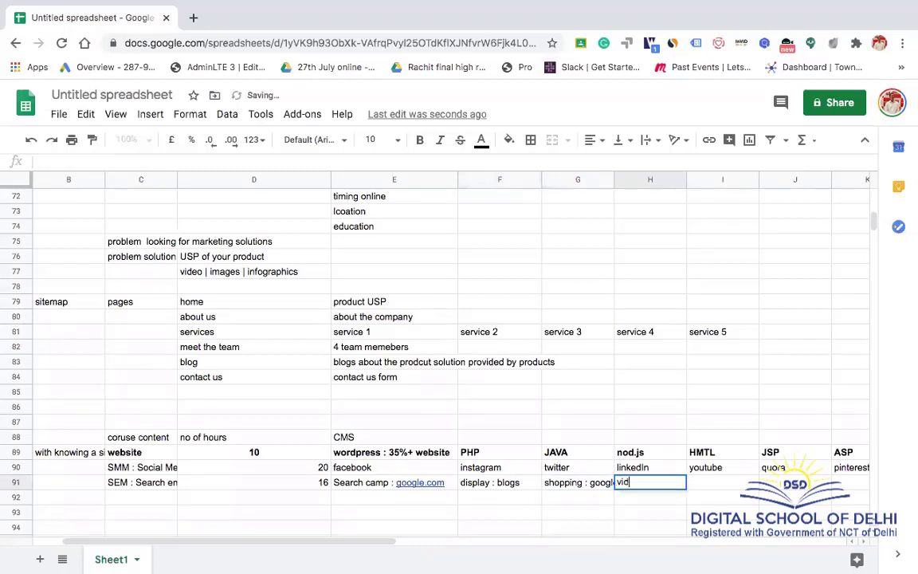
{"action": "type", "text": "eo : you"}
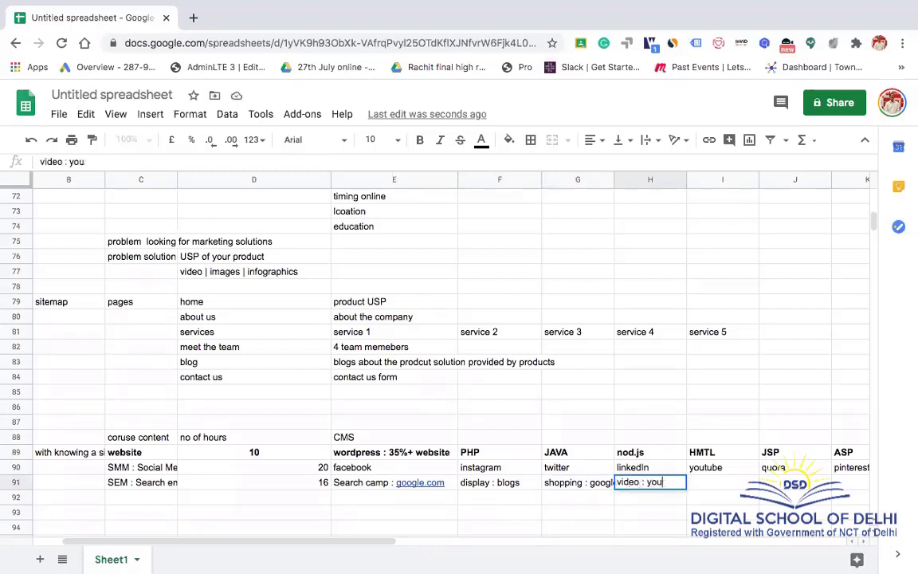
{"action": "type", "text": "rtube"}
{"action": "key", "text": "Tab"}
{"action": "type", "text": "UNi app"}
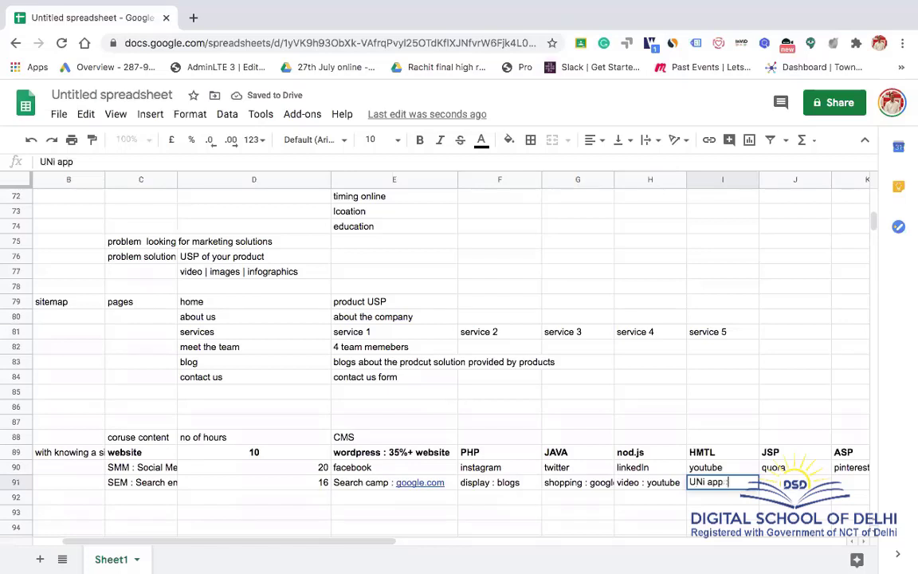
{"action": "type", "text": " : google play"}
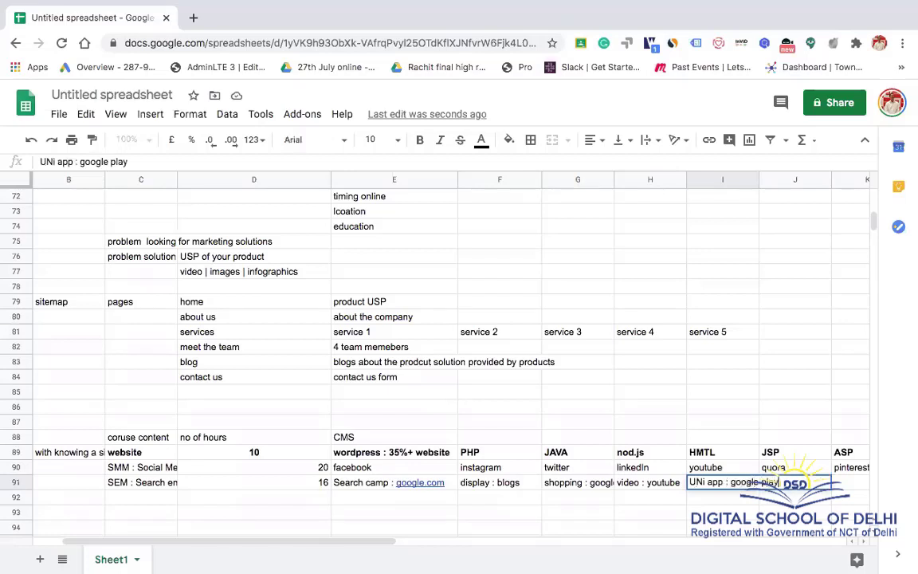
{"action": "key", "text": "Tab"}
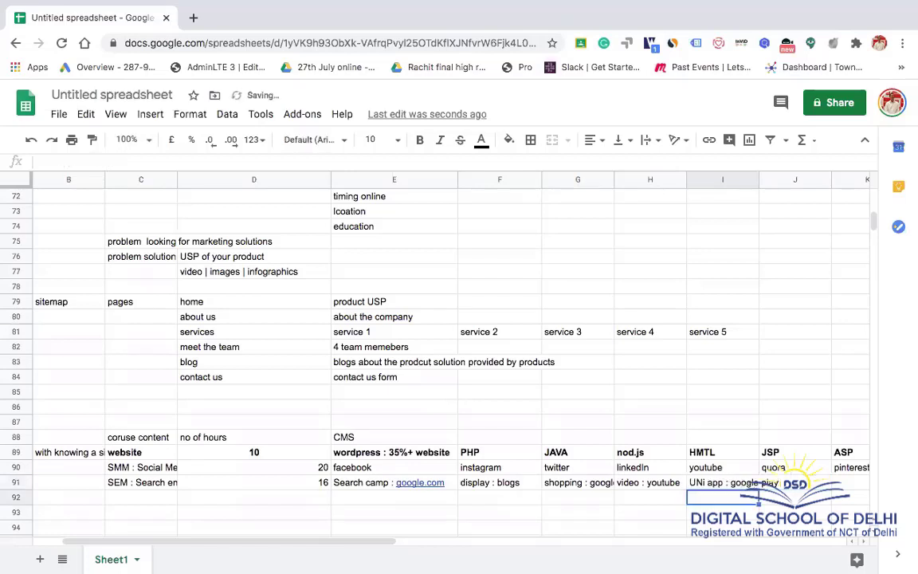
- Complete the SEM campaign types with "smart camp : local buiness" in cell J91 and "discovery : gmail | youtube" in cell K91
{"action": "type", "text": "smar"}
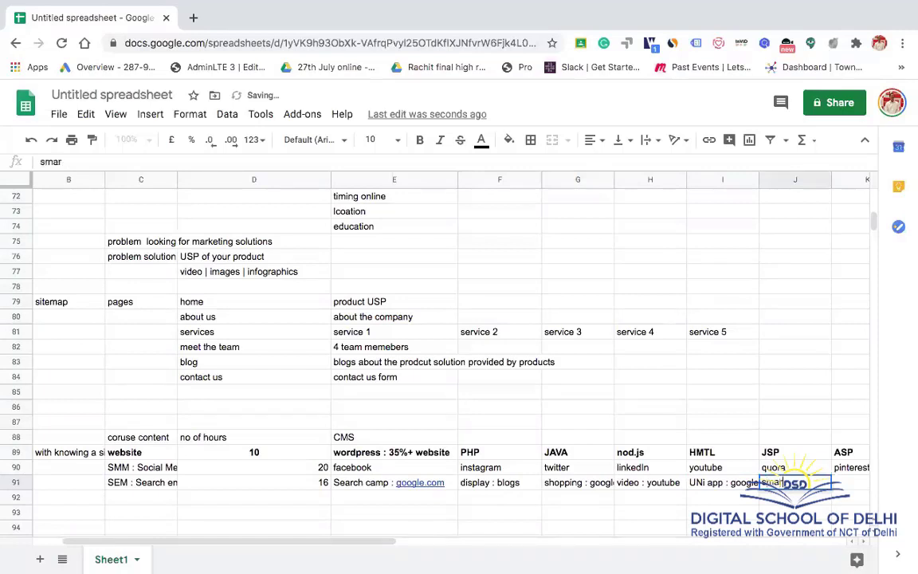
{"action": "type", "text": "t camp"}
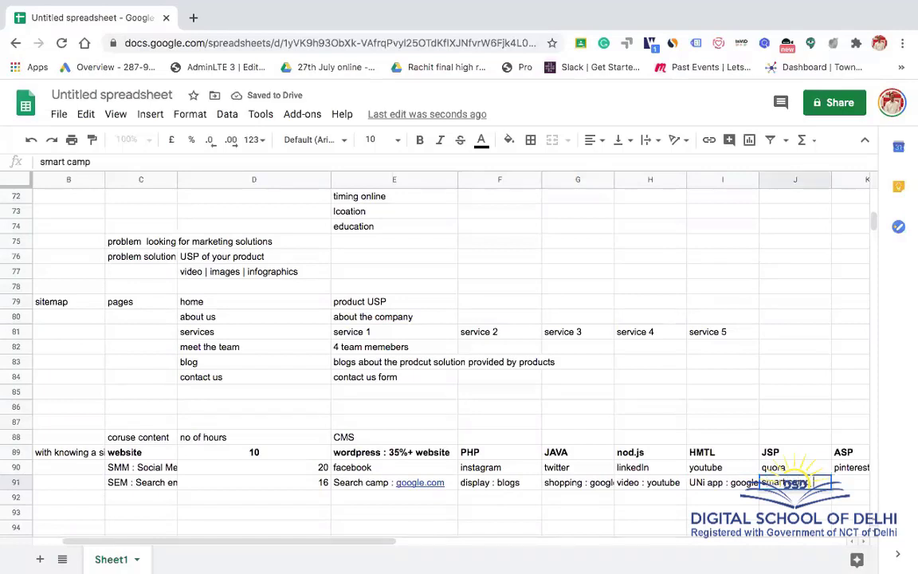
{"action": "type", "text": " : loca"}
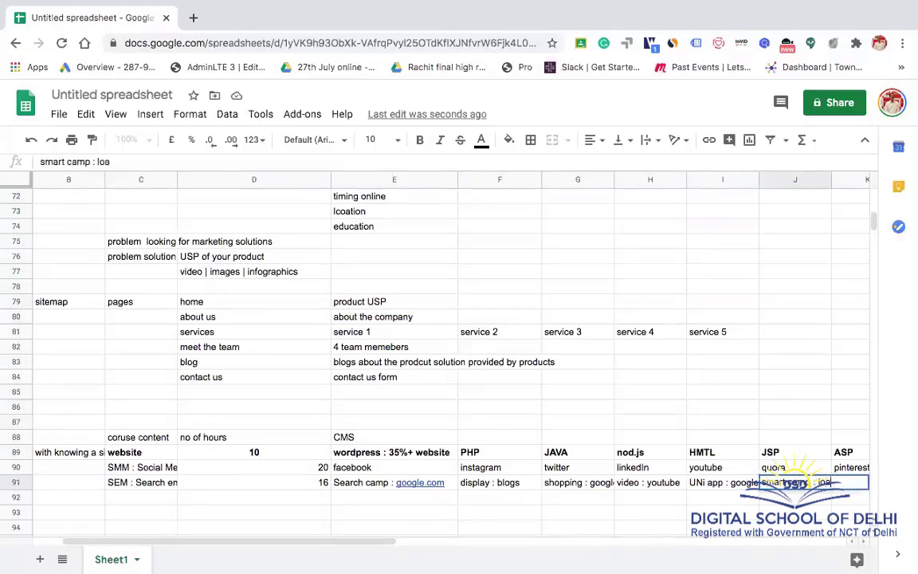
{"action": "type", "text": "l buiness"}
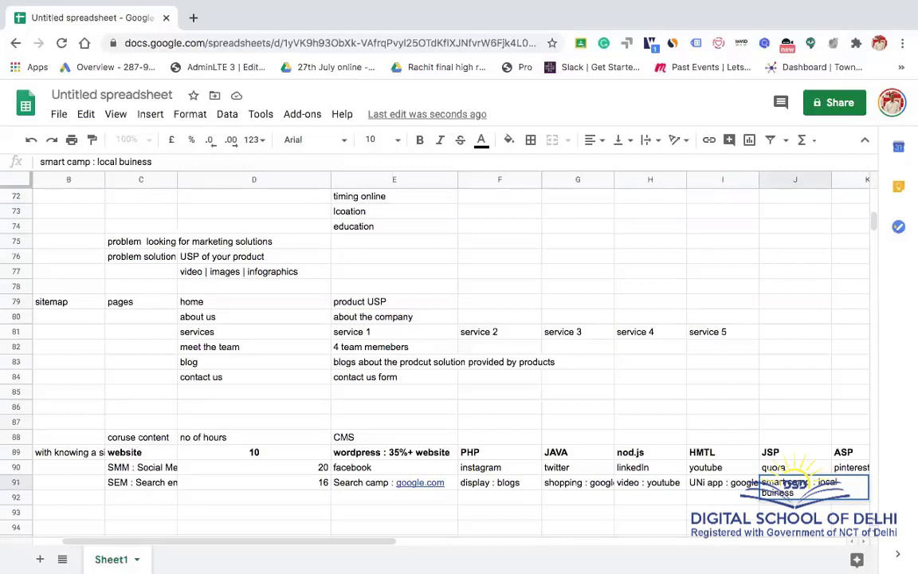
{"action": "key", "text": "Tab"}
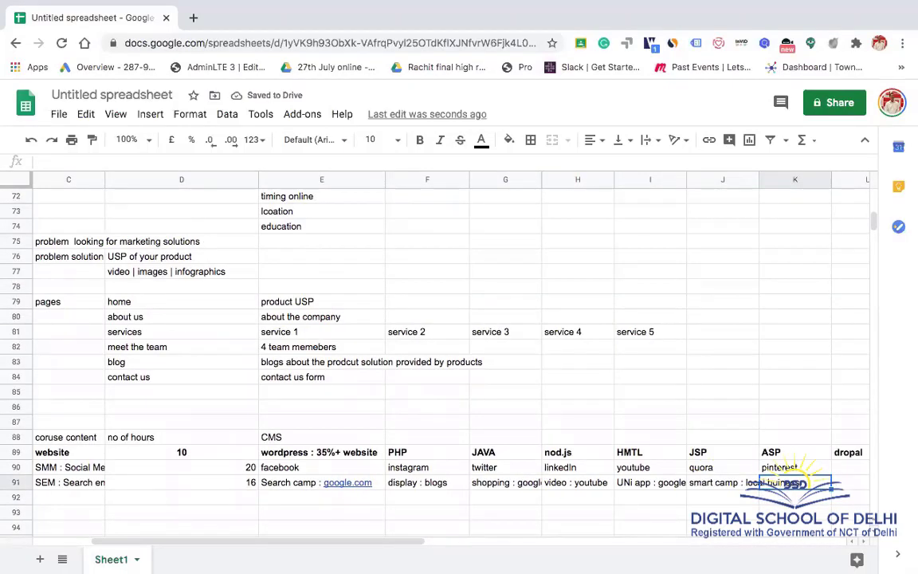
{"action": "type", "text": "discovery :"}
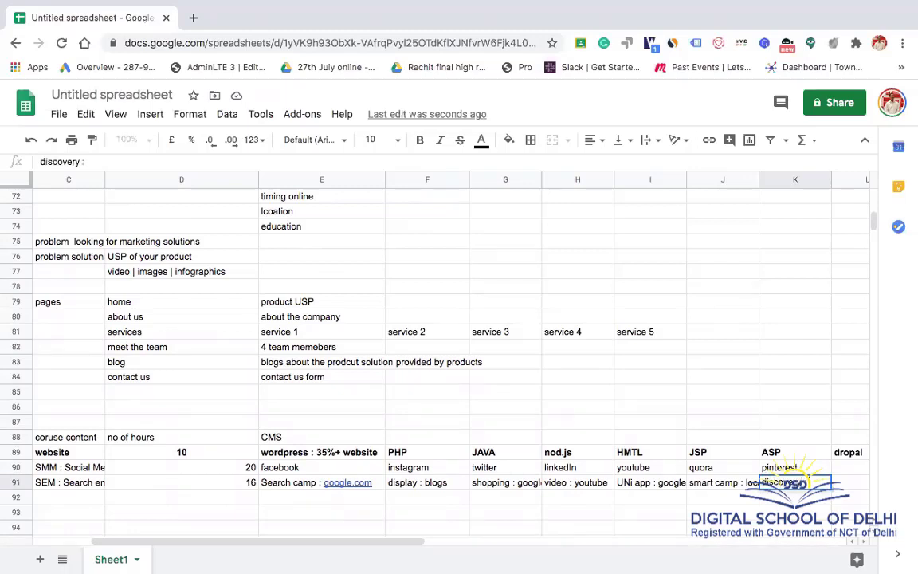
{"action": "type", "text": "gmail"}
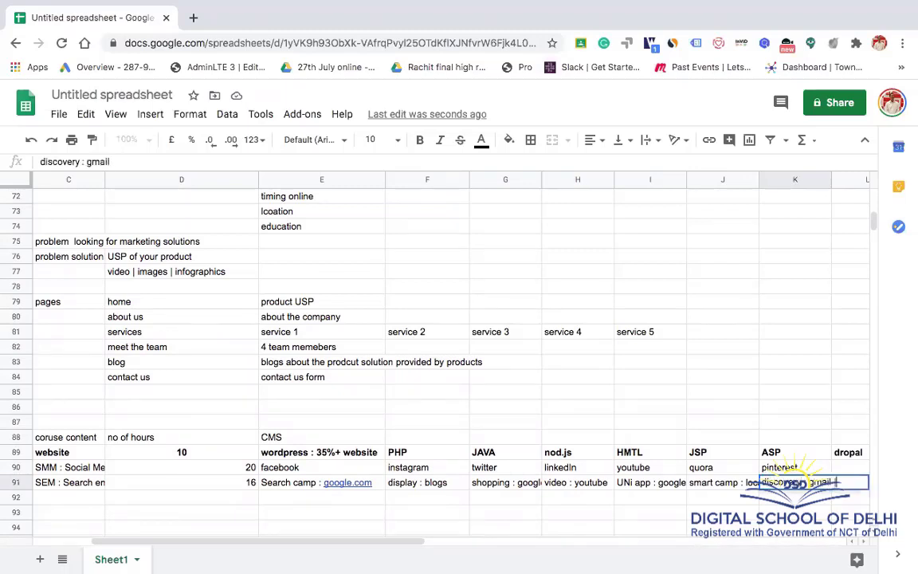
{"action": "type", "text": " | youtube"}
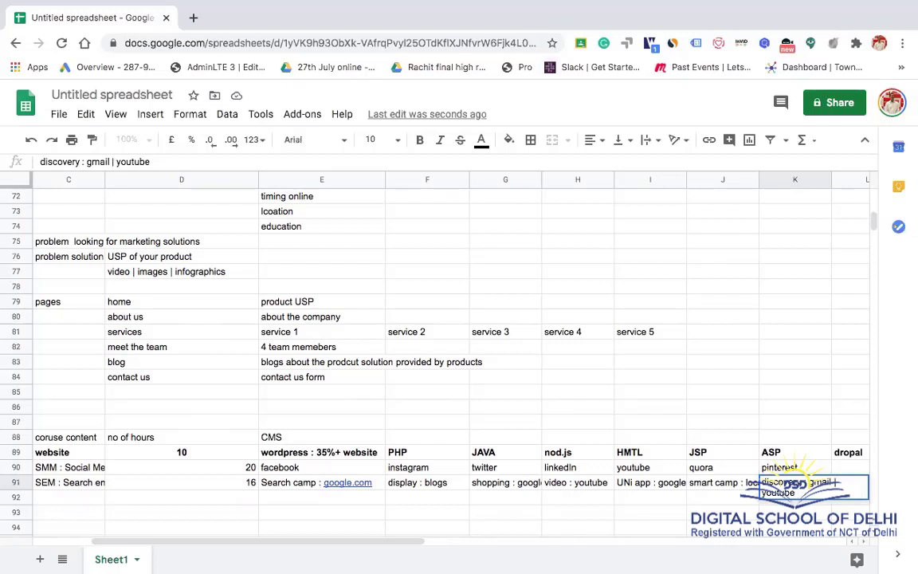
{"action": "left_click", "coordinate": [649, 483]}
{"action": "left_click", "coordinate": [427, 482]}
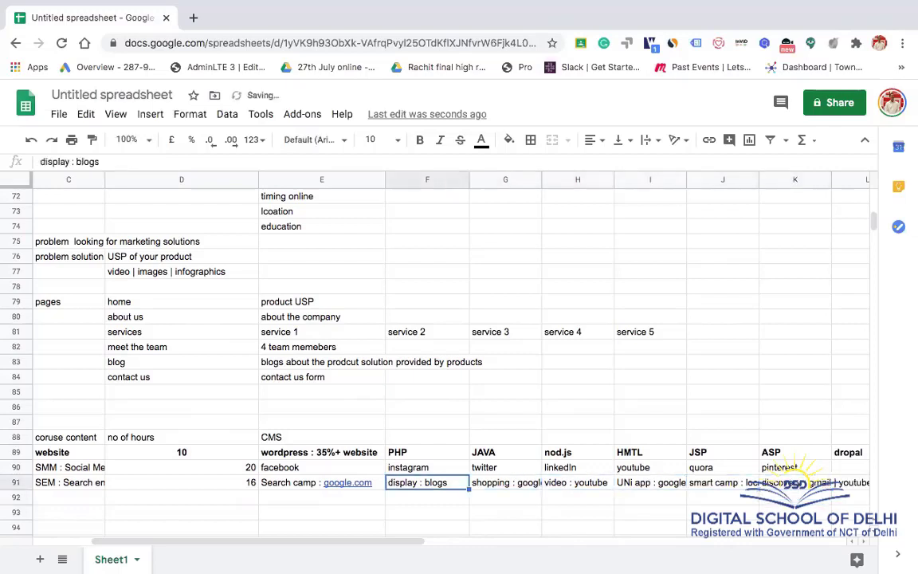
- Set the number of hours for the SEM topic in cell D91 to 18
{"action": "left_click", "coordinate": [69, 482]}
{"action": "left_click", "coordinate": [182, 482]}
{"action": "type", "text": "18"}
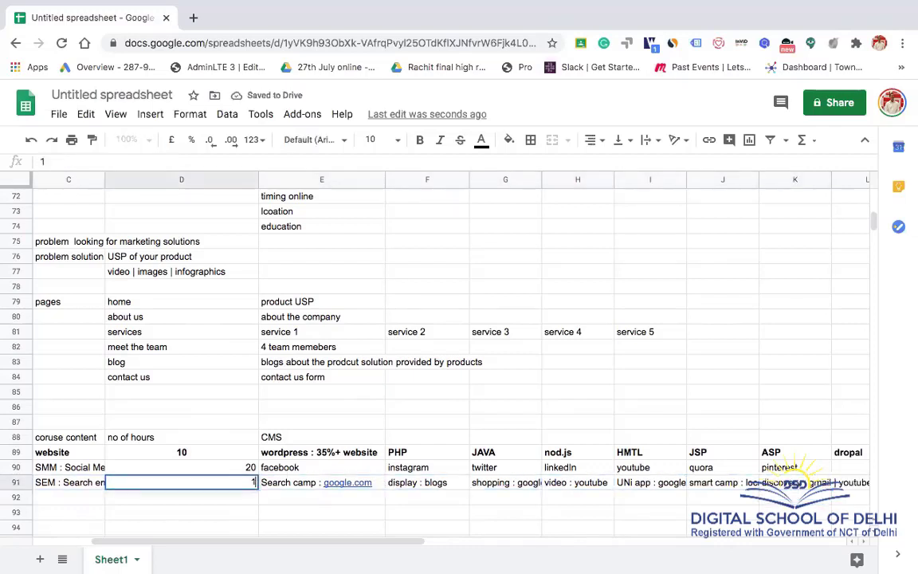
{"action": "key", "text": "Return"}
{"action": "key", "text": "Left"}
{"action": "key", "text": "Left"}
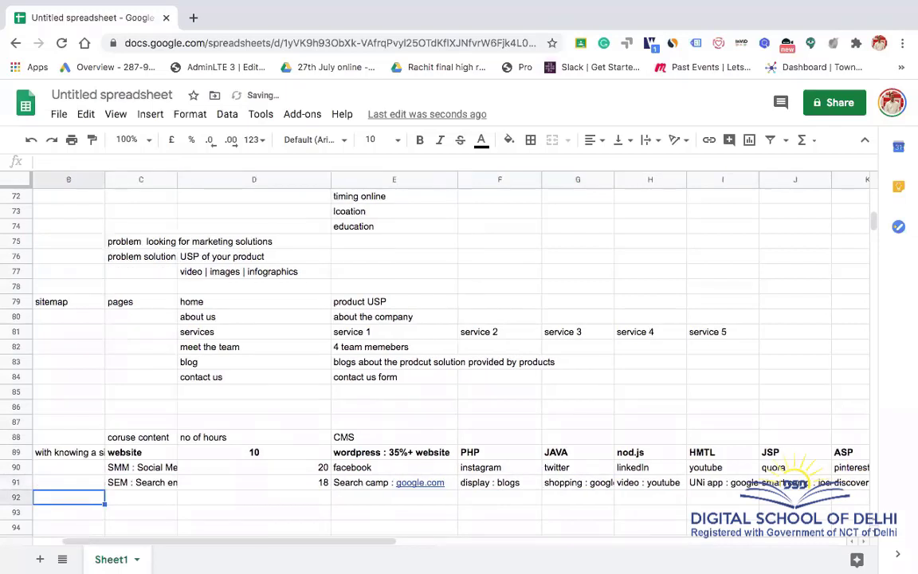
{"action": "key", "text": "Right"}
{"action": "left_click", "coordinate": [214, 482]}
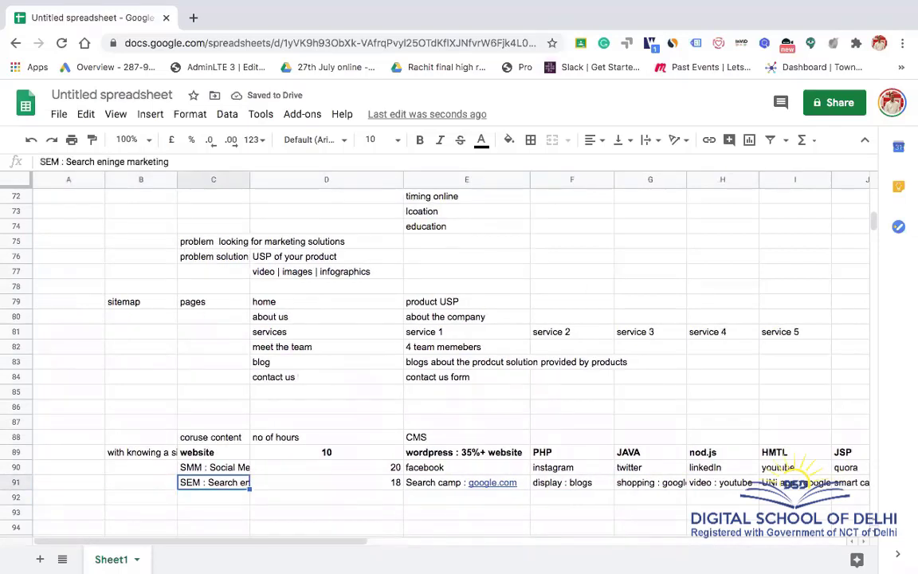
- Wrap the text in the course content rows, from the website topic in C89 across to L91
{"action": "key", "text": "ctrl+z"}
{"action": "left_click_drag", "start_coordinate": [213, 452], "coordinate": [653, 482]}
{"action": "mouse_move", "coordinate": [797, 482]}
{"action": "left_mouse_down"}
{"action": "mouse_move", "coordinate": [845, 483]}
{"action": "mouse_move", "coordinate": [798, 483]}
{"action": "left_mouse_up"}
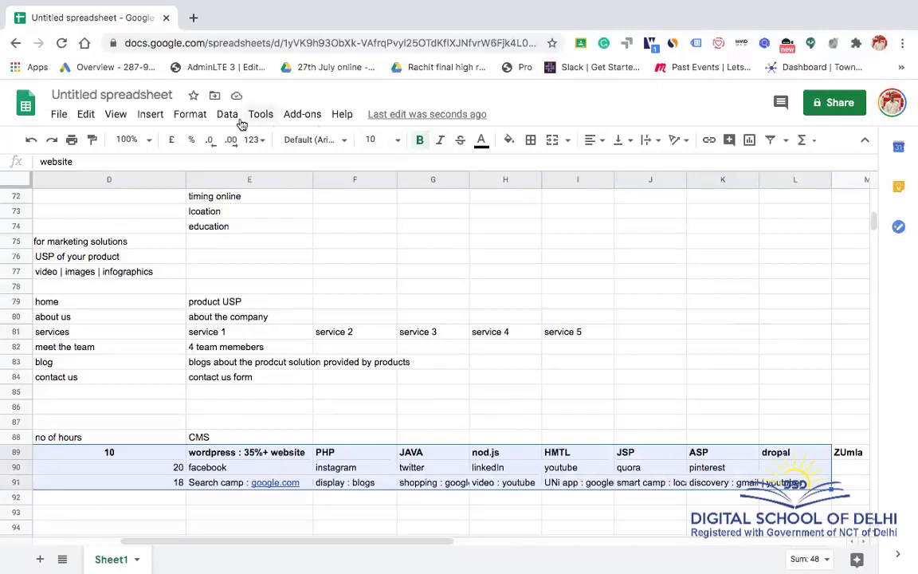
{"action": "left_click", "coordinate": [200, 123]}
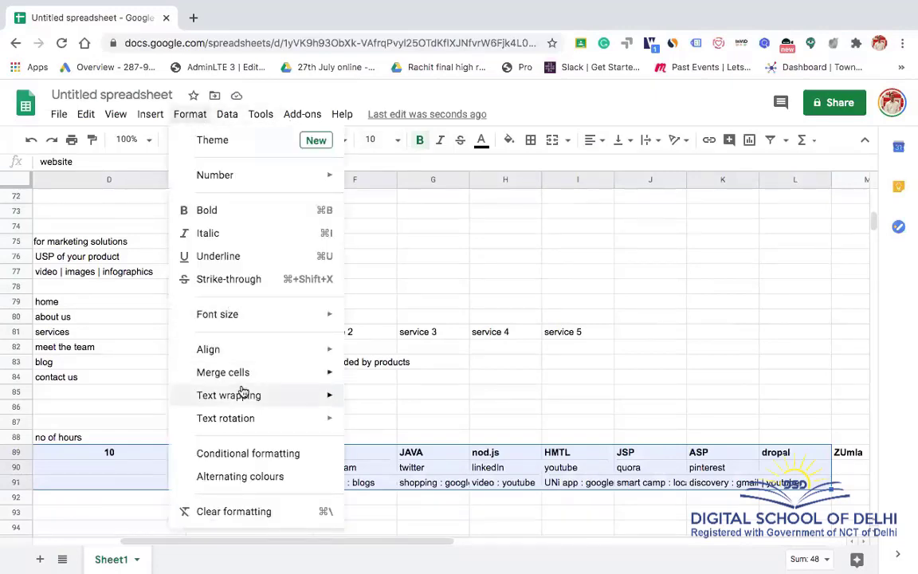
{"action": "mouse_move", "coordinate": [334, 395]}
{"action": "left_click", "coordinate": [365, 422]}
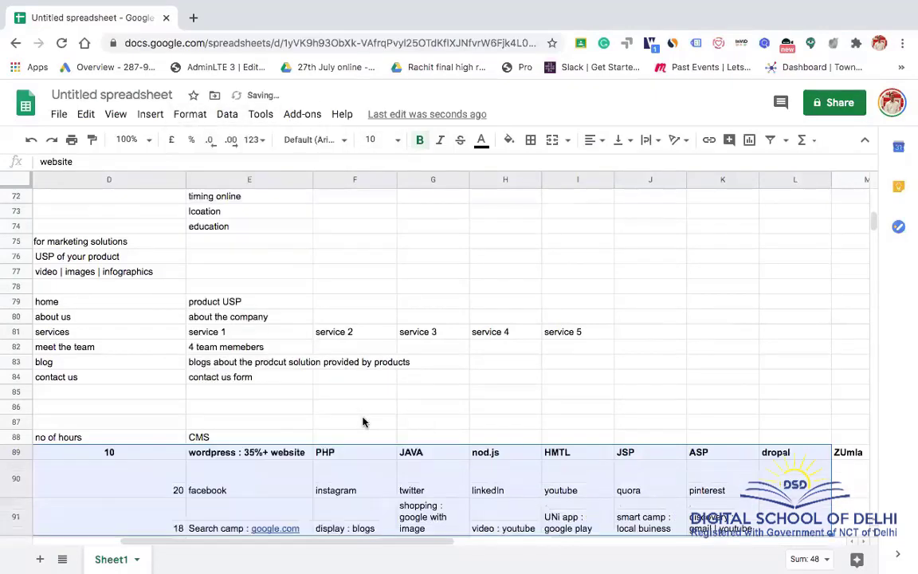
- Centre the hours horizontally in column D, from D89 down to D101
{"action": "left_click", "coordinate": [404, 510]}
{"action": "key", "text": "Down"}
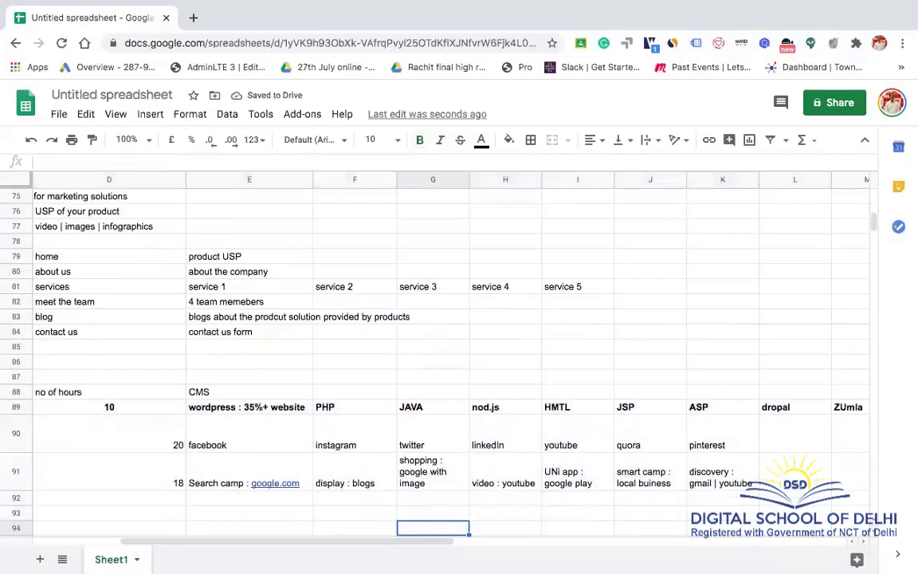
{"action": "key", "text": "Up"}
{"action": "key", "text": "Down"}
{"action": "key", "text": "Up"}
{"action": "key", "text": "Left"}
{"action": "key", "text": "Left"}
{"action": "key", "text": "Left"}
{"action": "key", "text": "Left"}
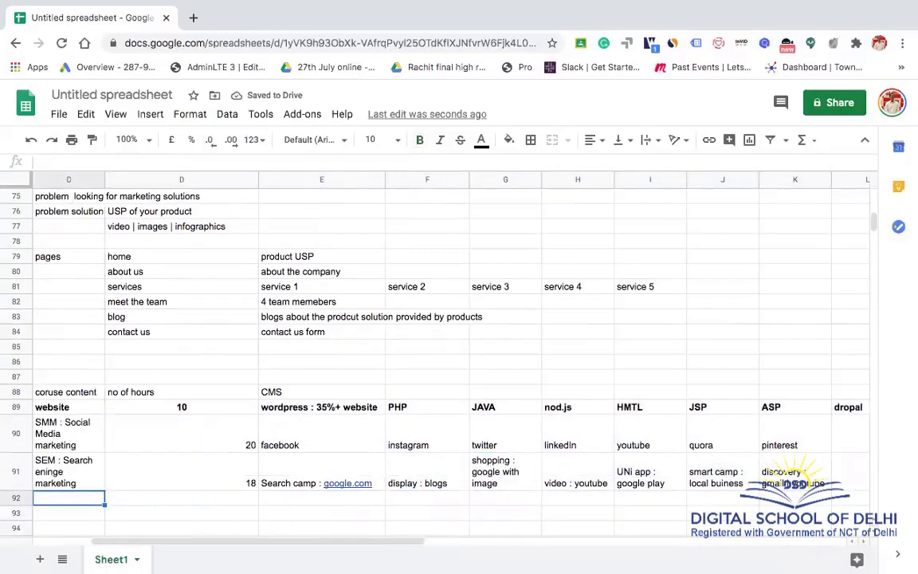
{"action": "key", "text": "Up"}
{"action": "key", "text": "Up"}
{"action": "key", "text": "Right"}
{"action": "key", "text": "shift+Down"}
{"action": "key", "text": "shift+Down"}
{"action": "key", "text": "shift+Down"}
{"action": "key", "text": "shift+Down"}
{"action": "key", "text": "shift+Down"}
{"action": "key", "text": "shift+Down"}
{"action": "key", "text": "shift+Down"}
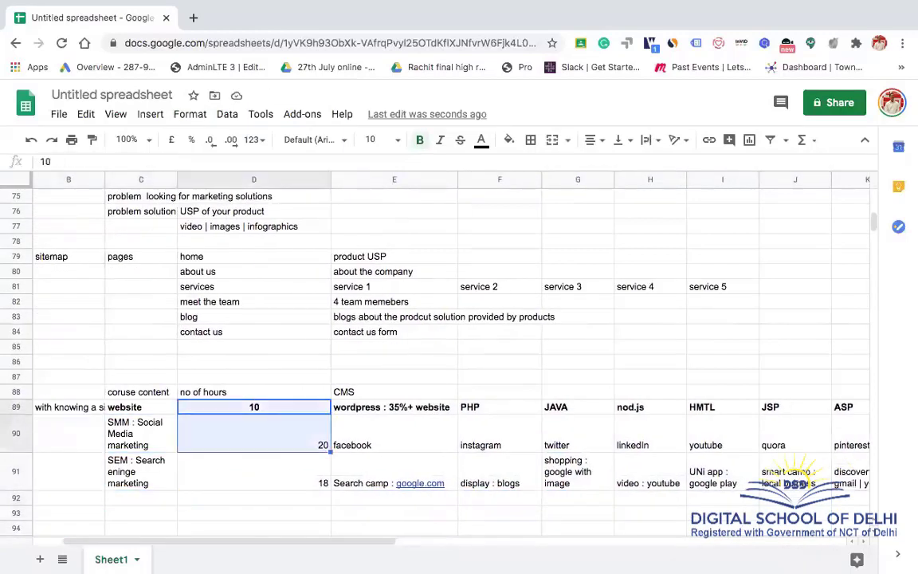
{"action": "key", "text": "shift+Down"}
{"action": "key", "text": "shift+Down"}
{"action": "key", "text": "shift+Down"}
{"action": "key", "text": "shift+Down"}
{"action": "key", "text": "shift+Down"}
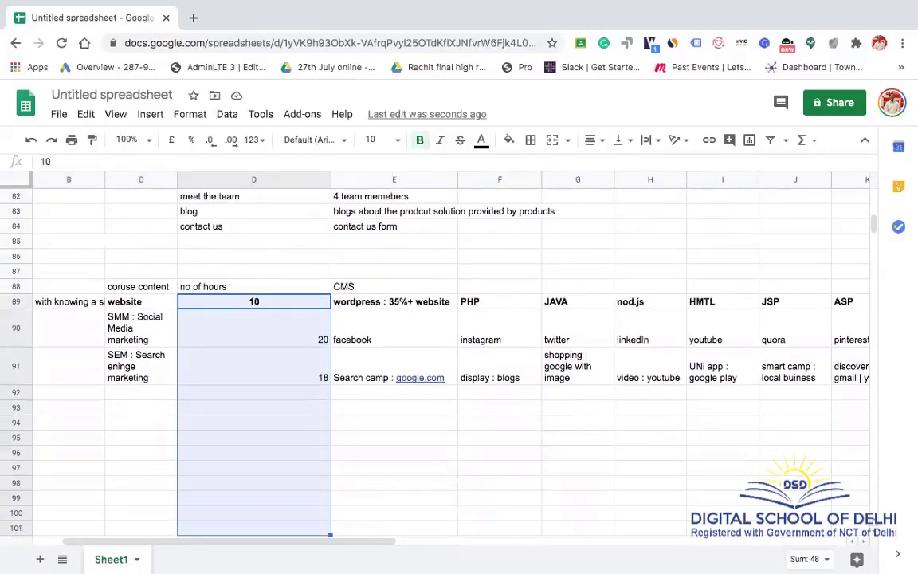
{"action": "left_click", "coordinate": [592, 140]}
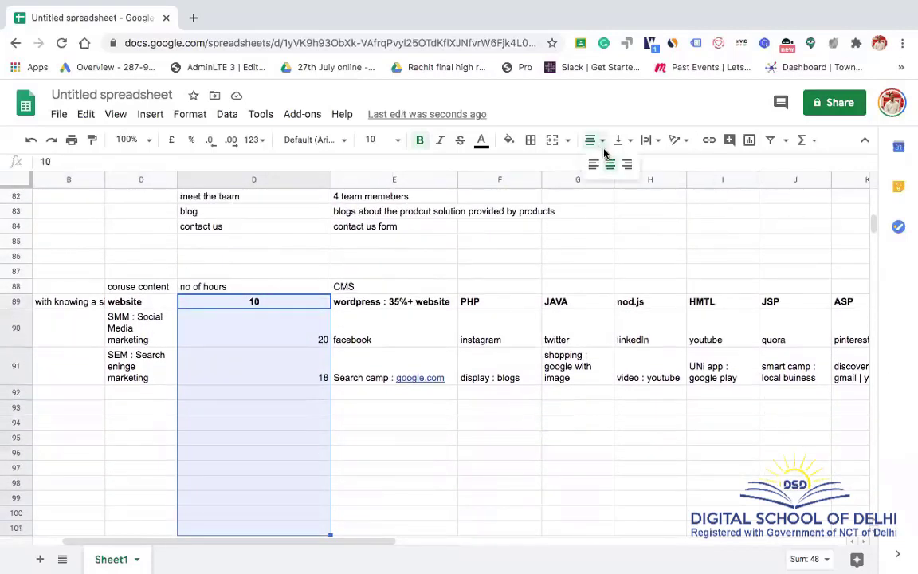
{"action": "left_click", "coordinate": [606, 158]}
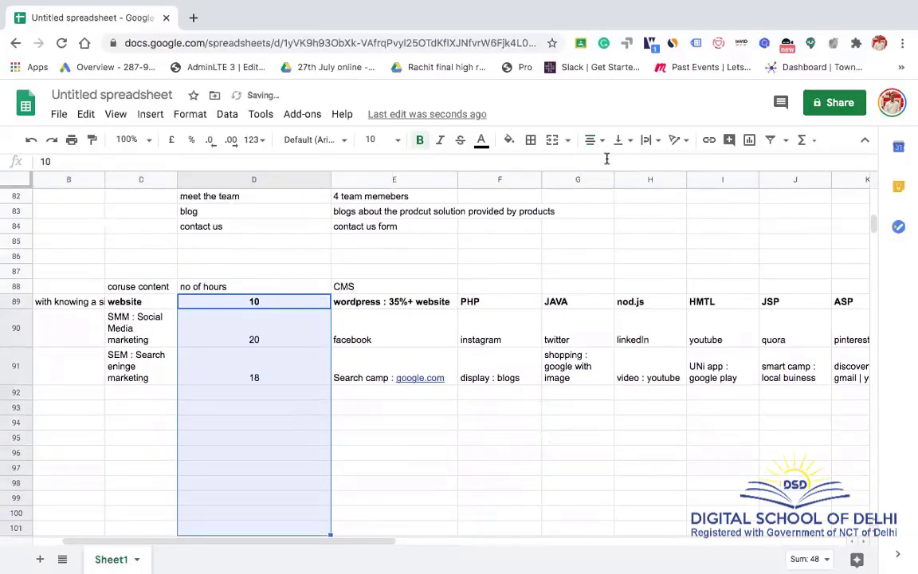
- Widen column C slightly and add the topic "SEO : Search eninge marketing" in cell C92
{"action": "left_click", "coordinate": [140, 392]}
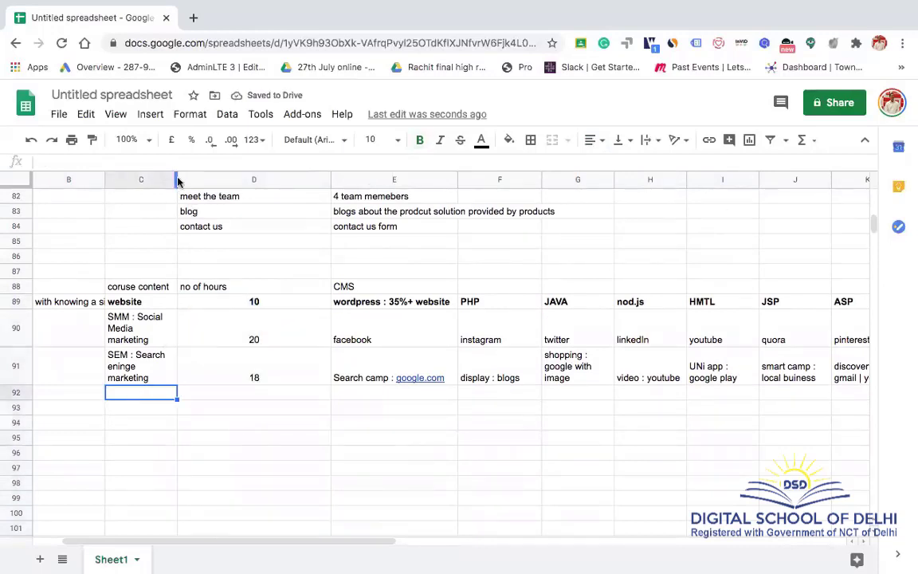
{"action": "left_click_drag", "start_coordinate": [177, 179], "coordinate": [205, 182]}
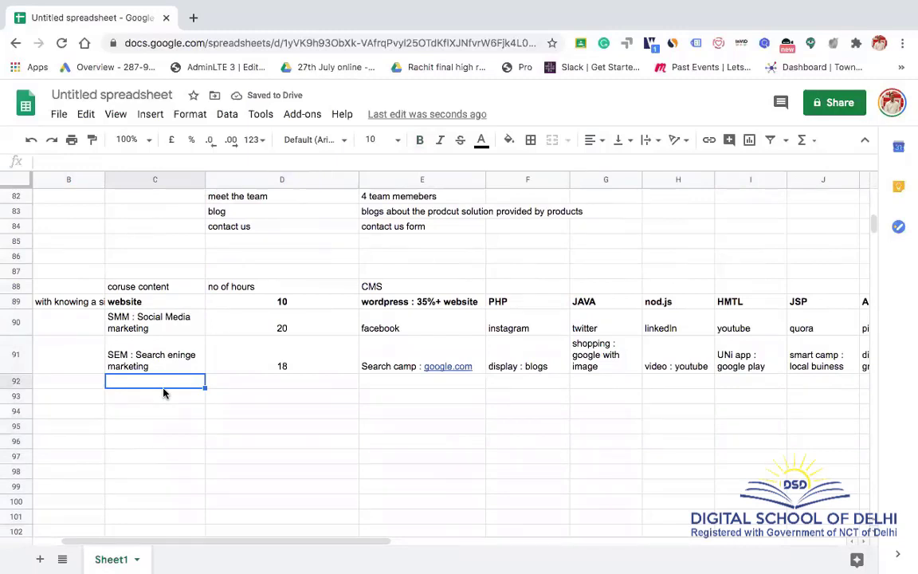
{"action": "type", "text": "SEO : "}
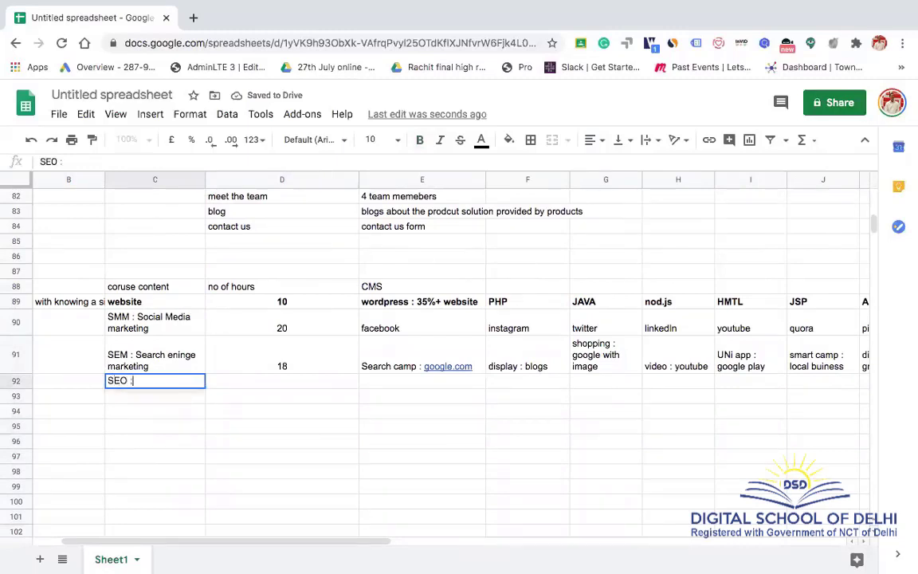
{"action": "type", "text": "Search "}
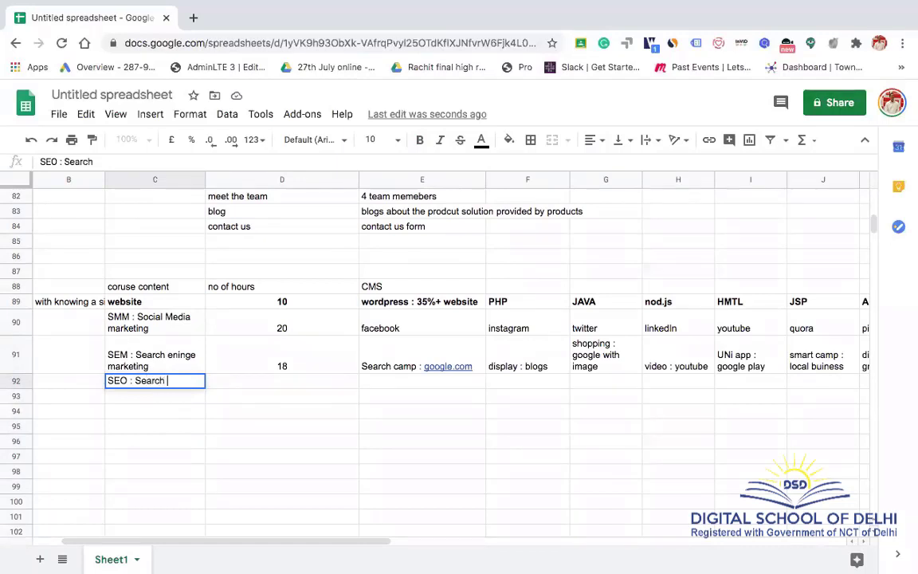
{"action": "type", "text": "eninge marketing"}
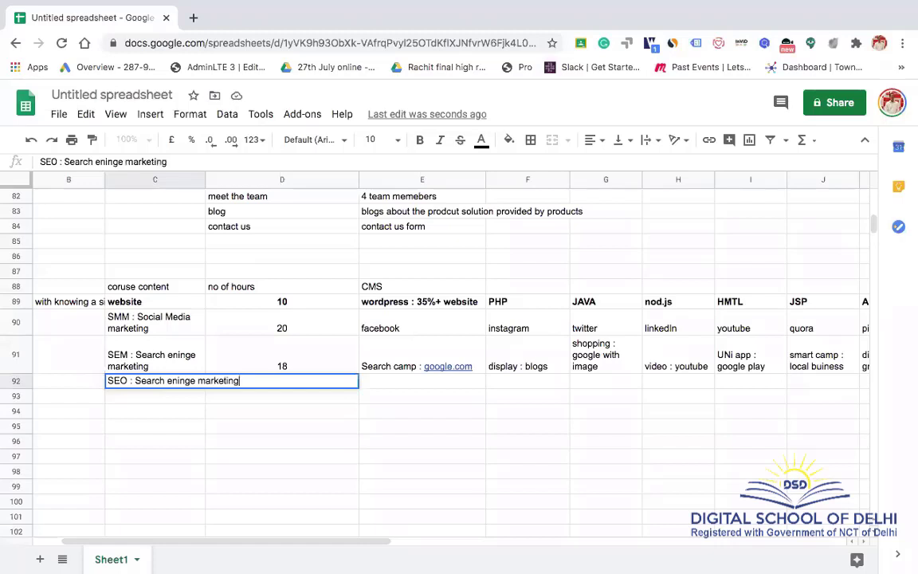
{"action": "key", "text": "Return"}
- Enter 16 hours for SEO in cell D92 and "Keywords" as its first subtopic in E92
{"action": "key", "text": "Up"}
{"action": "left_click", "coordinate": [282, 381]}
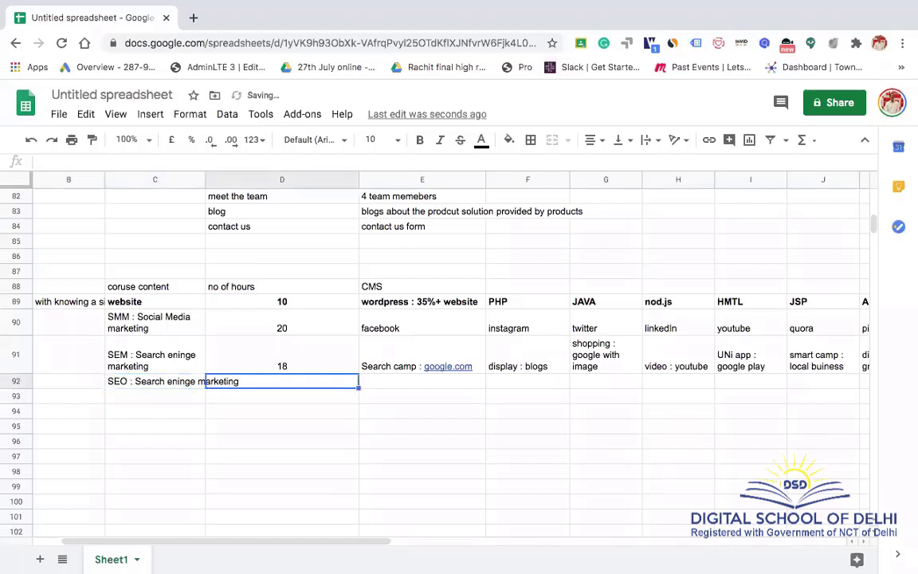
{"action": "type", "text": "16"}
{"action": "key", "text": "Return"}
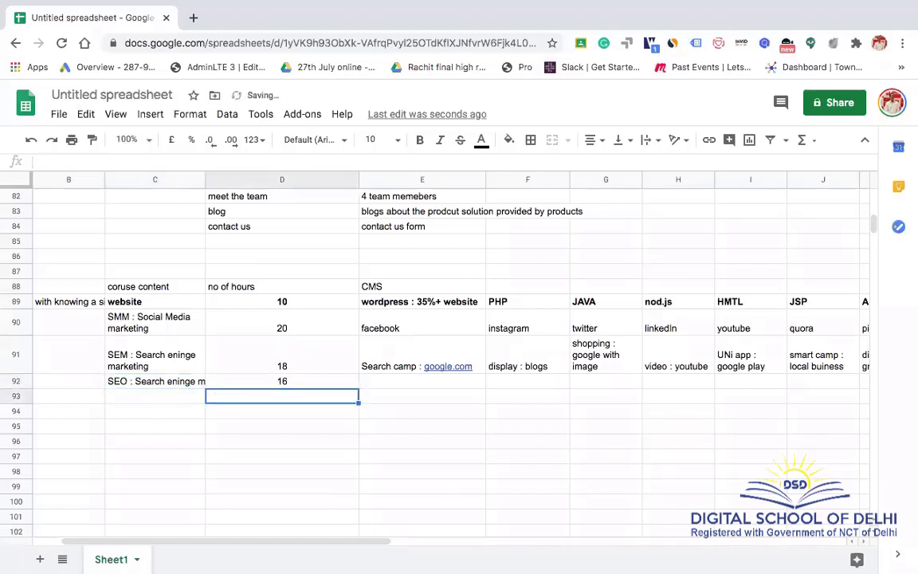
{"action": "key", "text": "Up"}
{"action": "key", "text": "Right"}
{"action": "type", "text": "K"}
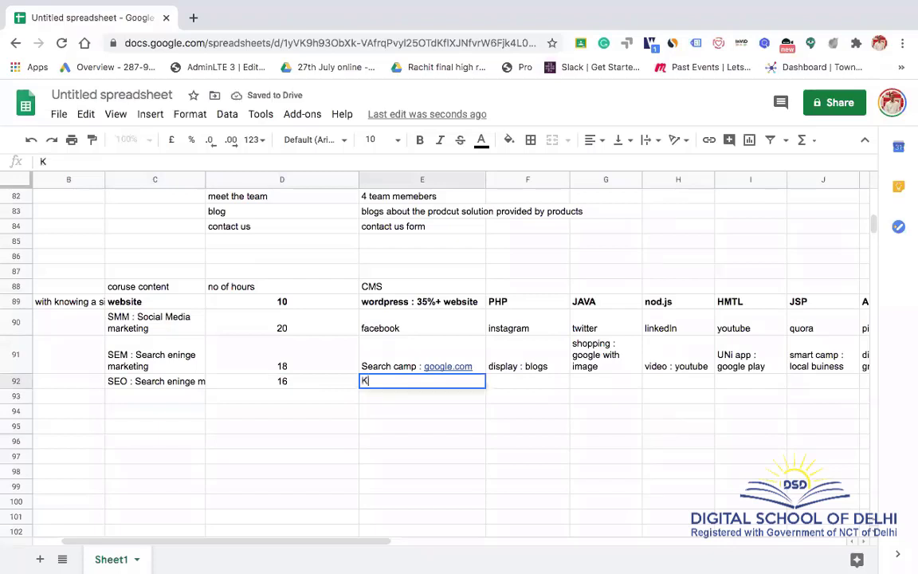
{"action": "type", "text": "eywr"}
{"action": "type", "text": "rds"}
{"action": "key", "text": "Tab"}
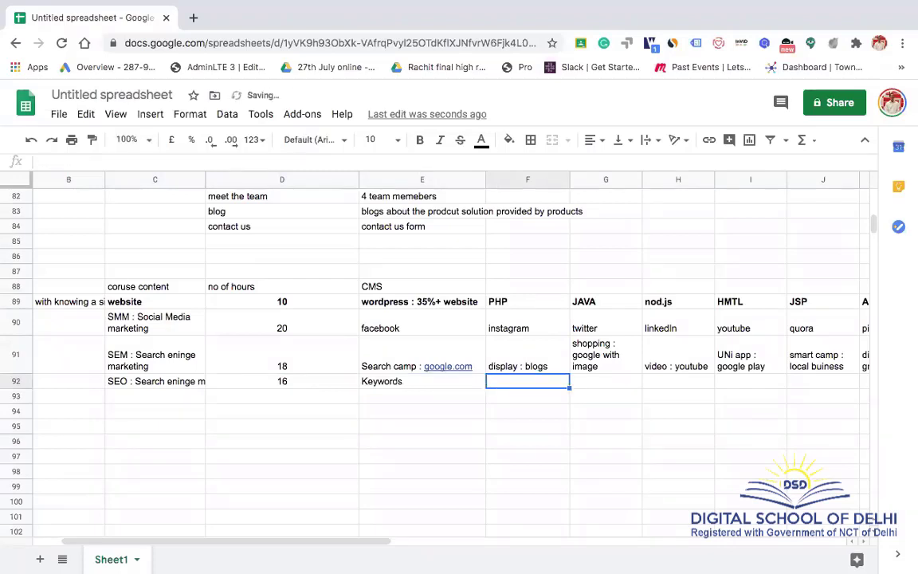
- Add the SEO subtopics "onpage seo" in cell F92 and "offpage seo" in cell G92
{"action": "type", "text": "onpage s"}
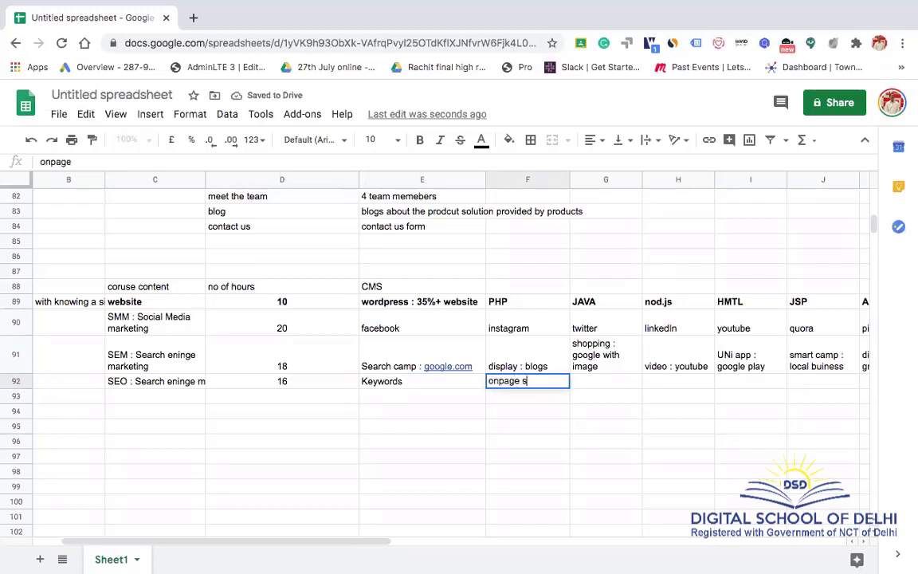
{"action": "type", "text": "eo"}
{"action": "key", "text": "Tab"}
{"action": "type", "text": "offp"}
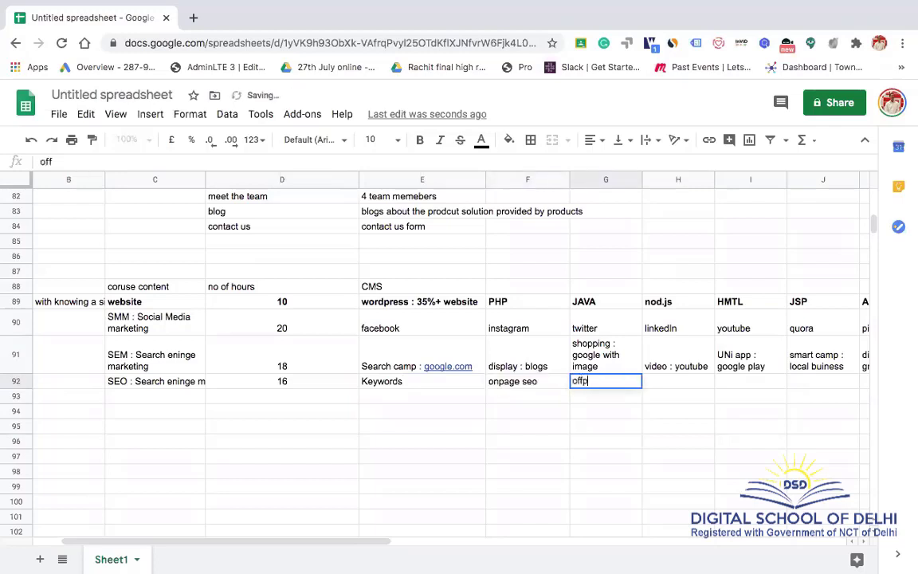
{"action": "type", "text": "age seo"}
{"action": "key", "text": "Tab"}
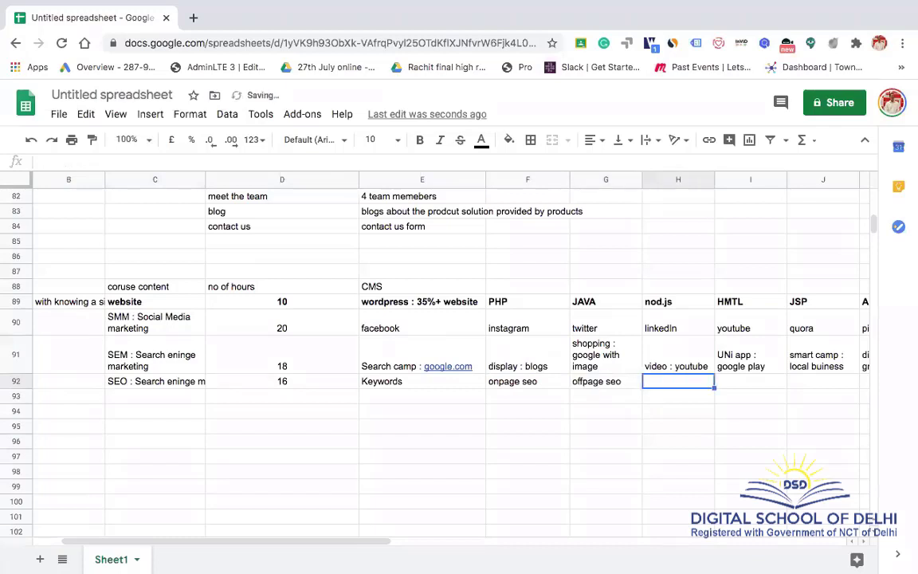
- Enter "comp analysis" as the next SEO subtopic in cell H92
{"action": "type", "text": "seom"}
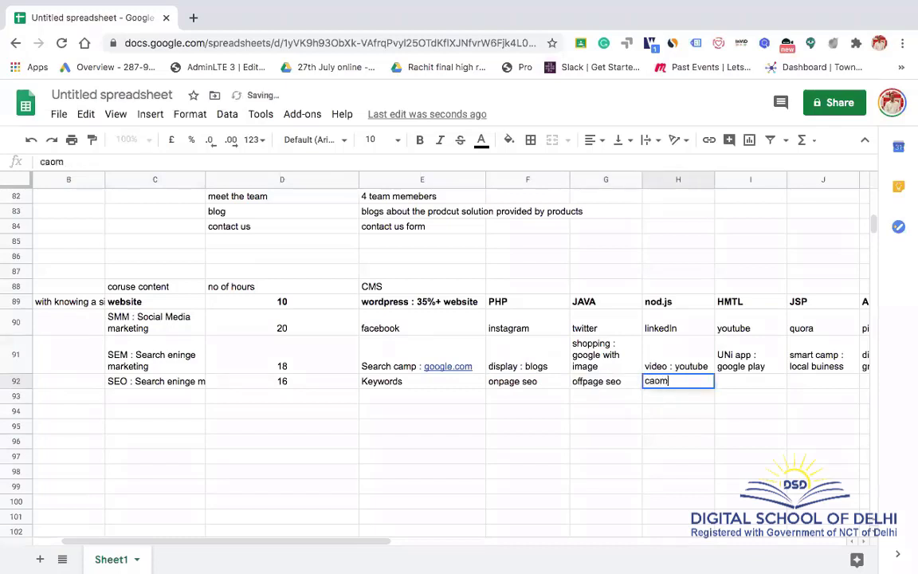
{"action": "key", "text": "BackSpace"}
{"action": "key", "text": "BackSpace"}
{"action": "key", "text": "BackSpace"}
{"action": "key", "text": "BackSpace"}
{"action": "type", "text": "comp "}
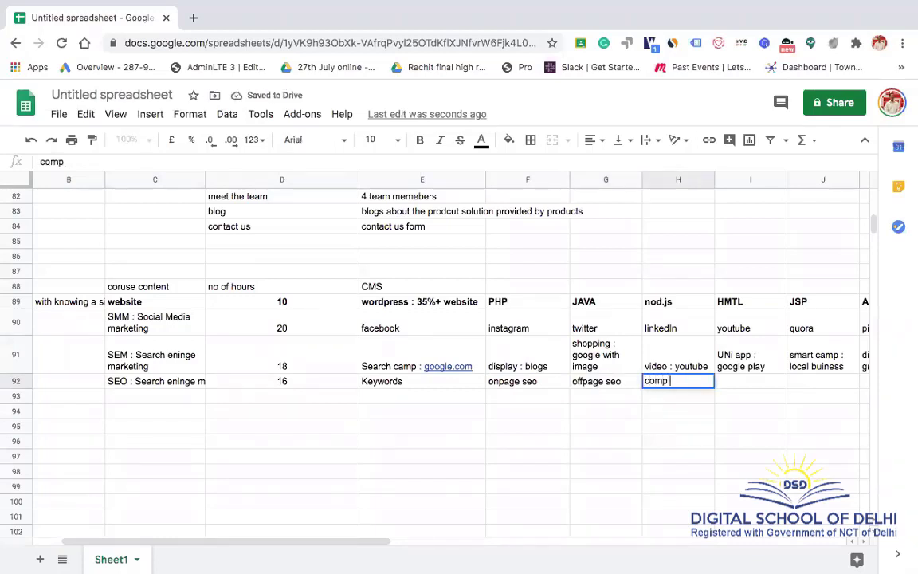
{"action": "type", "text": "analy"}
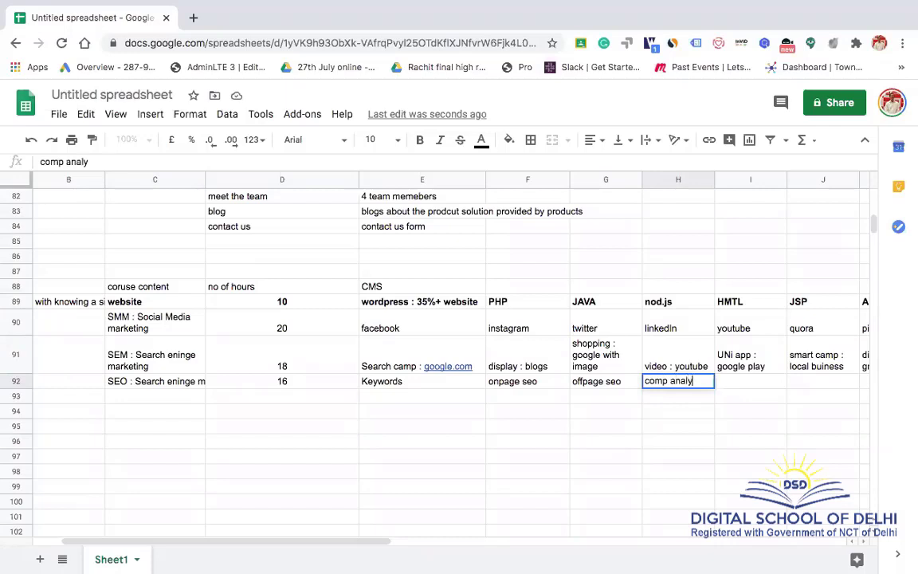
{"action": "type", "text": "sis"}
{"action": "key", "text": "Tab"}
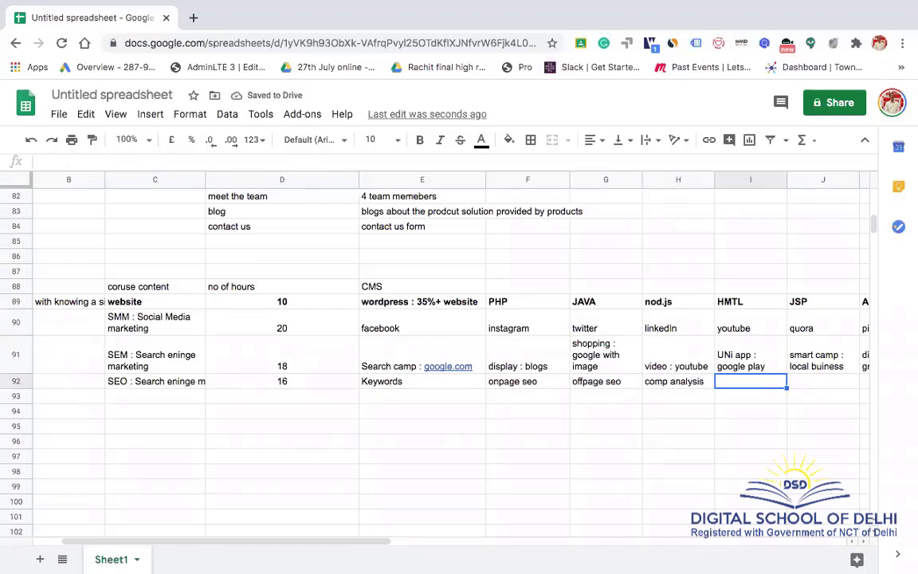
- Enter "google analytics" as the last SEO subtopic in cell I92
{"action": "type", "text": "goola"}
{"action": "key", "text": "BackSpace"}
{"action": "key", "text": "BackSpace"}
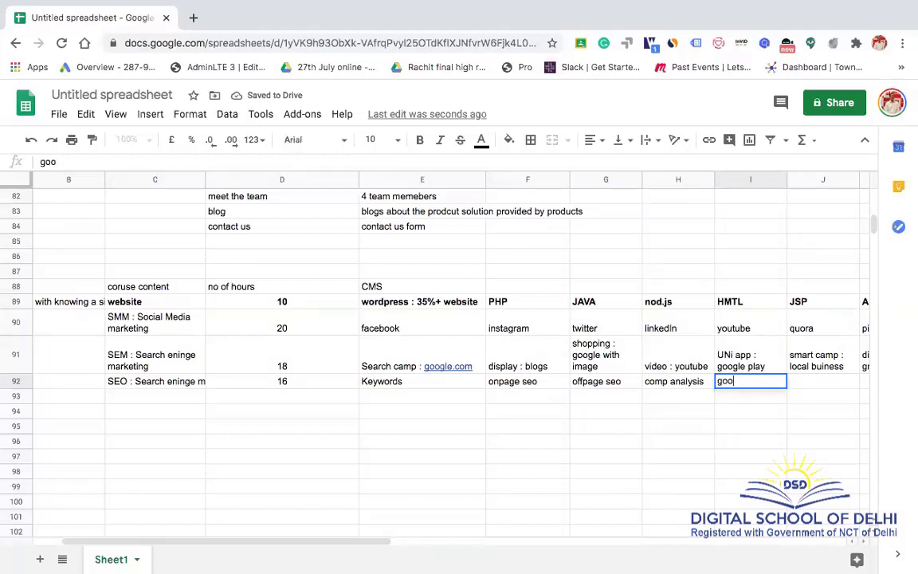
{"action": "type", "text": "gle abl"}
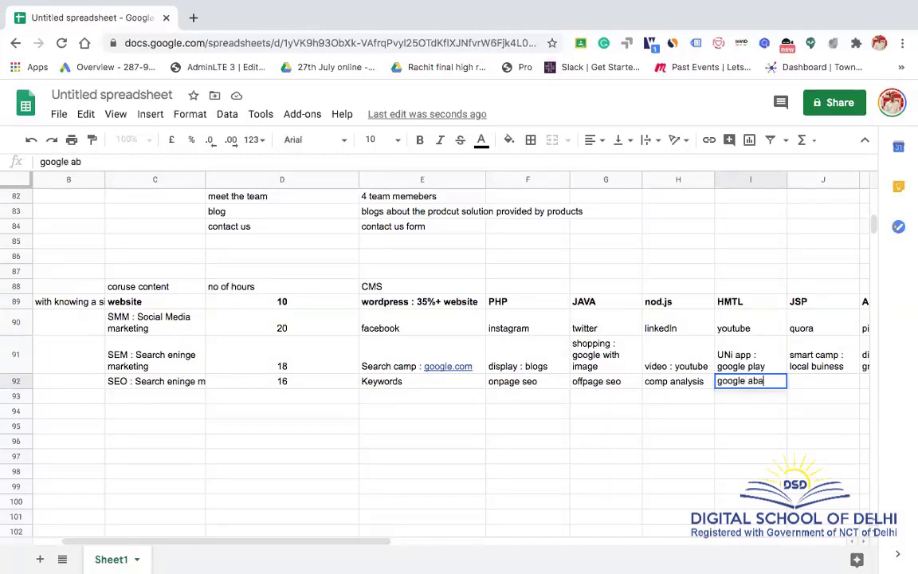
{"action": "key", "text": "BackSpace"}
{"action": "key", "text": "BackSpace"}
{"action": "type", "text": "an"}
{"action": "key", "text": "BackSpace"}
{"action": "key", "text": "BackSpace"}
{"action": "type", "text": "nalytics"}
{"action": "key", "text": "Return"}
{"action": "left_click", "coordinate": [823, 381]}
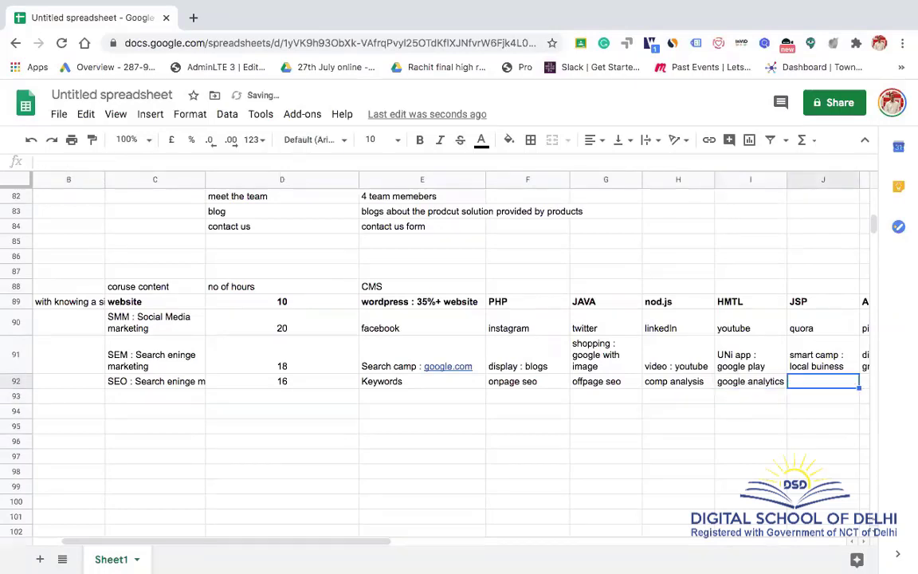
- Select the hours in D89 to D92 to check their total
{"action": "key", "text": "Left"}
{"action": "key", "text": "Left"}
{"action": "key", "text": "Left"}
{"action": "key", "text": "Left"}
{"action": "key", "text": "Left"}
{"action": "key", "text": "Left"}
{"action": "key", "text": "Left"}
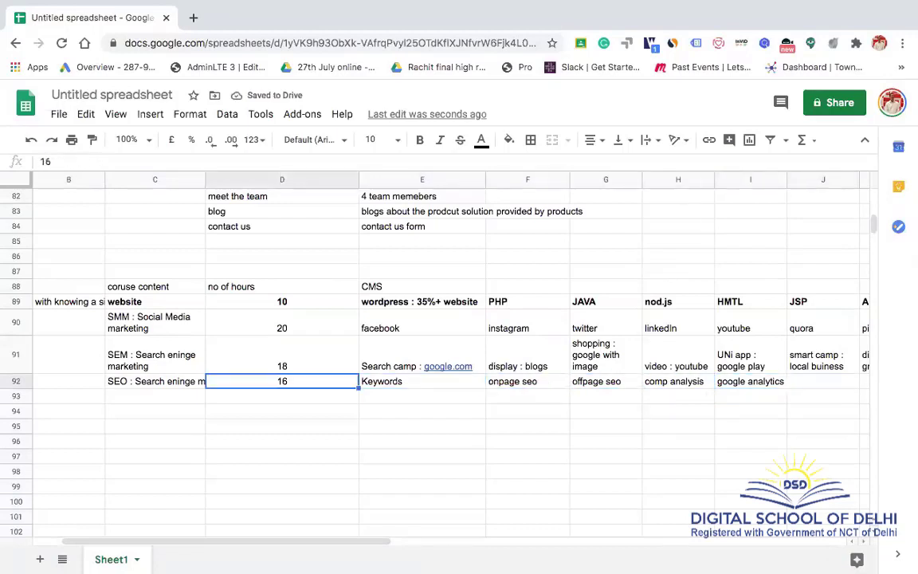
{"action": "key", "text": "Right"}
{"action": "key", "text": "shift+Up"}
{"action": "key", "text": "shift+Up"}
{"action": "key", "text": "shift+Up"}
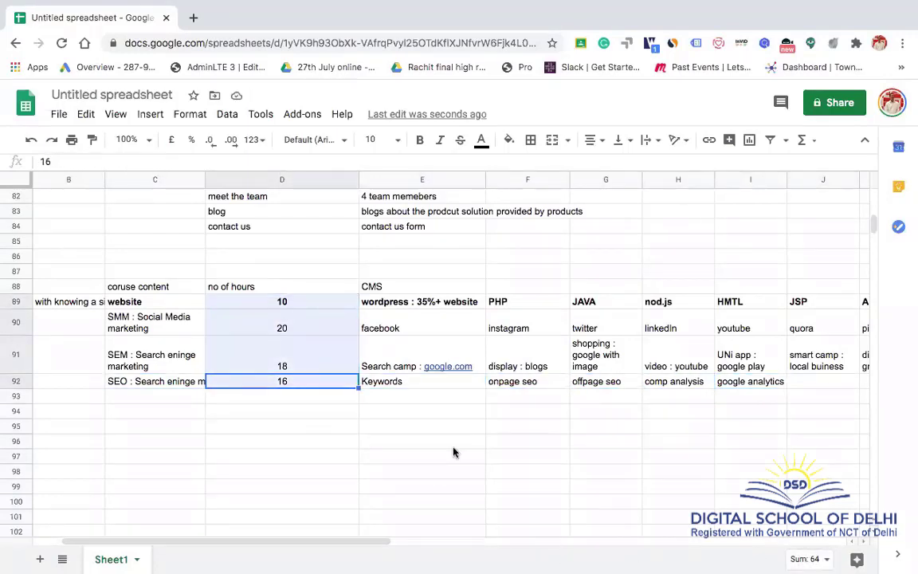
- Wrap the text in cells C90 to C101 so the long topic names fit the column
{"action": "left_click", "coordinate": [177, 398]}
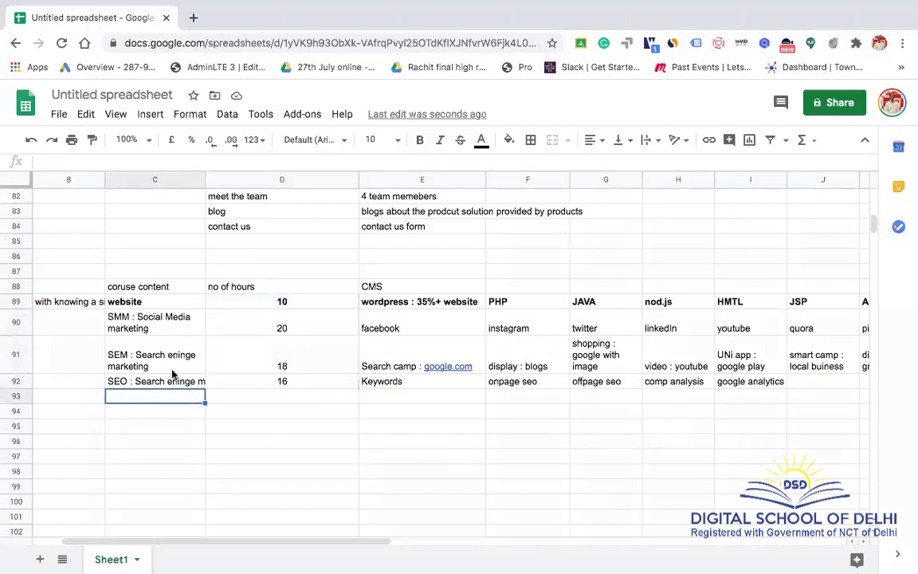
{"action": "left_click", "coordinate": [167, 321]}
{"action": "key", "text": "shift+Down"}
{"action": "key", "text": "shift+Down"}
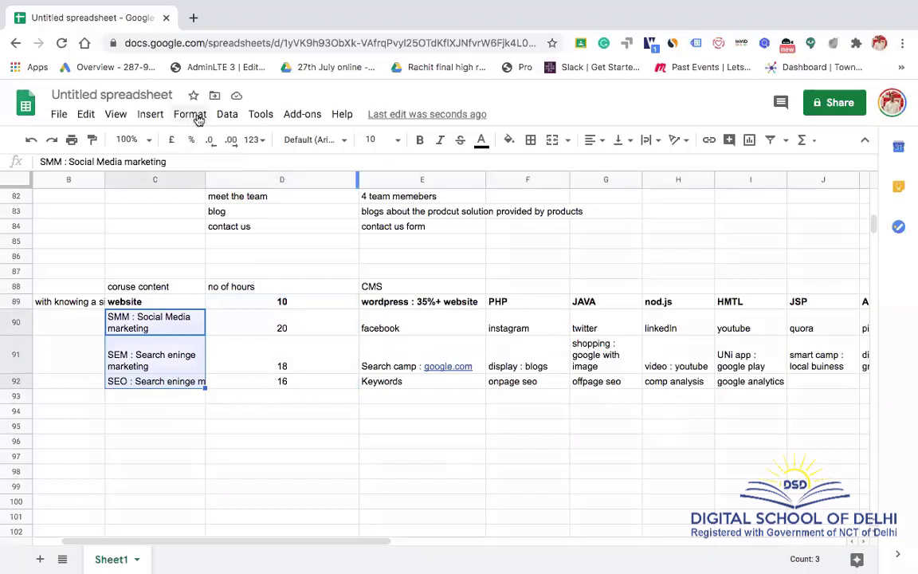
{"action": "left_click", "coordinate": [137, 524], "text": "shift"}
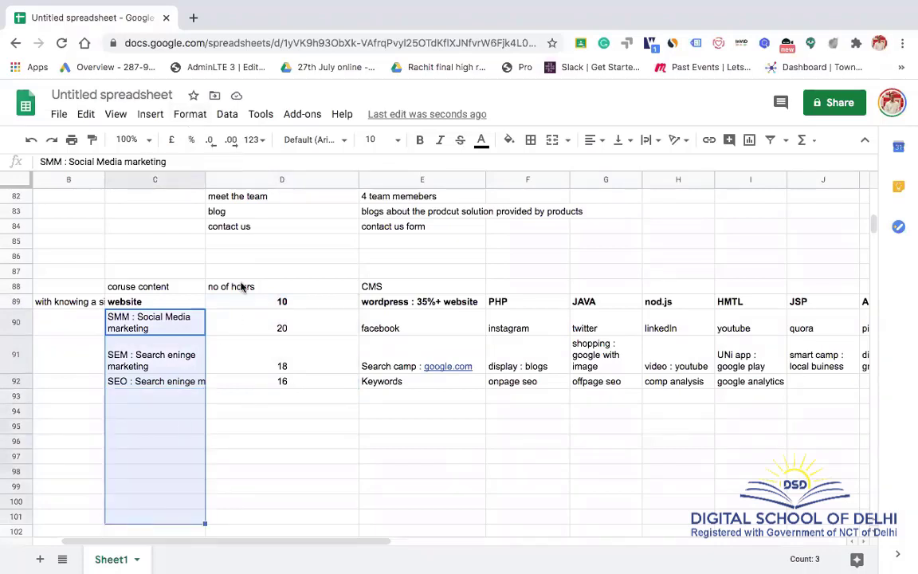
{"action": "left_click", "coordinate": [188, 115]}
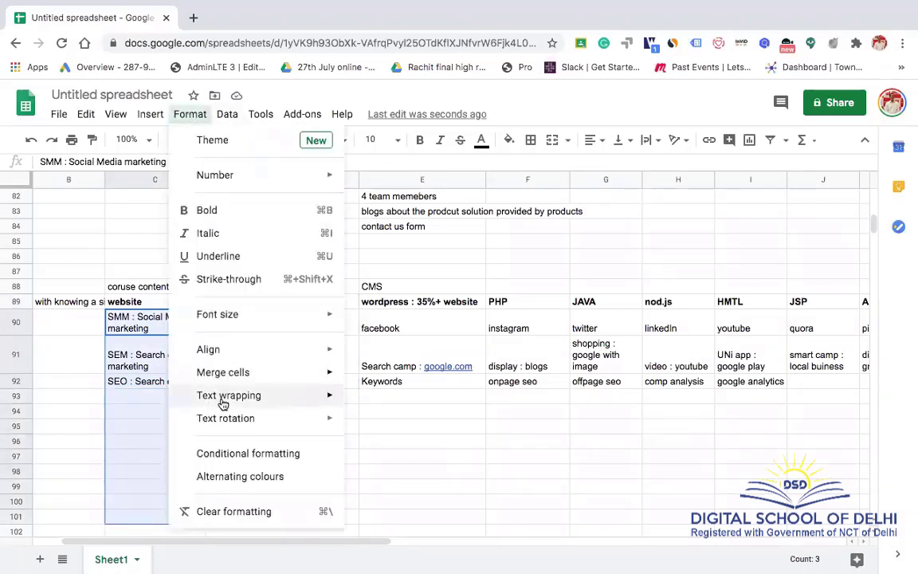
{"action": "mouse_move", "coordinate": [323, 396]}
{"action": "left_click", "coordinate": [364, 423]}
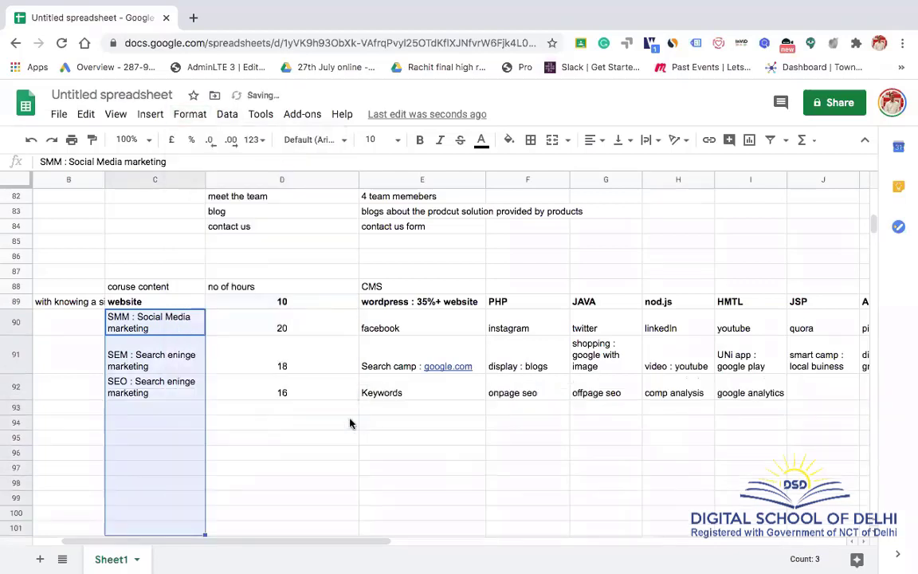
- Enter "Email maketing" as the next course topic in cell C93
{"action": "left_click", "coordinate": [135, 408]}
{"action": "type", "text": "Email makrie"}
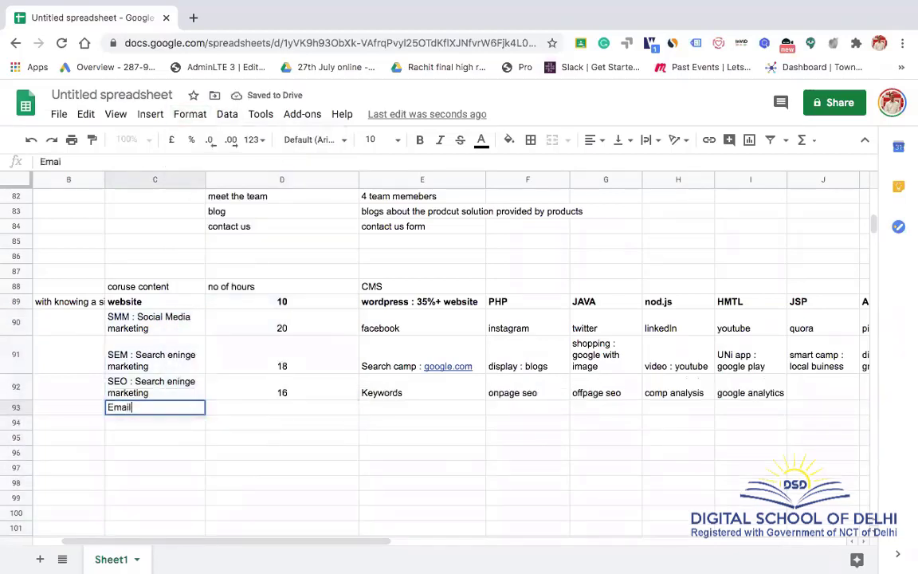
{"action": "key", "text": "BackSpace"}
{"action": "key", "text": "BackSpace"}
{"action": "key", "text": "BackSpace"}
{"action": "type", "text": "eting"}
- Enter "4 hours" as the email topic's duration in cell D93
{"action": "left_click", "coordinate": [281, 407]}
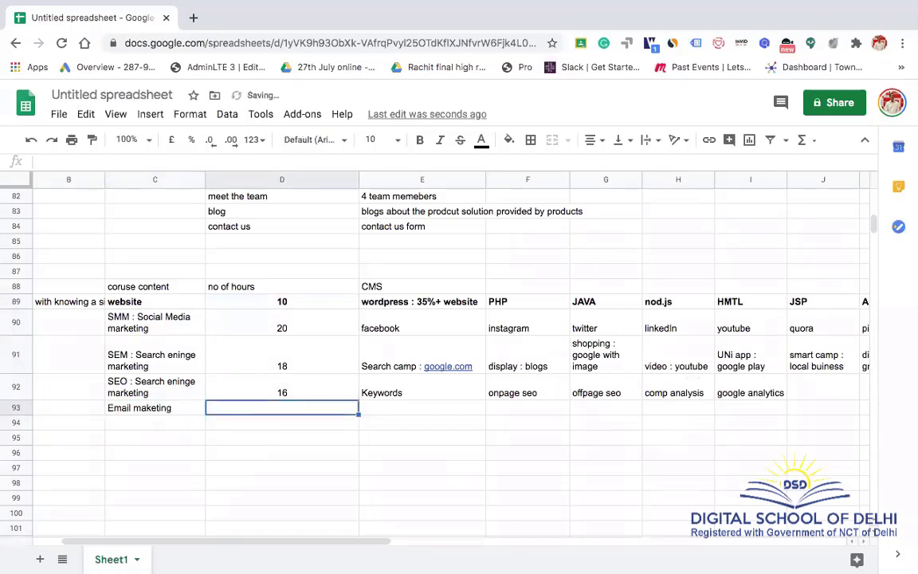
{"action": "type", "text": "4 hpurs"}
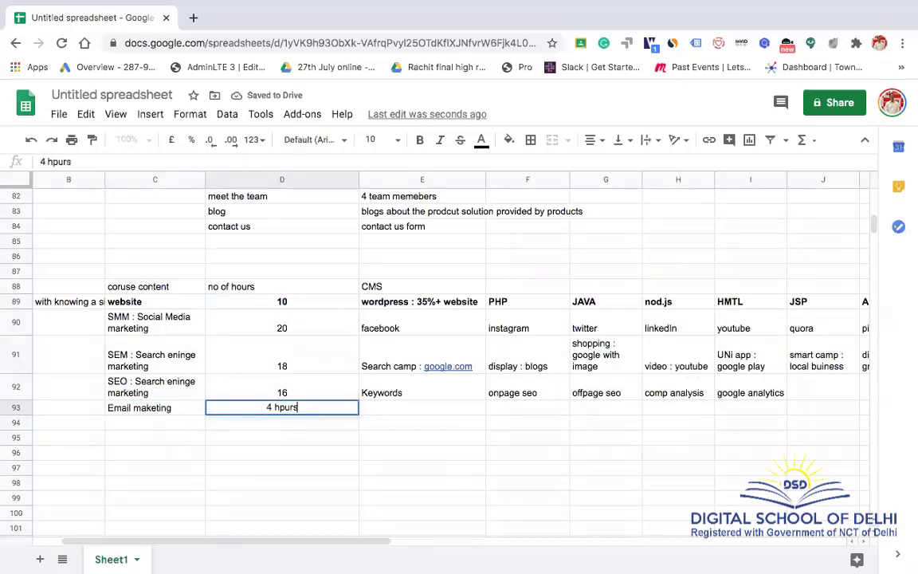
{"action": "key", "text": "BackSpace"}
{"action": "key", "text": "BackSpace"}
{"action": "key", "text": "BackSpace"}
{"action": "key", "text": "BackSpace"}
{"action": "type", "text": "ours"}
{"action": "key", "text": "Tab"}
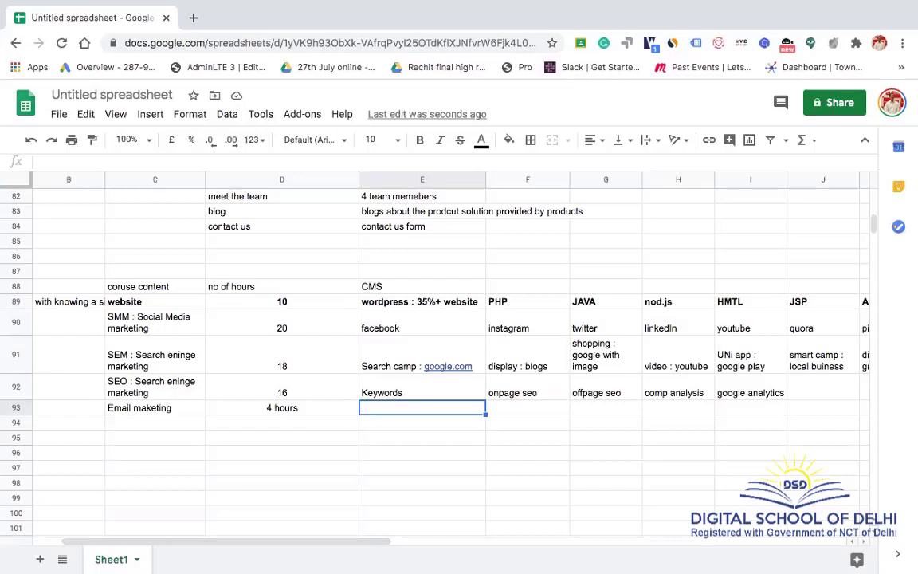
{"action": "key", "text": "Return"}
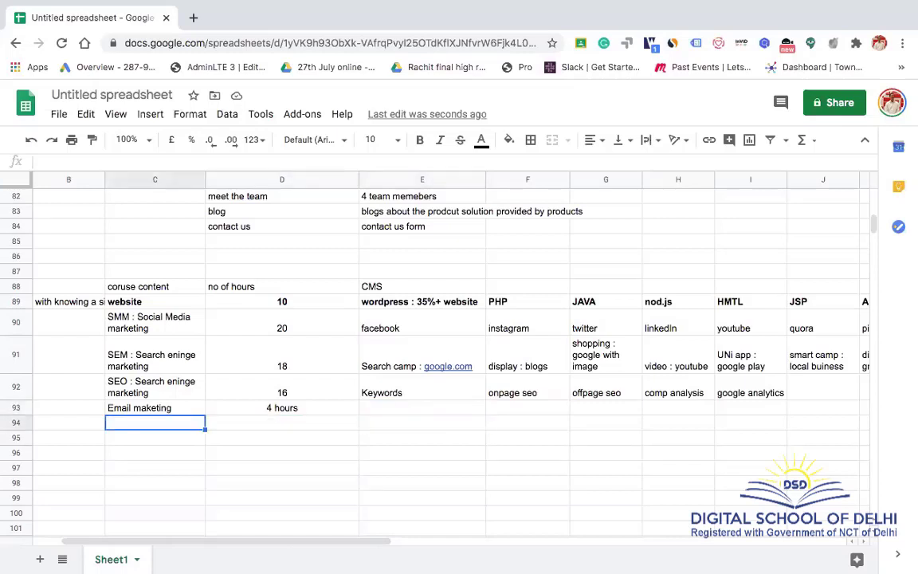
- Enter "content marketing" as the next course topic in cell C94
{"action": "type", "text": "contne"}
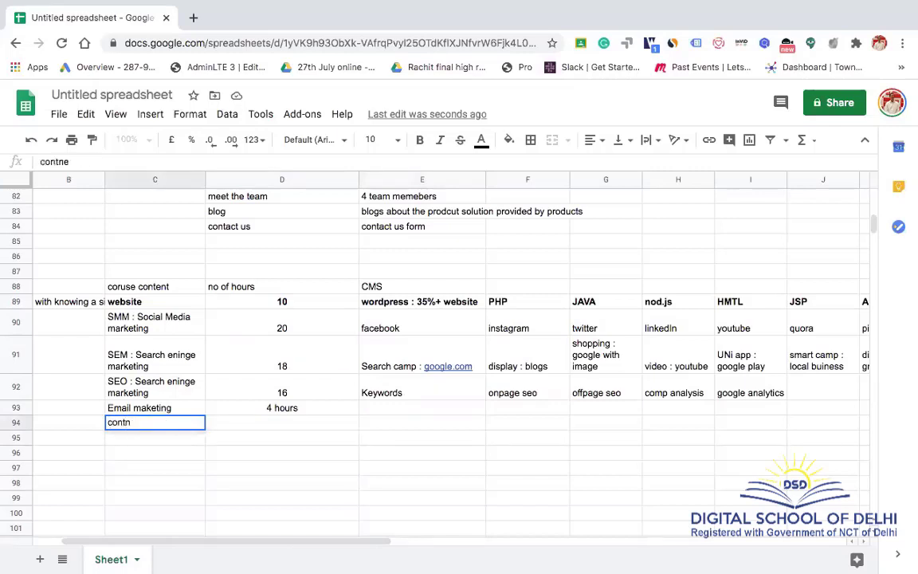
{"action": "key", "text": "BackSpace"}
{"action": "key", "text": "BackSpace"}
{"action": "type", "text": "ent markeitn"}
{"action": "key", "text": "BackSpace"}
{"action": "key", "text": "BackSpace"}
{"action": "key", "text": "BackSpace"}
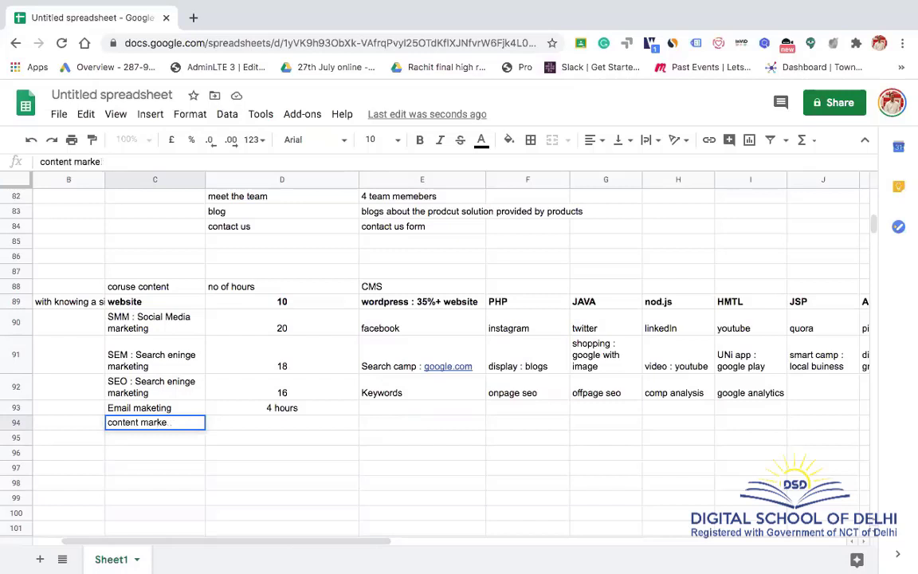
{"action": "type", "text": "ting"}
{"action": "key", "text": "Tab"}
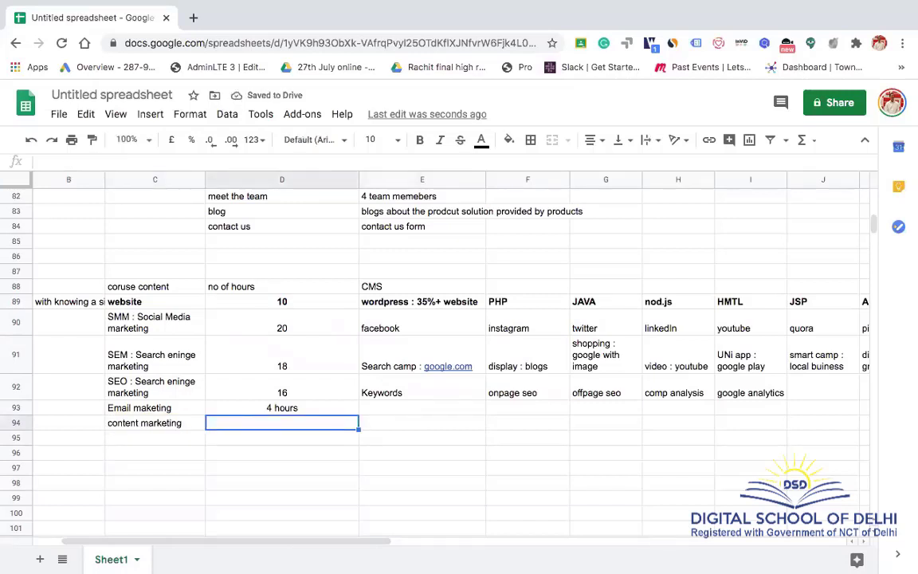
{"action": "type", "text": "co"}
{"action": "key", "text": "BackSpace"}
{"action": "key", "text": "BackSpace"}
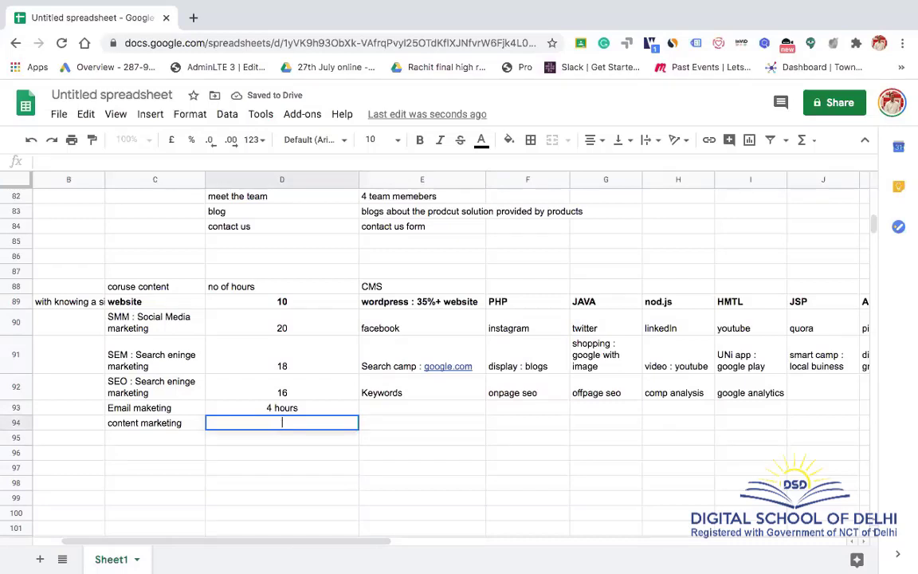
- Shorten the email topic's duration in cell D93 to the plain number 4
{"action": "left_click", "coordinate": [282, 407]}
{"action": "key", "text": "Return"}
{"action": "key", "text": "BackSpace"}
{"action": "key", "text": "BackSpace"}
{"action": "key", "text": "BackSpace"}
{"action": "key", "text": "BackSpace"}
{"action": "key", "text": "BackSpace"}
{"action": "key", "text": "BackSpace"}
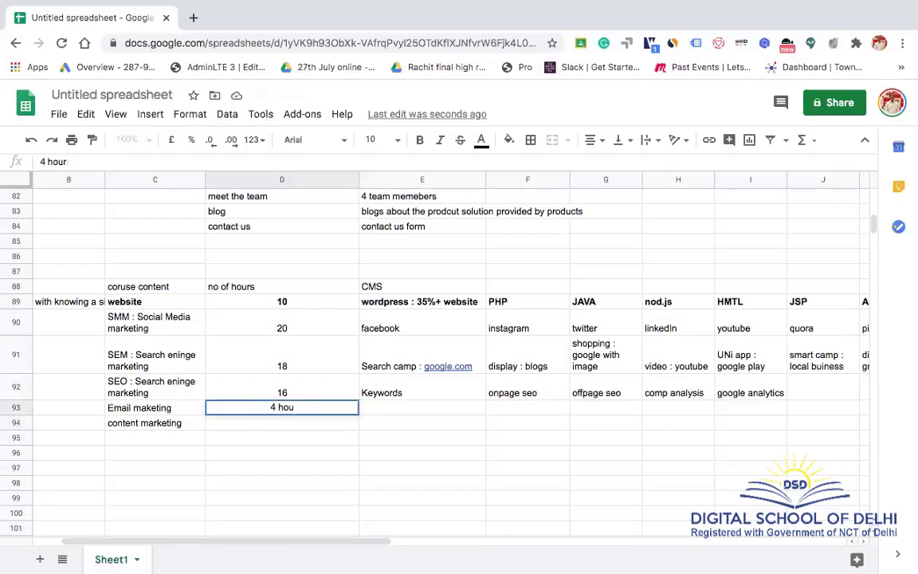
{"action": "key", "text": "Return"}
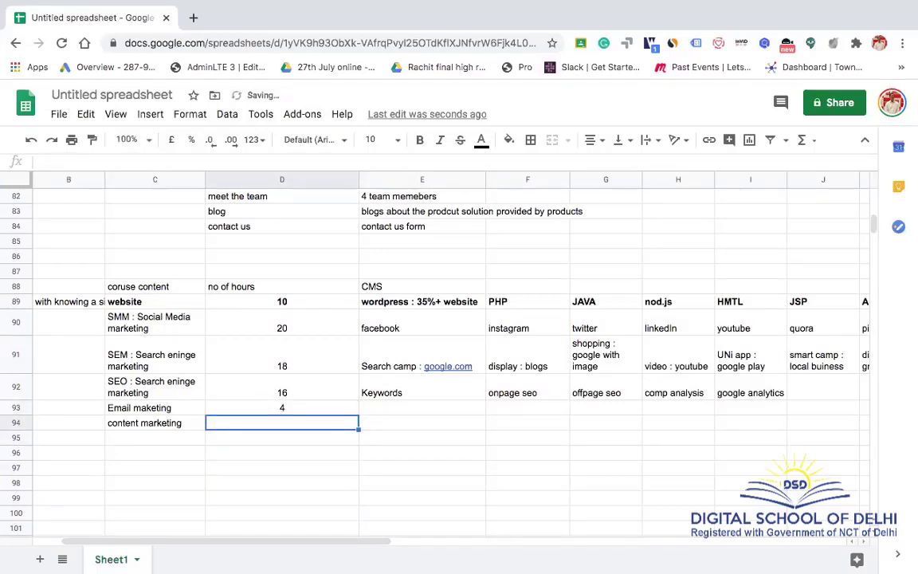
- Enter 4 hours for content marketing in cell D94 and the subtopic "content creation" in cell E94
{"action": "type", "text": "4"}
{"action": "key", "text": "Tab"}
{"action": "type", "text": "content "}
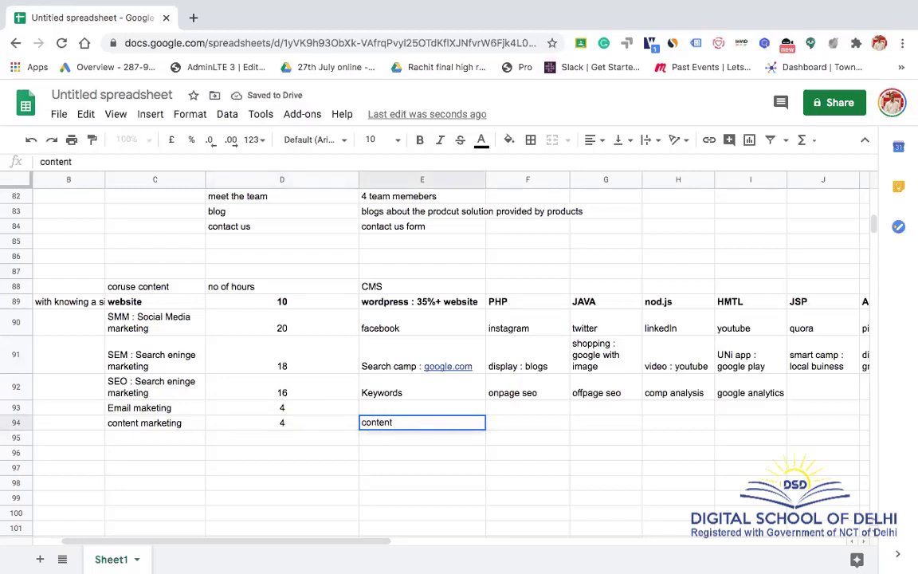
{"action": "type", "text": "creation"}
{"action": "key", "text": "Tab"}
- Add the content marketing subtopics "viral marketing" in cell F94 and "meme marketing" in cell G94
{"action": "type", "text": "viral "}
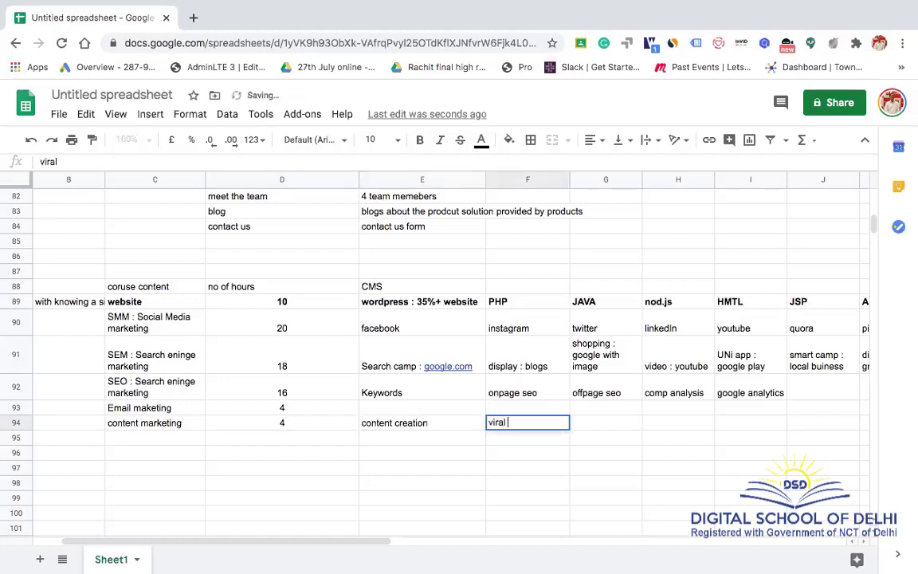
{"action": "type", "text": "marketing"}
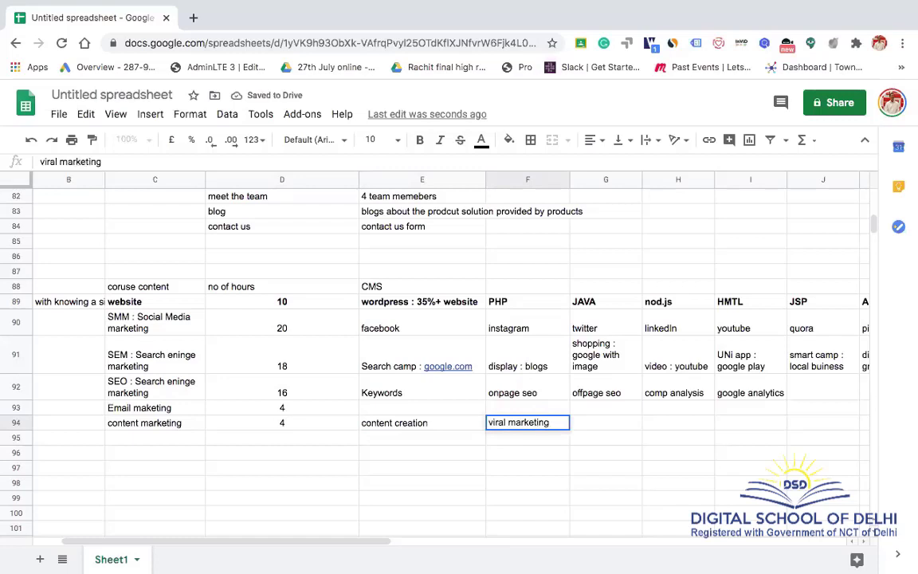
{"action": "key", "text": "Tab"}
{"action": "type", "text": "meme"}
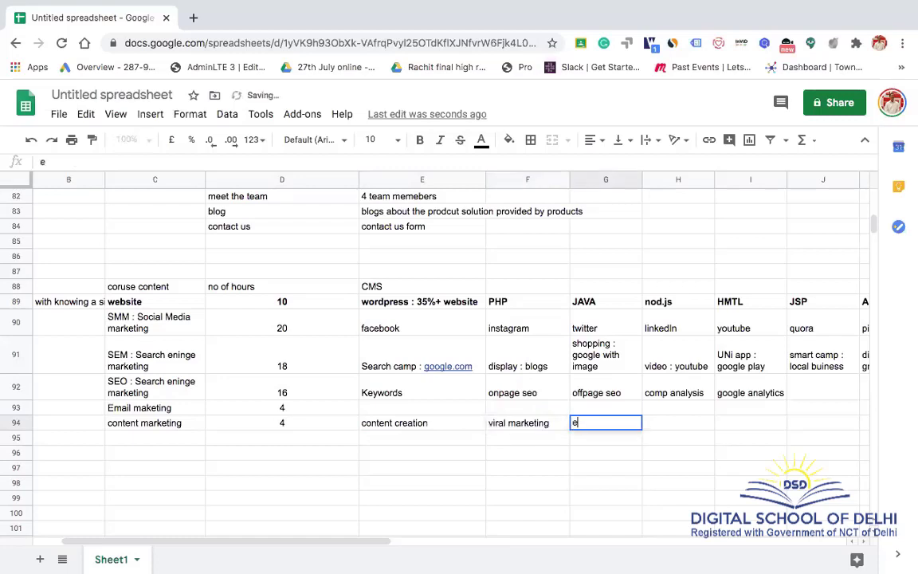
{"action": "type", "text": " mar"}
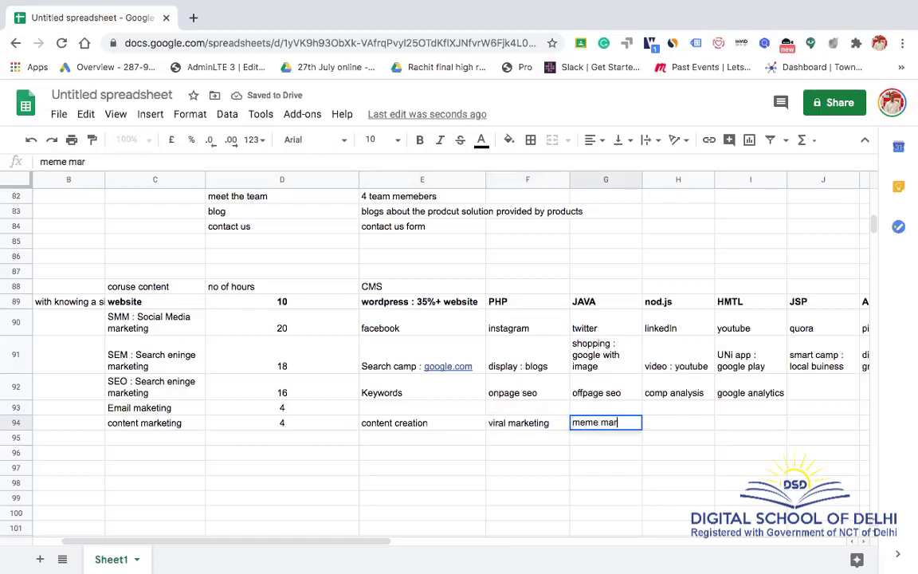
{"action": "type", "text": "keting"}
{"action": "key", "text": "Return"}
{"action": "left_click", "coordinate": [606, 422]}
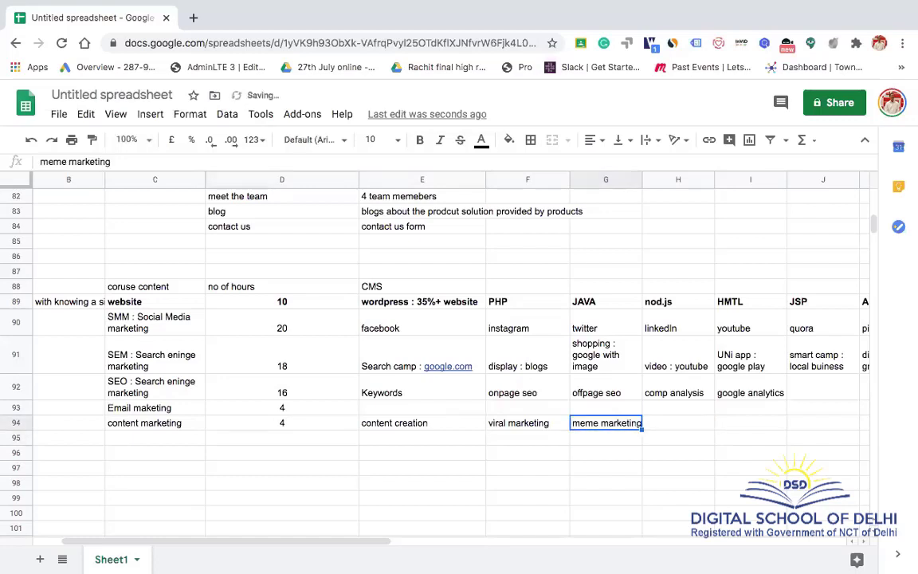
{"action": "left_click", "coordinate": [421, 423]}
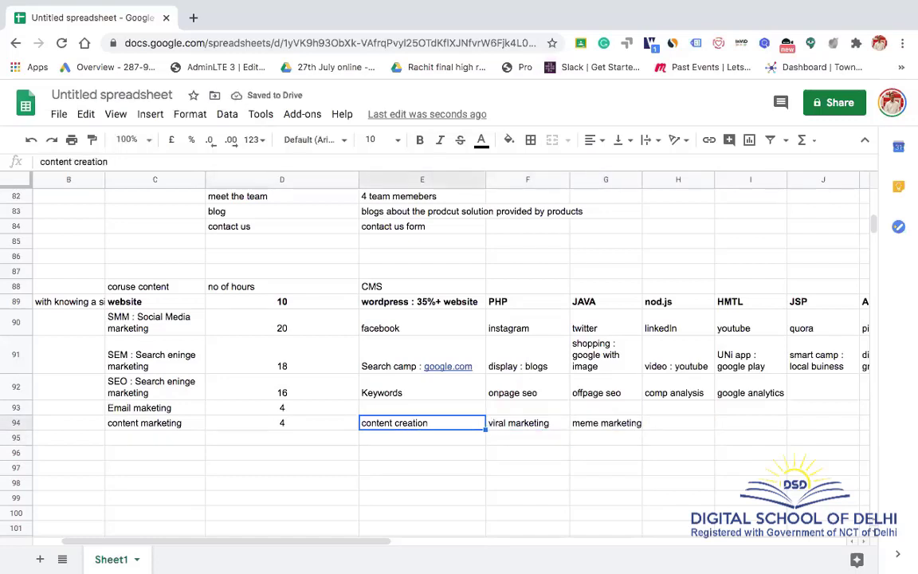
{"action": "left_click", "coordinate": [281, 422]}
{"action": "left_click", "coordinate": [154, 423]}
{"action": "left_click", "coordinate": [281, 422]}
{"action": "left_click", "coordinate": [281, 438]}
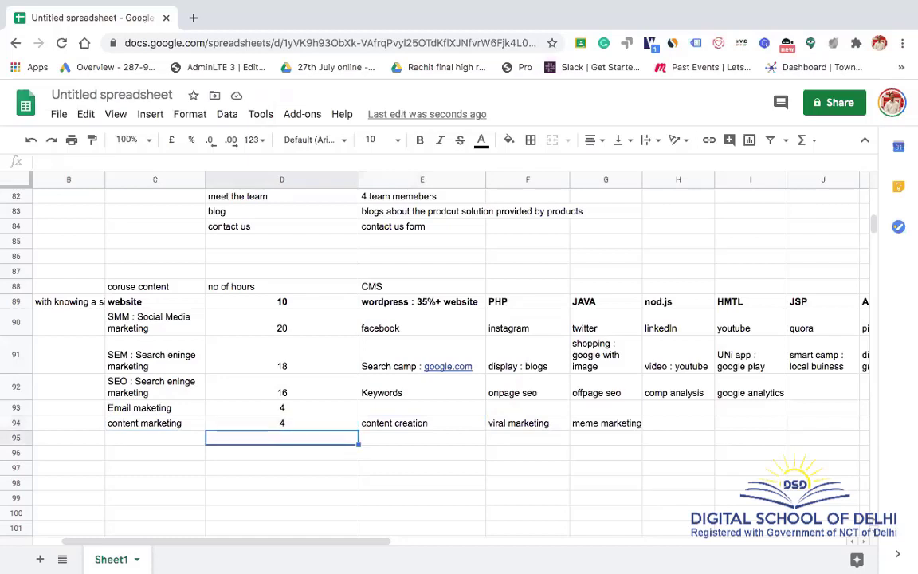
{"action": "left_click", "coordinate": [155, 423]}
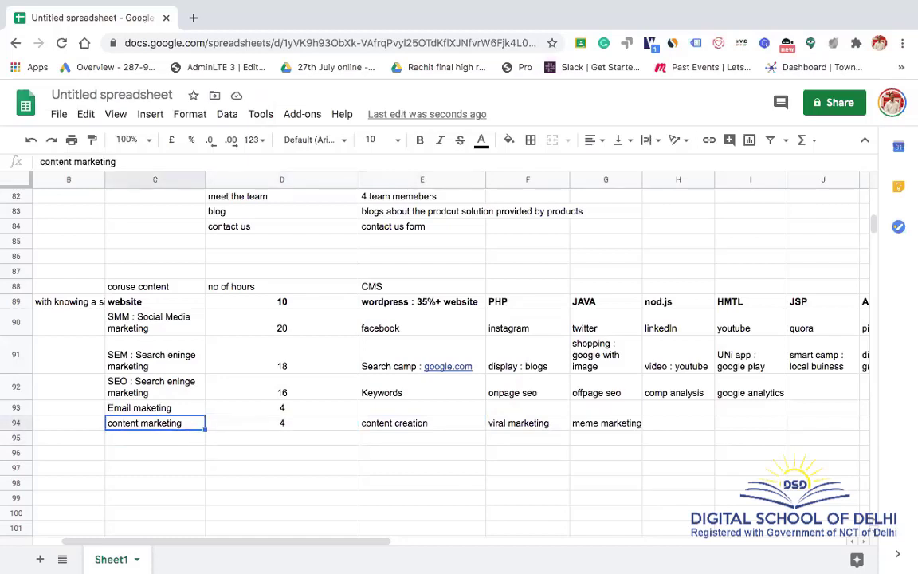
{"action": "left_click", "coordinate": [155, 438]}
{"action": "left_click", "coordinate": [155, 422]}
{"action": "left_click", "coordinate": [155, 407]}
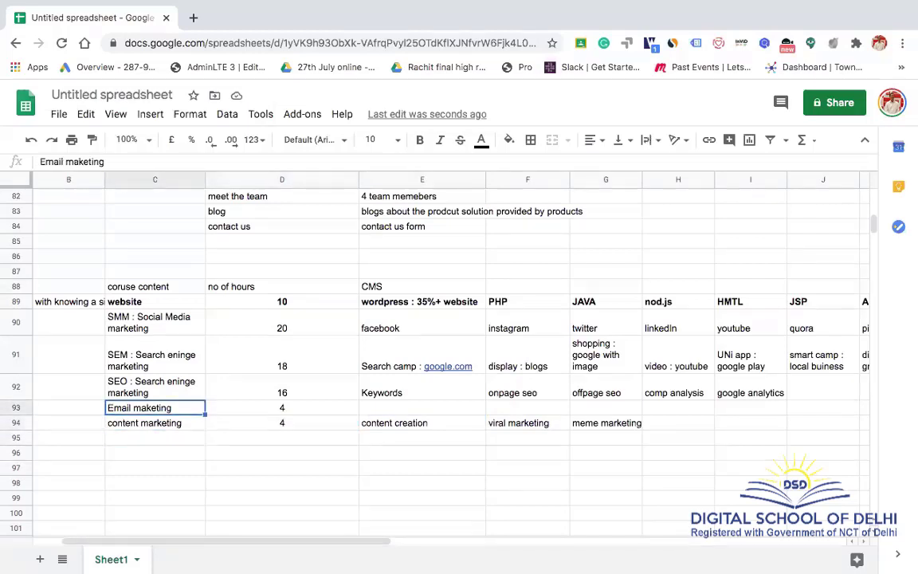
{"action": "left_click", "coordinate": [155, 423]}
- Add the course topic "ecommerce" in cell C95 with 4 hours in cell D95
{"action": "left_click", "coordinate": [154, 438]}
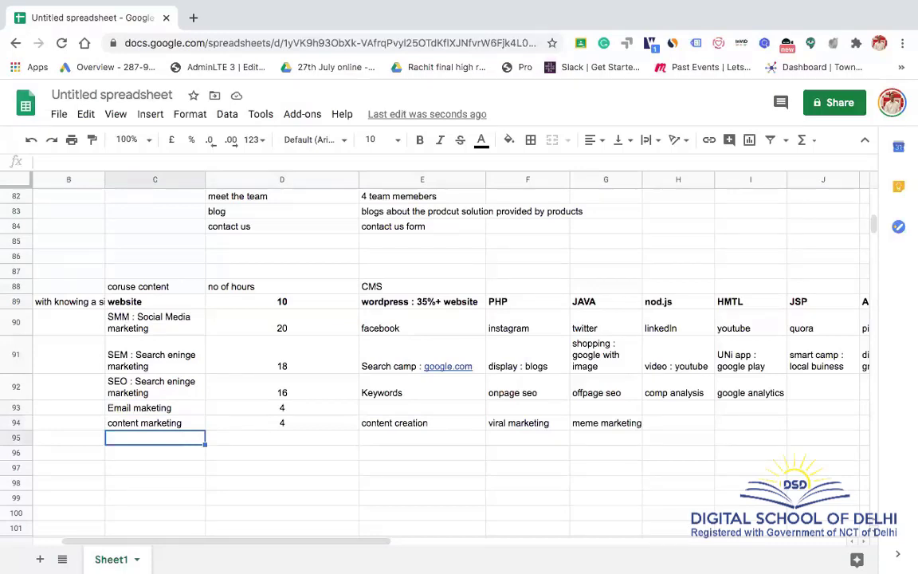
{"action": "type", "text": "ecomm"}
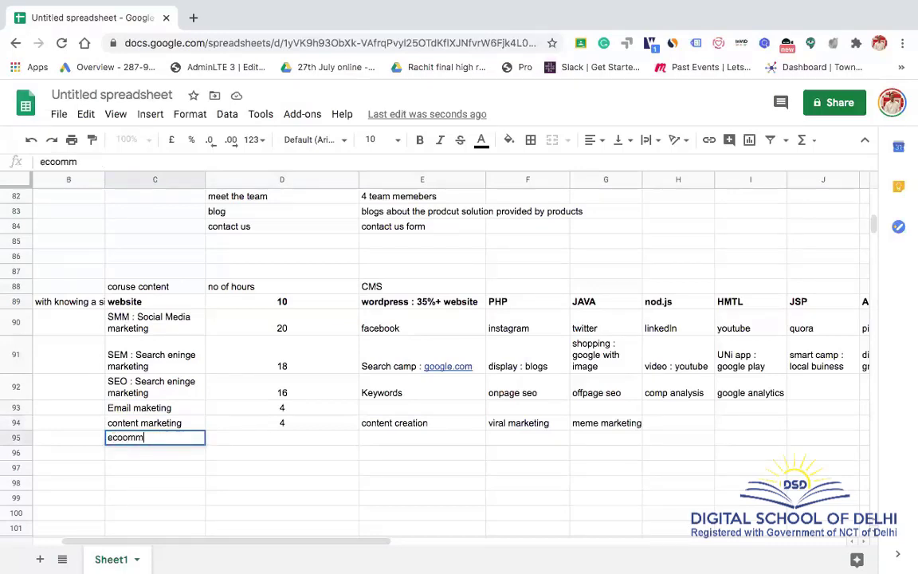
{"action": "key", "text": "BackSpace"}
{"action": "key", "text": "BackSpace"}
{"action": "key", "text": "BackSpace"}
{"action": "type", "text": "ommer"}
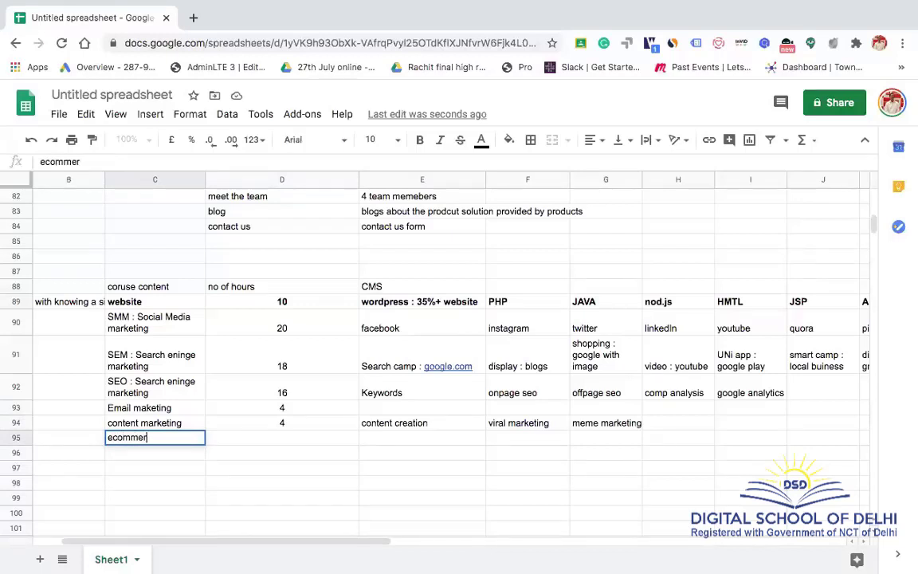
{"action": "type", "text": "ce"}
{"action": "left_click", "coordinate": [281, 437]}
{"action": "type", "text": "4"}
{"action": "key", "text": "Tab"}
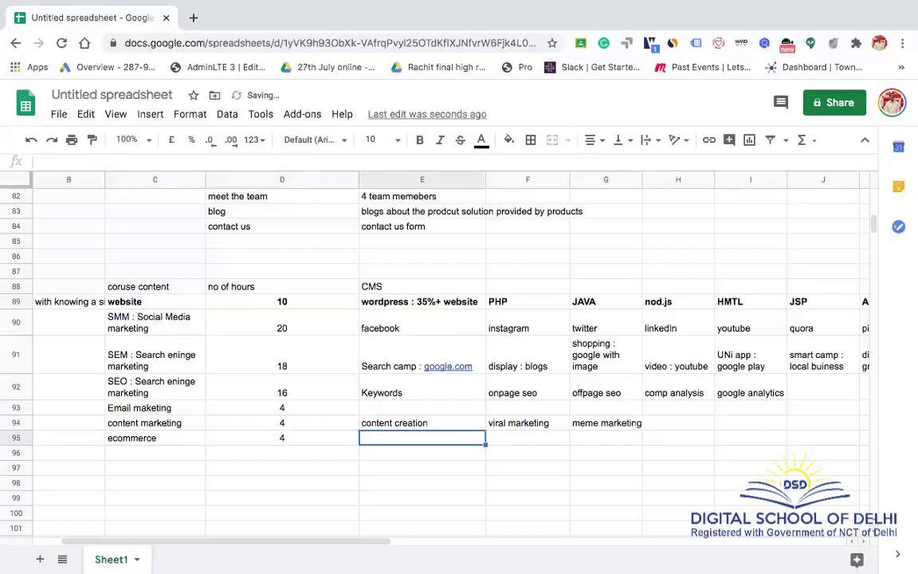
- Enter the ecommerce subtopics "e-commerce" in cell E95 and "google shopping" in cell F95
{"action": "type", "text": "e-"}
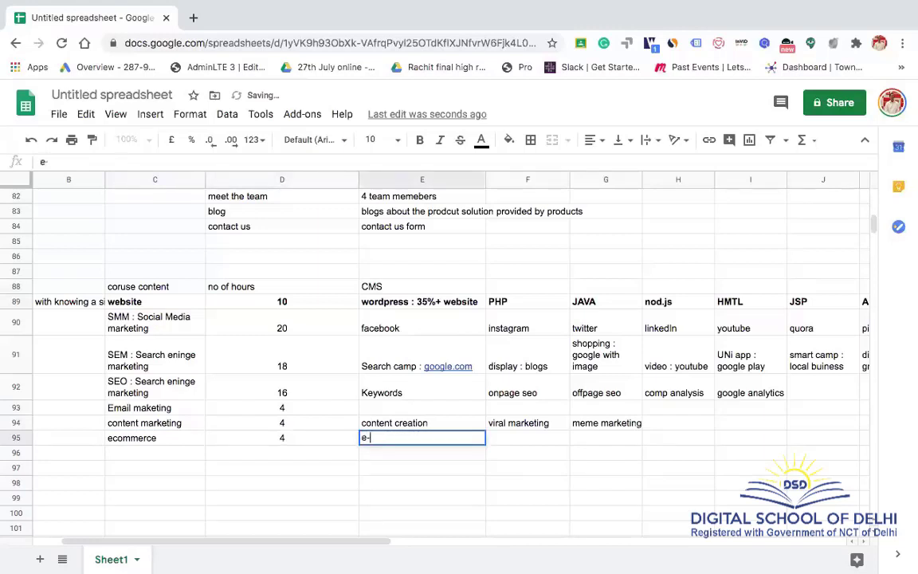
{"action": "type", "text": "commerce"}
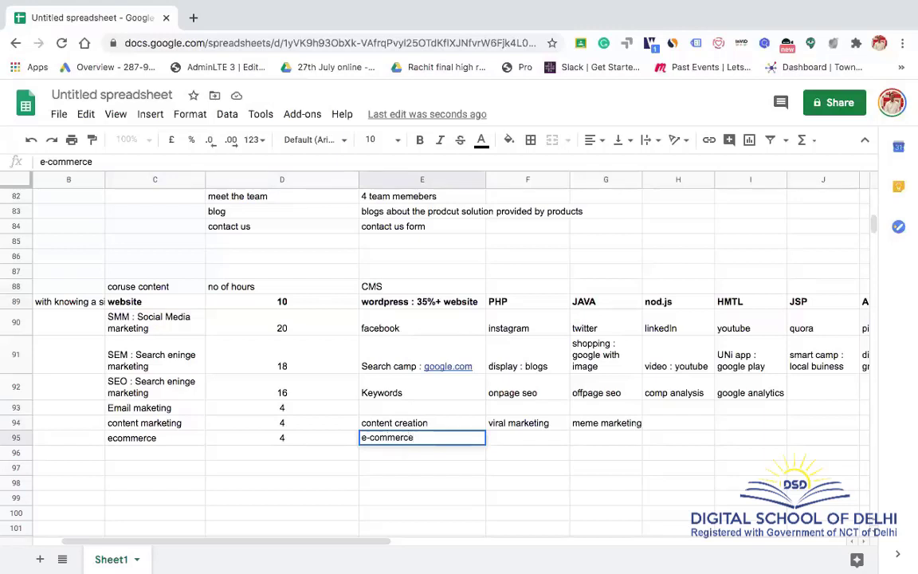
{"action": "key", "text": "Tab"}
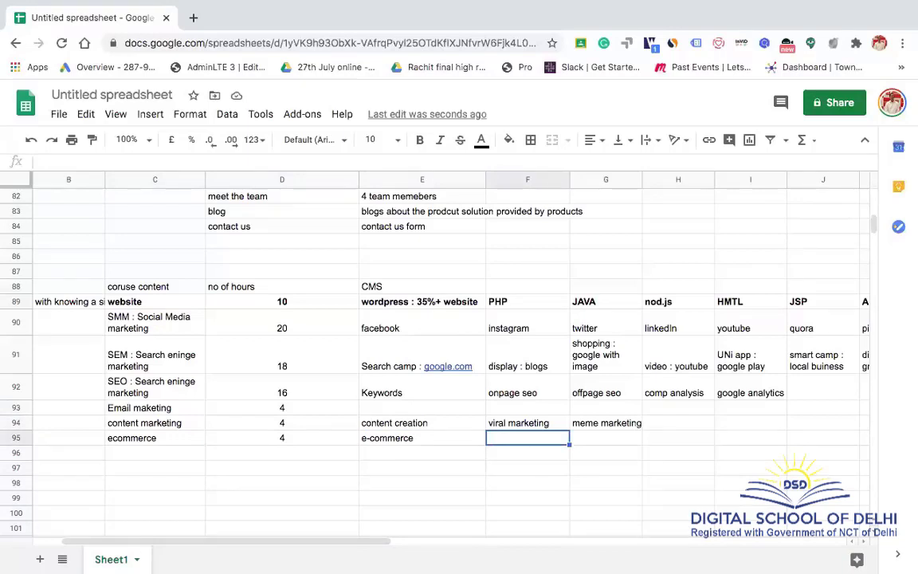
{"action": "type", "text": "google "}
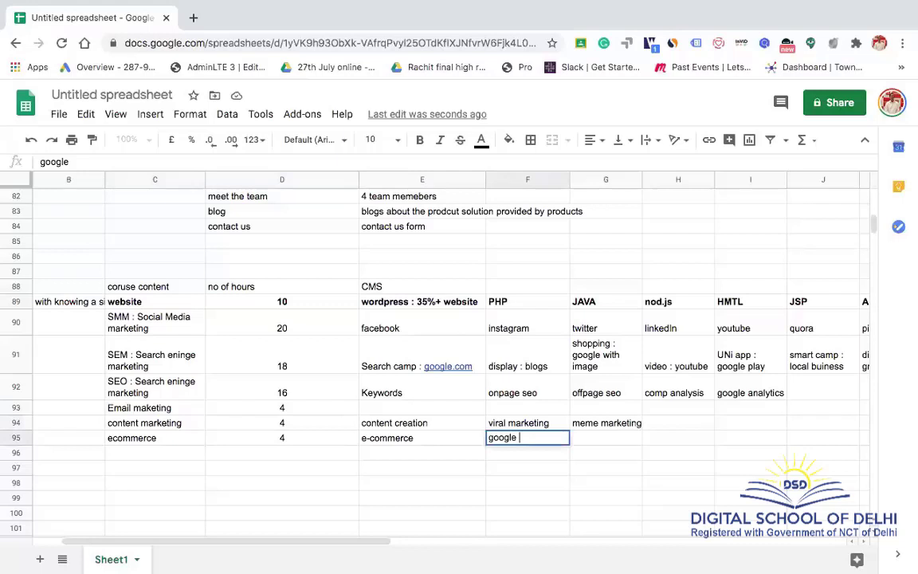
{"action": "type", "text": "shopping"}
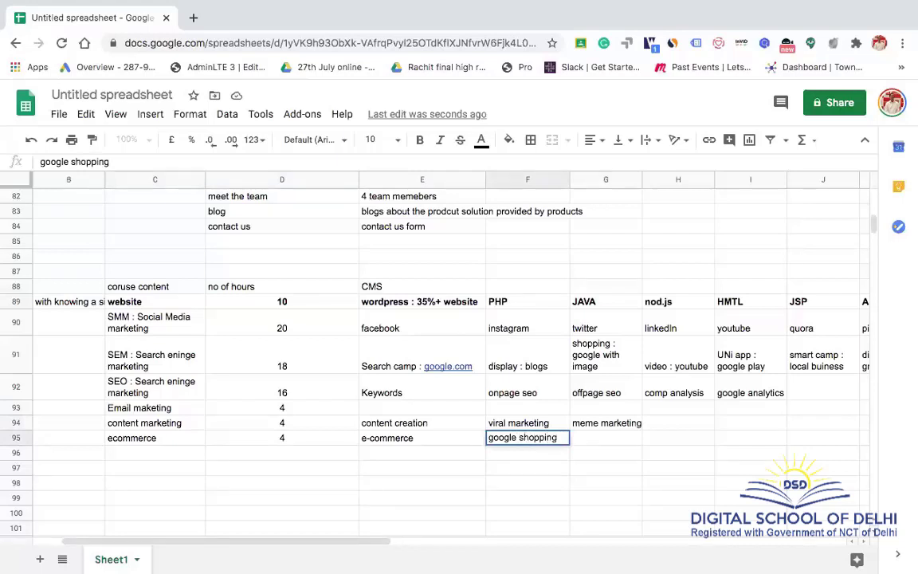
- Add the ecommerce subtopic "facebook market place and catagloge ads" in cell G95
{"action": "key", "text": "Tab"}
{"action": "type", "text": "faceb"}
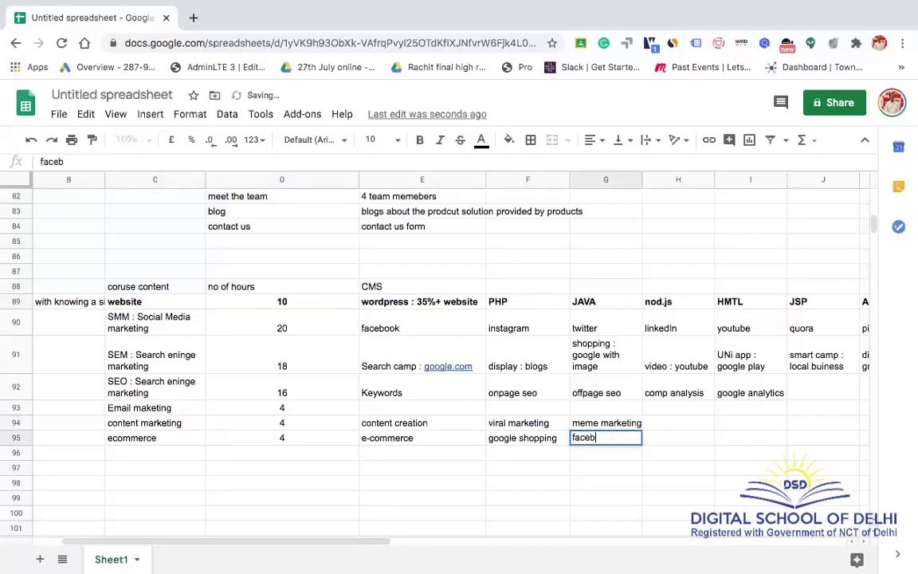
{"action": "type", "text": "ook marketting"}
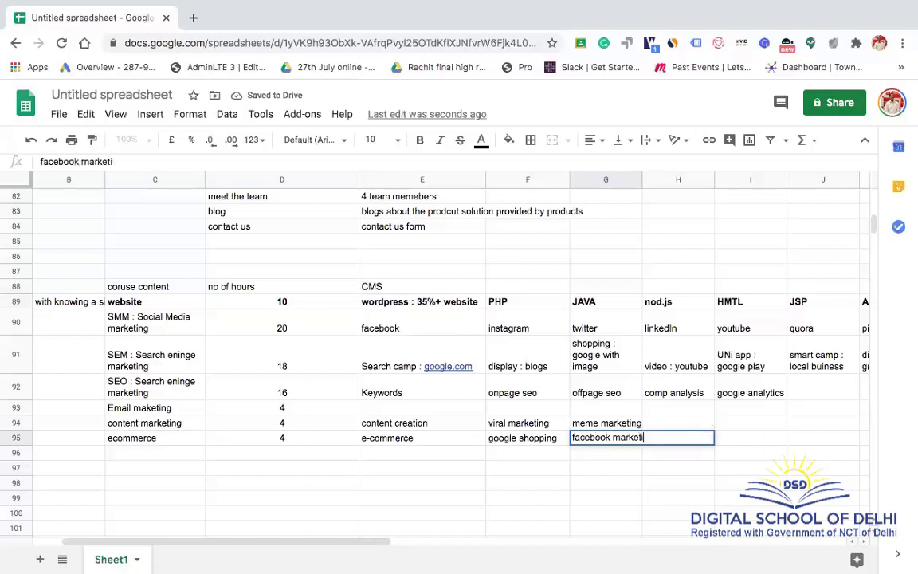
{"action": "key", "text": "BackSpace"}
{"action": "key", "text": "BackSpace"}
{"action": "key", "text": "BackSpace"}
{"action": "key", "text": "BackSpace"}
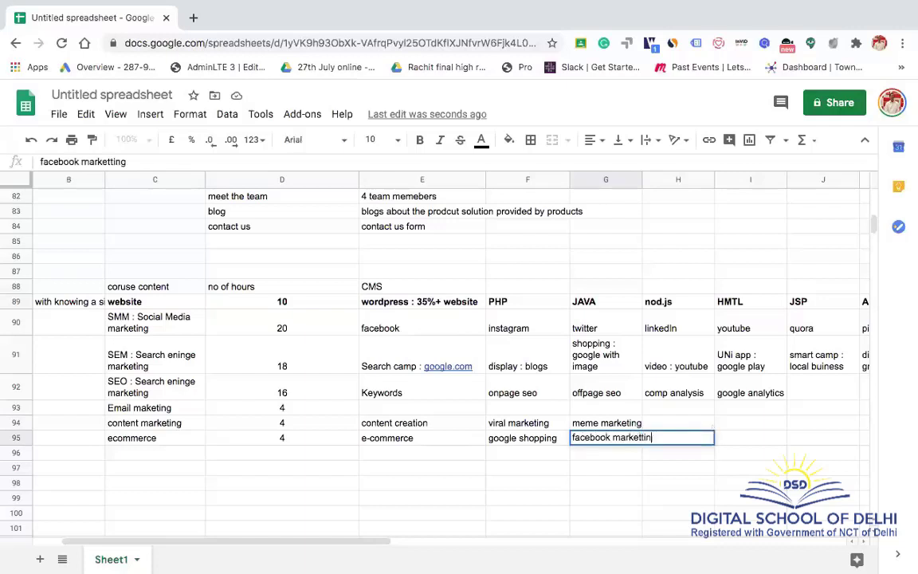
{"action": "type", "text": "place and cat"}
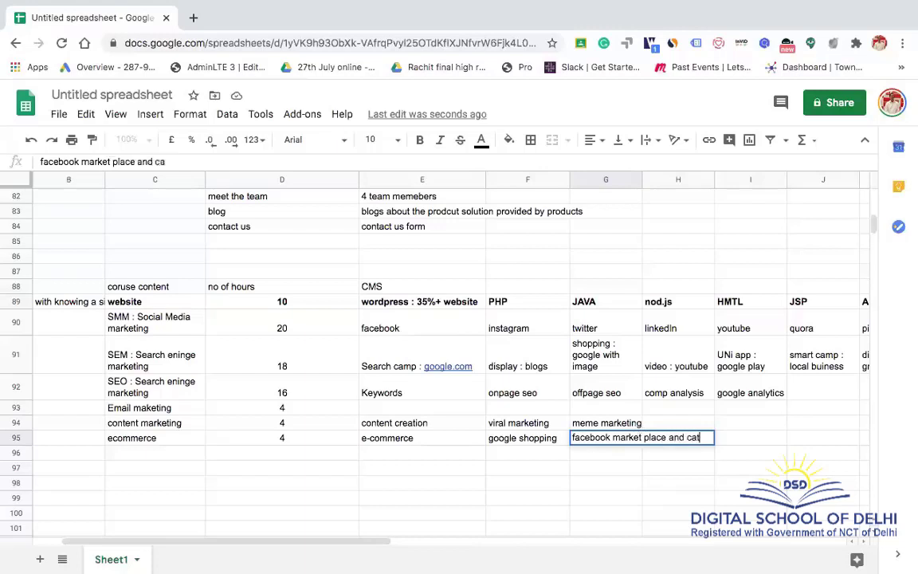
{"action": "type", "text": "agloge ads"}
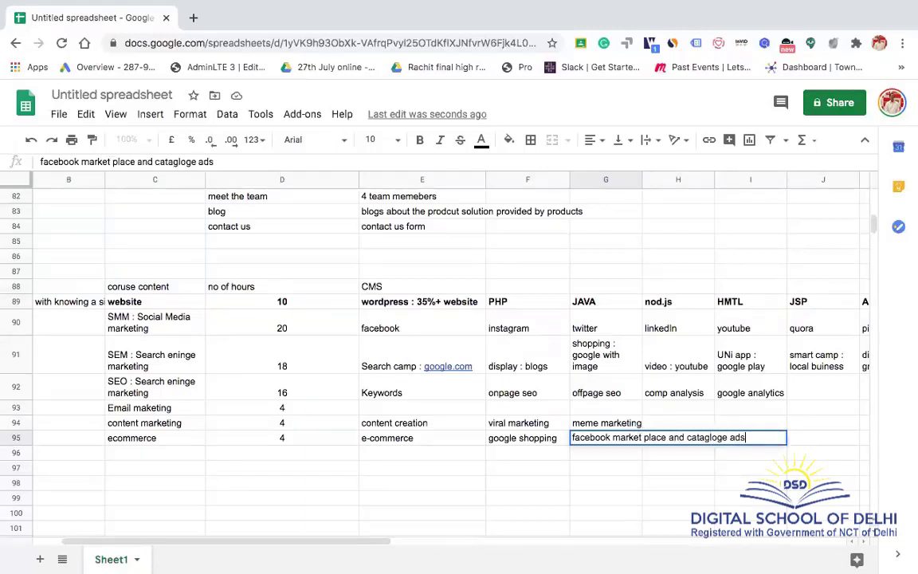
{"action": "key", "text": "Return"}
{"action": "left_click", "coordinate": [606, 438]}
- Add the course topic "Lead gen" in cell C96
{"action": "left_click", "coordinate": [281, 438]}
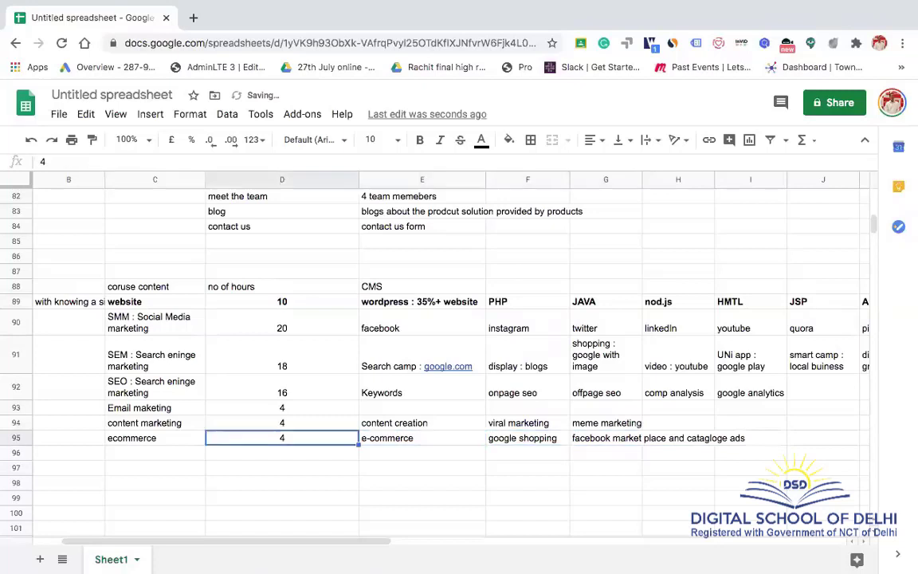
{"action": "left_click", "coordinate": [154, 438]}
{"action": "left_click", "coordinate": [155, 453]}
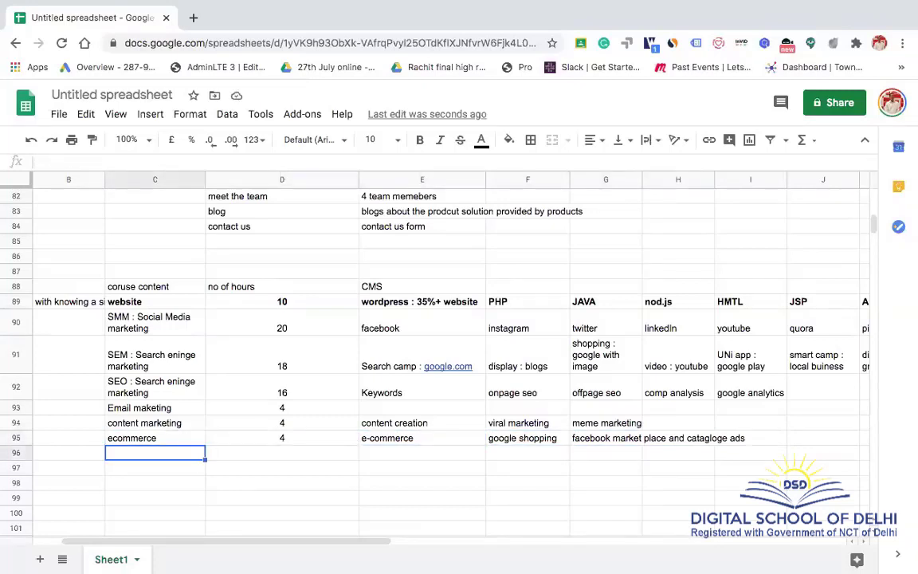
{"action": "type", "text": "Lead gen"}
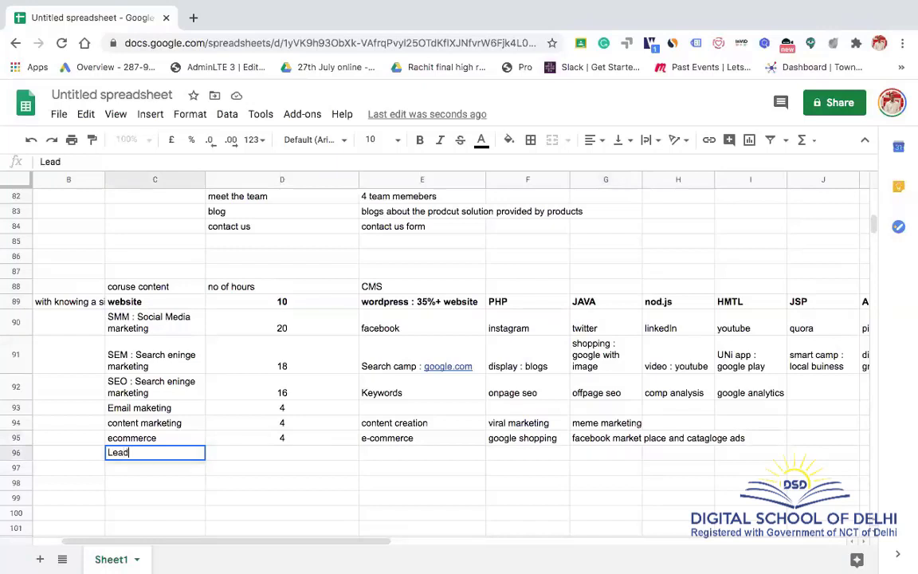
{"action": "key", "text": "Return"}
- Review the course topics in column C from the SMM row down to the Lead gen row
{"action": "key", "text": "Up"}
{"action": "key", "text": "Up"}
{"action": "key", "text": "Up"}
{"action": "key", "text": "Up"}
{"action": "key", "text": "Up"}
{"action": "key", "text": "Up"}
{"action": "key", "text": "Up"}
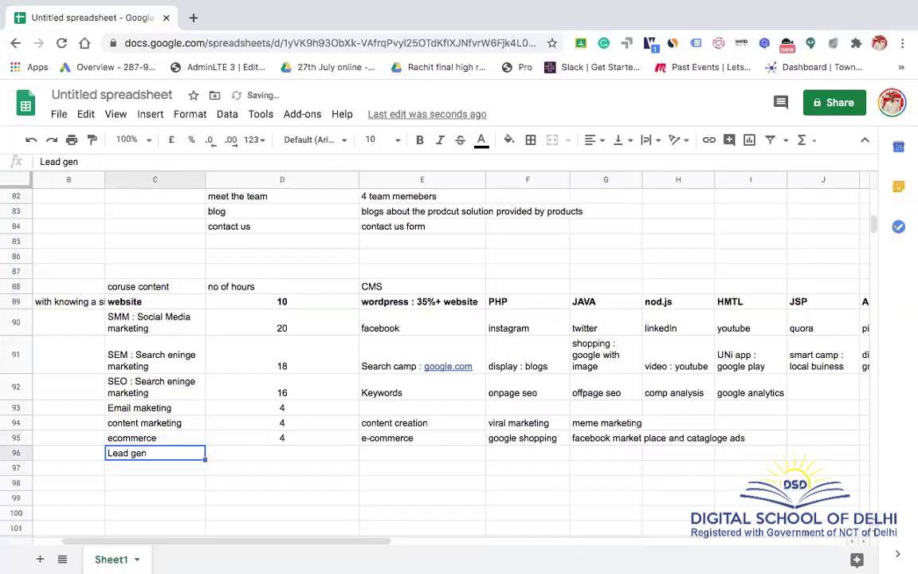
{"action": "key", "text": "shift+Down"}
{"action": "key", "text": "shift+Down"}
{"action": "key", "text": "shift+Down"}
{"action": "key", "text": "shift+Down"}
{"action": "key", "text": "shift+Down"}
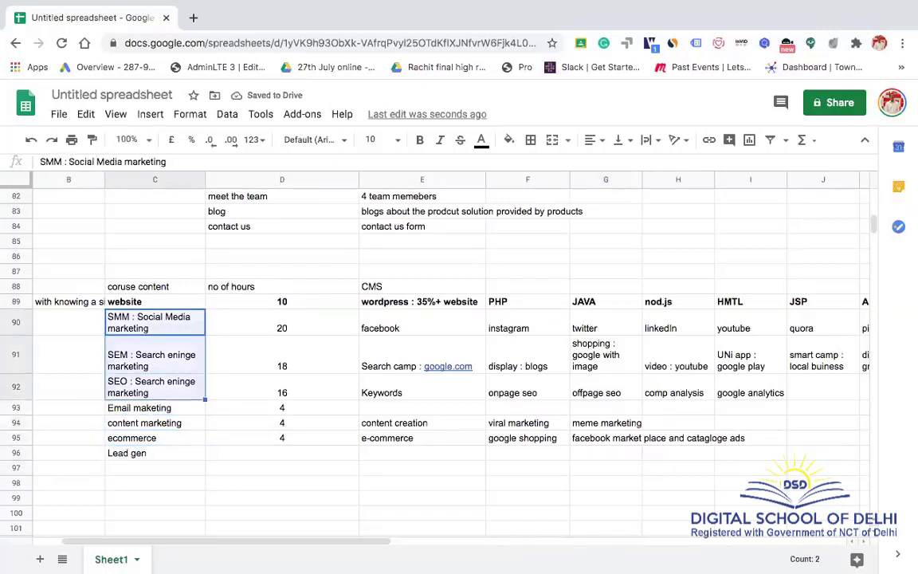
{"action": "key", "text": "Down"}
{"action": "key", "text": "Down"}
{"action": "key", "text": "Down"}
{"action": "key", "text": "Down"}
{"action": "key", "text": "Down"}
{"action": "key", "text": "Down"}
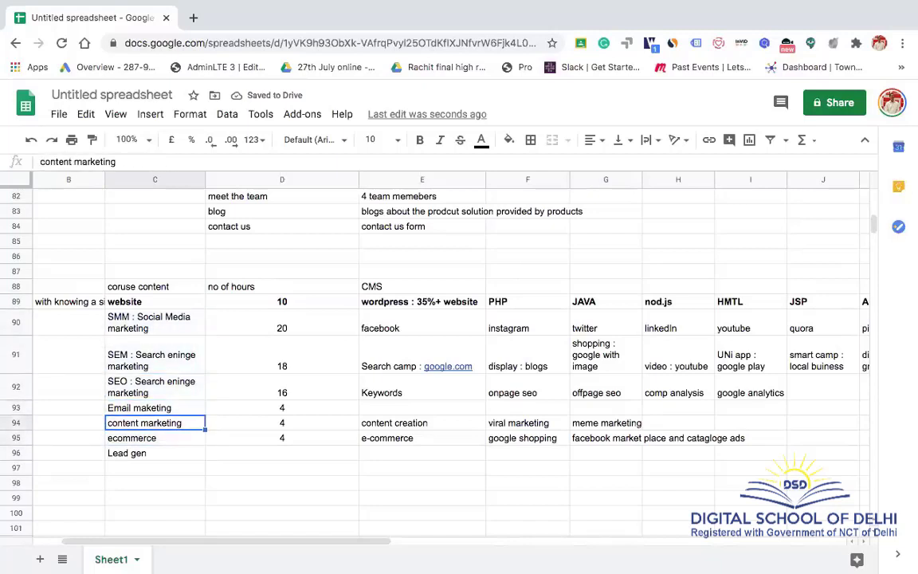
- Enter 2 hours for the Lead gen topic in cell D96
{"action": "key", "text": "Right"}
{"action": "type", "text": "2"}
{"action": "key", "text": "Return"}
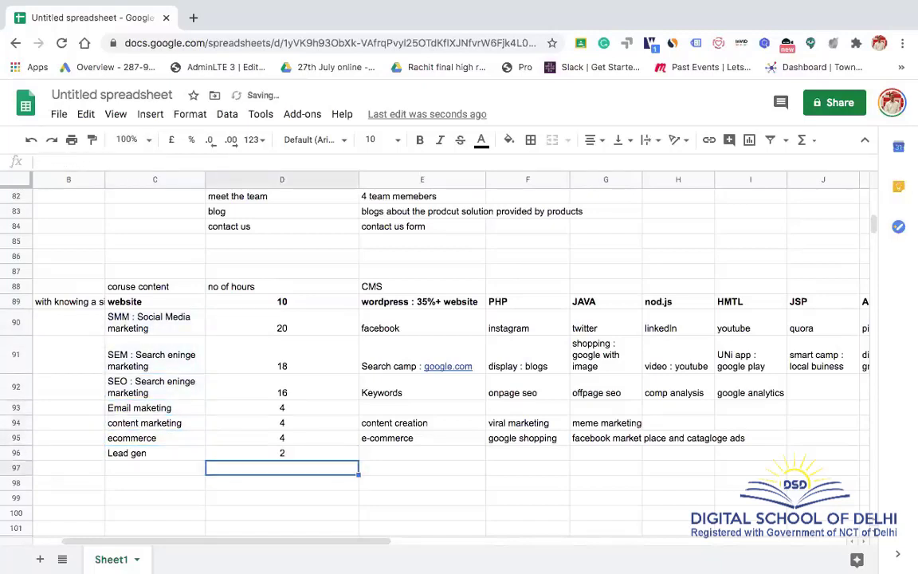
{"action": "key", "text": "Up"}
{"action": "key", "text": "Right"}
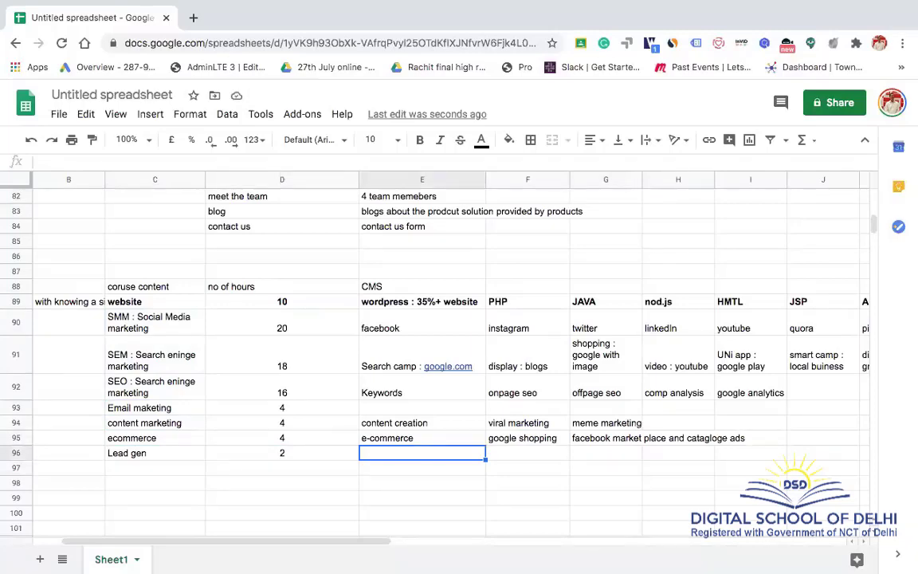
- Add the course topic "DMS : Digital Marketing stategies" in cell C97
{"action": "left_click", "coordinate": [155, 468]}
{"action": "type", "text": "Dig"}
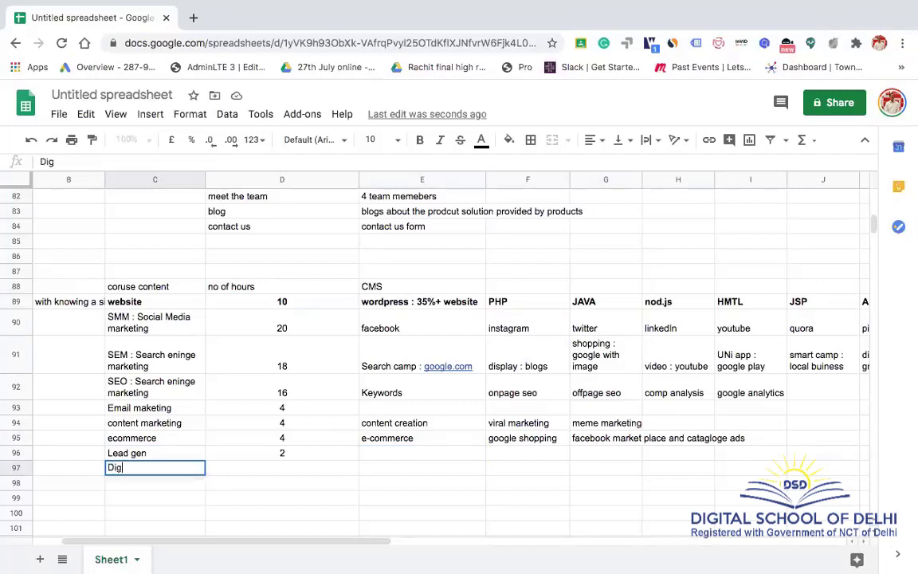
{"action": "key", "text": "BackSpace"}
{"action": "key", "text": "BackSpace"}
{"action": "type", "text": "MS"}
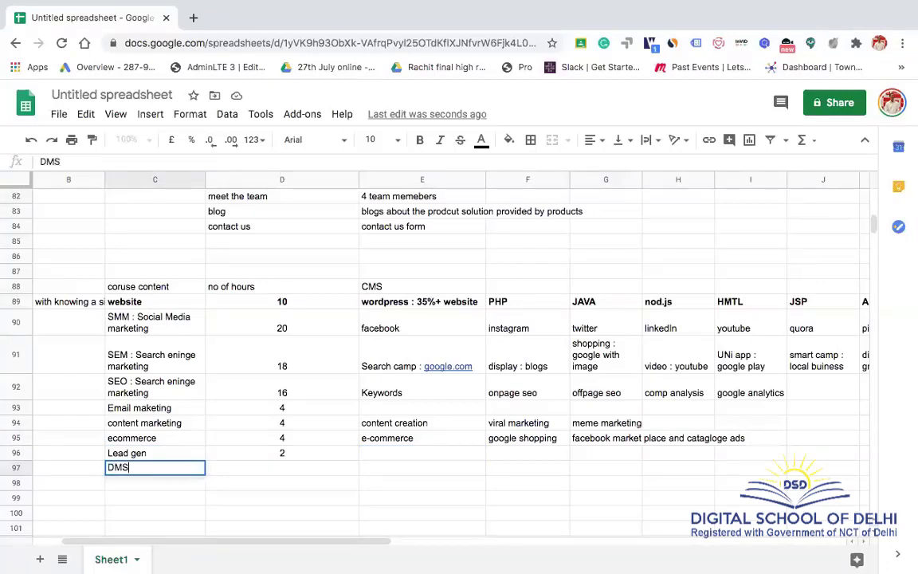
{"action": "key", "text": "Tab"}
{"action": "key", "text": "shift+Tab"}
{"action": "key", "text": "Return"}
{"action": "type", "text": ": Digital Markeitng"}
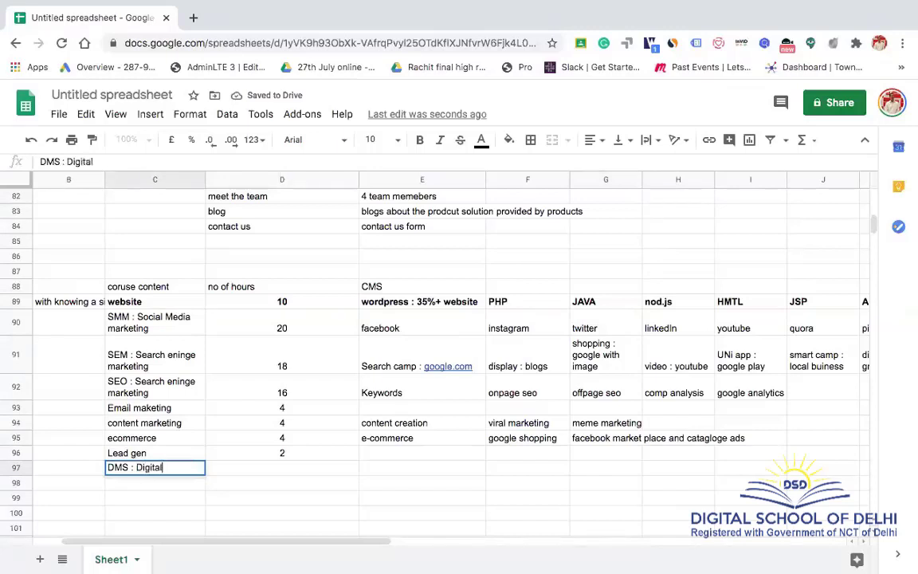
{"action": "key", "text": "BackSpace"}
{"action": "key", "text": "BackSpace"}
{"action": "key", "text": "BackSpace"}
{"action": "key", "text": "BackSpace"}
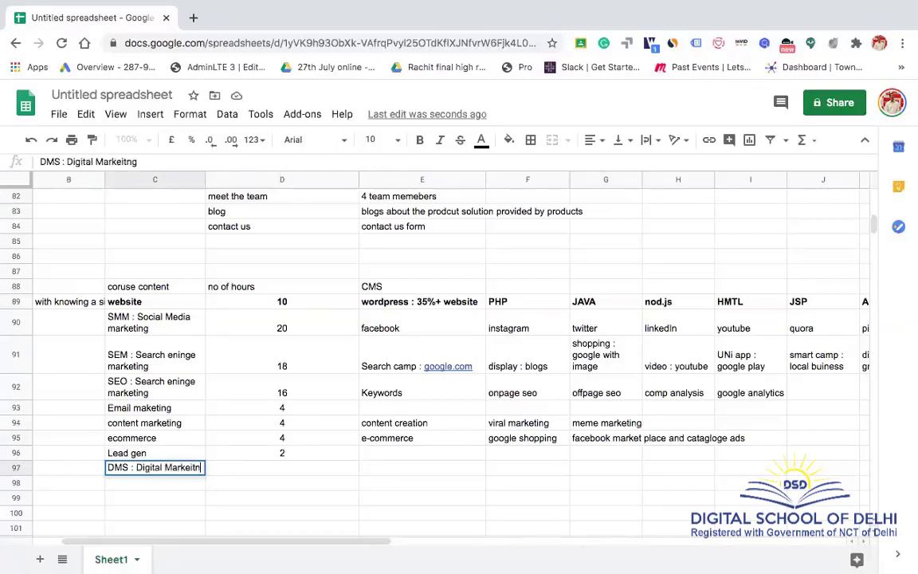
{"action": "type", "text": "ting state"}
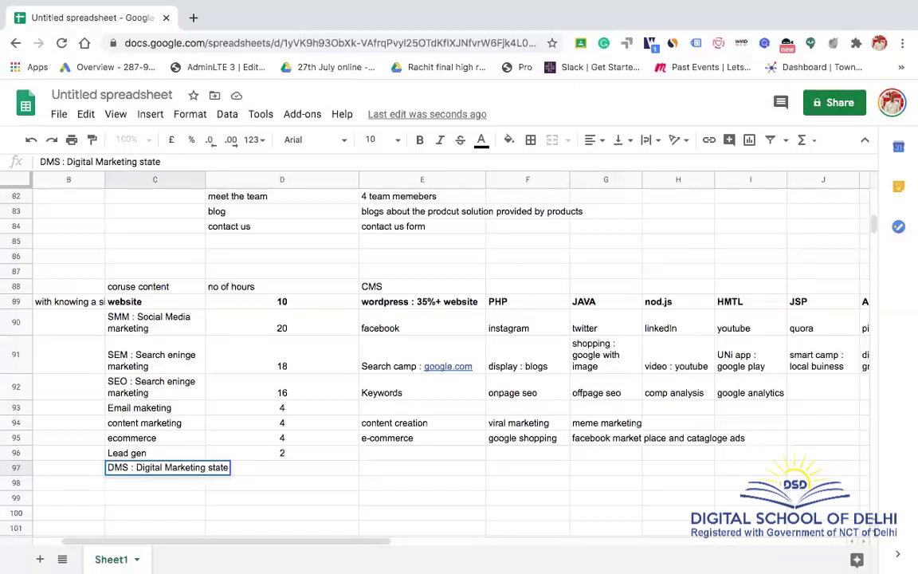
{"action": "type", "text": "gies"}
{"action": "key", "text": "Return"}
- Enter 4 hours for the DMS topic in cell D97
{"action": "left_click", "coordinate": [281, 473]}
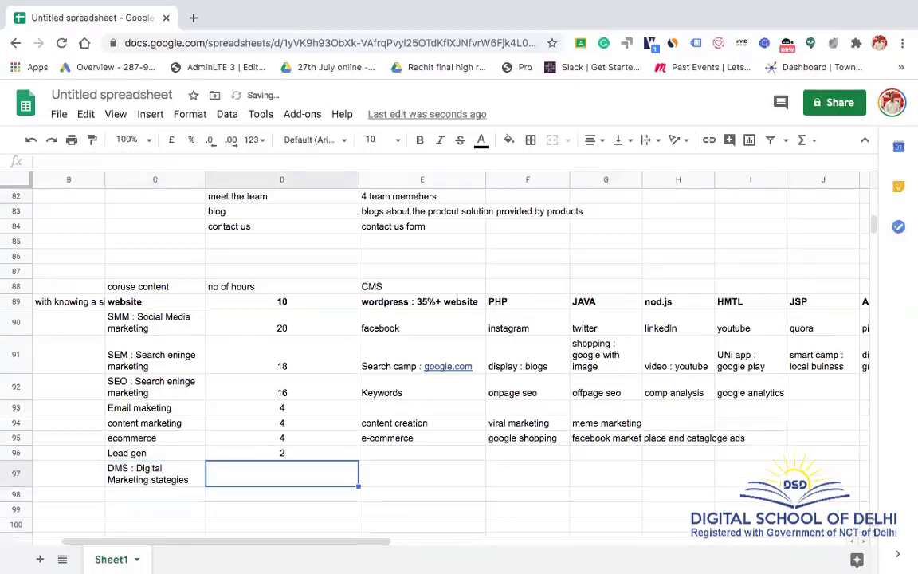
{"action": "type", "text": "4"}
{"action": "key", "text": "Tab"}
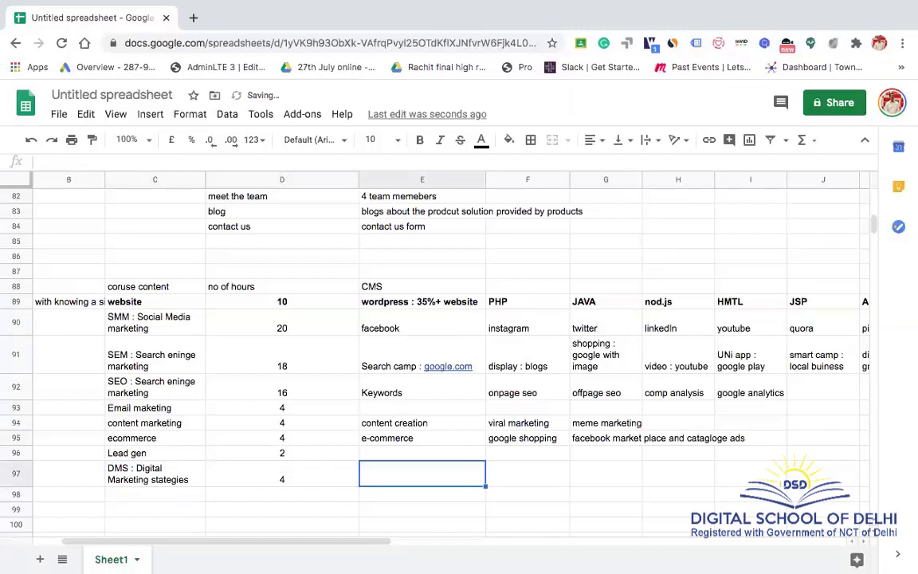
- Enter the DMS subtopics "proposal | ppt client | email | Sales funnel | ROI graph | Digital SWOT" in cell E97
{"action": "type", "text": "pro"}
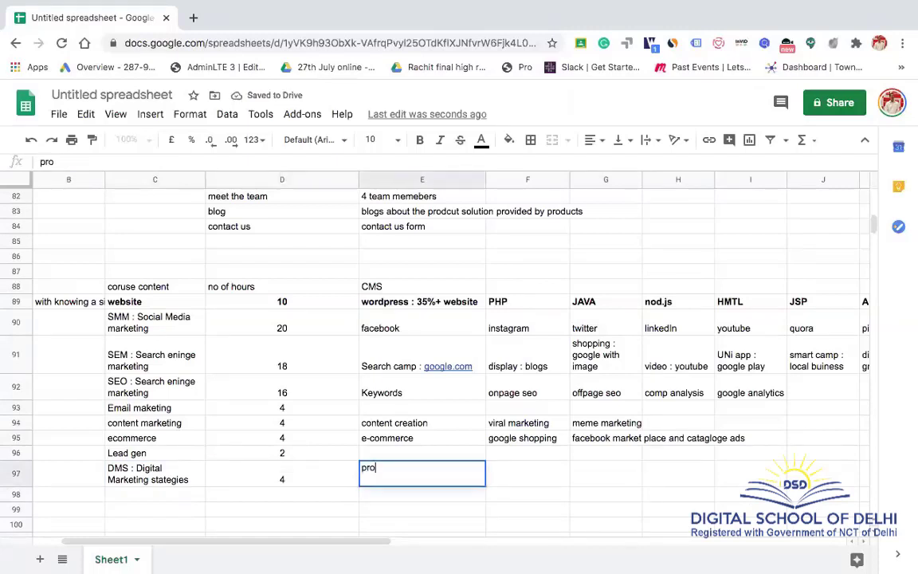
{"action": "type", "text": "posal | ppt"}
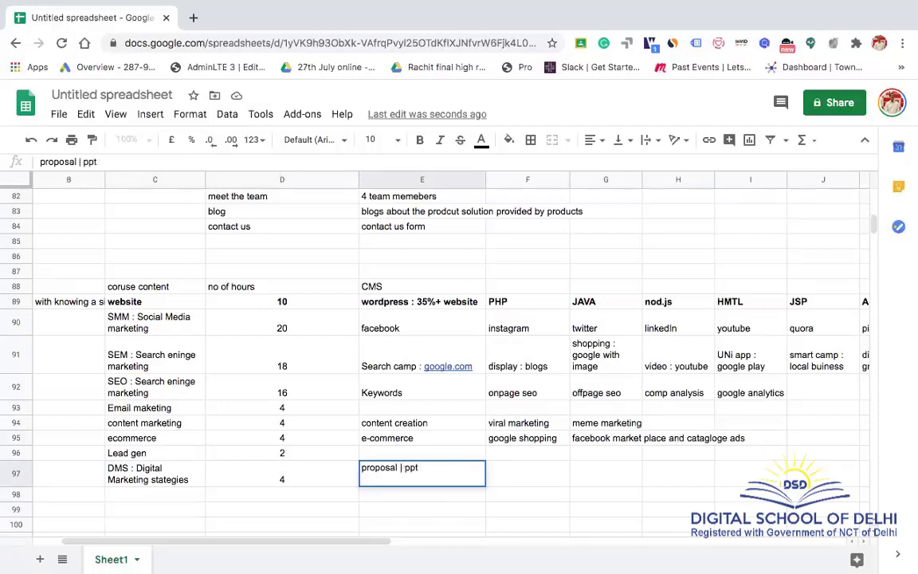
{"action": "type", "text": " client | email"}
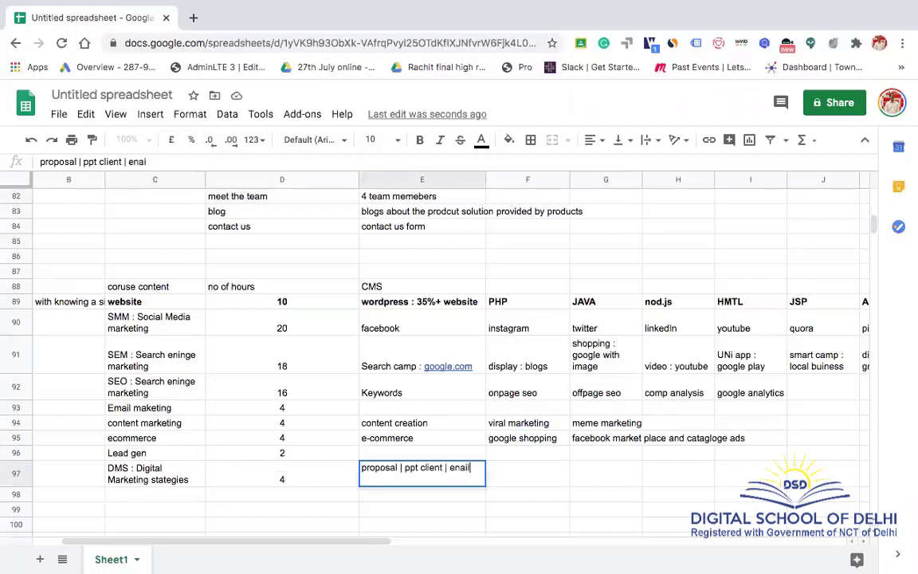
{"action": "key", "text": "BackSpace"}
{"action": "key", "text": "BackSpace"}
{"action": "key", "text": "BackSpace"}
{"action": "type", "text": "mail | "}
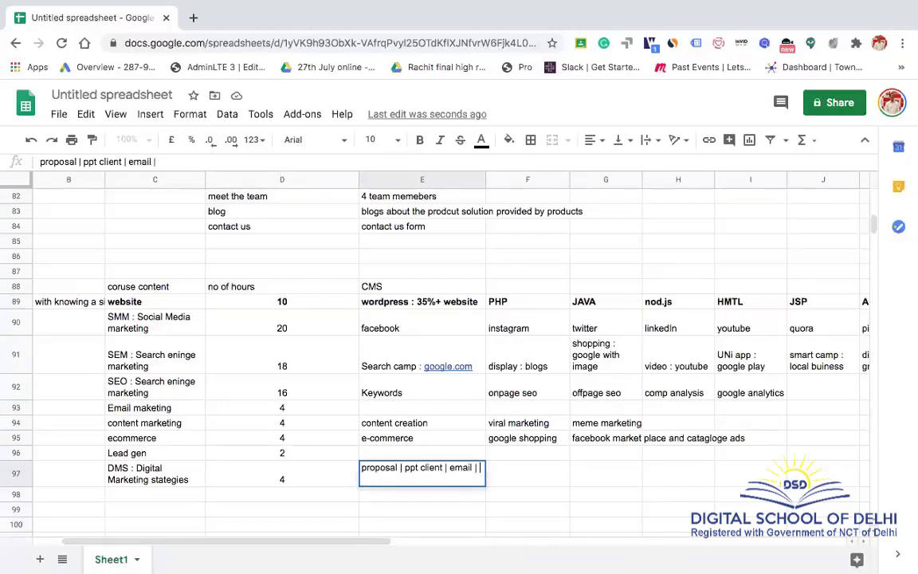
{"action": "type", "text": "Sales funnel"}
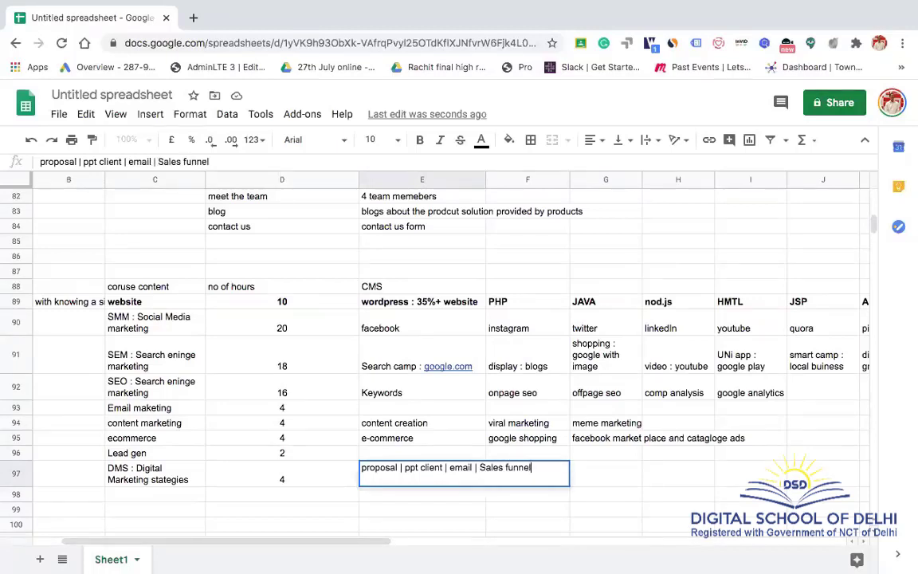
{"action": "type", "text": " | ROI gra"}
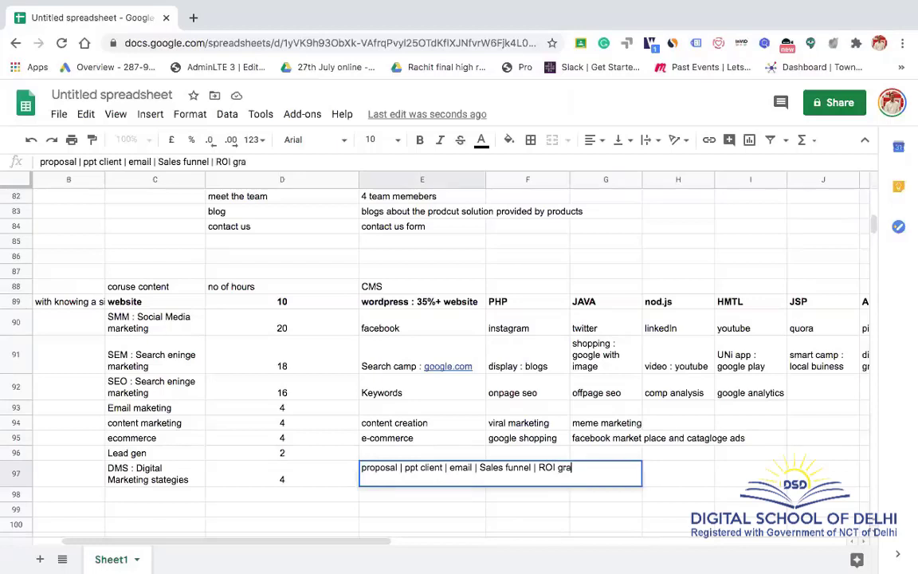
{"action": "type", "text": "ph | Digital SWOT"}
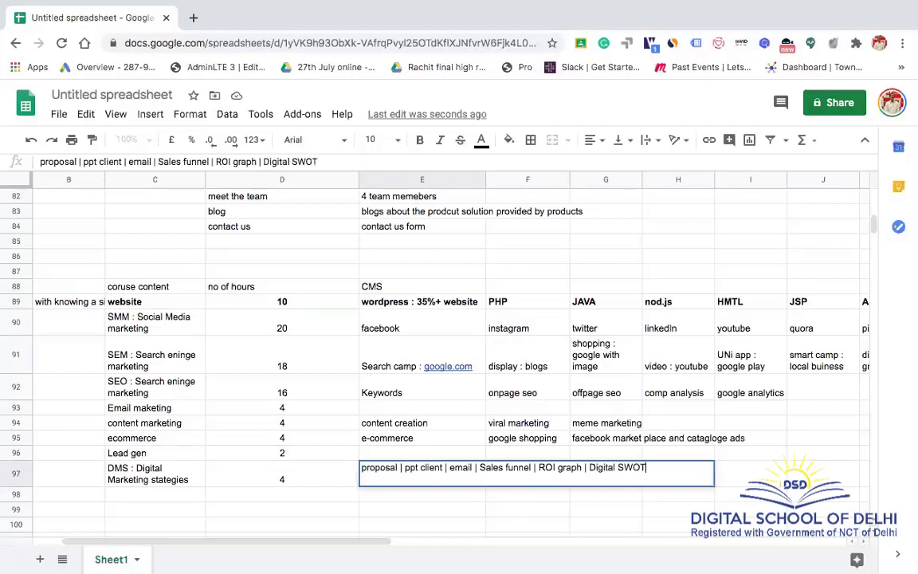
{"action": "key", "text": "Return"}
{"action": "key", "text": "Up"}
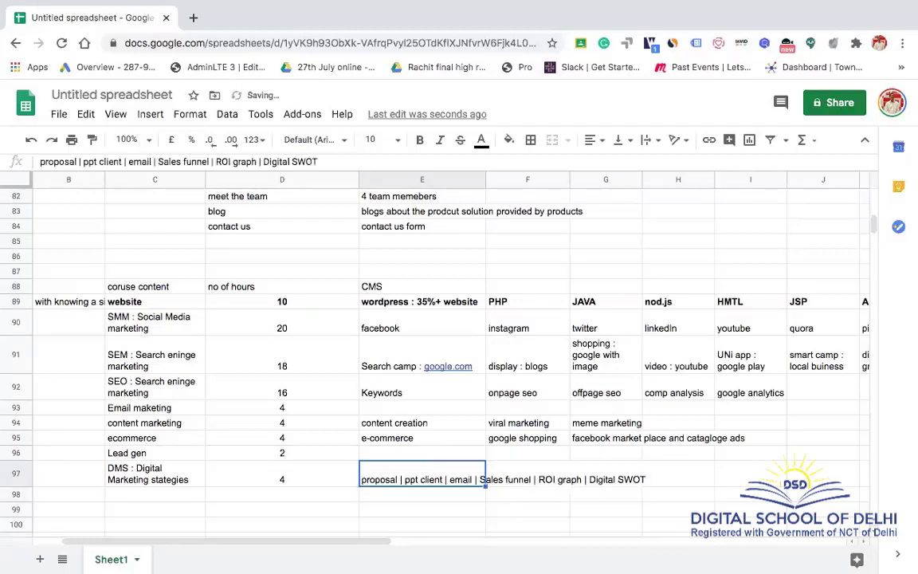
{"action": "key", "text": "Left"}
{"action": "key", "text": "Down"}
{"action": "key", "text": "Up"}
{"action": "key", "text": "Left"}
{"action": "key", "text": "Down"}
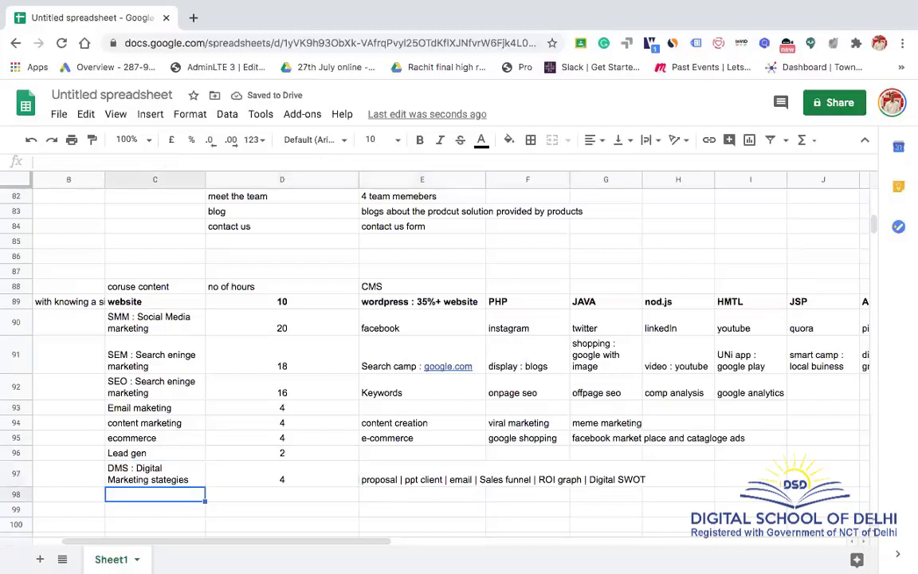
{"action": "key", "text": "Up"}
{"action": "key", "text": "Right"}
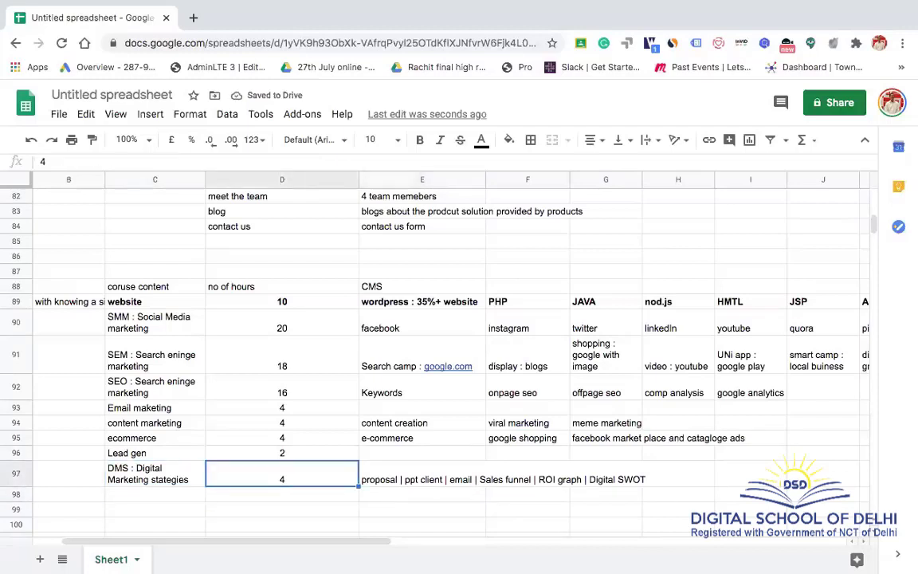
{"action": "key", "text": "Right"}
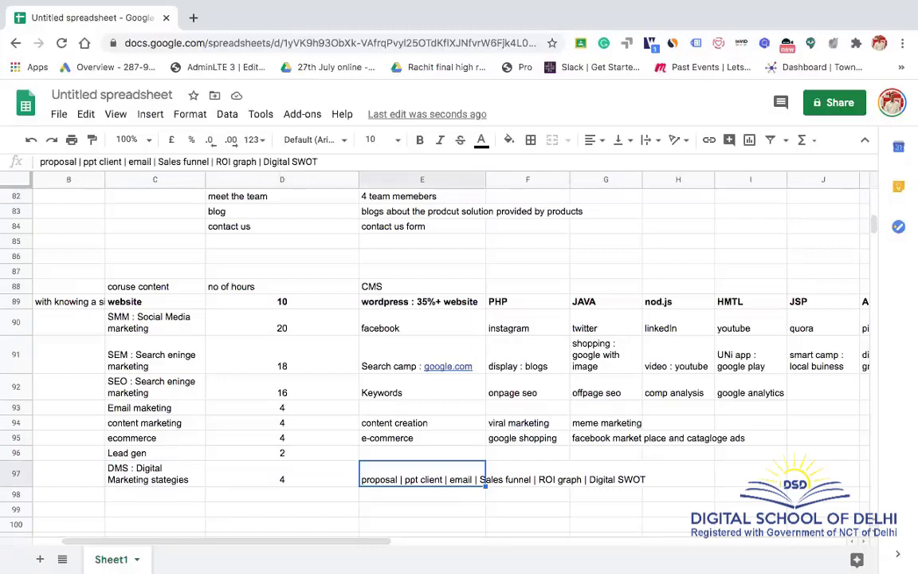
{"action": "key", "text": "Up"}
{"action": "key", "text": "Left"}
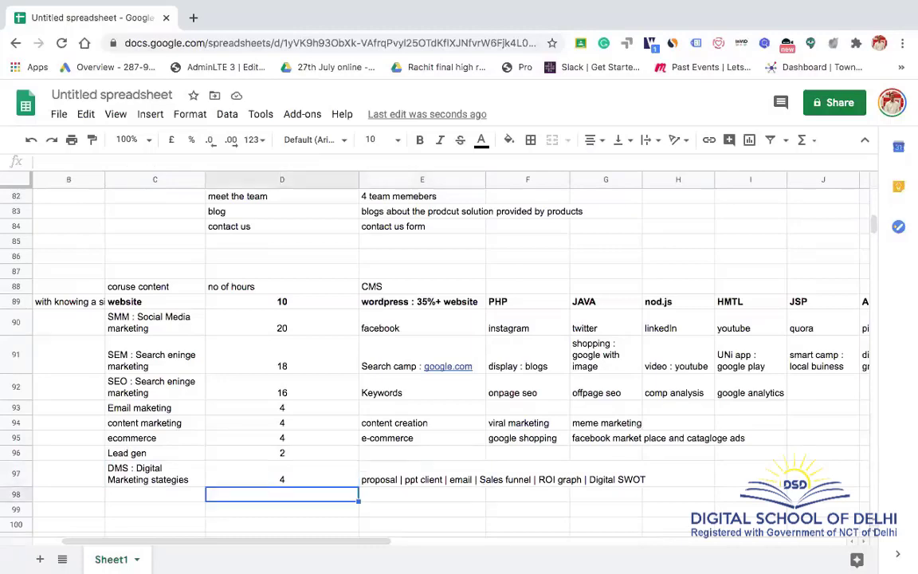
- Go back over the listed course topics in column C, starting from SMM
{"action": "key", "text": "Left"}
{"action": "key", "text": "Up"}
{"action": "key", "text": "Up"}
{"action": "key", "text": "Up"}
{"action": "key", "text": "Up"}
{"action": "key", "text": "Up"}
{"action": "key", "text": "Up"}
{"action": "key", "text": "Up"}
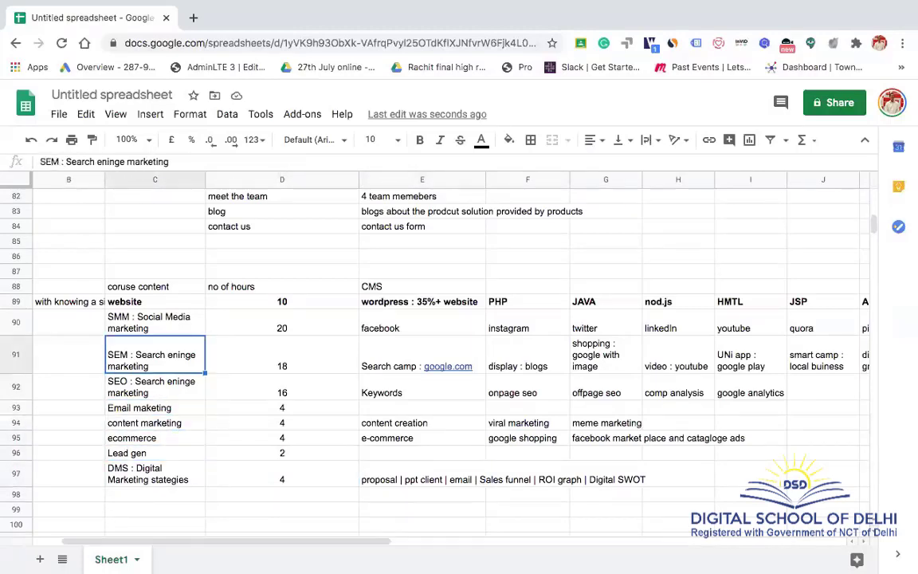
{"action": "key", "text": "Down"}
{"action": "key", "text": "shift+Down"}
{"action": "key", "text": "shift+Down"}
{"action": "key", "text": "shift+Down"}
{"action": "key", "text": "shift+Down"}
{"action": "key", "text": "shift+Down"}
{"action": "key", "text": "shift+Down"}
{"action": "key", "text": "shift+Down"}
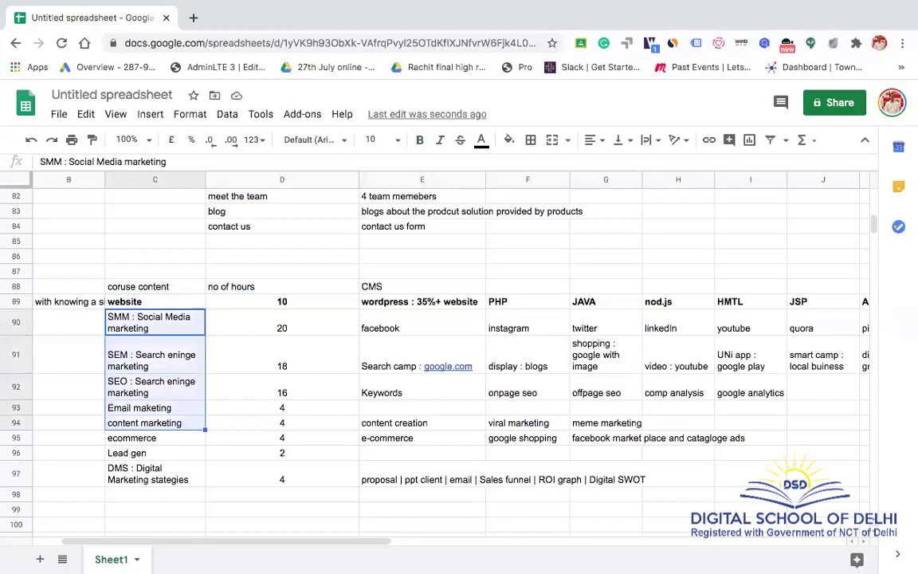
{"action": "key", "text": "Down"}
{"action": "key", "text": "Down"}
{"action": "key", "text": "Down"}
{"action": "key", "text": "Down"}
{"action": "key", "text": "Down"}
{"action": "key", "text": "Down"}
{"action": "key", "text": "Down"}
{"action": "key", "text": "Down"}
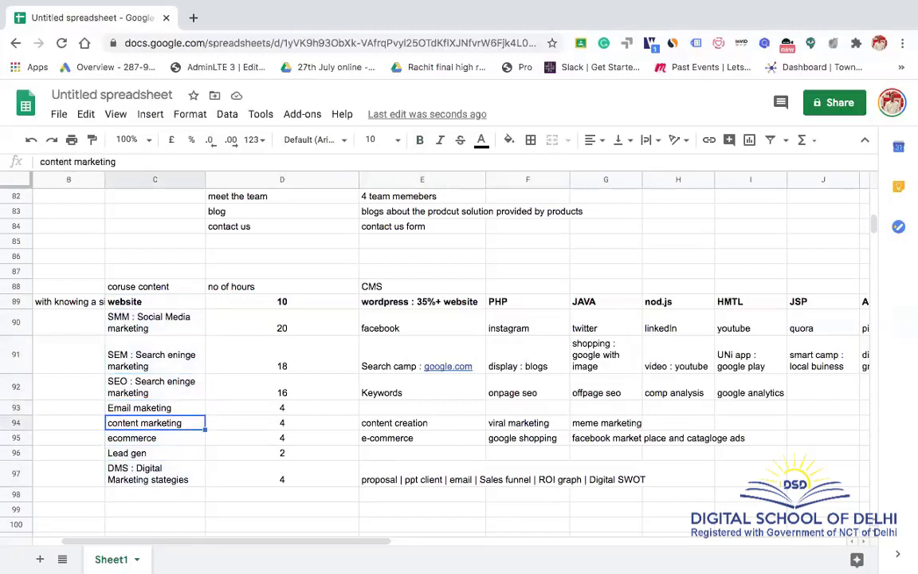
- Add the course topic "ORM" in cell C99 with 3 hours in cell D99
{"action": "key", "text": "Down"}
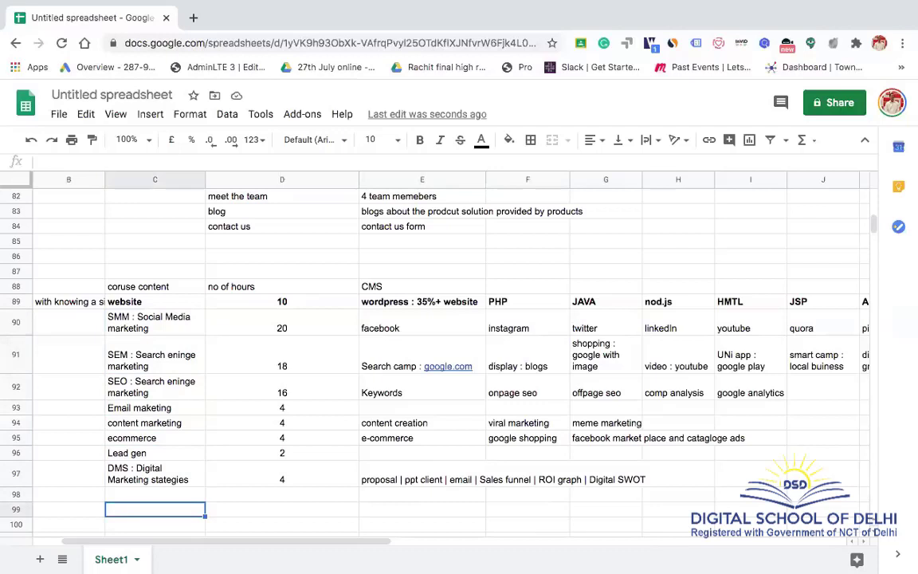
{"action": "type", "text": "ORM"}
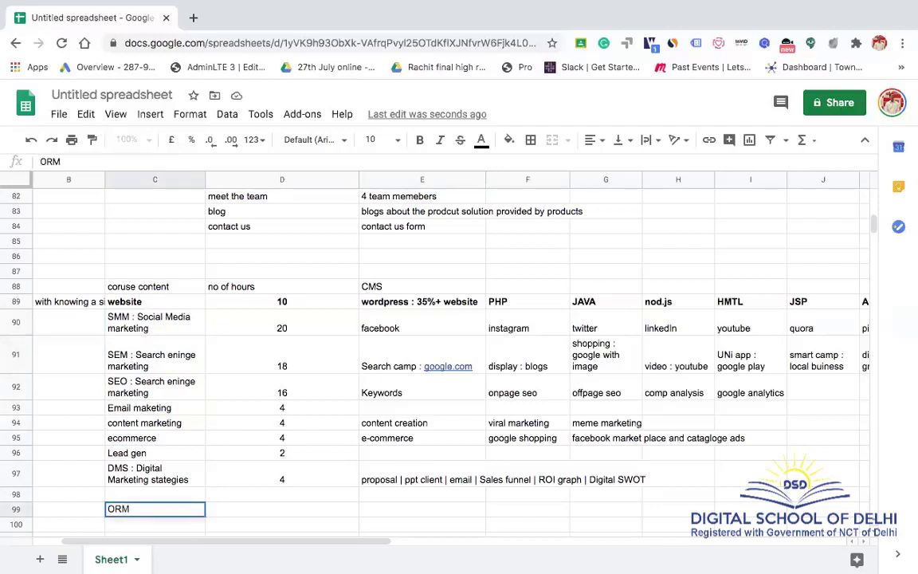
{"action": "key", "text": "Tab"}
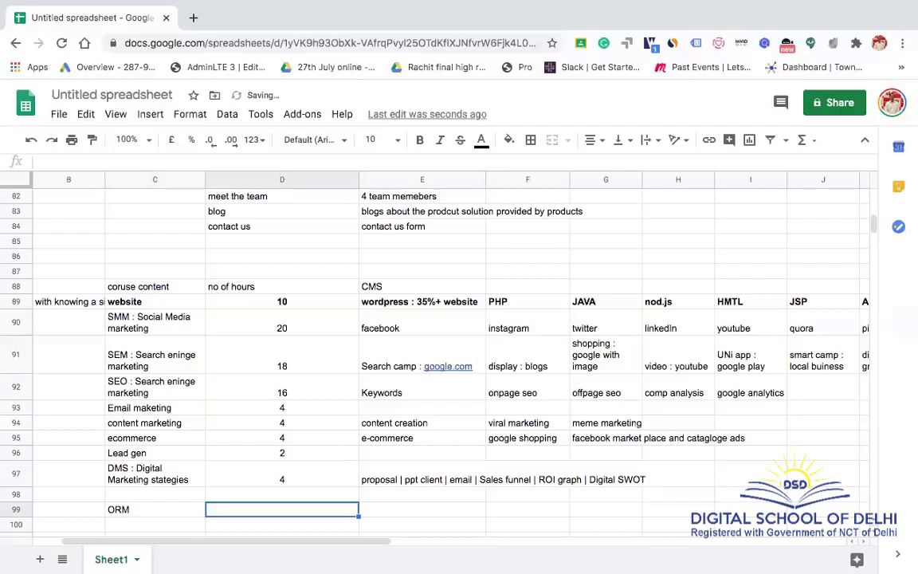
{"action": "type", "text": "3"}
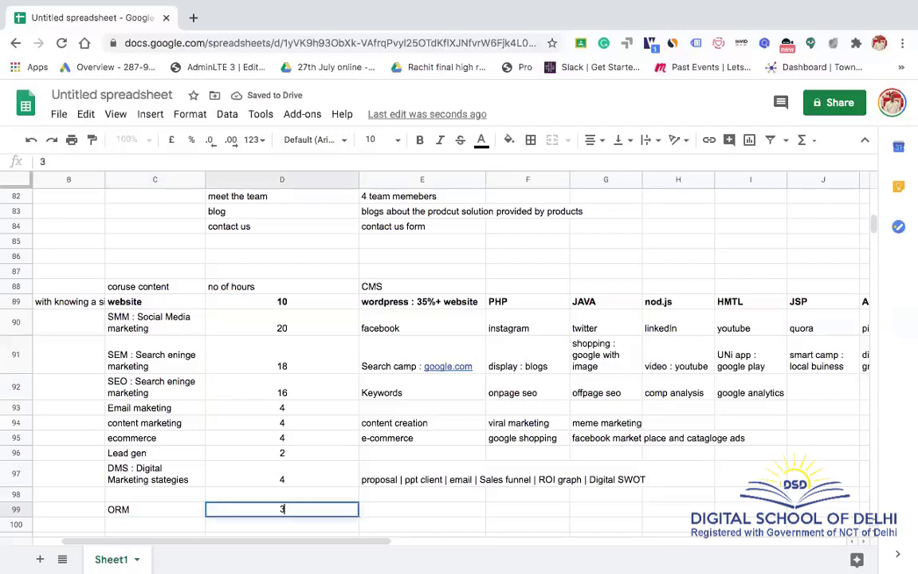
{"action": "key", "text": "Tab"}
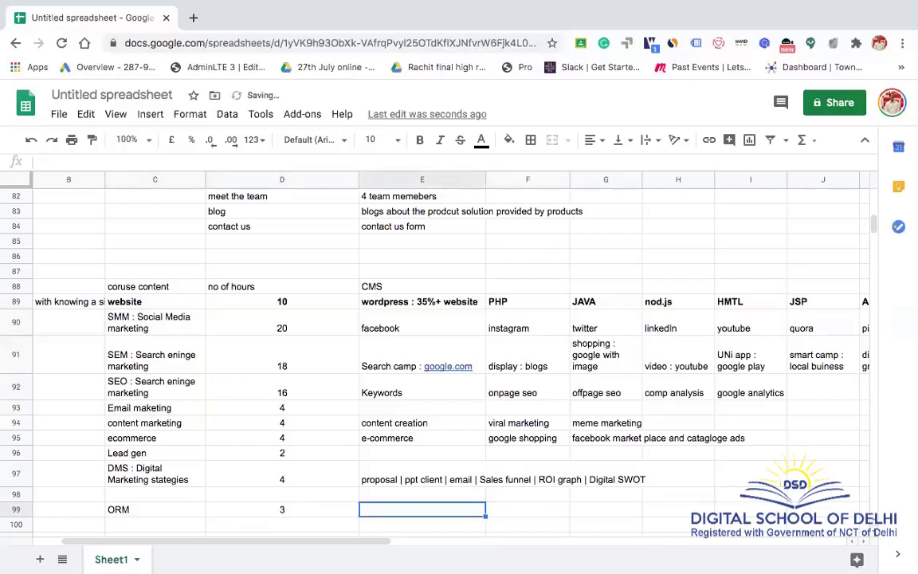
- Enter the ORM subtopic "3Ms" in cell E99
{"action": "type", "text": "3"}
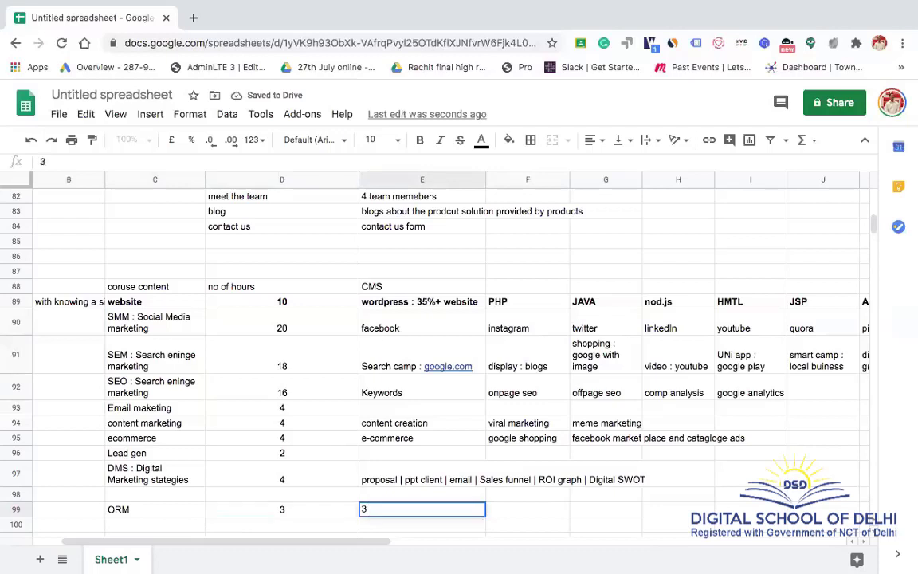
{"action": "type", "text": "M"}
{"action": "key", "text": "BackSpace"}
{"action": "type", "text": "Ms"}
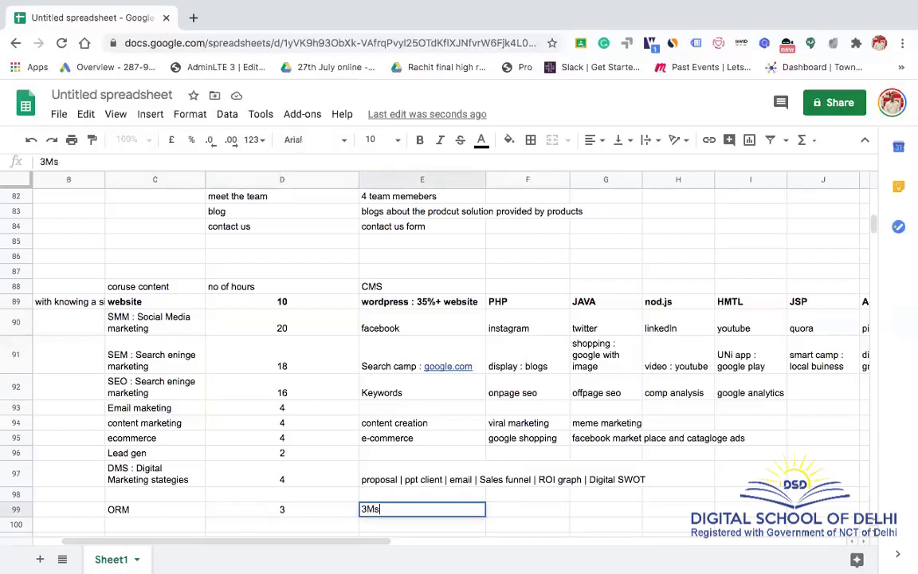
{"action": "key", "text": "Tab"}
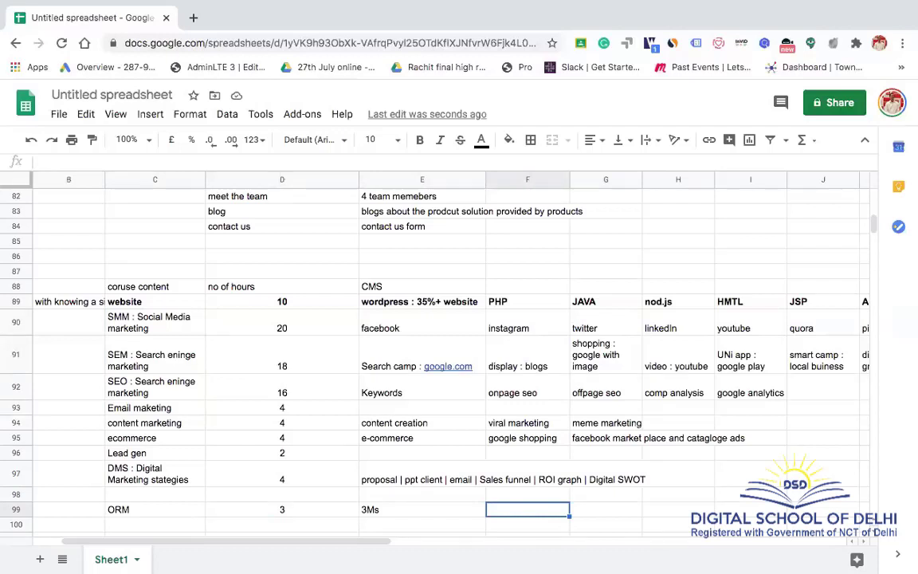
- Go back over the course topics in column C and select C89:C97 to count the topics from website to DMS
{"action": "left_click", "coordinate": [155, 510]}
{"action": "left_click", "coordinate": [282, 510]}
{"action": "left_click", "coordinate": [155, 509]}
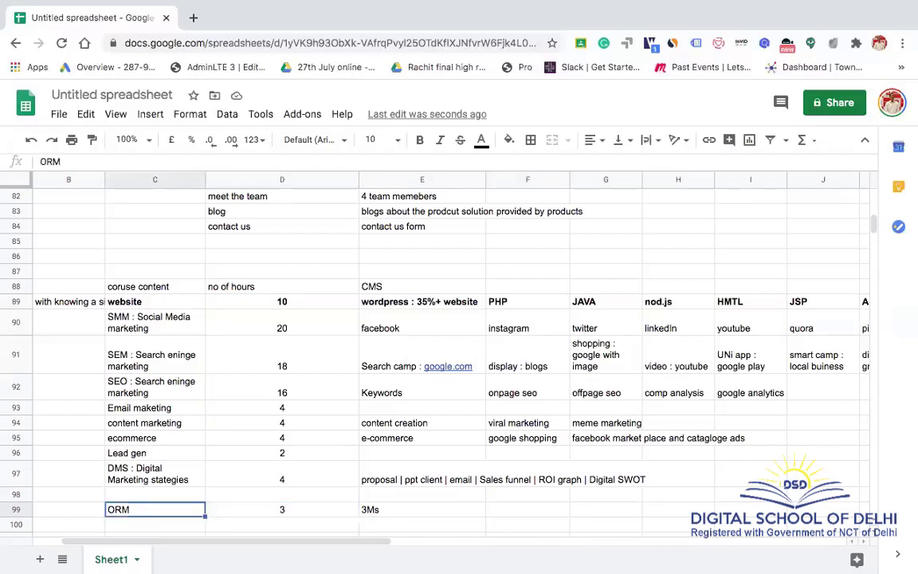
{"action": "left_click", "coordinate": [154, 494]}
{"action": "key", "text": "Down"}
{"action": "key", "text": "Up"}
{"action": "key", "text": "Up"}
{"action": "key", "text": "Up"}
{"action": "key", "text": "Up"}
{"action": "key", "text": "Up"}
{"action": "key", "text": "Up"}
{"action": "key", "text": "Up"}
{"action": "key", "text": "Up"}
{"action": "key", "text": "Up"}
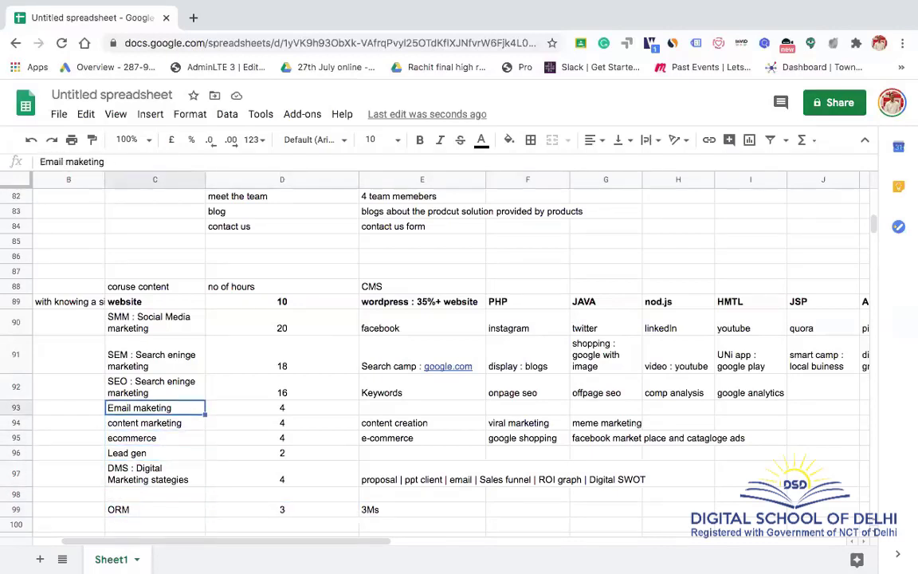
{"action": "key", "text": "Up"}
{"action": "key", "text": "shift+Down"}
{"action": "key", "text": "shift+Down"}
{"action": "key", "text": "shift+Down"}
{"action": "key", "text": "shift+Down"}
{"action": "key", "text": "shift+Down"}
{"action": "key", "text": "shift+Down"}
{"action": "key", "text": "shift+Down"}
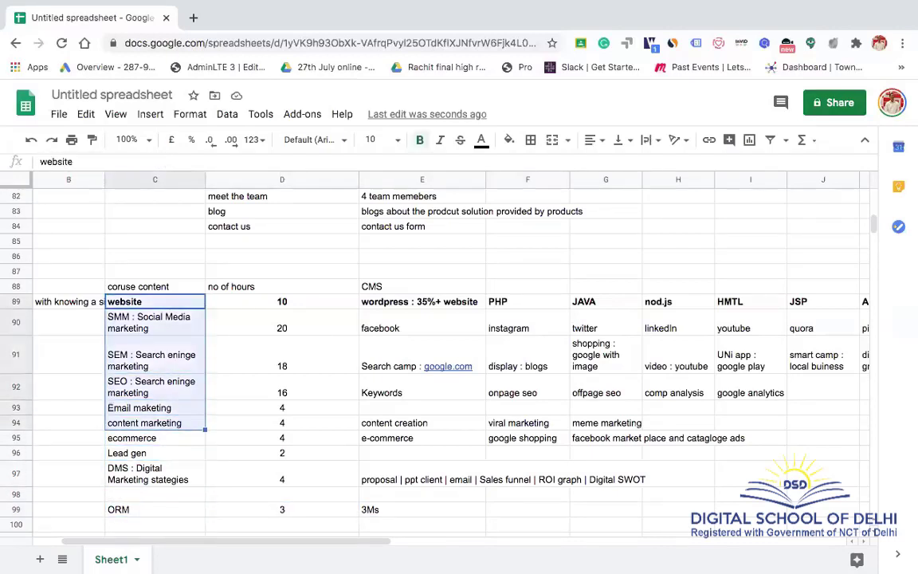
{"action": "key", "text": "shift+Down"}
{"action": "key", "text": "Down"}
{"action": "key", "text": "Down"}
{"action": "key", "text": "Down"}
{"action": "key", "text": "Down"}
{"action": "key", "text": "Down"}
{"action": "key", "text": "Down"}
{"action": "key", "text": "Down"}
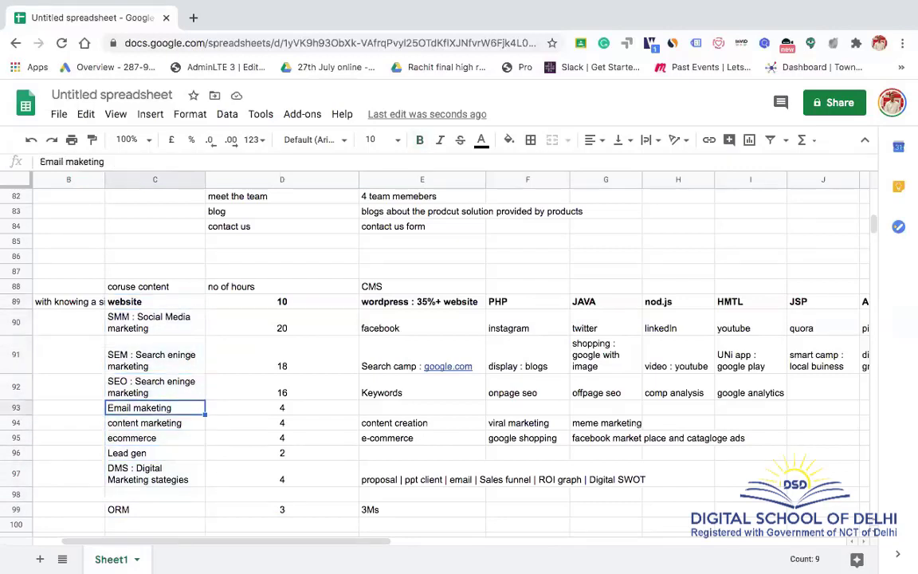
{"action": "key", "text": "Down"}
{"action": "key", "text": "Down"}
{"action": "key", "text": "Down"}
{"action": "key", "text": "Down"}
{"action": "key", "text": "Down"}
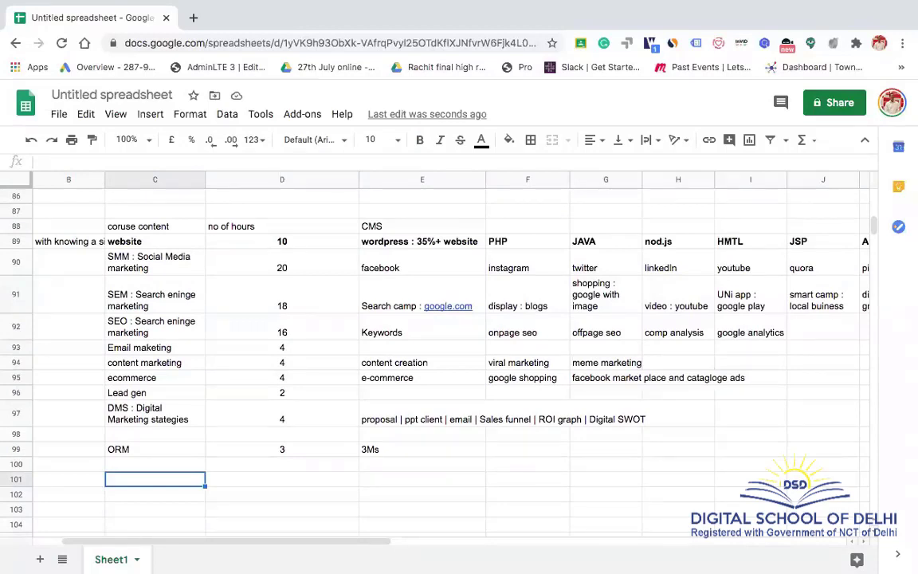
{"action": "type", "text": "Blog"}
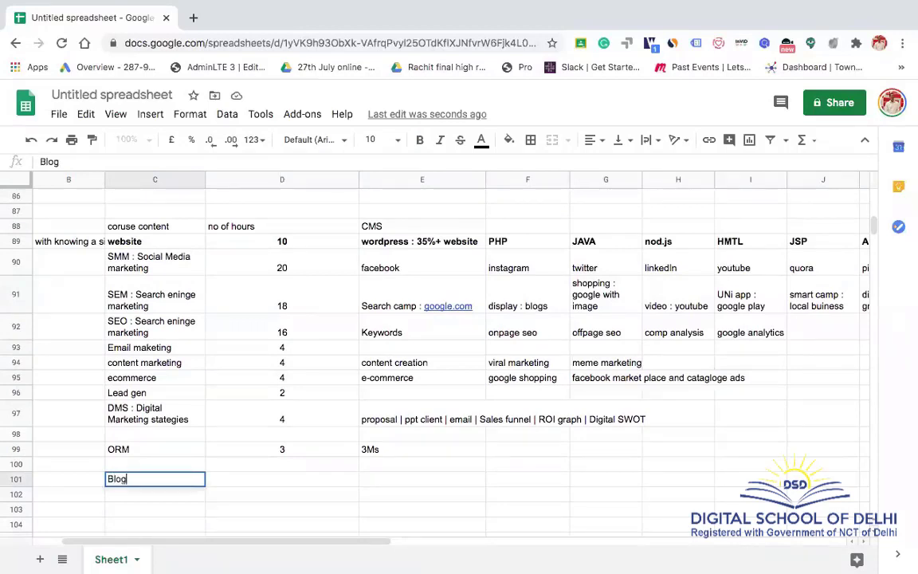
{"action": "key", "text": "BackSpace"}
{"action": "key", "text": "BackSpace"}
{"action": "key", "text": "BackSpace"}
{"action": "key", "text": "BackSpace"}
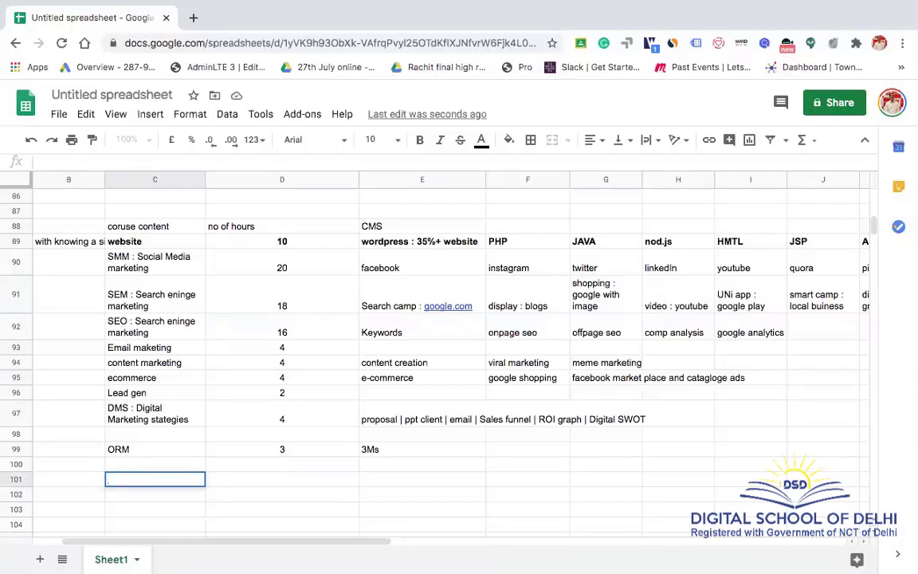
- Add the course topic "Google adsense blogging" in cell C101 with 4 hours in cell D101
{"action": "type", "text": "Google ad sense"}
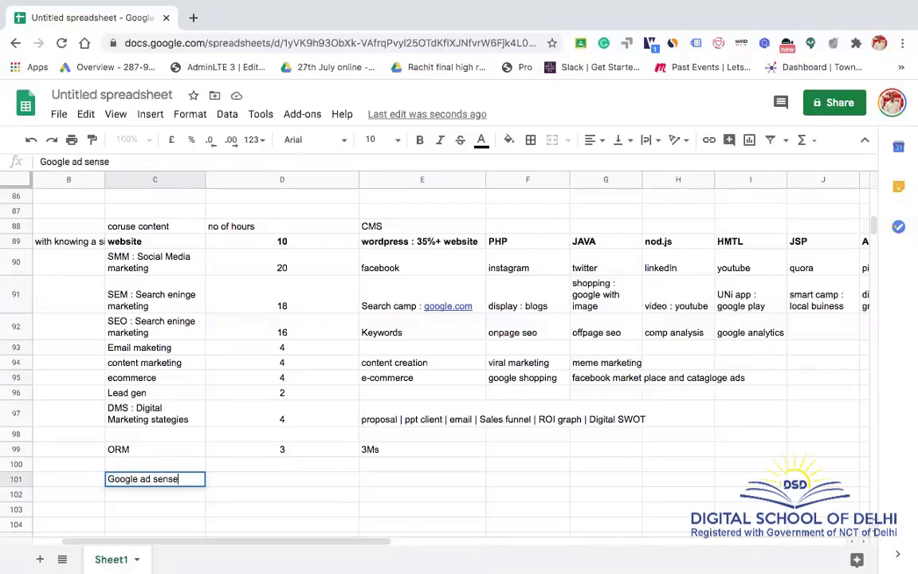
{"action": "key", "text": "BackSpace"}
{"action": "key", "text": "BackSpace"}
{"action": "key", "text": "BackSpace"}
{"action": "key", "text": "BackSpace"}
{"action": "key", "text": "BackSpace"}
{"action": "key", "text": "BackSpace"}
{"action": "type", "text": "sense blogggin"}
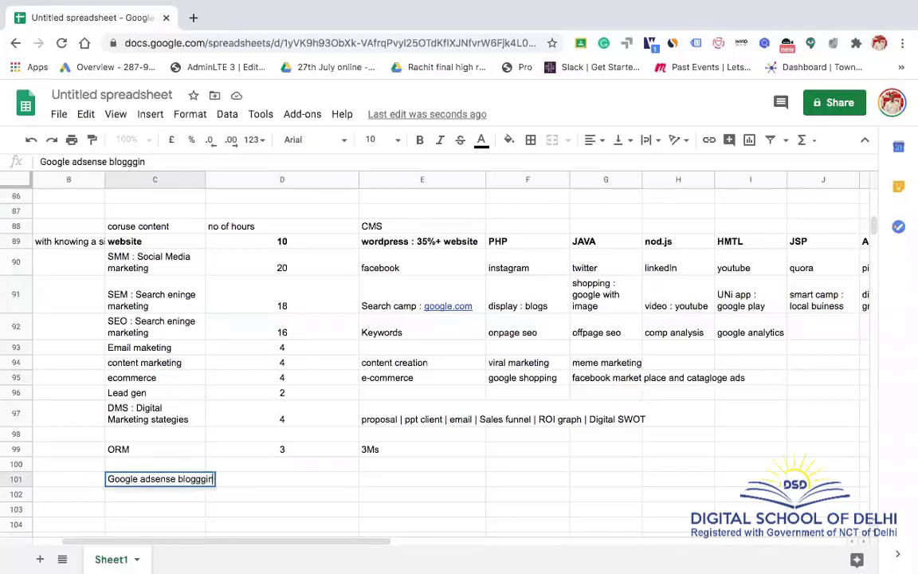
{"action": "key", "text": "BackSpace"}
{"action": "type", "text": "ing"}
{"action": "key", "text": "Return"}
{"action": "left_click", "coordinate": [282, 485]}
{"action": "type", "text": "4"}
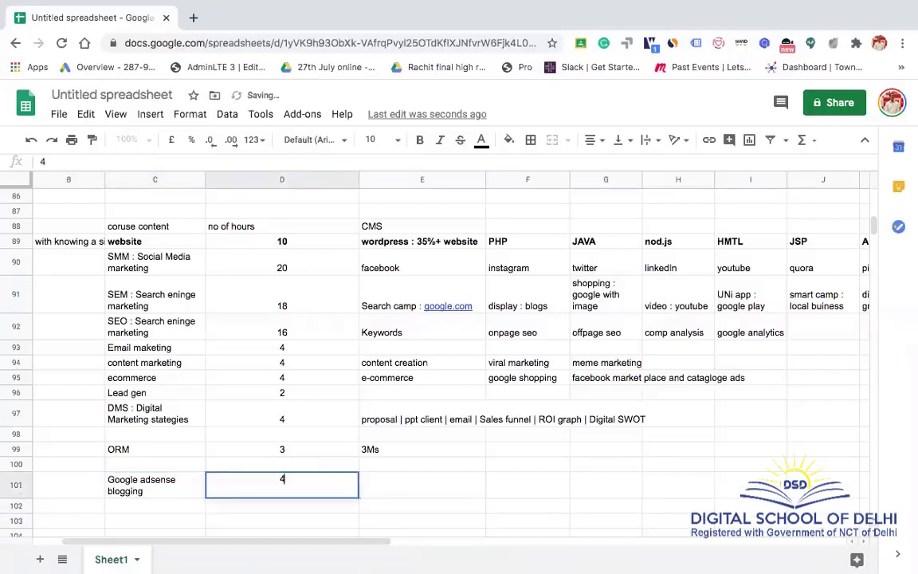
- Add the course topic "affiliates marketing" in cell C102 with 4 hours in cell D102
{"action": "left_click", "coordinate": [155, 505]}
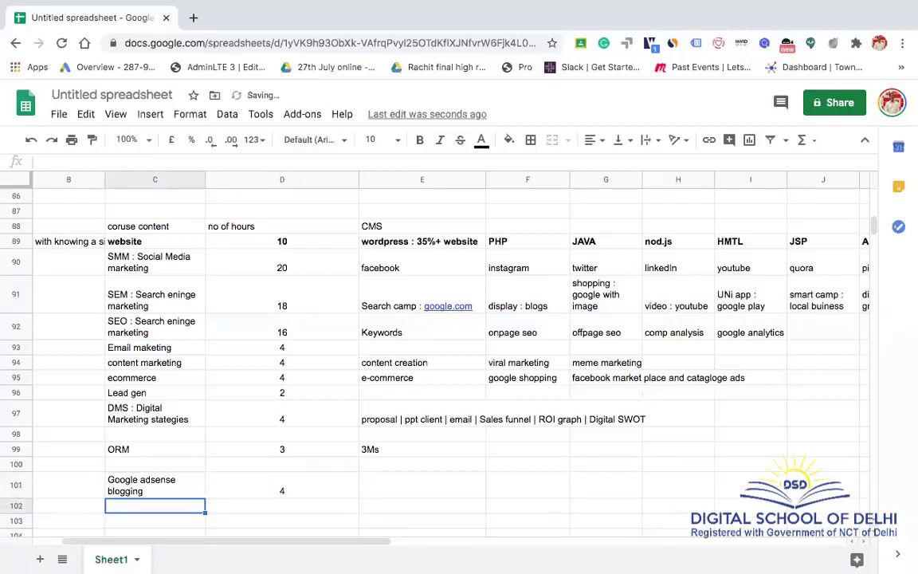
{"action": "type", "text": "affil"}
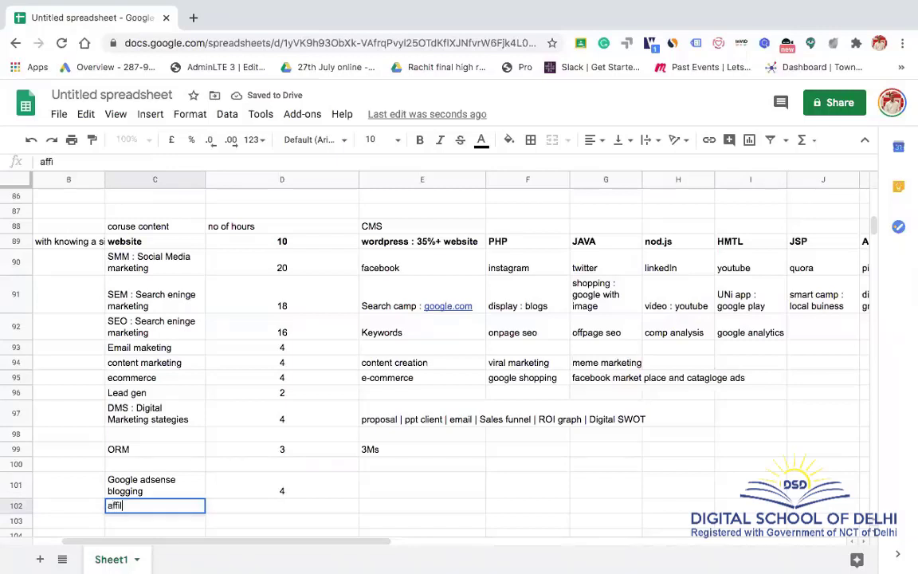
{"action": "type", "text": "ia"}
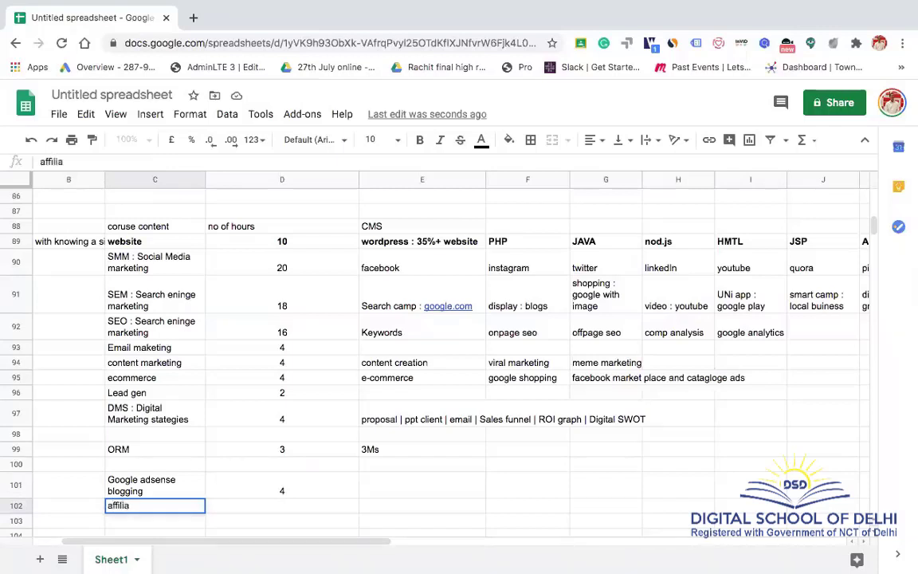
{"action": "type", "text": "tes market"}
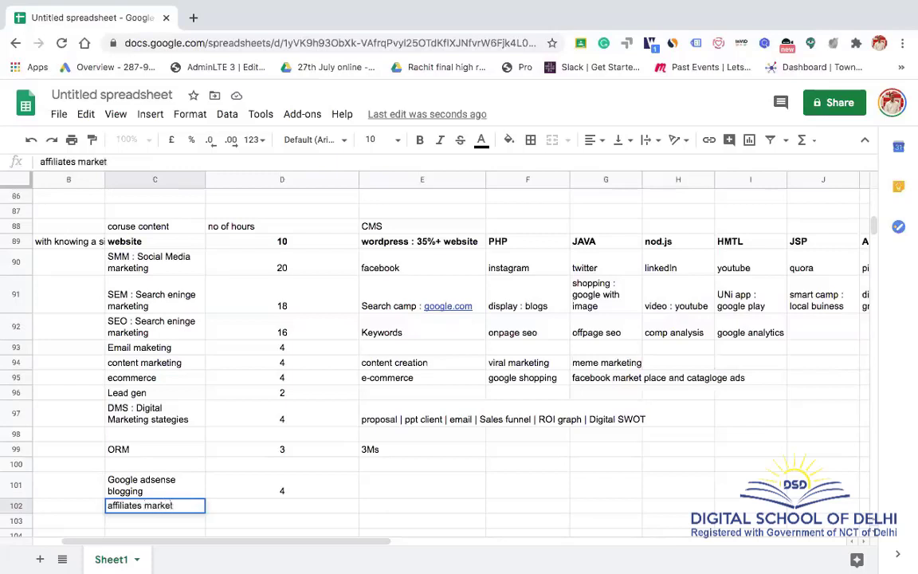
{"action": "type", "text": "ing"}
{"action": "key", "text": "Return"}
{"action": "key", "text": "Up"}
{"action": "key", "text": "Right"}
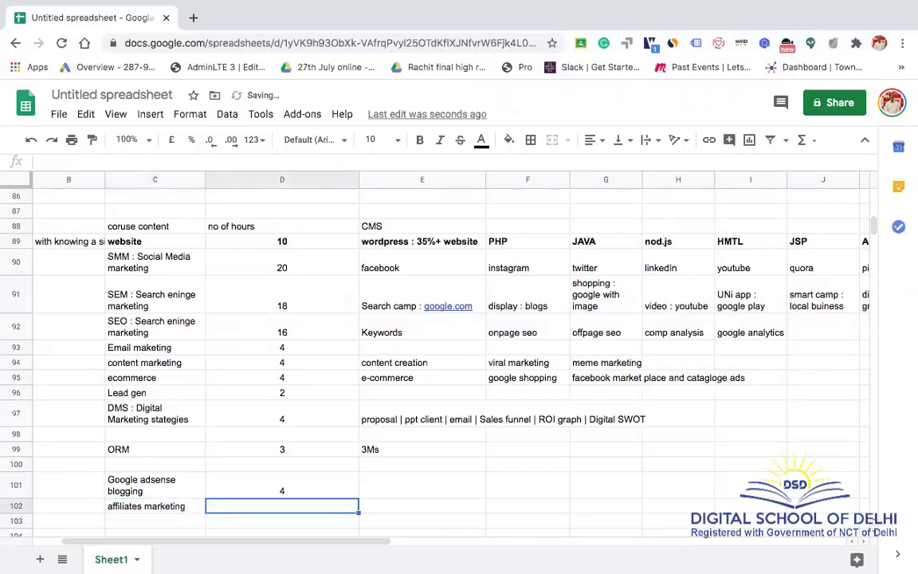
{"action": "type", "text": "4"}
{"action": "key", "text": "Up"}
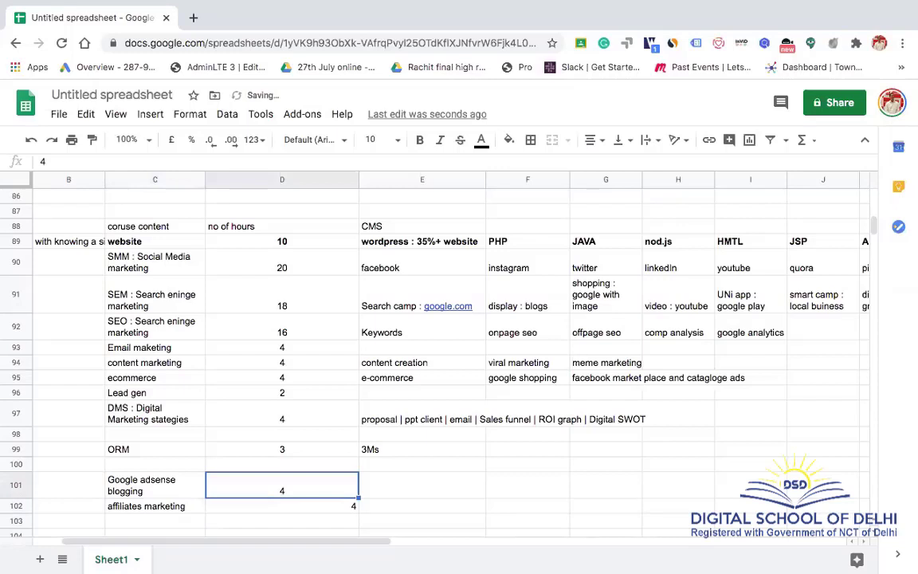
- Check the sum of the course hours in D89:D102, from affiliates marketing up to website
{"action": "key", "text": "Down"}
{"action": "key", "text": "shift+Up"}
{"action": "key", "text": "shift+Up"}
{"action": "key", "text": "shift+Up"}
{"action": "key", "text": "shift+Up"}
{"action": "key", "text": "shift+Up"}
{"action": "key", "text": "shift+Up"}
{"action": "key", "text": "shift+Up"}
{"action": "key", "text": "shift+Up"}
{"action": "key", "text": "shift+Up"}
{"action": "key", "text": "shift+Up"}
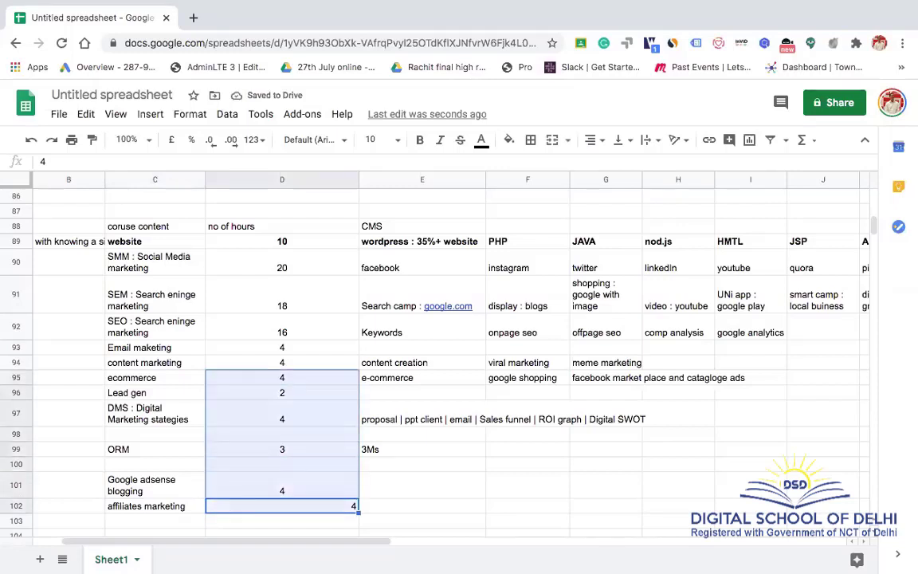
{"action": "key", "text": "shift+Up"}
{"action": "key", "text": "shift+Up"}
{"action": "key", "text": "shift+Up"}
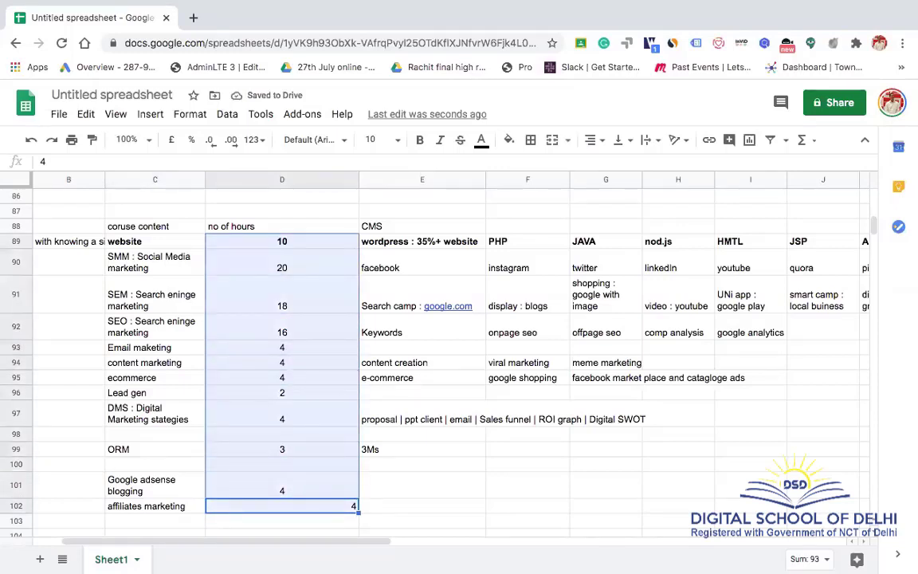
{"action": "key", "text": "Down"}
{"action": "key", "text": "Down"}
{"action": "key", "text": "Down"}
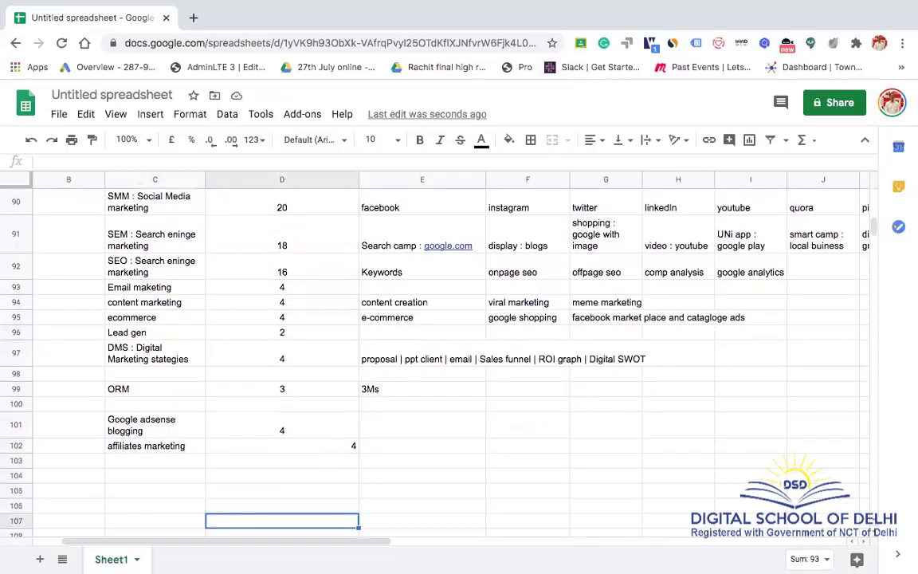
- Start a new entry beginning with "pr" in cell C104, below the affiliates marketing topic
{"action": "left_click", "coordinate": [154, 475]}
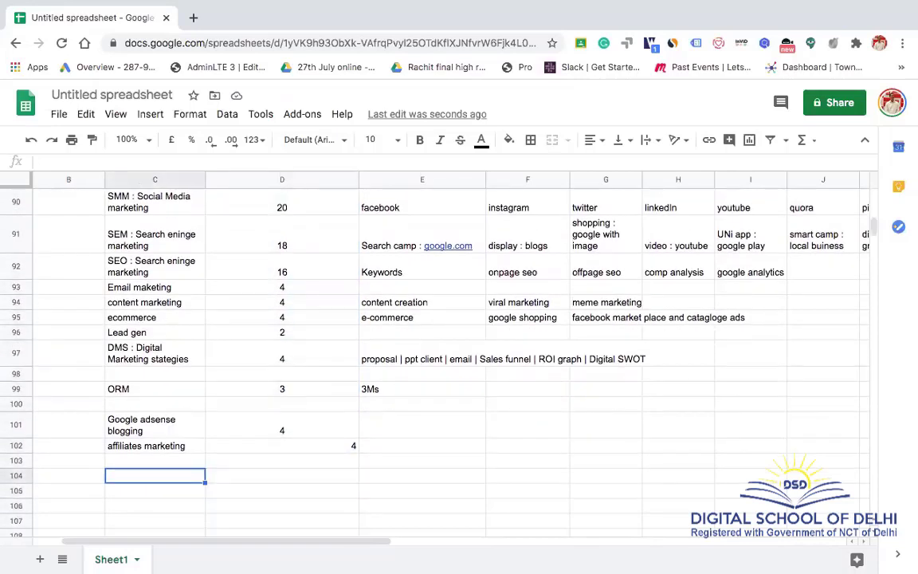
{"action": "type", "text": "pra"}
{"action": "key", "text": "BackSpace"}
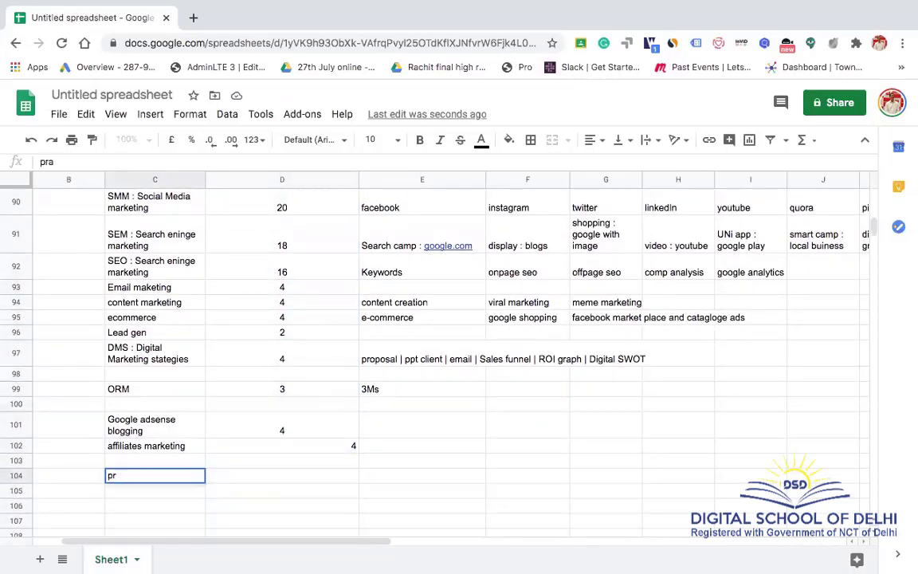
- Complete the course entry in C104 as "programatics" and give it 3 hours in column D
{"action": "type", "text": "ograma"}
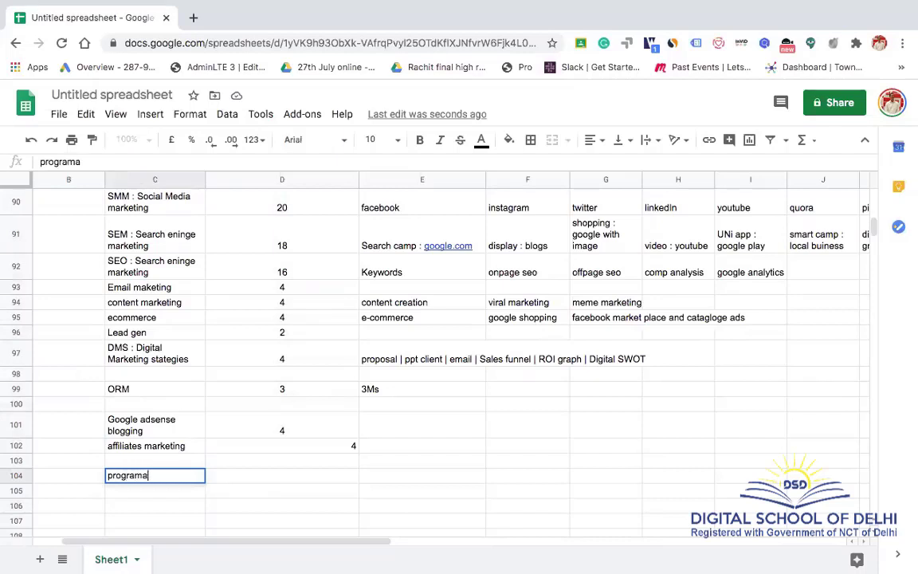
{"action": "type", "text": "tics"}
{"action": "key", "text": "Tab"}
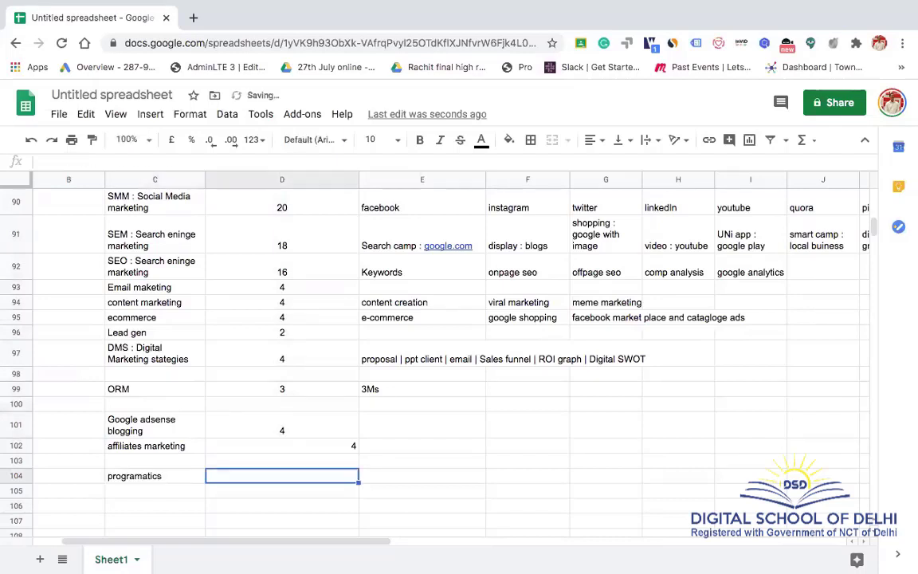
{"action": "type", "text": "3"}
{"action": "key", "text": "Return"}
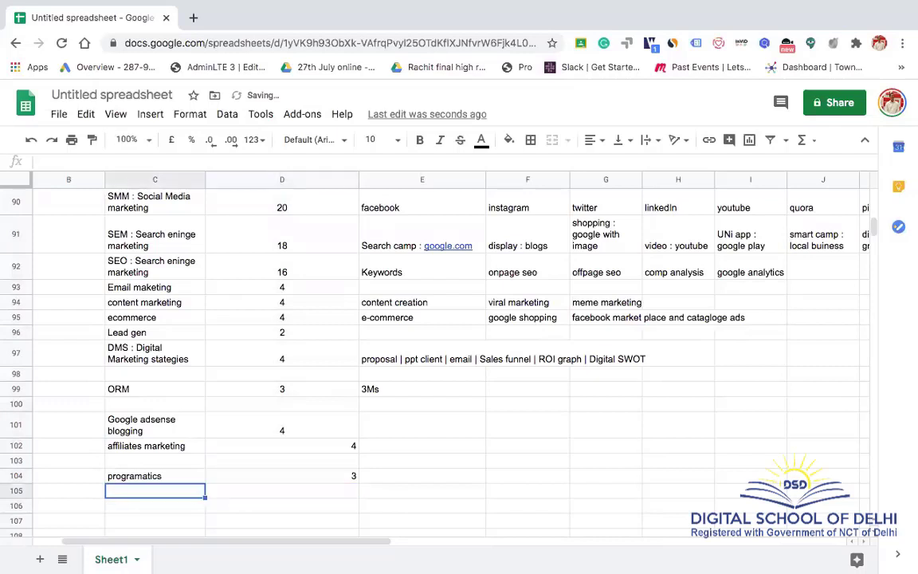
- Add "Black hat SEO" as a course topic in row 105 with 3 hours
{"action": "type", "text": "8"}
{"action": "key", "text": "BackSpace"}
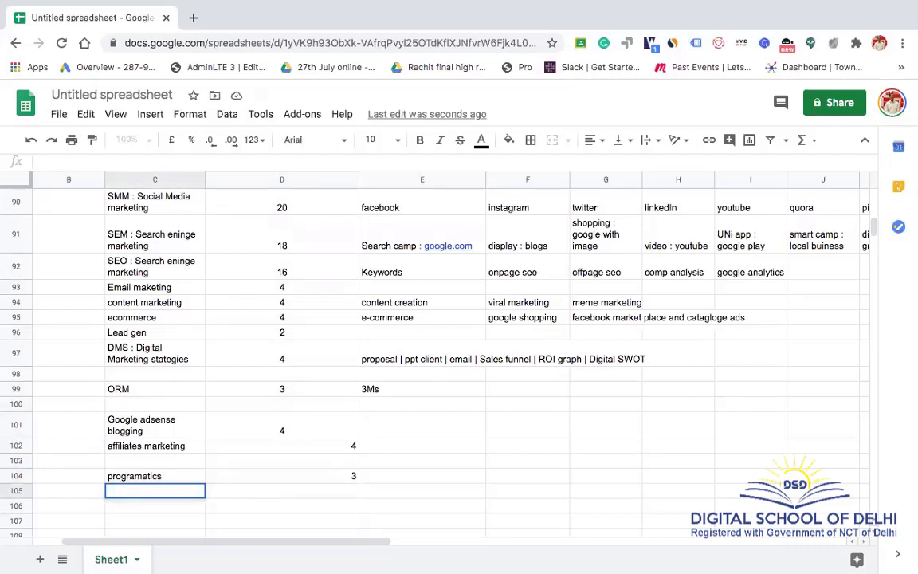
{"action": "type", "text": "Black"}
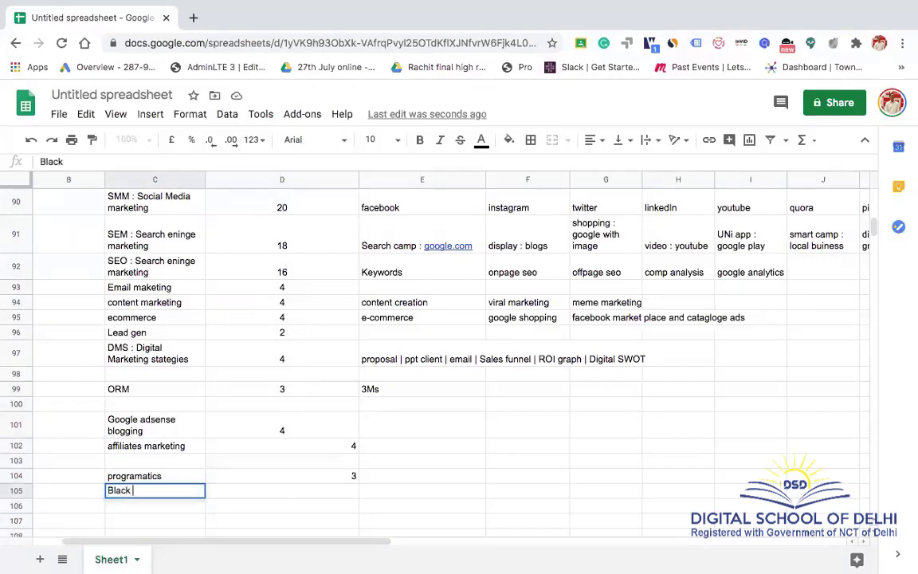
{"action": "type", "text": " hat SEO"}
{"action": "key", "text": "Tab"}
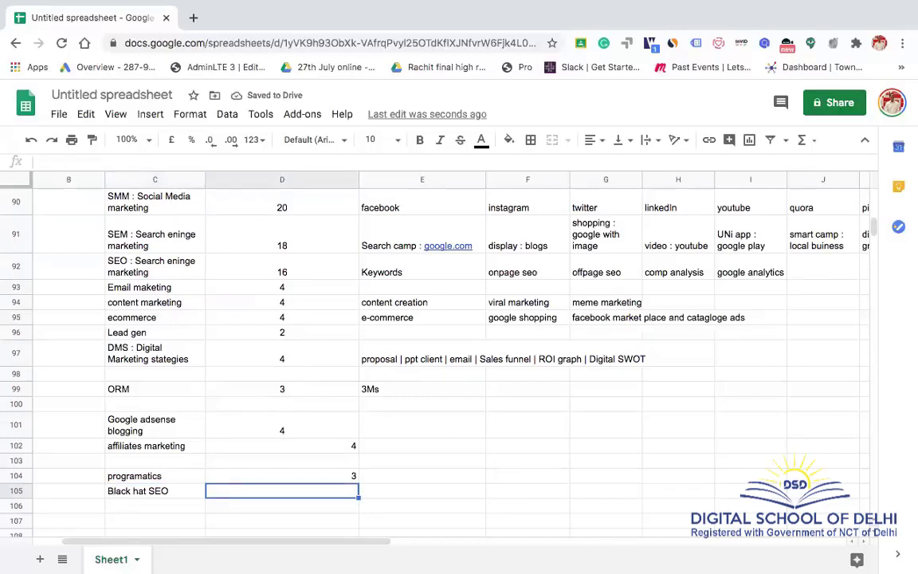
{"action": "type", "text": "3"}
{"action": "key", "text": "Return"}
- Select the hours from the website row through the Black hat SEO row to check their total
{"action": "key", "text": "Up"}
{"action": "key", "text": "shift+Up"}
{"action": "key", "text": "shift+Up"}
{"action": "key", "text": "shift+Up"}
{"action": "key", "text": "shift+Up"}
{"action": "key", "text": "shift+Up"}
{"action": "key", "text": "shift+Up"}
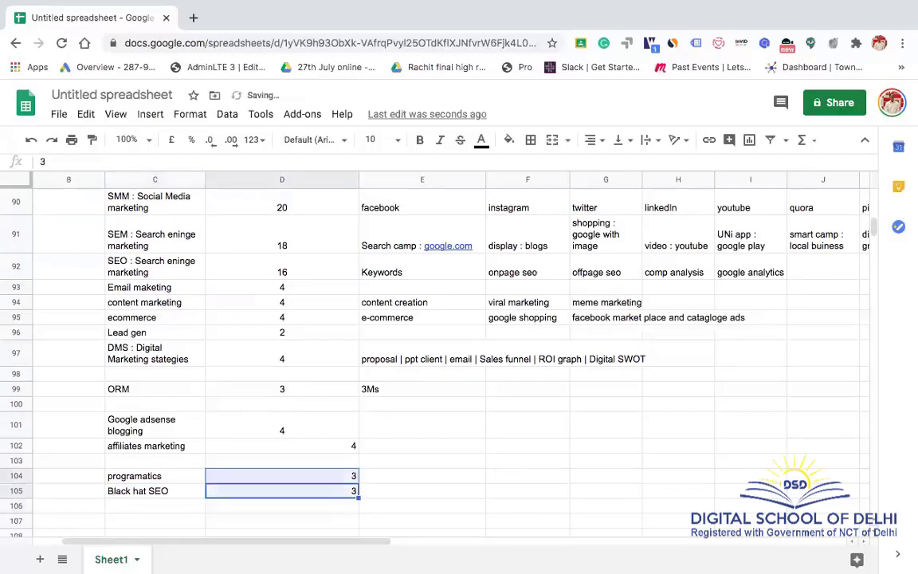
{"action": "key", "text": "shift+Up"}
{"action": "key", "text": "shift+Up"}
{"action": "key", "text": "shift+Up"}
{"action": "key", "text": "shift+Up"}
{"action": "key", "text": "shift+Up"}
{"action": "key", "text": "shift+Up"}
{"action": "key", "text": "shift+Up"}
{"action": "key", "text": "shift+Up"}
{"action": "key", "text": "shift+Up"}
{"action": "key", "text": "shift+Up"}
{"action": "key", "text": "shift+Up"}
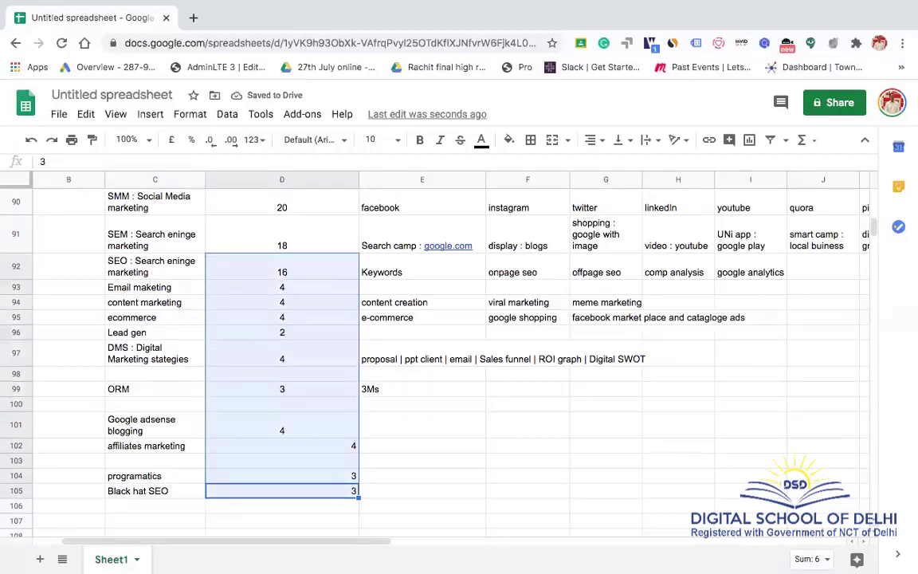
{"action": "key", "text": "shift+Down"}
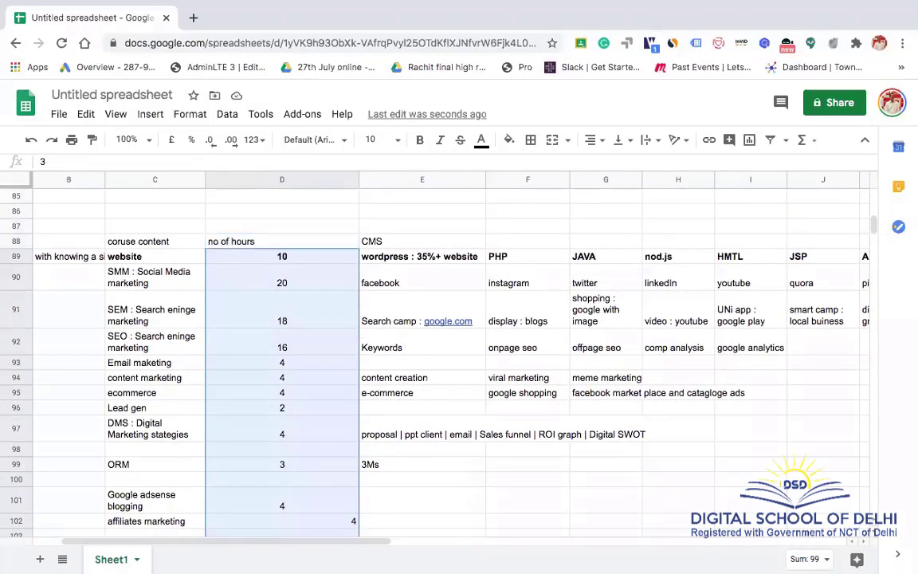
- Add "Live session expert" in C107, leaving row 106 blank, and give it 2 hours
{"action": "scroll", "coordinate": [266, 430], "scroll_direction": "down", "scroll_amount": 5}
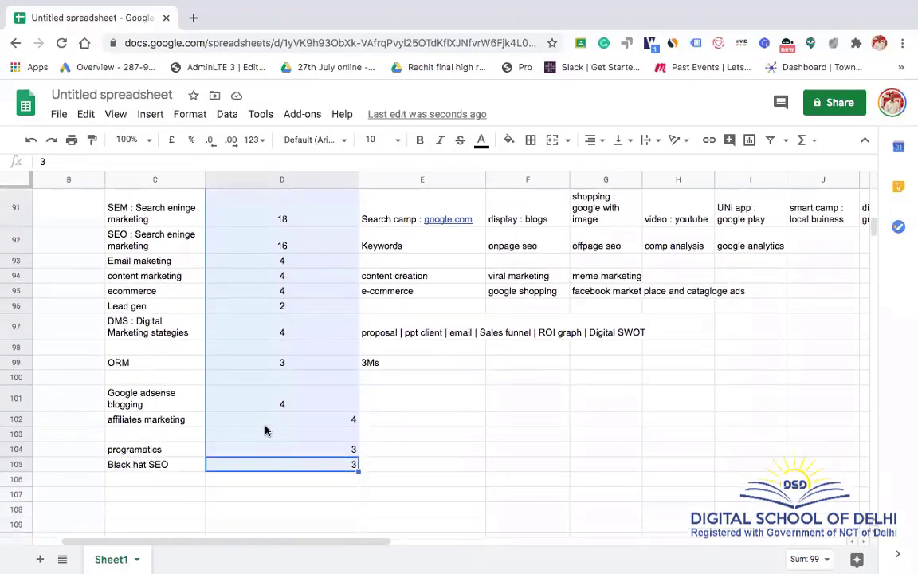
{"action": "scroll", "coordinate": [189, 415], "scroll_direction": "left", "scroll_amount": 1}
{"action": "left_click", "coordinate": [207, 390]}
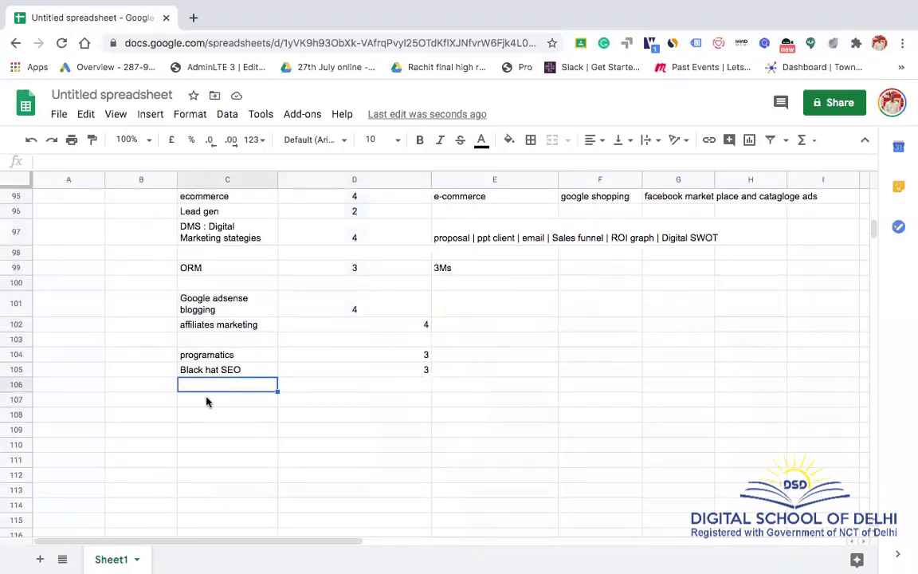
{"action": "key", "text": "Down"}
{"action": "type", "text": "Live sees"}
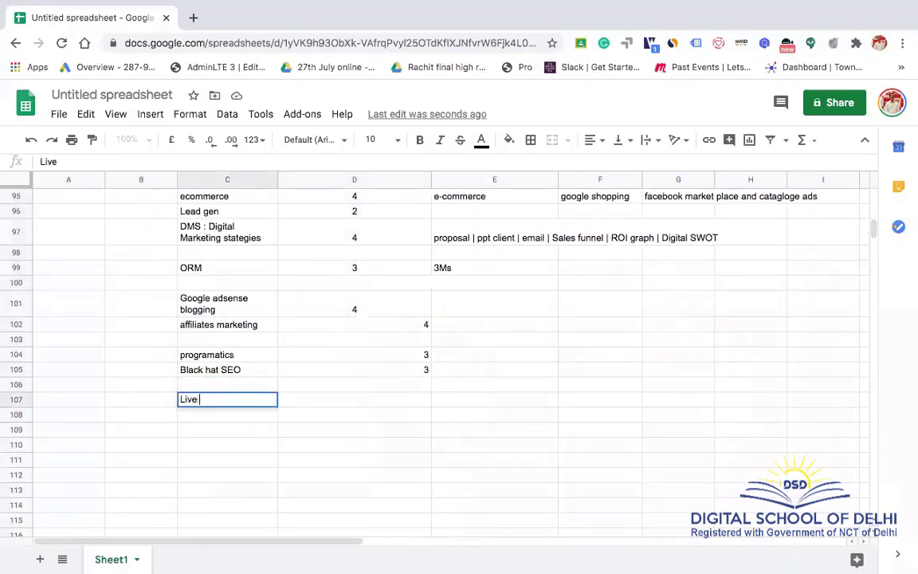
{"action": "key", "text": "BackSpace"}
{"action": "key", "text": "BackSpace"}
{"action": "type", "text": "ss"}
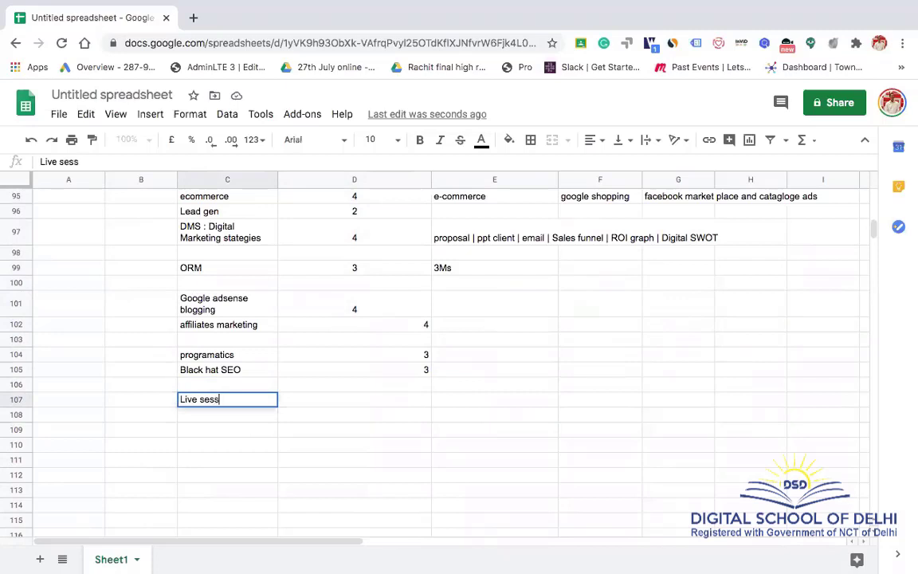
{"action": "type", "text": "ion expert"}
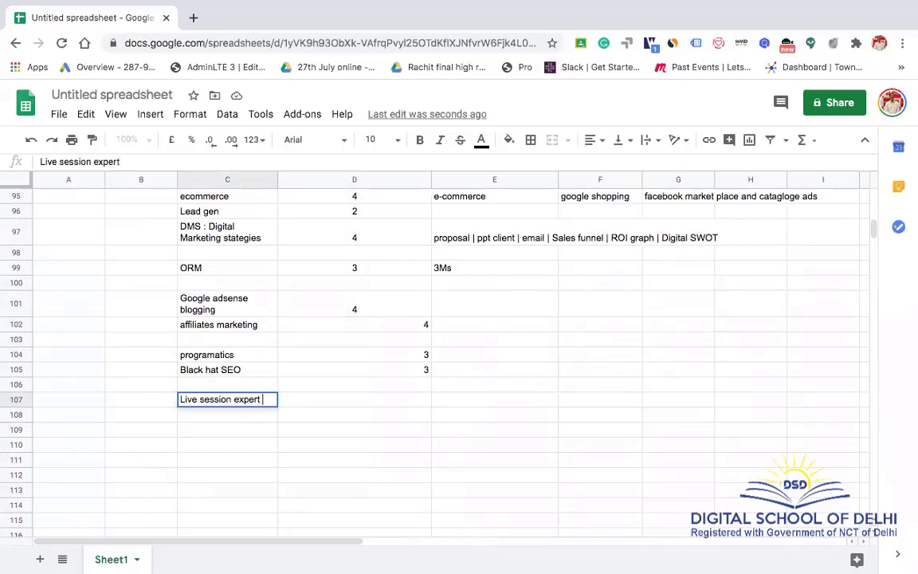
{"action": "key", "text": "ctrl+Return"}
{"action": "key", "text": "Right"}
{"action": "key", "text": "Right"}
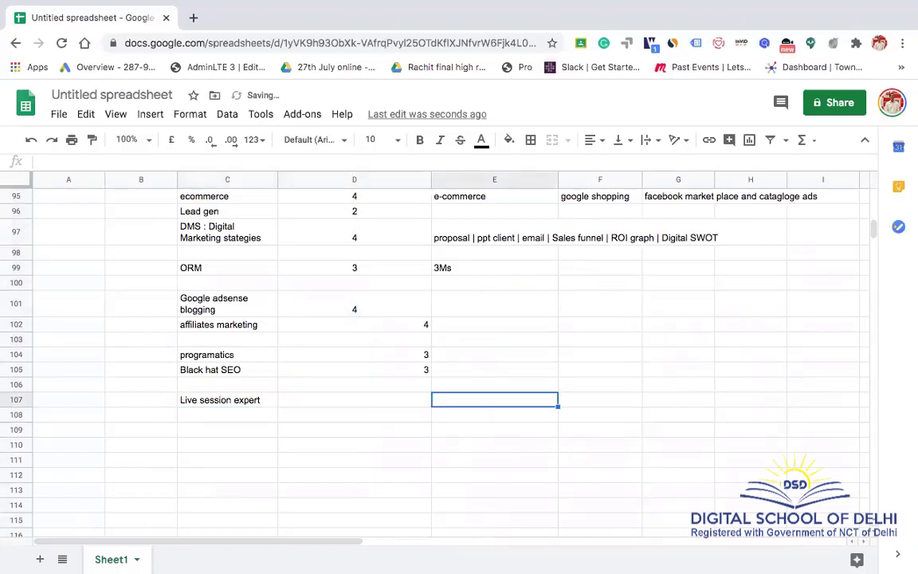
{"action": "key", "text": "Left"}
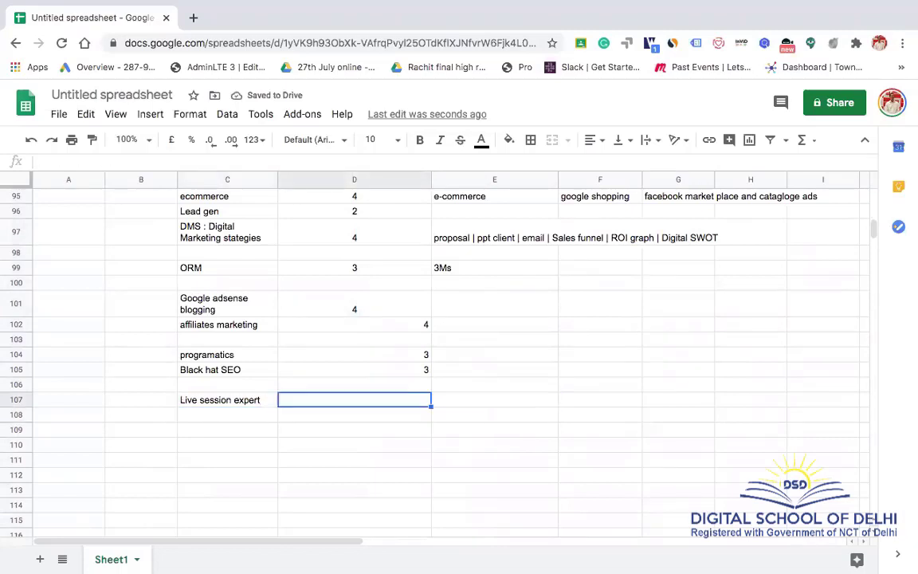
{"action": "type", "text": "2"}
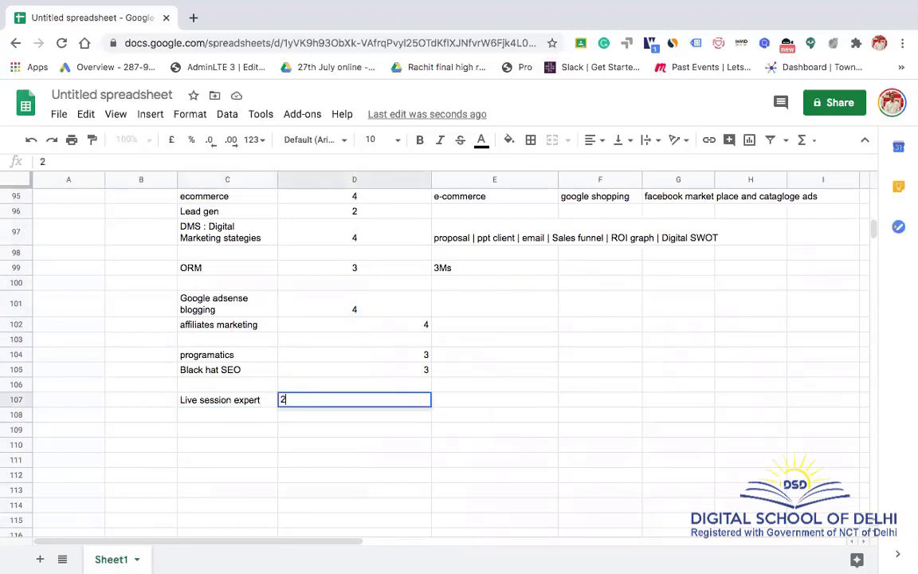
{"action": "key", "text": "Return"}
- Enter "SEO advance : SEM advance" in column E of the Live session expert row
{"action": "key", "text": "Up"}
{"action": "key", "text": "Right"}
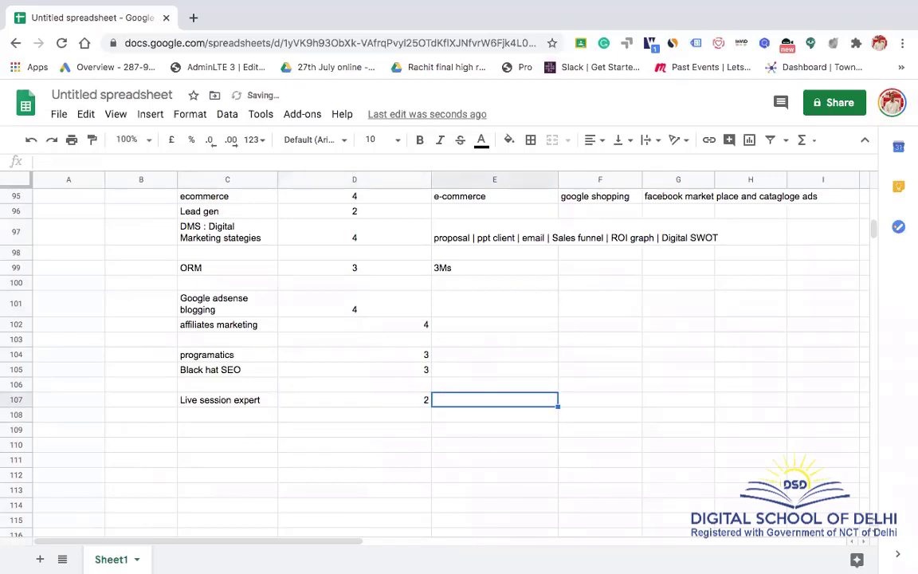
{"action": "type", "text": "SEO ad"}
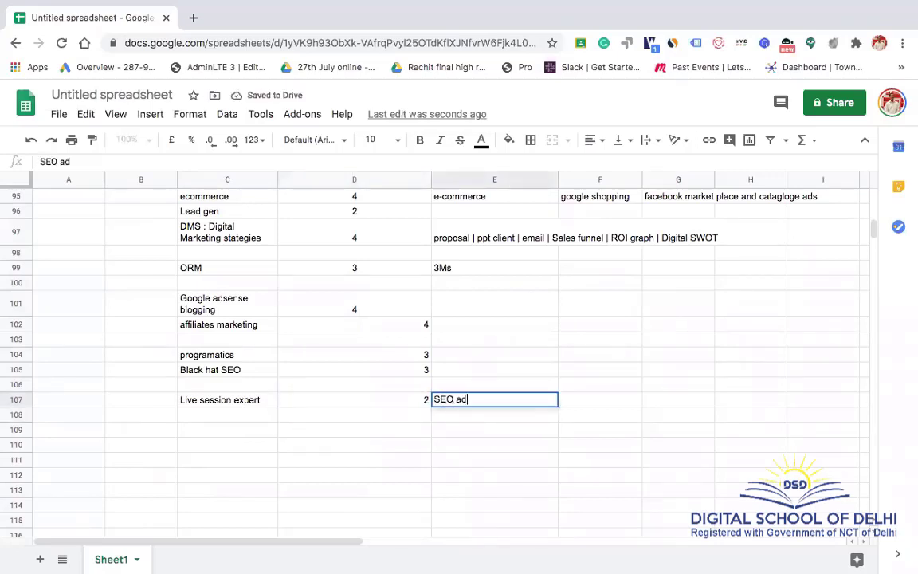
{"action": "type", "text": "c"}
{"action": "key", "text": "BackSpace"}
{"action": "type", "text": "a"}
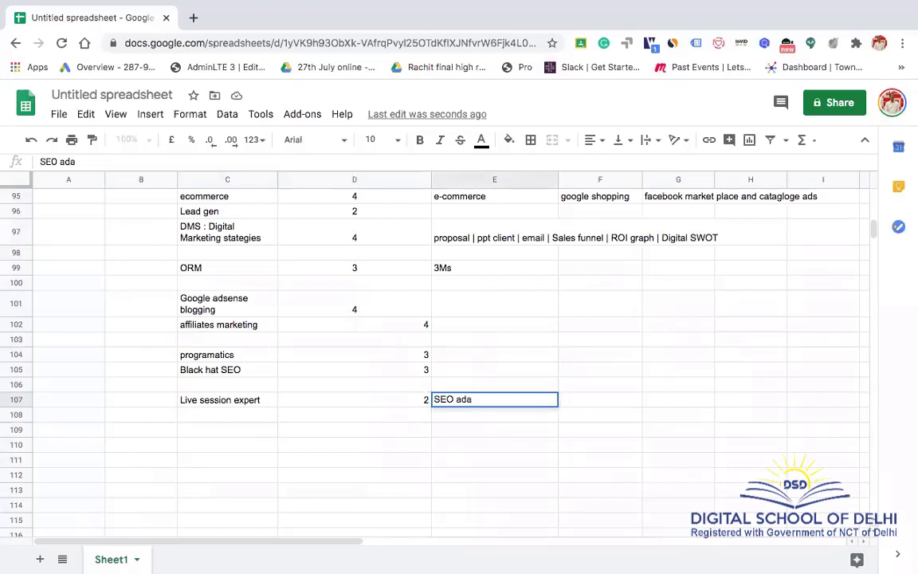
{"action": "key", "text": "BackSpace"}
{"action": "type", "text": "vance : SEM adva"}
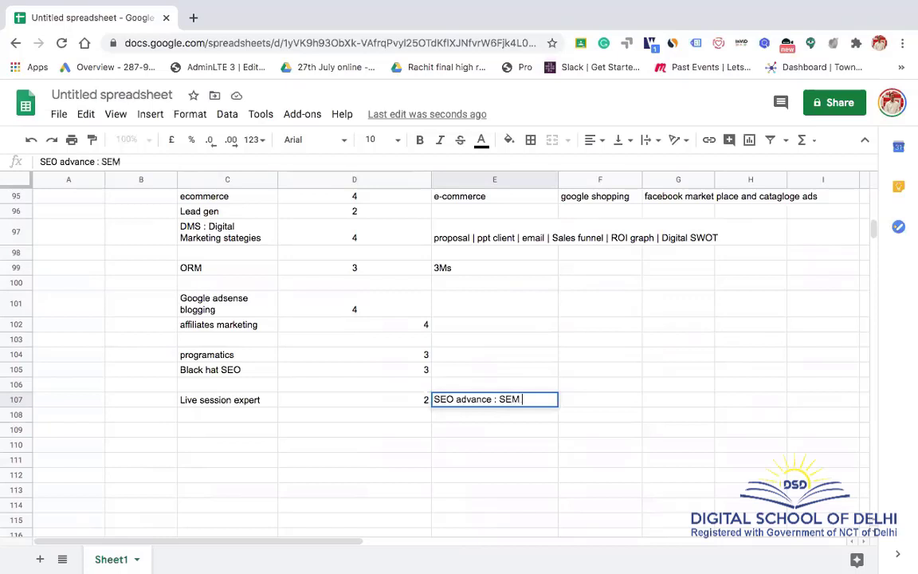
{"action": "type", "text": "nce"}
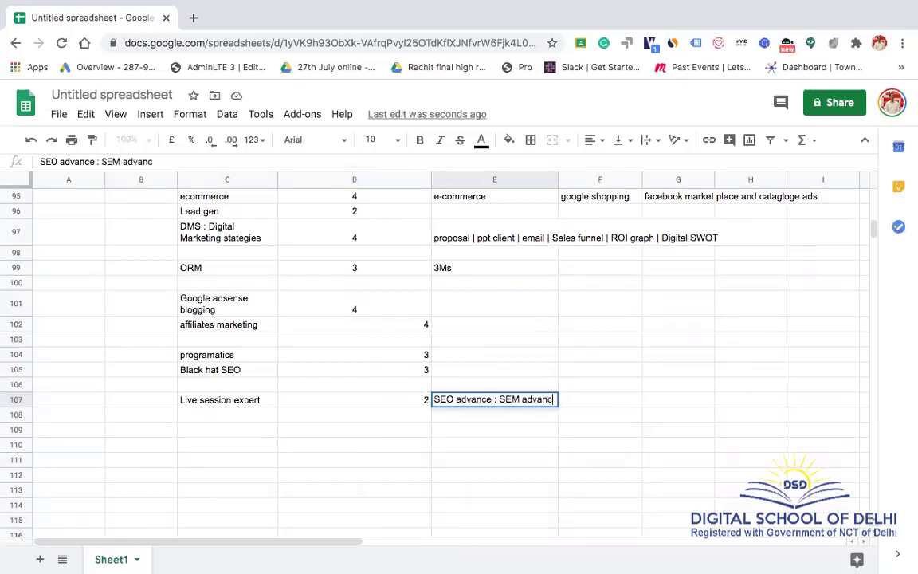
{"action": "key", "text": "Return"}
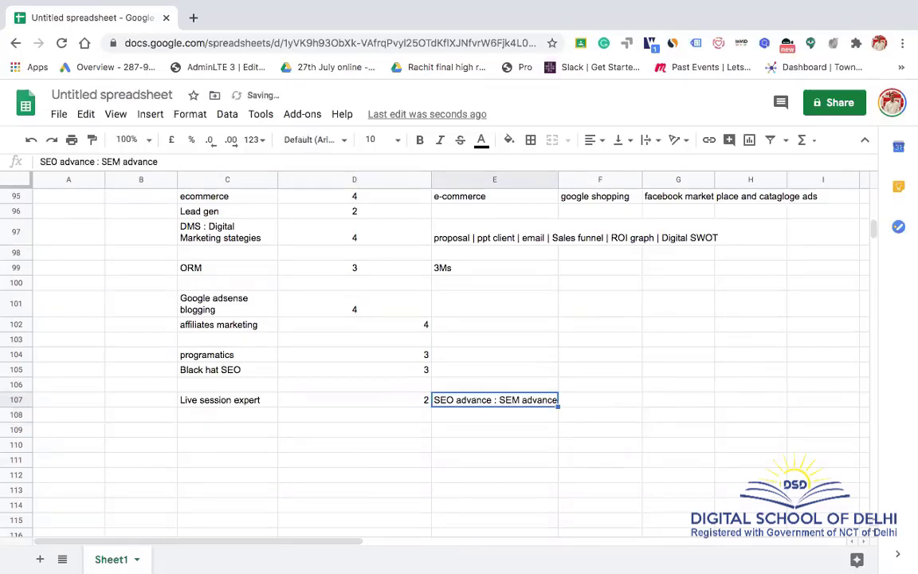
- Add "live project" in C109 with 6 hours in column D
{"action": "left_click", "coordinate": [227, 430]}
{"action": "type", "text": "live pri"}
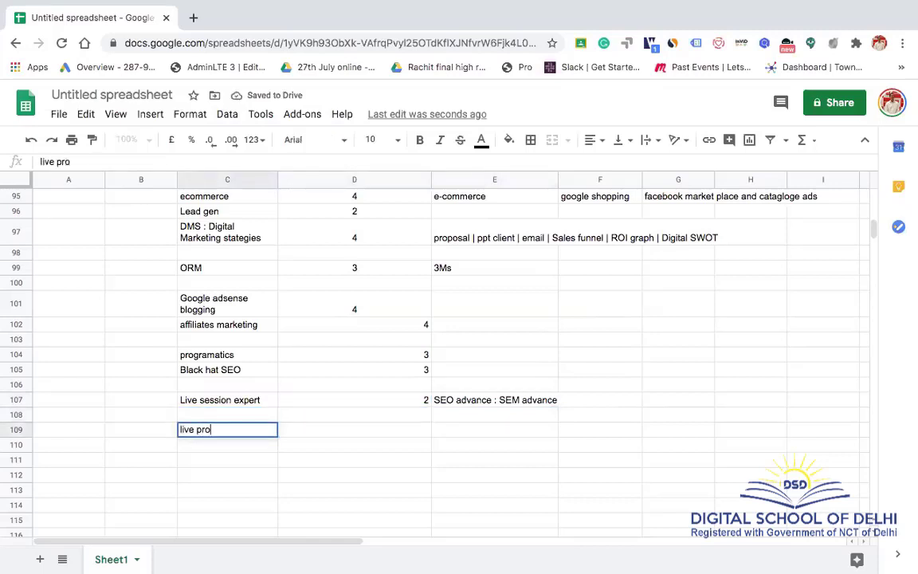
{"action": "type", "text": "ject"}
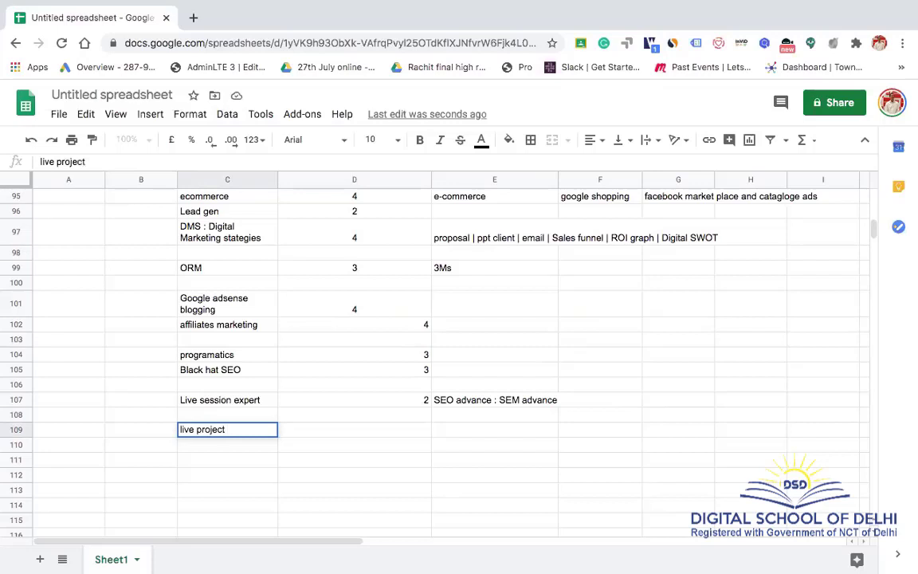
{"action": "key", "text": "Tab"}
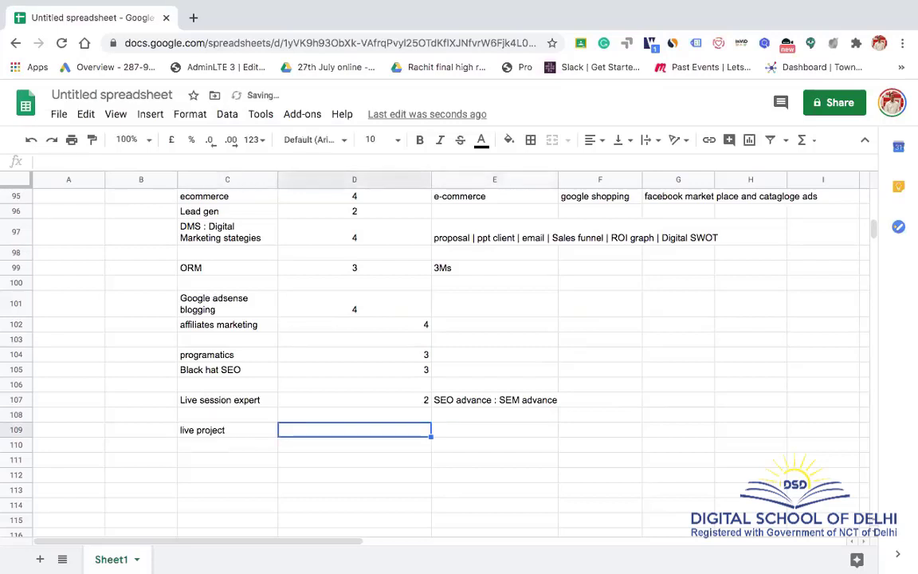
{"action": "type", "text": "6"}
{"action": "key", "text": "Return"}
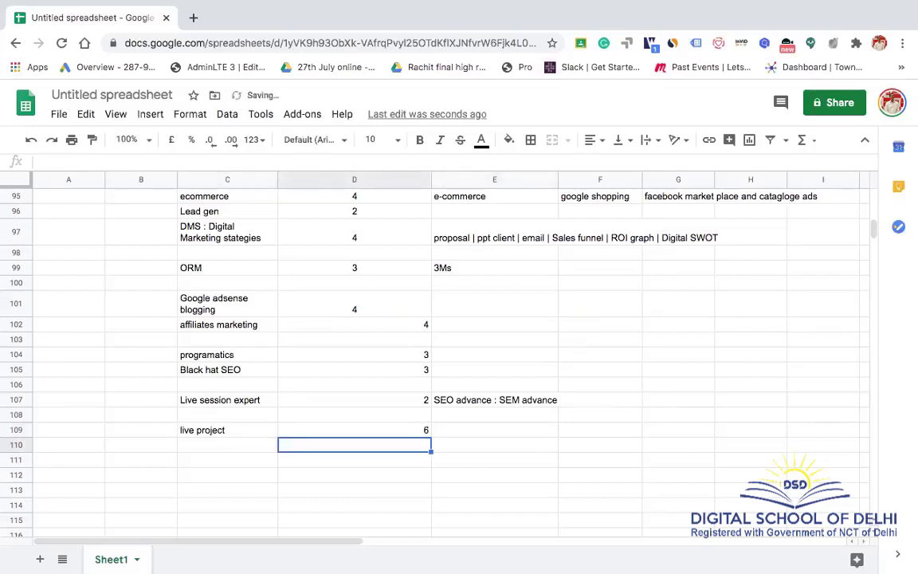
- Center-align the hours in column D from the website row through the live project row
{"action": "key", "text": "Up"}
{"action": "key", "text": "shift+Up"}
{"action": "key", "text": "shift+Up"}
{"action": "key", "text": "shift+Up"}
{"action": "key", "text": "shift+Up"}
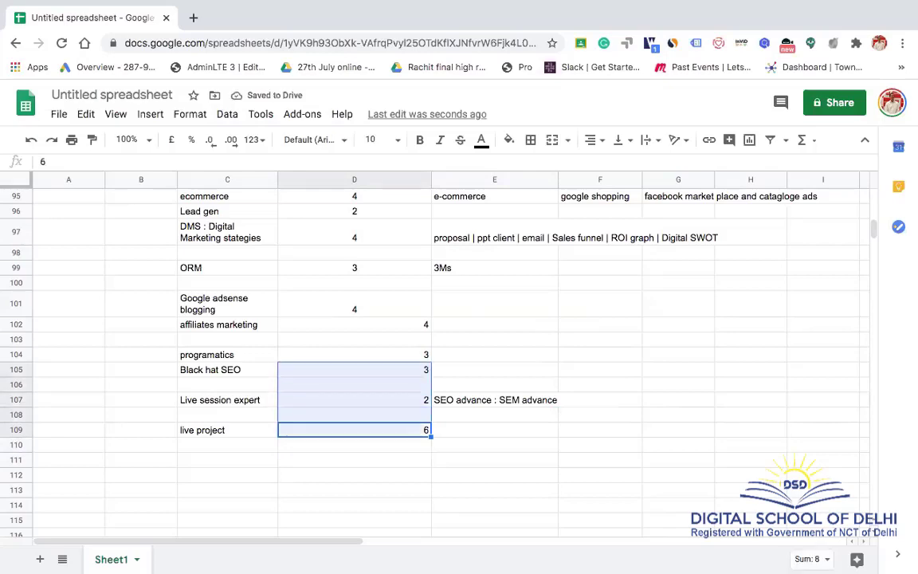
{"action": "key", "text": "shift+Up"}
{"action": "key", "text": "shift+Up"}
{"action": "key", "text": "shift+Up"}
{"action": "key", "text": "shift+Up"}
{"action": "key", "text": "shift+Up"}
{"action": "key", "text": "shift+Up"}
{"action": "key", "text": "shift+Up"}
{"action": "key", "text": "shift+Up"}
{"action": "key", "text": "shift+Up"}
{"action": "key", "text": "shift+Up"}
{"action": "key", "text": "shift+Up"}
{"action": "key", "text": "shift+Up"}
{"action": "key", "text": "shift+Up"}
{"action": "key", "text": "shift+Up"}
{"action": "key", "text": "shift+Up"}
{"action": "key", "text": "shift+Up"}
{"action": "key", "text": "shift+Up"}
{"action": "key", "text": "shift+Up"}
{"action": "key", "text": "shift+Up"}
{"action": "key", "text": "shift+Up"}
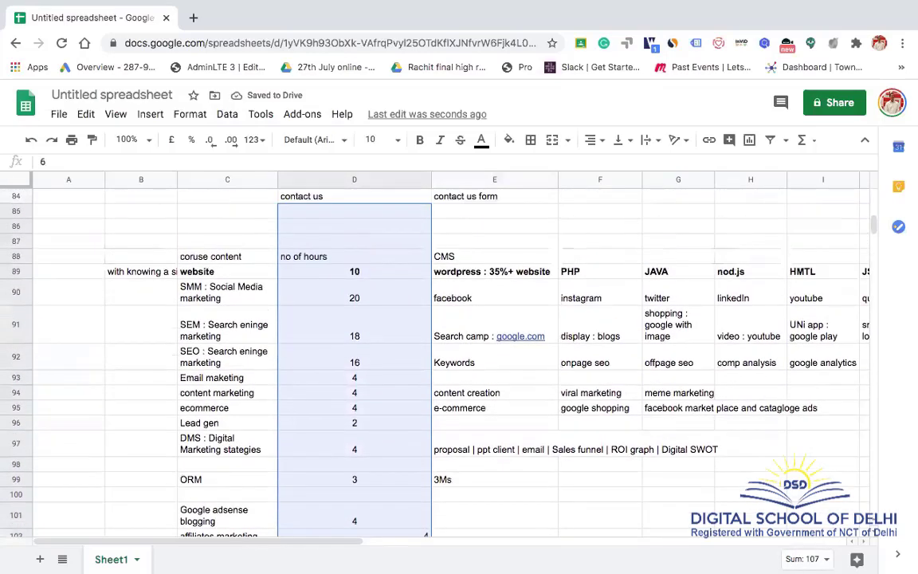
{"action": "key", "text": "shift+Down"}
{"action": "key", "text": "shift+Down"}
{"action": "key", "text": "shift+Down"}
{"action": "key", "text": "shift+Down"}
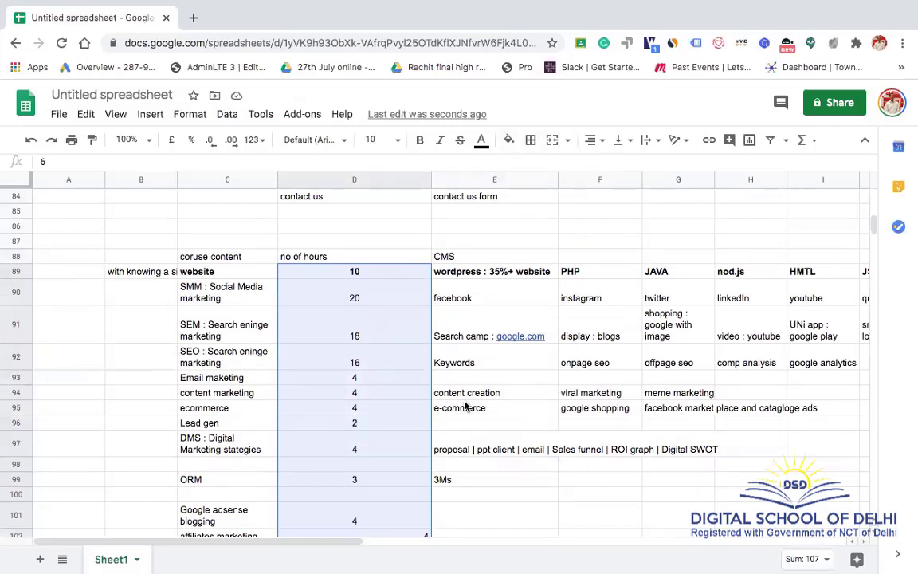
{"action": "left_click", "coordinate": [594, 139]}
{"action": "left_click", "coordinate": [609, 171]}
{"action": "left_click", "coordinate": [367, 444]}
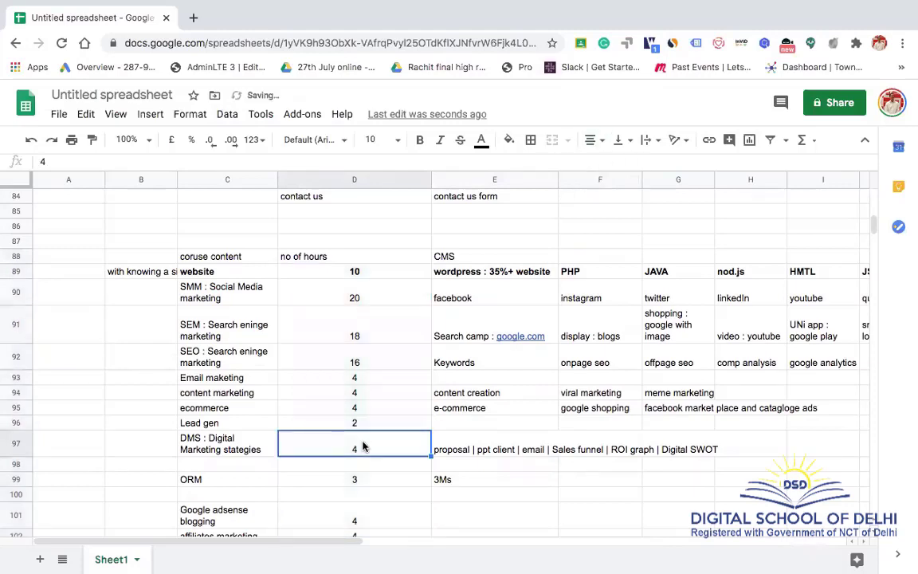
- Review the course list and select the website, SMM, SEM and SEO rows with their hours to check their combined total
{"action": "scroll", "coordinate": [362, 446], "scroll_direction": "down", "scroll_amount": 2}
{"action": "scroll", "coordinate": [363, 446], "scroll_direction": "down", "scroll_amount": 4}
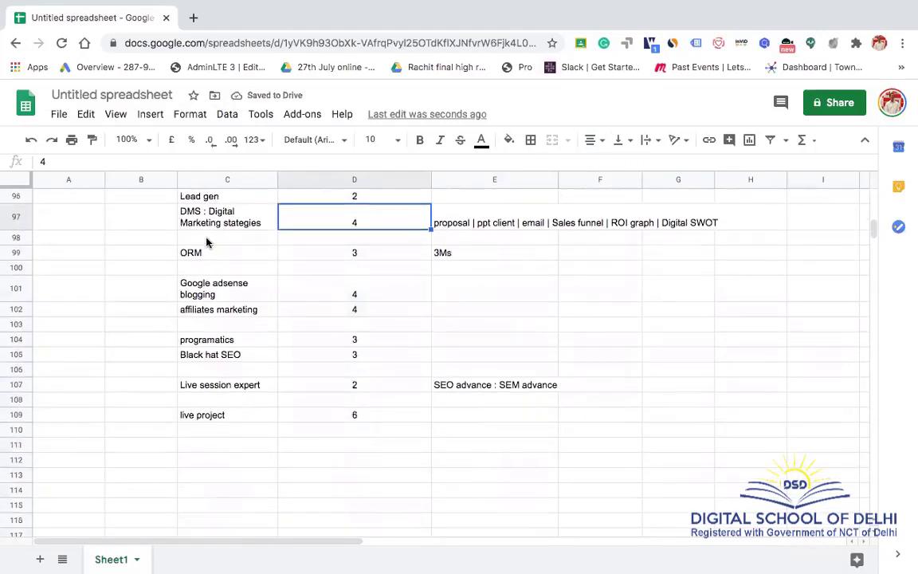
{"action": "scroll", "coordinate": [239, 260], "scroll_direction": "up", "scroll_amount": 4}
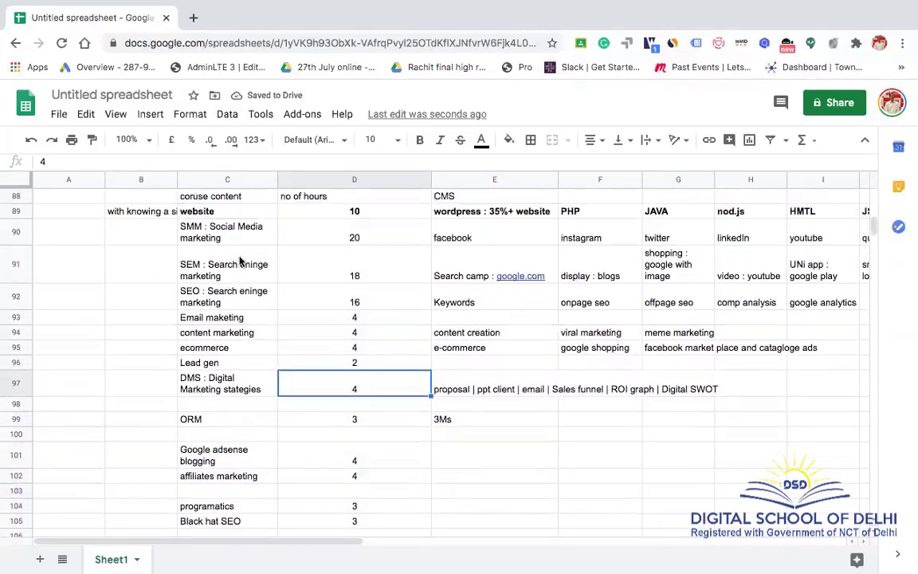
{"action": "left_click_drag", "start_coordinate": [209, 213], "coordinate": [354, 303]}
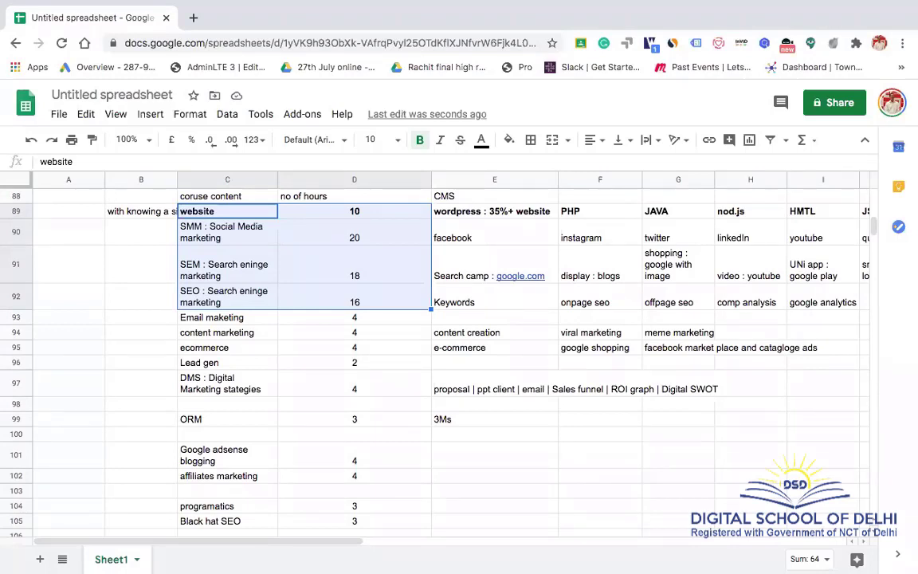
{"action": "left_click", "coordinate": [488, 477]}
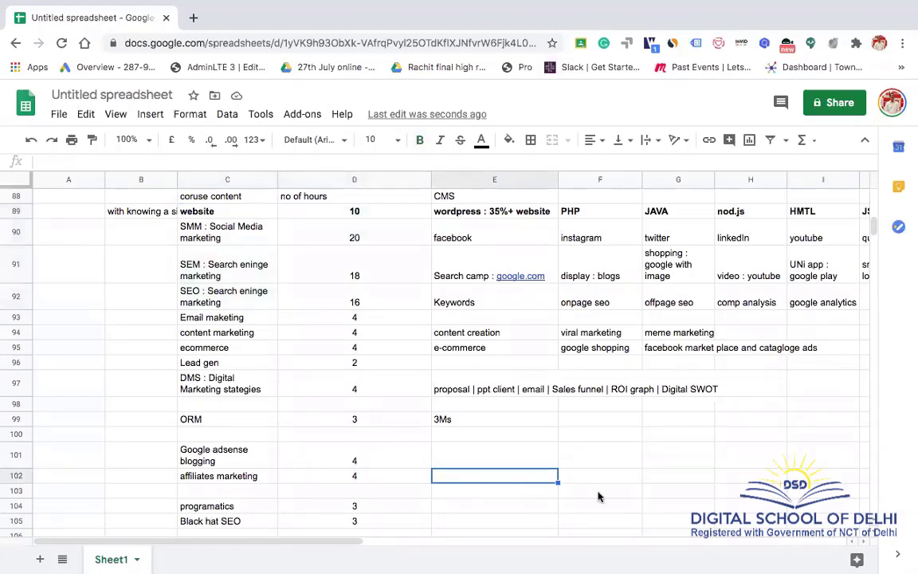
- Start a new row 114 below the course list with "step 1" in column B, "domain" in C and "website name" in D
{"action": "left_click", "coordinate": [185, 443]}
{"action": "scroll", "coordinate": [185, 442], "scroll_direction": "down", "scroll_amount": 5}
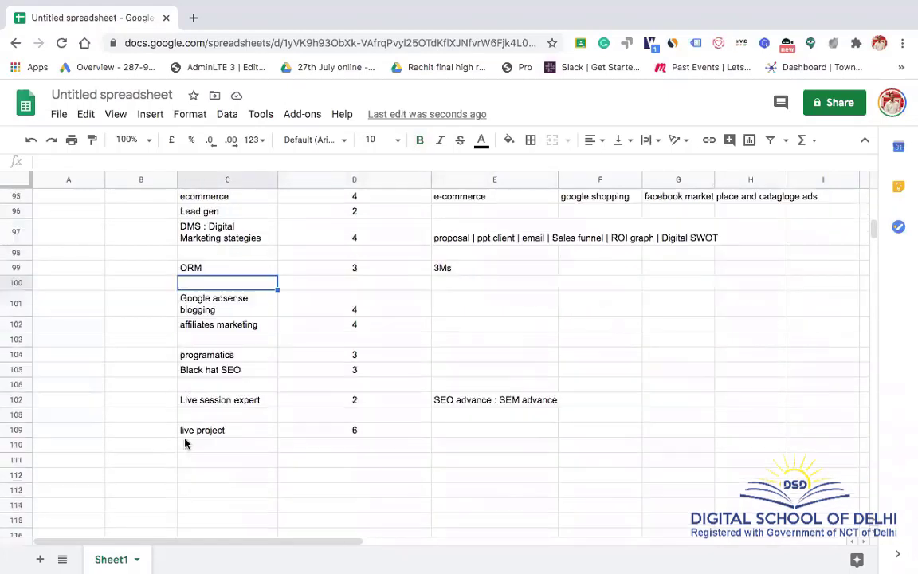
{"action": "left_click", "coordinate": [133, 420]}
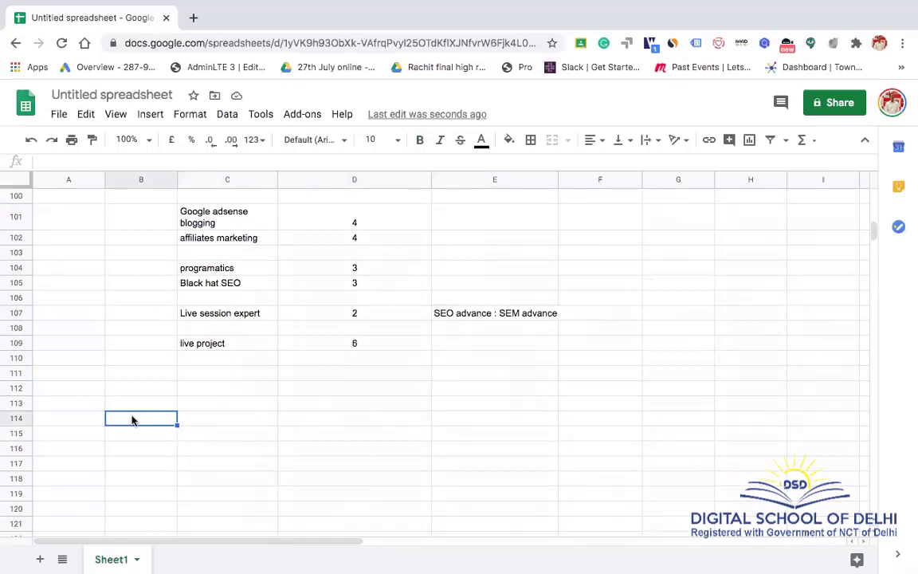
{"action": "type", "text": "s"}
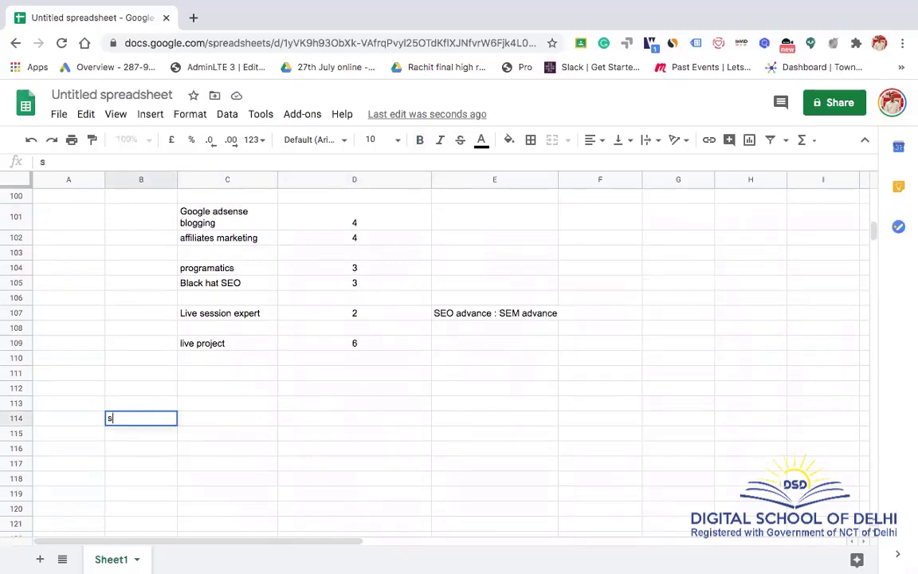
{"action": "type", "text": "tep 1"}
{"action": "key", "text": "Tab"}
{"action": "type", "text": "domain"}
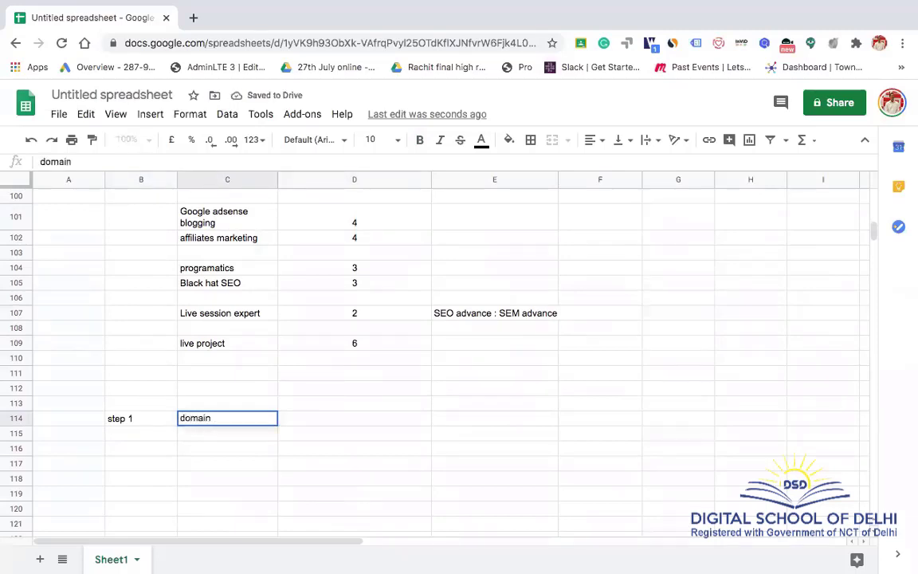
{"action": "key", "text": "Tab"}
{"action": "type", "text": "we"}
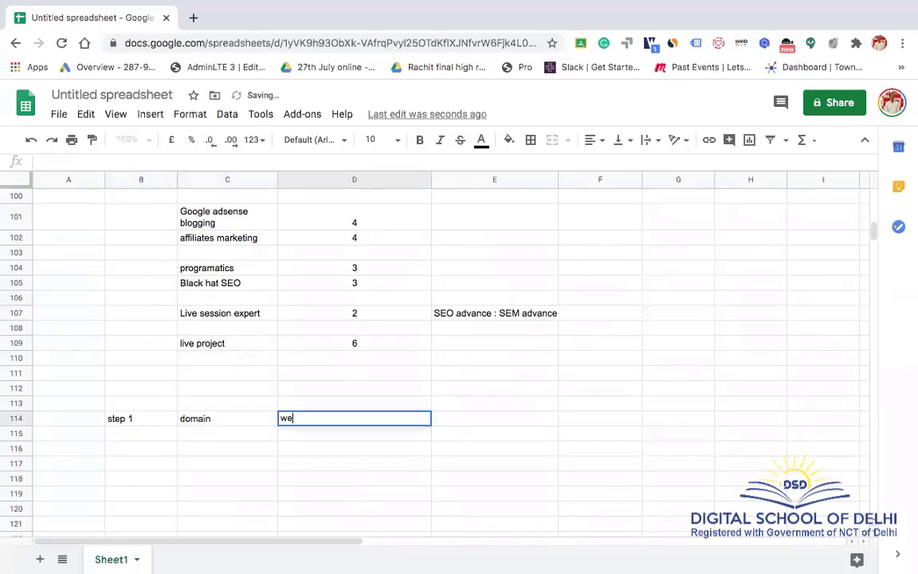
{"action": "type", "text": "bsite name"}
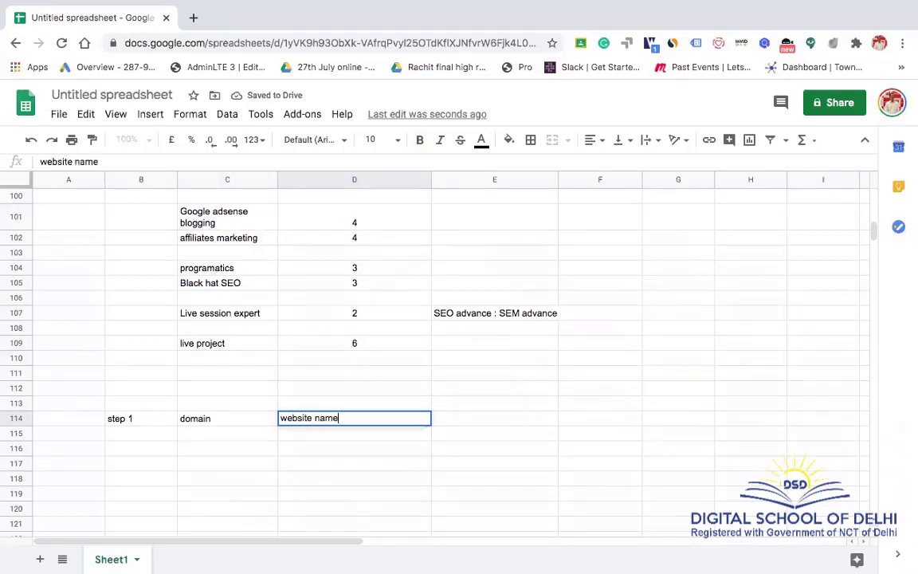
{"action": "key", "text": "Return"}
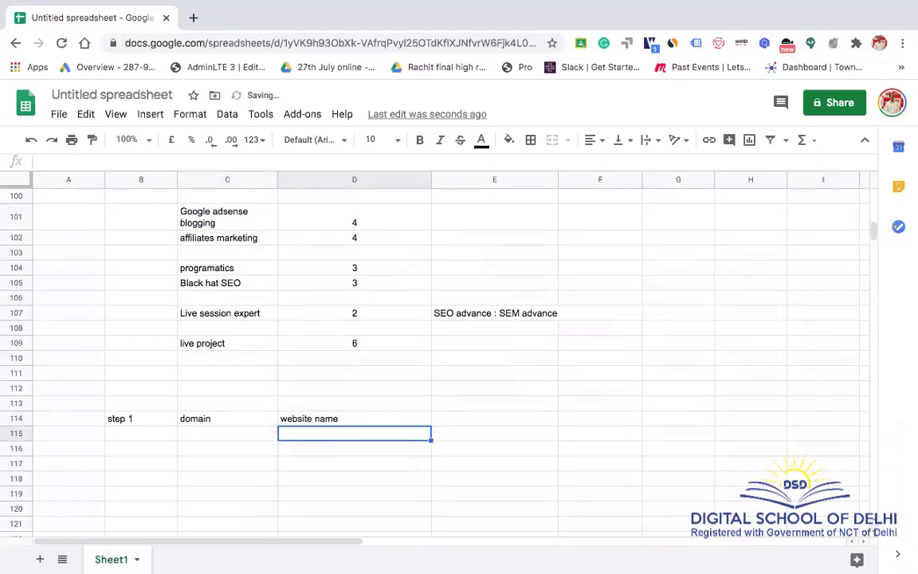
- Add the domain providers "godaddy" in E114 and "name cheap" in F114
{"action": "left_click", "coordinate": [355, 419]}
{"action": "left_click", "coordinate": [494, 419]}
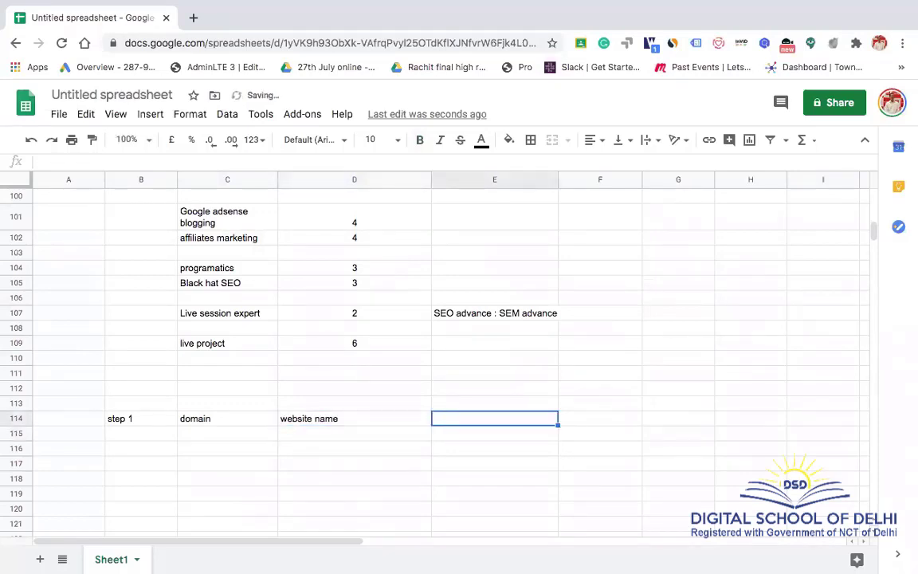
{"action": "type", "text": "goda"}
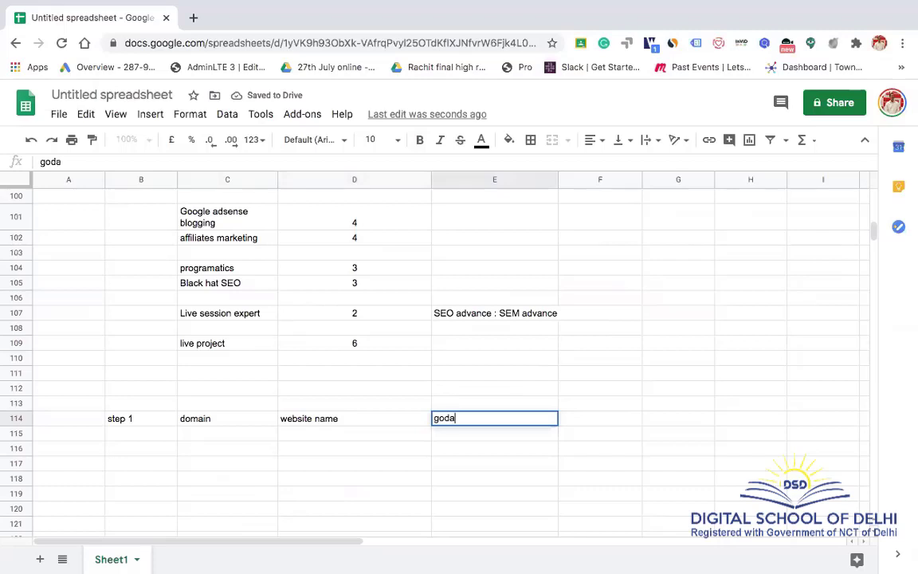
{"action": "type", "text": "ddy"}
{"action": "key", "text": "Tab"}
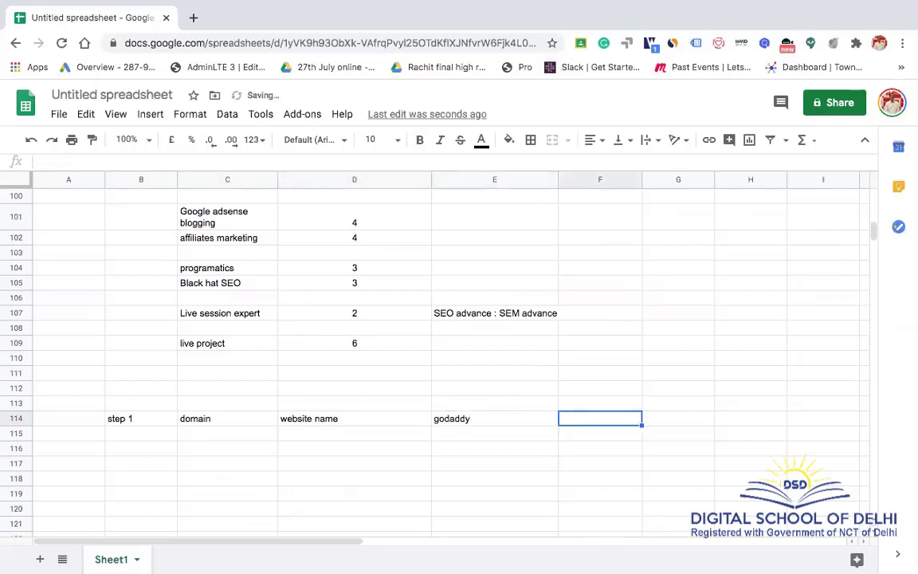
{"action": "type", "text": "name"}
{"action": "key", "text": "BackSpace"}
{"action": "key", "text": "BackSpace"}
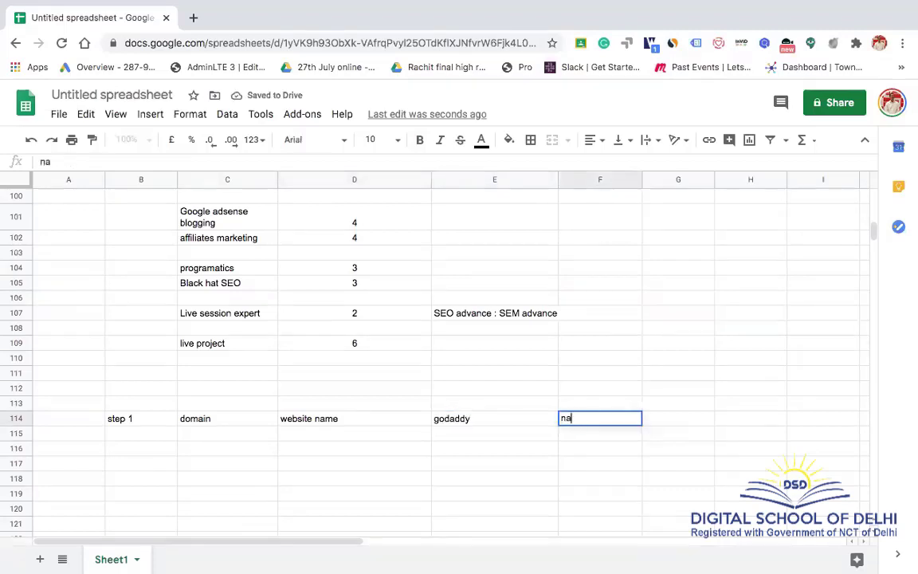
{"action": "type", "text": "me cheap"}
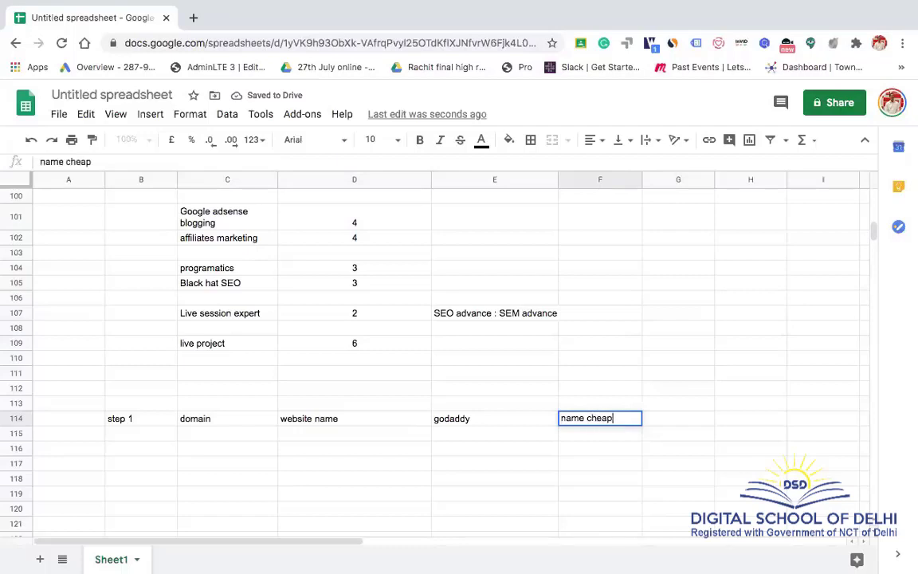
- Continue the provider list in row 114 with "google" in column G and "hostgator" in column H
{"action": "key", "text": "Tab"}
{"action": "type", "text": "google"}
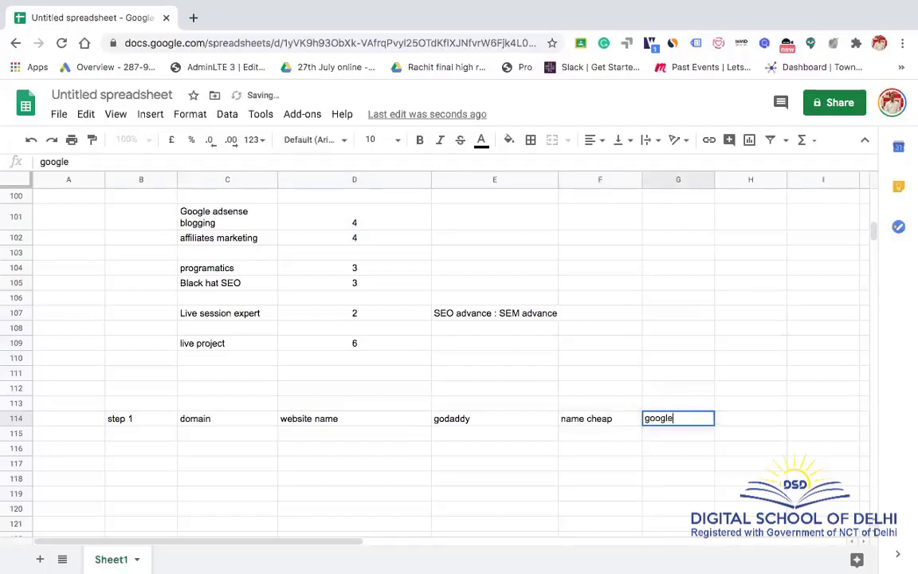
{"action": "key", "text": "Tab"}
{"action": "type", "text": "hostgar"}
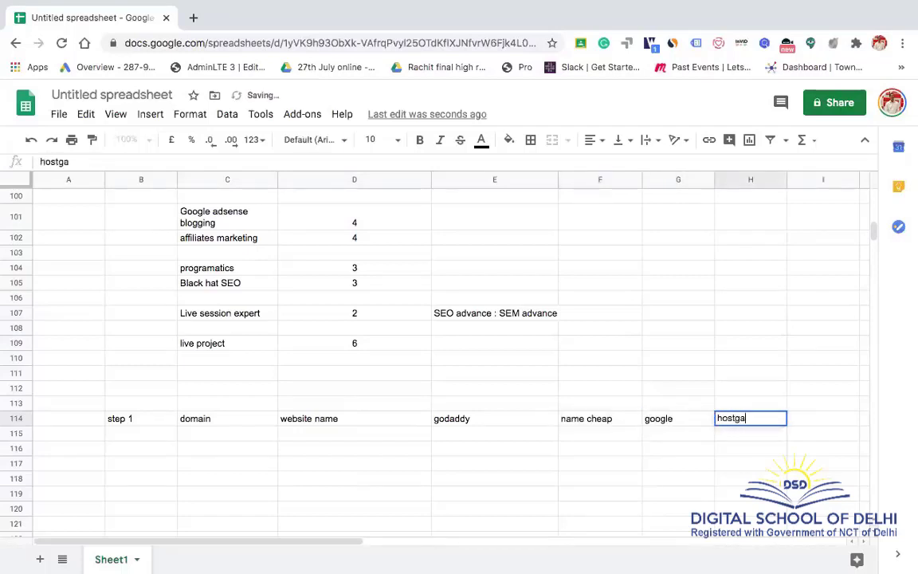
{"action": "key", "text": "BackSpace"}
{"action": "type", "text": "tor"}
{"action": "key", "text": "Tab"}
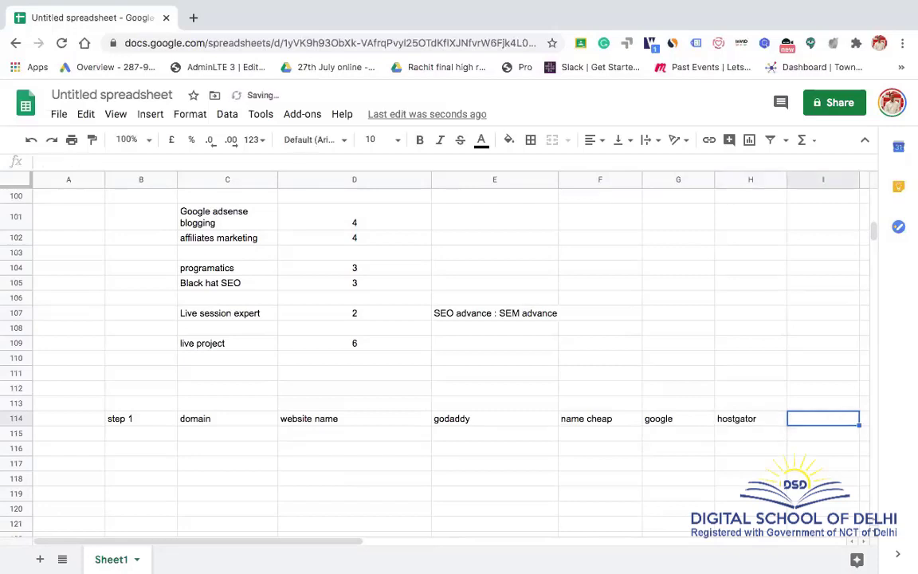
{"action": "left_click", "coordinate": [679, 418]}
{"action": "left_click", "coordinate": [601, 418]}
{"action": "left_click", "coordinate": [494, 419]}
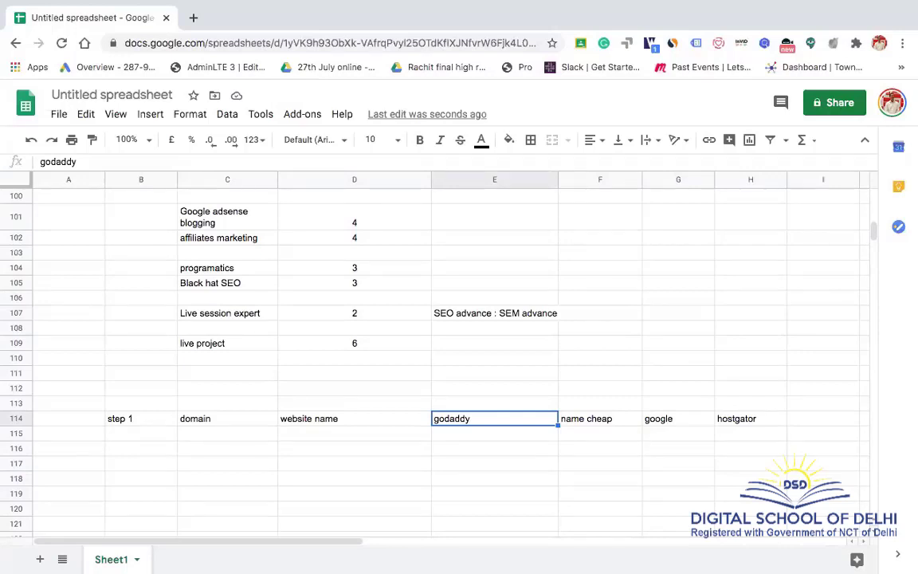
{"action": "left_click", "coordinate": [494, 434]}
{"action": "left_click", "coordinate": [227, 434]}
{"action": "left_click", "coordinate": [141, 434]}
{"action": "left_click", "coordinate": [227, 418]}
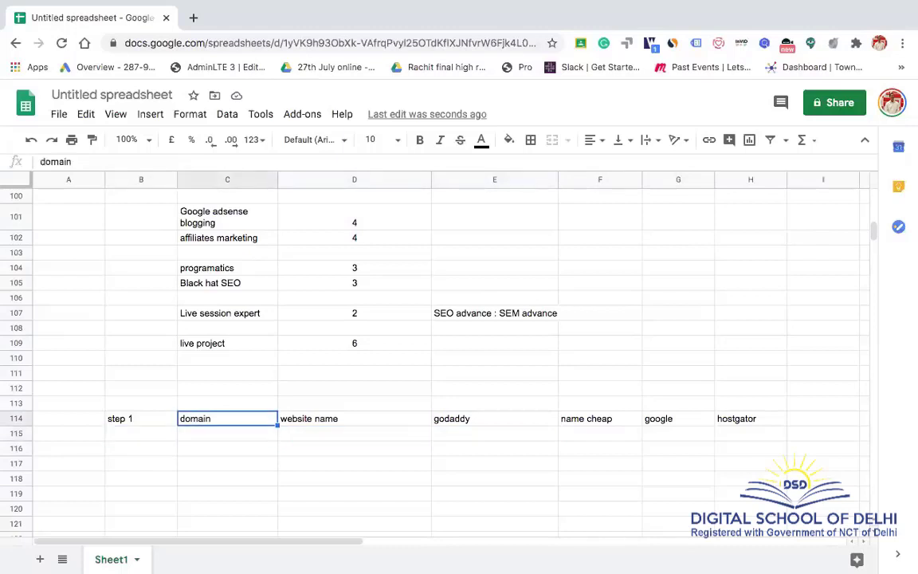
{"action": "left_click", "coordinate": [355, 418]}
{"action": "left_click", "coordinate": [227, 418]}
{"action": "left_click", "coordinate": [228, 433]}
{"action": "left_click", "coordinate": [227, 418]}
- Enter the example domain "ramukaka.com" in C115, below the domain heading
{"action": "left_click", "coordinate": [227, 434]}
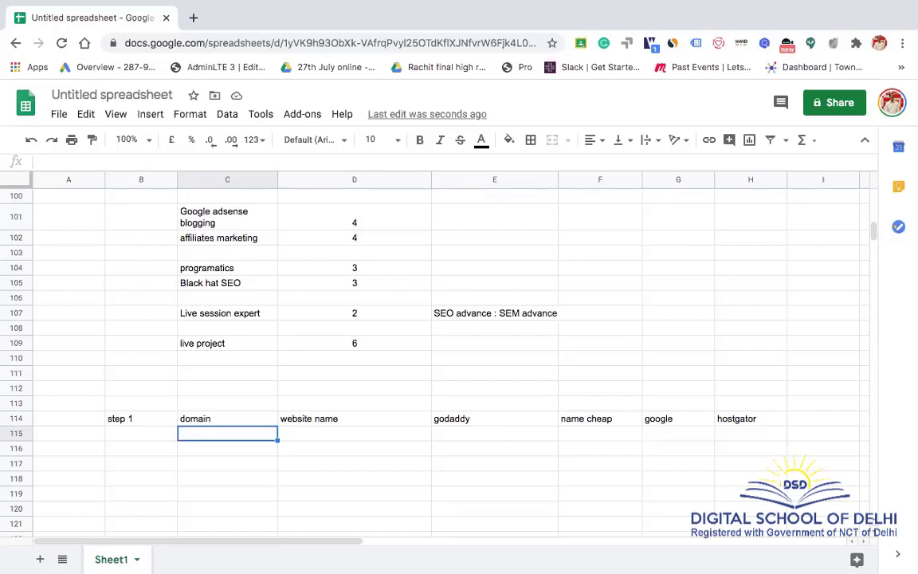
{"action": "type", "text": "ramuka"}
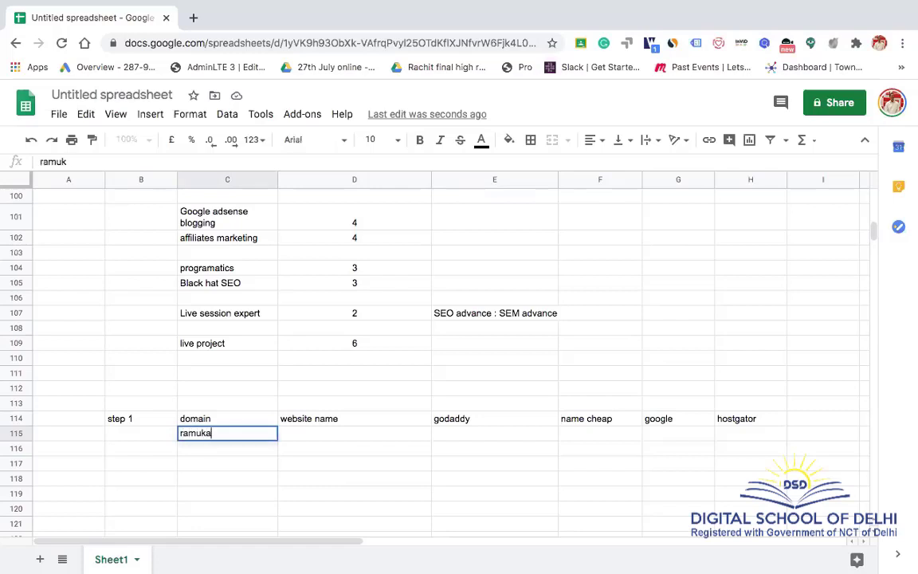
{"action": "type", "text": "ka.com"}
{"action": "key", "text": "Return"}
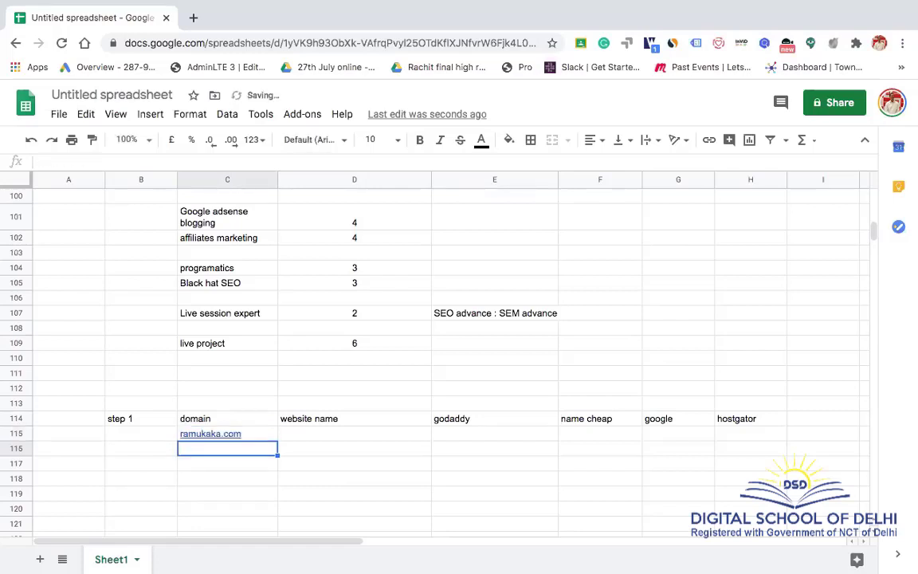
{"action": "left_click", "coordinate": [227, 434]}
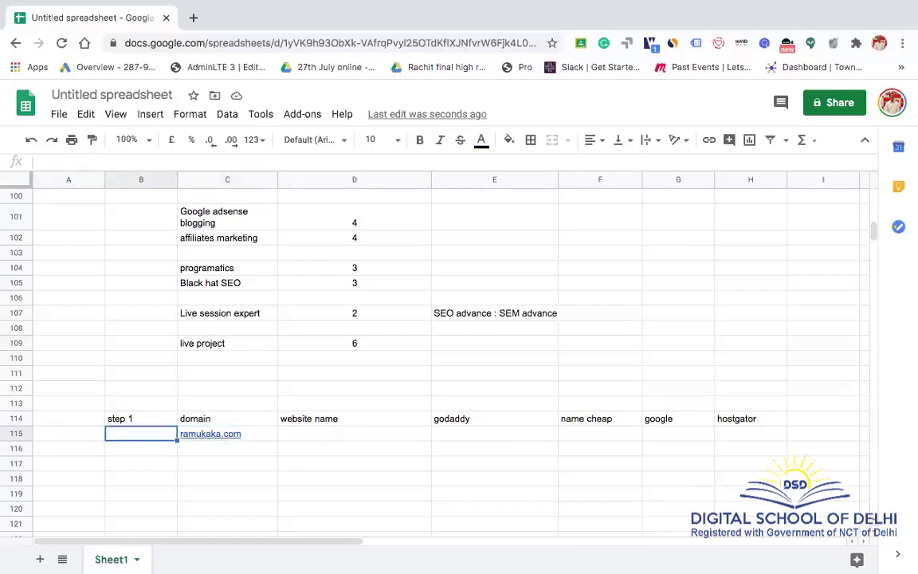
{"action": "left_click", "coordinate": [354, 433]}
{"action": "left_click", "coordinate": [228, 433]}
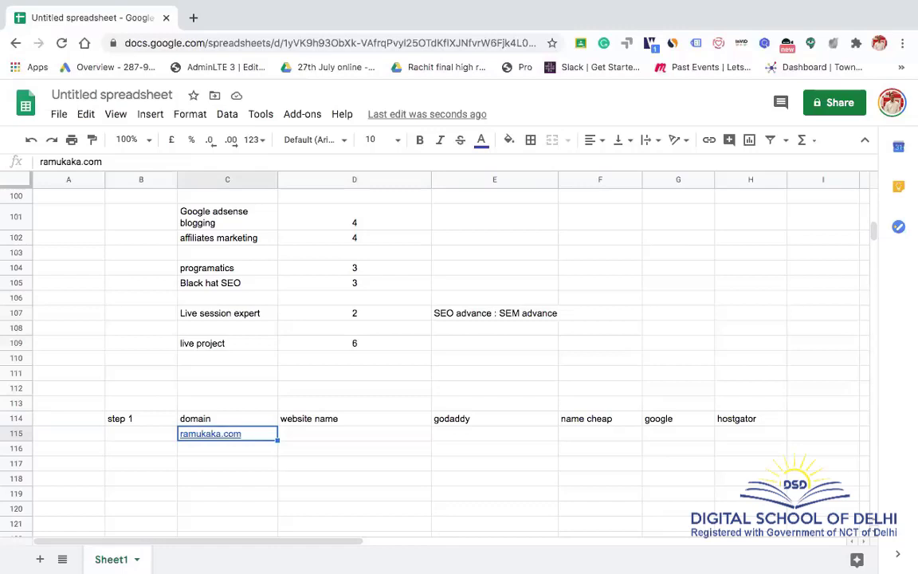
{"action": "left_click", "coordinate": [354, 433]}
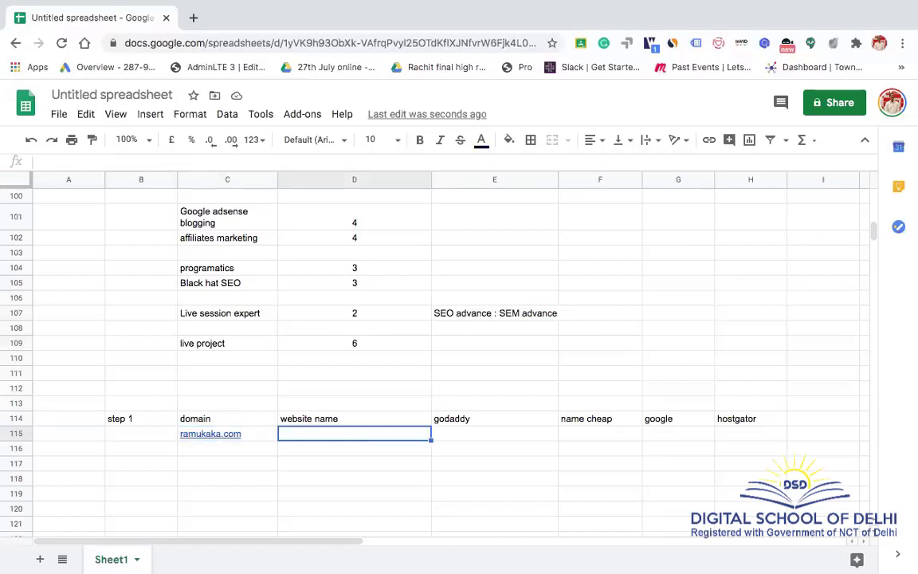
{"action": "left_click", "coordinate": [227, 434]}
- Enter the example website name "digitalmarketing.com" in D115
{"action": "left_click", "coordinate": [354, 434]}
{"action": "type", "text": "digitala"}
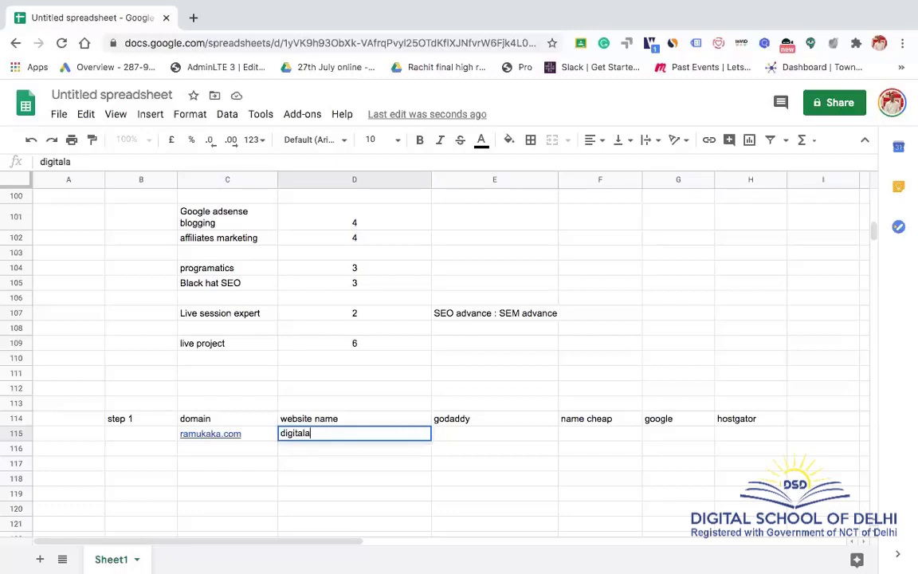
{"action": "key", "text": "BackSpace"}
{"action": "type", "text": "marketing.com"}
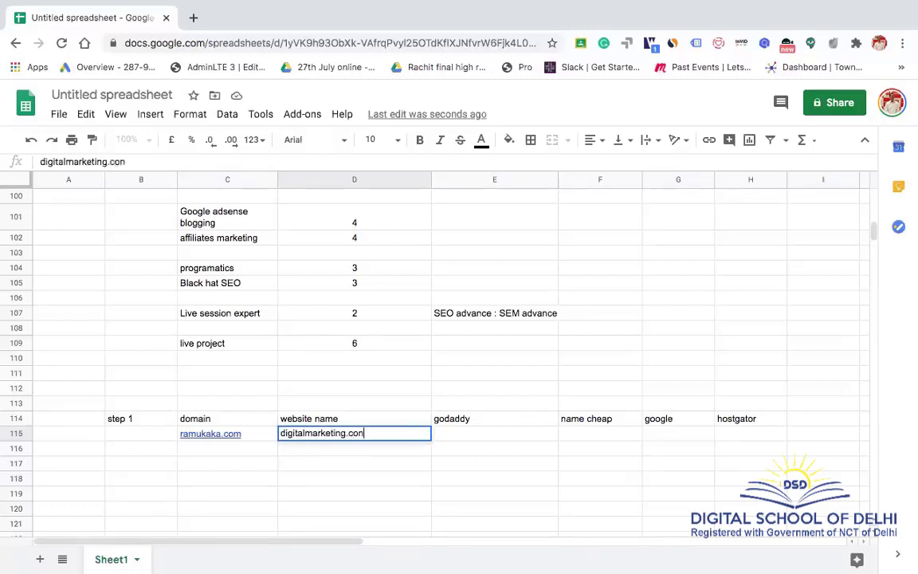
{"action": "key", "text": "BackSpace"}
{"action": "type", "text": "m"}
{"action": "key", "text": "Return"}
{"action": "left_click", "coordinate": [355, 433]}
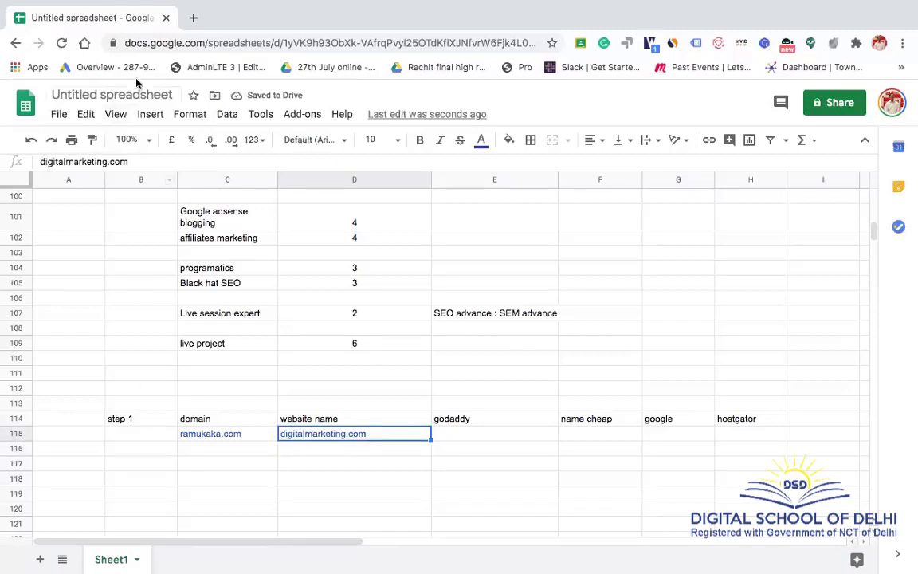
- Open leandomainsearch.com in a new browser tab
{"action": "left_click", "coordinate": [192, 18]}
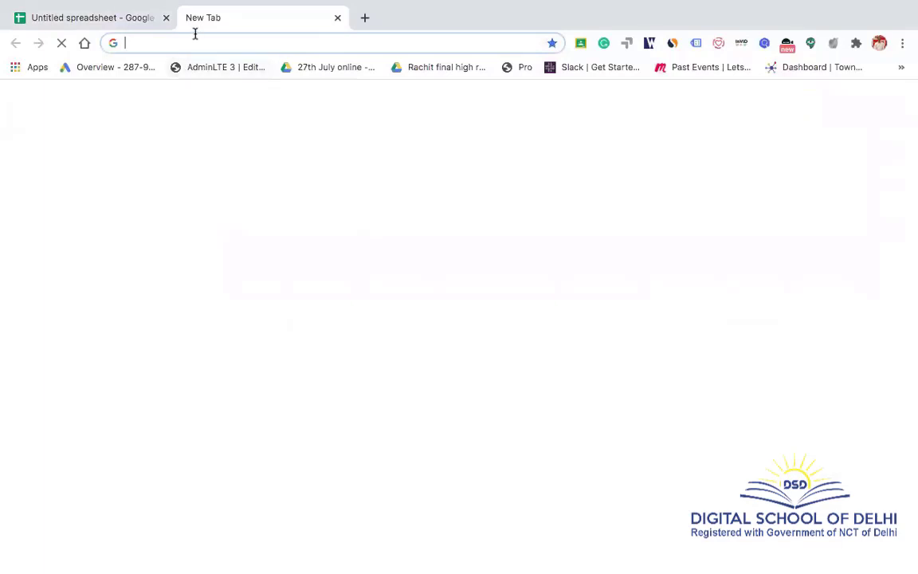
{"action": "left_click", "coordinate": [190, 44]}
{"action": "type", "text": "lead"}
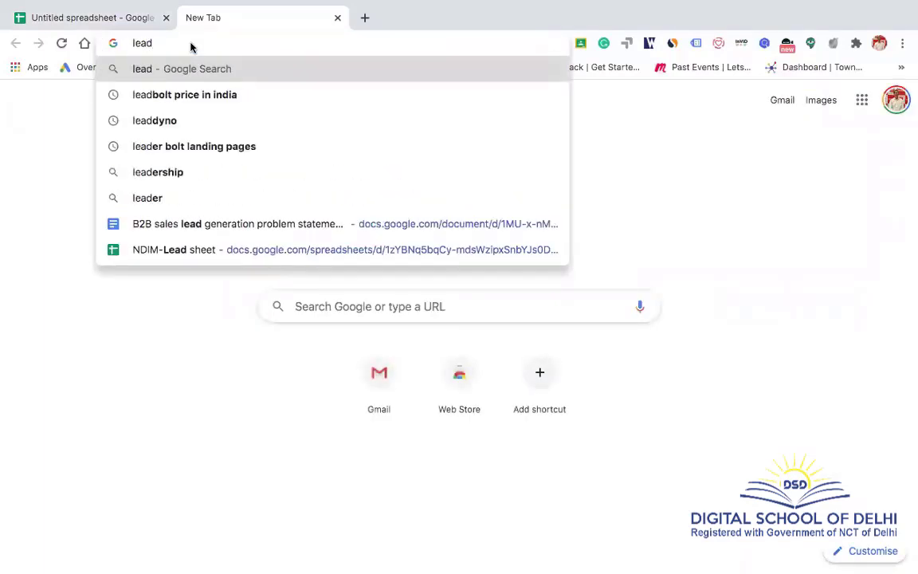
{"action": "key", "text": "BackSpace"}
{"action": "type", "text": "n"}
{"action": "key", "text": "Return"}
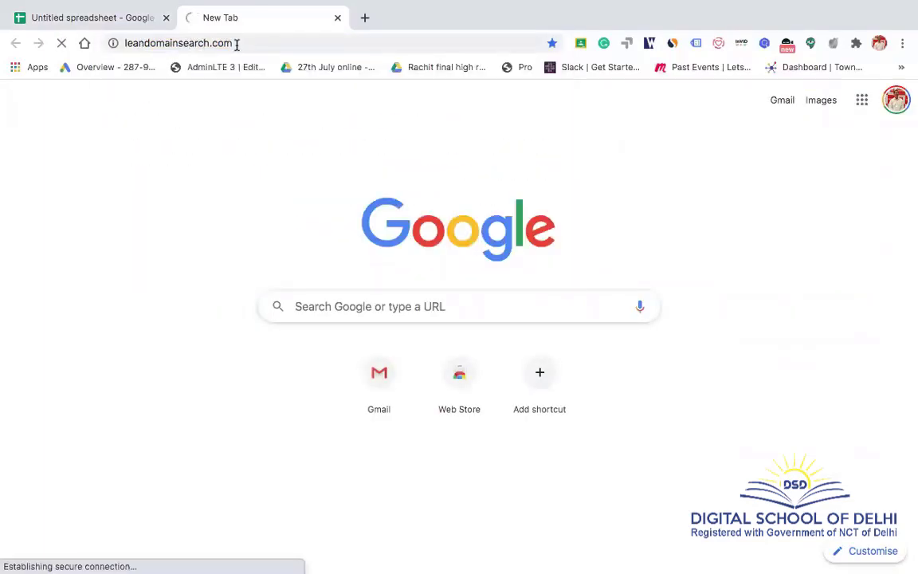
{"action": "left_click", "coordinate": [125, 18]}
{"action": "left_click", "coordinate": [490, 438]}
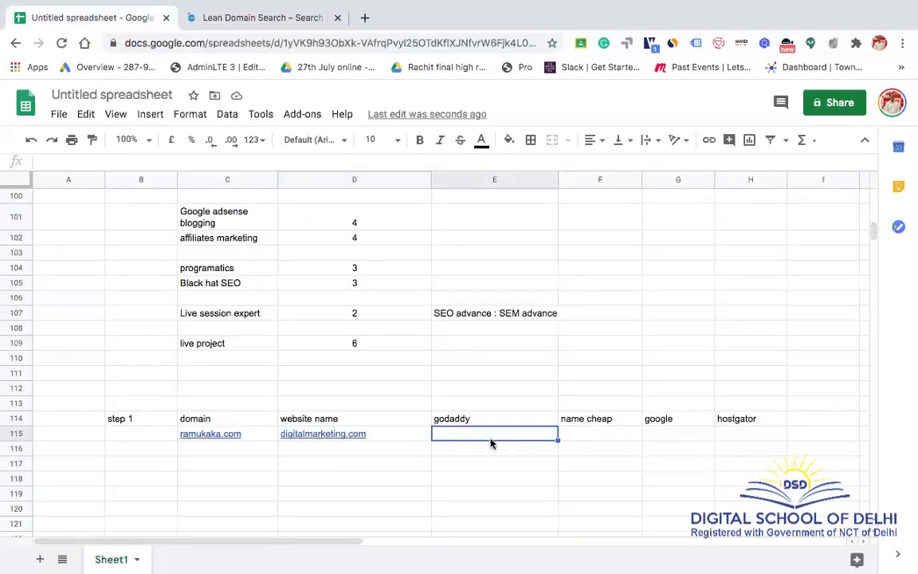
{"action": "type", "text": "https://leandomainsearch.com/"}
{"action": "key", "text": "Tab"}
{"action": "key", "text": "Left"}
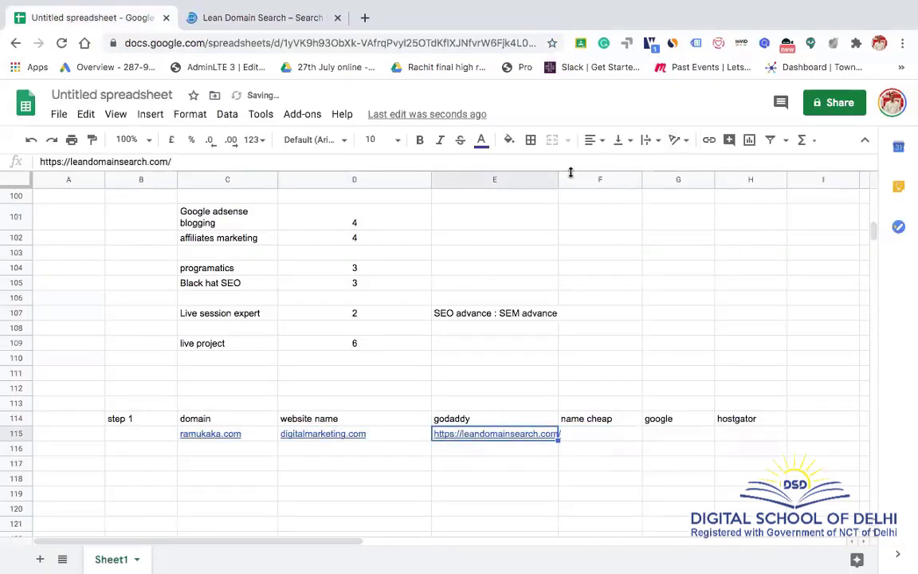
{"action": "left_click_drag", "start_coordinate": [559, 180], "coordinate": [567, 180]}
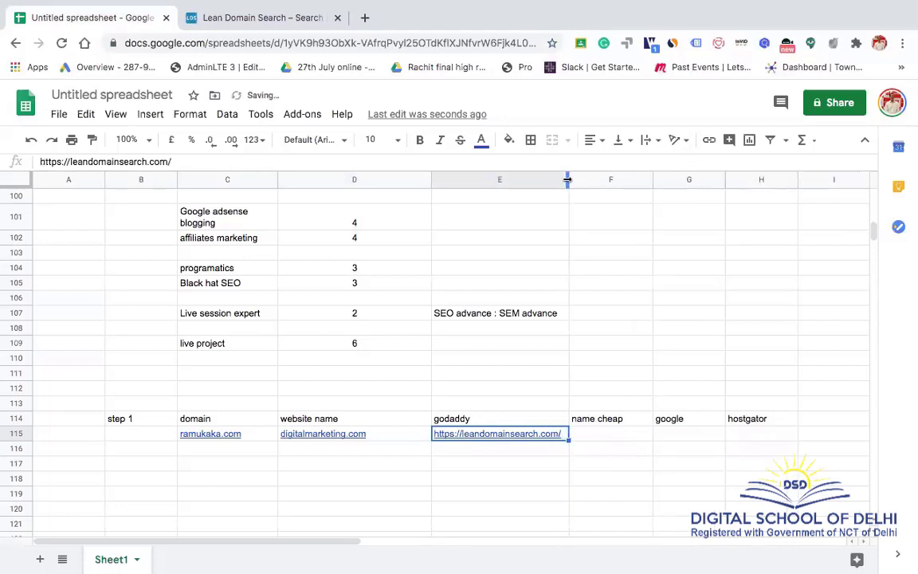
- Switch to the Lean Domain Search page and search for available domain names containing "digitalmarketing"
{"action": "left_click", "coordinate": [280, 29]}
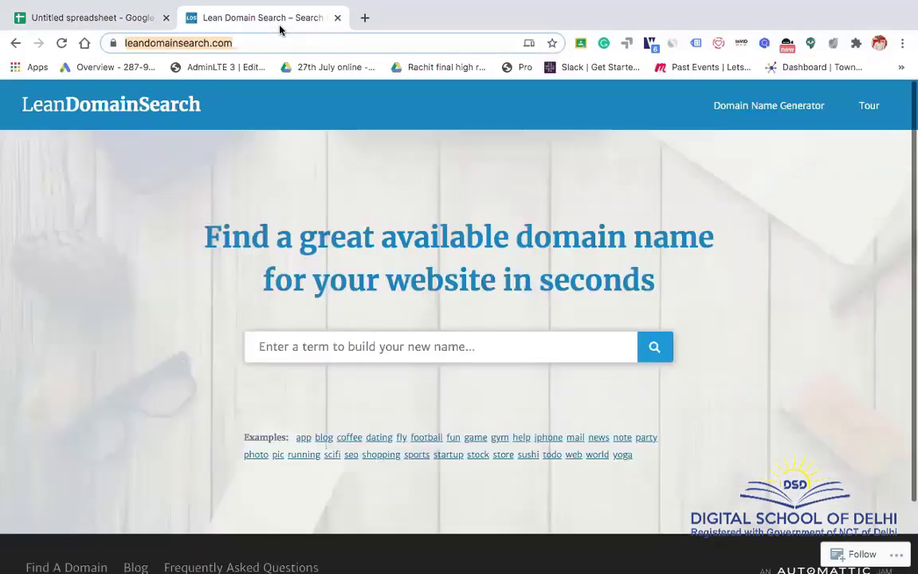
{"action": "left_click", "coordinate": [313, 346]}
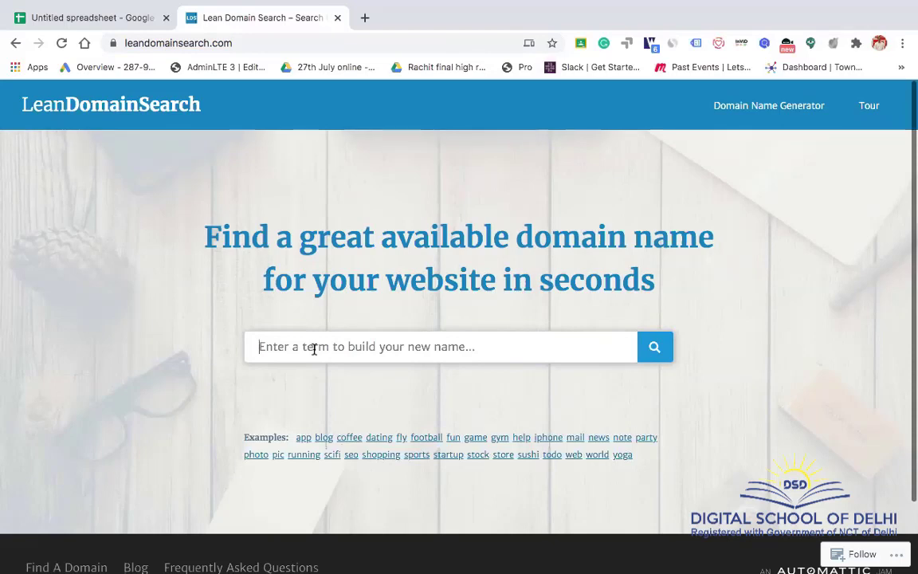
{"action": "type", "text": "digital"}
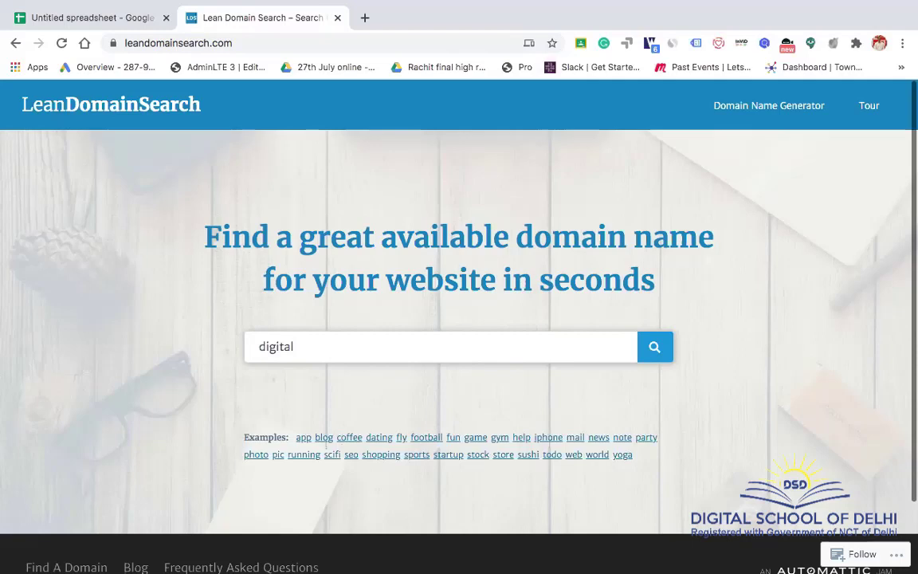
{"action": "type", "text": "marketing"}
{"action": "key", "text": "Return"}
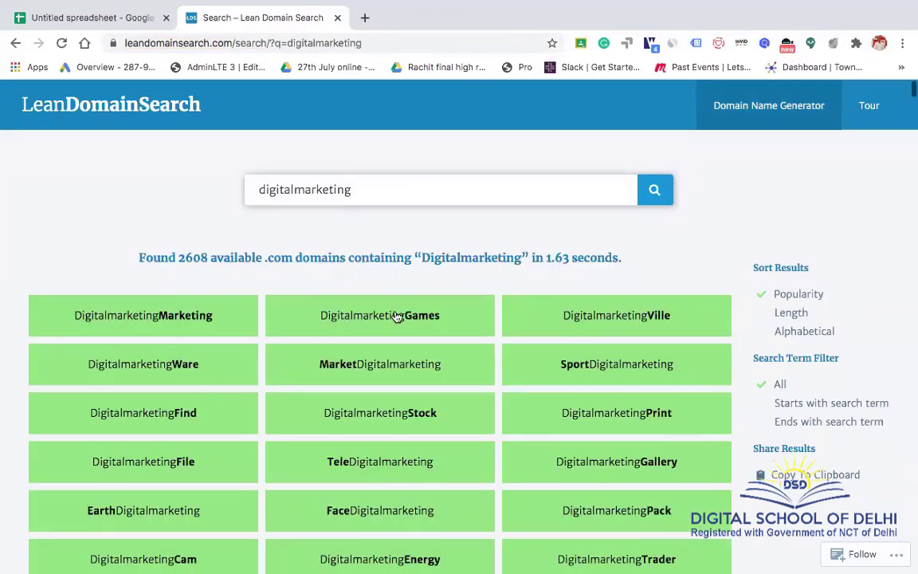
- Examine the list of available .com domain suggestions built on the search term
{"action": "scroll", "coordinate": [401, 436], "scroll_direction": "down", "scroll_amount": 1}
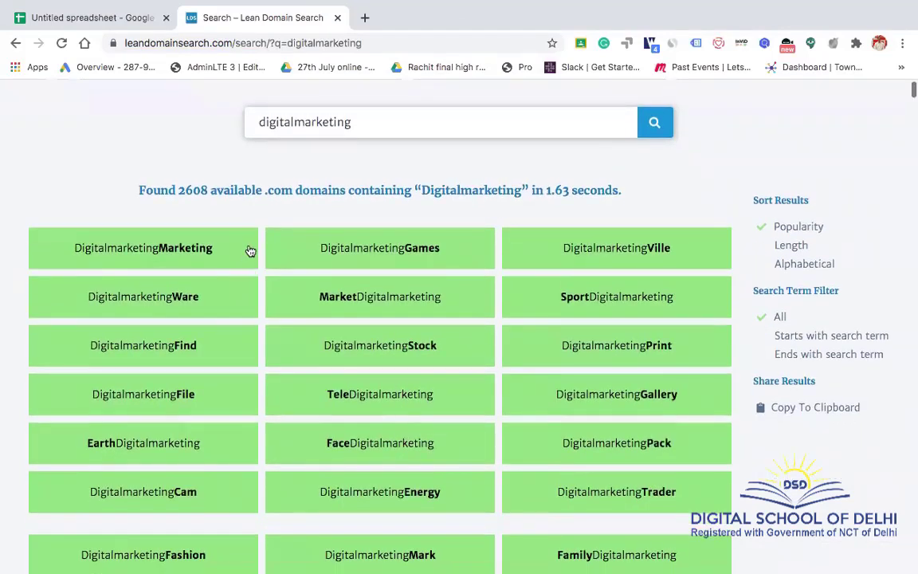
{"action": "scroll", "coordinate": [250, 251], "scroll_direction": "down", "scroll_amount": 12}
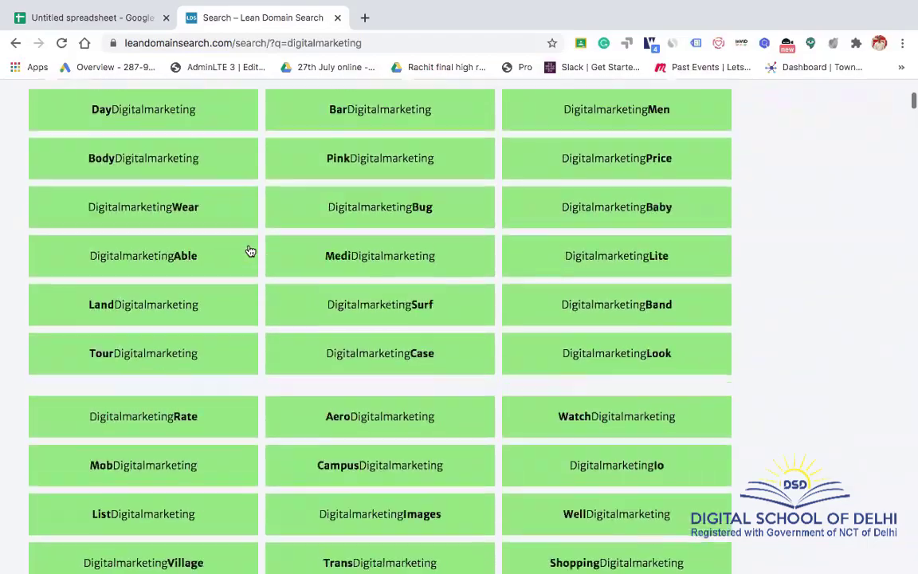
{"action": "scroll", "coordinate": [251, 251], "scroll_direction": "down", "scroll_amount": 15}
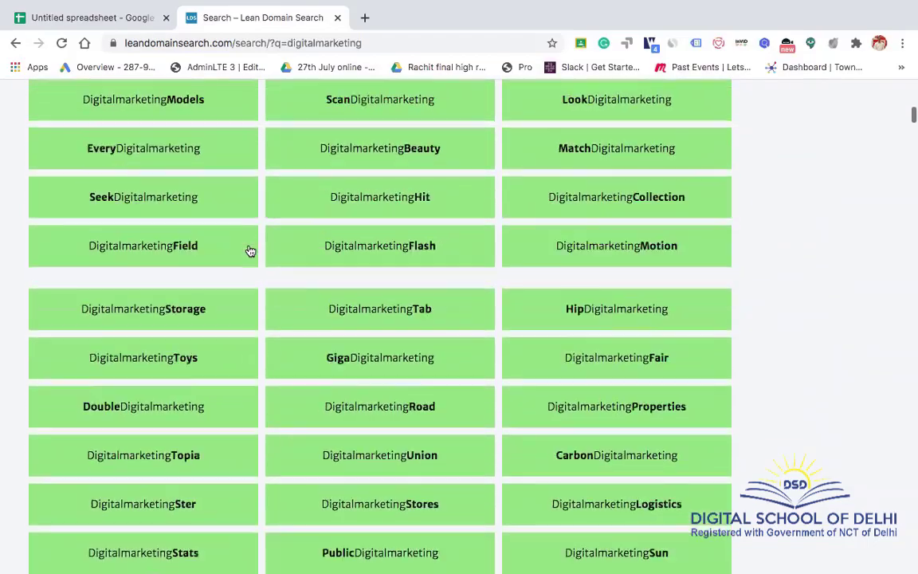
{"action": "scroll", "coordinate": [251, 251], "scroll_direction": "down", "scroll_amount": 10}
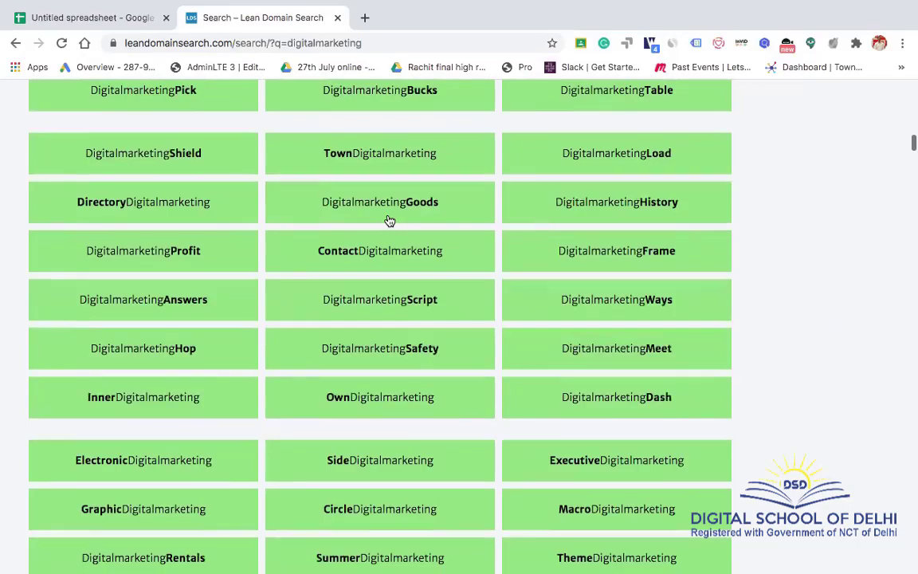
{"action": "scroll", "coordinate": [389, 221], "scroll_direction": "down", "scroll_amount": 15}
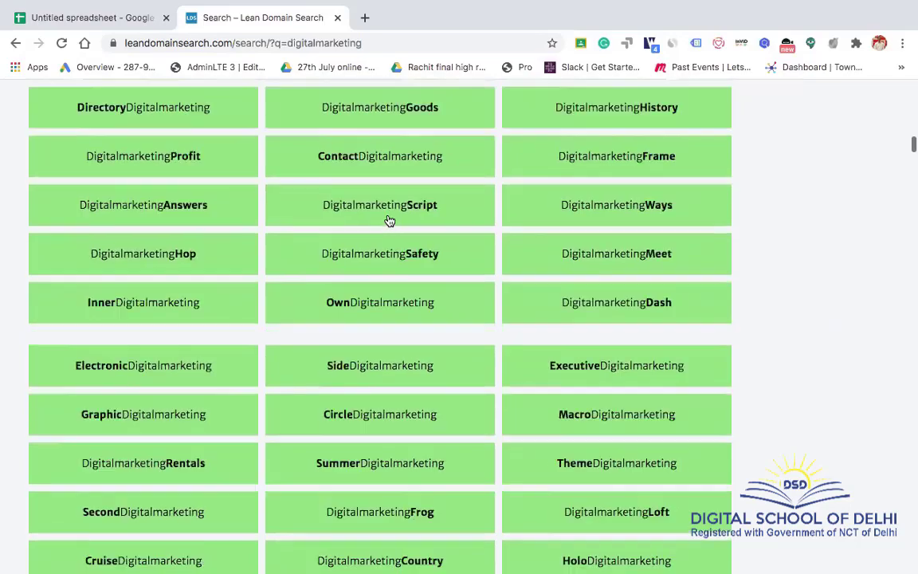
{"action": "scroll", "coordinate": [389, 221], "scroll_direction": "down", "scroll_amount": 15}
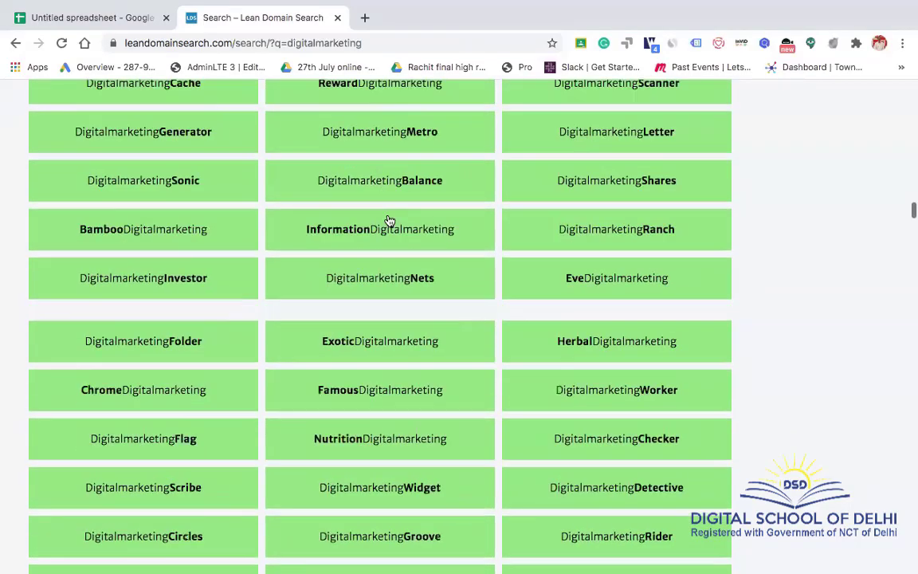
{"action": "scroll", "coordinate": [389, 220], "scroll_direction": "down", "scroll_amount": 10}
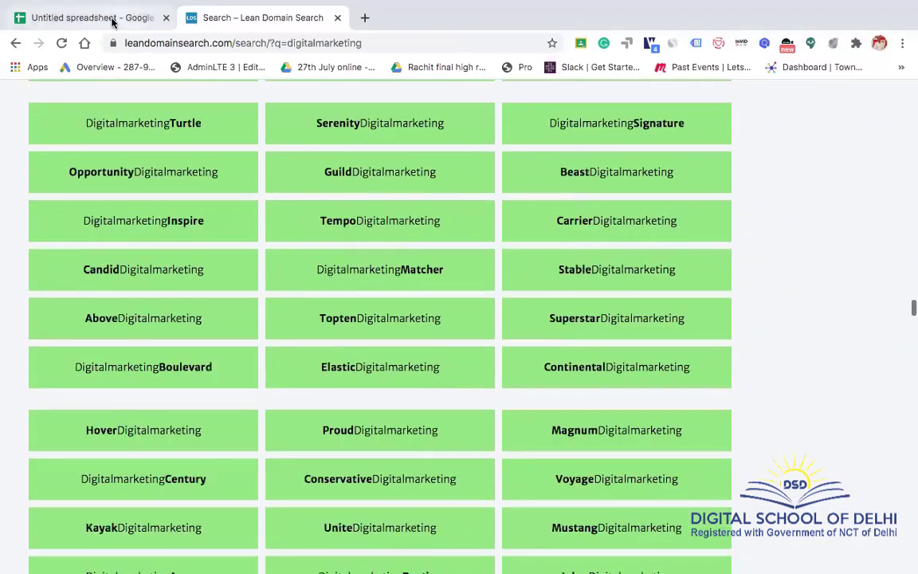
- Return to the spreadsheet and enter "step 2" in B116, below the step 1 rows
{"action": "left_click", "coordinate": [113, 19]}
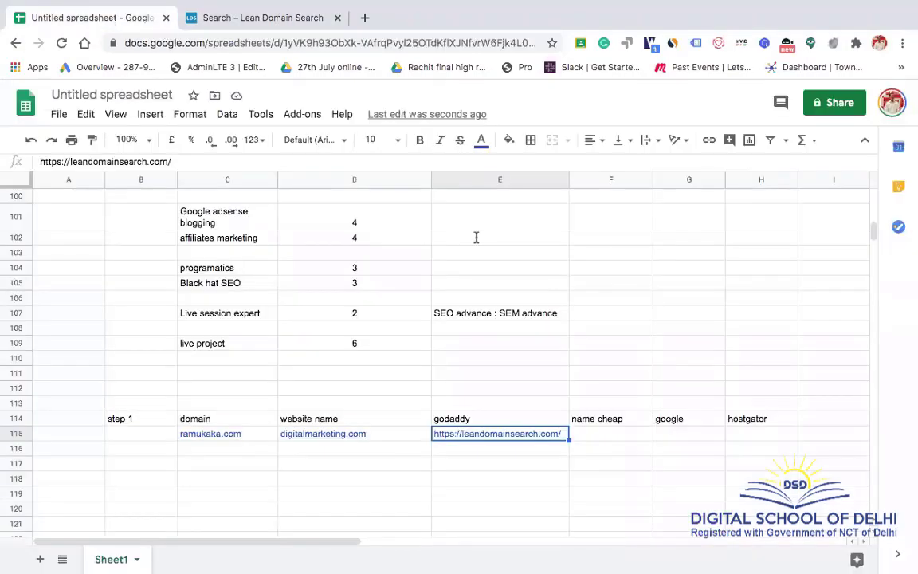
{"action": "left_click", "coordinate": [611, 441]}
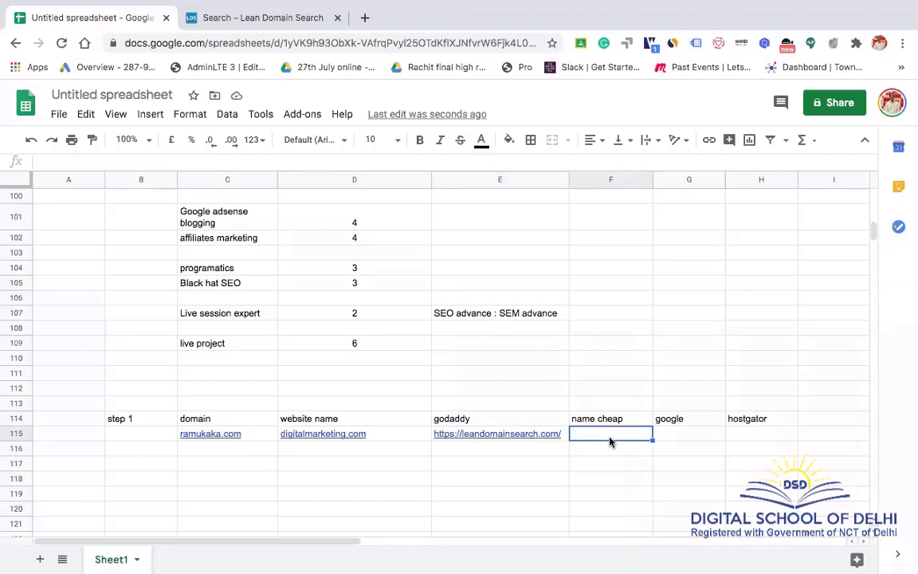
{"action": "key", "text": "Left"}
{"action": "key", "text": "Left"}
{"action": "key", "text": "Left"}
{"action": "key", "text": "Left"}
{"action": "key", "text": "Down"}
{"action": "key", "text": "Up"}
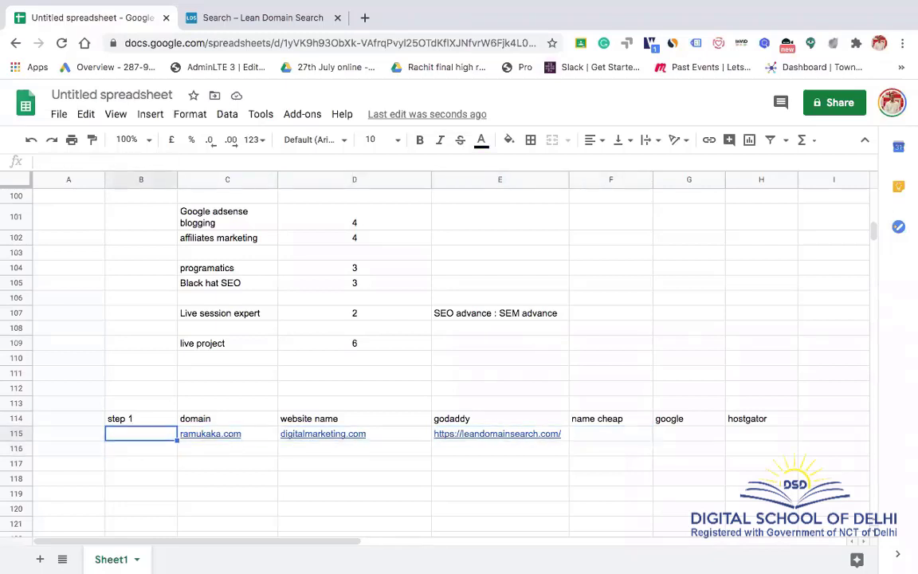
{"action": "key", "text": "Down"}
{"action": "type", "text": "step 2"}
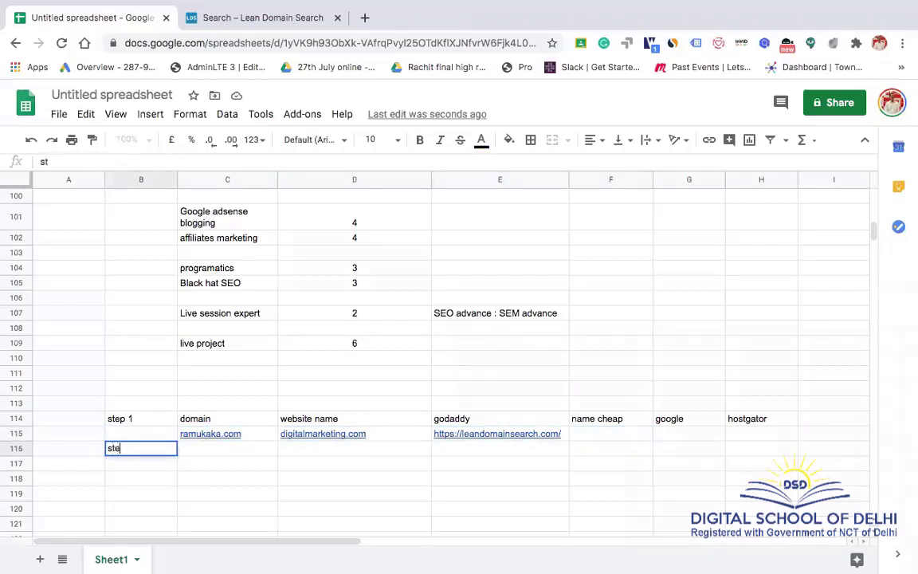
{"action": "key", "text": "Return"}
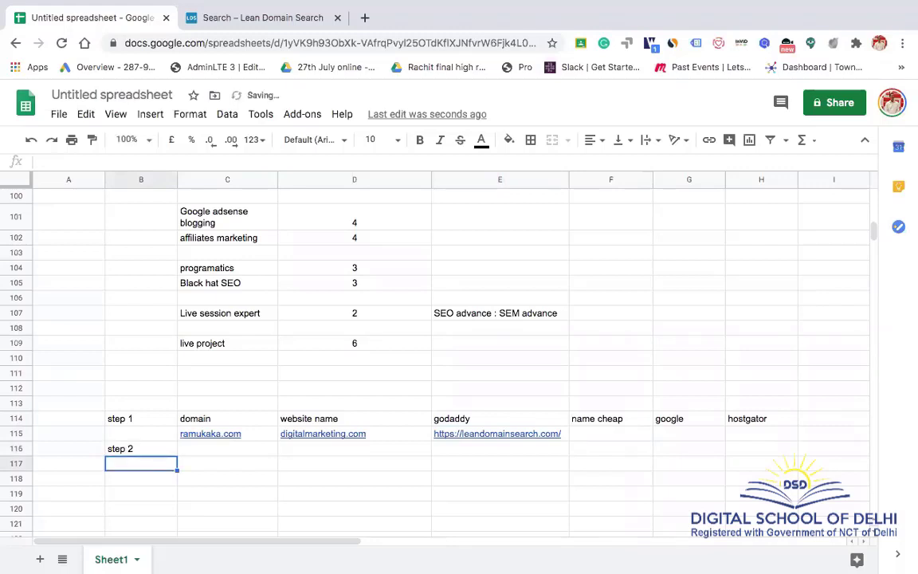
- Fill in the step 2 row with "hosting" in C116 and the provider "hostgator" in D116
{"action": "key", "text": "Up"}
{"action": "key", "text": "Right"}
{"action": "type", "text": "hosting"}
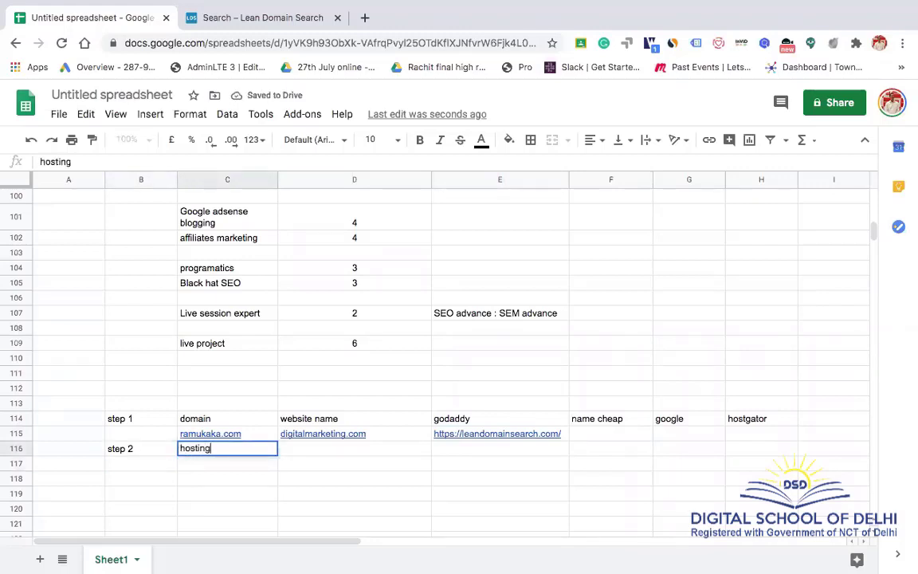
{"action": "key", "text": "Tab"}
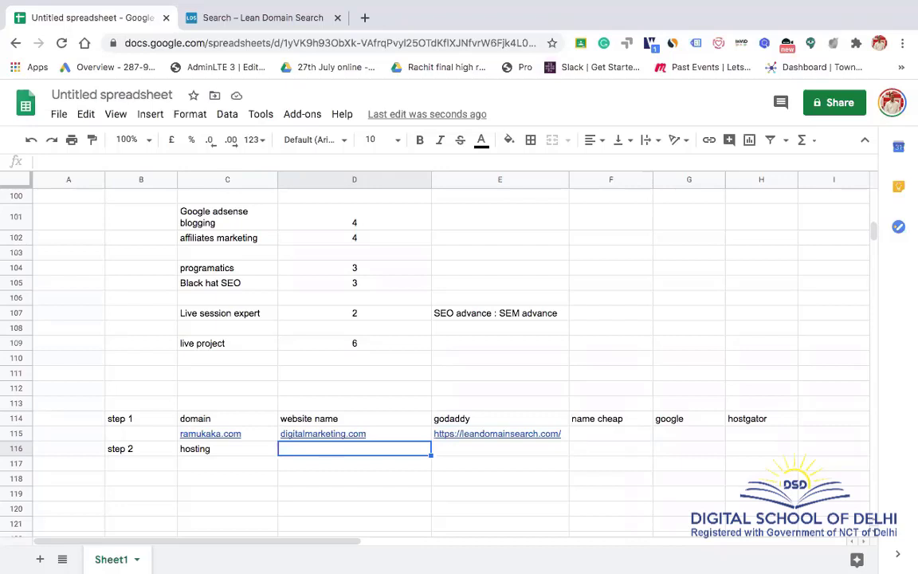
{"action": "type", "text": "hostgart"}
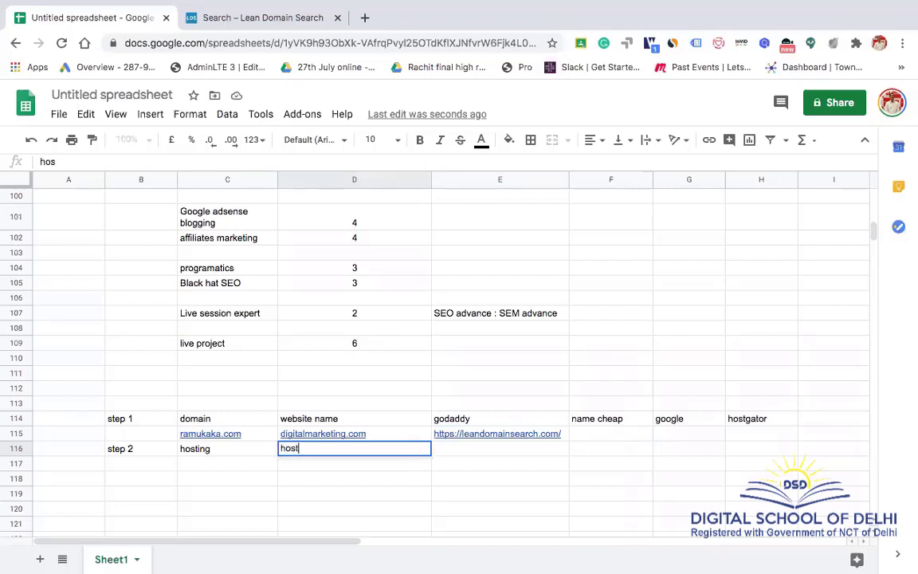
{"action": "key", "text": "BackSpace"}
{"action": "key", "text": "BackSpace"}
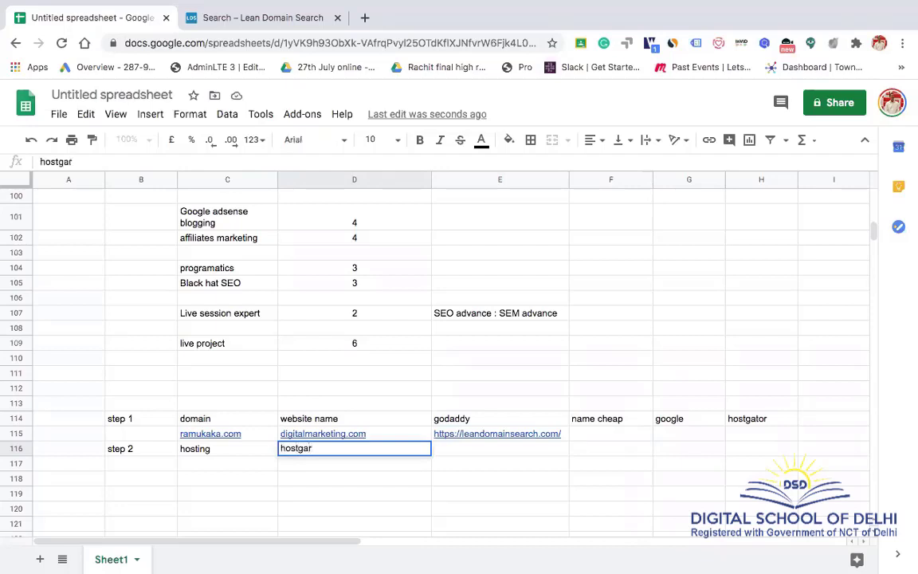
{"action": "type", "text": "tor"}
{"action": "key", "text": "Tab"}
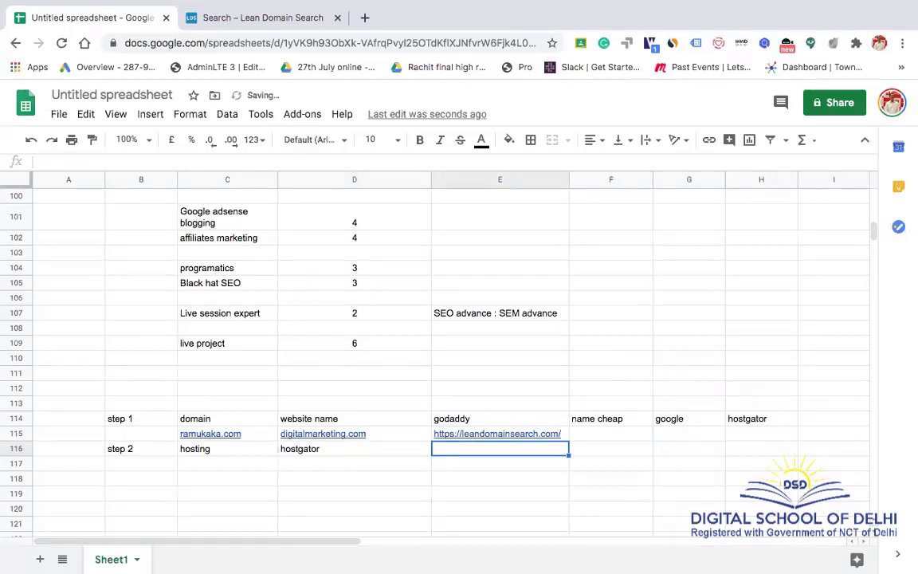
{"action": "left_click", "coordinate": [500, 418]}
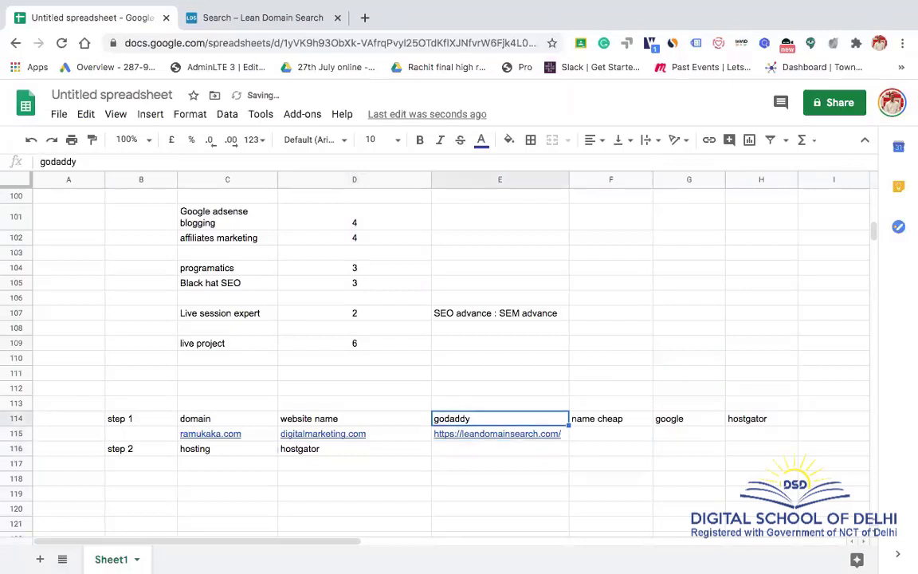
{"action": "left_click", "coordinate": [610, 418]}
{"action": "left_click", "coordinate": [610, 433]}
{"action": "left_click", "coordinate": [500, 434]}
{"action": "left_click", "coordinate": [610, 434]}
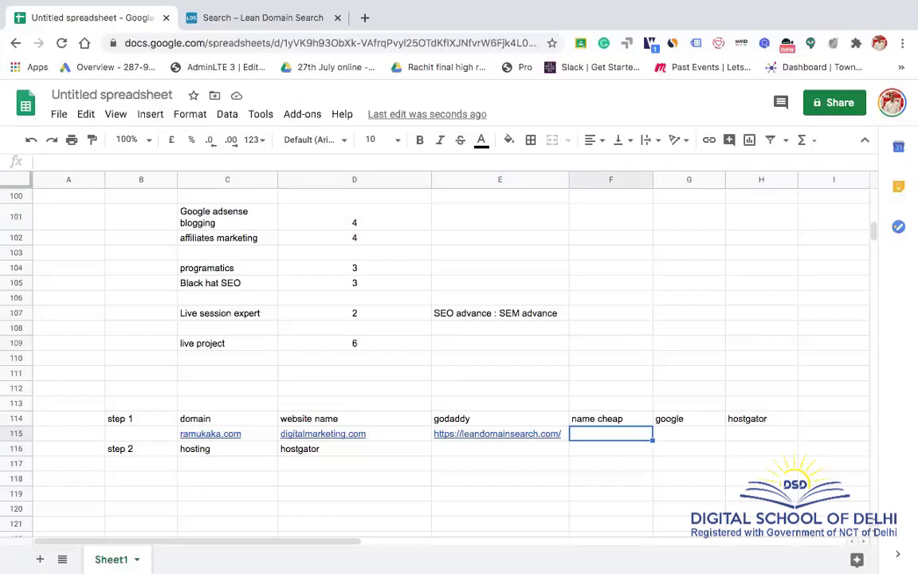
{"action": "left_click", "coordinate": [610, 449]}
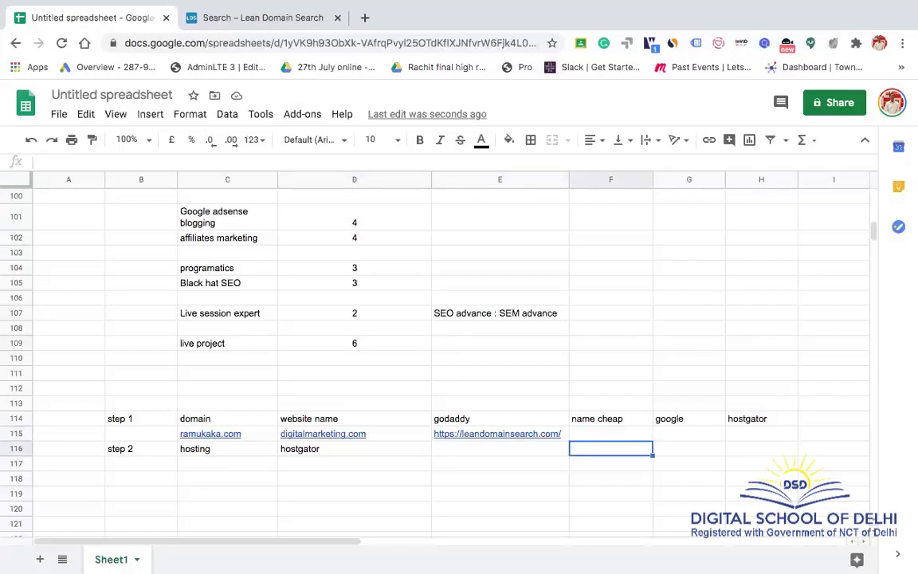
- Enter the note "DNS : domian name server" in E116 of the step 2 row
{"action": "left_click", "coordinate": [500, 449]}
{"action": "type", "text": "DNS"}
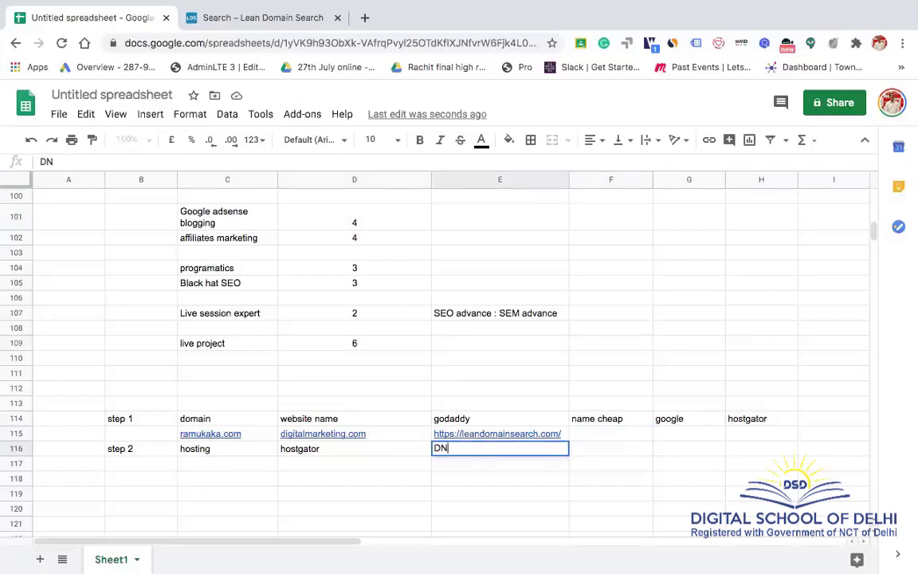
{"action": "left_click", "coordinate": [610, 449]}
{"action": "left_click", "coordinate": [500, 448]}
{"action": "key", "text": "Return"}
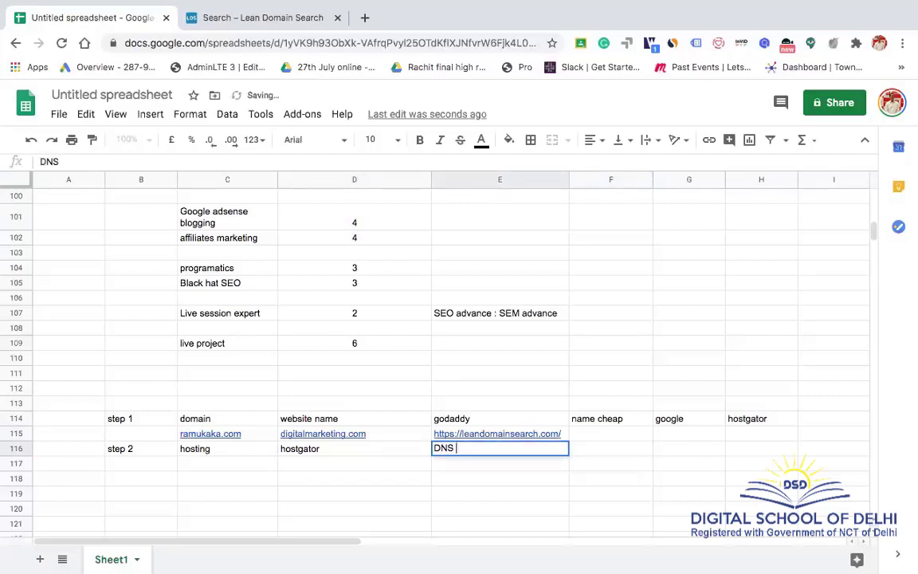
{"action": "type", "text": ": domina"}
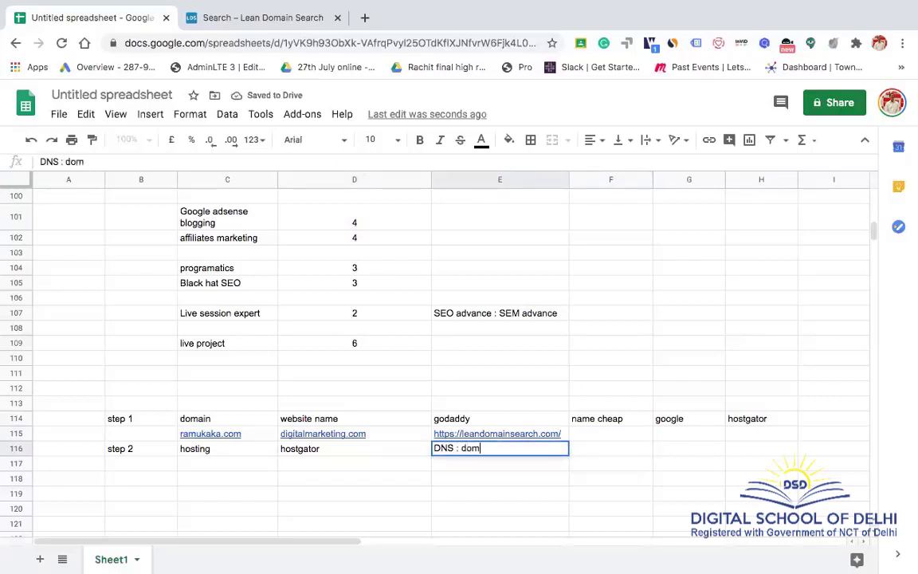
{"action": "key", "text": "BackSpace"}
{"action": "key", "text": "BackSpace"}
{"action": "type", "text": "an"}
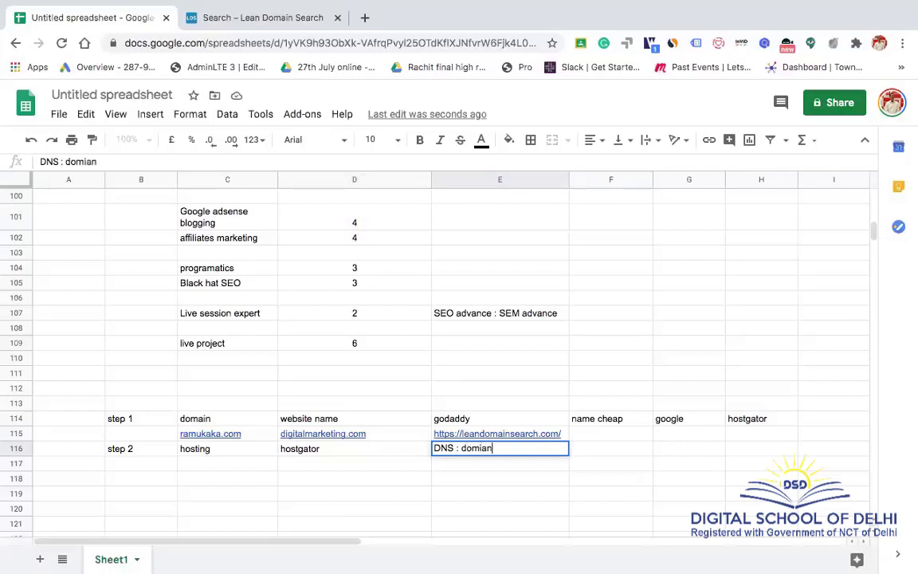
{"action": "type", "text": " name server"}
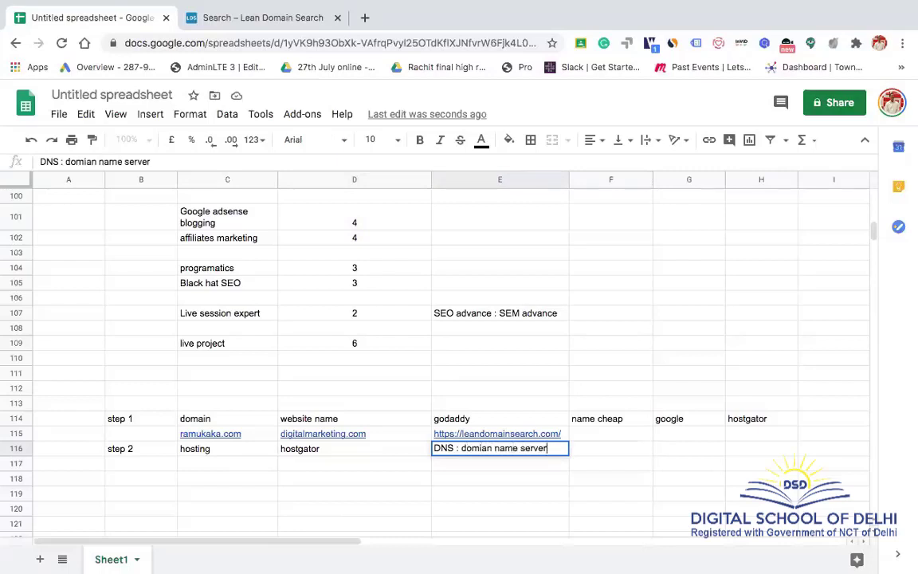
{"action": "key", "text": "Return"}
{"action": "left_click", "coordinate": [499, 434]}
{"action": "left_click", "coordinate": [500, 449]}
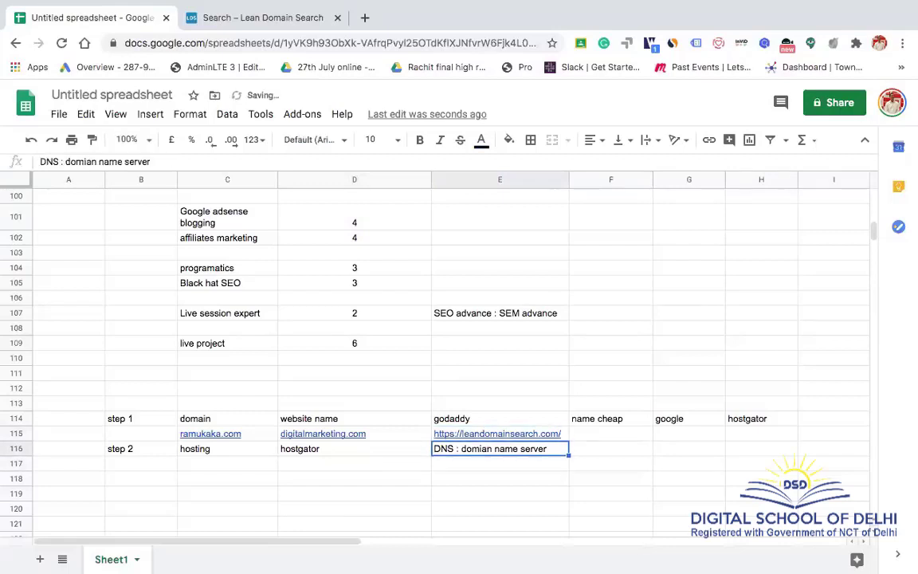
- Add the next website stage in row 118 with "step 3" in B118 and "wordpress" in C118
{"action": "left_click", "coordinate": [500, 464]}
{"action": "left_click", "coordinate": [228, 463]}
{"action": "left_click", "coordinate": [141, 464]}
{"action": "left_click", "coordinate": [142, 479]}
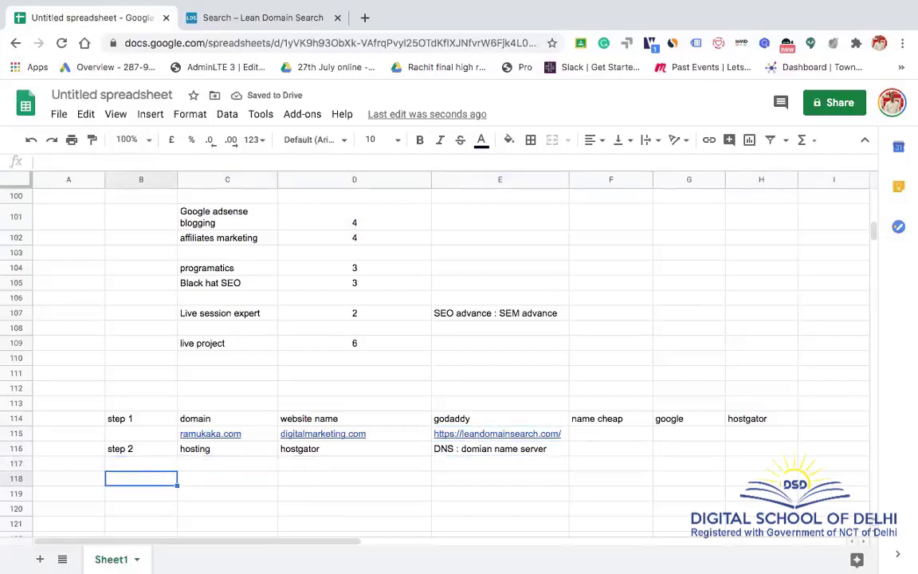
{"action": "type", "text": "ste"}
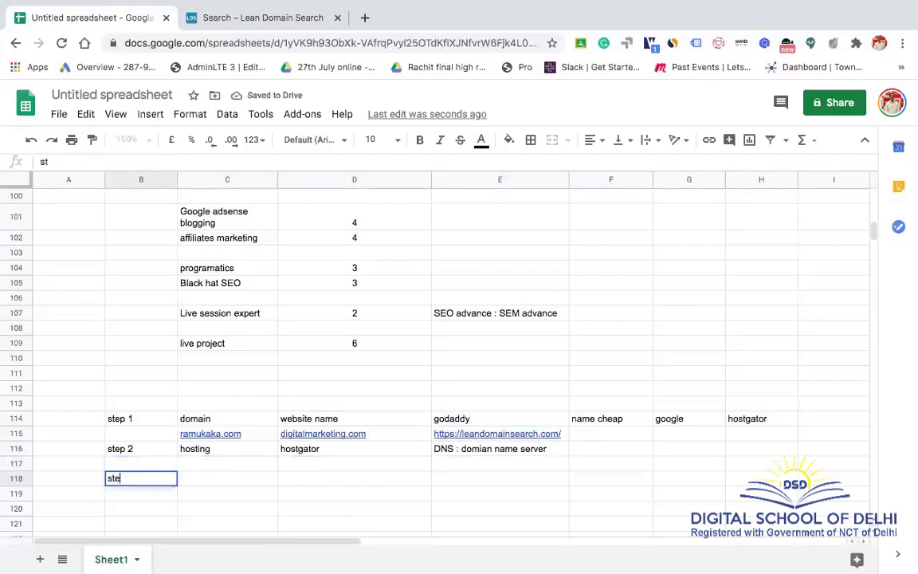
{"action": "type", "text": "p 3"}
{"action": "key", "text": "Tab"}
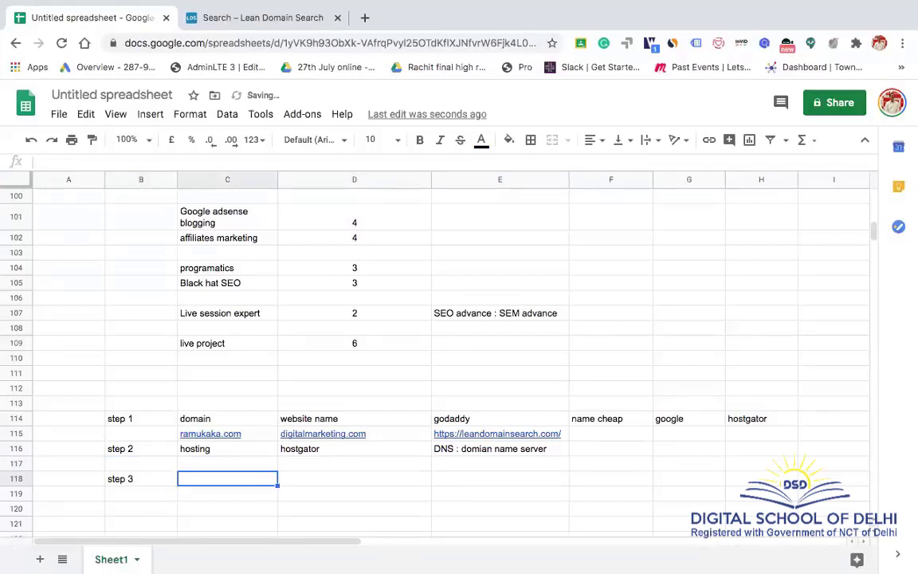
{"action": "type", "text": "wordp"}
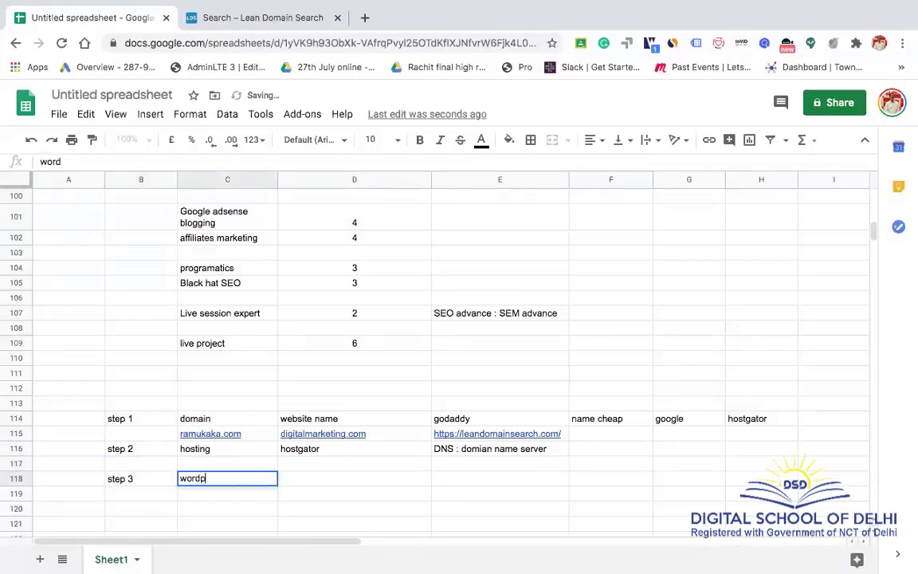
{"action": "type", "text": "ress"}
{"action": "key", "text": "Tab"}
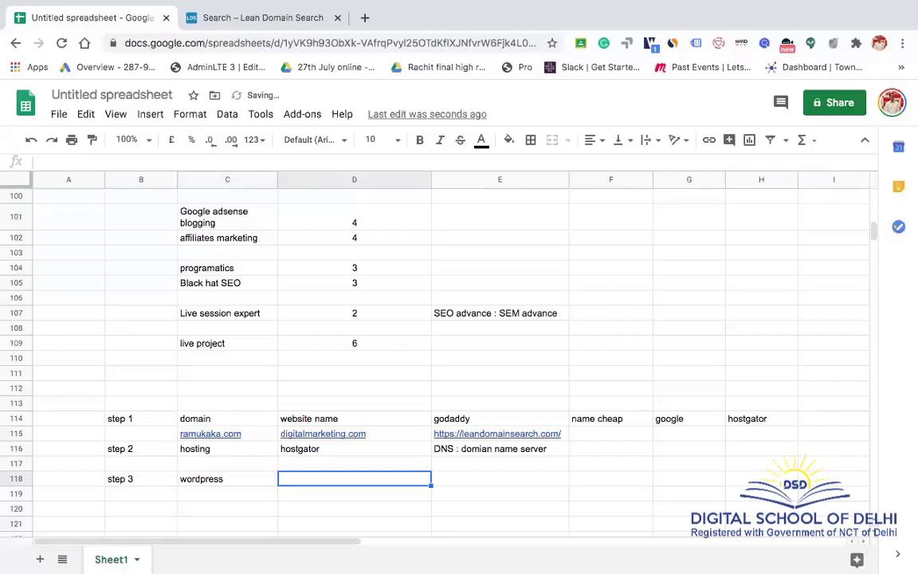
- Extend the step 3 entry in C118 to read "wordpress install"
{"action": "double_click", "coordinate": [227, 479]}
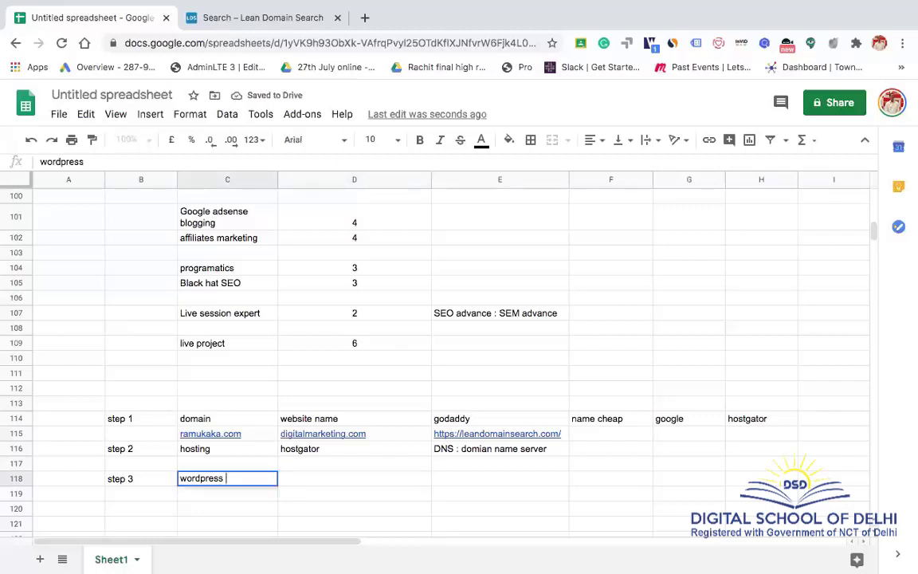
{"action": "type", "text": "install"}
{"action": "key", "text": "Return"}
- Add the next website stage in row 120 with "step 4" in B120 and "wordpress theme" in C120
{"action": "key", "text": "Left"}
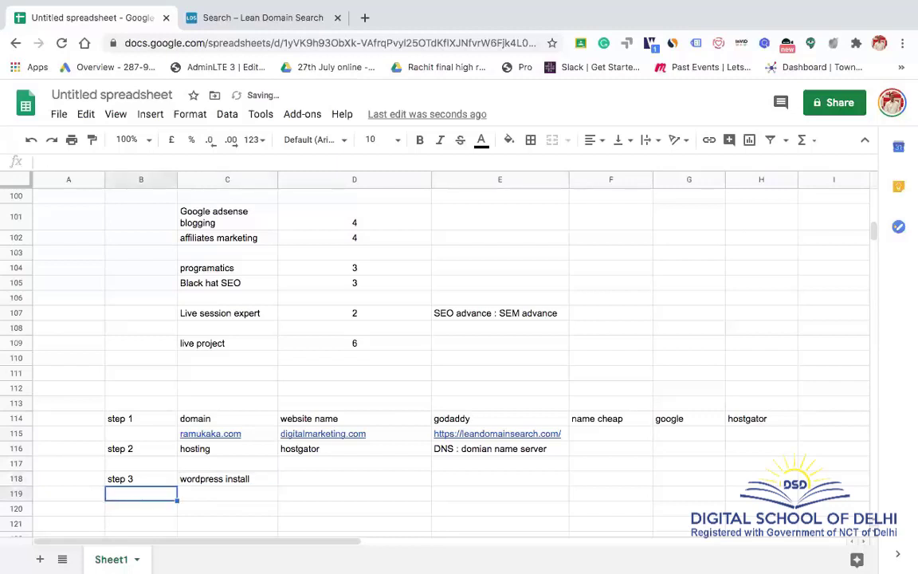
{"action": "key", "text": "Down"}
{"action": "type", "text": "step 4"}
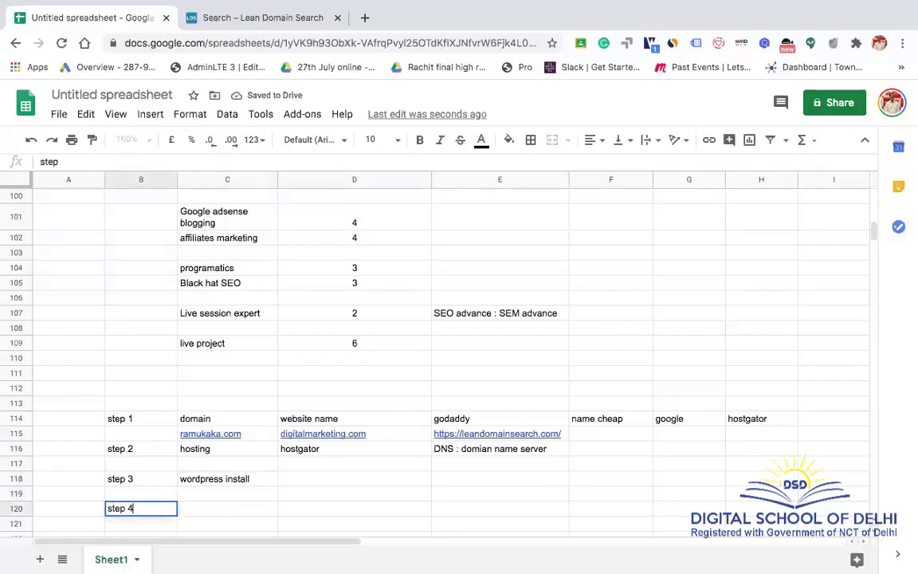
{"action": "key", "text": "Return"}
{"action": "key", "text": "Up"}
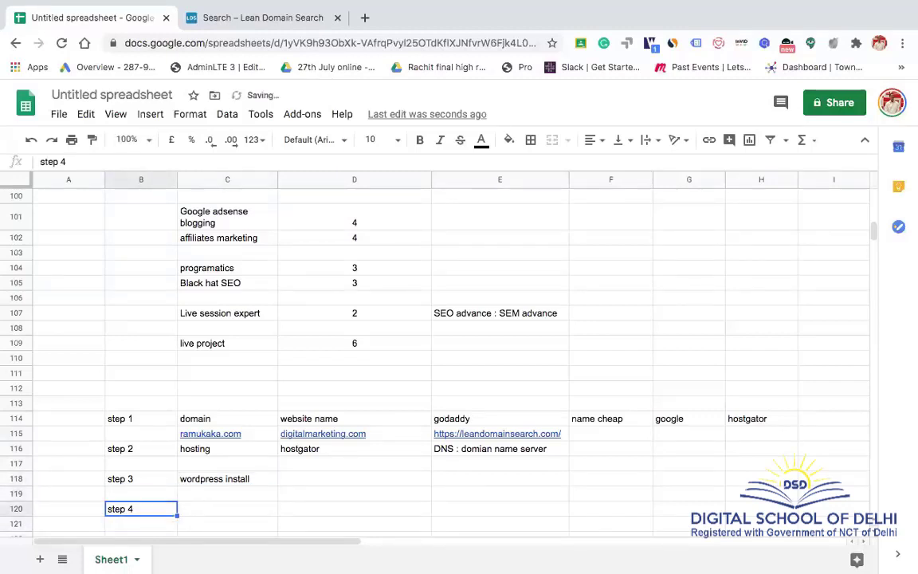
{"action": "key", "text": "Right"}
{"action": "type", "text": "wordpress theme"}
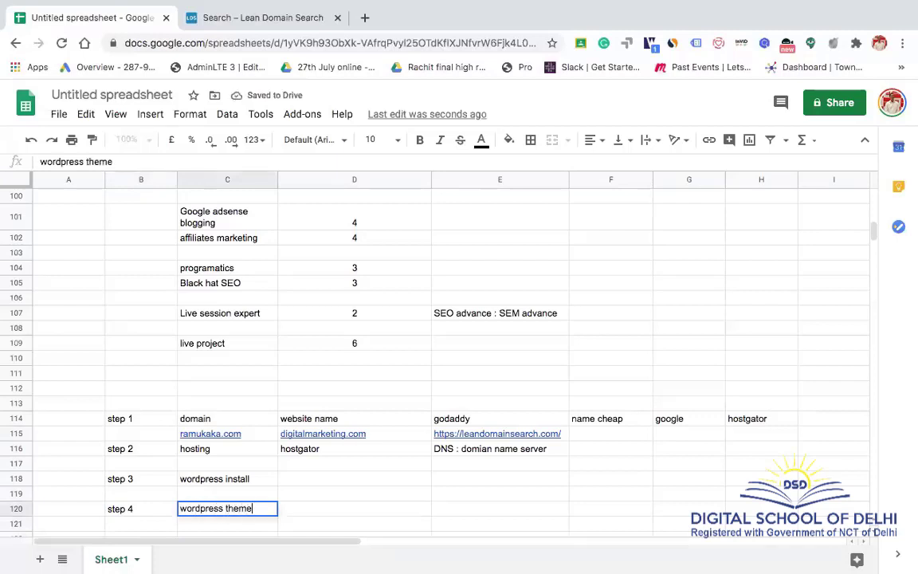
{"action": "key", "text": "Return"}
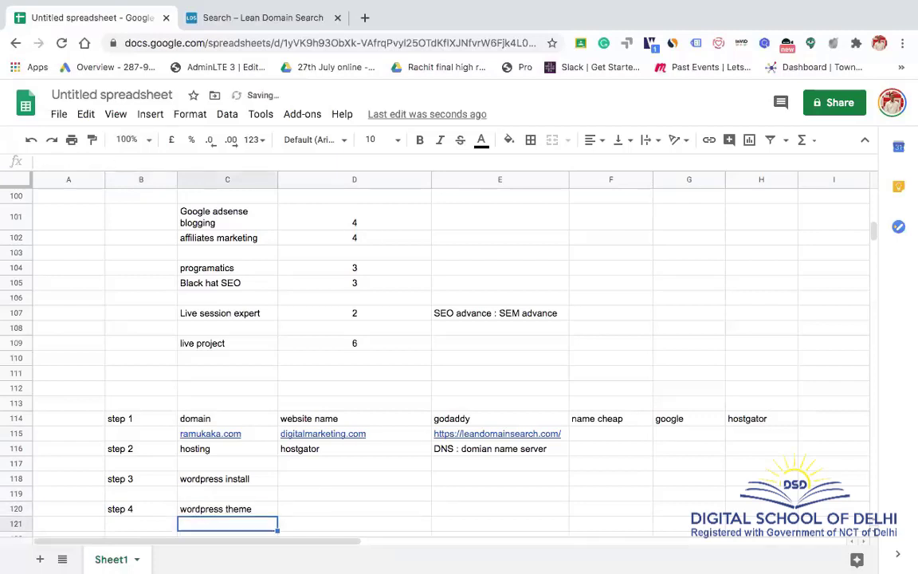
- Enter the label "setp 5" in B122, two rows below the step 4 row
{"action": "key", "text": "Up"}
{"action": "key", "text": "Down"}
{"action": "key", "text": "Down"}
{"action": "key", "text": "Down"}
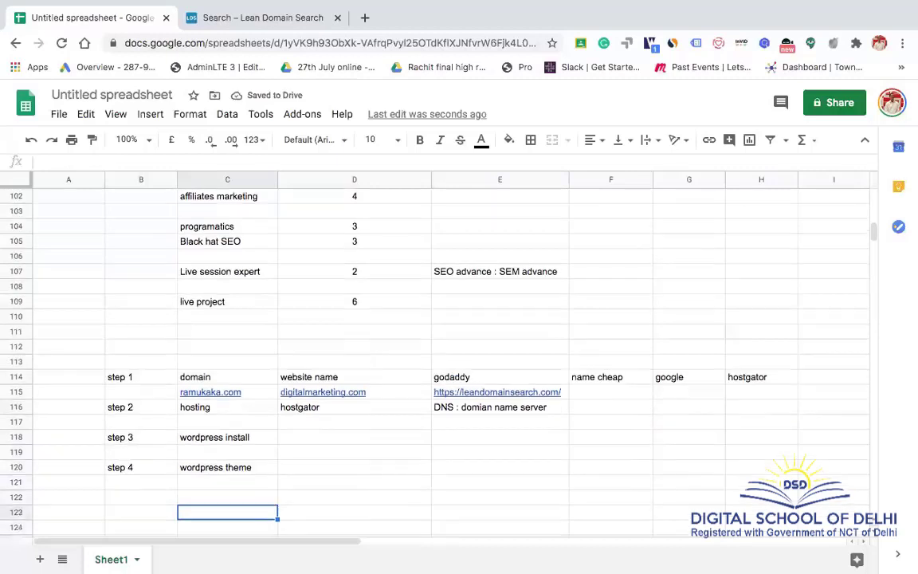
{"action": "key", "text": "Up"}
{"action": "key", "text": "Up"}
{"action": "key", "text": "Down"}
{"action": "key", "text": "Down"}
{"action": "left_click", "coordinate": [140, 511]}
{"action": "left_click", "coordinate": [140, 497]}
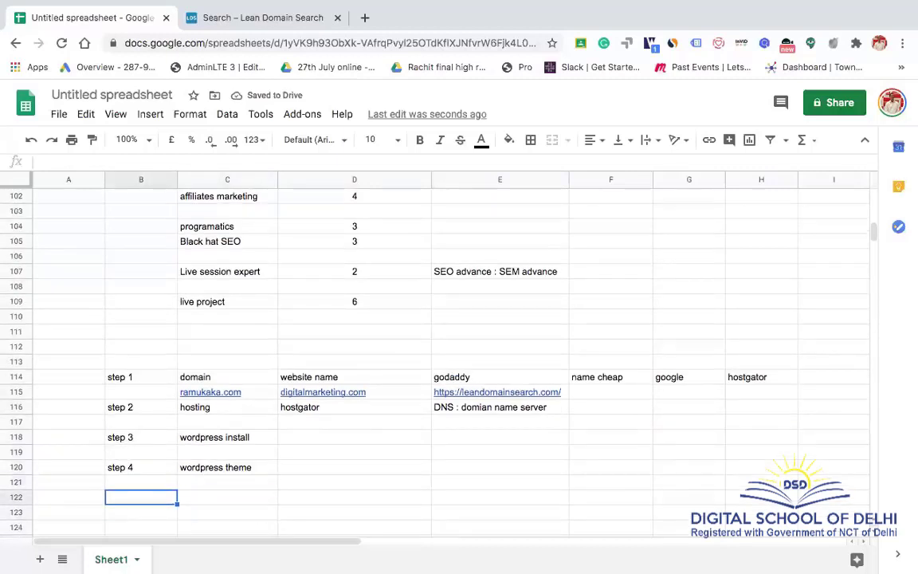
{"action": "type", "text": "setp"}
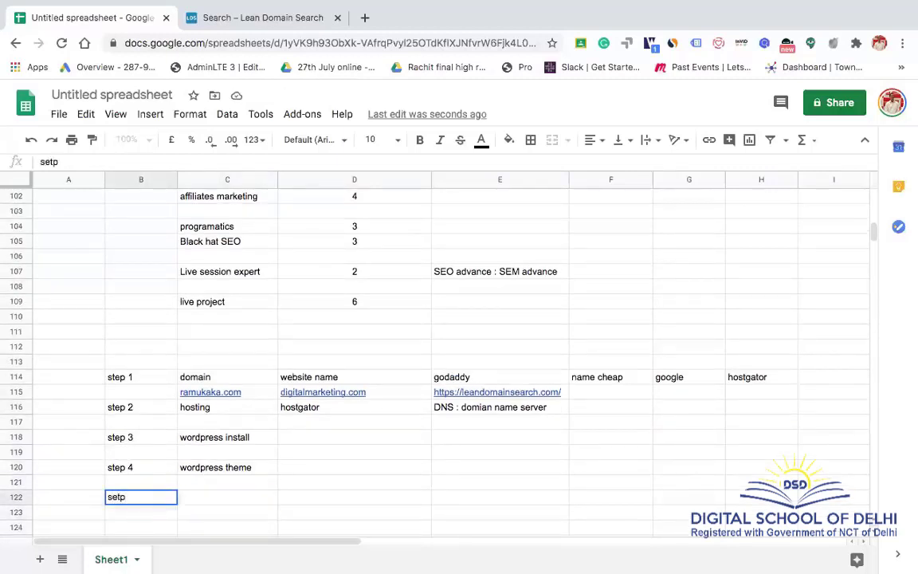
{"action": "type", "text": " 5"}
{"action": "key", "text": "Tab"}
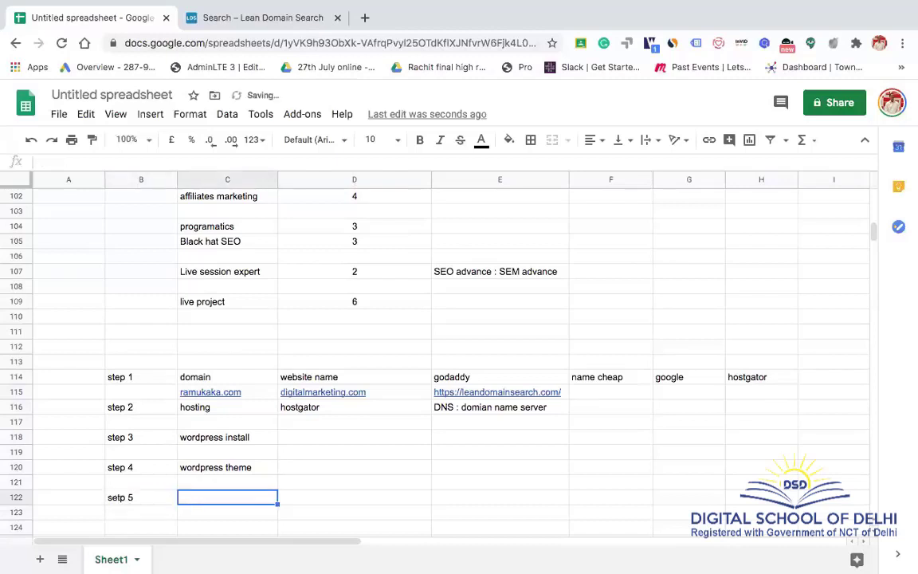
- Describe the fifth stage as "wordpress theme customize" in C122
{"action": "type", "text": "woe"}
{"action": "type", "text": "dr"}
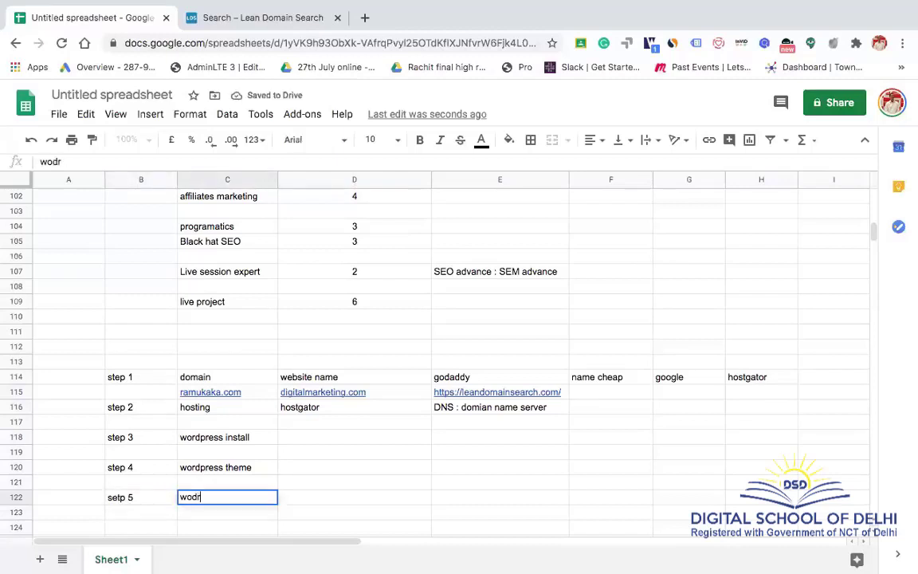
{"action": "type", "text": "d"}
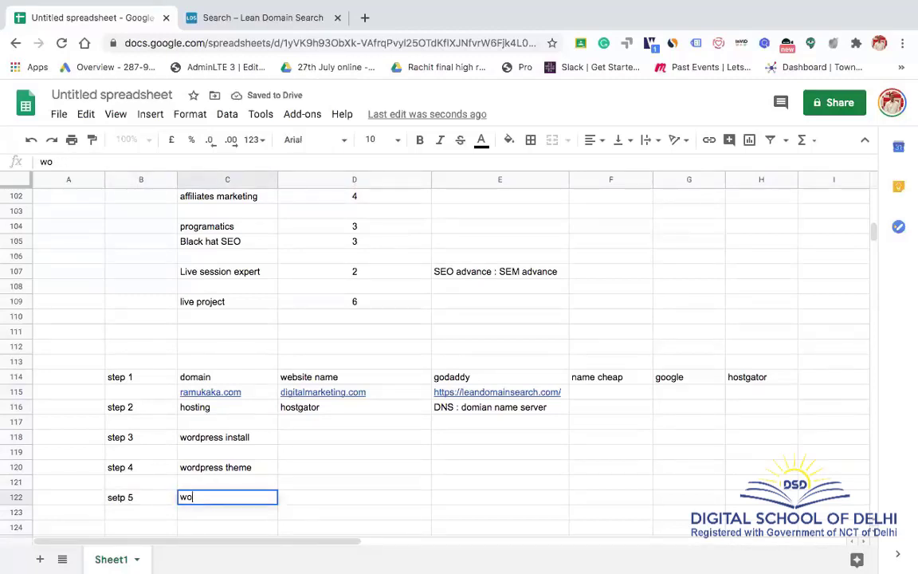
{"action": "type", "text": "rdpress"}
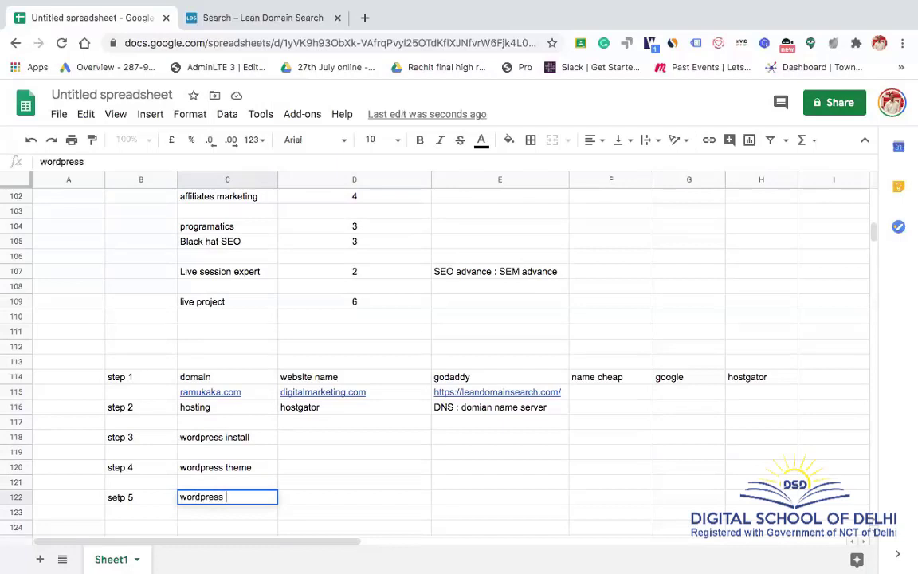
{"action": "type", "text": " theme customize"}
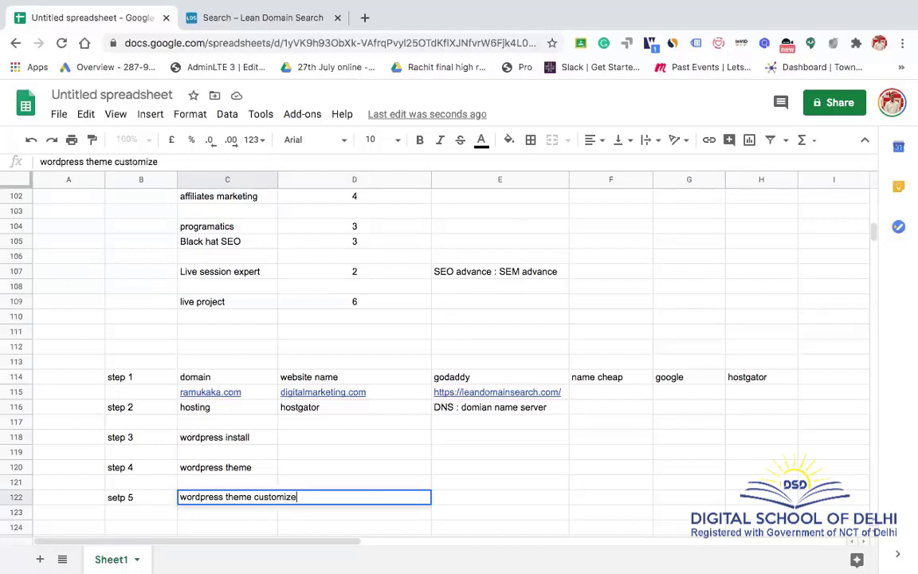
{"action": "key", "text": "Return"}
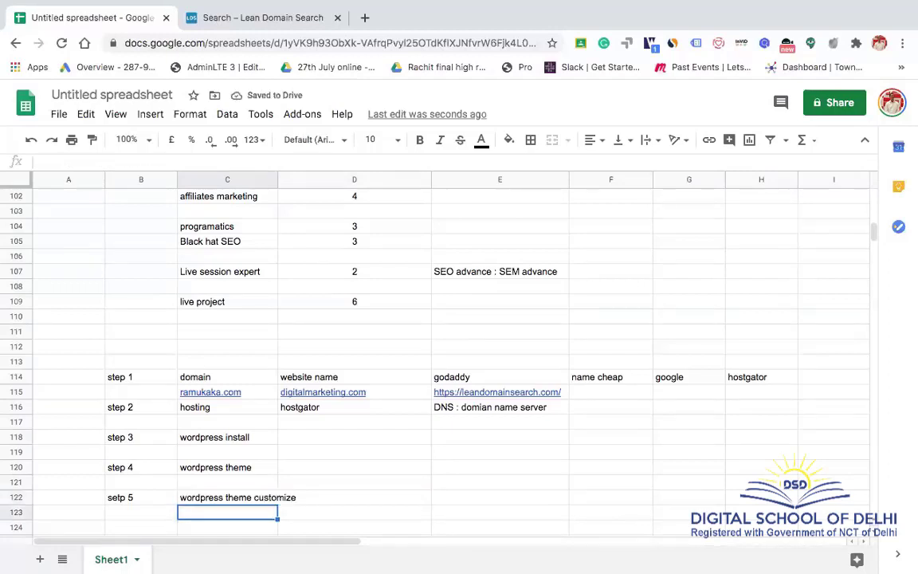
{"action": "left_click", "coordinate": [487, 451]}
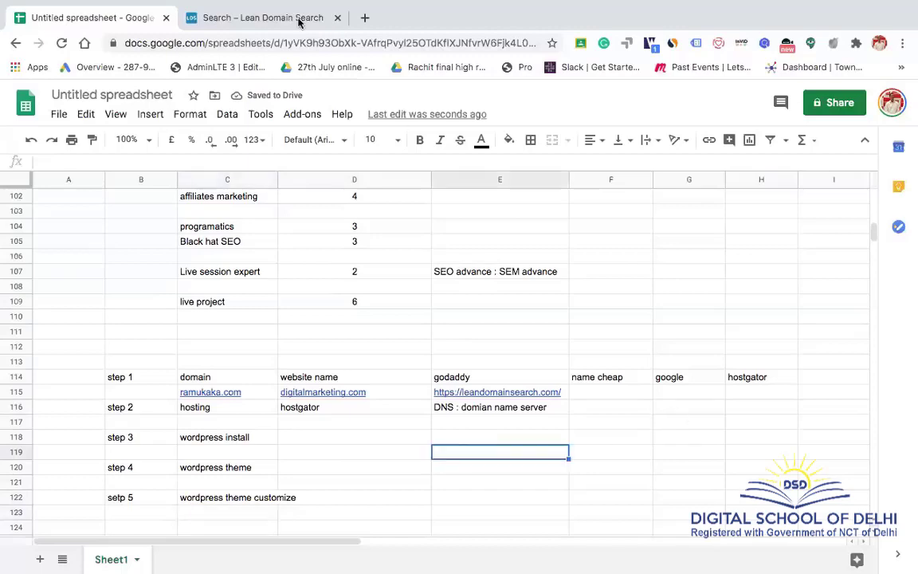
- Switch to the Lean Domain Search page, load godaddy.com in its place and log out of the account currently signed in
{"action": "left_click", "coordinate": [301, 18]}
{"action": "left_click", "coordinate": [276, 43]}
{"action": "type", "text": "god"}
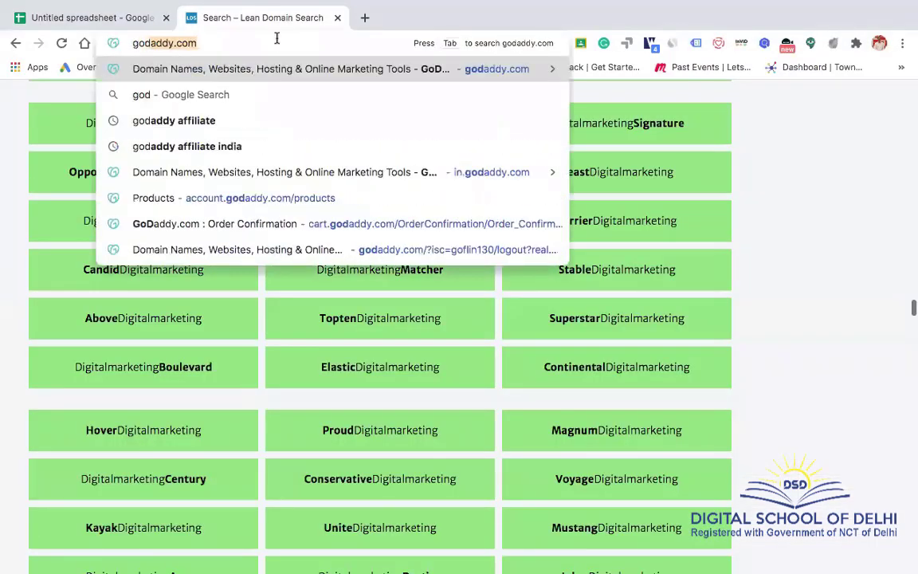
{"action": "key", "text": "Return"}
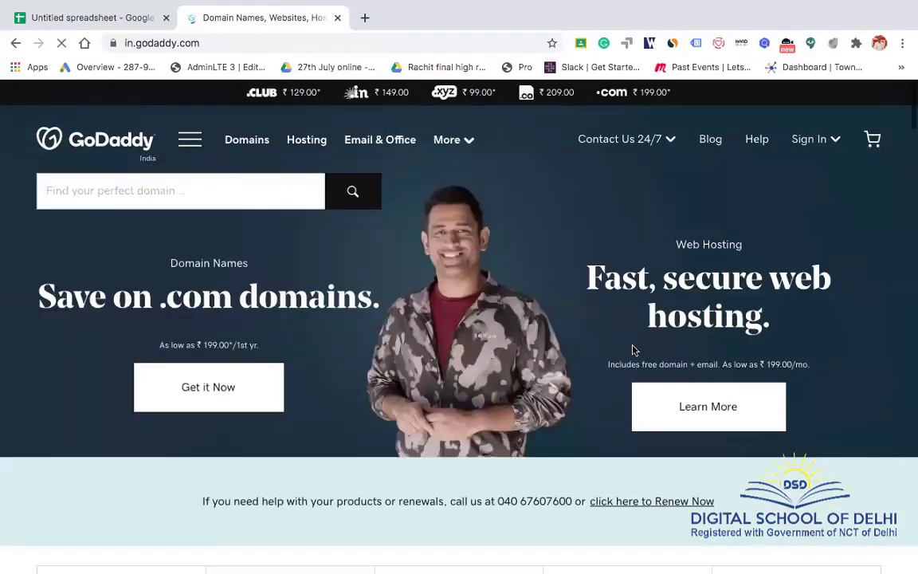
{"action": "left_click", "coordinate": [836, 142]}
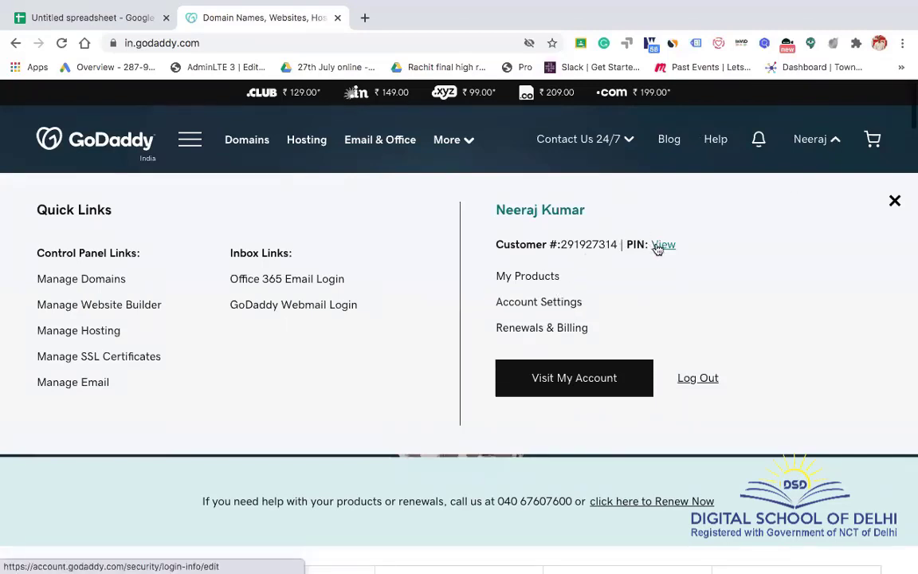
{"action": "left_click", "coordinate": [690, 387]}
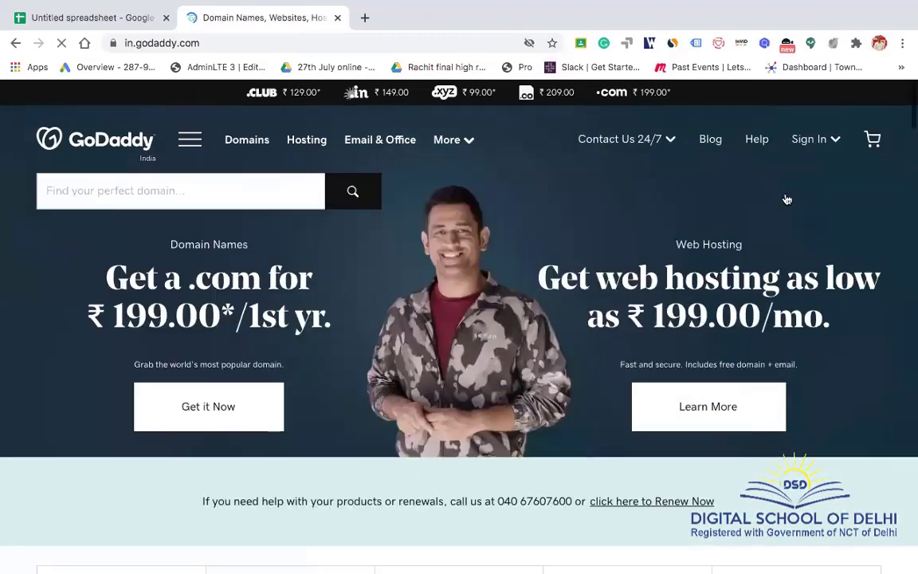
- Sign in to the other GoDaddy account with its customer number and account password
{"action": "left_click", "coordinate": [814, 142]}
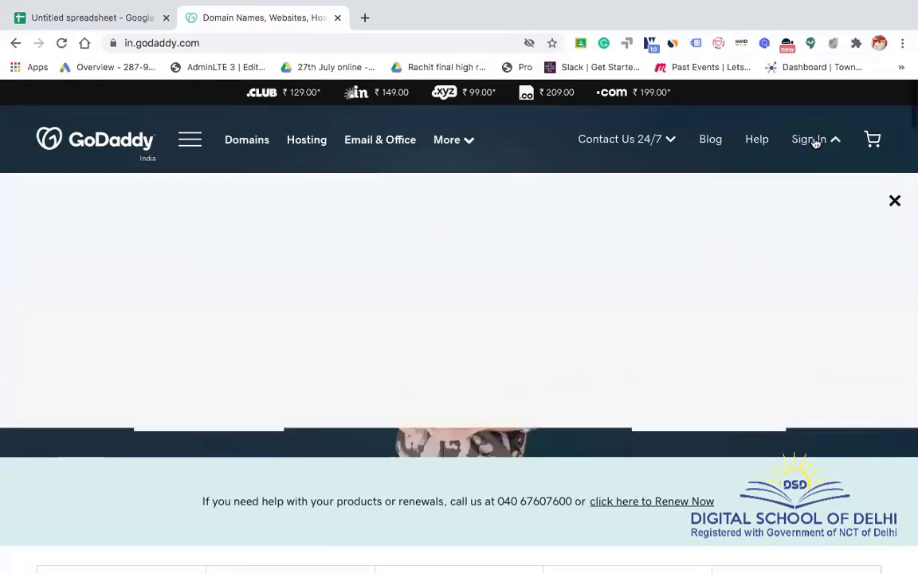
{"action": "left_click", "coordinate": [579, 285]}
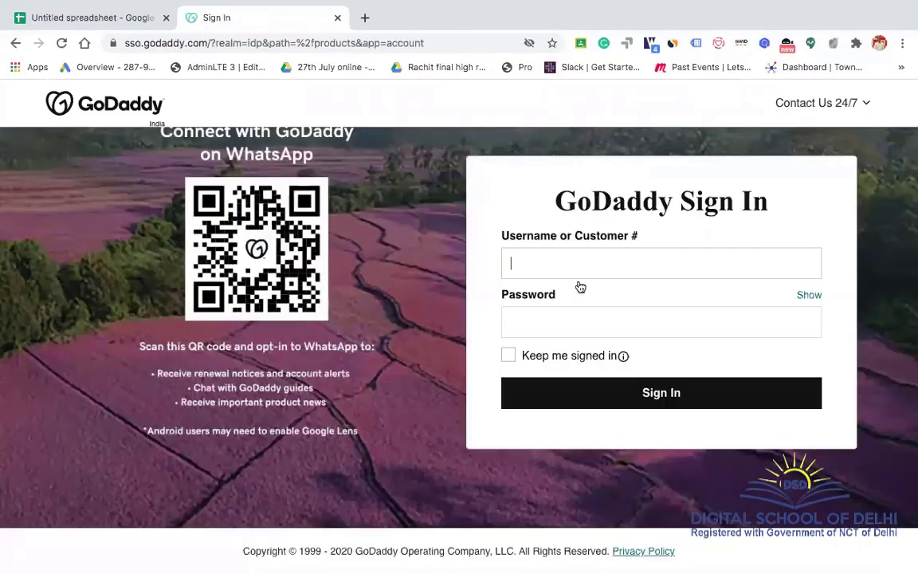
{"action": "left_click", "coordinate": [580, 287]}
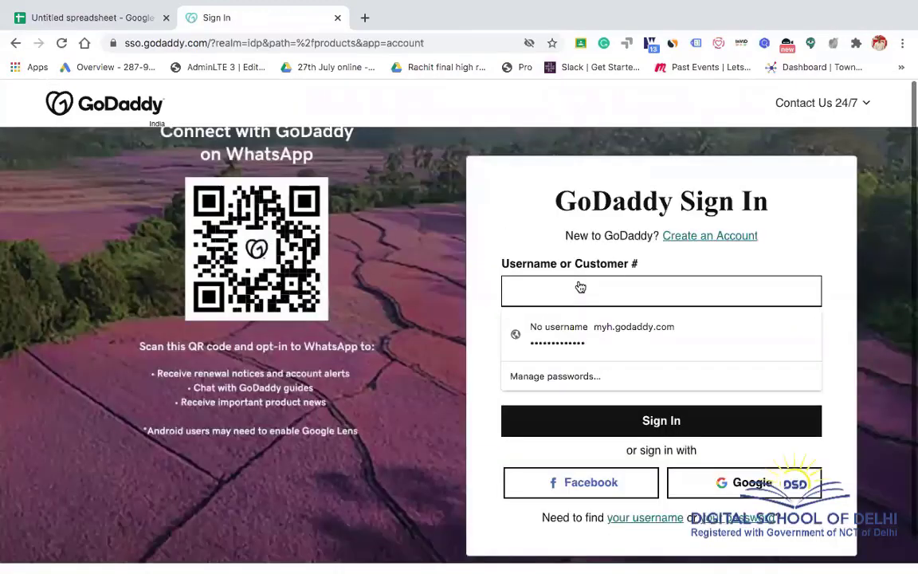
{"action": "type", "text": "6"}
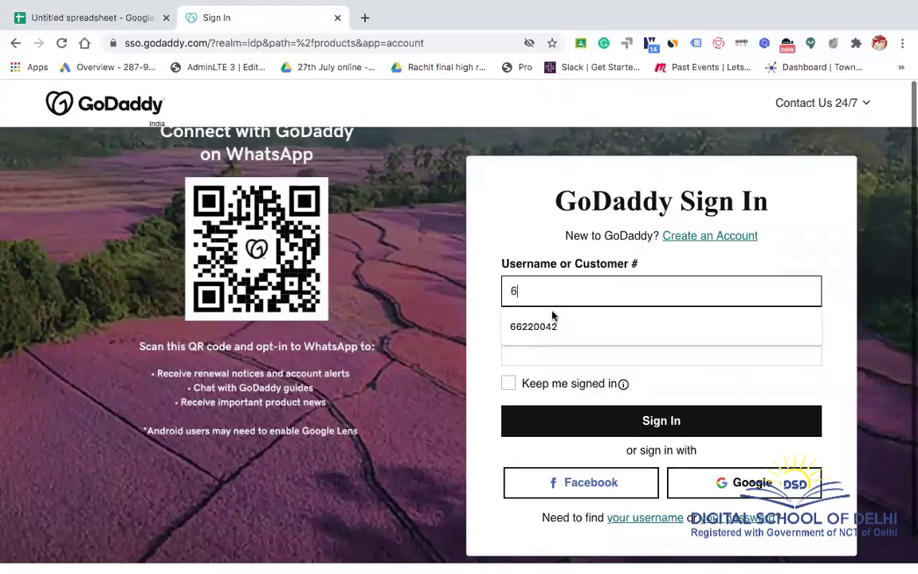
{"action": "left_click", "coordinate": [551, 322]}
{"action": "left_click", "coordinate": [535, 345]}
{"action": "type", "text": "•••••••"}
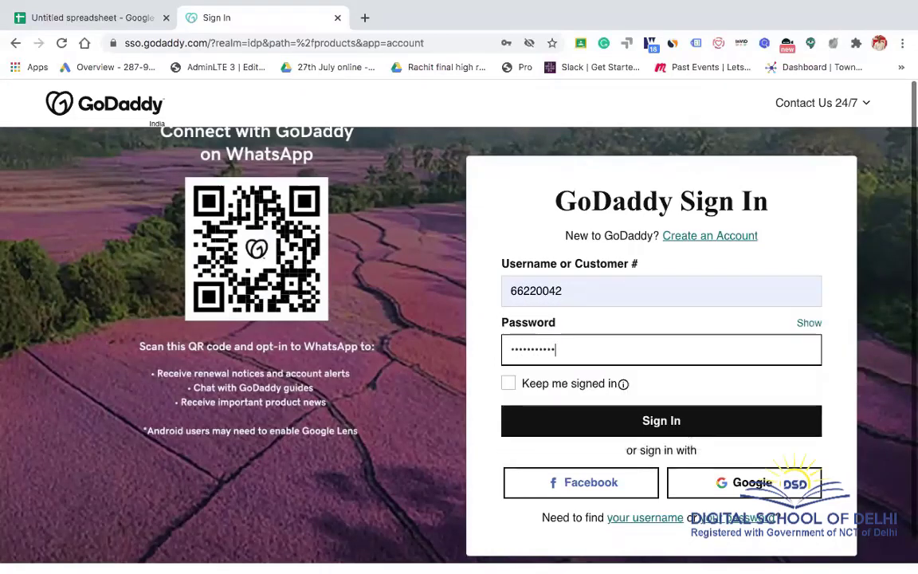
{"action": "type", "text": "••"}
{"action": "key", "text": "Return"}
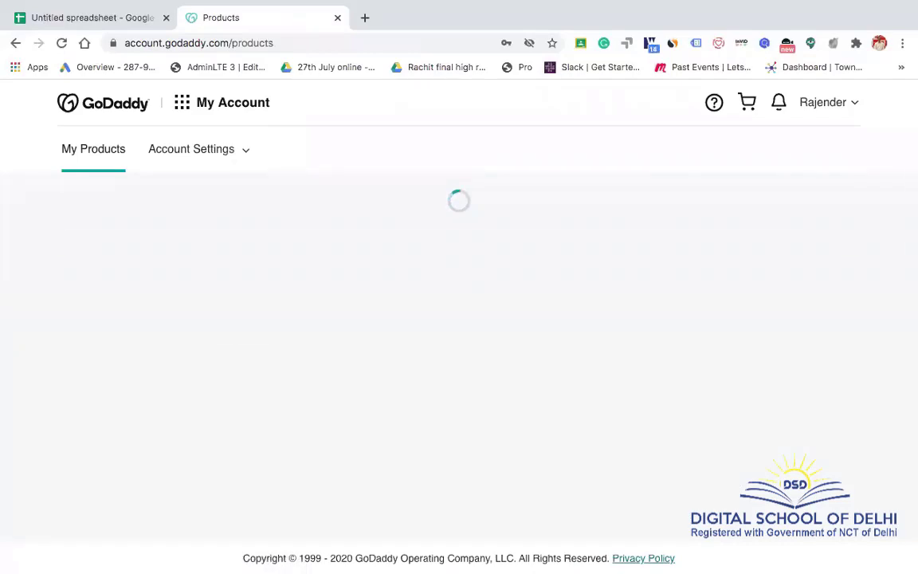
- Find digitalmarketingvitals.com in the account's domain list and open its DNS management page
{"action": "scroll", "coordinate": [505, 436], "scroll_direction": "down", "scroll_amount": 2}
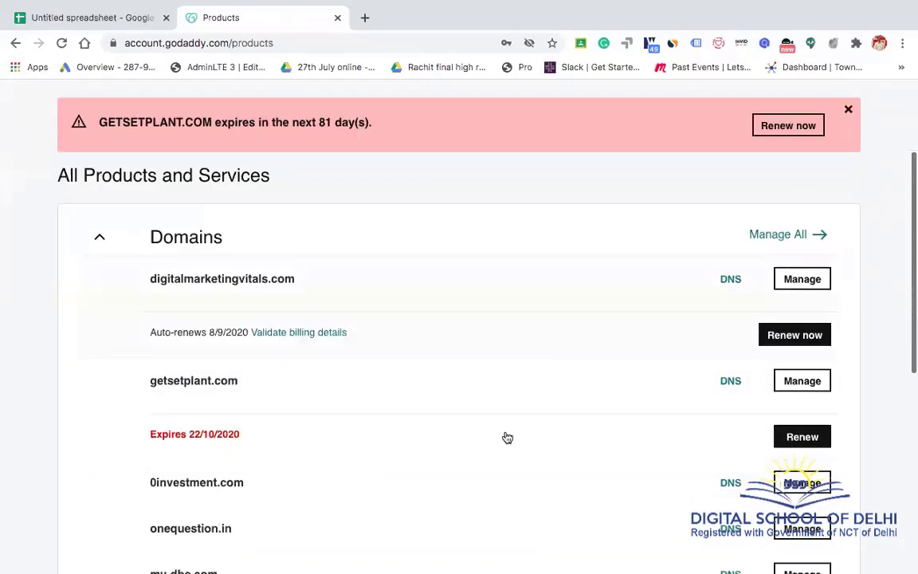
{"action": "scroll", "coordinate": [506, 437], "scroll_direction": "down", "scroll_amount": 1}
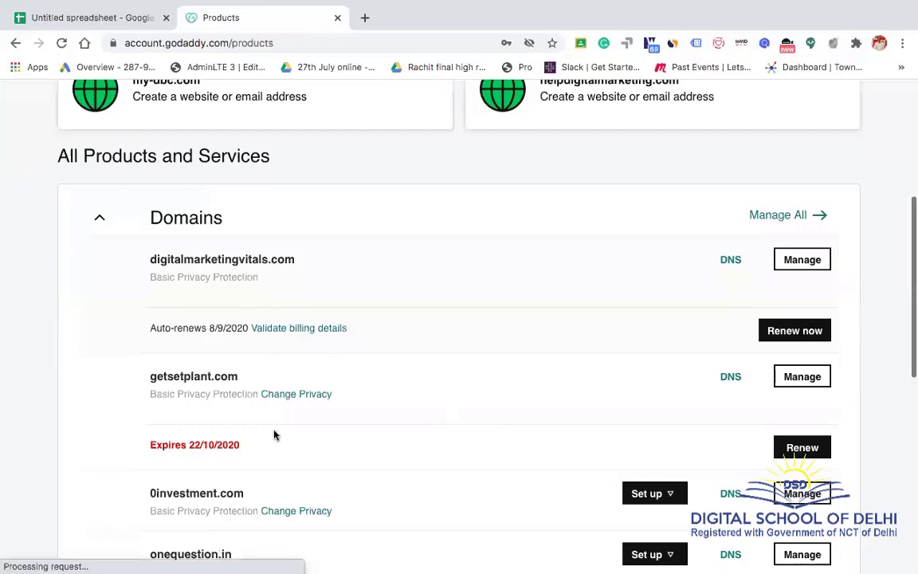
{"action": "scroll", "coordinate": [403, 480], "scroll_direction": "down", "scroll_amount": 1}
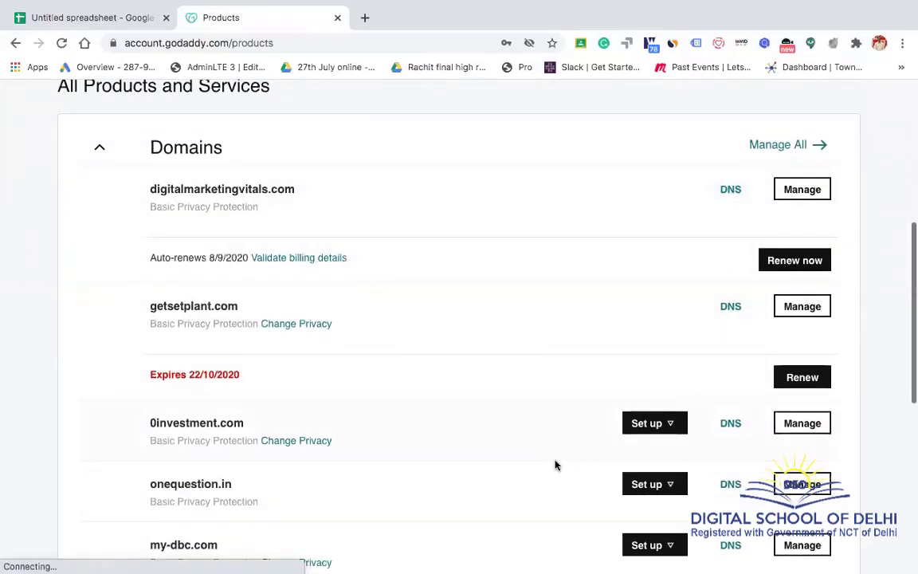
{"action": "scroll", "coordinate": [556, 466], "scroll_direction": "down", "scroll_amount": 1}
{"action": "scroll", "coordinate": [555, 466], "scroll_direction": "up", "scroll_amount": 1}
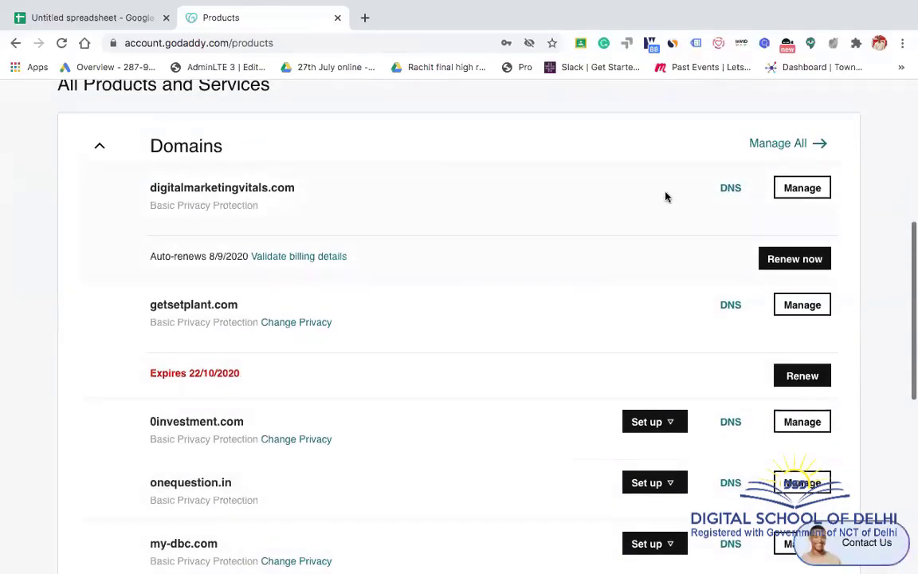
{"action": "left_click", "coordinate": [732, 188]}
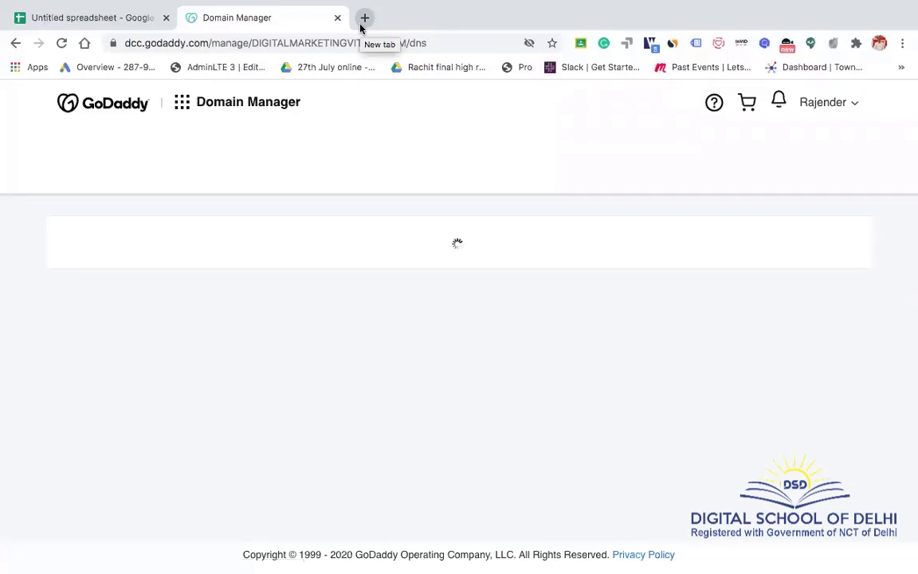
- Switch to the Notes app and look up the two HostGator nameservers in the saved hosting order details
{"action": "key", "text": "super+Tab"}
{"action": "key", "text": "super+Tab"}
{"action": "key", "text": "super+Tab"}
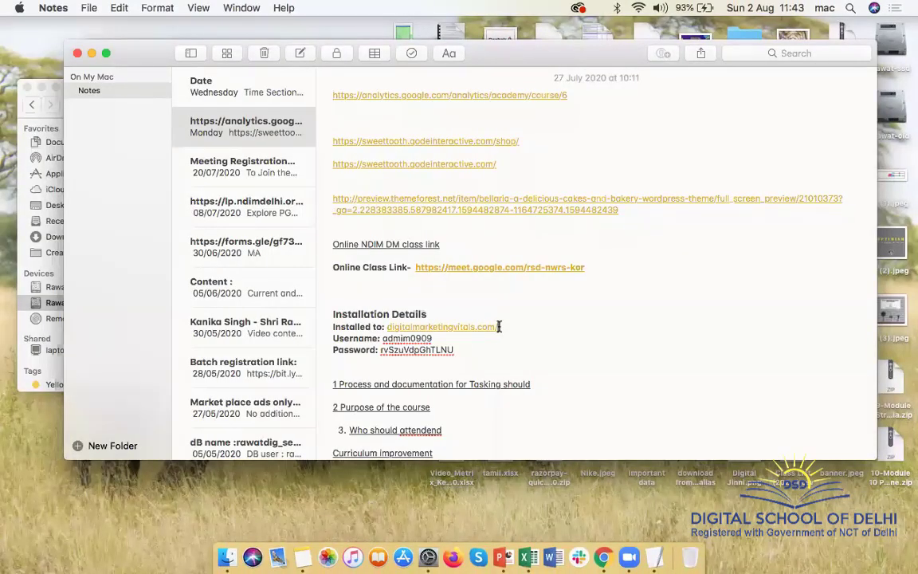
{"action": "left_click", "coordinate": [259, 222]}
{"action": "scroll", "coordinate": [461, 327], "scroll_direction": "down", "scroll_amount": 5}
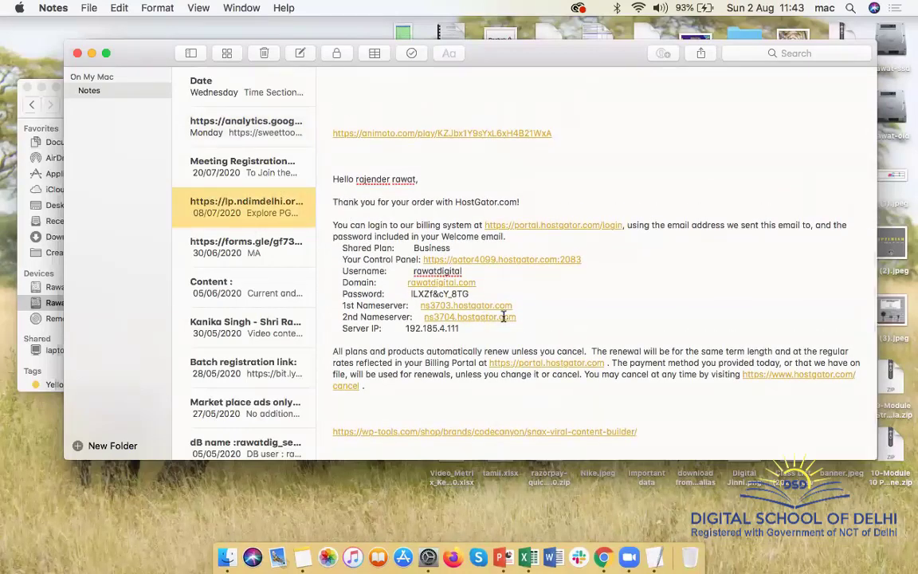
{"action": "mouse_move", "coordinate": [417, 305]}
{"action": "left_mouse_down"}
{"action": "mouse_move", "coordinate": [517, 303]}
{"action": "mouse_move", "coordinate": [418, 317]}
{"action": "left_mouse_up"}
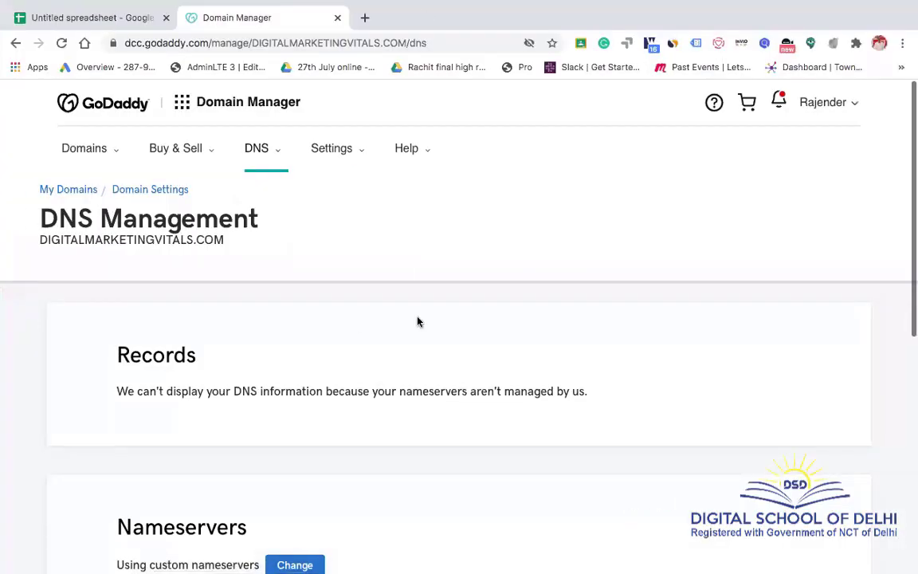
- Open the nameserver settings of digitalmarketingvitals.com and try to save ns3703.hostgator.com and ns3704.hostgator.com as its own nameservers
{"action": "scroll", "coordinate": [418, 322], "scroll_direction": "down", "scroll_amount": 3}
{"action": "scroll", "coordinate": [418, 322], "scroll_direction": "down", "scroll_amount": 1}
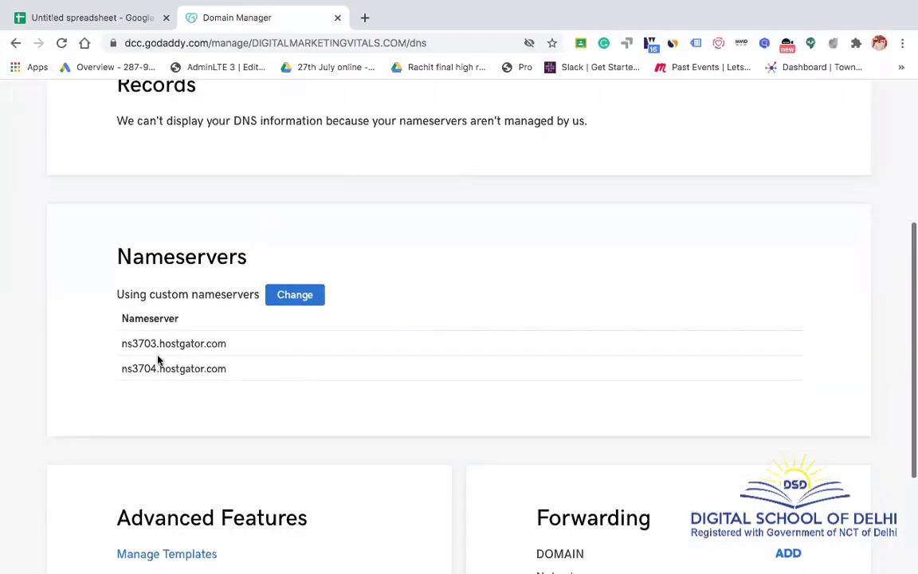
{"action": "left_click", "coordinate": [288, 301]}
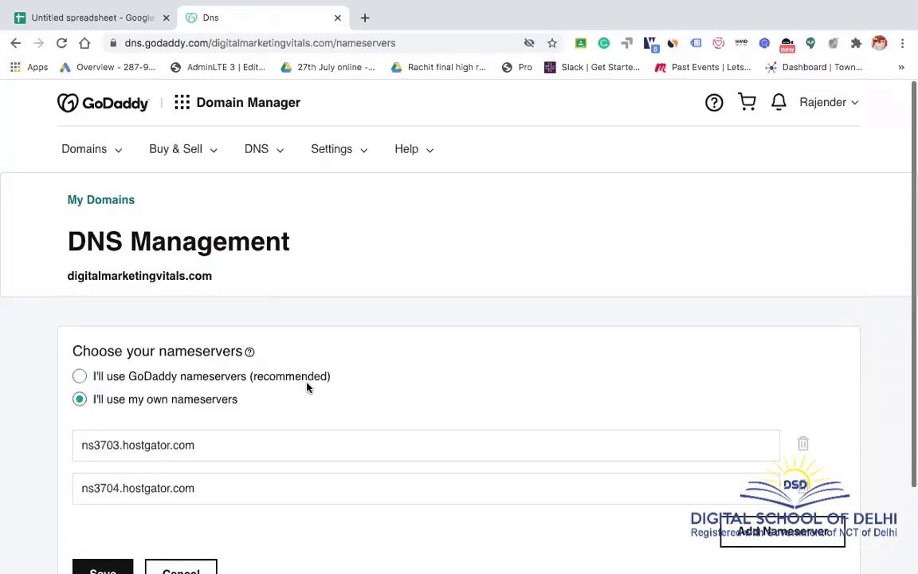
{"action": "scroll", "coordinate": [307, 388], "scroll_direction": "down", "scroll_amount": 3}
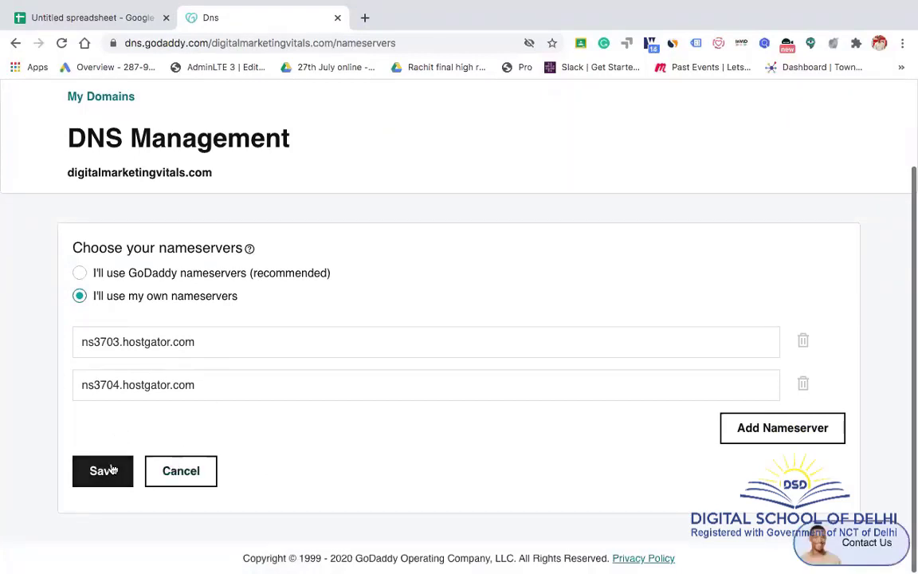
{"action": "left_click", "coordinate": [109, 470]}
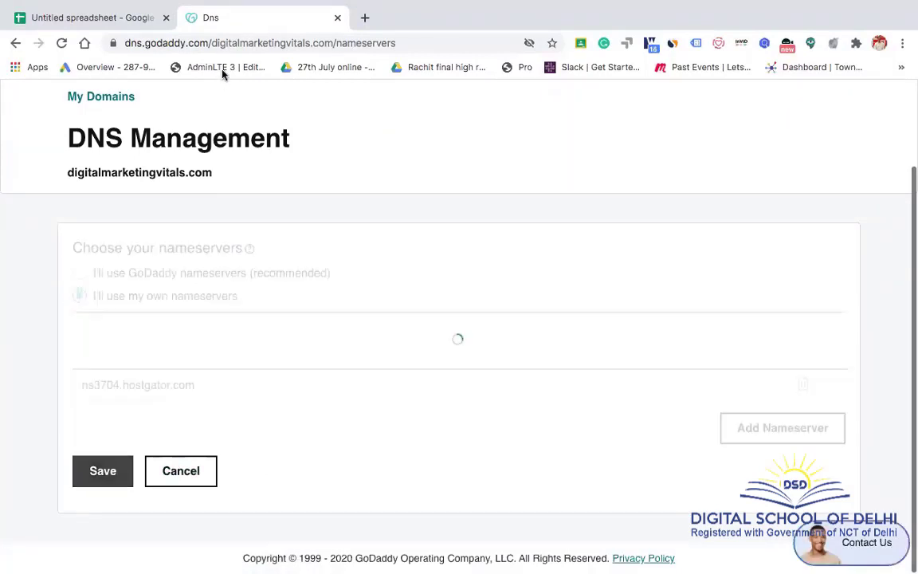
- Recheck the first nameserver in the Notes app's saved hosting order details and return to the browser
{"action": "key", "text": "super+Tab"}
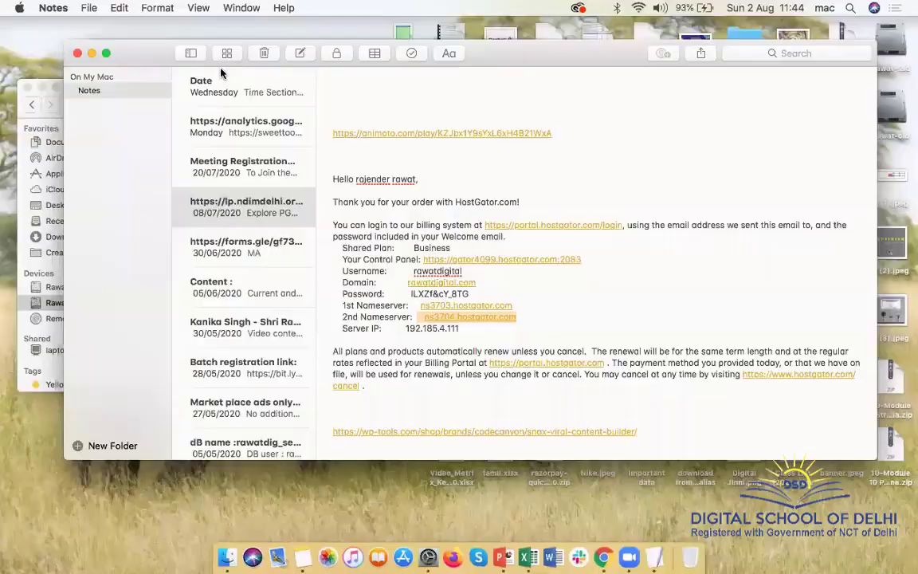
{"action": "triple_click", "coordinate": [544, 305]}
{"action": "key", "text": "super+Tab"}
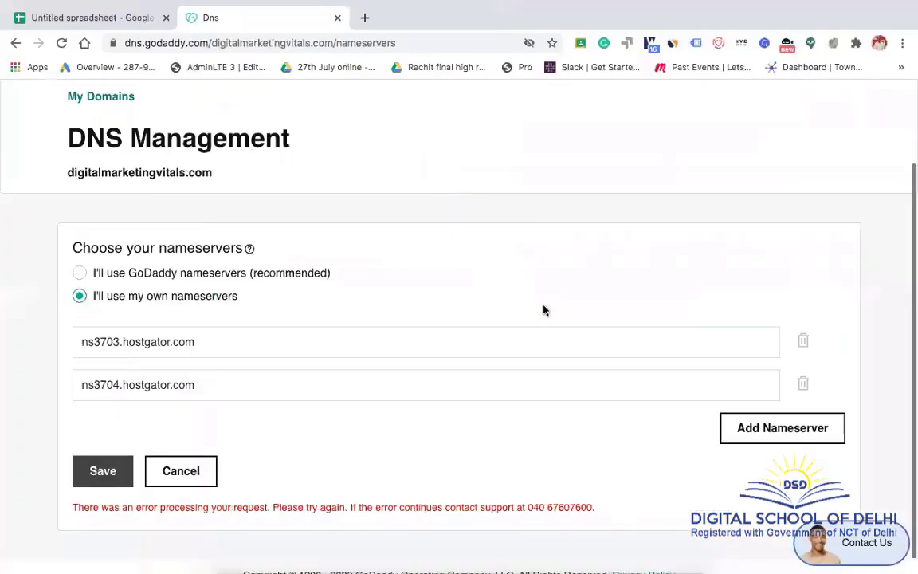
- Load the bookmarked HostGator cPanel page in a new browser tab and log in with the saved credentials
{"action": "left_click", "coordinate": [364, 18]}
{"action": "left_click", "coordinate": [335, 49]}
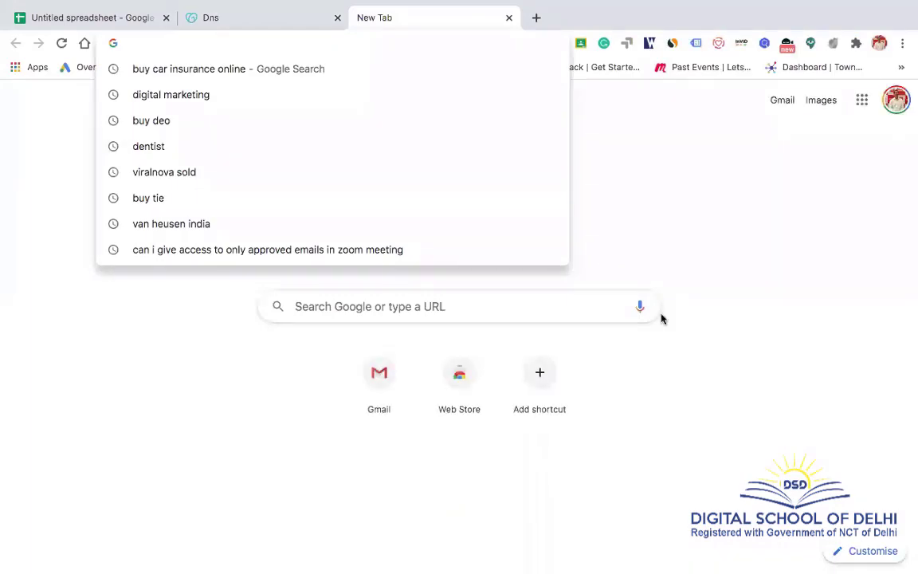
{"action": "key", "text": "super+Tab"}
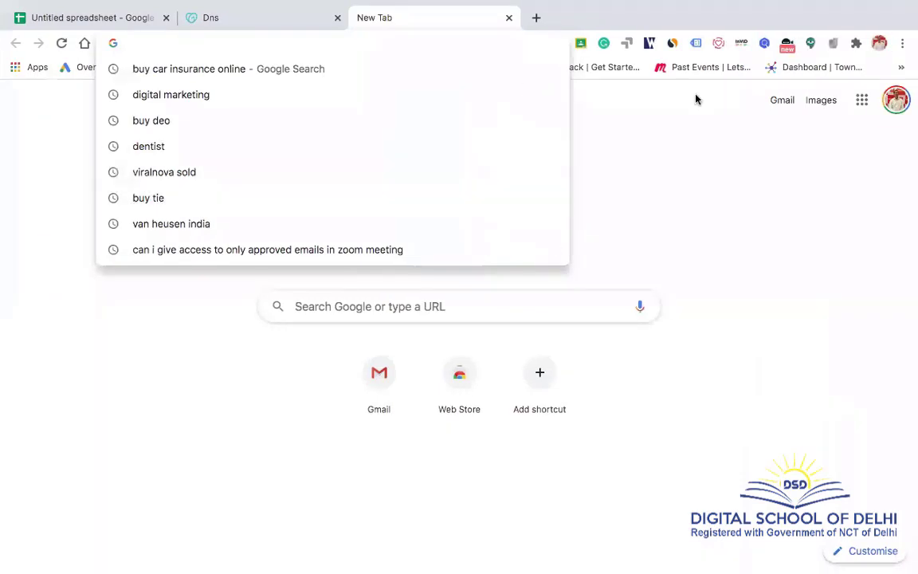
{"action": "left_click", "coordinate": [696, 98]}
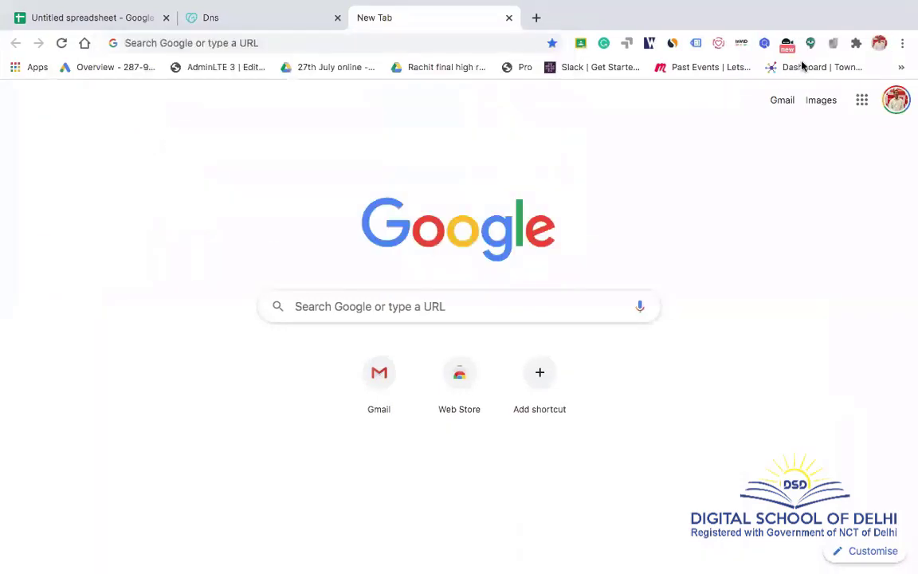
{"action": "left_click", "coordinate": [901, 67]}
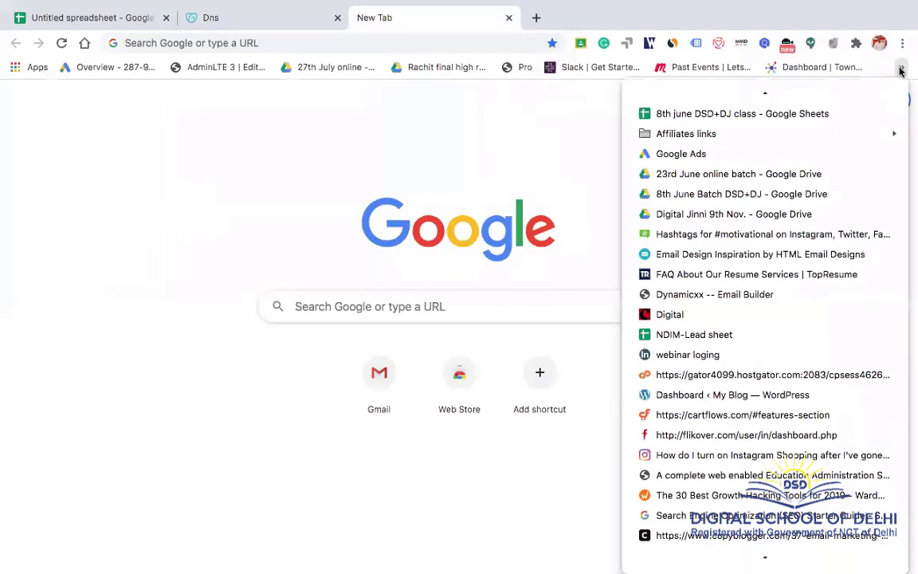
{"action": "left_click", "coordinate": [690, 374]}
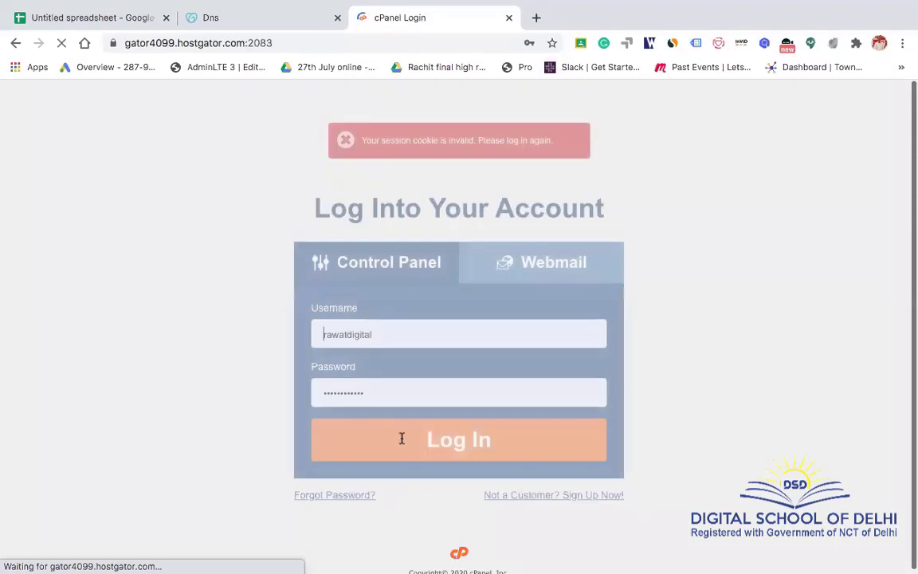
{"action": "left_click", "coordinate": [401, 439]}
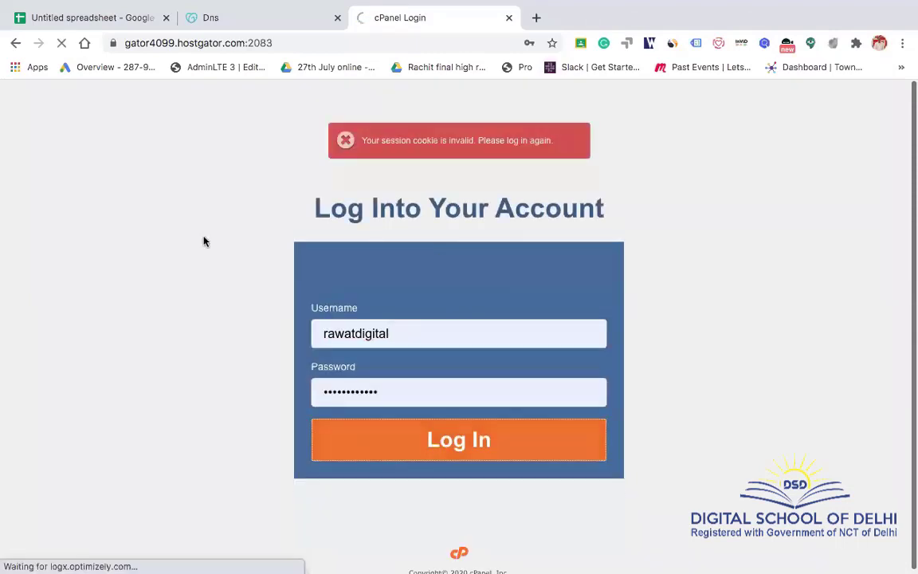
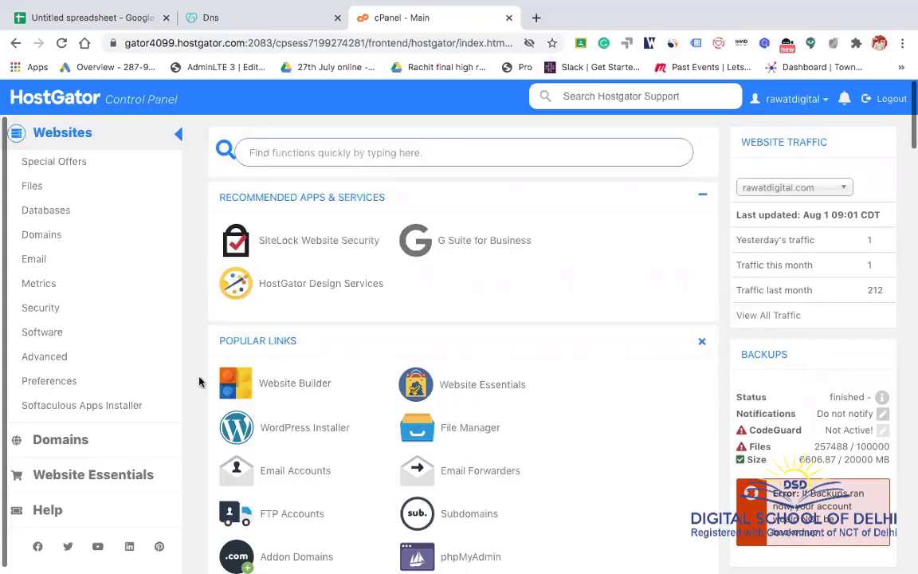
- Find the digitalmarketingvitals.com WordPress site among the hosting account's installs and uninstall its script
{"action": "left_click", "coordinate": [30, 486]}
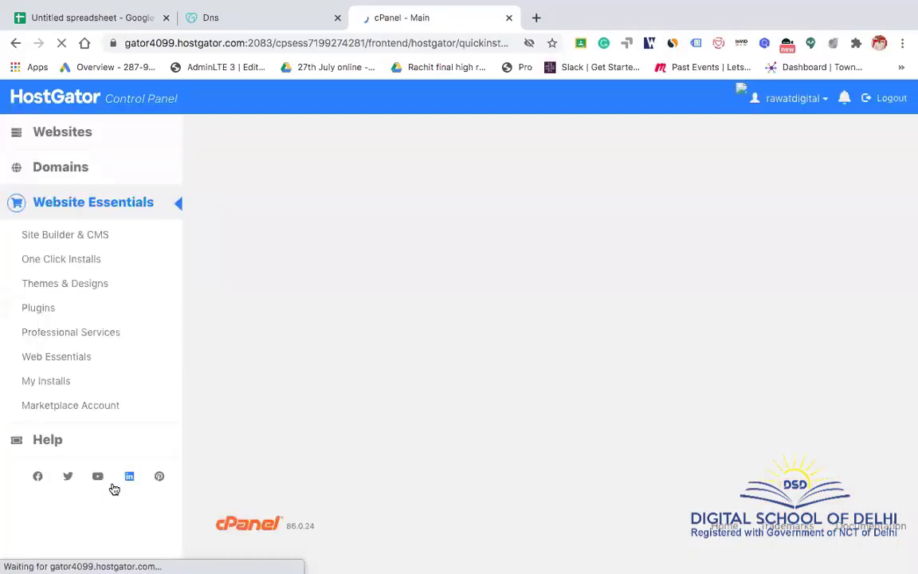
{"action": "left_click", "coordinate": [61, 381]}
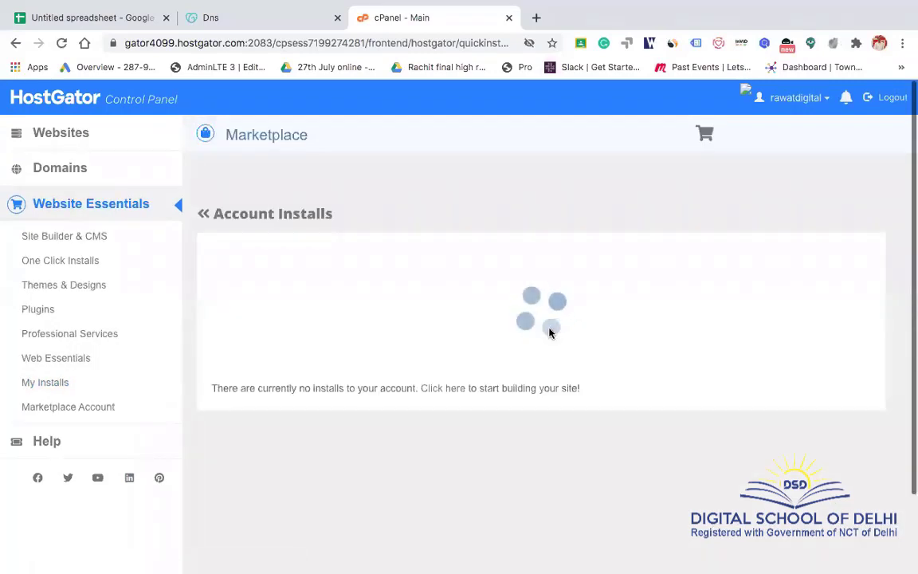
{"action": "scroll", "coordinate": [549, 332], "scroll_direction": "down", "scroll_amount": 2}
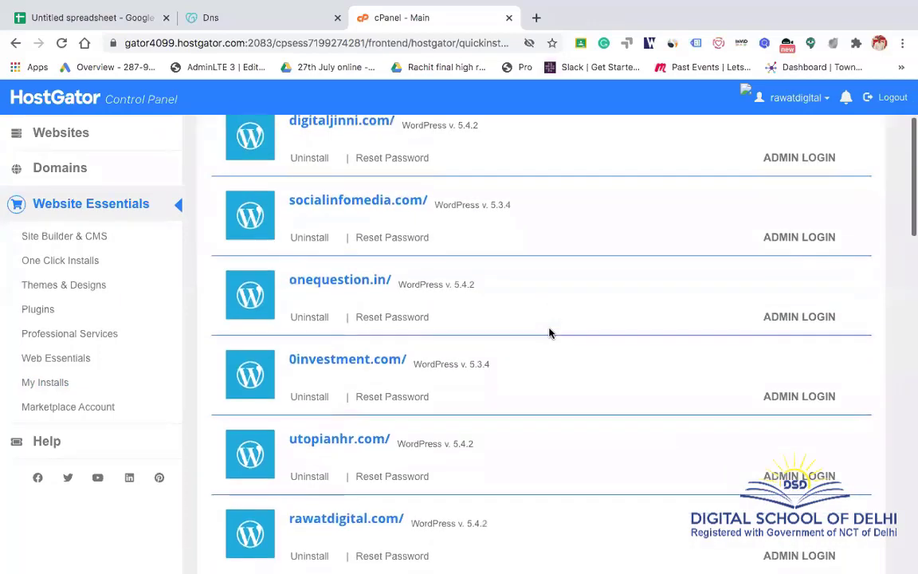
{"action": "scroll", "coordinate": [549, 332], "scroll_direction": "down", "scroll_amount": 2}
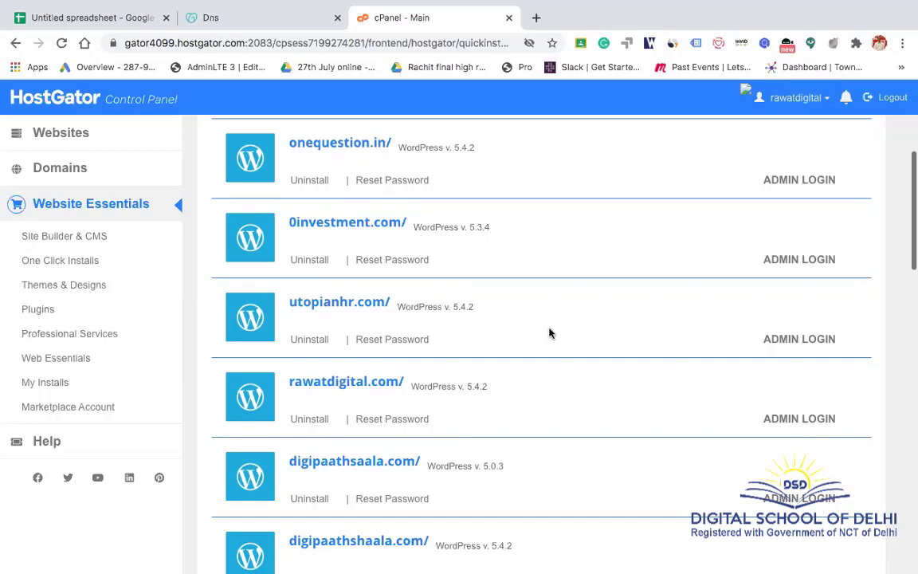
{"action": "scroll", "coordinate": [549, 333], "scroll_direction": "down", "scroll_amount": 5}
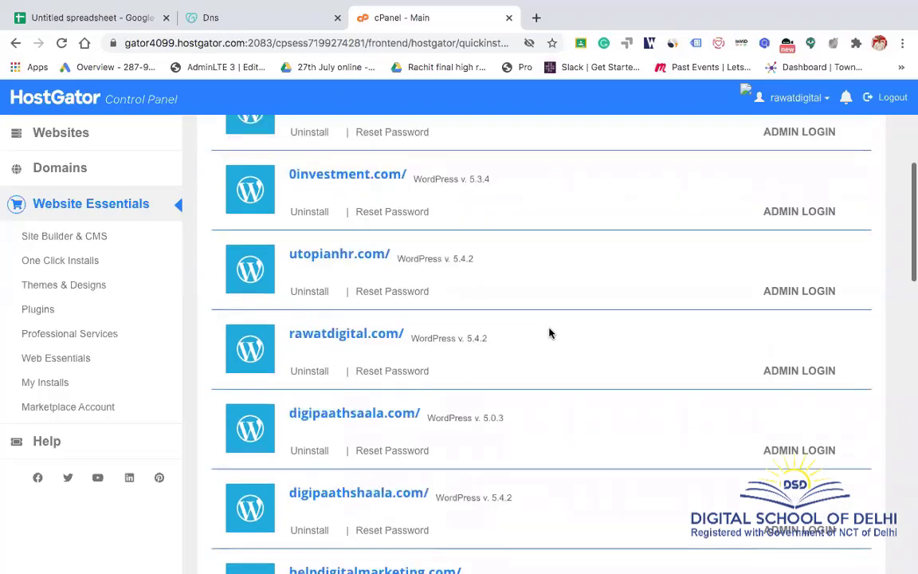
{"action": "scroll", "coordinate": [550, 333], "scroll_direction": "up", "scroll_amount": 5}
{"action": "scroll", "coordinate": [549, 333], "scroll_direction": "up", "scroll_amount": 4}
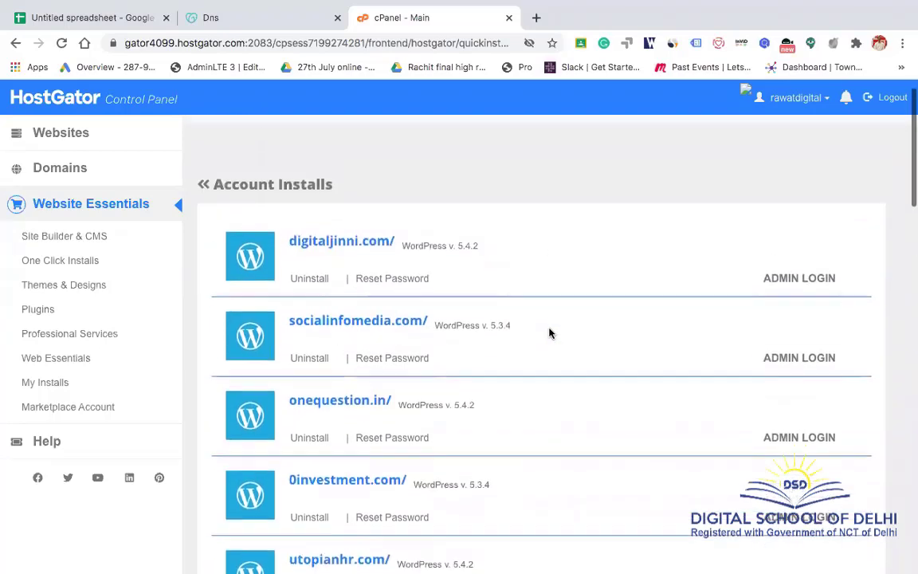
{"action": "scroll", "coordinate": [549, 331], "scroll_direction": "down", "scroll_amount": 5}
{"action": "scroll", "coordinate": [549, 332], "scroll_direction": "down", "scroll_amount": 4}
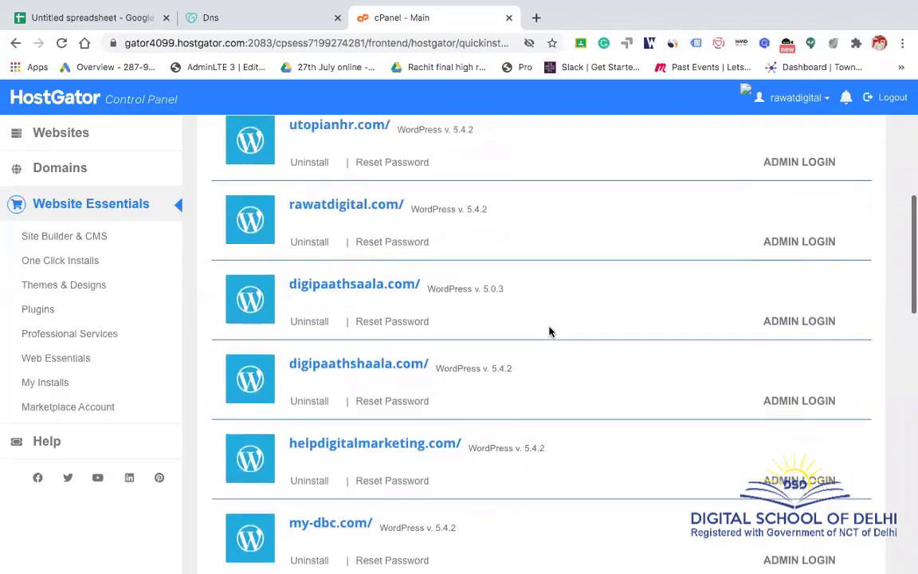
{"action": "scroll", "coordinate": [550, 332], "scroll_direction": "down", "scroll_amount": 6}
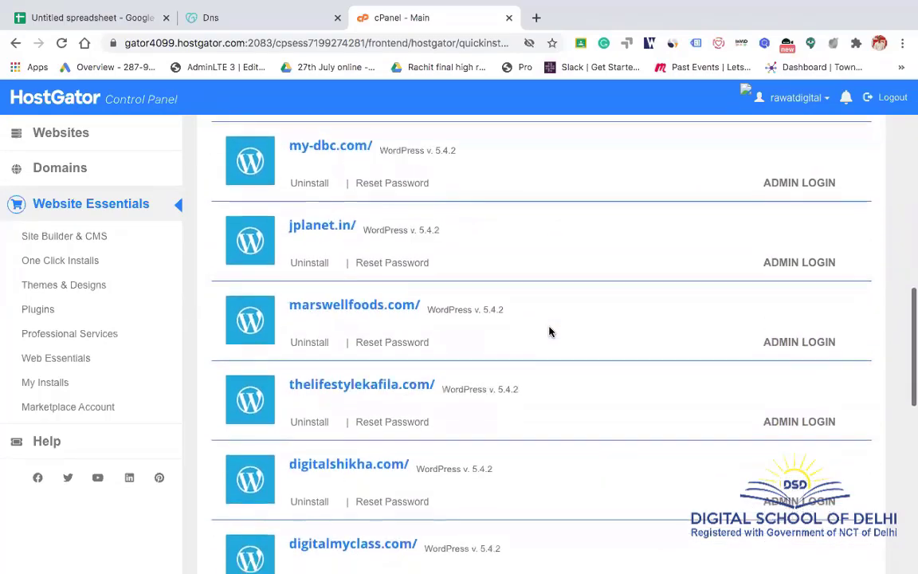
{"action": "scroll", "coordinate": [549, 332], "scroll_direction": "down", "scroll_amount": 1}
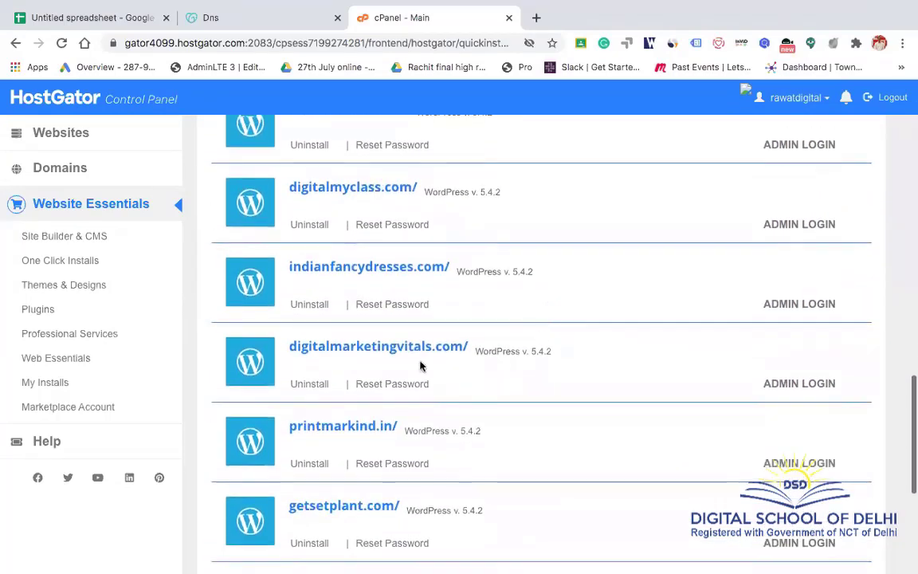
{"action": "left_click", "coordinate": [310, 384]}
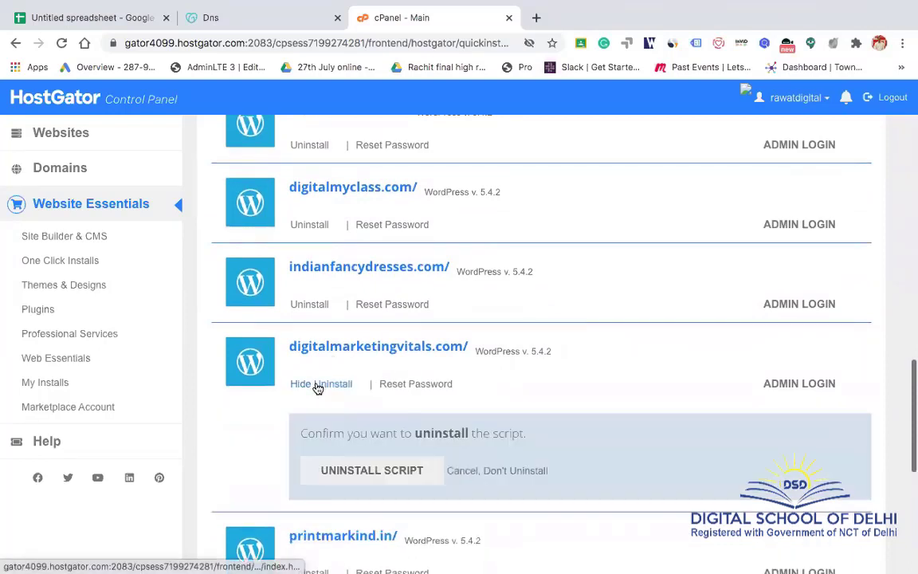
{"action": "left_click", "coordinate": [387, 475]}
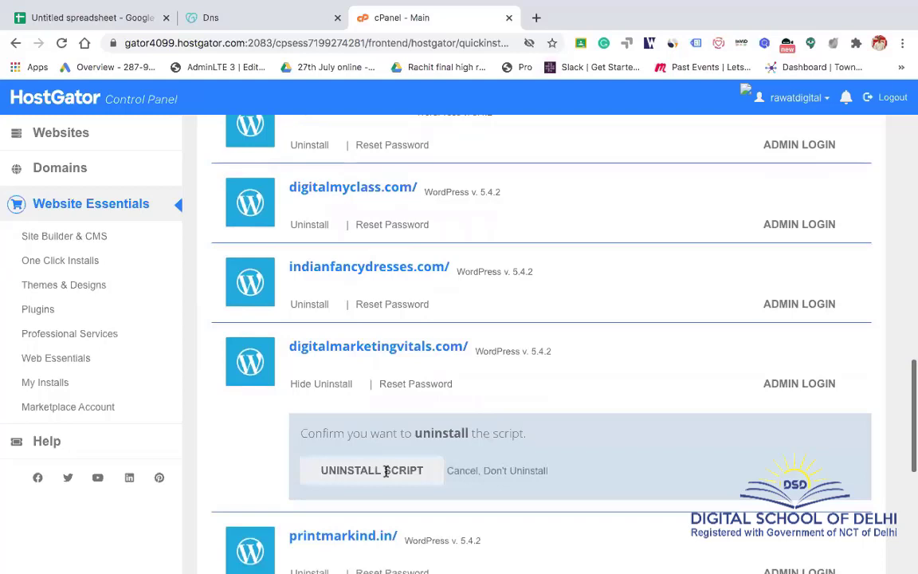
{"action": "left_click", "coordinate": [386, 472]}
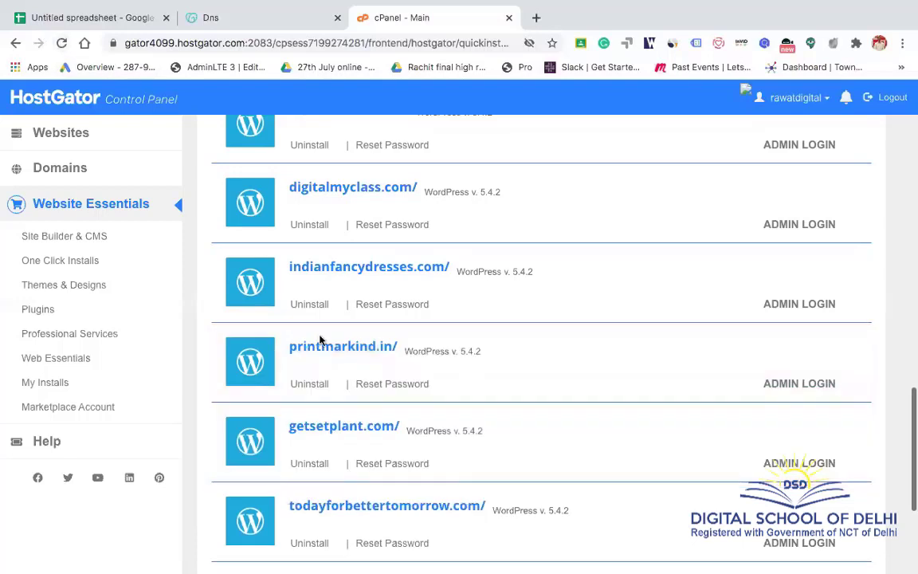
- Return to the control panel home, launch File Manager and open the digitalmarketingvitals.com folder
{"action": "left_click", "coordinate": [71, 96]}
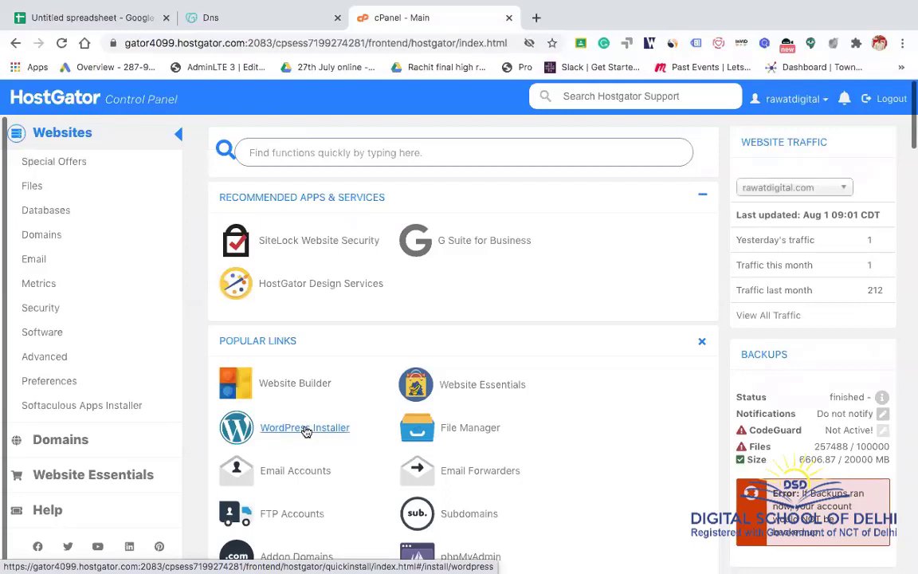
{"action": "left_click", "coordinate": [485, 435]}
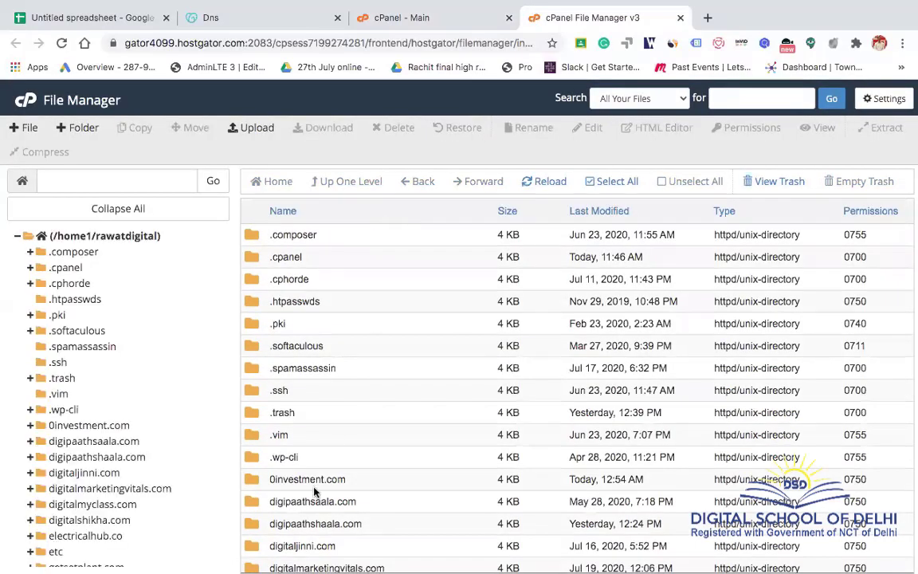
{"action": "scroll", "coordinate": [327, 468], "scroll_direction": "down", "scroll_amount": 3}
{"action": "double_click", "coordinate": [343, 451]}
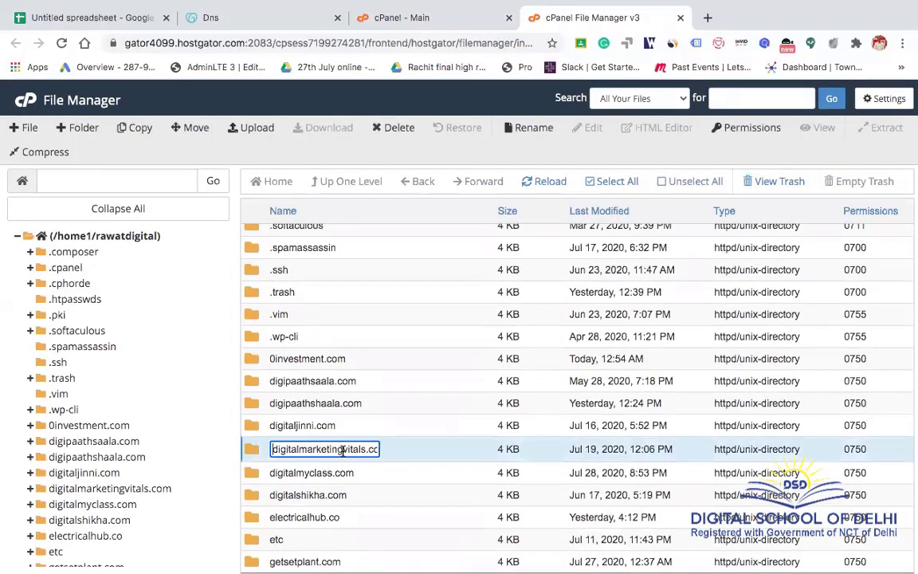
{"action": "double_click", "coordinate": [410, 454]}
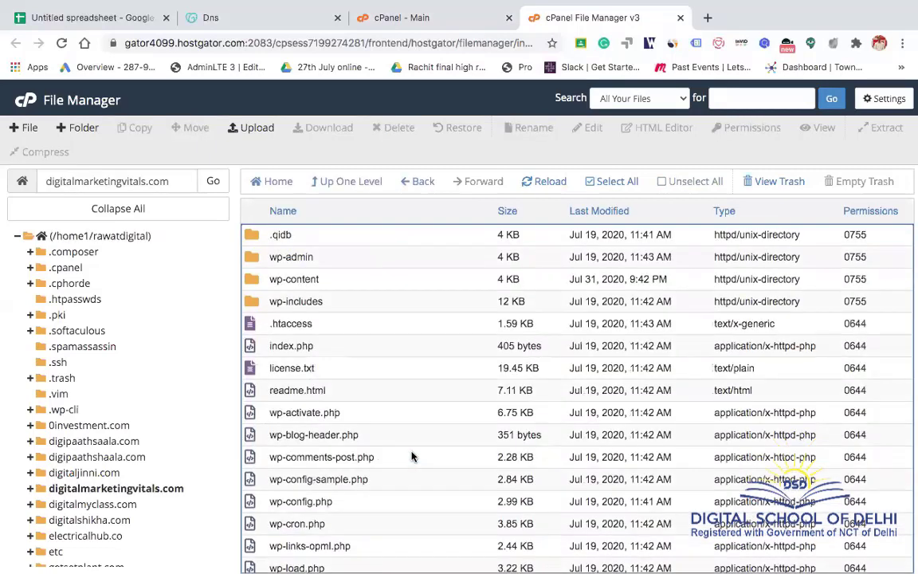
- Permanently delete all files and folders inside the digitalmarketingvitals.com directory, skipping the trash
{"action": "left_click", "coordinate": [603, 192]}
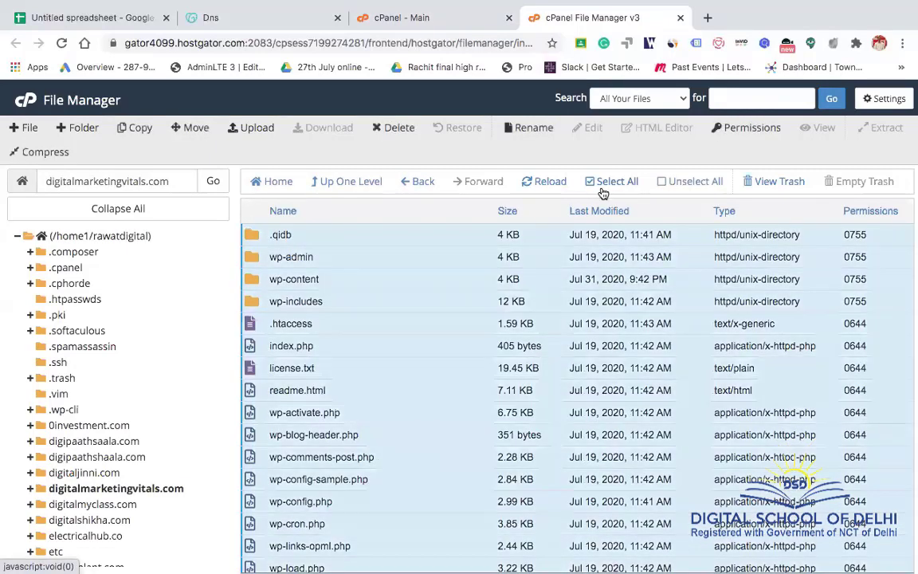
{"action": "left_click", "coordinate": [390, 129]}
{"action": "left_click", "coordinate": [311, 397]}
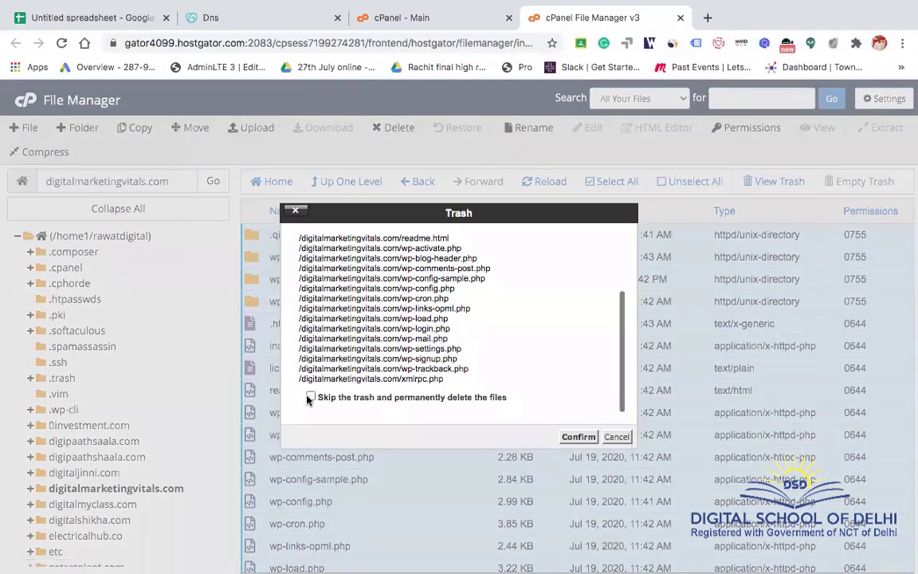
{"action": "left_click", "coordinate": [574, 437]}
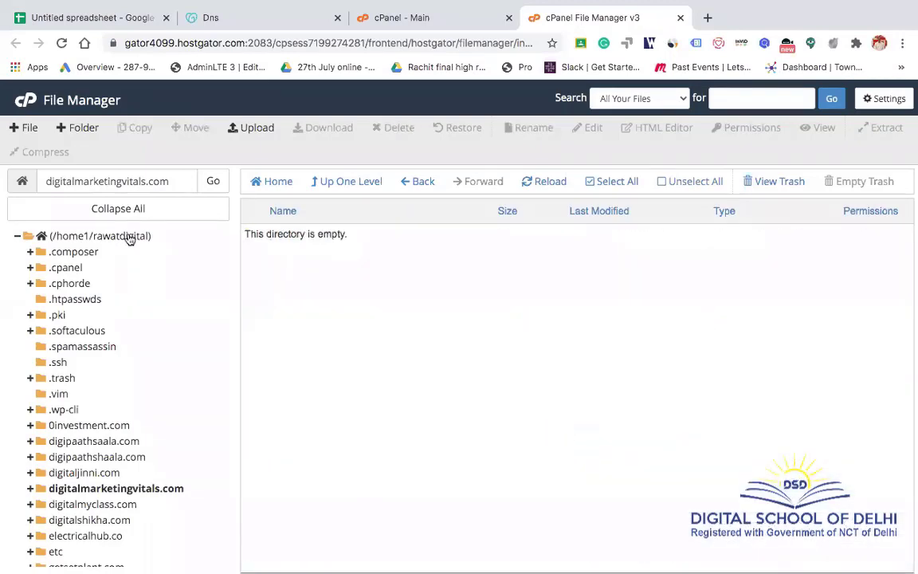
- Return to the control panel home, launch the WordPress Installer and continue with digitalmarketingvitals.com as the installation domain
{"action": "left_click", "coordinate": [60, 104]}
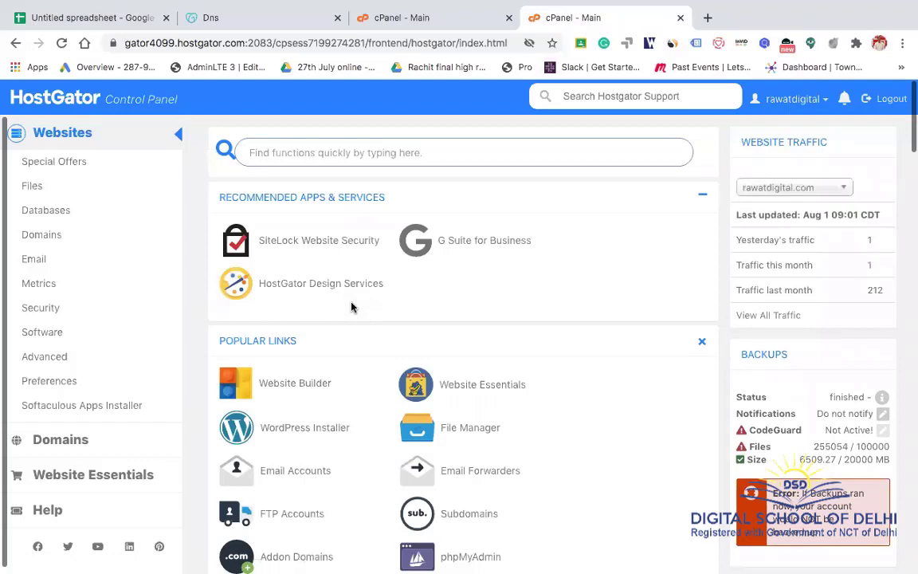
{"action": "left_click", "coordinate": [291, 429]}
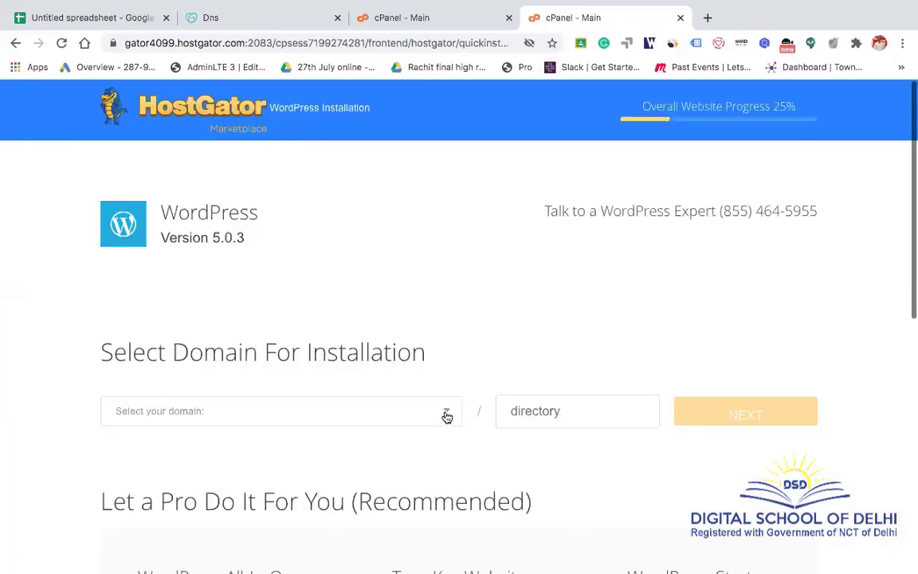
{"action": "left_click", "coordinate": [446, 414]}
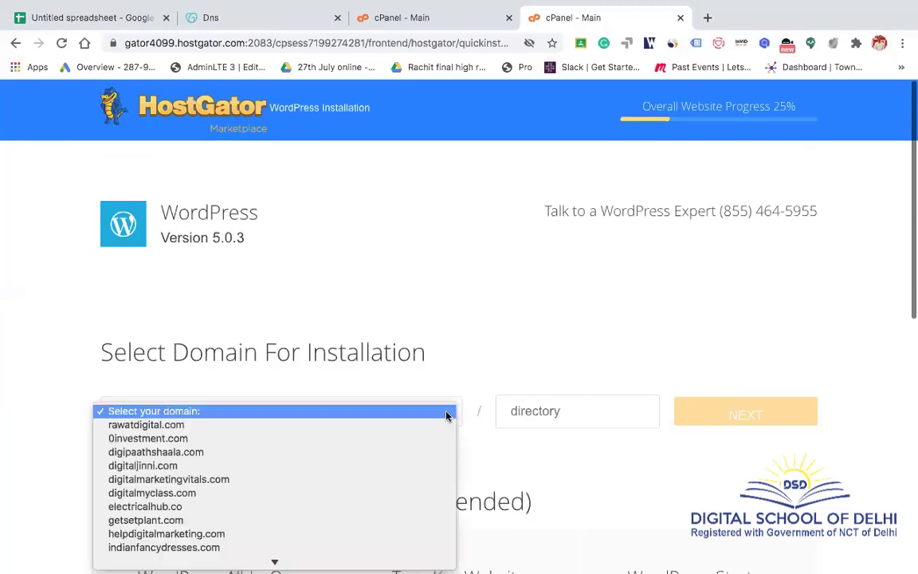
{"action": "left_click", "coordinate": [238, 480]}
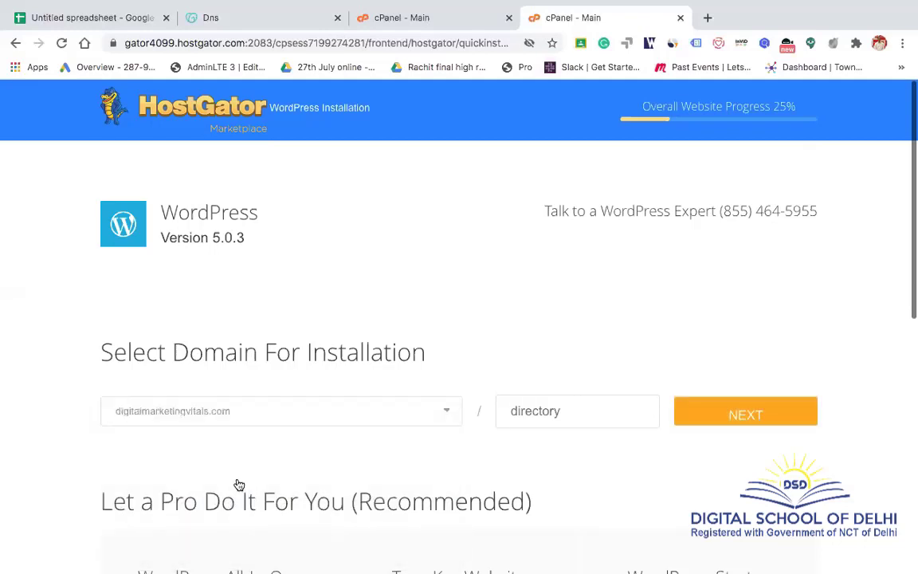
{"action": "scroll", "coordinate": [428, 428], "scroll_direction": "down", "scroll_amount": 3}
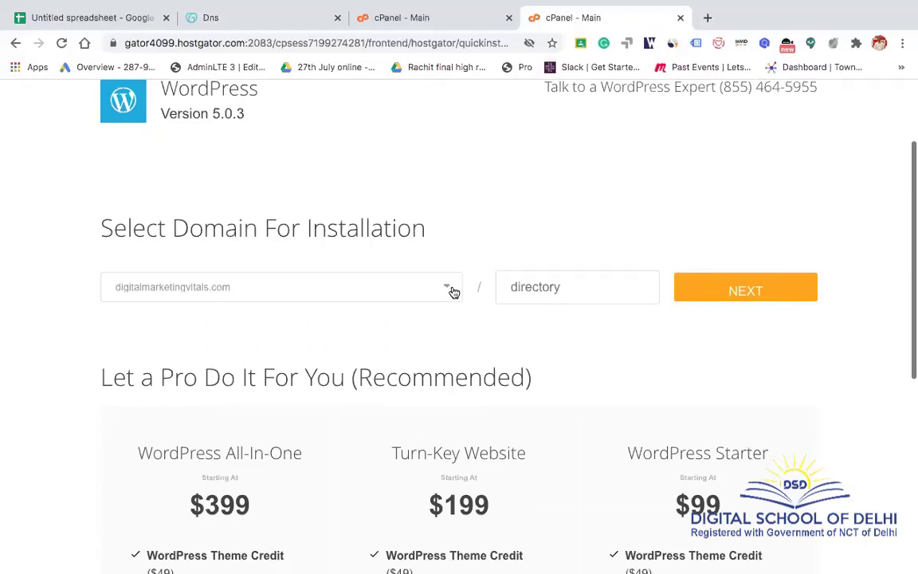
{"action": "left_click", "coordinate": [711, 298]}
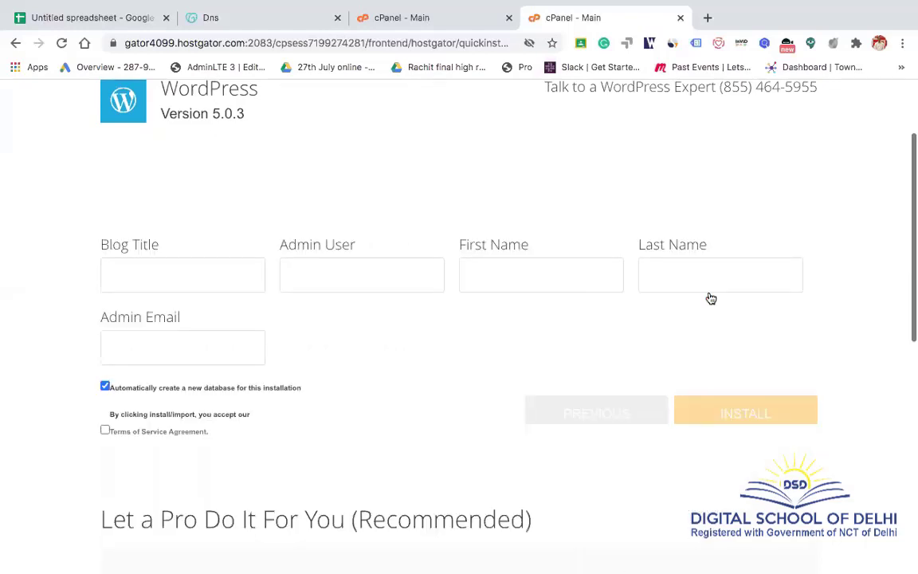
- Enter "digital marketing vitals" as the blog title and "admim" as the admin user in the install settings
{"action": "left_click", "coordinate": [169, 274]}
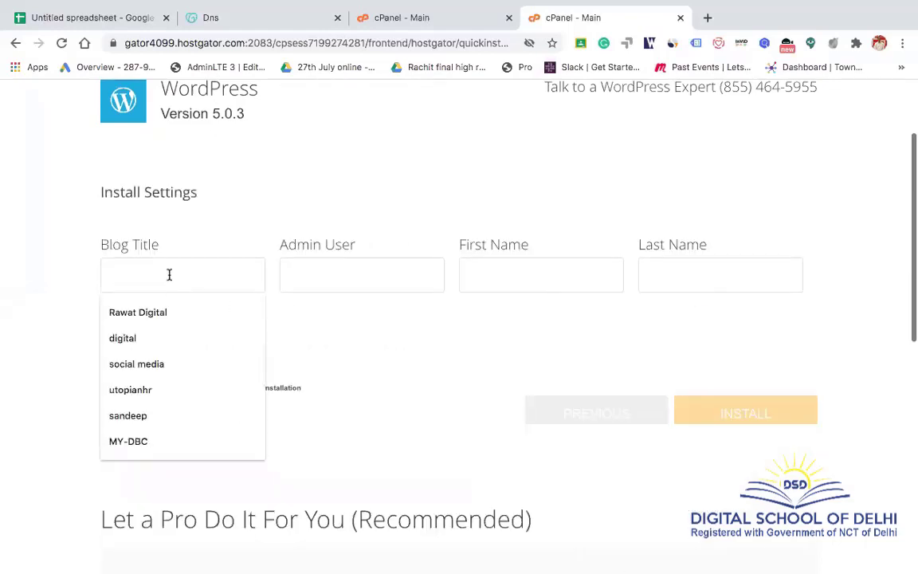
{"action": "type", "text": "digitl"}
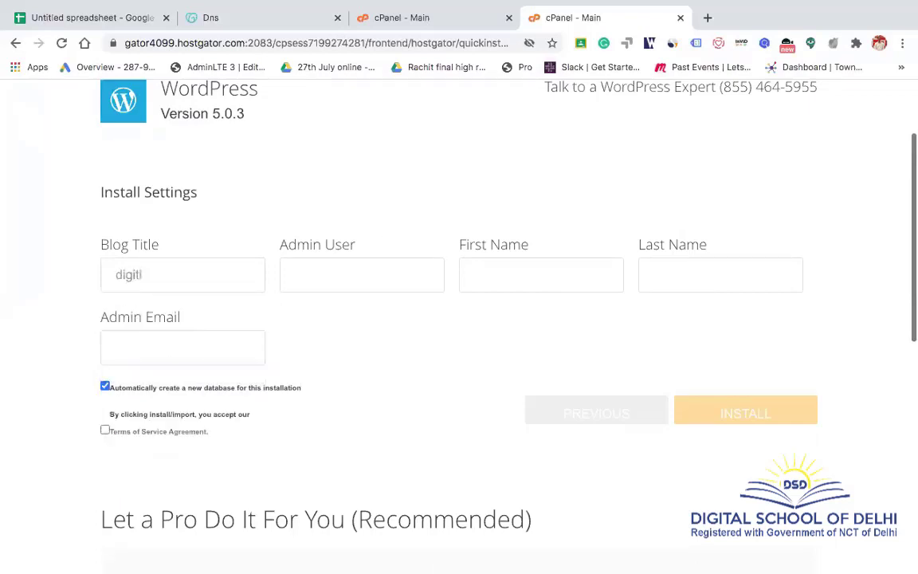
{"action": "key", "text": "BackSpace"}
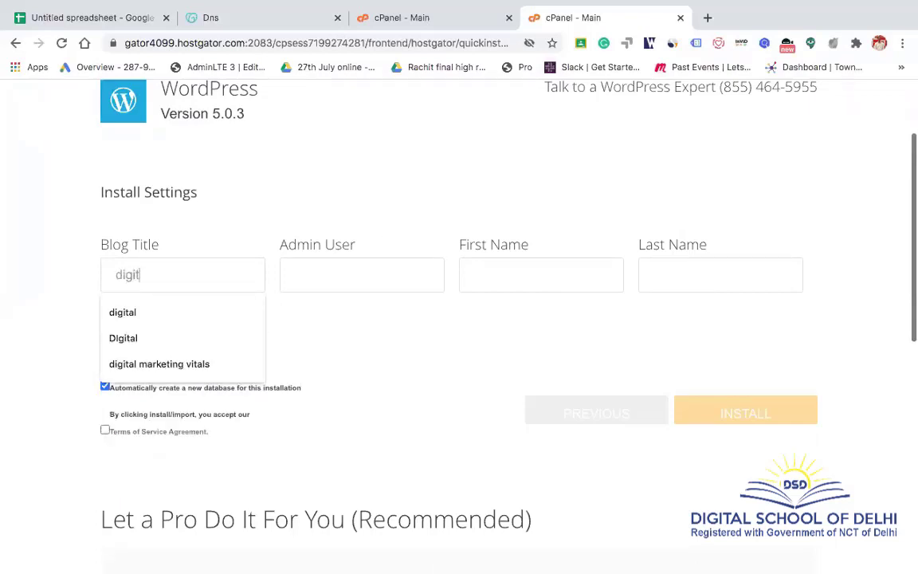
{"action": "left_click", "coordinate": [158, 360]}
{"action": "left_click", "coordinate": [347, 257]}
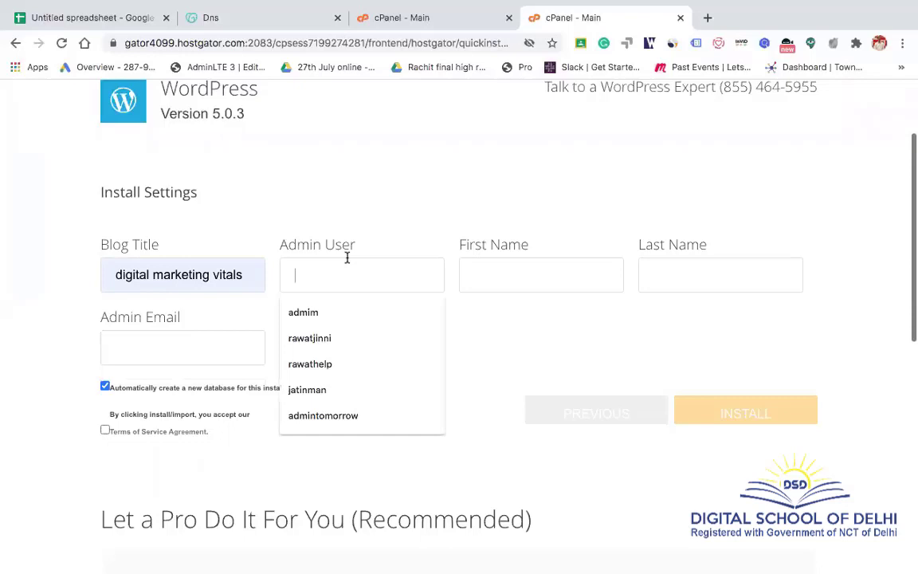
{"action": "left_click", "coordinate": [332, 316]}
- Fill in the admin's first name, last name and email, accept the Terms of Service Agreement and start the WordPress installation
{"action": "left_click", "coordinate": [496, 271]}
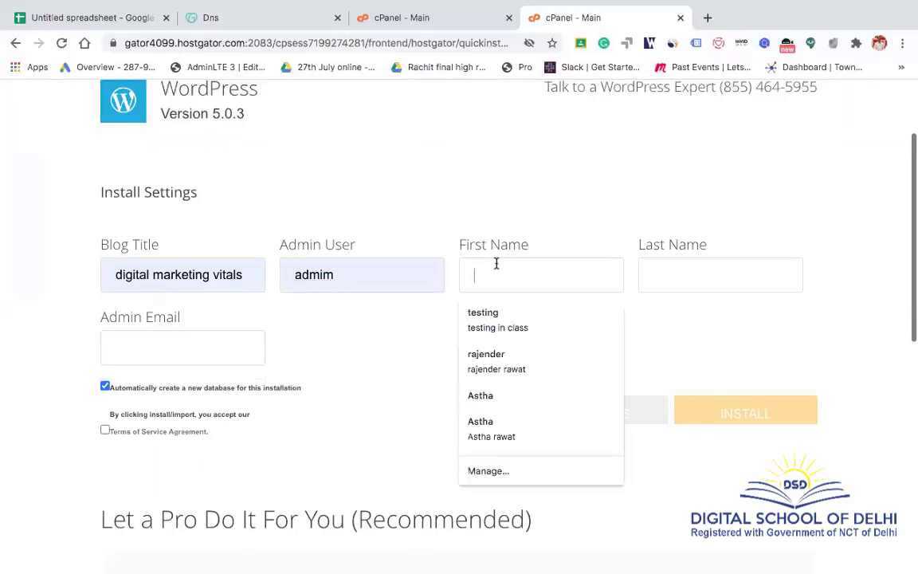
{"action": "left_click", "coordinate": [496, 359]}
{"action": "left_click", "coordinate": [154, 341]}
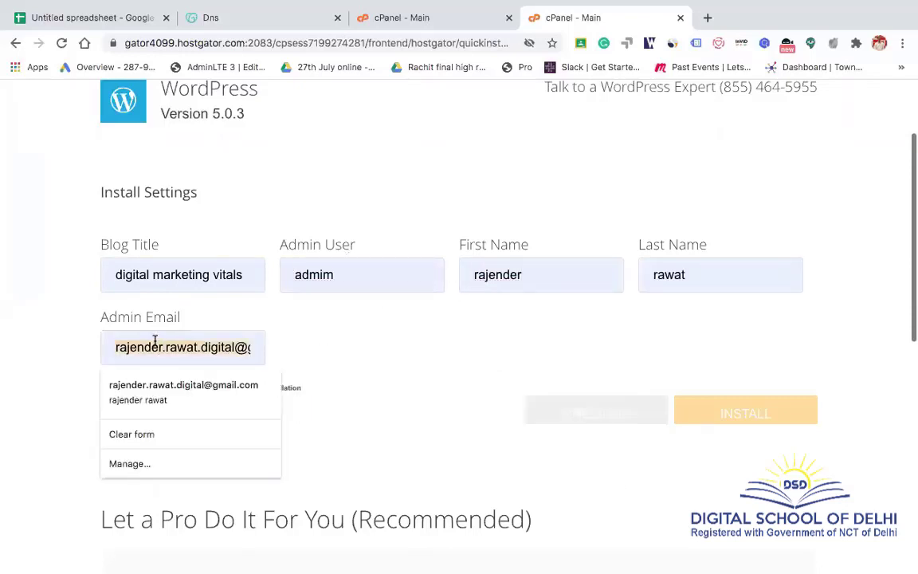
{"action": "type", "text": "ani"}
{"action": "left_click", "coordinate": [152, 386]}
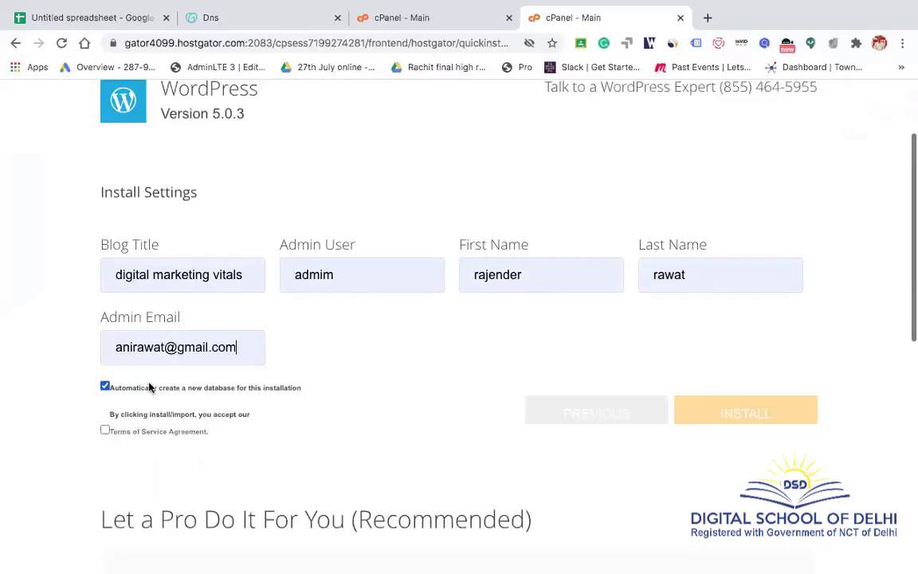
{"action": "left_click", "coordinate": [106, 431]}
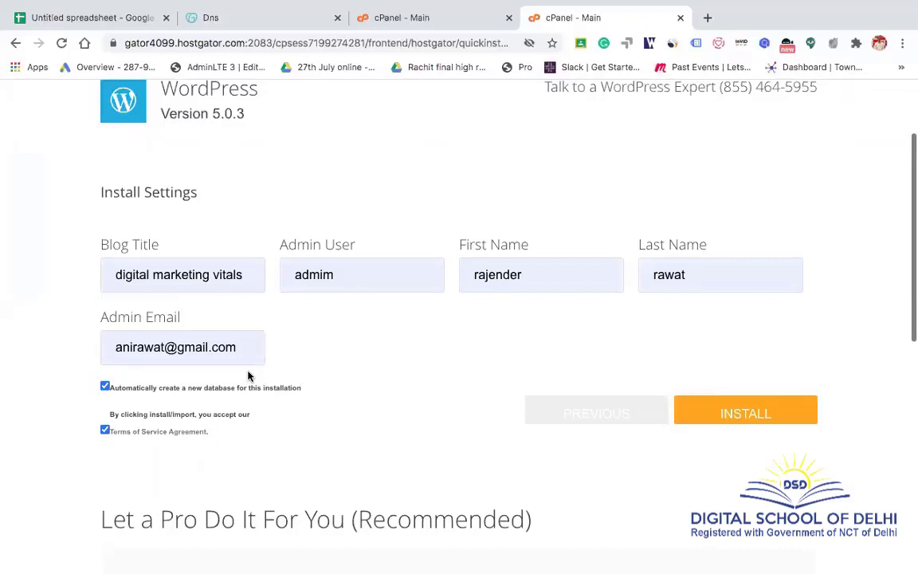
{"action": "left_click", "coordinate": [771, 421]}
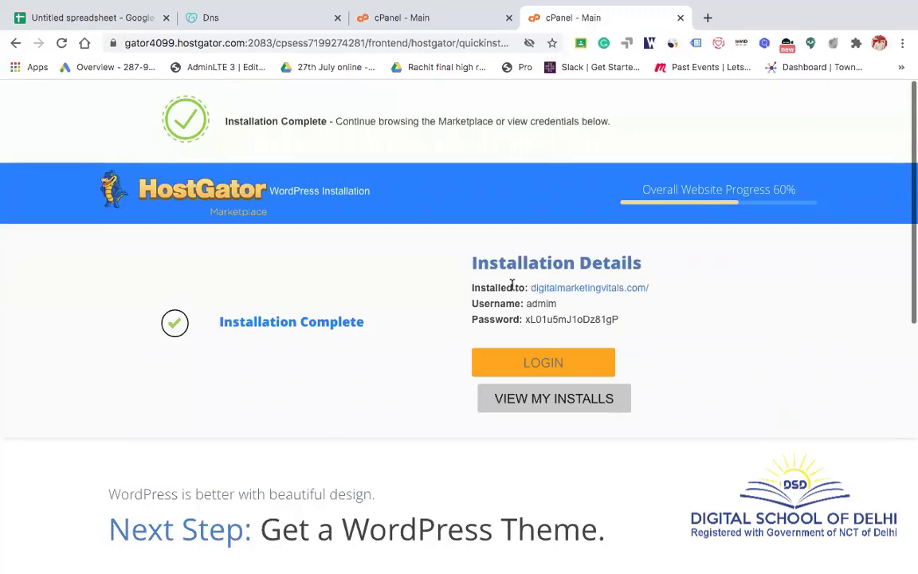
- Copy the installed site address, username and password from the installation details into the Notes app's open note, and return to the installation page
{"action": "left_click_drag", "start_coordinate": [470, 290], "coordinate": [639, 325]}
{"action": "key", "text": "super+Tab"}
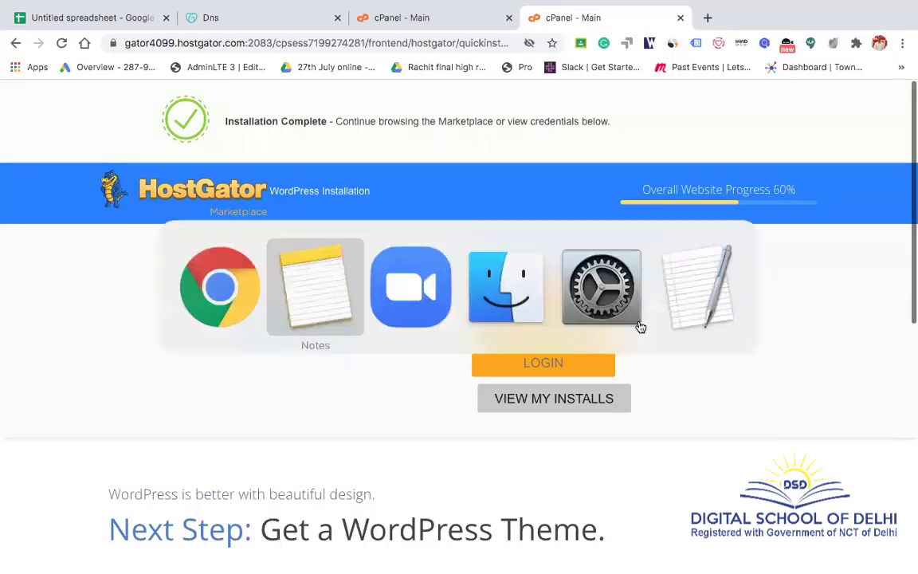
{"action": "scroll", "coordinate": [381, 155], "scroll_direction": "up", "scroll_amount": 5}
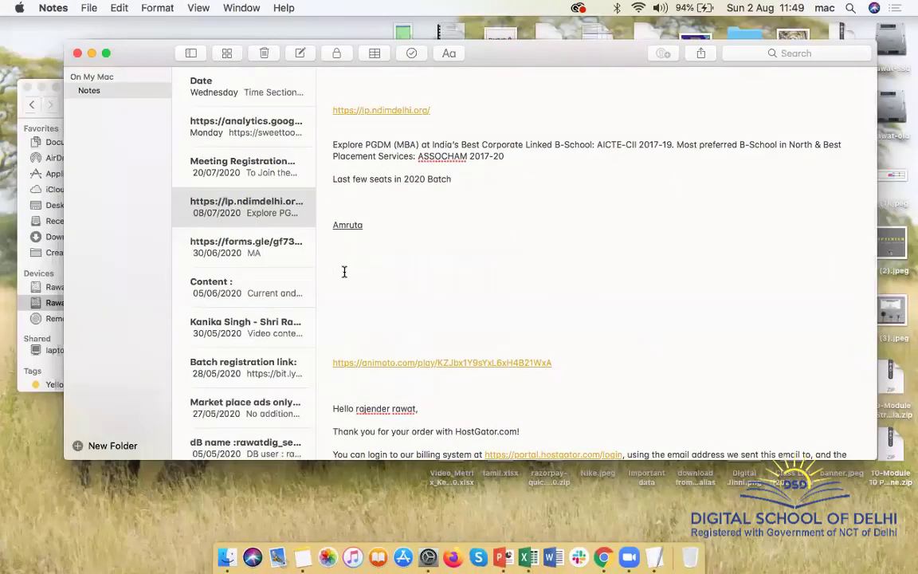
{"action": "key", "text": "super+v"}
{"action": "left_click", "coordinate": [404, 268]}
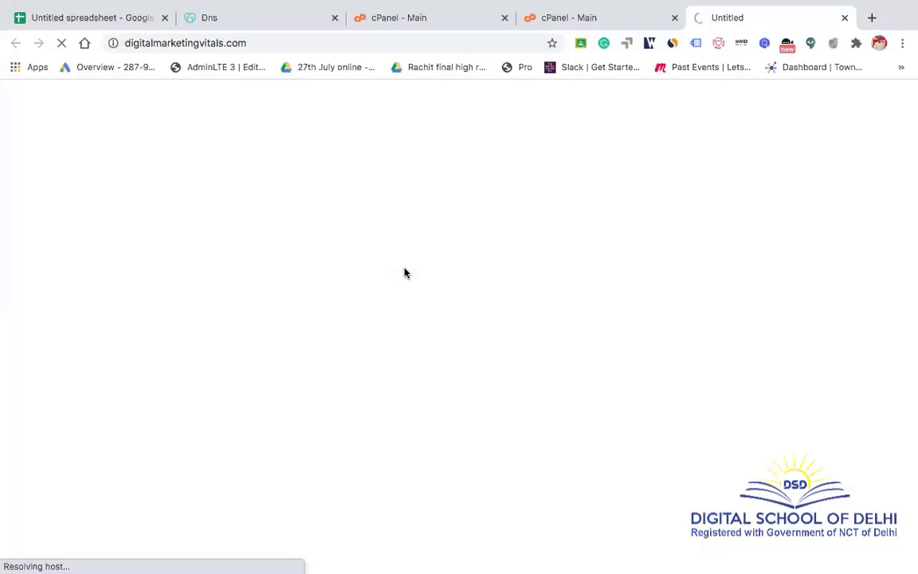
{"action": "left_click", "coordinate": [847, 17]}
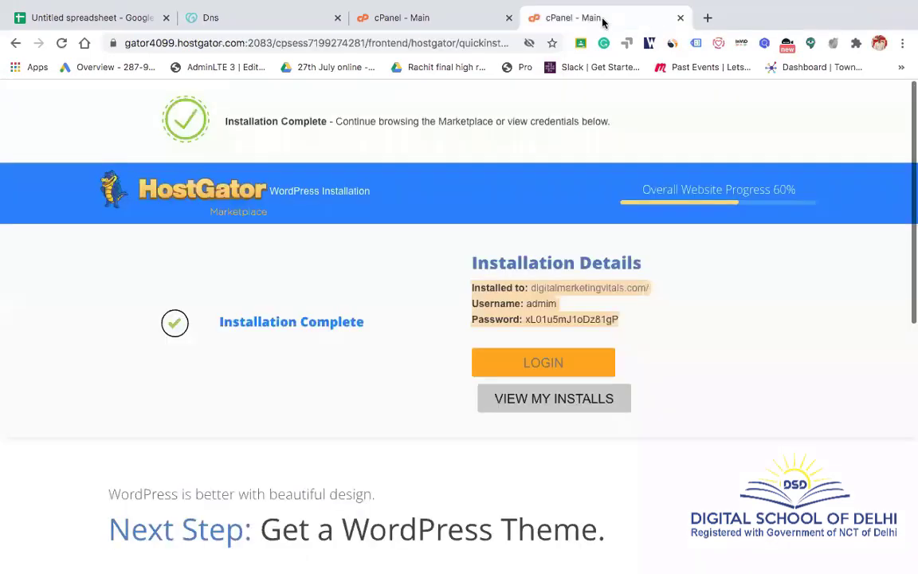
- Open the new site's WordPress login page and copy the admin password from the note in Notes
{"action": "left_click", "coordinate": [559, 372]}
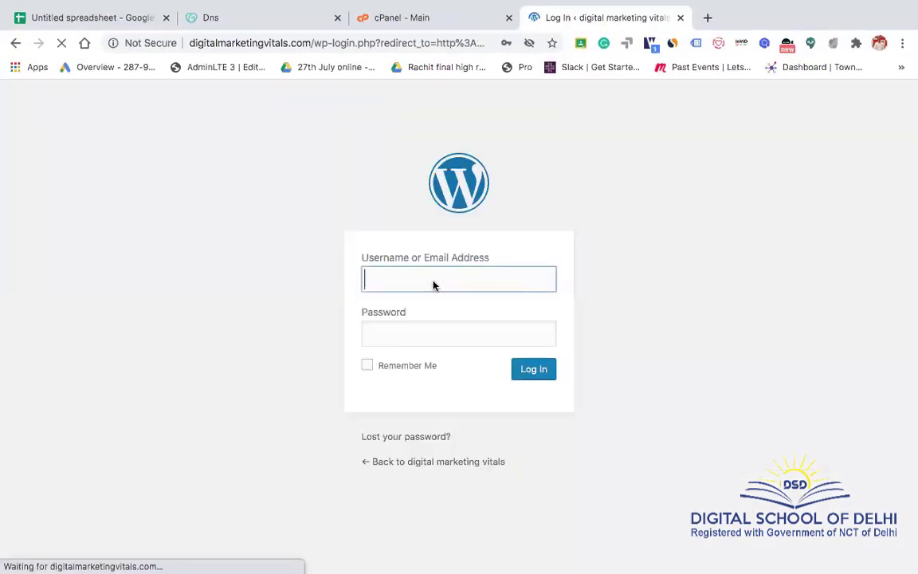
{"action": "left_click", "coordinate": [434, 284]}
{"action": "key", "text": "super+Tab"}
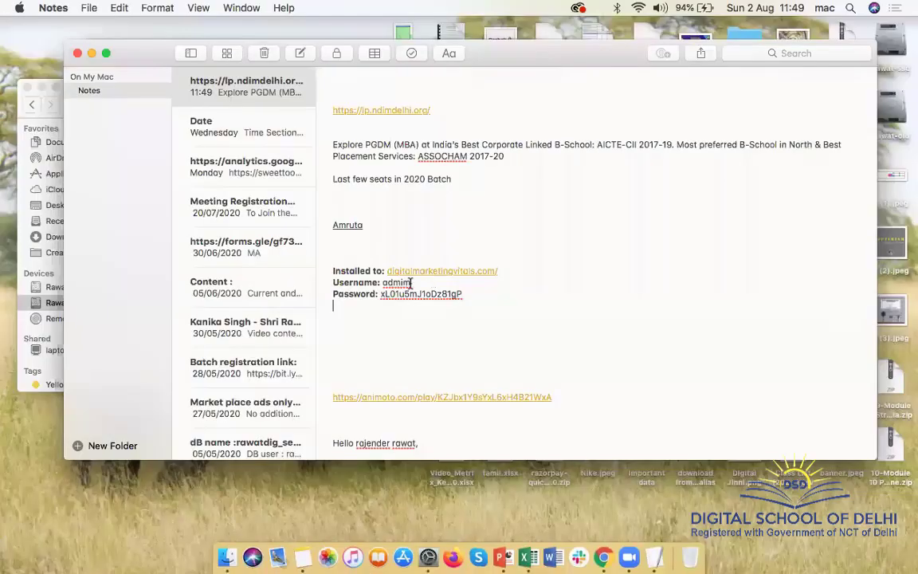
{"action": "key", "text": "super+c"}
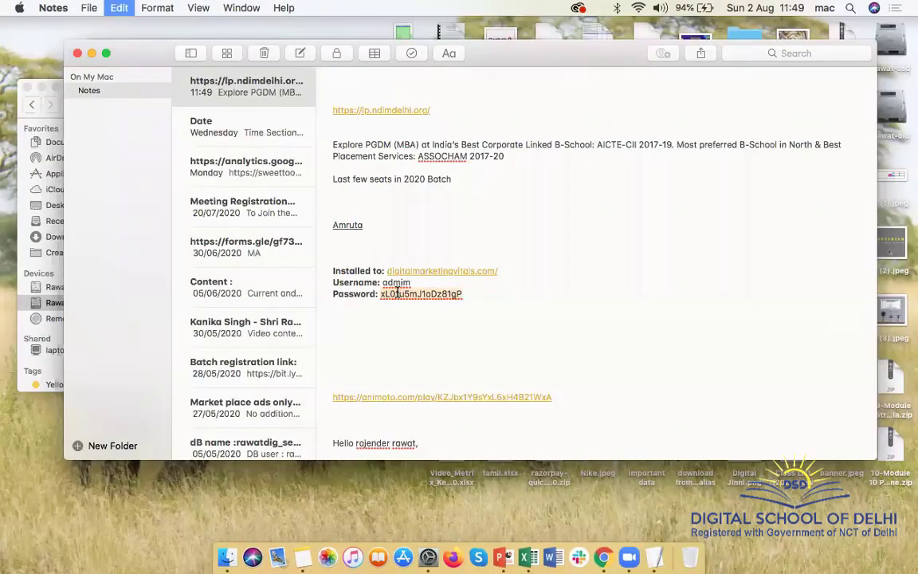
- Back in the browser, log in to WordPress as admim with the copied password and Remember Me enabled, and update the browser's saved password
{"action": "key", "text": "super+Tab"}
{"action": "type", "text": "ad"}
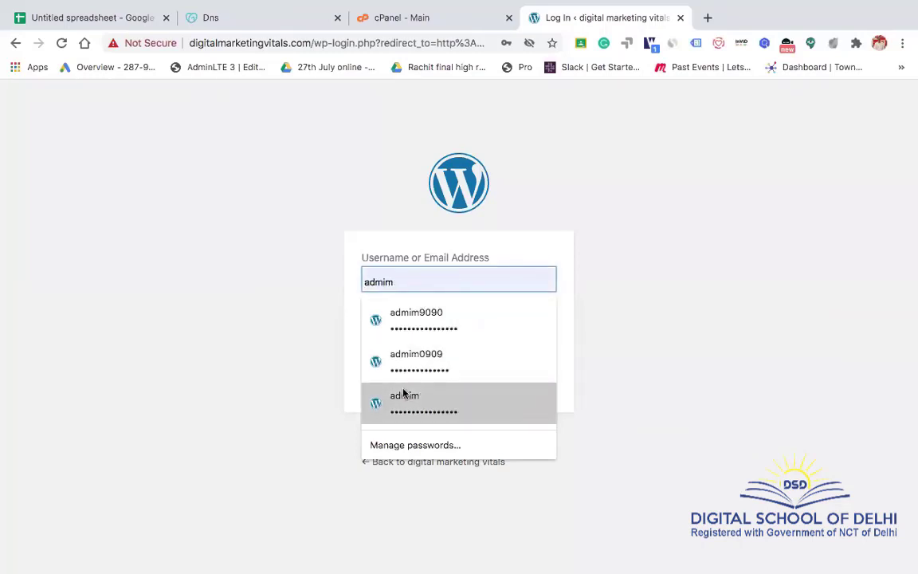
{"action": "left_click", "coordinate": [404, 398]}
{"action": "left_click", "coordinate": [465, 333]}
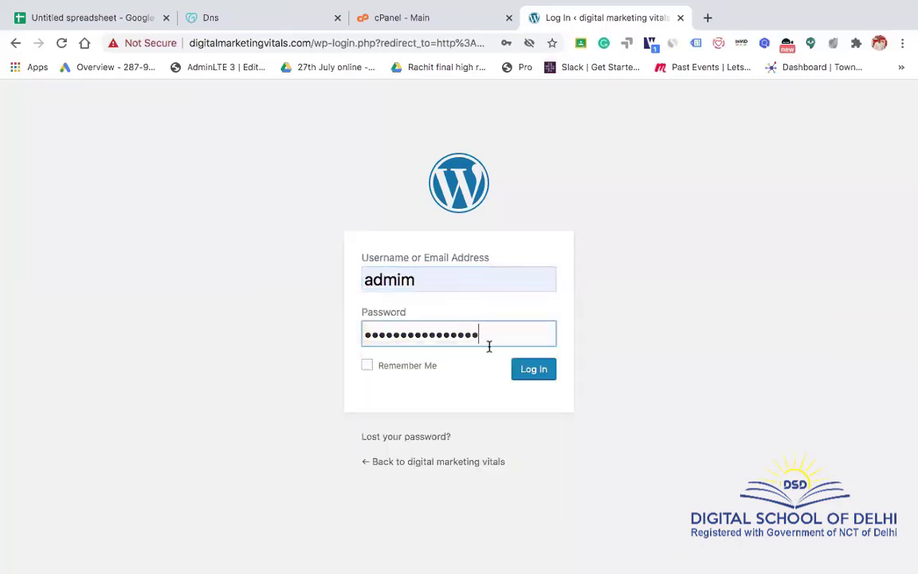
{"action": "left_click", "coordinate": [432, 371]}
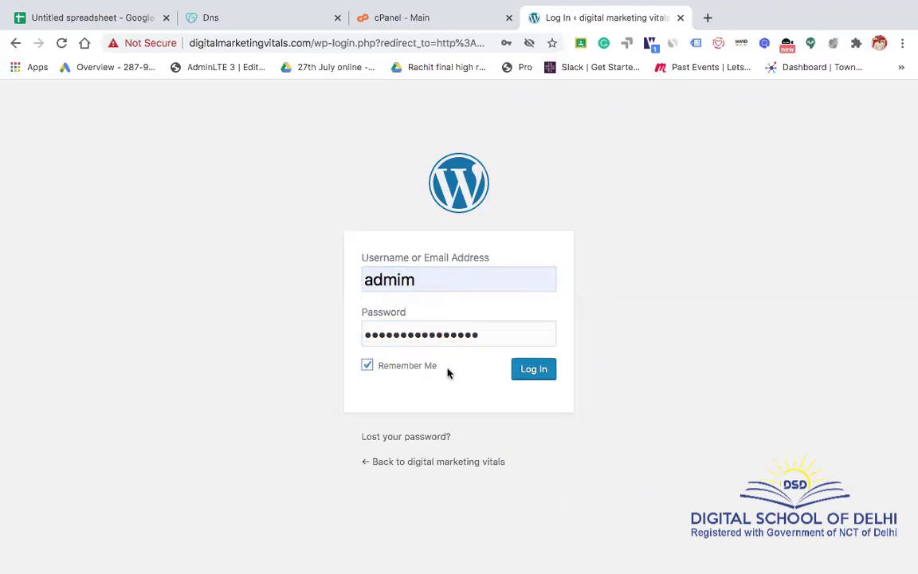
{"action": "left_click", "coordinate": [528, 371]}
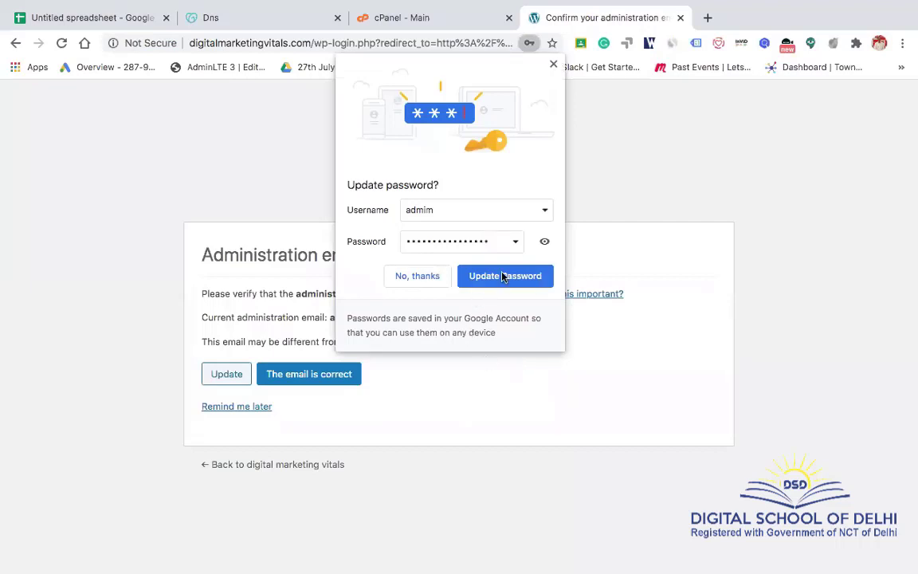
{"action": "left_click", "coordinate": [504, 275]}
- Confirm the administration email as correct and dismiss the OptinMonster promotion on the dashboard
{"action": "left_click", "coordinate": [305, 382]}
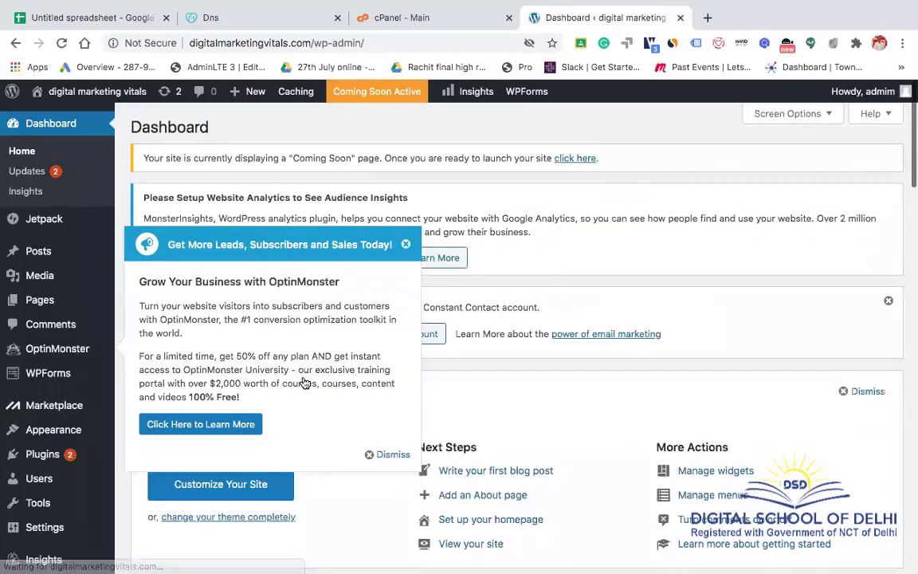
{"action": "left_click", "coordinate": [406, 246]}
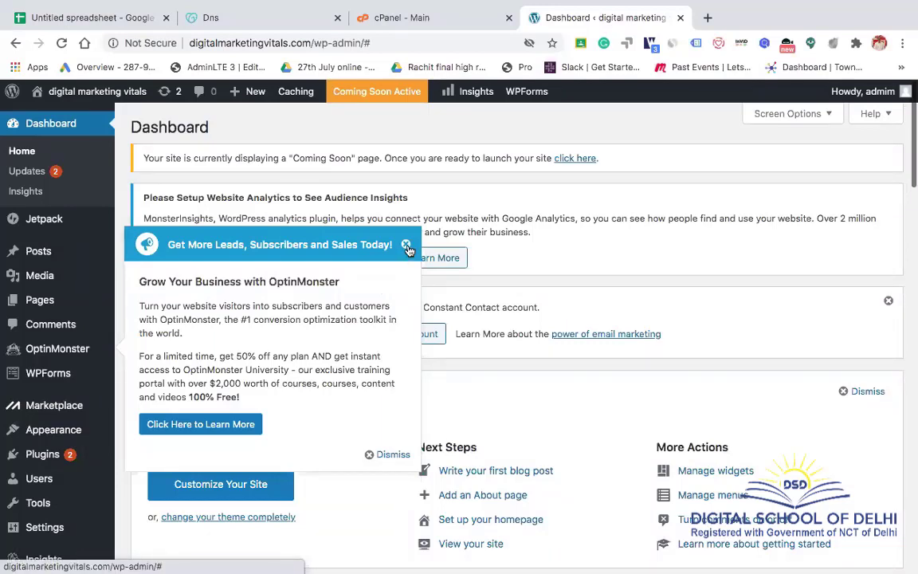
{"action": "left_click", "coordinate": [382, 455]}
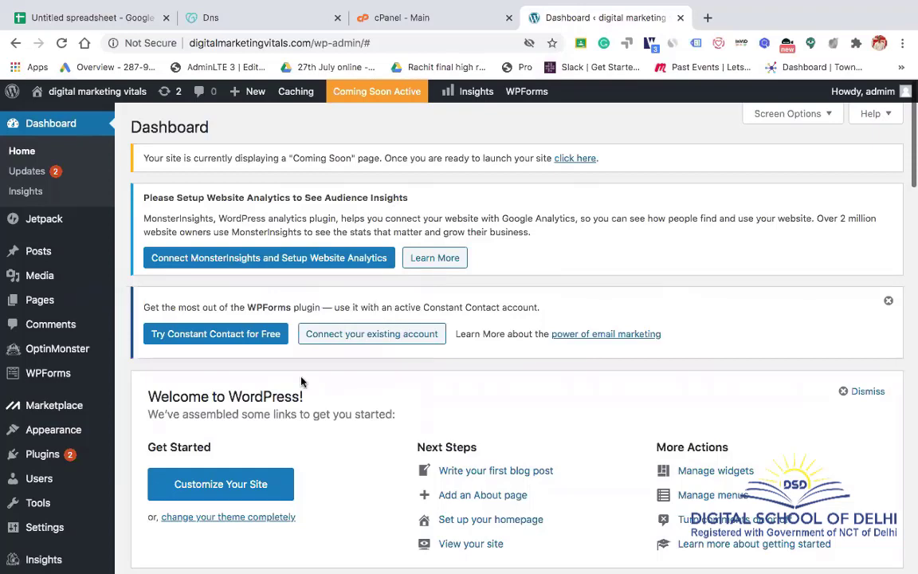
- Open the digital marketing vitals site's front end in a new browser tab
{"action": "mouse_move", "coordinate": [86, 99]}
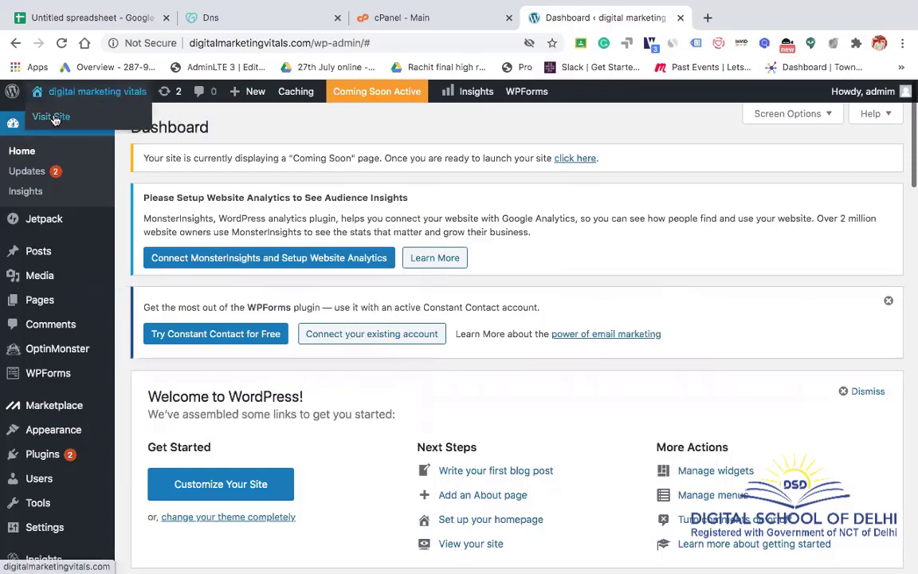
{"action": "right_click", "coordinate": [55, 120]}
{"action": "left_click", "coordinate": [71, 119]}
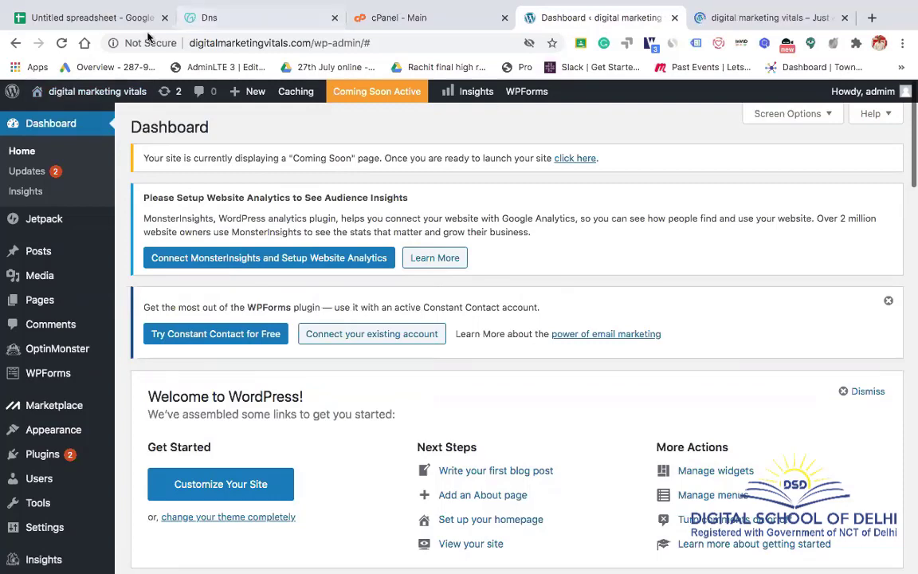
- In the Google Sheets outline, enter "done" beside wordpress install in D118 and "working" beside wordpress theme in D120
{"action": "left_click", "coordinate": [128, 19]}
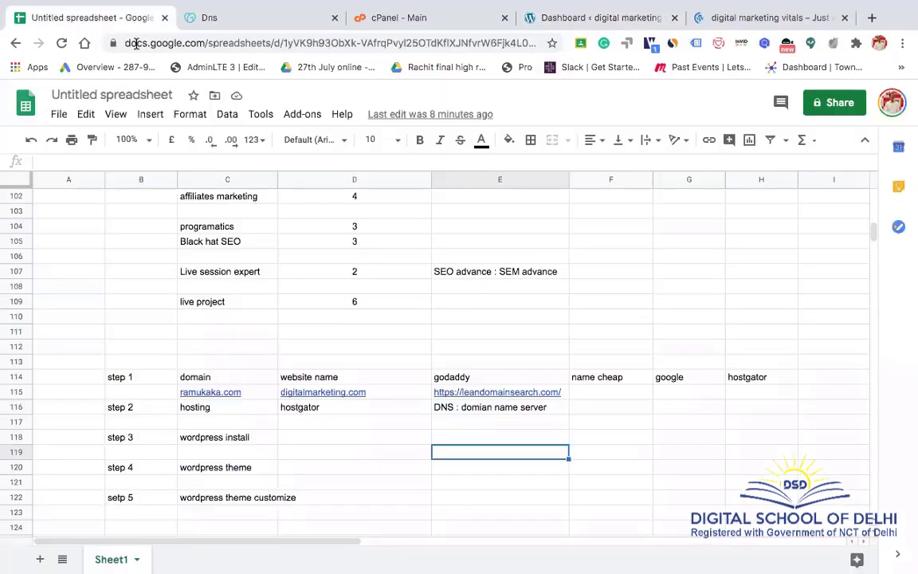
{"action": "left_click", "coordinate": [240, 443]}
{"action": "key", "text": "Right"}
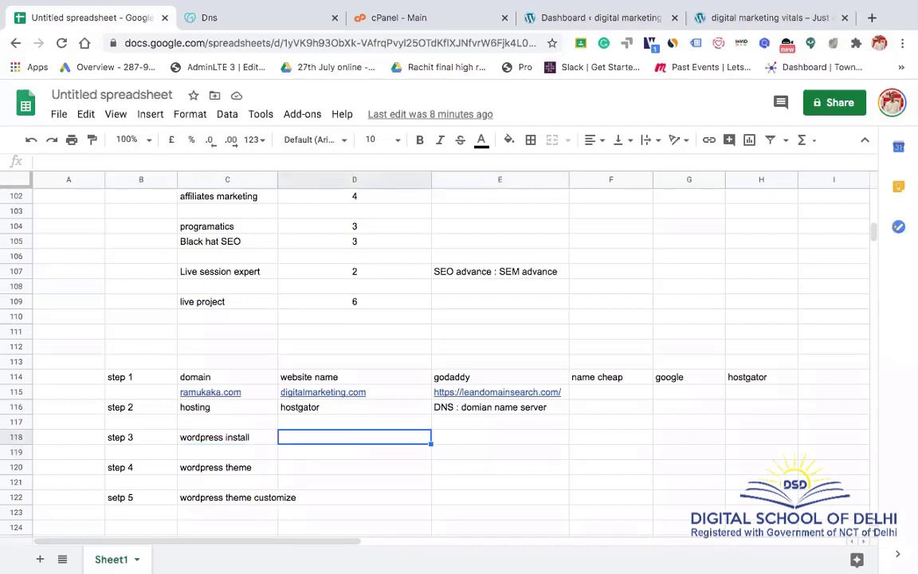
{"action": "type", "text": "done"}
{"action": "key", "text": "Return"}
{"action": "key", "text": "Down"}
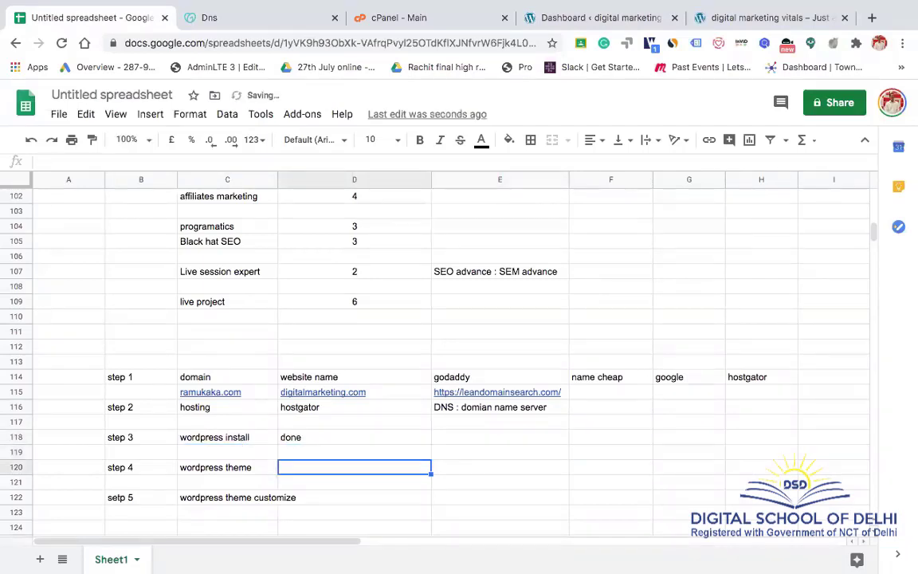
{"action": "type", "text": "working"}
{"action": "key", "text": "Return"}
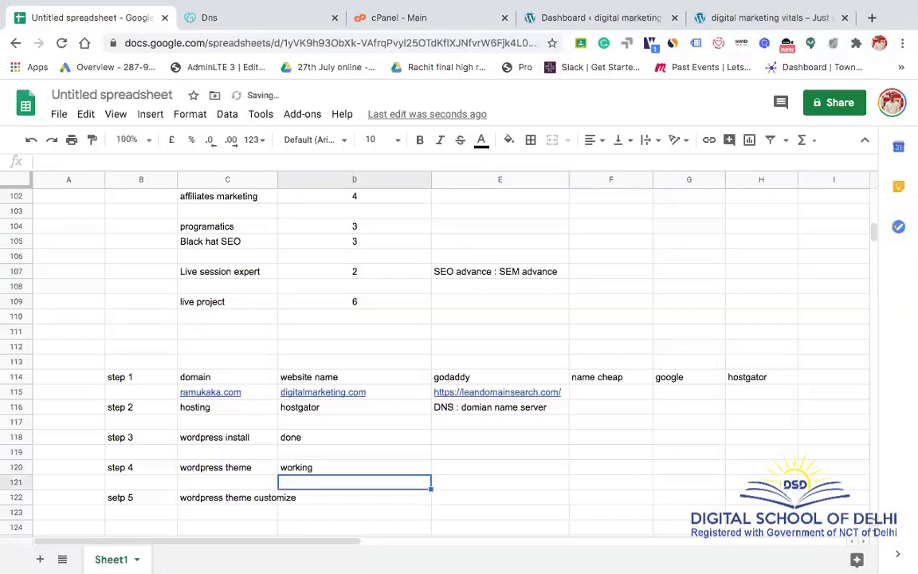
- Return to the WordPress dashboard, list the installed plugins and bulk-deactivate all of them
{"action": "left_click", "coordinate": [742, 24]}
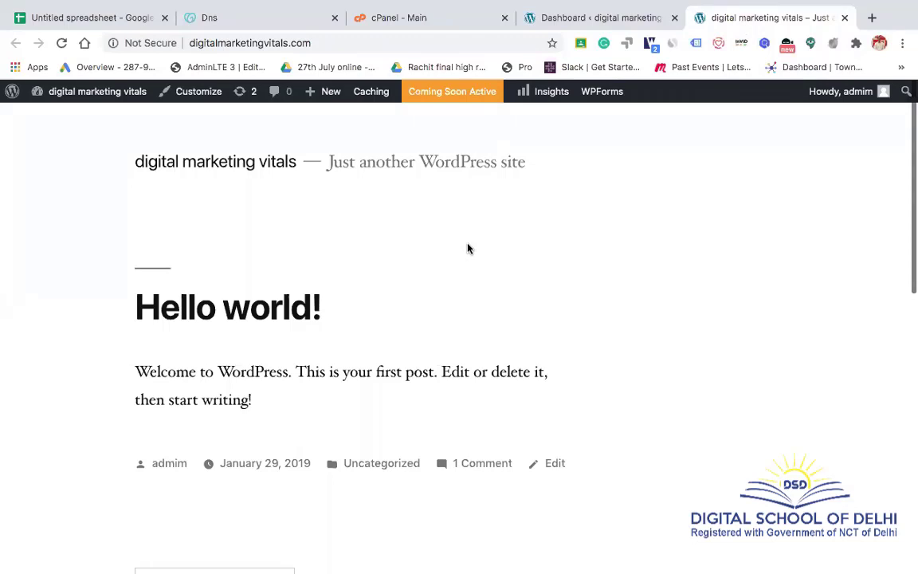
{"action": "left_click", "coordinate": [618, 19]}
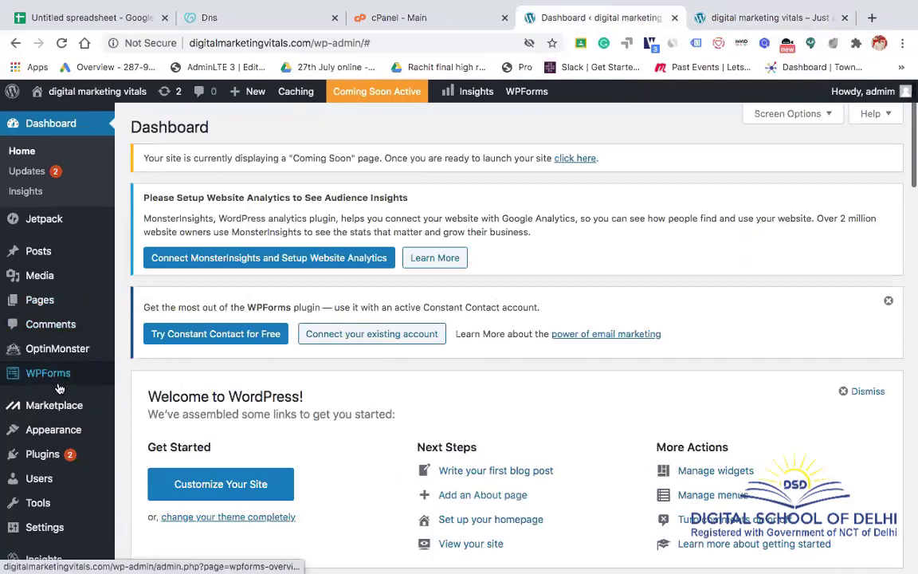
{"action": "mouse_move", "coordinate": [56, 454]}
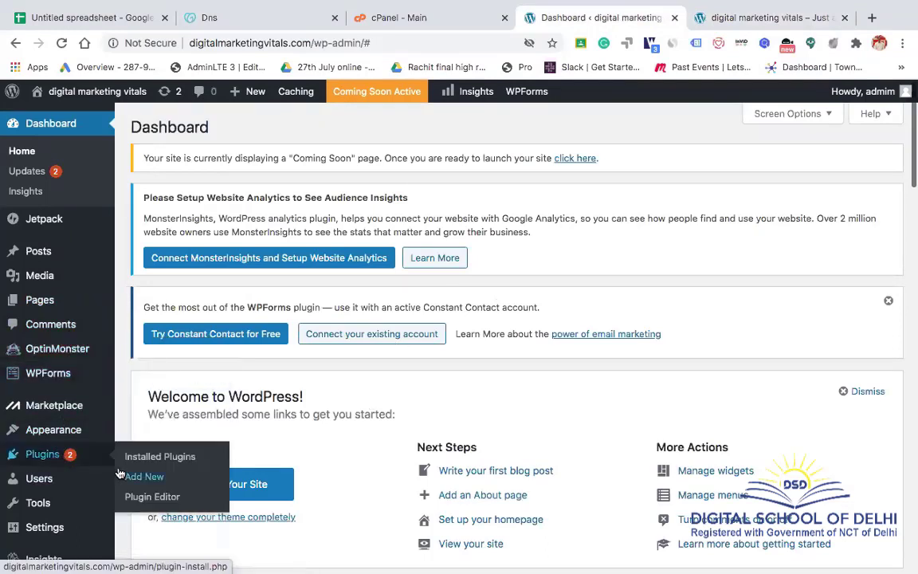
{"action": "left_click", "coordinate": [147, 458]}
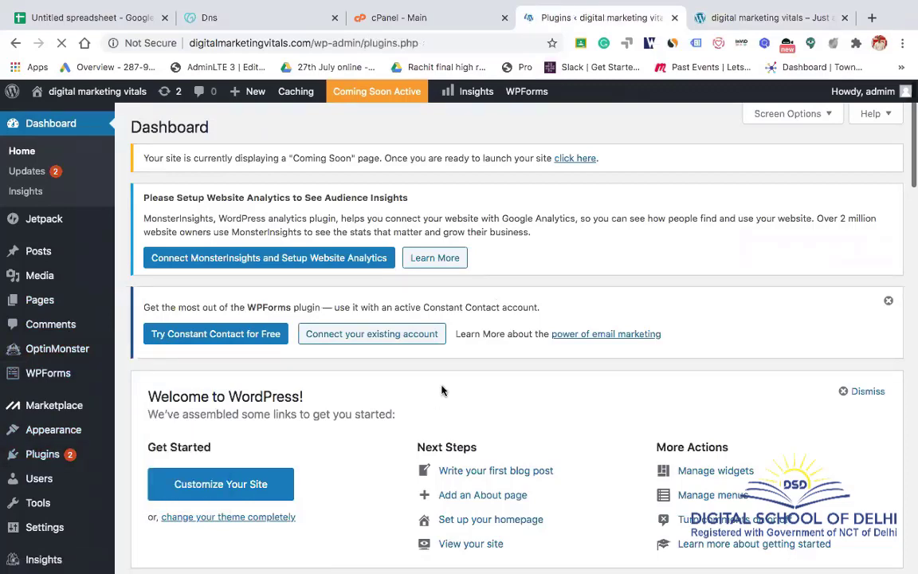
{"action": "scroll", "coordinate": [443, 390], "scroll_direction": "down", "scroll_amount": 9}
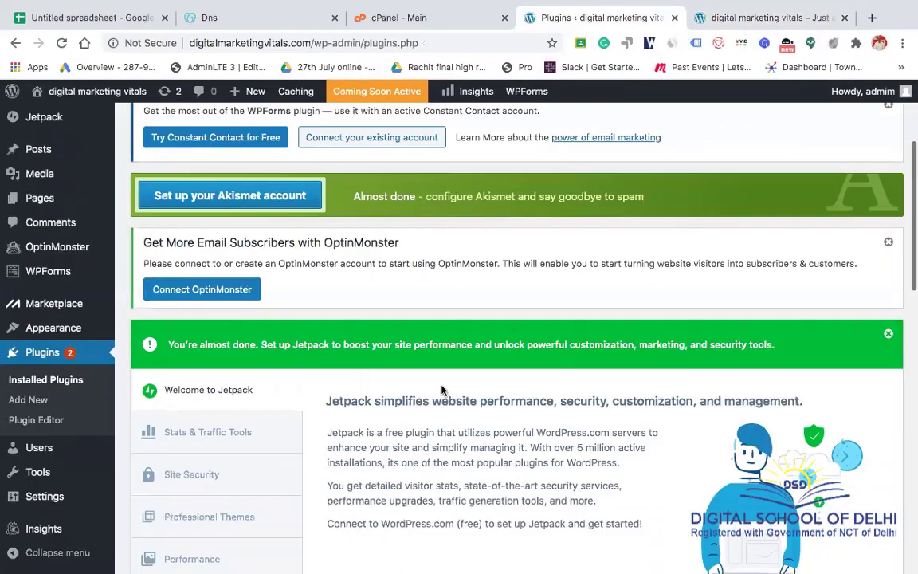
{"action": "scroll", "coordinate": [443, 390], "scroll_direction": "down", "scroll_amount": 2}
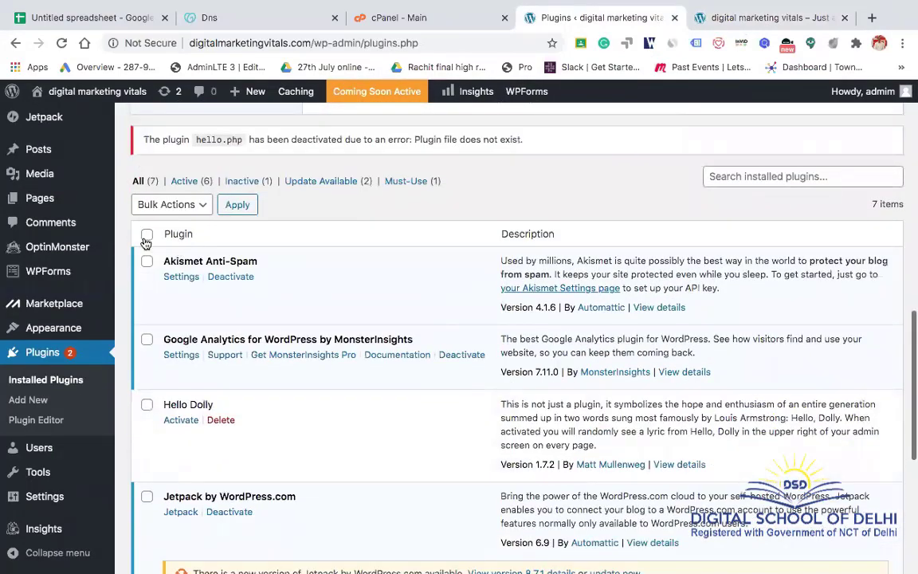
{"action": "left_click", "coordinate": [147, 234]}
{"action": "left_click", "coordinate": [173, 208]}
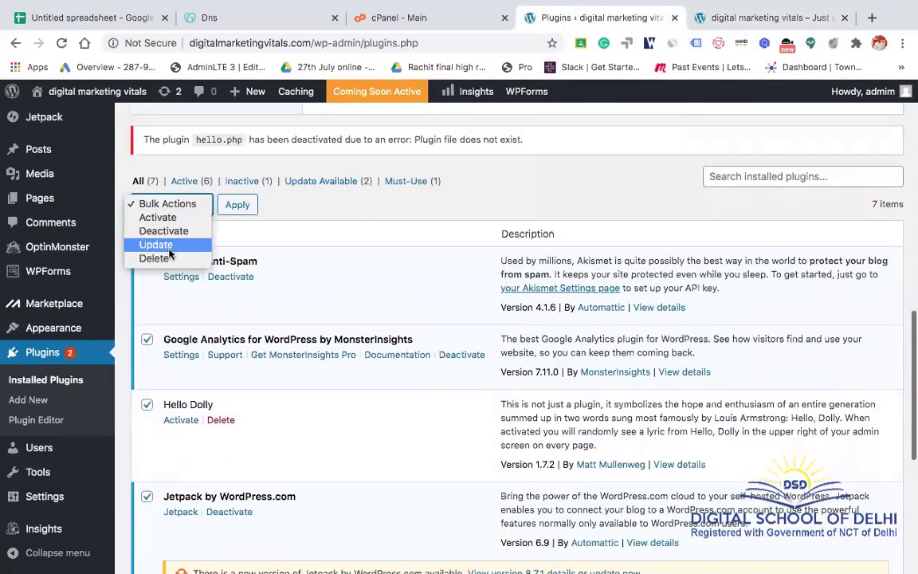
{"action": "left_click", "coordinate": [183, 231]}
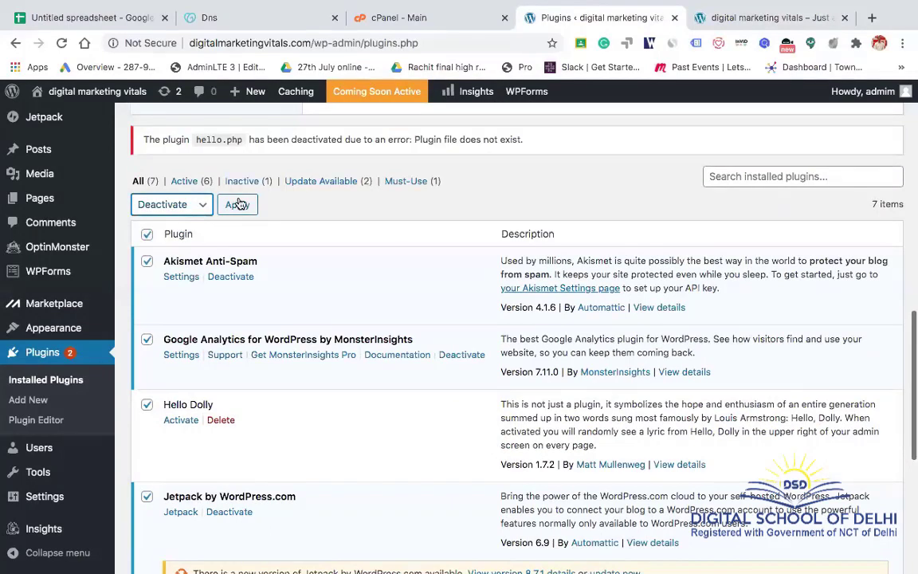
{"action": "left_click", "coordinate": [239, 204]}
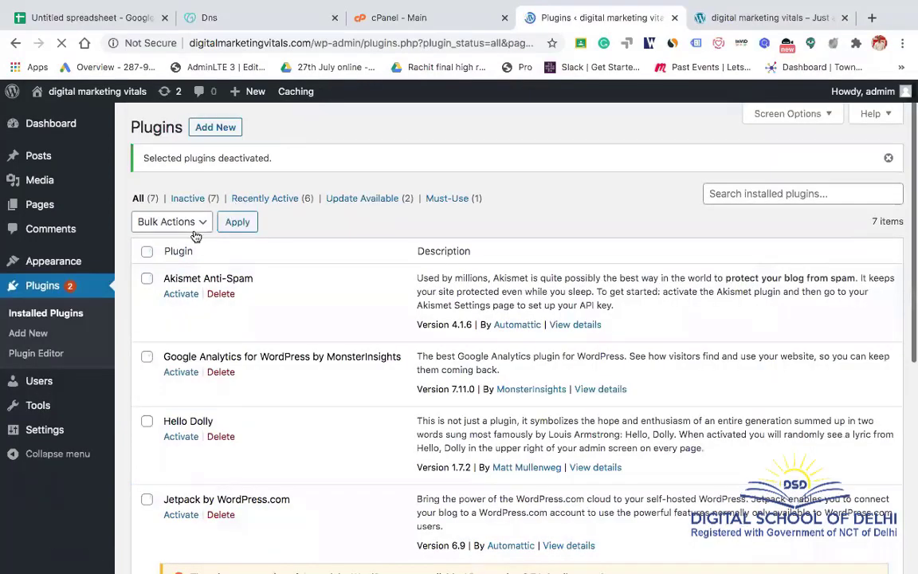
- Bulk-delete all the deactivated plugins and confirm the deletion
{"action": "left_click", "coordinate": [147, 251]}
{"action": "left_click", "coordinate": [185, 222]}
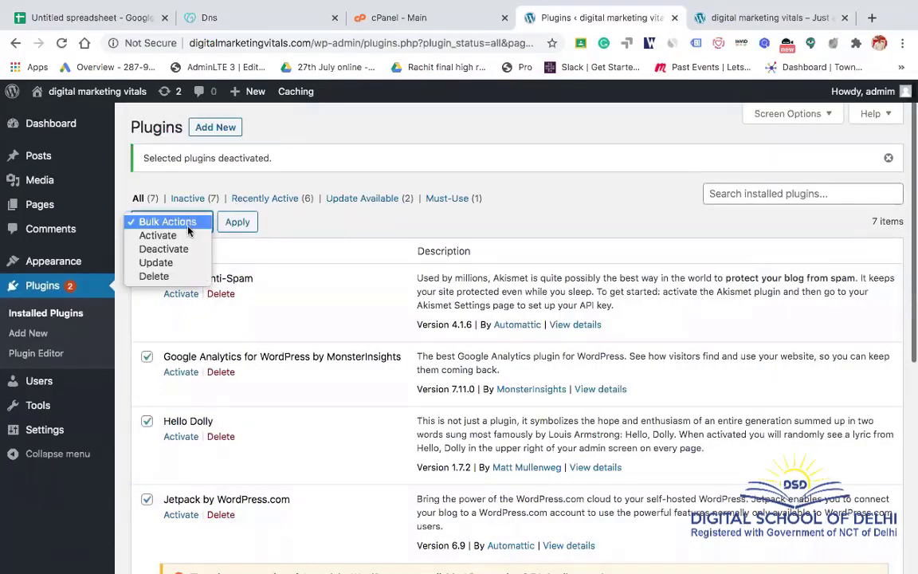
{"action": "left_click", "coordinate": [178, 275]}
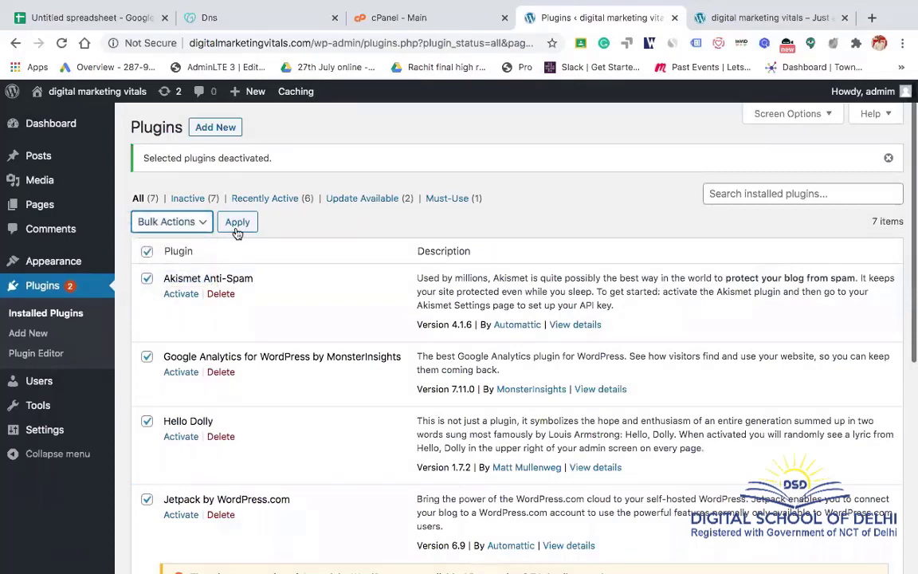
{"action": "left_click", "coordinate": [223, 220]}
{"action": "left_click", "coordinate": [582, 138]}
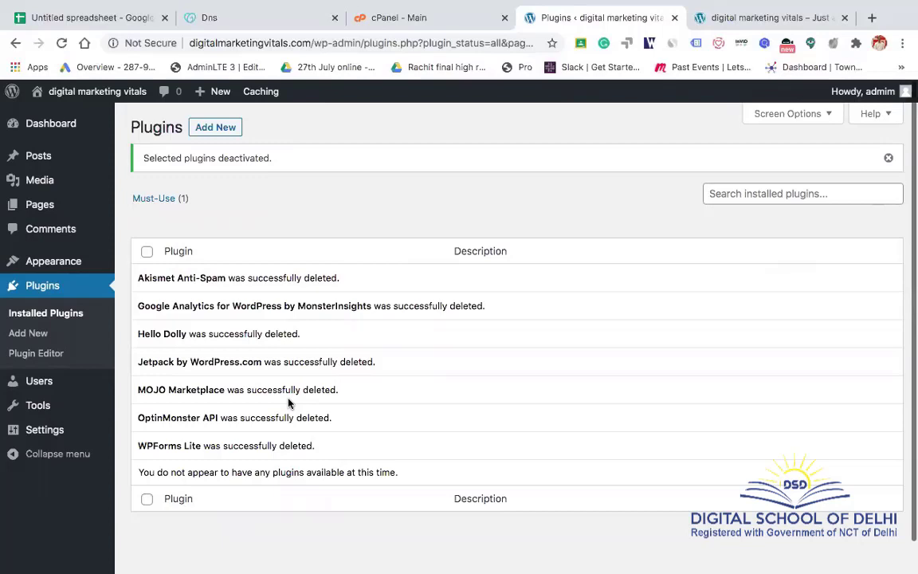
- Update the Twenty Twenty theme to its new version and activate it for the site
{"action": "mouse_move", "coordinate": [84, 128]}
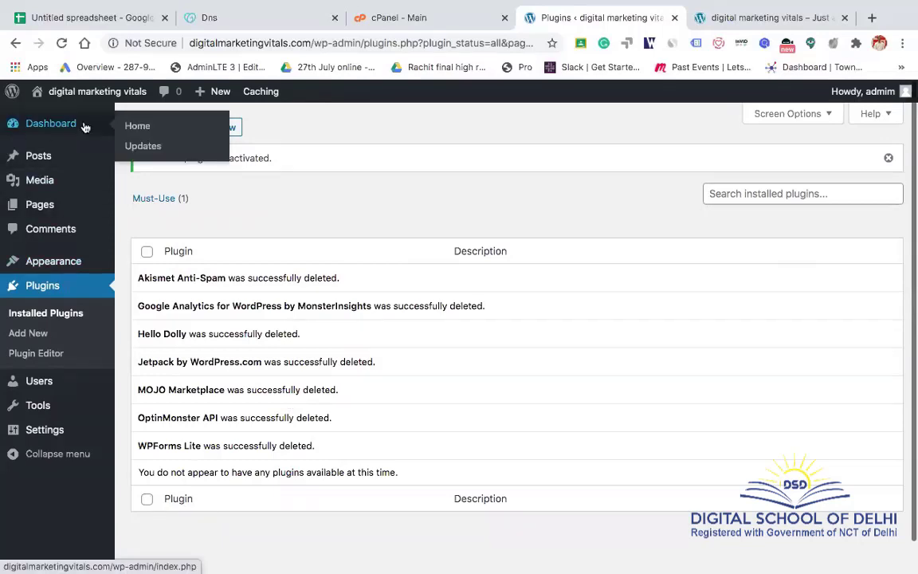
{"action": "mouse_move", "coordinate": [47, 261]}
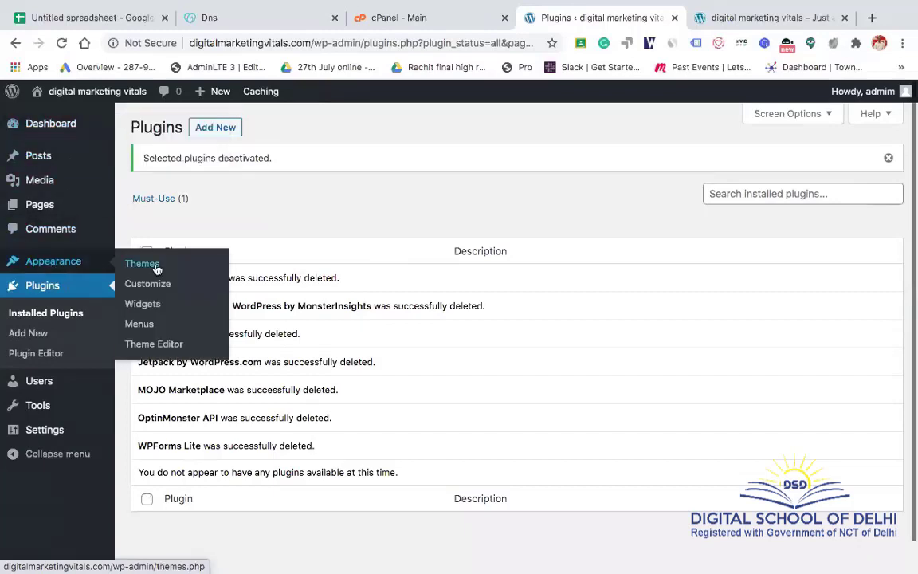
{"action": "left_click", "coordinate": [159, 267]}
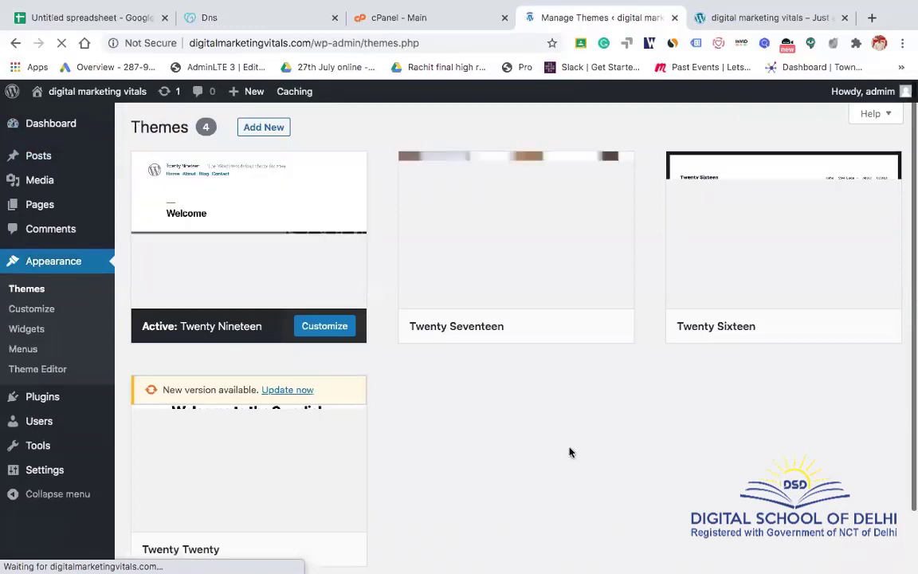
{"action": "scroll", "coordinate": [476, 441], "scroll_direction": "down", "scroll_amount": 2}
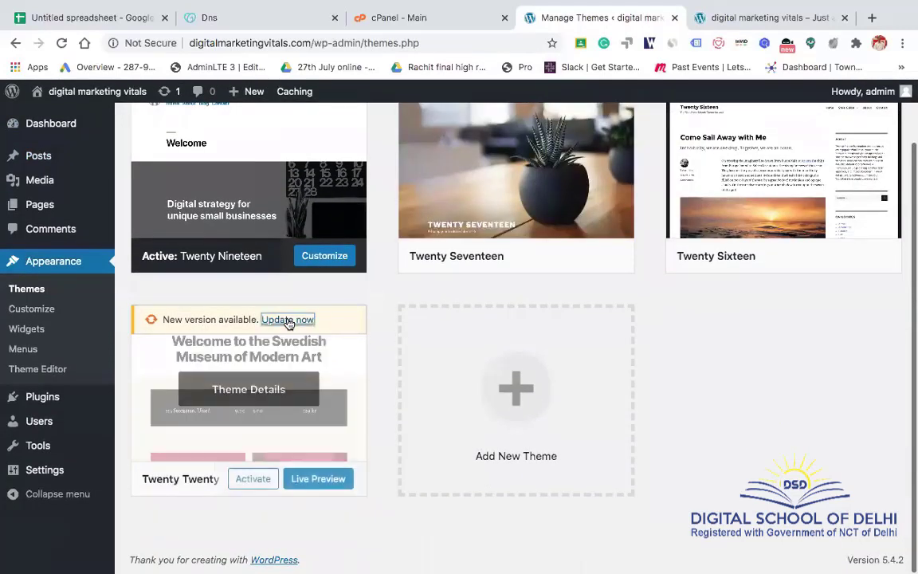
{"action": "left_click", "coordinate": [289, 320]}
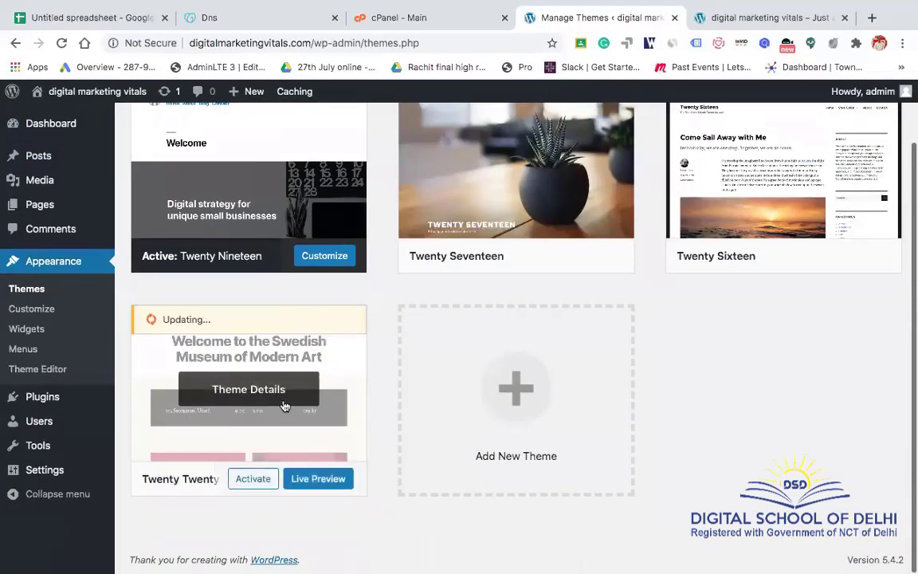
{"action": "left_click", "coordinate": [257, 485]}
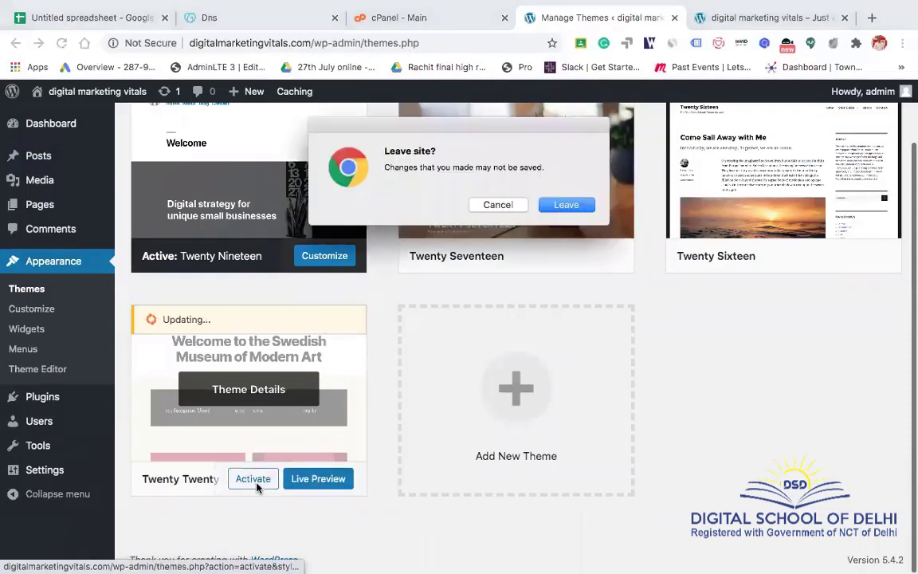
{"action": "left_click", "coordinate": [566, 205]}
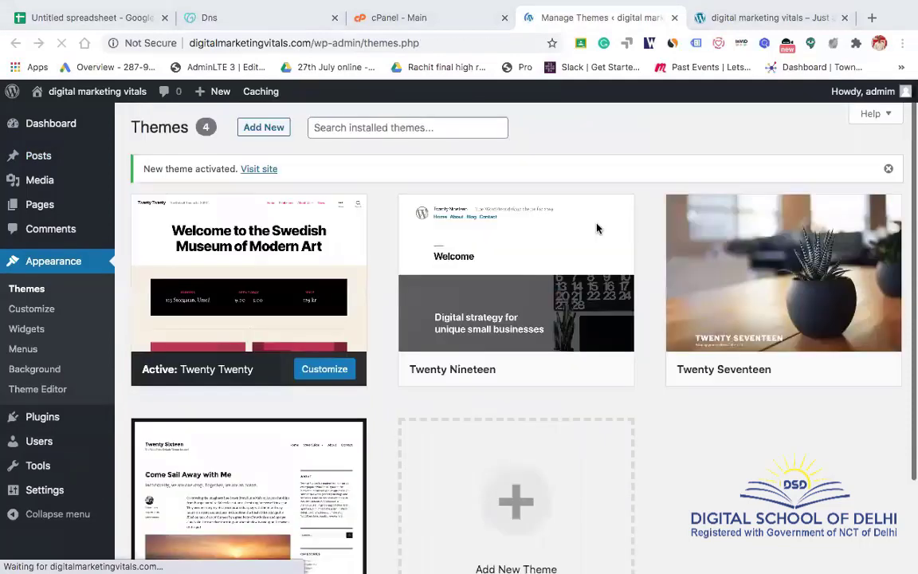
- Delete the inactive Twenty Seventeen and Twenty Sixteen themes from the site
{"action": "left_click", "coordinate": [758, 253]}
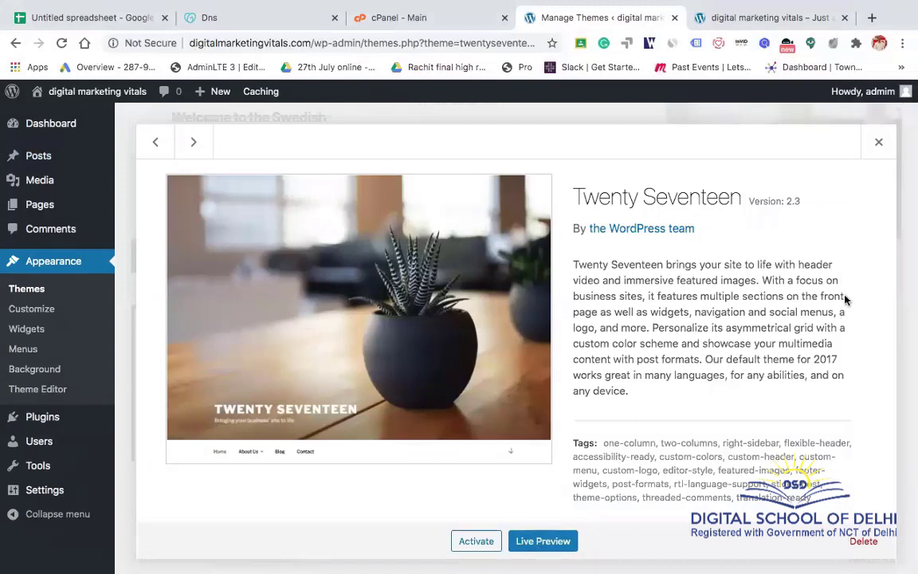
{"action": "left_click", "coordinate": [865, 543]}
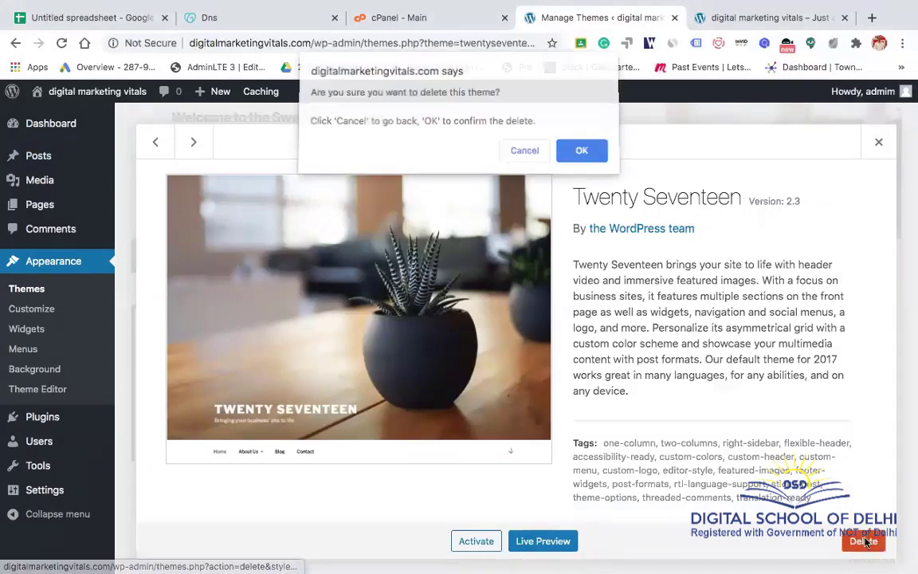
{"action": "left_click", "coordinate": [592, 159]}
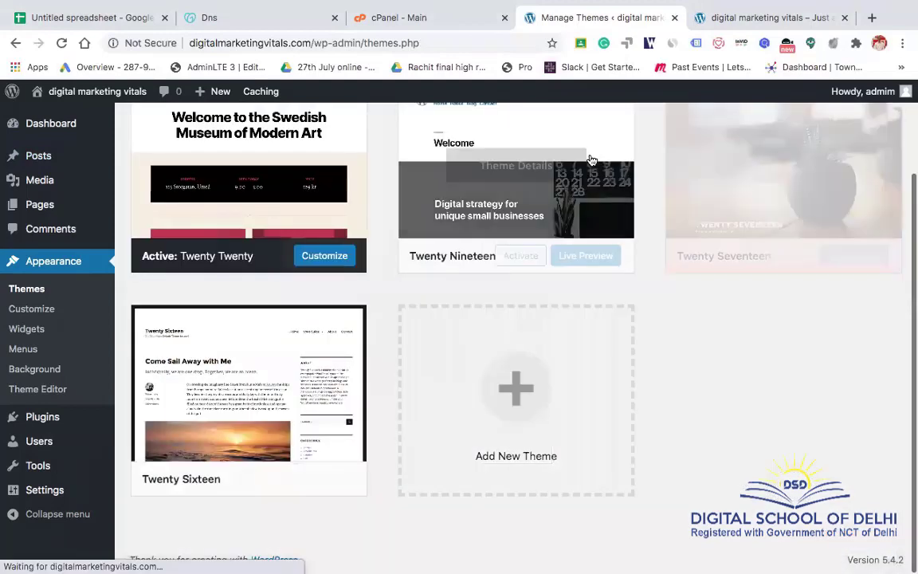
{"action": "left_click", "coordinate": [766, 197]}
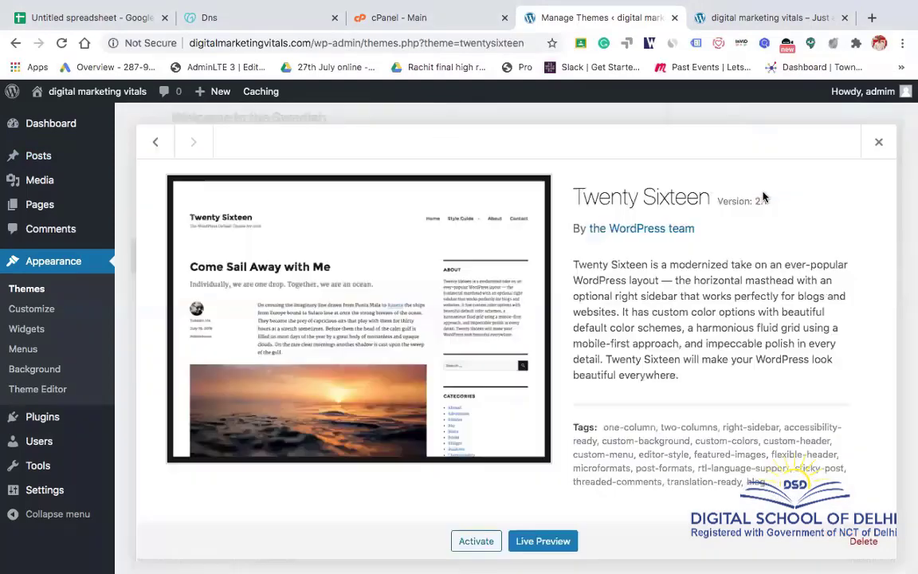
{"action": "left_click", "coordinate": [864, 541]}
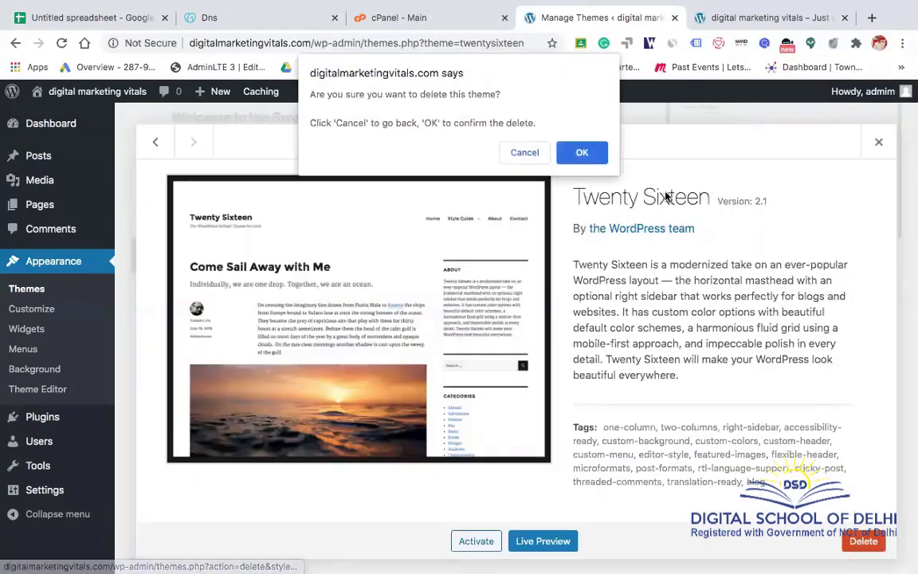
{"action": "left_click", "coordinate": [575, 152]}
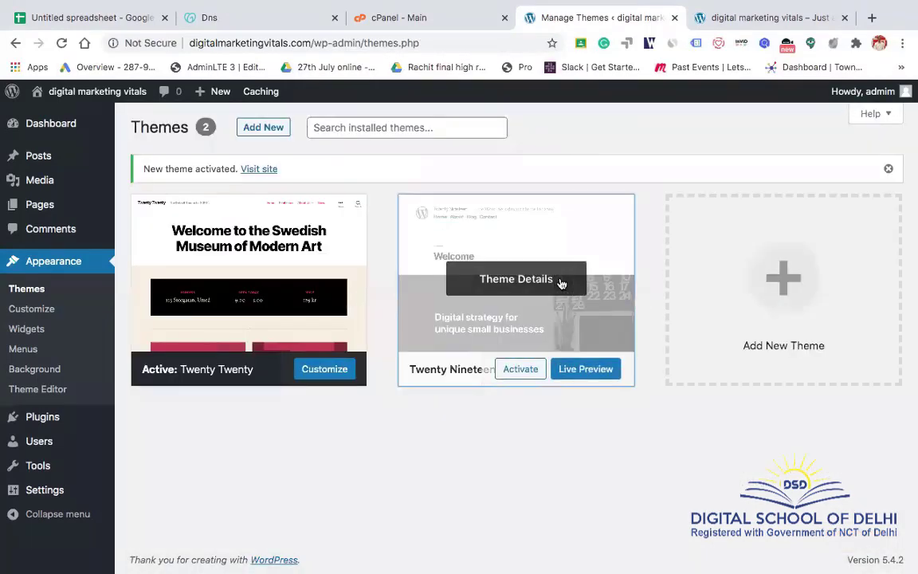
- Delete the inactive Twenty Nineteen theme, confirming its removal
{"action": "left_click", "coordinate": [560, 283]}
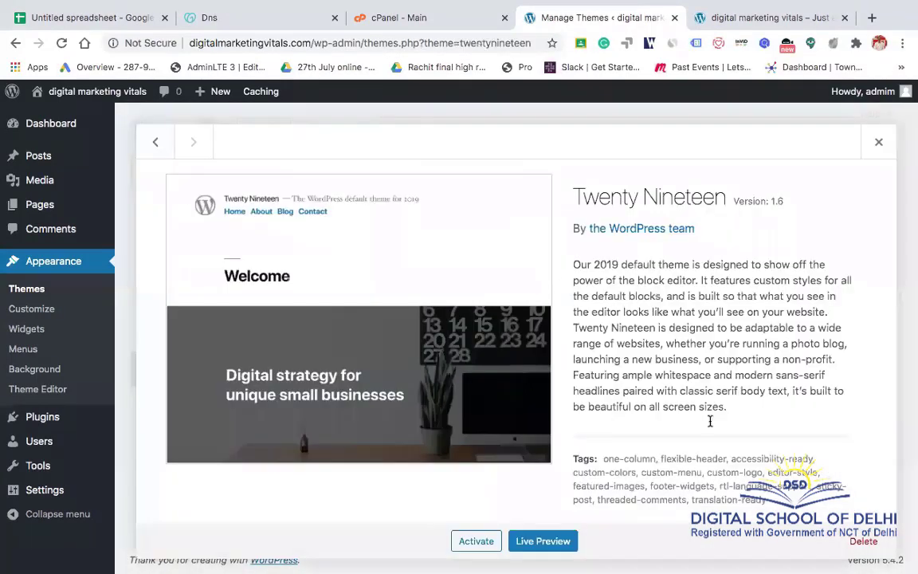
{"action": "left_click", "coordinate": [864, 541]}
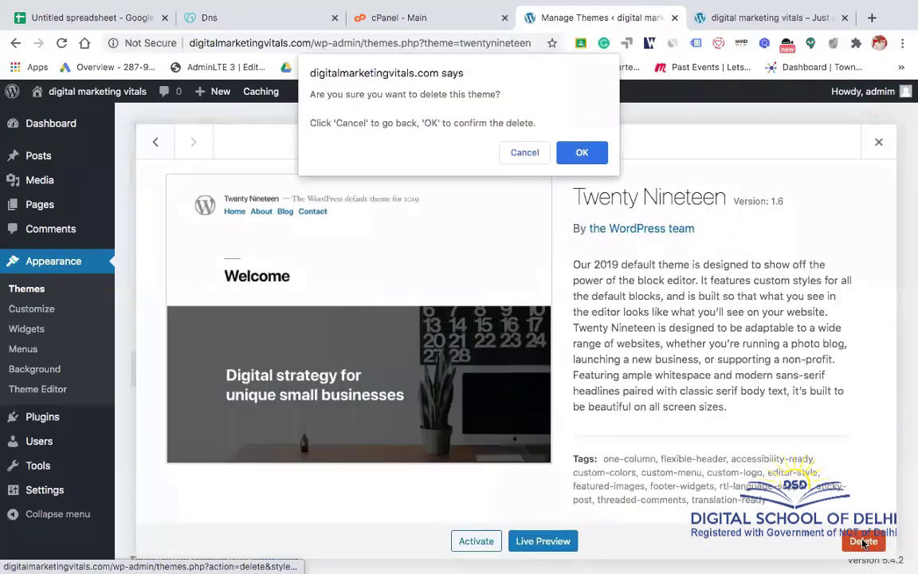
{"action": "left_click", "coordinate": [582, 151]}
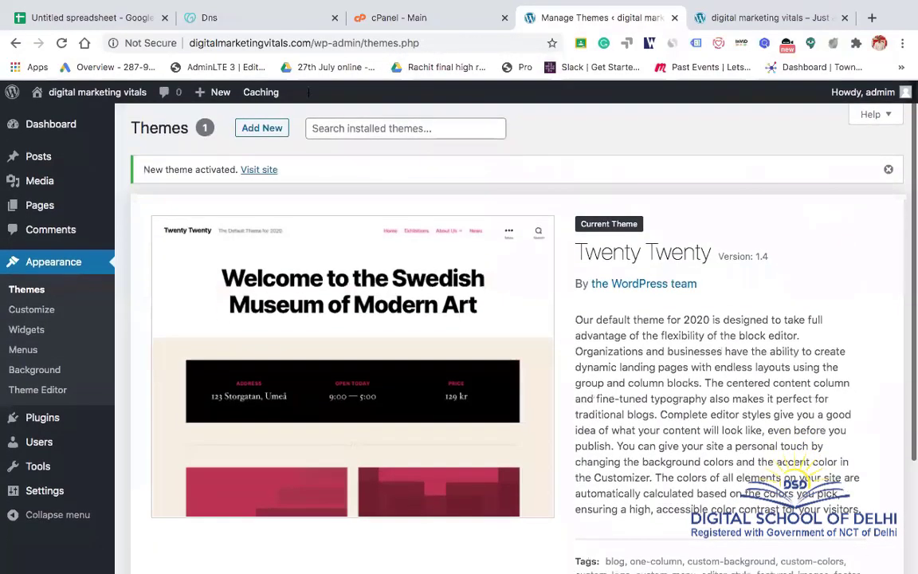
- In the Google Sheets outline, change the step 4 entry in C120 to "wordpress theme install", and switch to the HostGator cPanel
{"action": "left_click", "coordinate": [121, 18]}
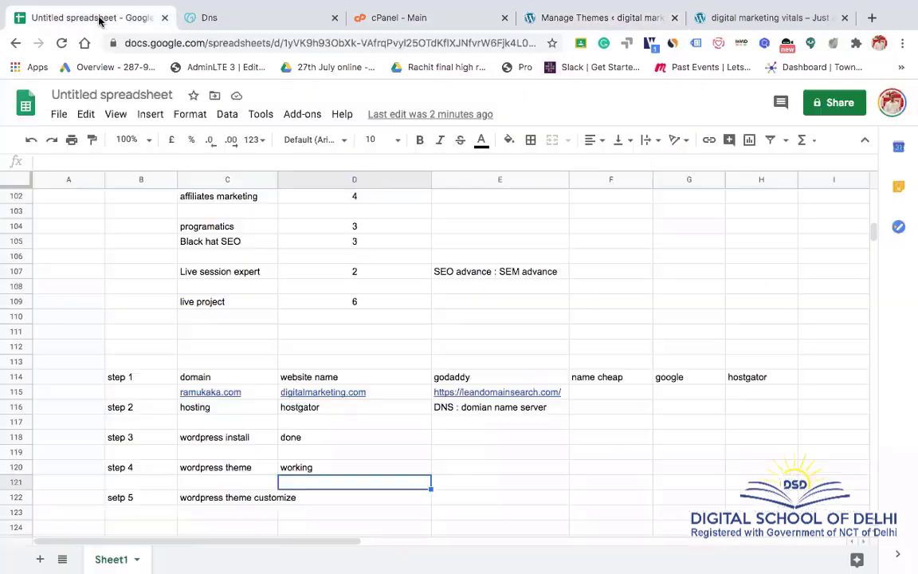
{"action": "left_click", "coordinate": [304, 470]}
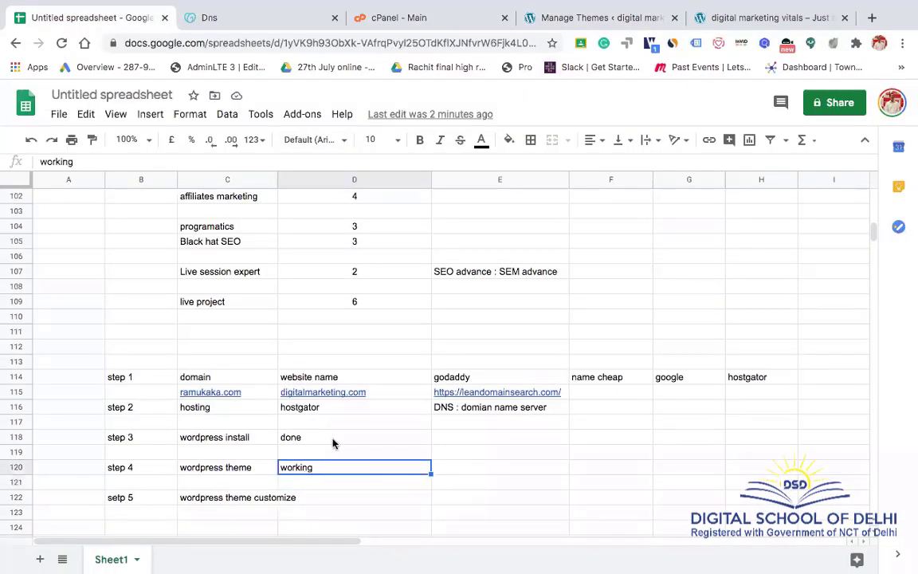
{"action": "left_click", "coordinate": [253, 469]}
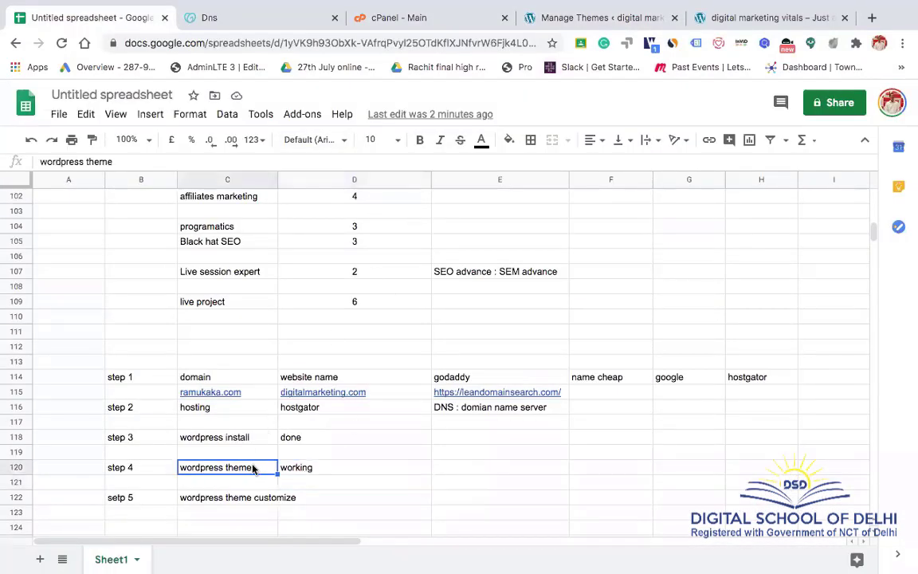
{"action": "double_click", "coordinate": [253, 469]}
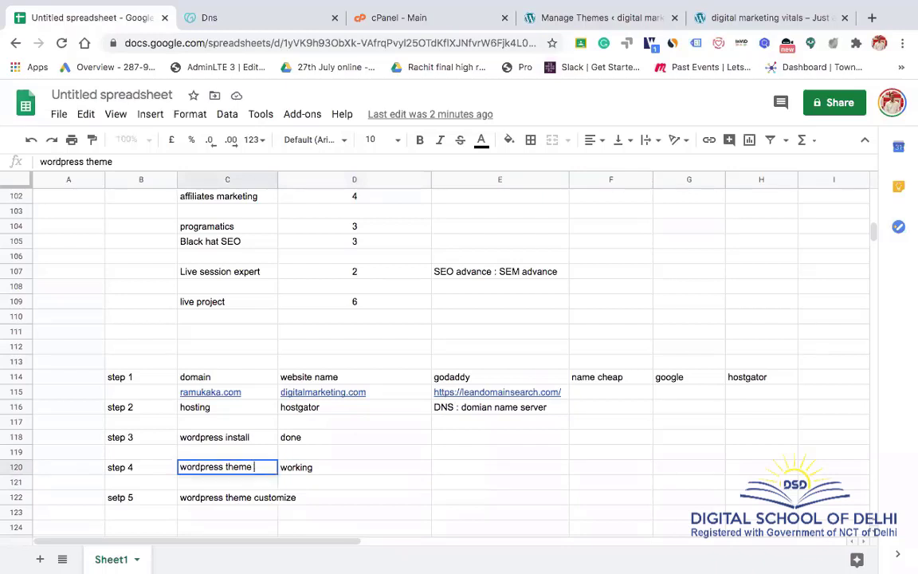
{"action": "type", "text": "install"}
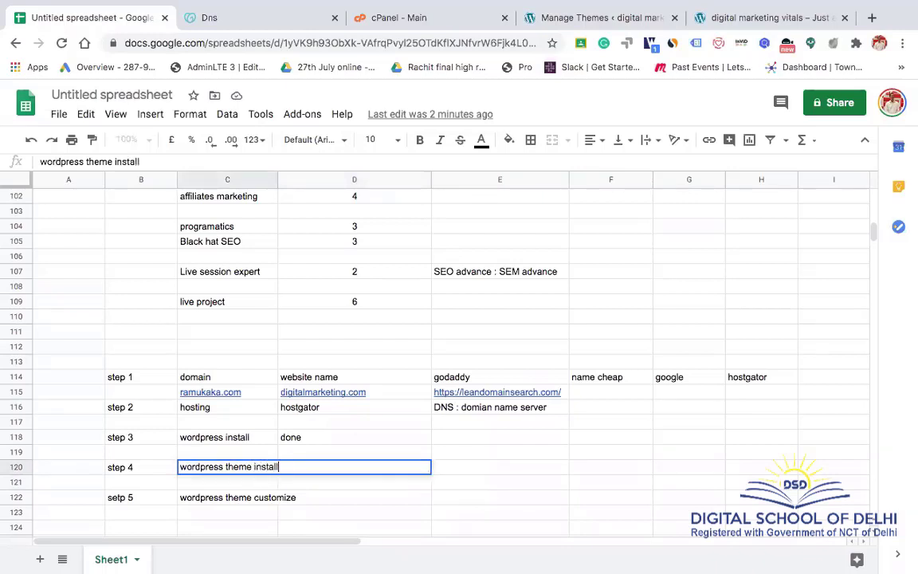
{"action": "key", "text": "Return"}
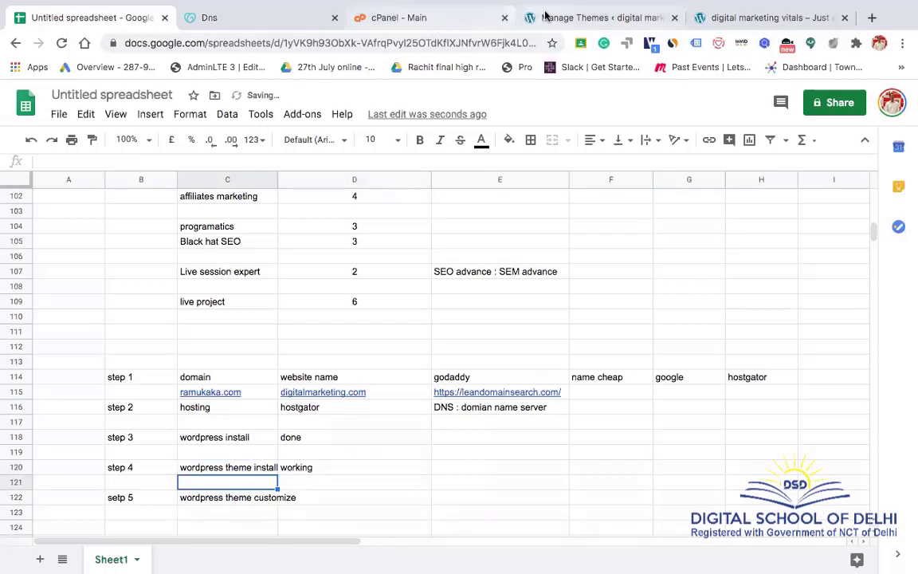
{"action": "left_click", "coordinate": [416, 12]}
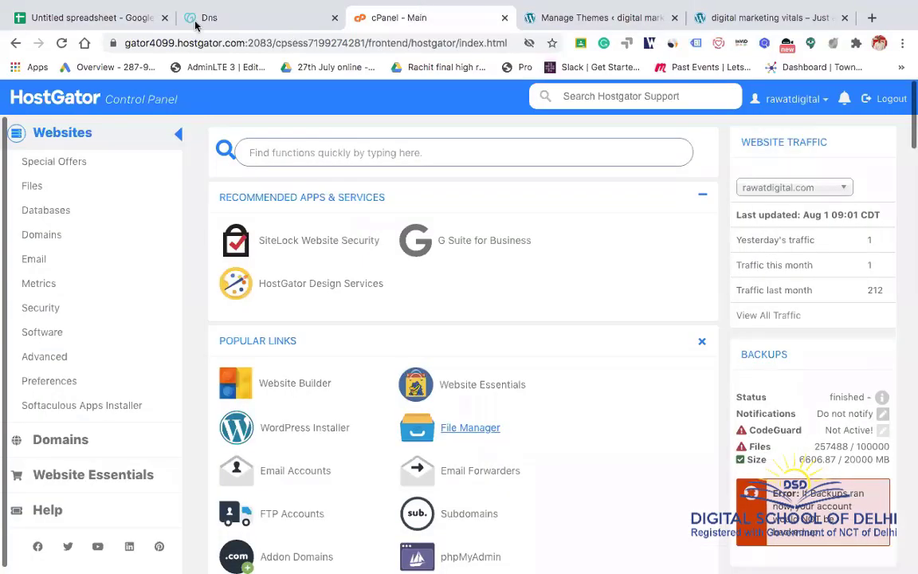
- Close the GoDaddy DNS Management page for digitalmarketingvitals.com
{"action": "left_click", "coordinate": [94, 18]}
{"action": "left_click", "coordinate": [250, 18]}
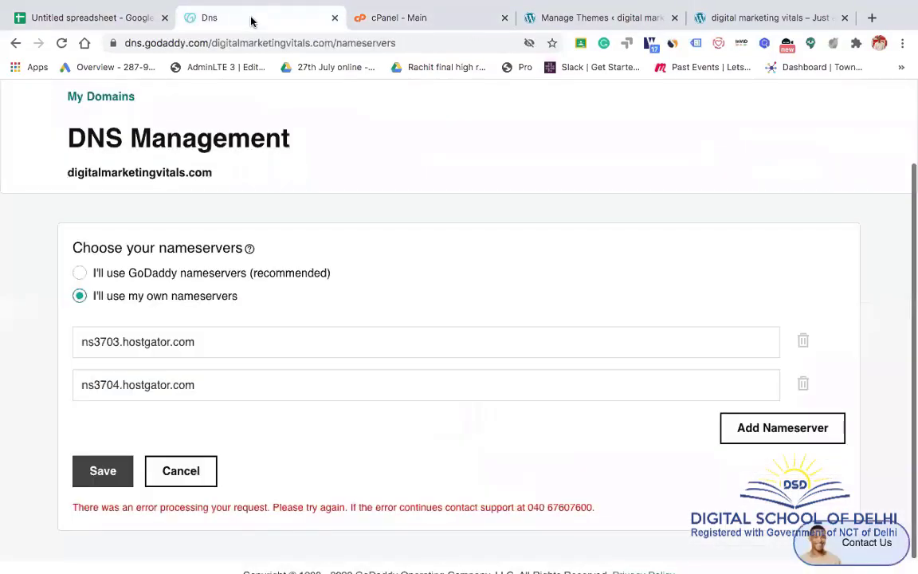
{"action": "left_click", "coordinate": [334, 18]}
- Reload the public home page of digitalmarketingvitals.com to check how it looks with the active theme
{"action": "left_click", "coordinate": [588, 19]}
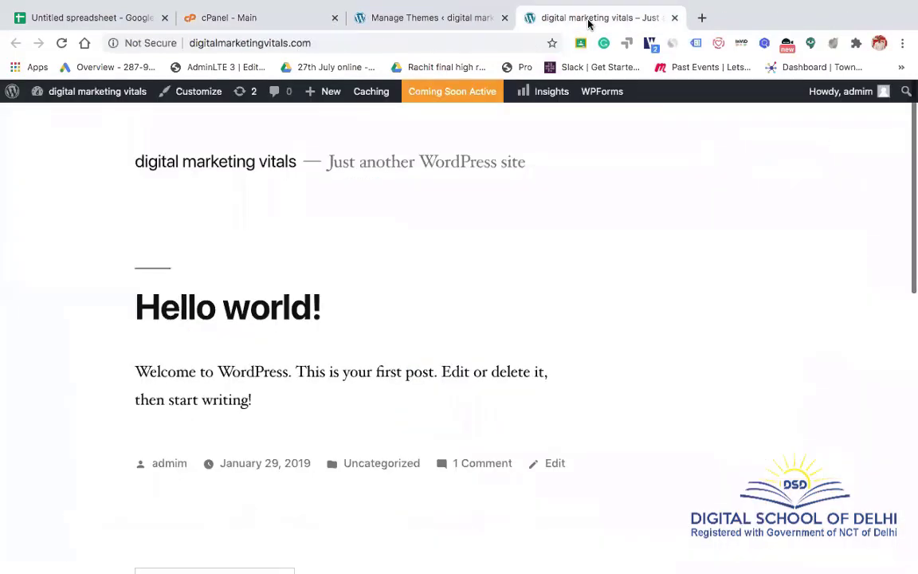
{"action": "left_click", "coordinate": [430, 18]}
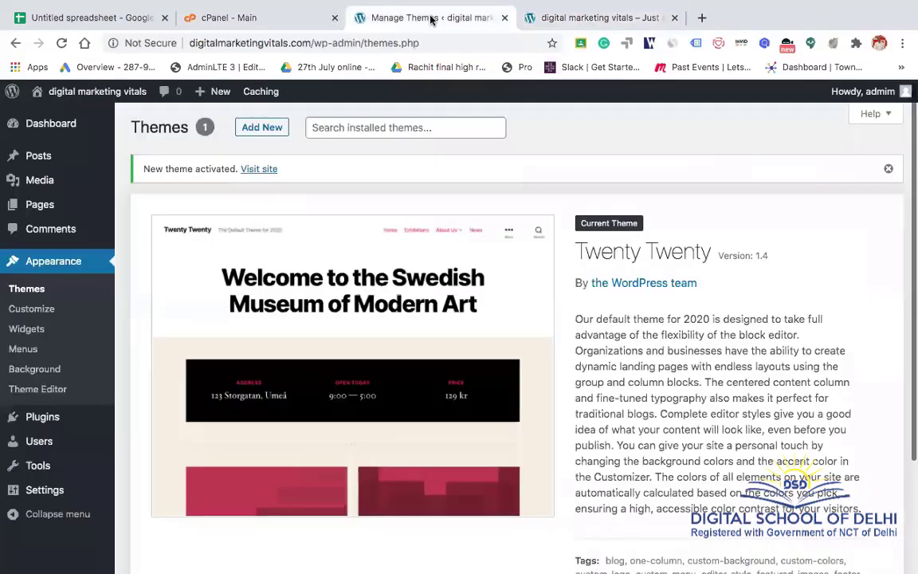
{"action": "left_click", "coordinate": [554, 24]}
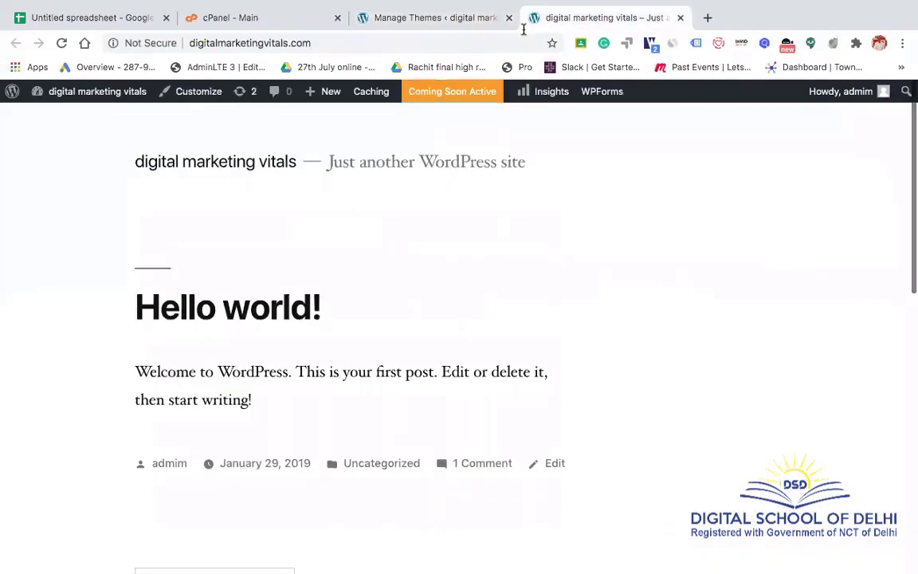
{"action": "left_click", "coordinate": [377, 42]}
{"action": "key", "text": "Return"}
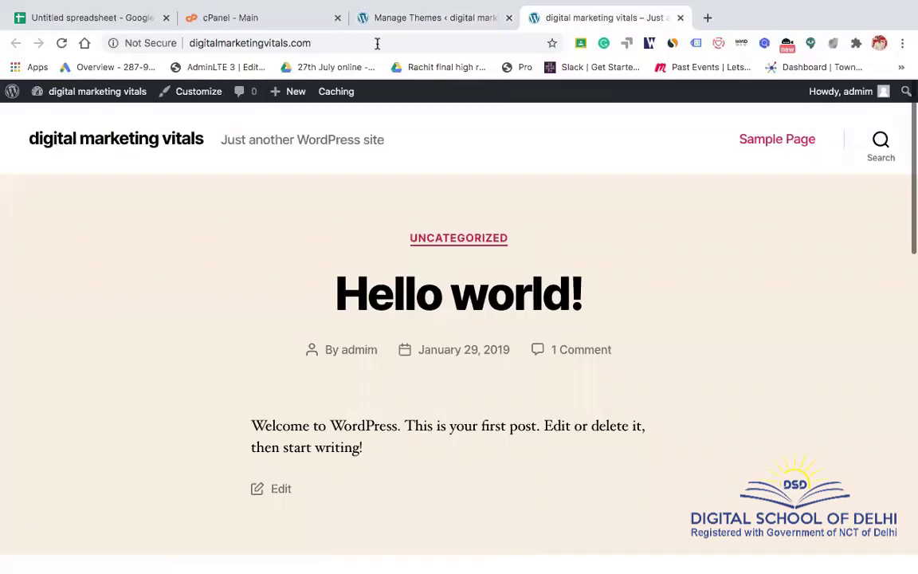
- Return to the WordPress theme management page and open the form for uploading a new theme
{"action": "left_click", "coordinate": [443, 19]}
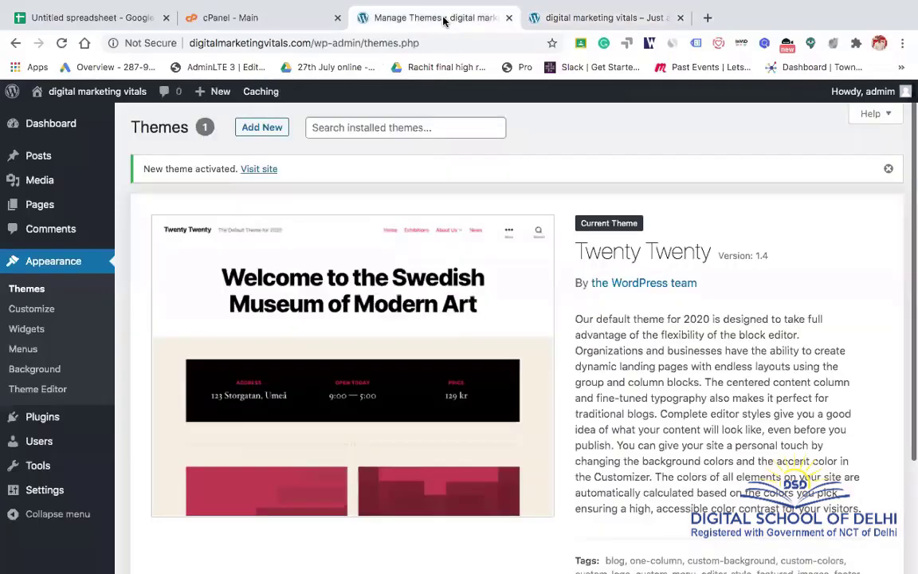
{"action": "left_click", "coordinate": [268, 133]}
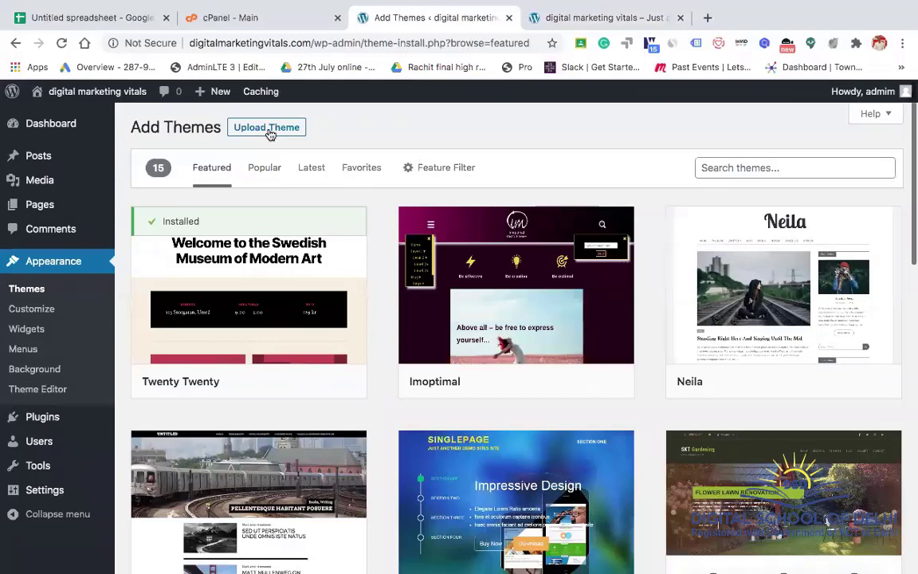
{"action": "left_click", "coordinate": [271, 132]}
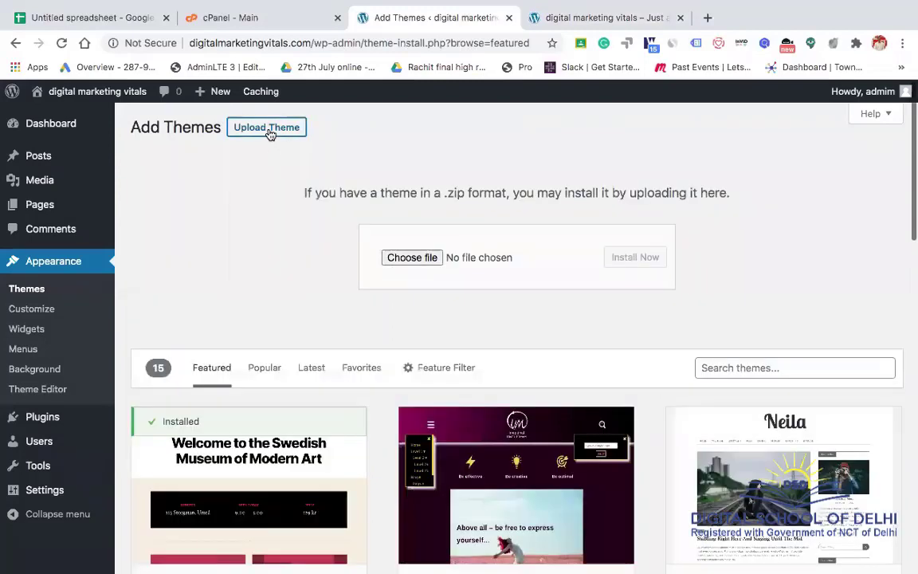
- Start choosing the theme file and browse to the extracted Avada 6.2.3 theme folder in Downloads
{"action": "left_click", "coordinate": [413, 261]}
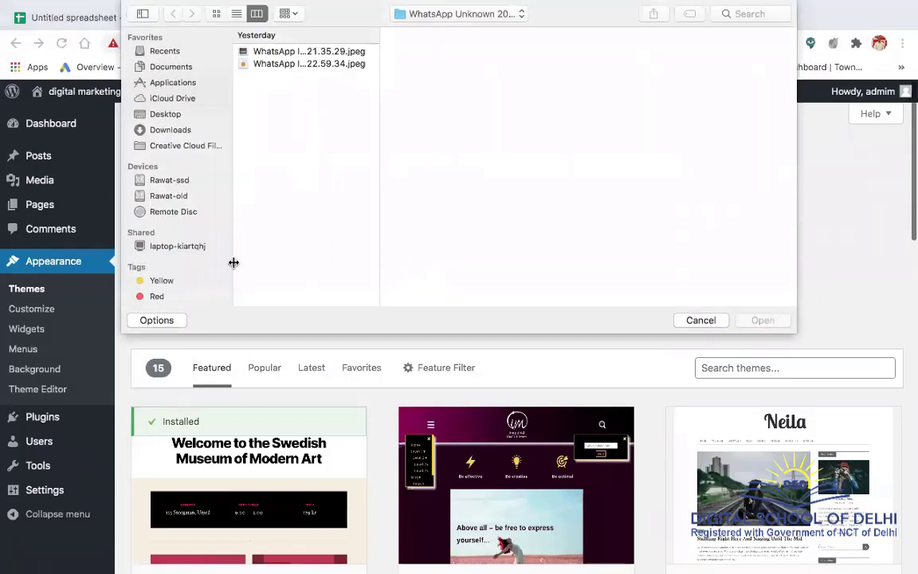
{"action": "left_click", "coordinate": [158, 114]}
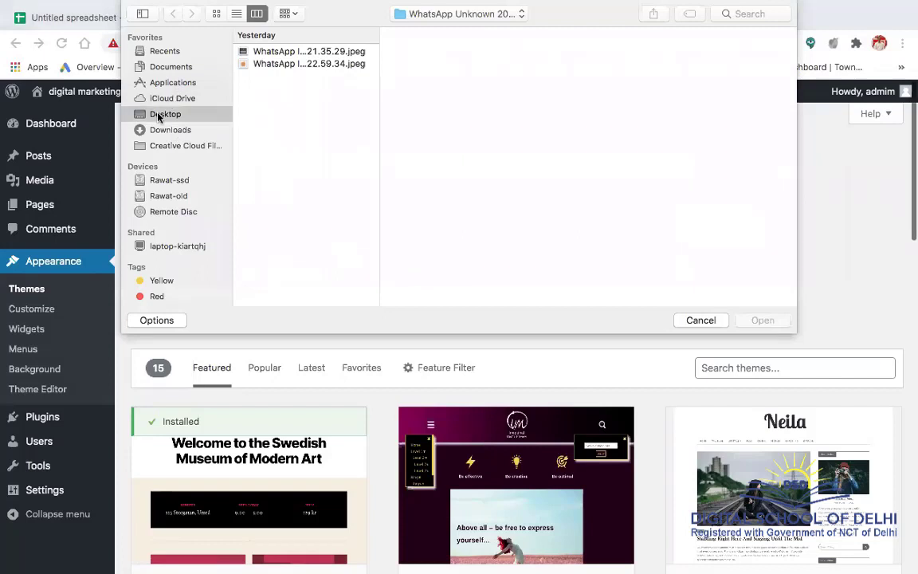
{"action": "scroll", "coordinate": [338, 256], "scroll_direction": "down", "scroll_amount": 5}
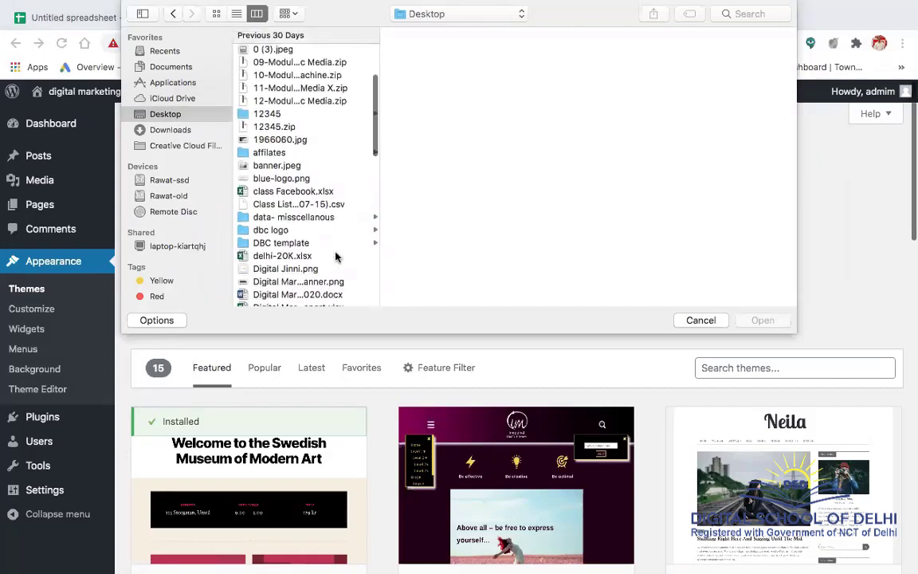
{"action": "scroll", "coordinate": [336, 255], "scroll_direction": "down", "scroll_amount": 5}
{"action": "left_click", "coordinate": [336, 257]}
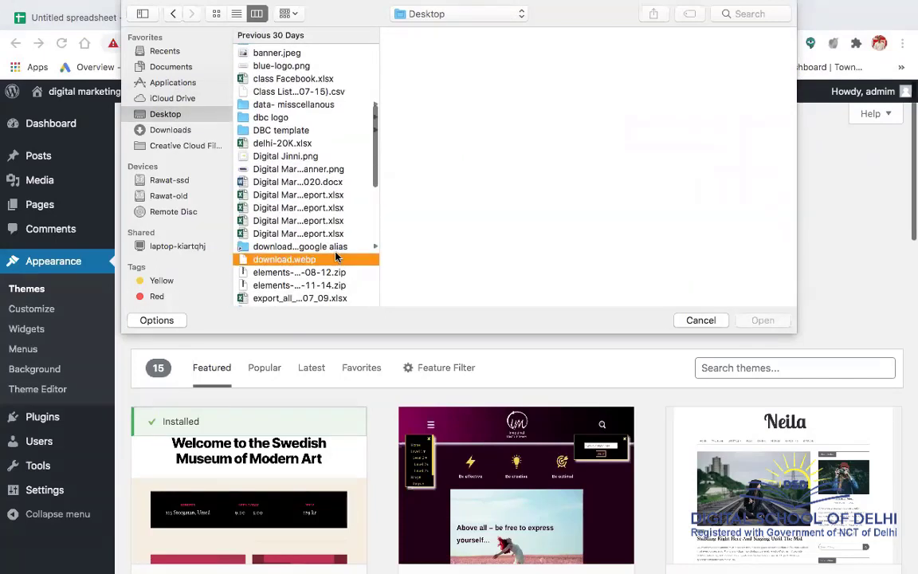
{"action": "left_click", "coordinate": [175, 133]}
{"action": "left_click", "coordinate": [269, 155]}
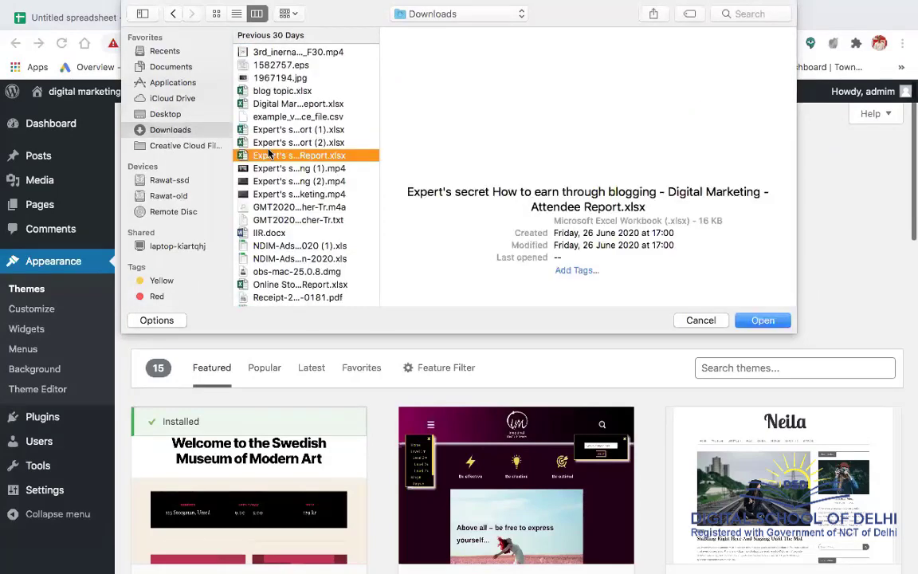
{"action": "type", "text": "av"}
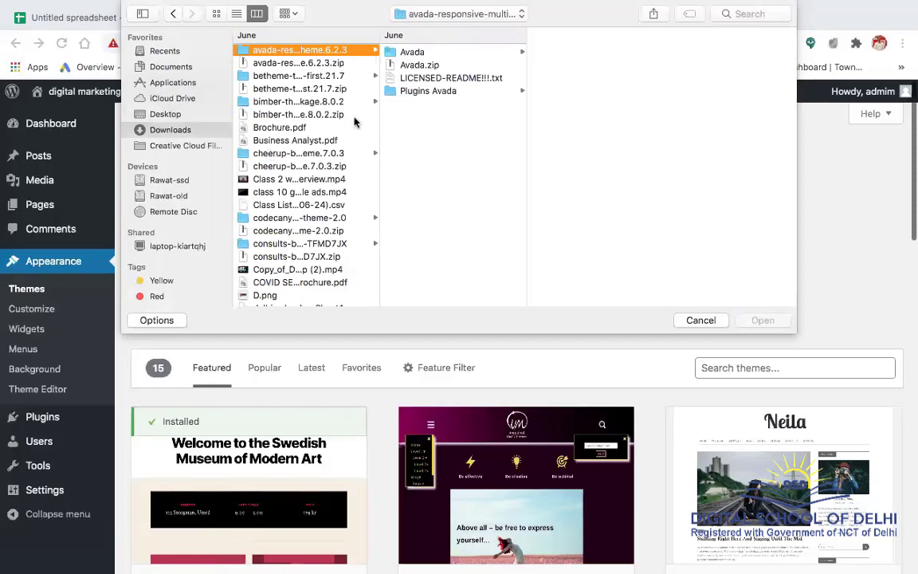
- Select Avada.zip as the theme package, install it and activate the Avada theme
{"action": "left_click", "coordinate": [422, 67]}
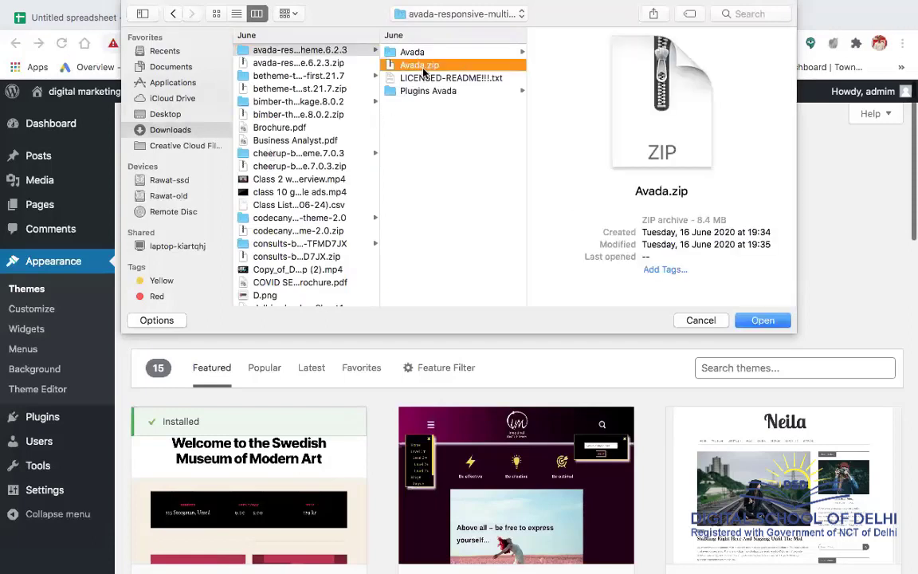
{"action": "left_click", "coordinate": [416, 51]}
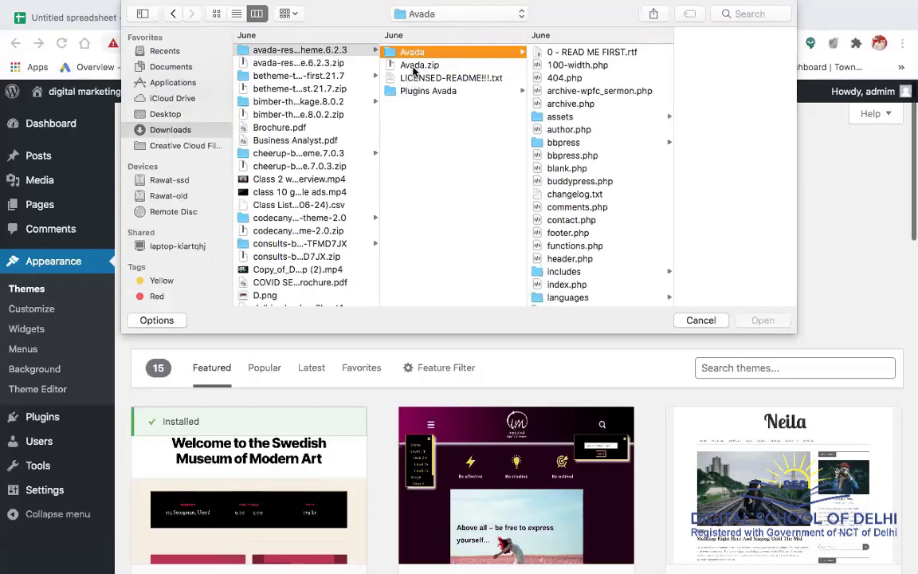
{"action": "left_click", "coordinate": [418, 66]}
{"action": "double_click", "coordinate": [418, 65]}
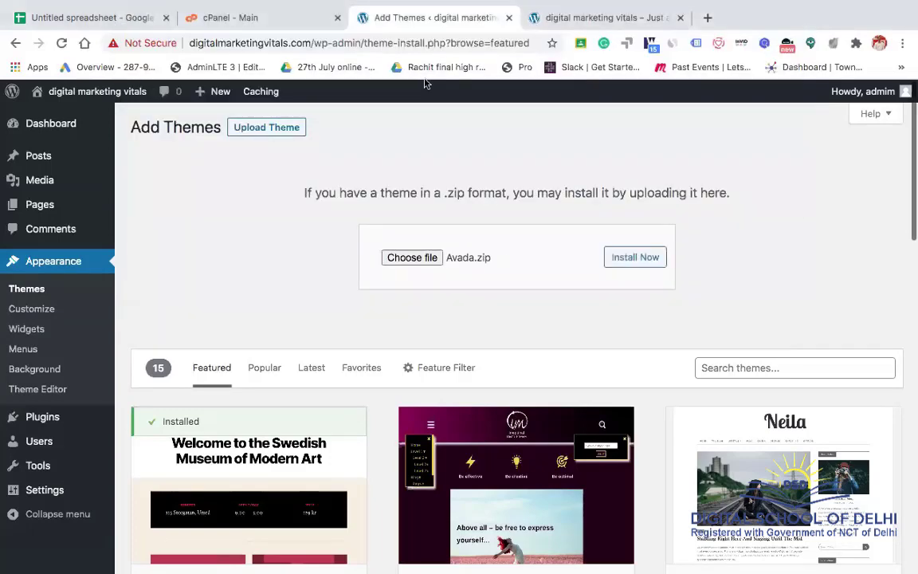
{"action": "left_click", "coordinate": [635, 267]}
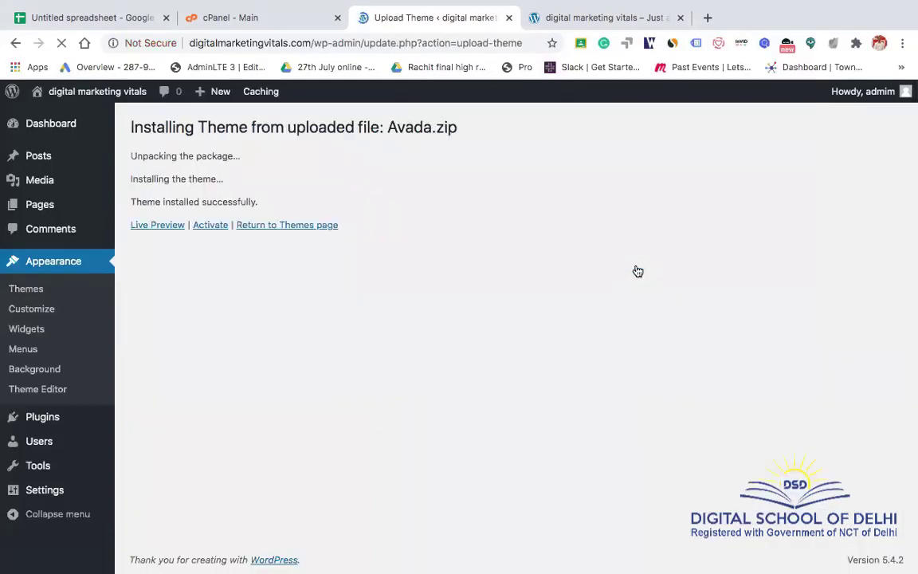
{"action": "left_click", "coordinate": [208, 227]}
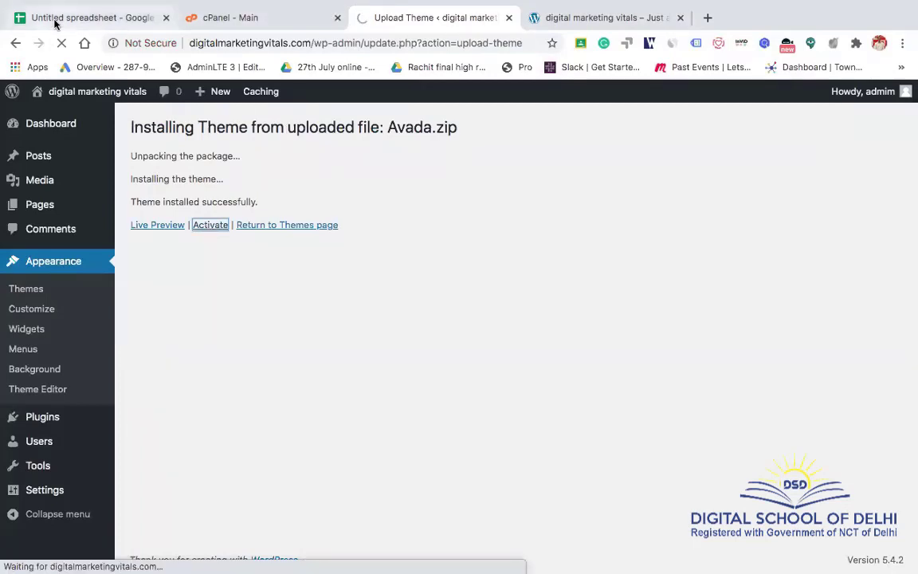
- In the Google Sheets outline, replace the step 4 note in D120 with "required plugins install"
{"action": "left_click", "coordinate": [90, 17]}
{"action": "left_click", "coordinate": [359, 470]}
{"action": "key", "text": "Right"}
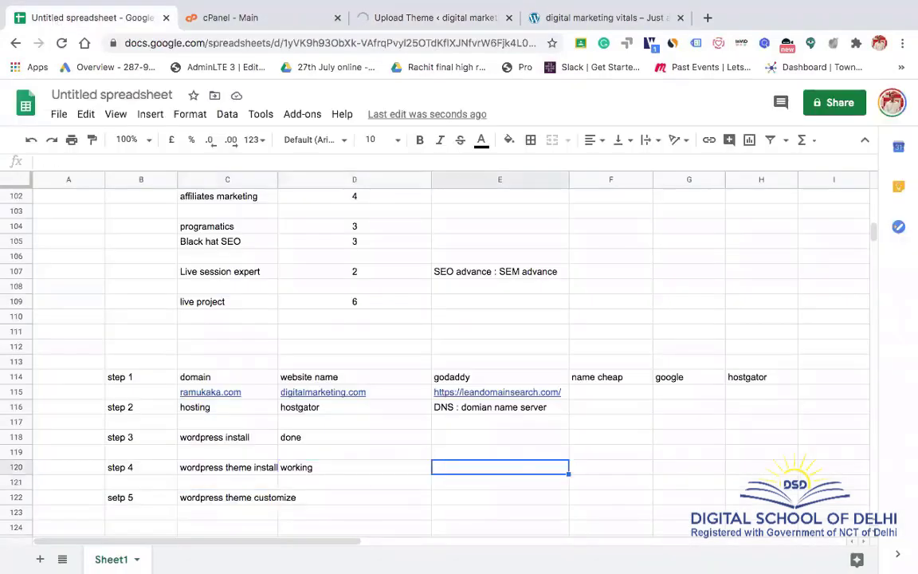
{"action": "key", "text": "Left"}
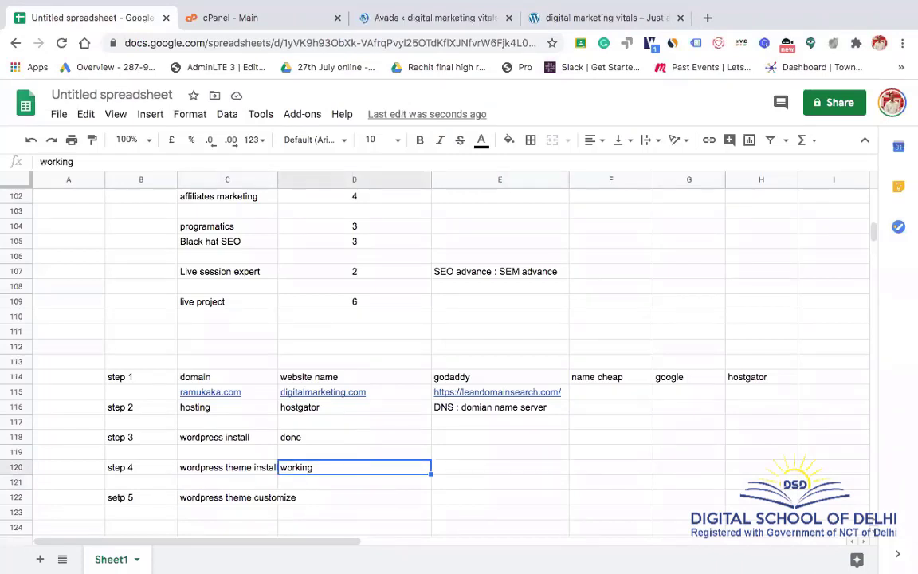
{"action": "key", "text": "Delete"}
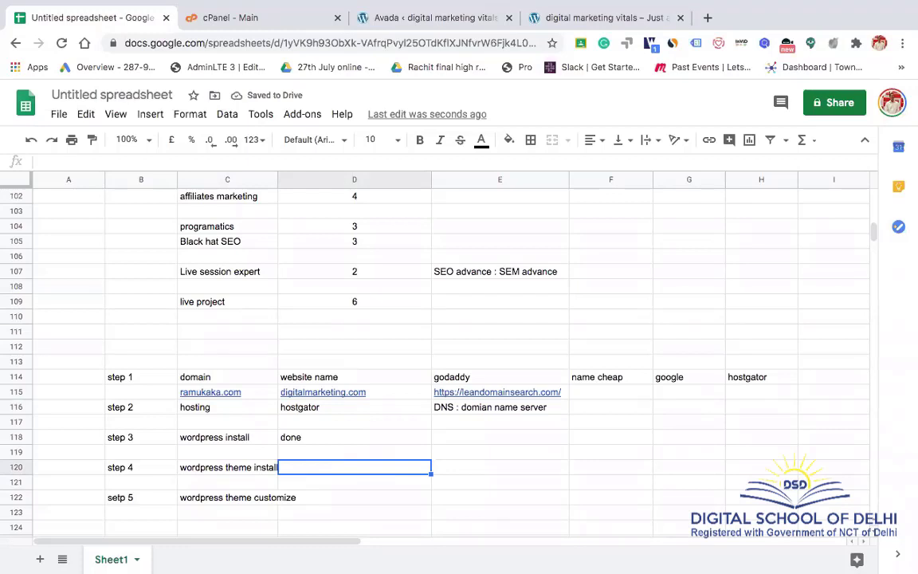
{"action": "type", "text": "re"}
{"action": "key", "text": "BackSpace"}
{"action": "key", "text": "BackSpace"}
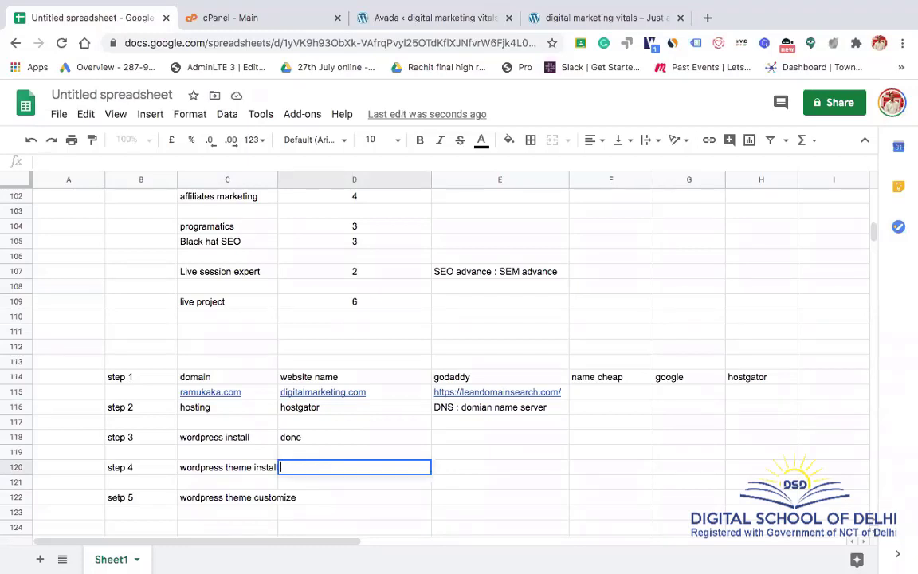
{"action": "type", "text": "required "}
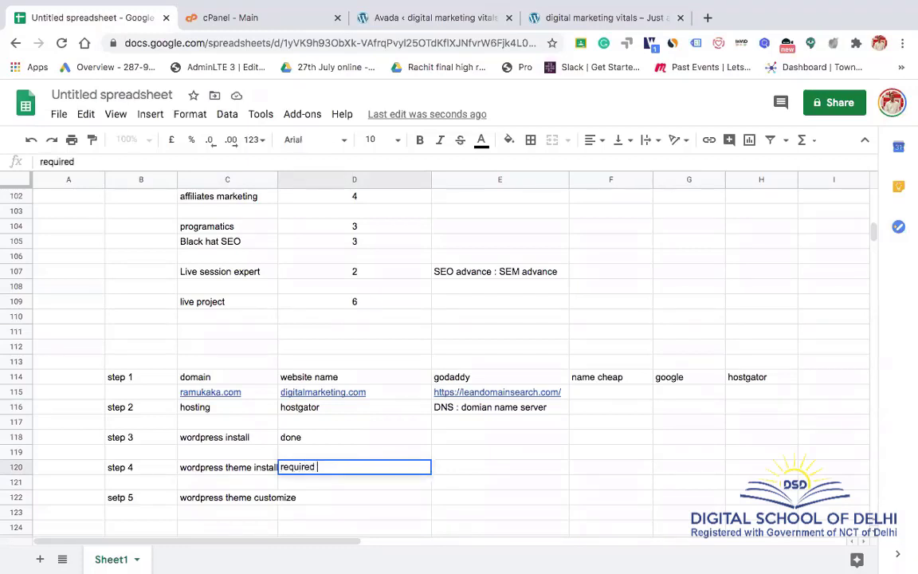
{"action": "type", "text": "plugins install"}
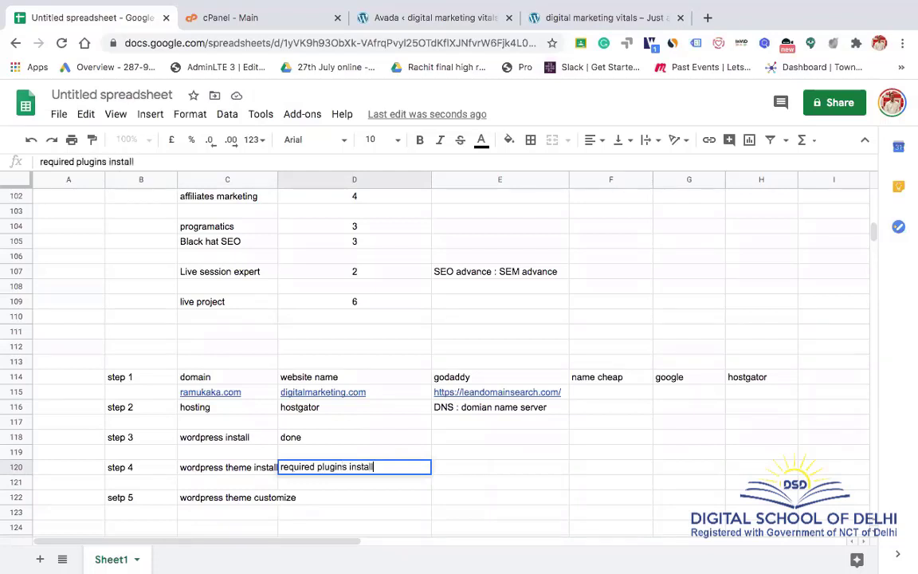
- Enter "demo data" in E120 of the step 4 row and return to D120
{"action": "key", "text": "Tab"}
{"action": "type", "text": "demo data"}
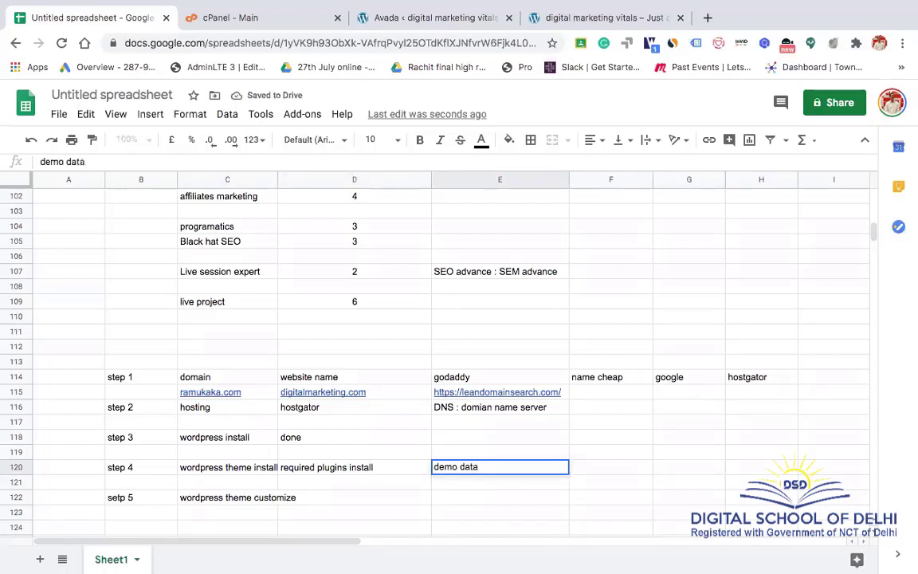
{"action": "key", "text": "Tab"}
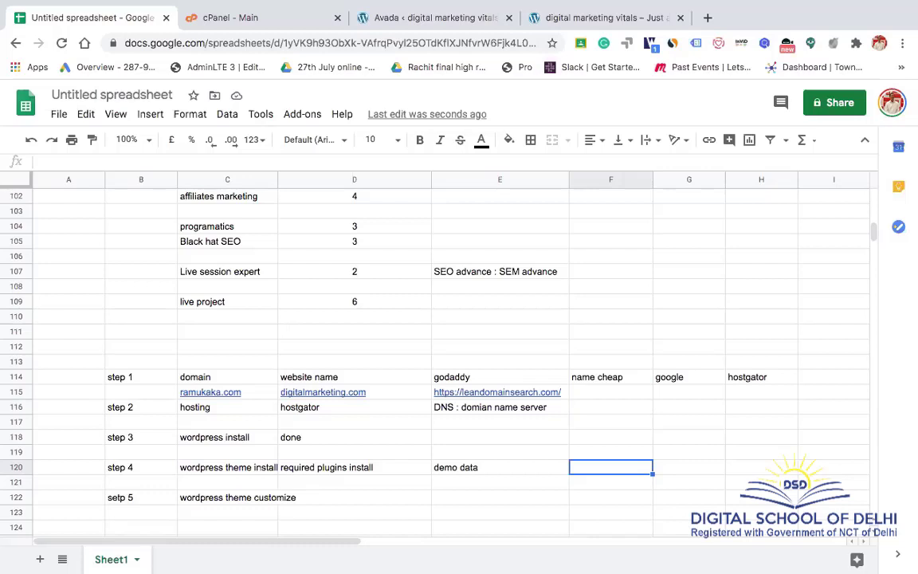
{"action": "left_click", "coordinate": [355, 467]}
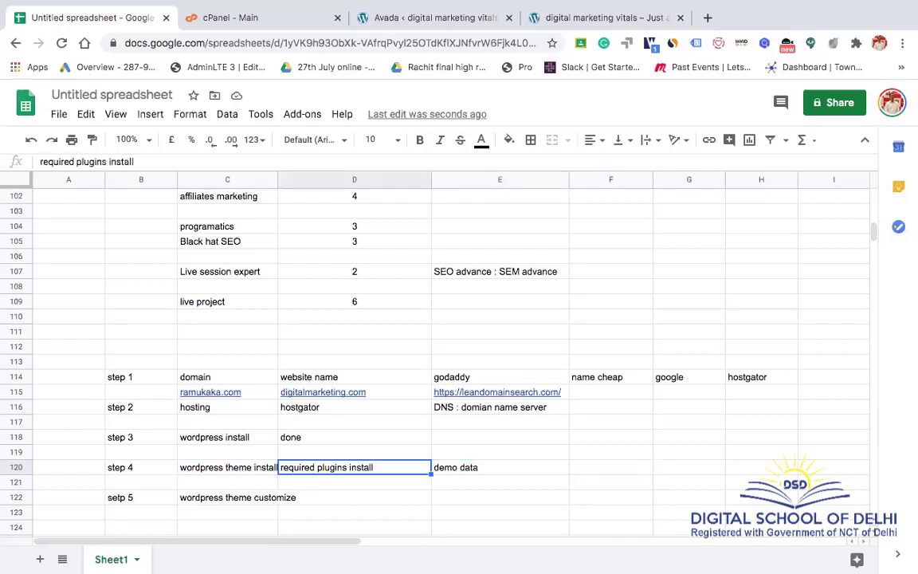
- Switch to the WordPress dashboard, open Avada's plugin management page and install the required Fusion Core plugin
{"action": "left_click", "coordinate": [403, 24]}
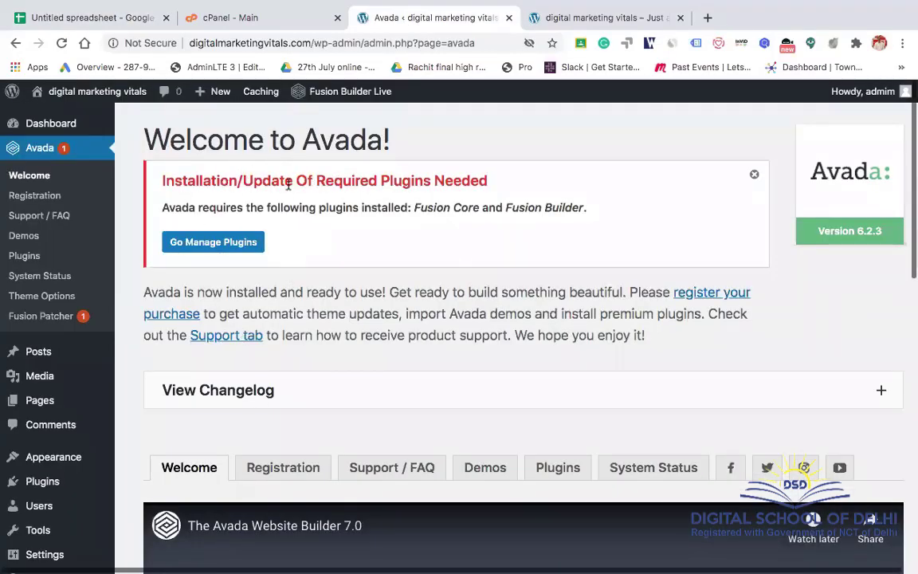
{"action": "left_click", "coordinate": [219, 246]}
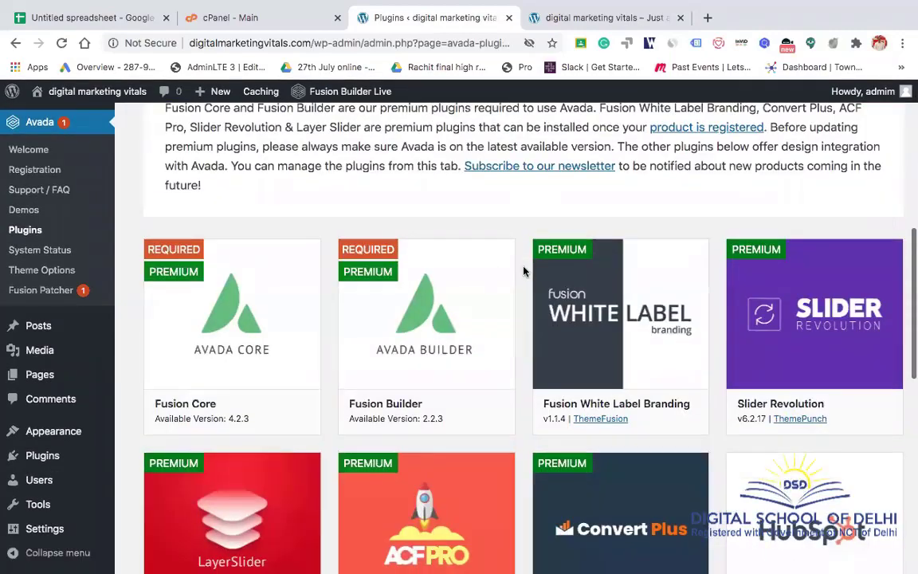
{"action": "mouse_move", "coordinate": [191, 288]}
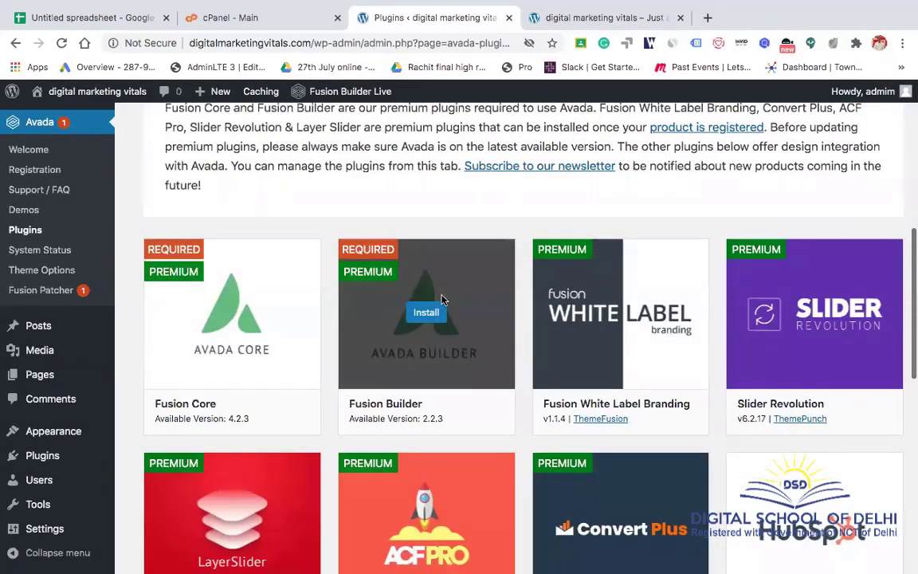
{"action": "scroll", "coordinate": [507, 453], "scroll_direction": "down", "scroll_amount": 8}
{"action": "scroll", "coordinate": [508, 453], "scroll_direction": "up", "scroll_amount": 8}
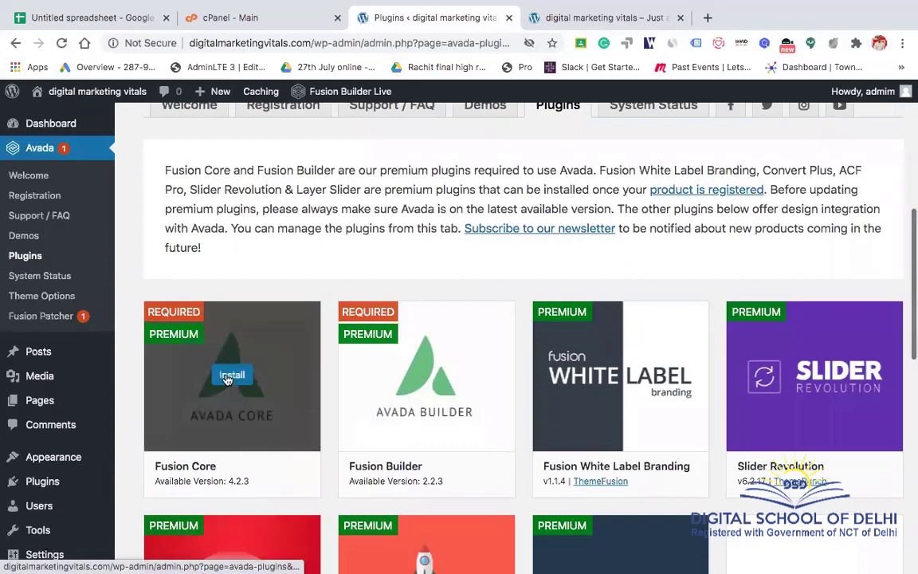
{"action": "left_click", "coordinate": [232, 377]}
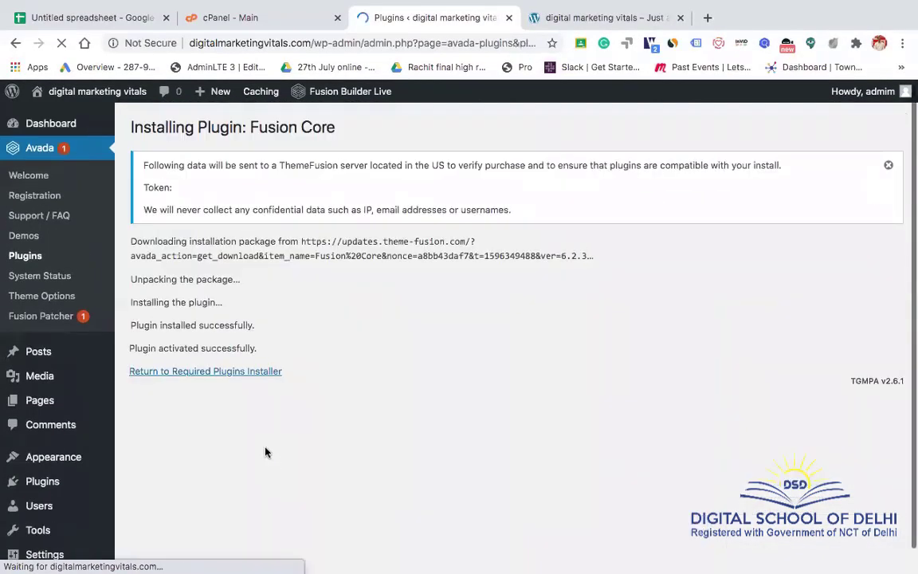
- Return to the required plugins installer and install the required Fusion Builder plugin
{"action": "left_click", "coordinate": [237, 372]}
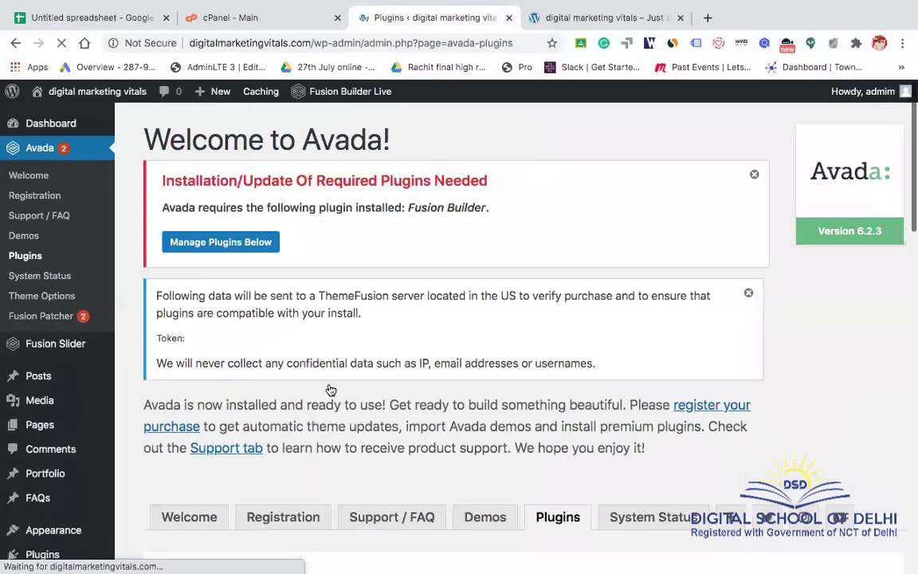
{"action": "scroll", "coordinate": [443, 466], "scroll_direction": "down", "scroll_amount": 10}
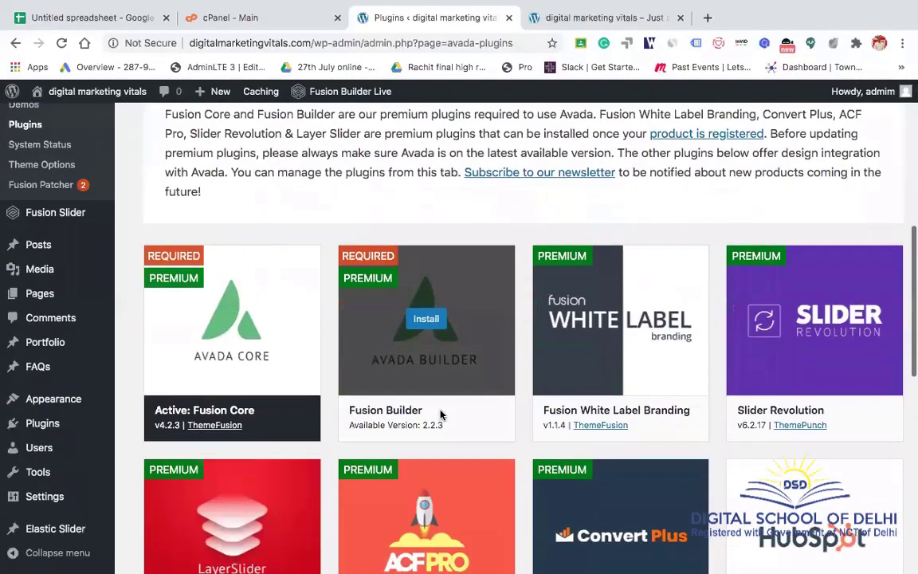
{"action": "left_click", "coordinate": [429, 330]}
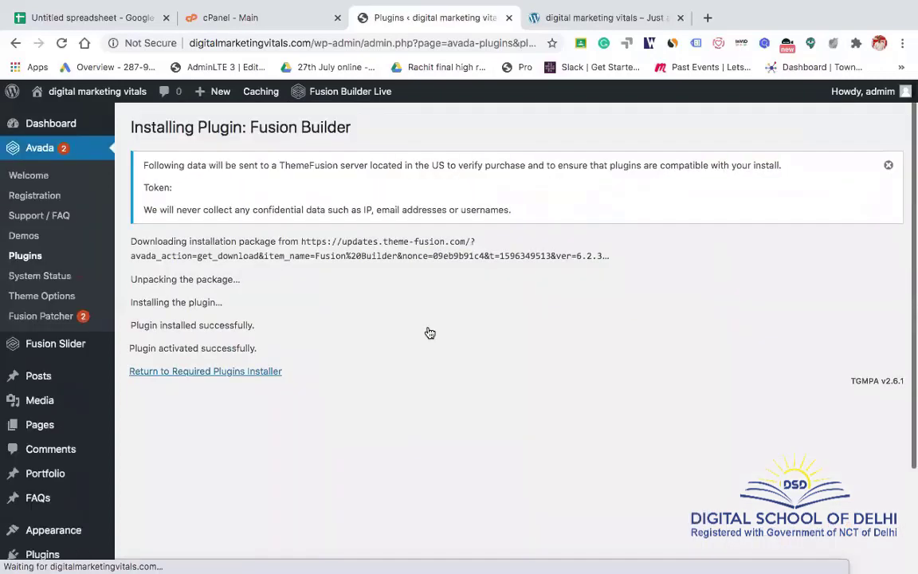
- Return to Avada's plugin list and install the premium Slider Revolution plugin
{"action": "left_click", "coordinate": [256, 376]}
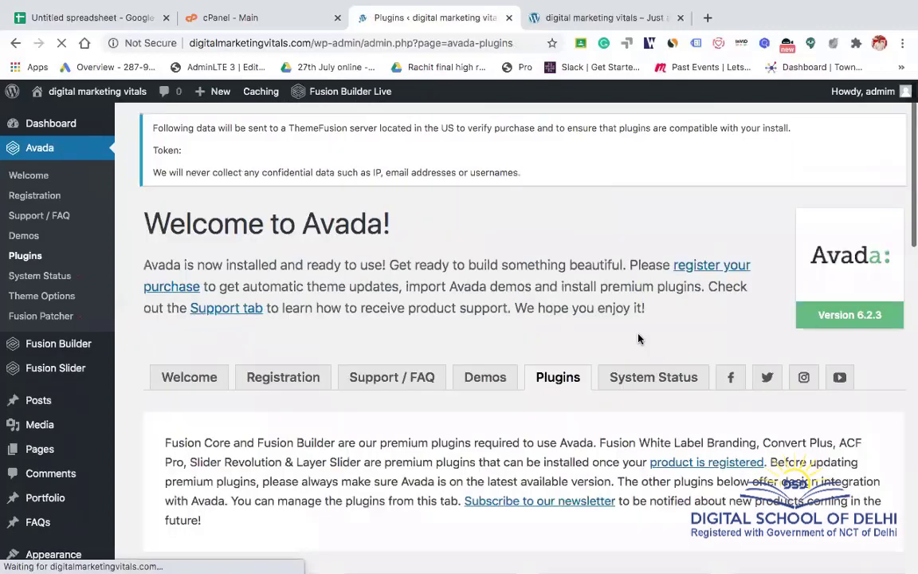
{"action": "scroll", "coordinate": [638, 337], "scroll_direction": "down", "scroll_amount": 5}
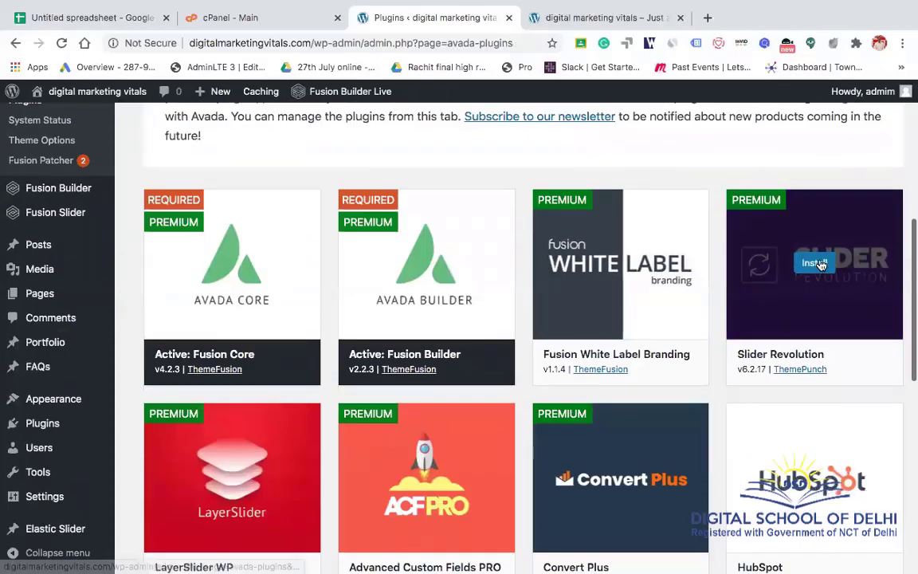
{"action": "left_click", "coordinate": [819, 264]}
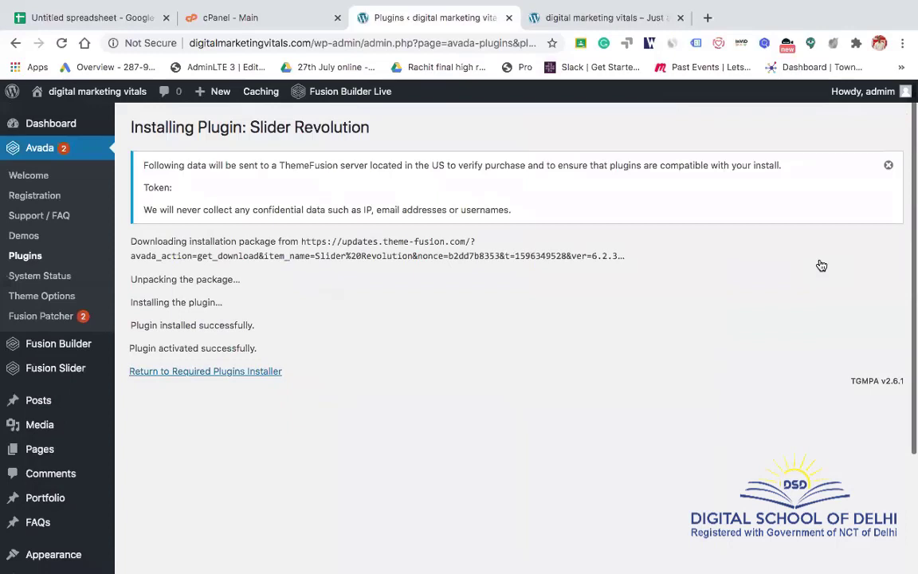
- Return to Avada's plugin list, look over the remaining plugins and open the theme's demos page
{"action": "left_click", "coordinate": [251, 373]}
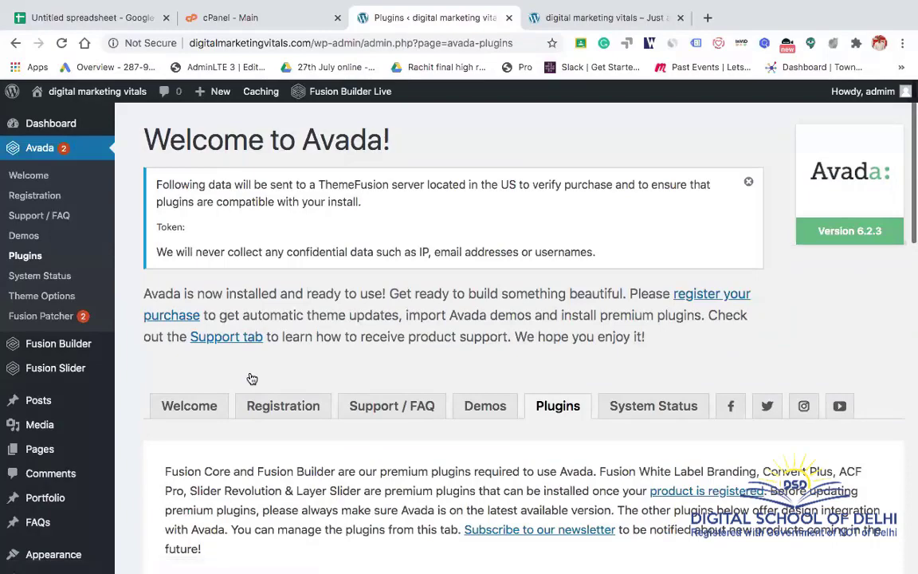
{"action": "scroll", "coordinate": [587, 417], "scroll_direction": "down", "scroll_amount": 5}
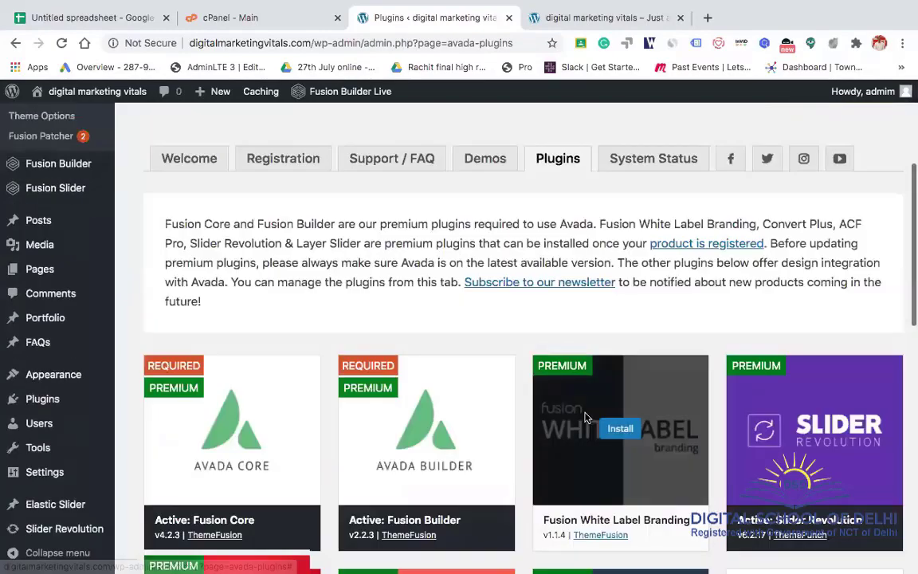
{"action": "scroll", "coordinate": [586, 418], "scroll_direction": "down", "scroll_amount": 5}
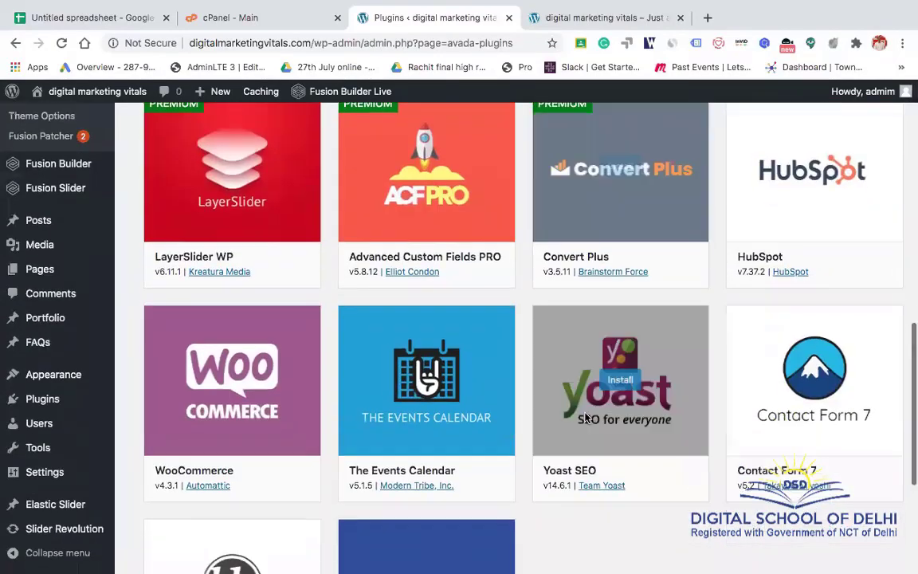
{"action": "scroll", "coordinate": [558, 411], "scroll_direction": "up", "scroll_amount": 9}
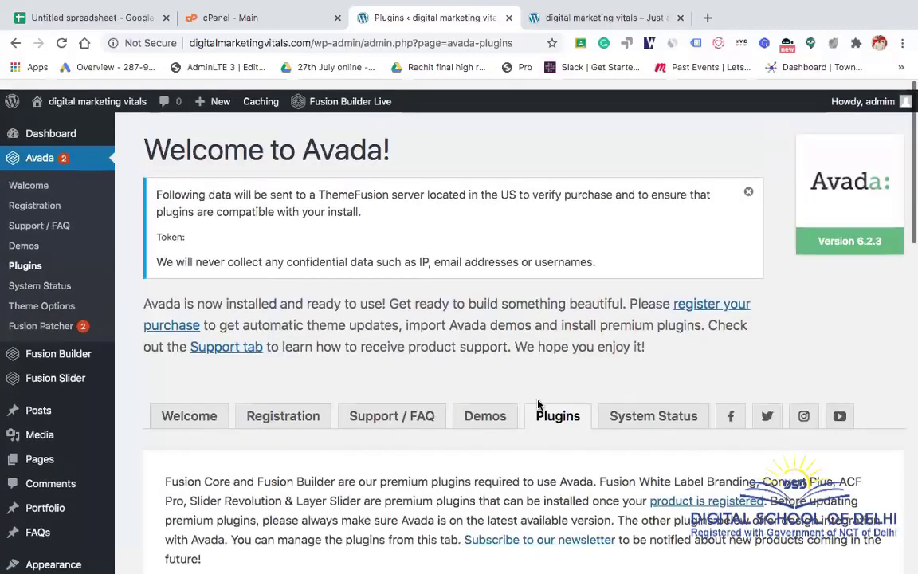
{"action": "left_click", "coordinate": [494, 371]}
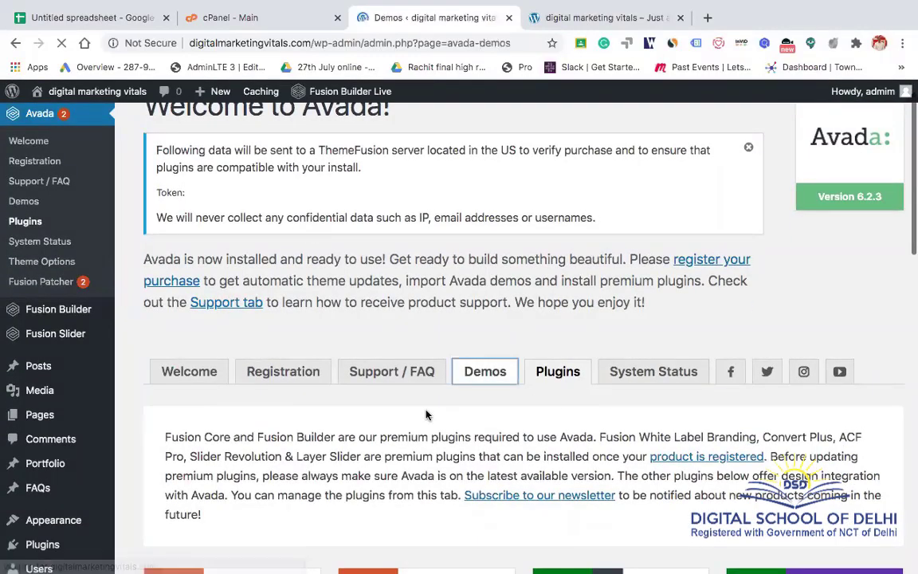
- Browse the Avada demo categories and filter the demos by Blog / Magazine
{"action": "scroll", "coordinate": [427, 415], "scroll_direction": "down", "scroll_amount": 4}
{"action": "scroll", "coordinate": [427, 414], "scroll_direction": "down", "scroll_amount": 3}
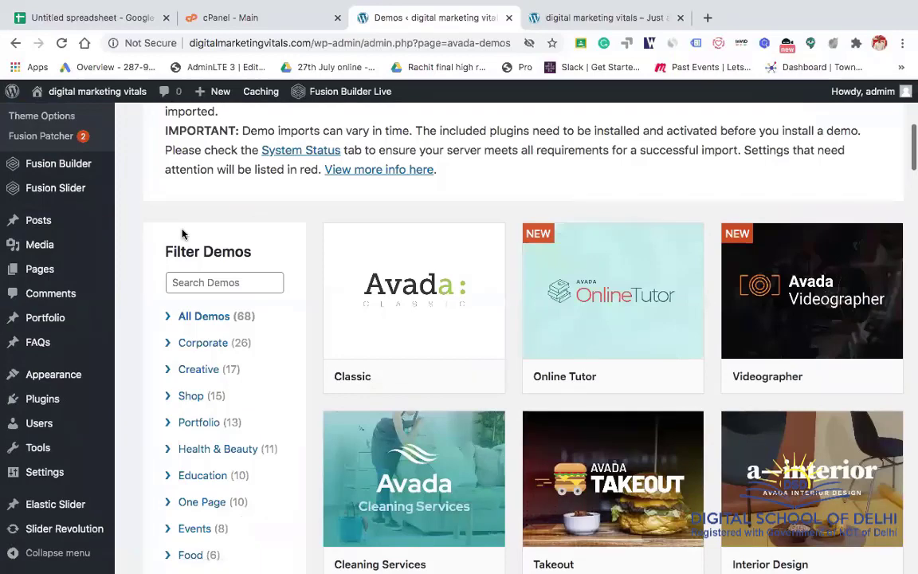
{"action": "scroll", "coordinate": [271, 335], "scroll_direction": "down", "scroll_amount": 2}
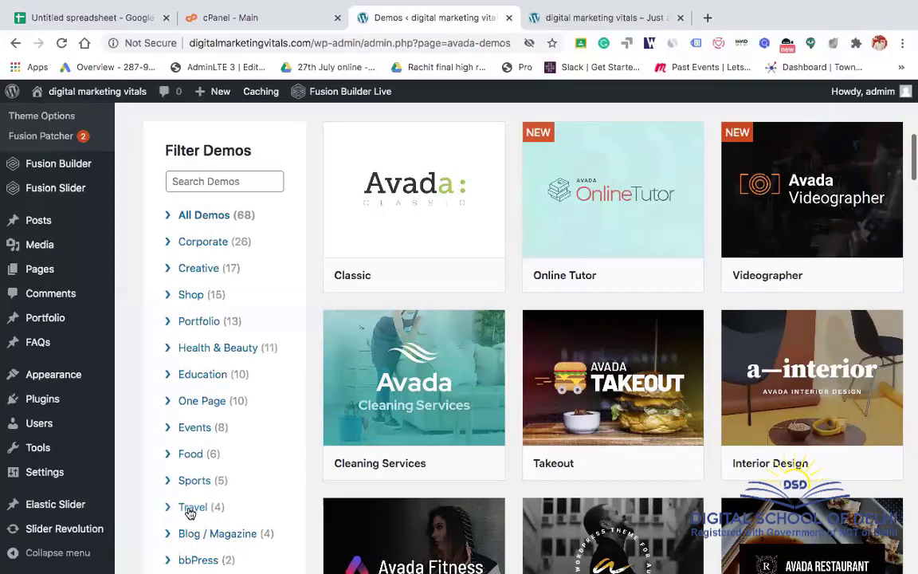
{"action": "scroll", "coordinate": [243, 500], "scroll_direction": "down", "scroll_amount": 3}
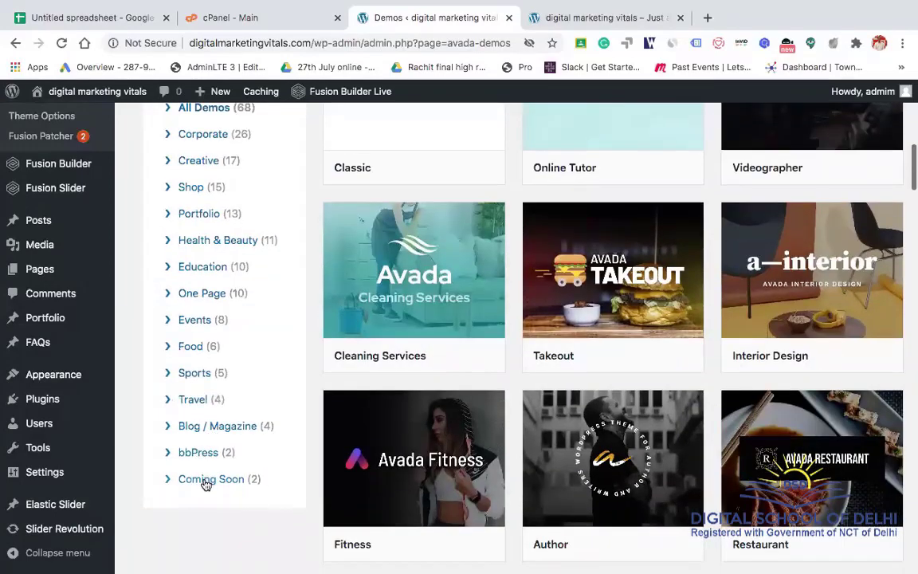
{"action": "left_click", "coordinate": [216, 426]}
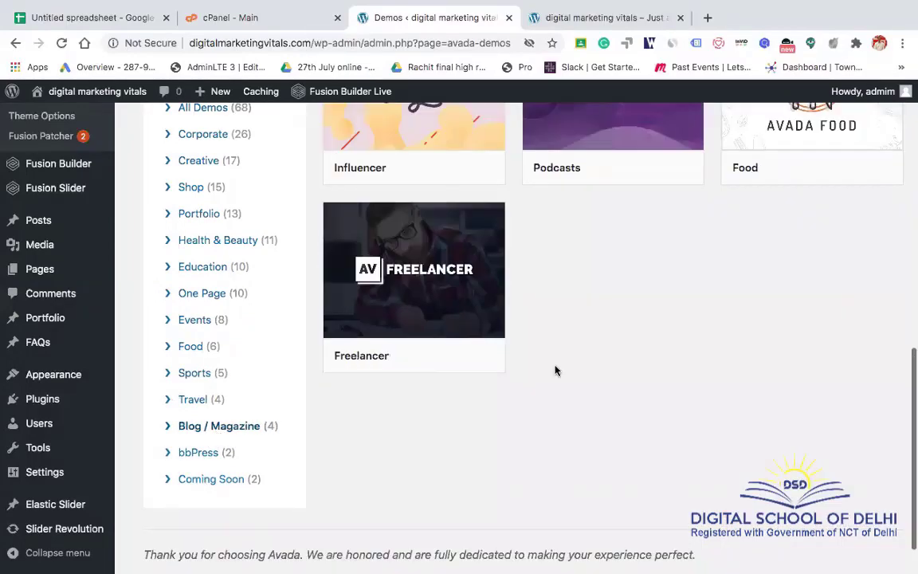
{"action": "scroll", "coordinate": [556, 370], "scroll_direction": "up", "scroll_amount": 3}
{"action": "scroll", "coordinate": [558, 371], "scroll_direction": "down", "scroll_amount": 1}
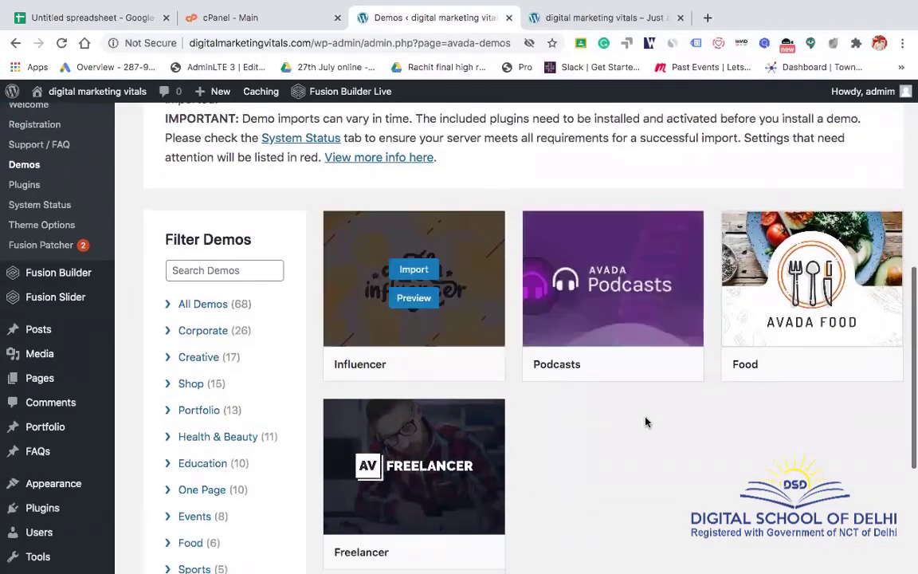
- Preview the Avada Food demo and look through the sections of its home page
{"action": "mouse_move", "coordinate": [811, 292]}
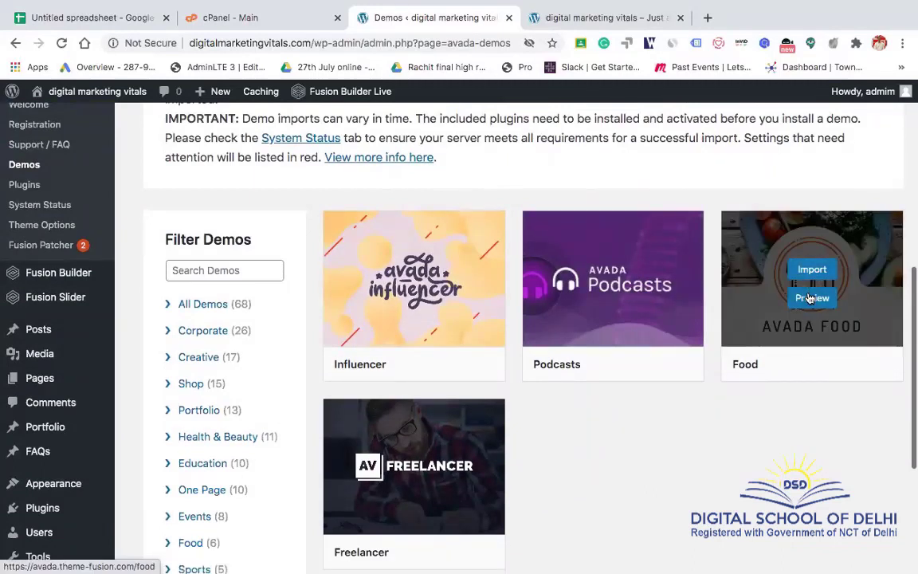
{"action": "left_click", "coordinate": [810, 297]}
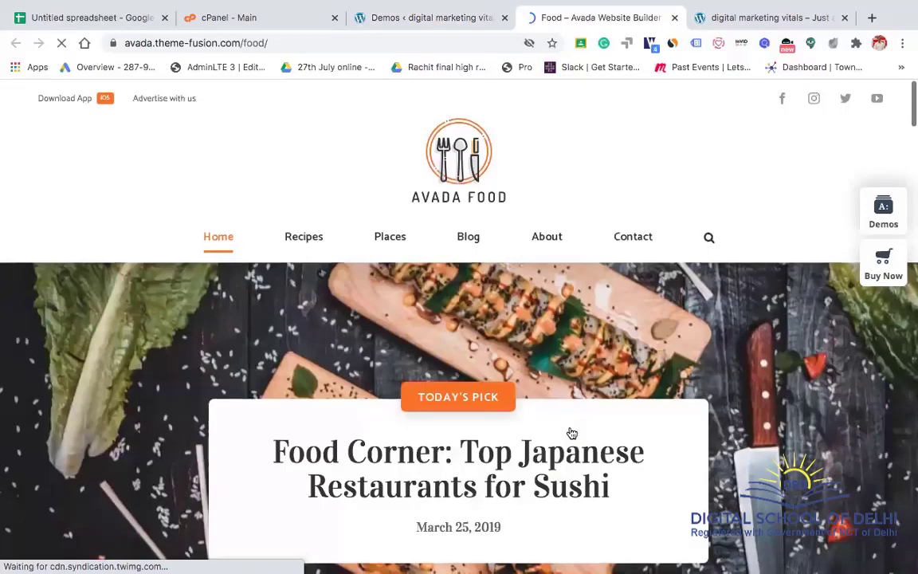
{"action": "scroll", "coordinate": [571, 433], "scroll_direction": "down", "scroll_amount": 10}
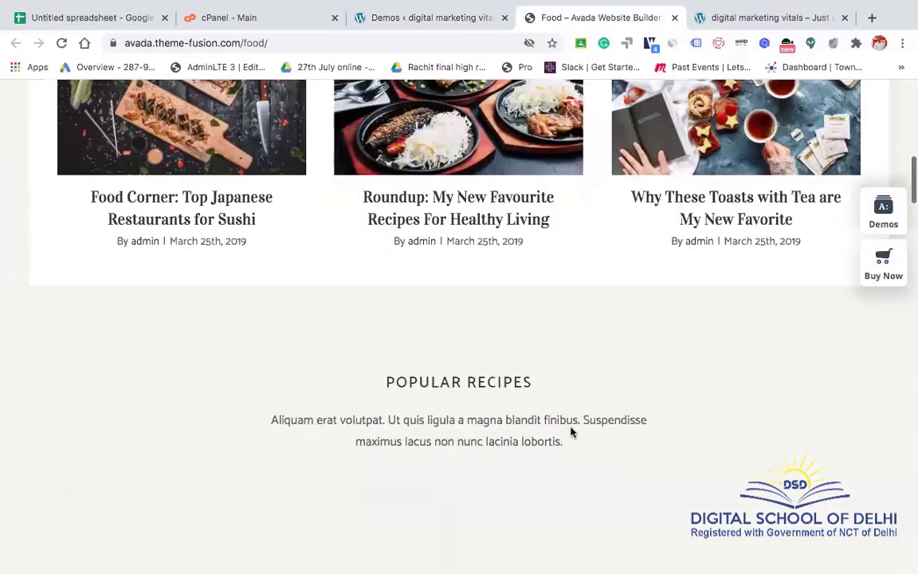
{"action": "scroll", "coordinate": [571, 432], "scroll_direction": "down", "scroll_amount": 5}
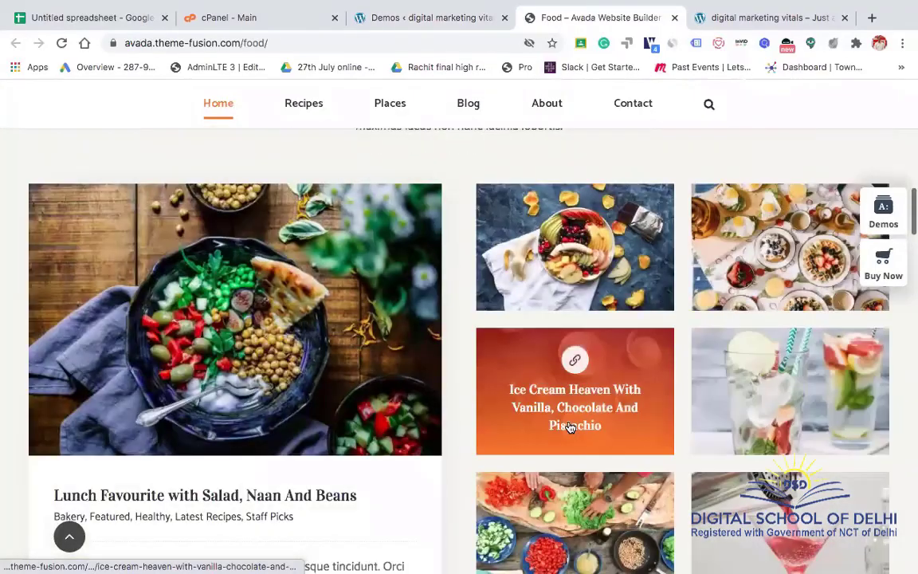
{"action": "scroll", "coordinate": [571, 428], "scroll_direction": "down", "scroll_amount": 10}
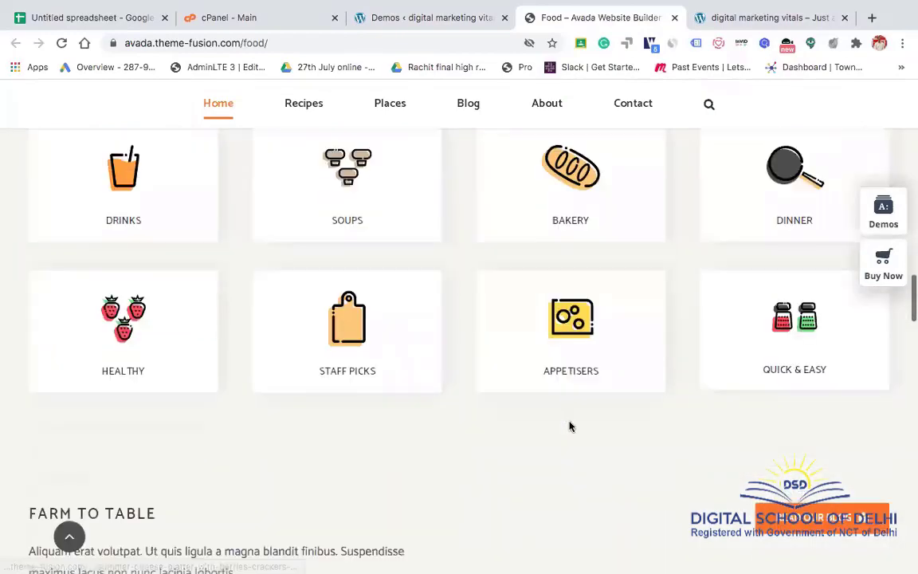
{"action": "scroll", "coordinate": [571, 428], "scroll_direction": "down", "scroll_amount": 4}
{"action": "scroll", "coordinate": [571, 428], "scroll_direction": "down", "scroll_amount": 10}
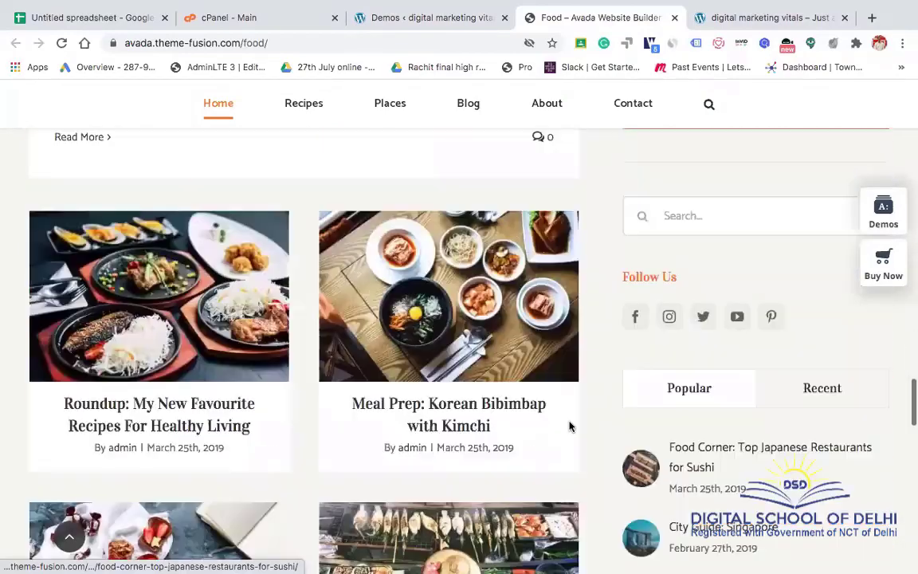
- Check the current live site, then open the Food demo's import options and install the required Contact Form 7 plugin
{"action": "left_click", "coordinate": [747, 22]}
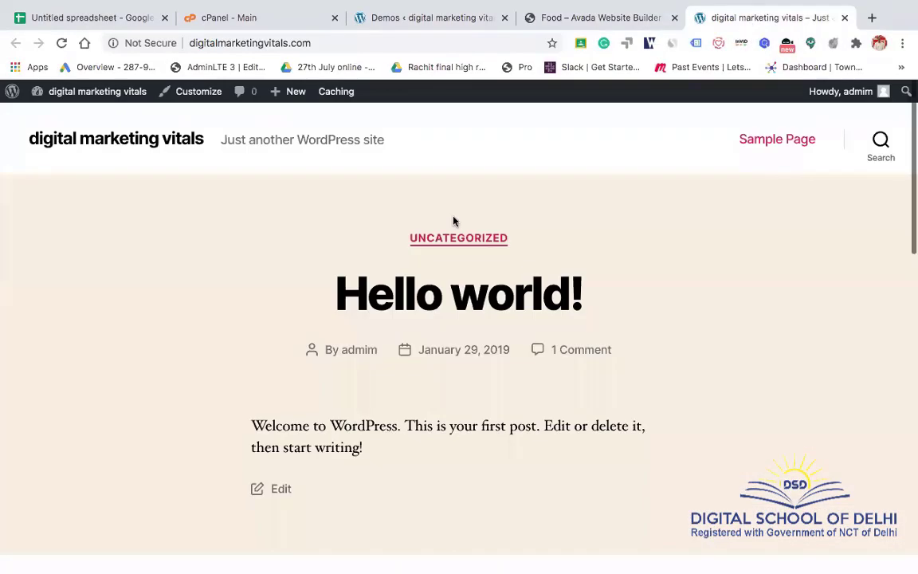
{"action": "left_click", "coordinate": [459, 22]}
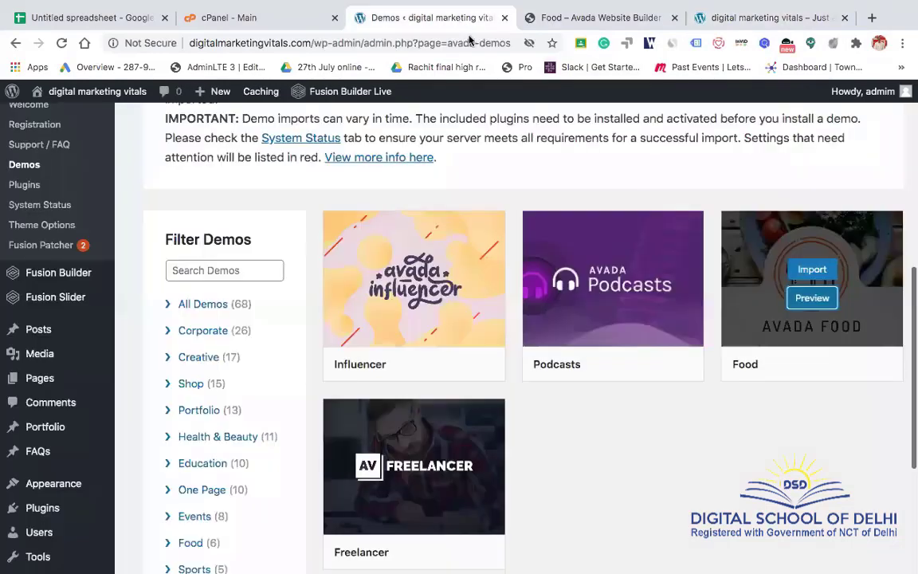
{"action": "left_click", "coordinate": [812, 270]}
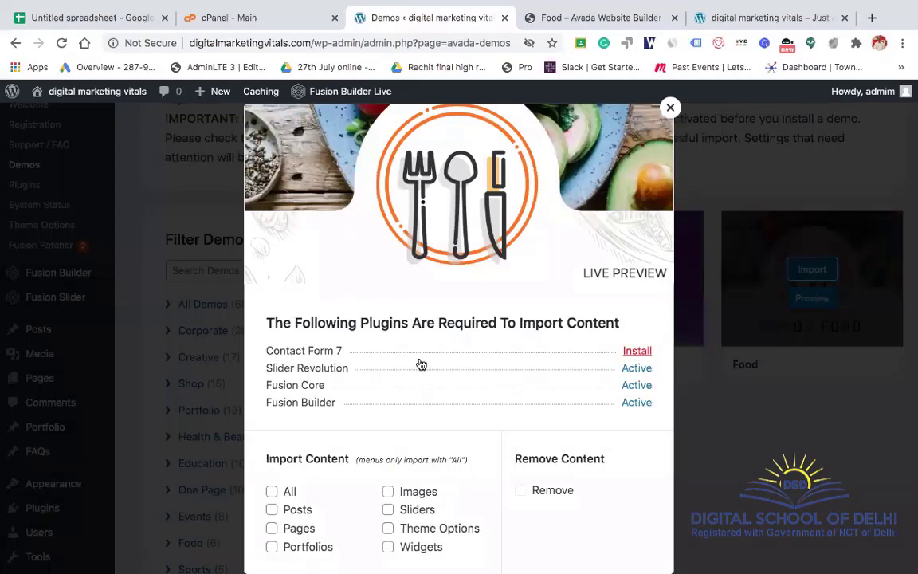
{"action": "left_click", "coordinate": [637, 352]}
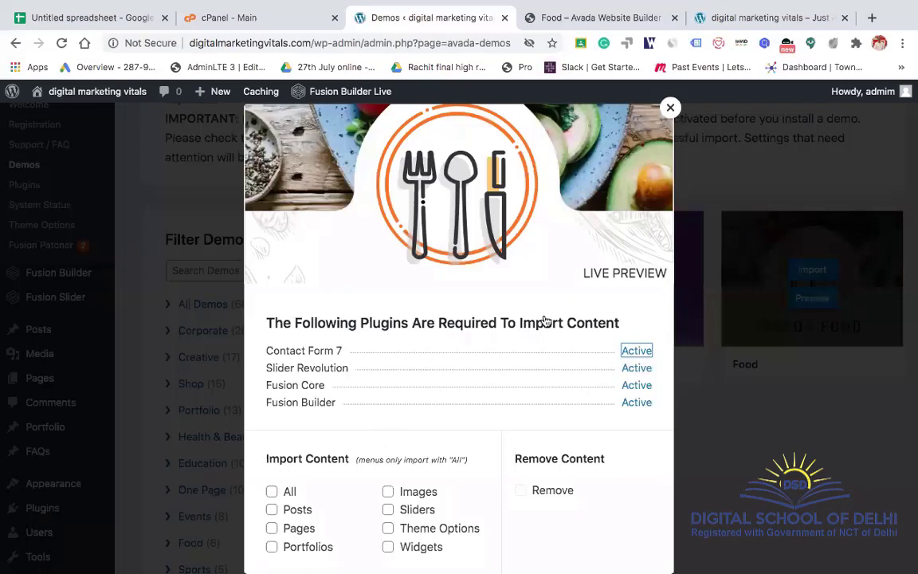
- Try to import all content of the Food demo, accepting the import warning and dismissing the closing message
{"action": "left_click", "coordinate": [273, 491]}
{"action": "scroll", "coordinate": [492, 448], "scroll_direction": "down", "scroll_amount": 1}
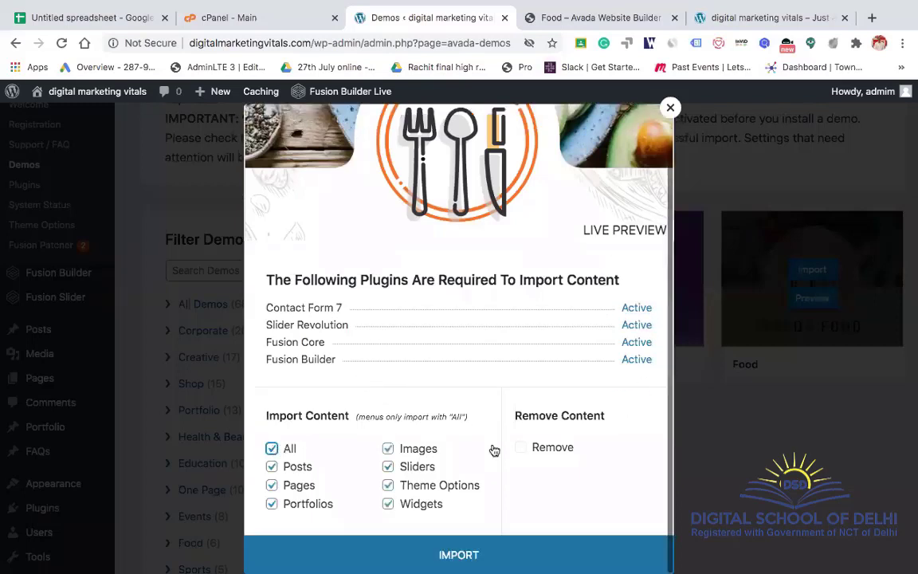
{"action": "left_click", "coordinate": [457, 552]}
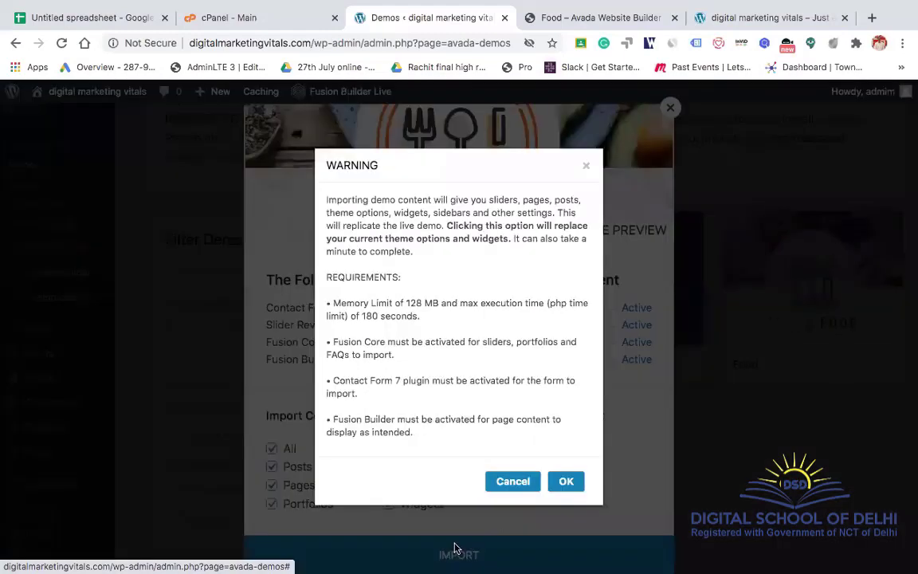
{"action": "left_click", "coordinate": [567, 481]}
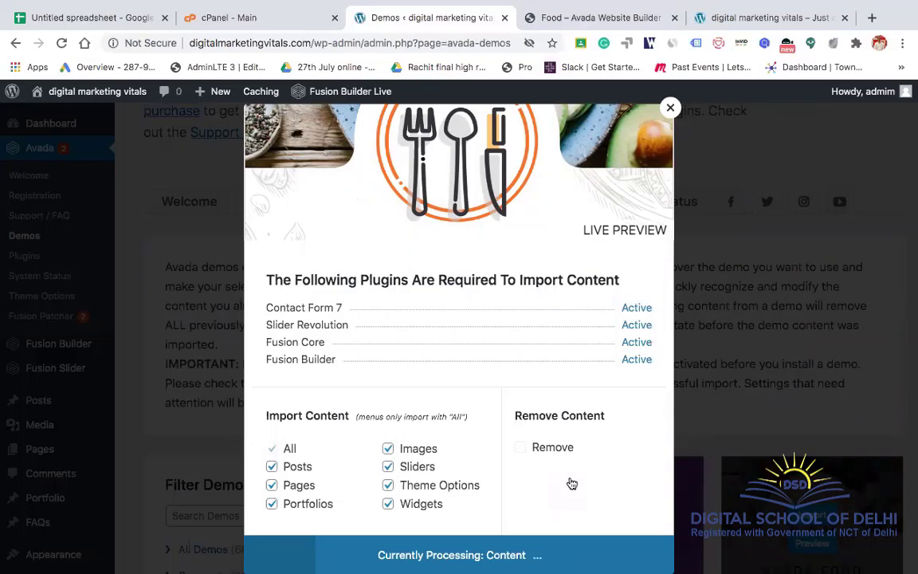
{"action": "mouse_move", "coordinate": [327, 7]}
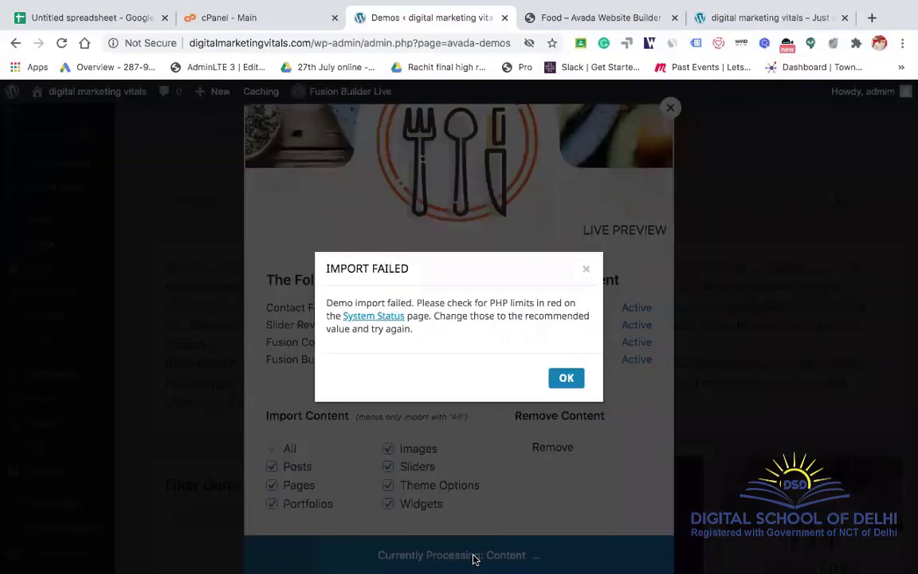
{"action": "left_click", "coordinate": [566, 378]}
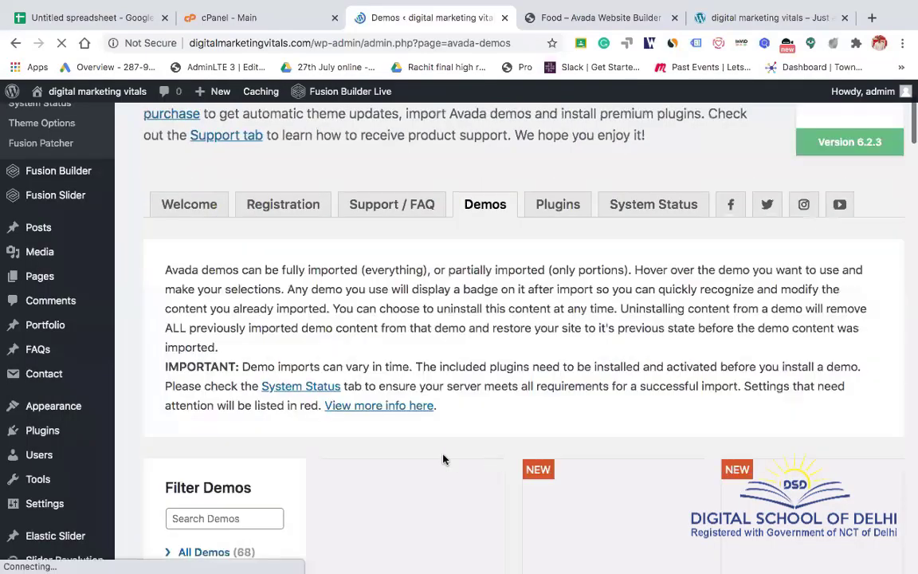
- Filter the reloaded demos page by Blog / Magazine again and check the import status of the Food demo
{"action": "scroll", "coordinate": [440, 454], "scroll_direction": "down", "scroll_amount": 3}
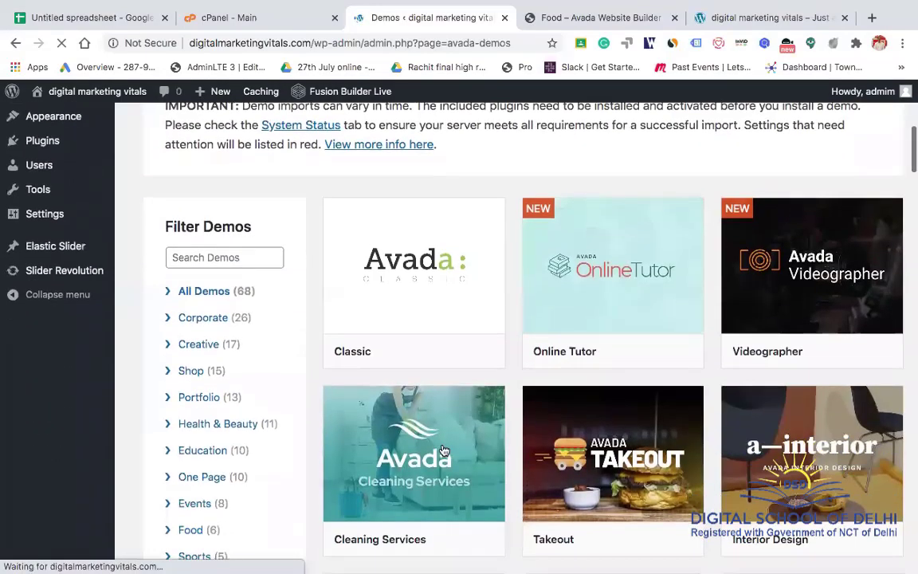
{"action": "scroll", "coordinate": [444, 451], "scroll_direction": "down", "scroll_amount": 3}
{"action": "scroll", "coordinate": [444, 451], "scroll_direction": "down", "scroll_amount": 3}
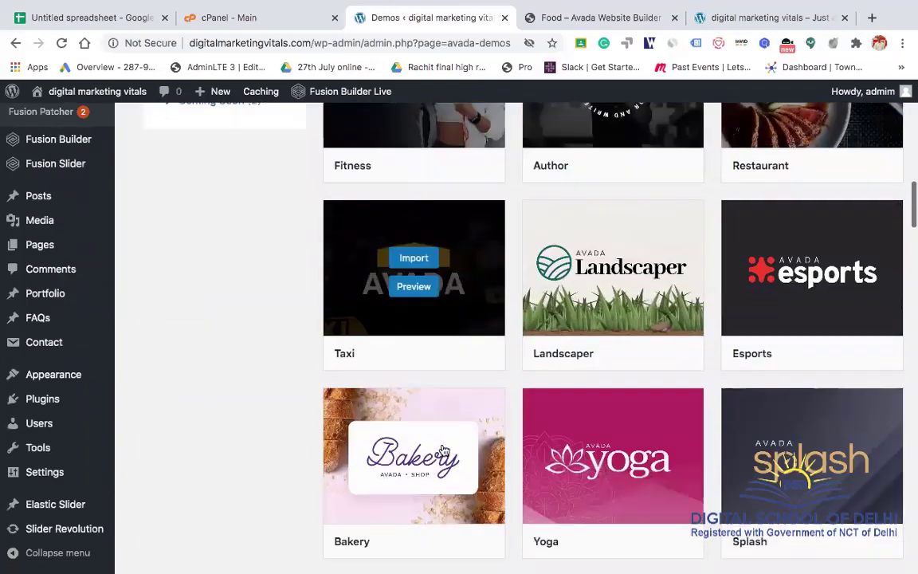
{"action": "scroll", "coordinate": [285, 425], "scroll_direction": "up", "scroll_amount": 4}
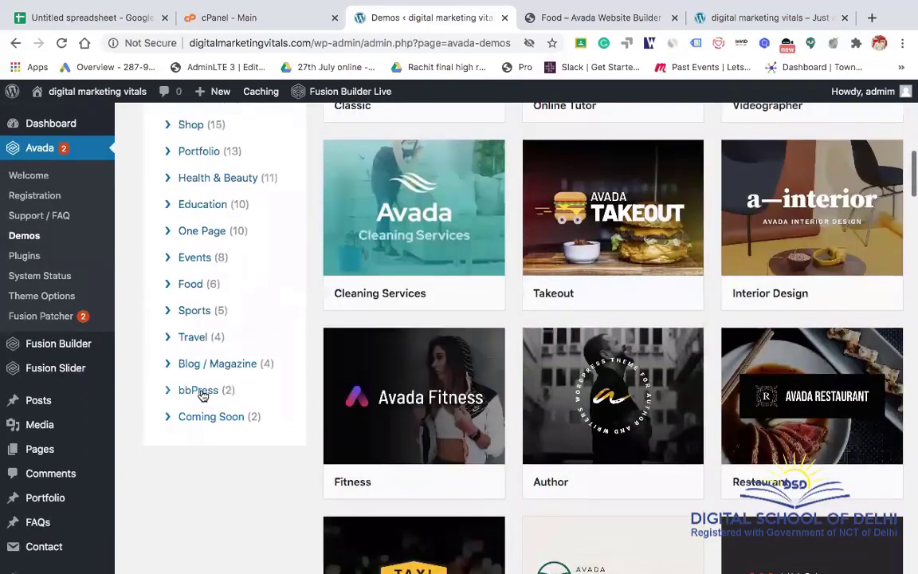
{"action": "left_click", "coordinate": [207, 363]}
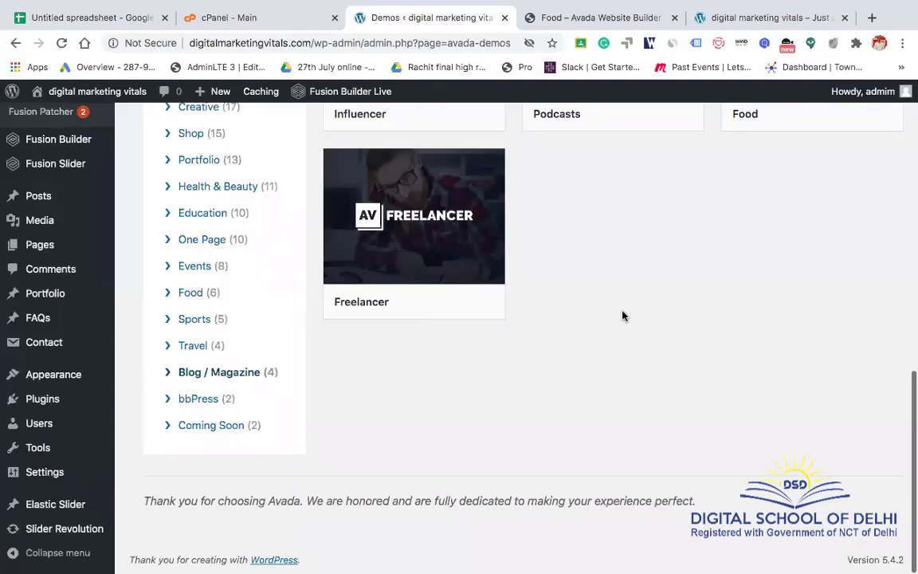
{"action": "scroll", "coordinate": [624, 316], "scroll_direction": "up", "scroll_amount": 3}
{"action": "mouse_move", "coordinate": [755, 262]}
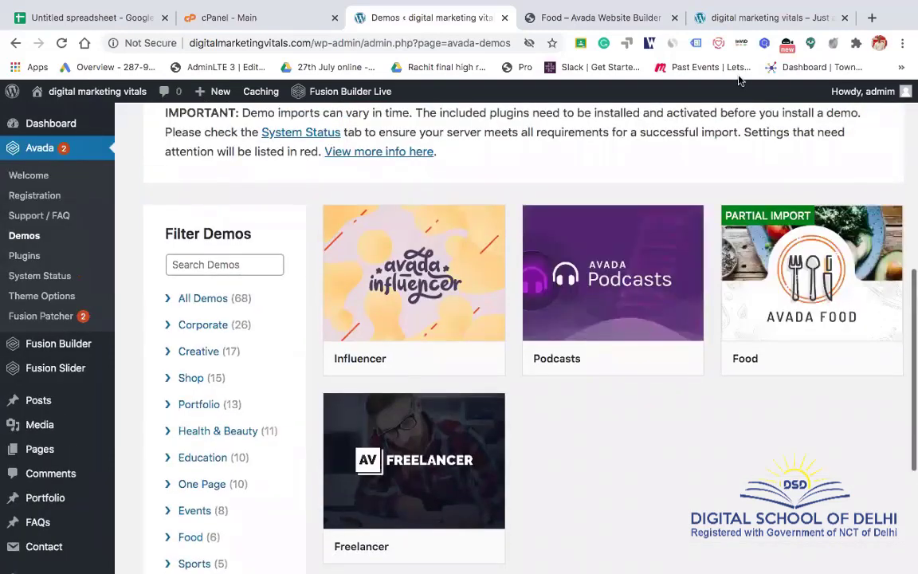
- Reload the digitalmarketingvitals.com homepage and compare it with the live Avada Food demo
{"action": "left_click", "coordinate": [742, 19]}
{"action": "left_click", "coordinate": [418, 43]}
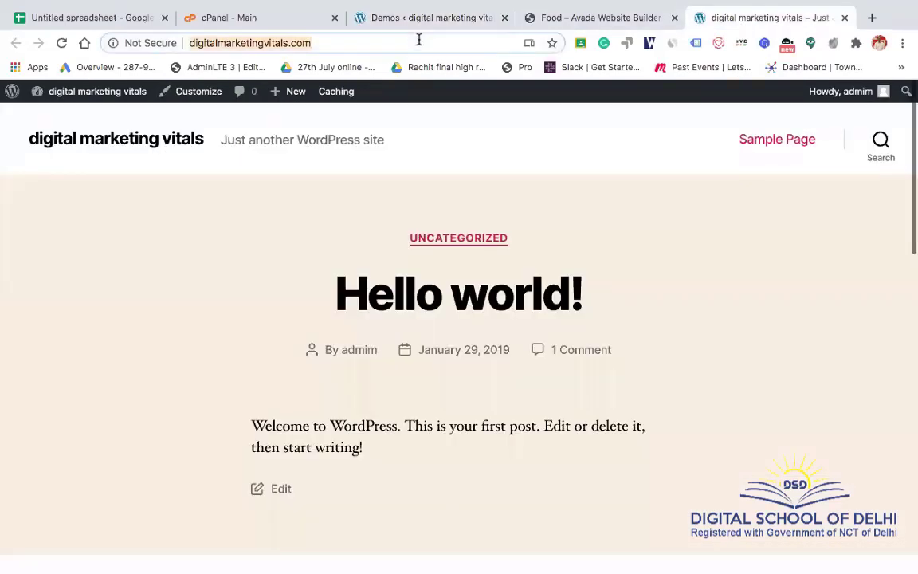
{"action": "key", "text": "Return"}
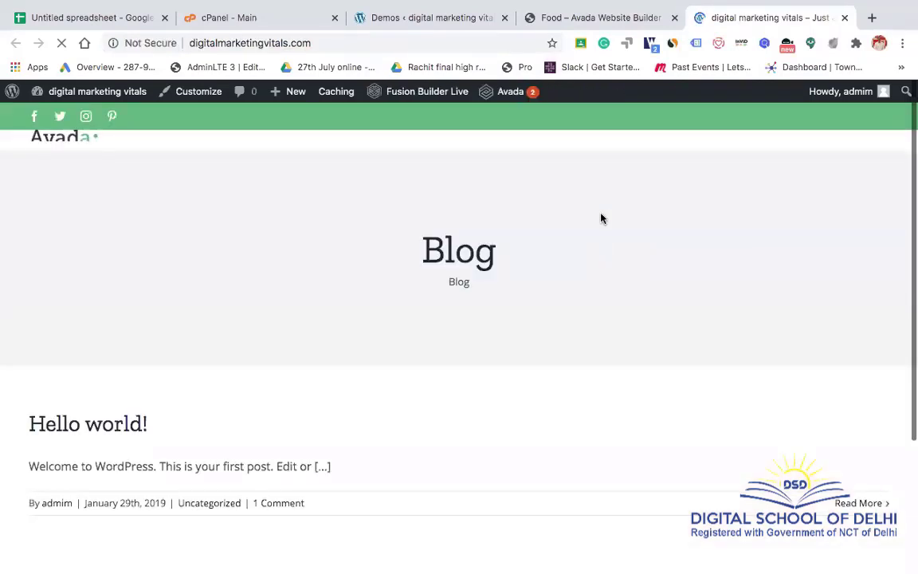
{"action": "left_click", "coordinate": [585, 18]}
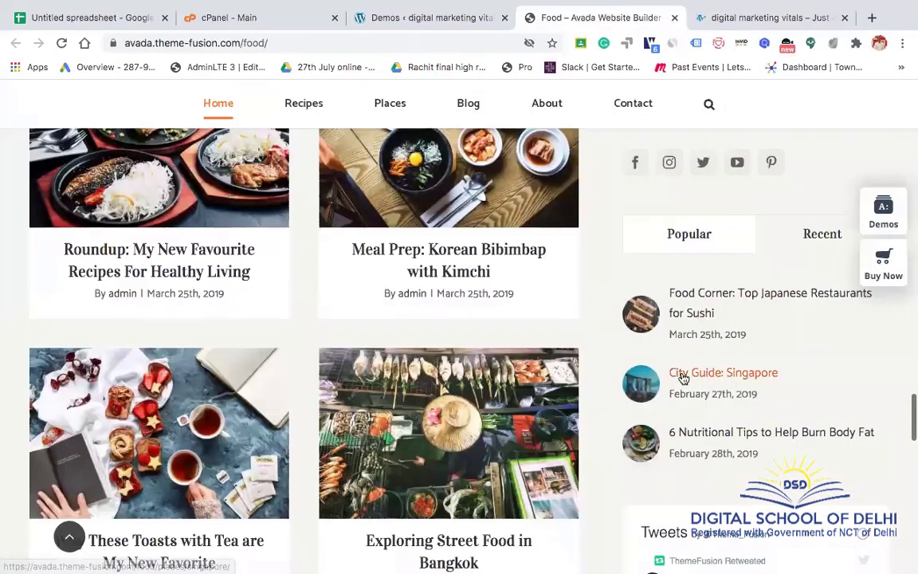
{"action": "scroll", "coordinate": [683, 376], "scroll_direction": "up", "scroll_amount": 15}
- Import the Sliders, Theme Options and Widgets of the partially imported Food demo
{"action": "left_click", "coordinate": [442, 16]}
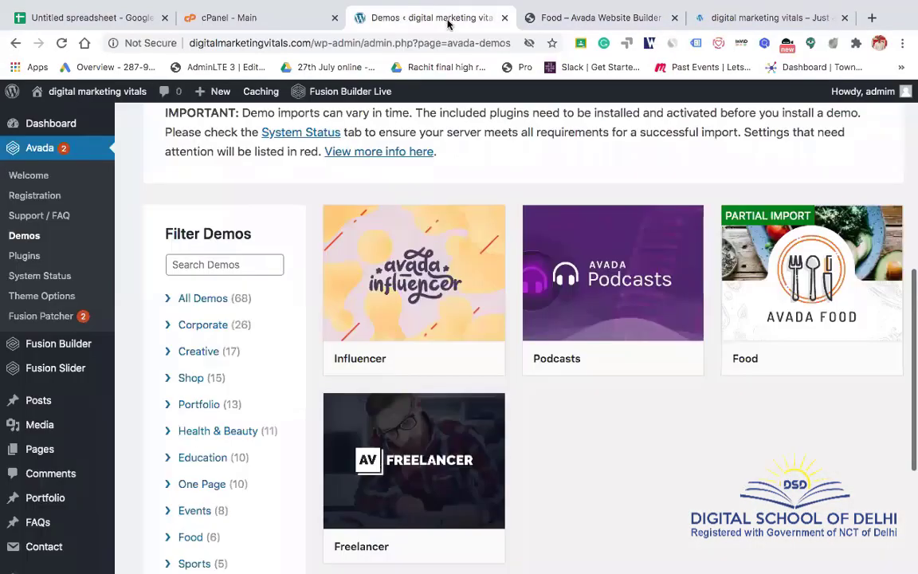
{"action": "mouse_move", "coordinate": [744, 250]}
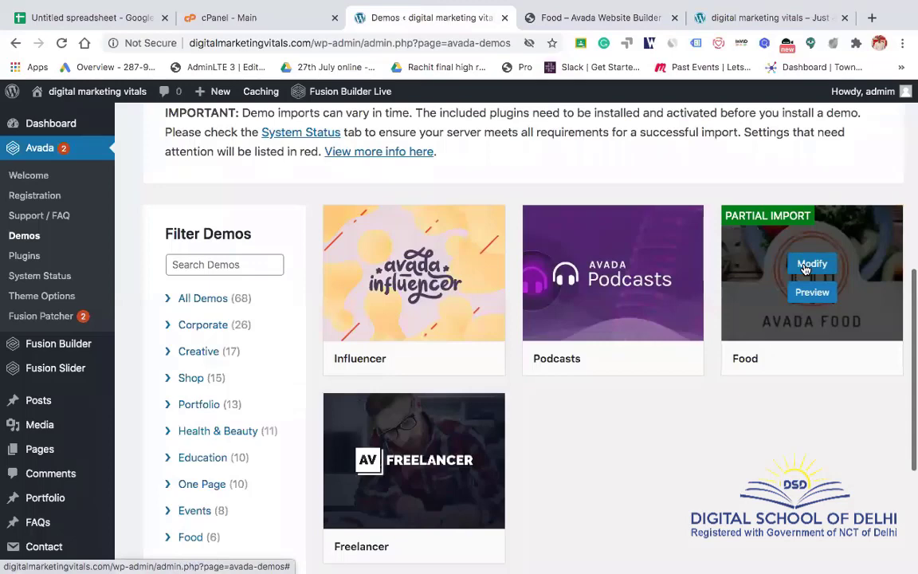
{"action": "left_click", "coordinate": [806, 269]}
{"action": "scroll", "coordinate": [398, 468], "scroll_direction": "down", "scroll_amount": 1}
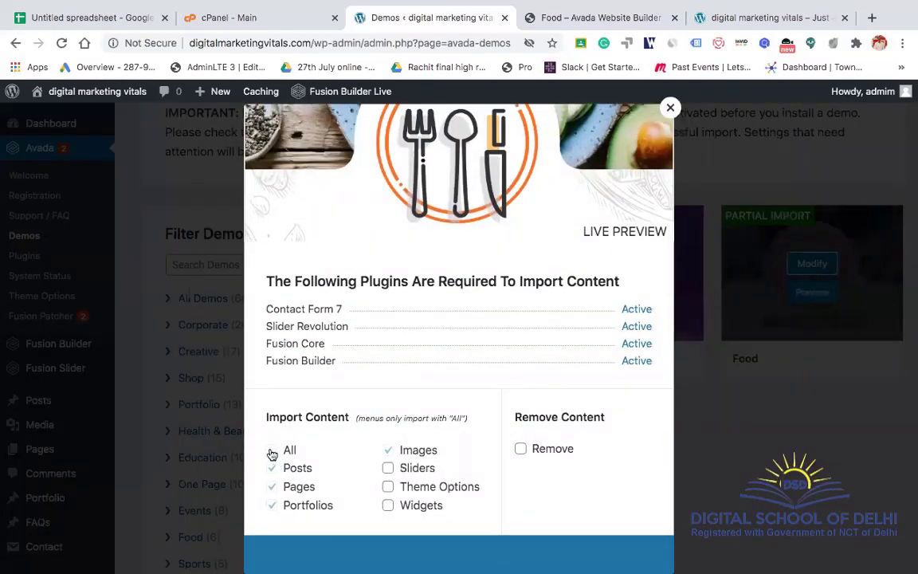
{"action": "left_click", "coordinate": [388, 469]}
{"action": "left_click", "coordinate": [389, 487]}
{"action": "left_click", "coordinate": [388, 505]}
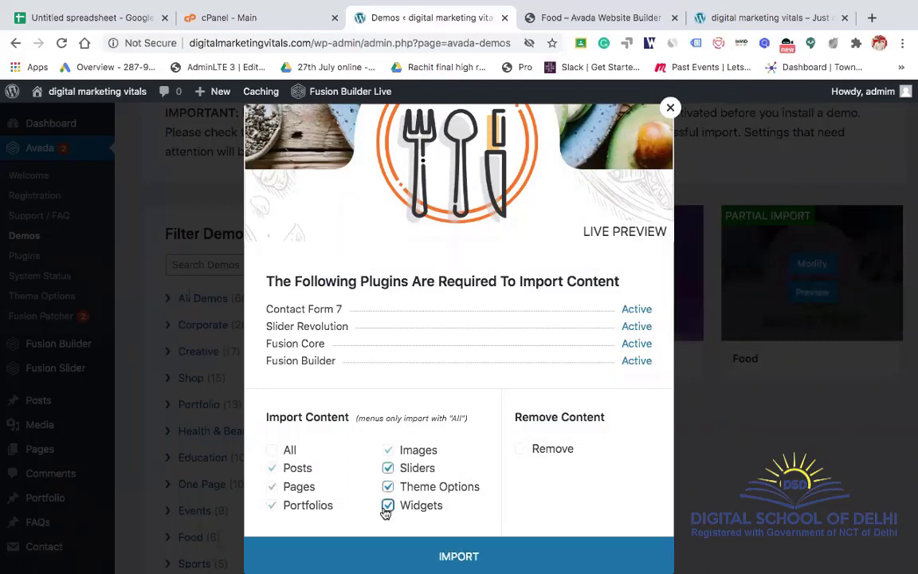
{"action": "left_click", "coordinate": [448, 561]}
{"action": "left_click", "coordinate": [566, 481]}
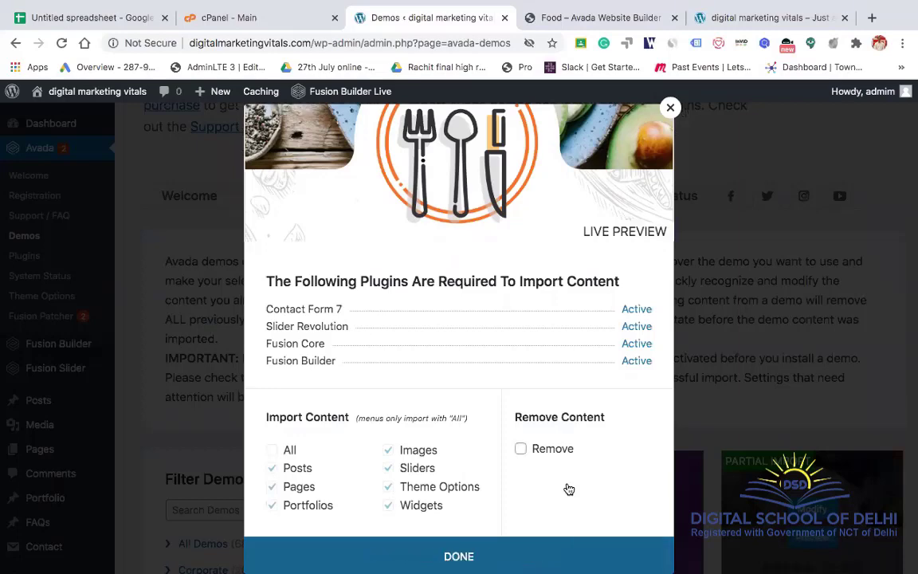
{"action": "left_click", "coordinate": [459, 557]}
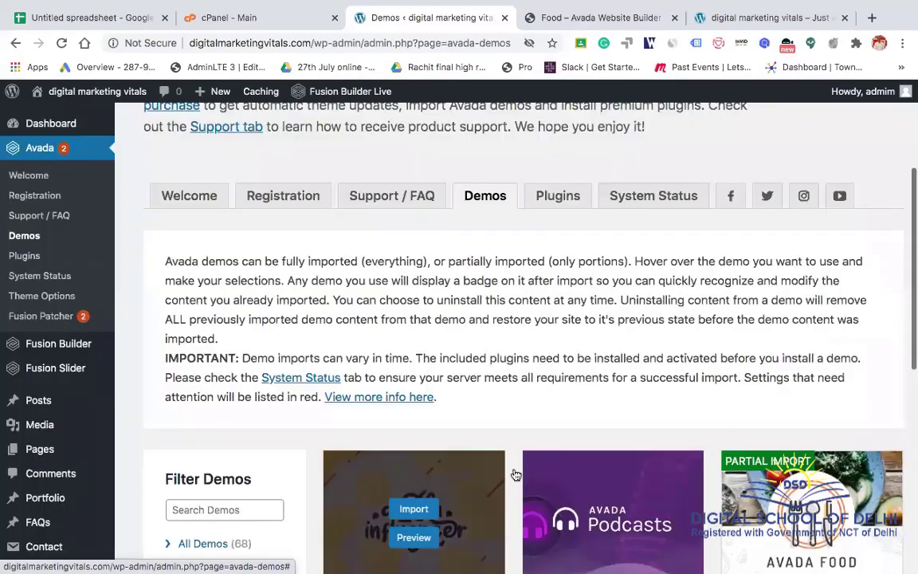
- Refresh the site's homepage to check the imported Food design against the header and menu of the live demo
{"action": "left_click", "coordinate": [746, 17]}
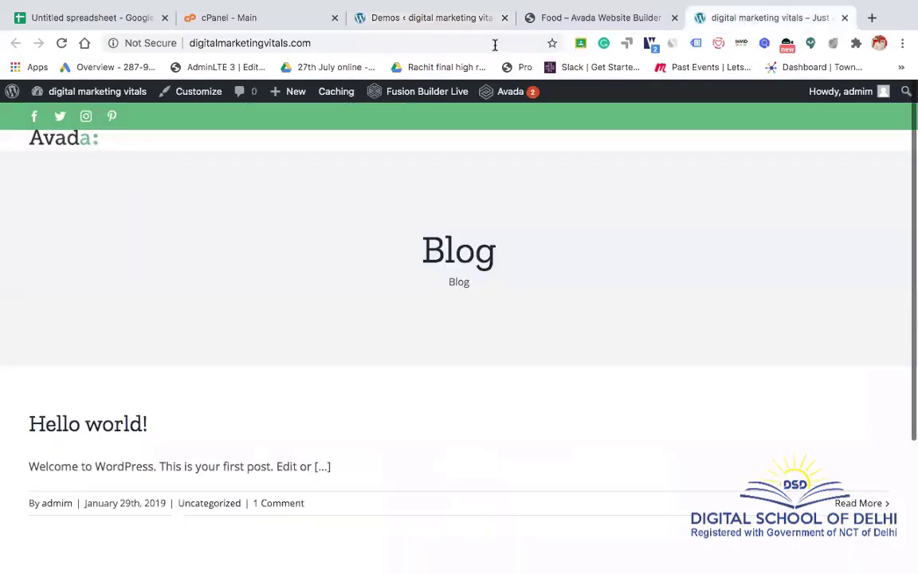
{"action": "key", "text": "Return"}
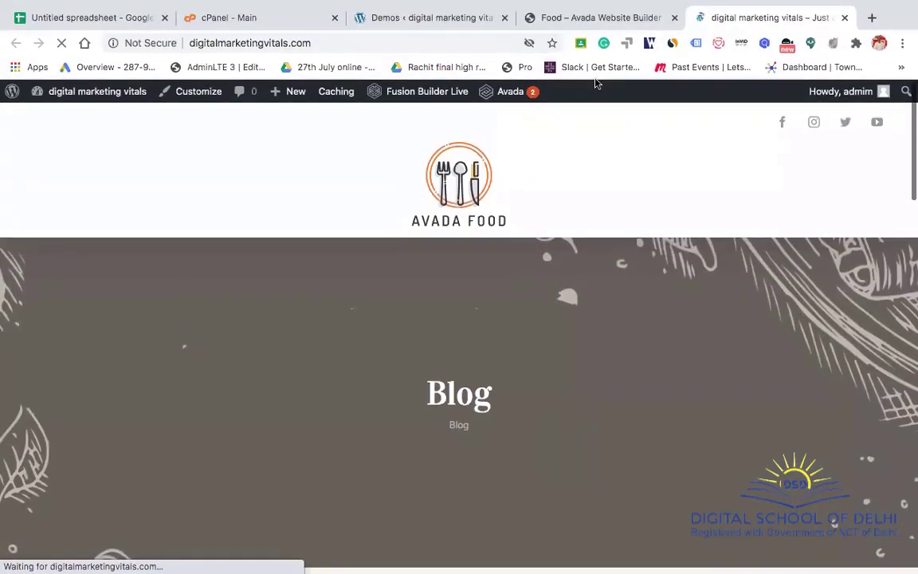
{"action": "left_click", "coordinate": [595, 16]}
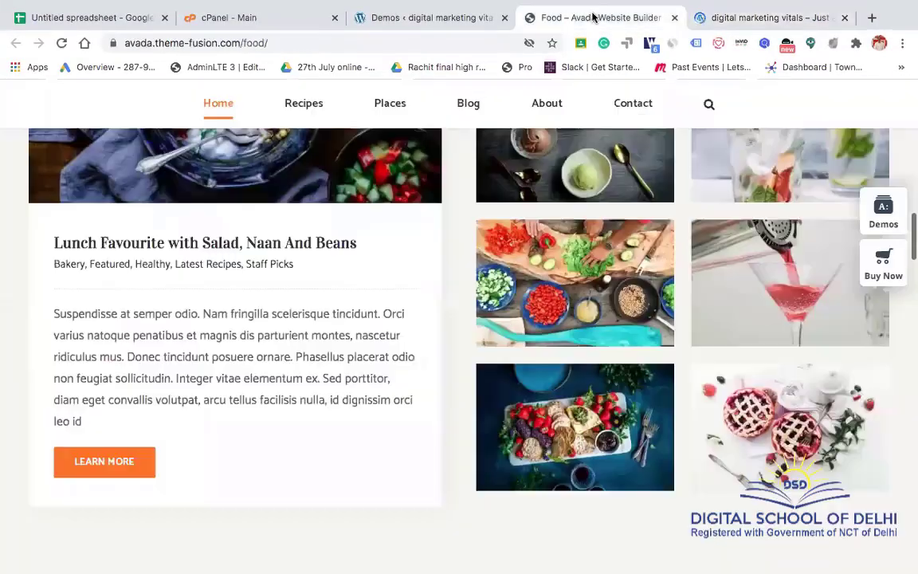
{"action": "scroll", "coordinate": [406, 245], "scroll_direction": "up", "scroll_amount": 10}
{"action": "scroll", "coordinate": [406, 245], "scroll_direction": "up", "scroll_amount": 3}
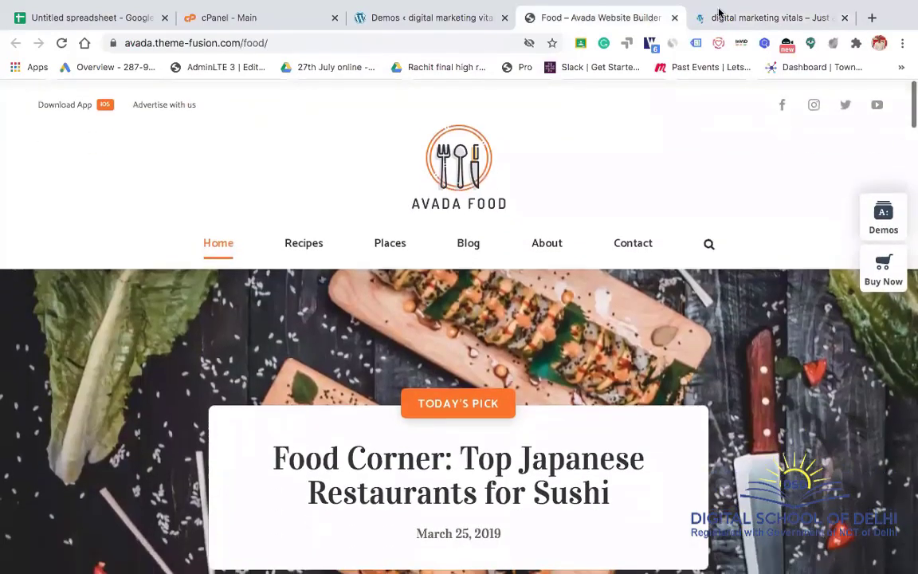
{"action": "left_click", "coordinate": [717, 17]}
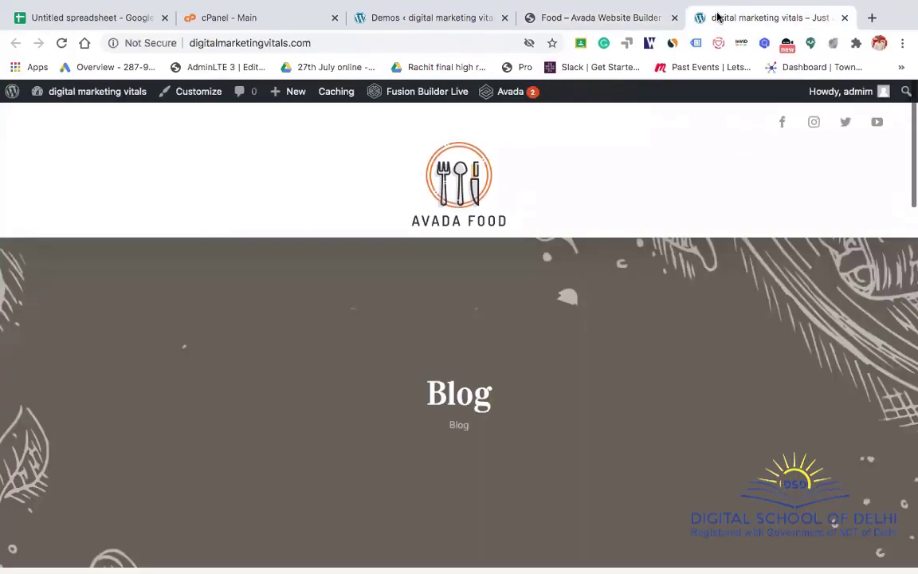
- Remove all previously imported Food demo content from the site through the demo's Modify options
{"action": "left_click", "coordinate": [405, 17]}
{"action": "scroll", "coordinate": [568, 381], "scroll_direction": "down", "scroll_amount": 10}
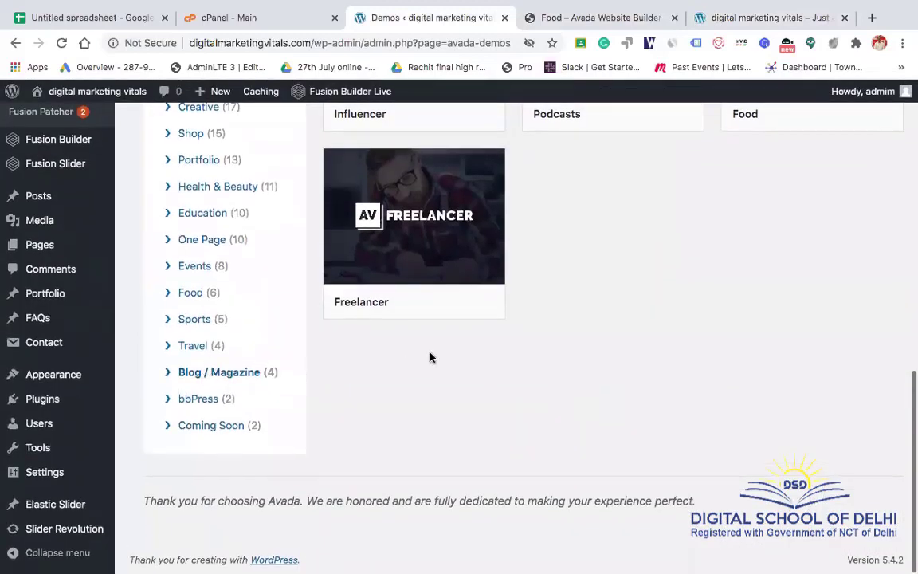
{"action": "scroll", "coordinate": [430, 357], "scroll_direction": "up", "scroll_amount": 5}
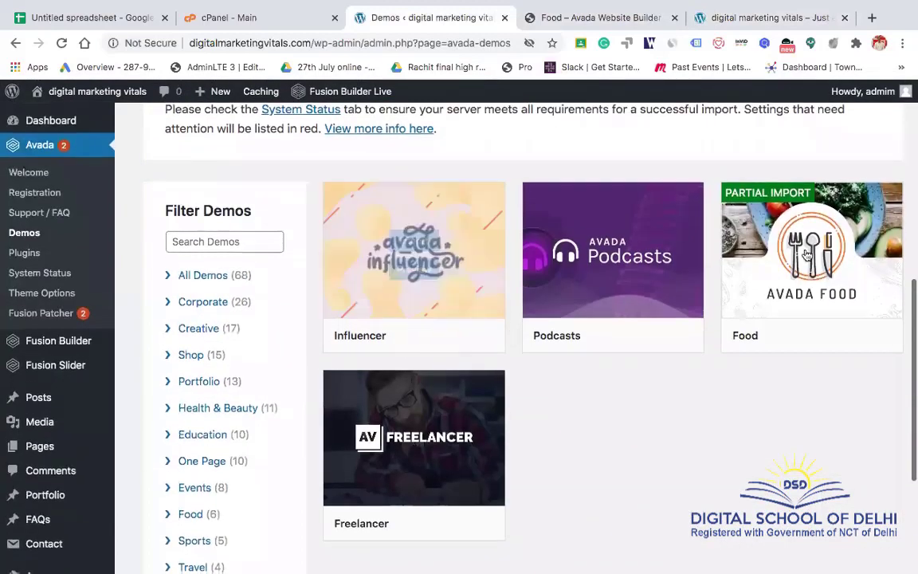
{"action": "mouse_move", "coordinate": [841, 243]}
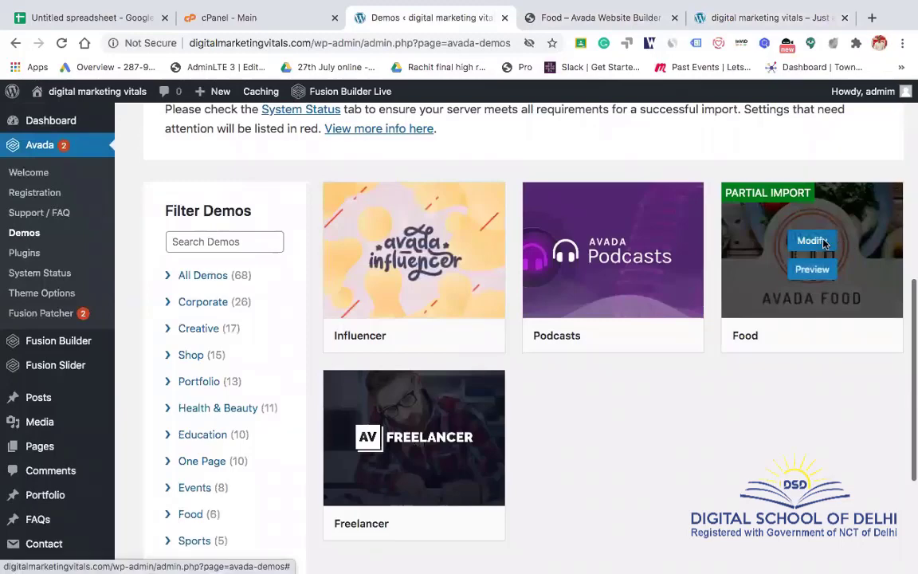
{"action": "left_click", "coordinate": [814, 241]}
{"action": "left_click", "coordinate": [522, 451]}
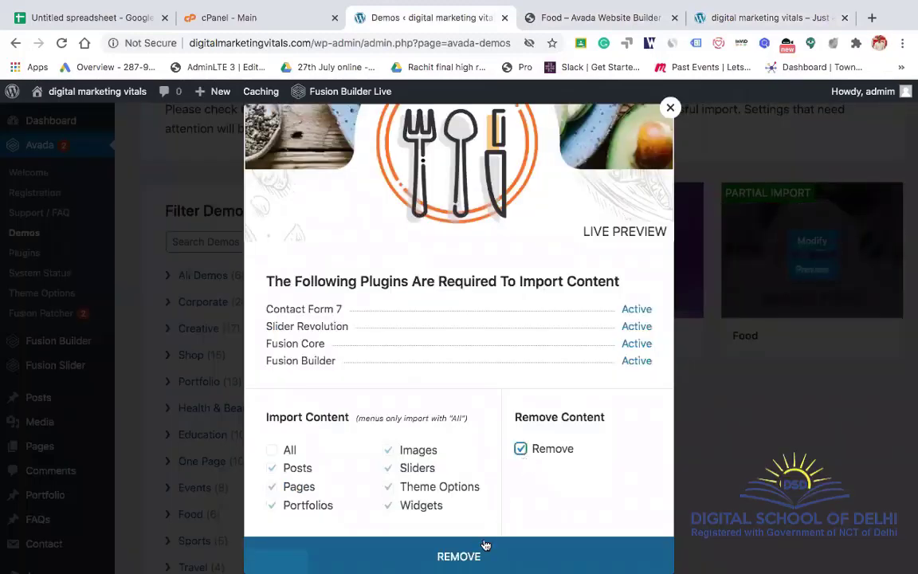
{"action": "left_click", "coordinate": [476, 555]}
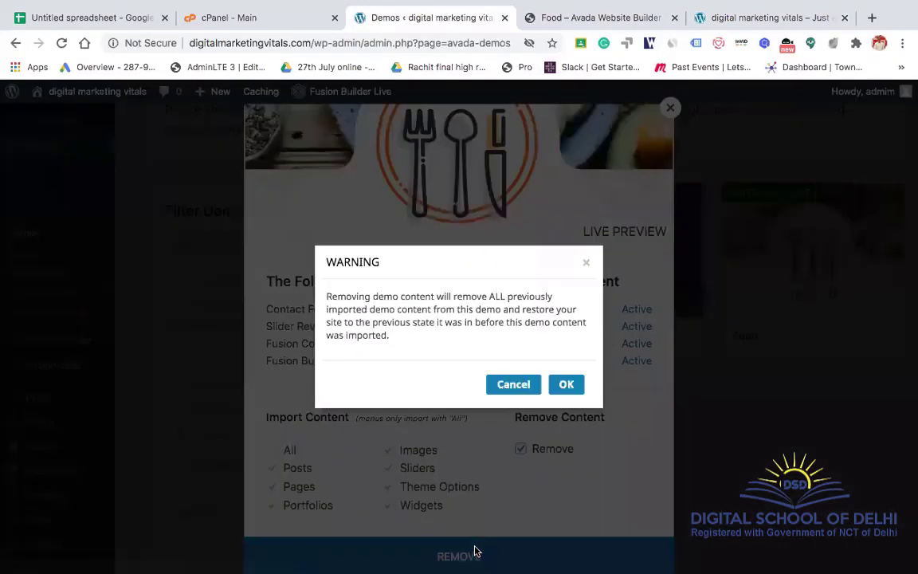
{"action": "left_click", "coordinate": [566, 387]}
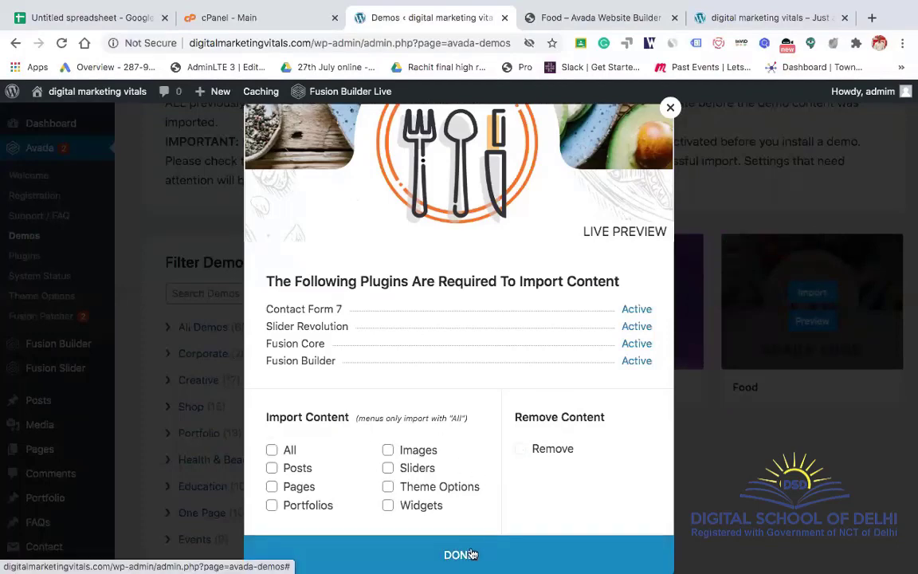
{"action": "left_click", "coordinate": [468, 555]}
- Try to import the Food demo with All content selected, then close its import dialog
{"action": "mouse_move", "coordinate": [787, 297]}
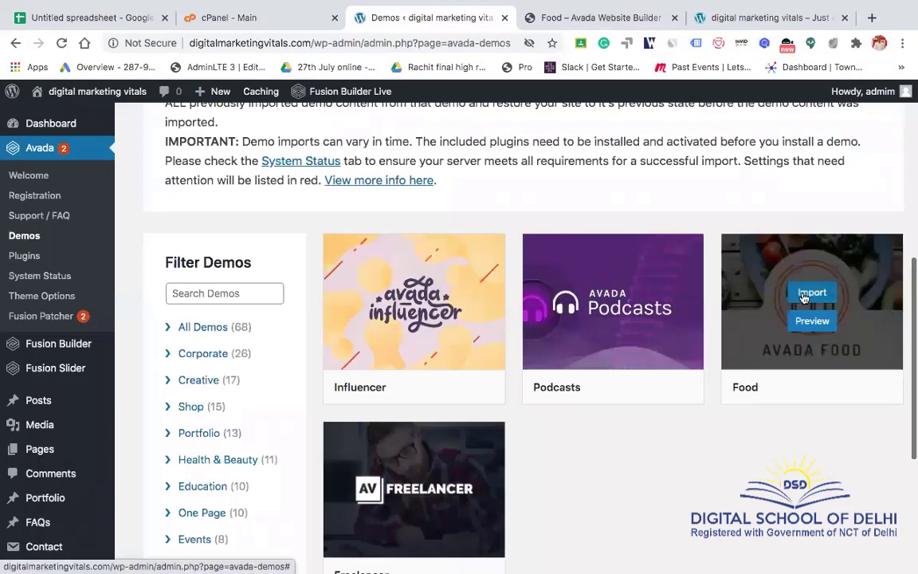
{"action": "left_click", "coordinate": [805, 297]}
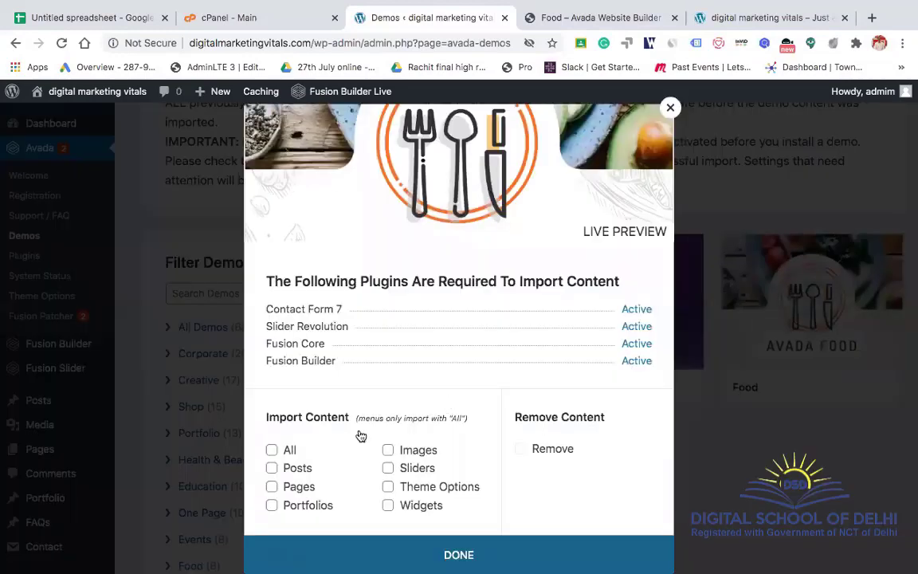
{"action": "left_click", "coordinate": [272, 450]}
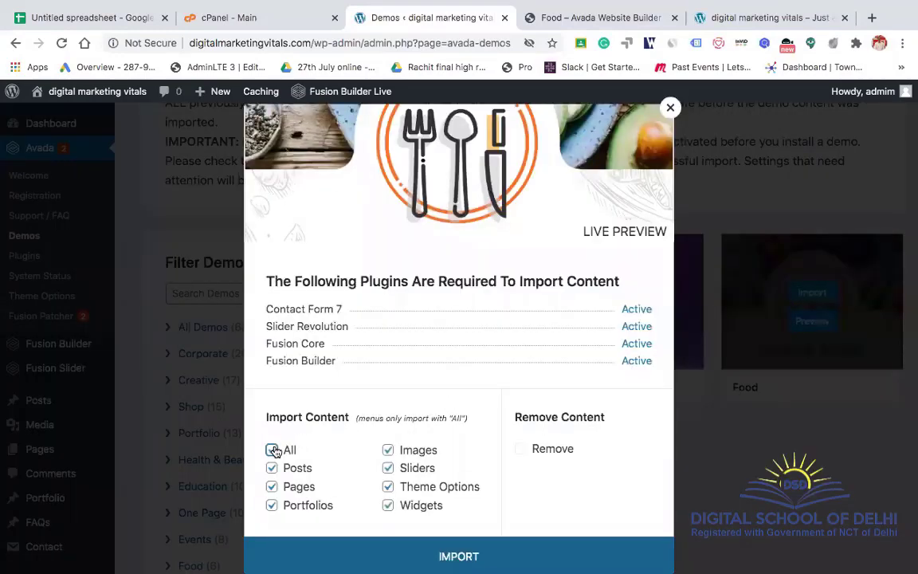
{"action": "left_click", "coordinate": [434, 553]}
{"action": "left_click", "coordinate": [565, 483]}
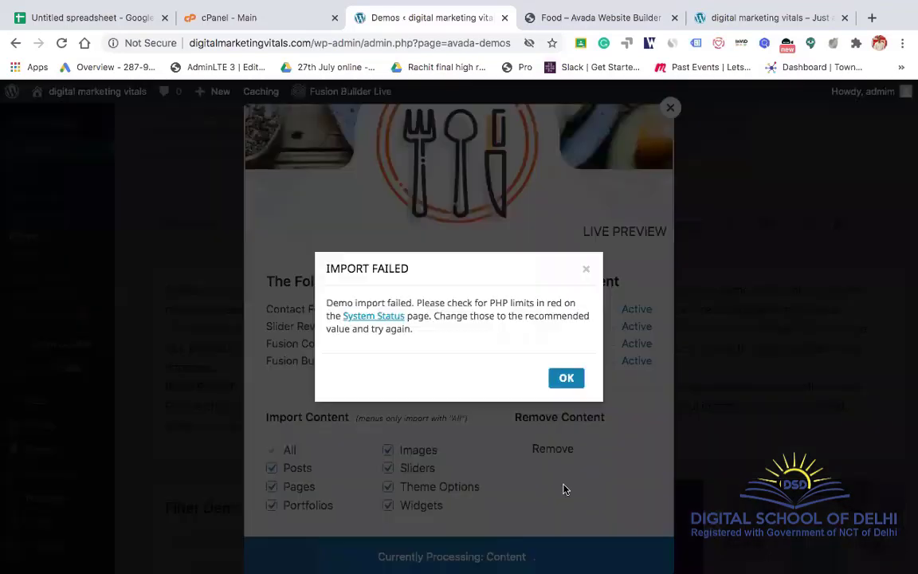
{"action": "left_click", "coordinate": [569, 379]}
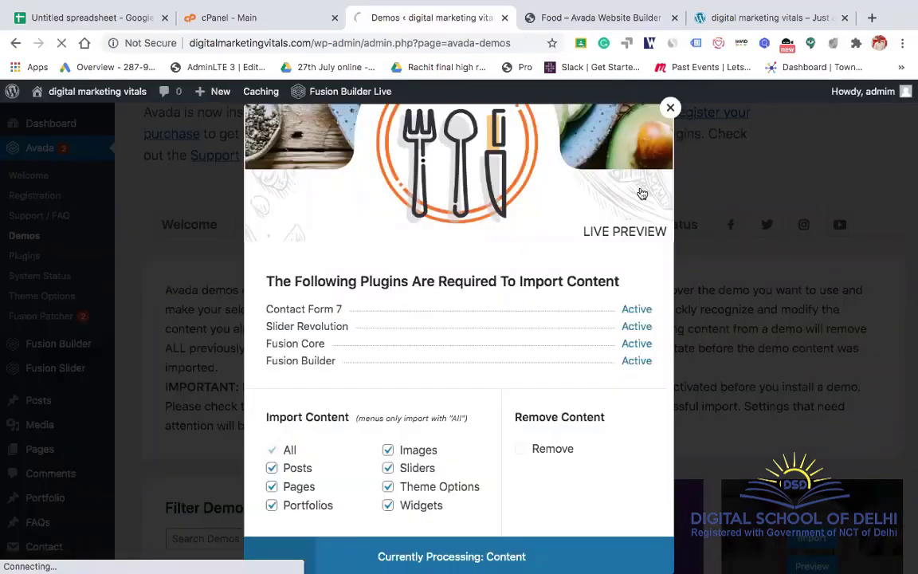
{"action": "left_click", "coordinate": [671, 107]}
- Filter the Avada demos to the Blog / Magazine category
{"action": "scroll", "coordinate": [627, 360], "scroll_direction": "down", "scroll_amount": 5}
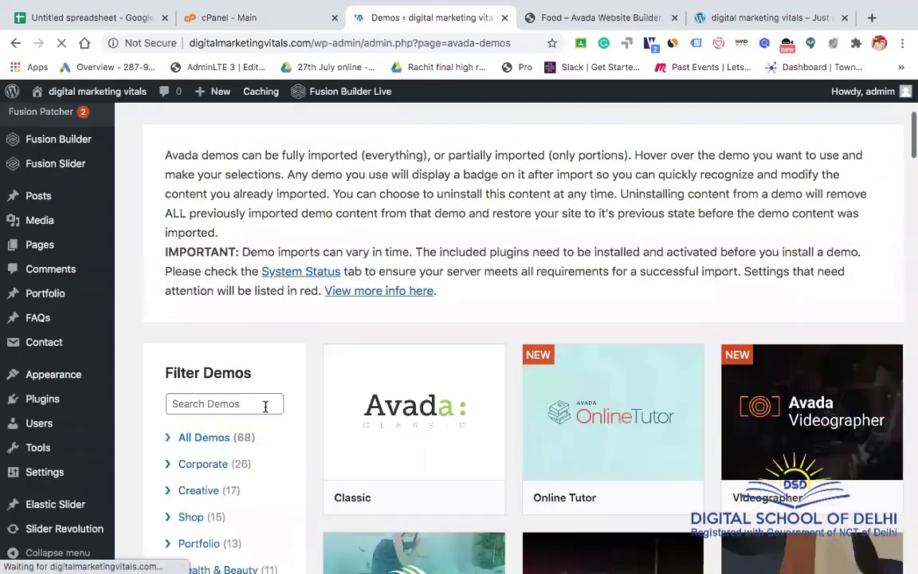
{"action": "scroll", "coordinate": [265, 405], "scroll_direction": "down", "scroll_amount": 10}
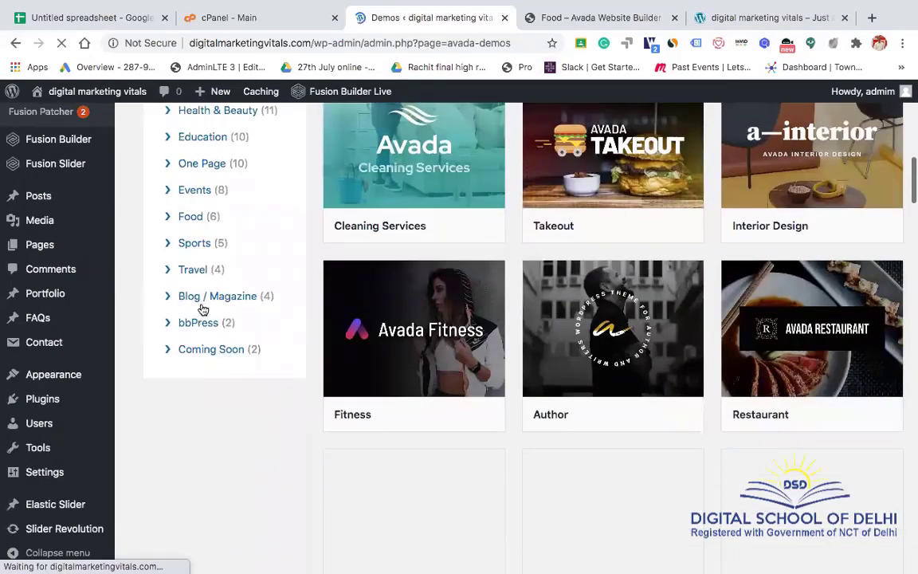
{"action": "left_click", "coordinate": [201, 298]}
{"action": "scroll", "coordinate": [523, 307], "scroll_direction": "up", "scroll_amount": 3}
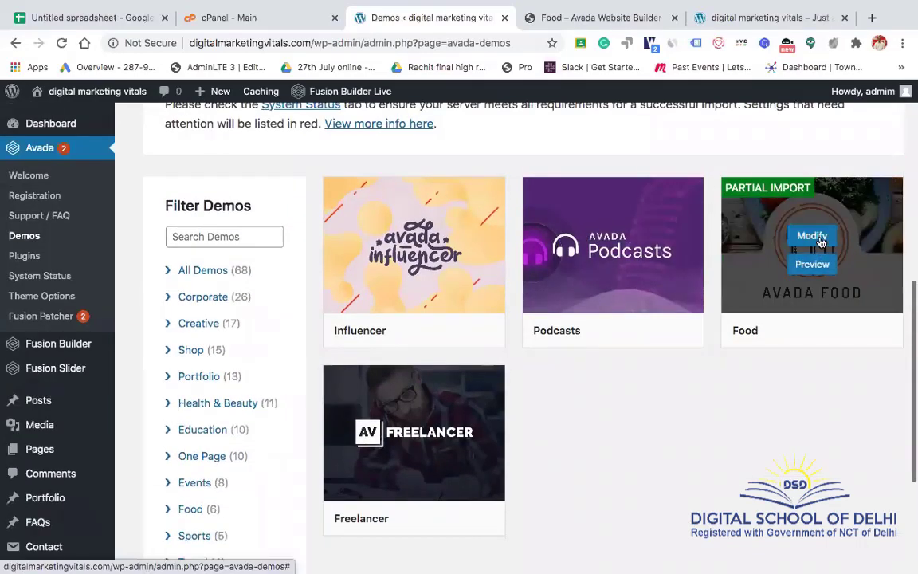
- Remove the partial import of the Food demo and close its options
{"action": "left_click", "coordinate": [812, 236]}
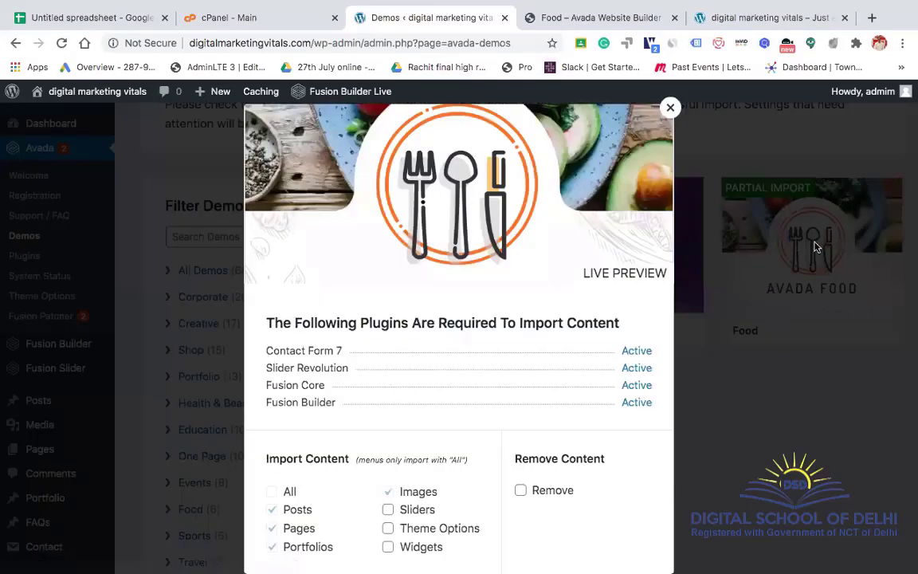
{"action": "left_click", "coordinate": [520, 491]}
{"action": "scroll", "coordinate": [523, 494], "scroll_direction": "down", "scroll_amount": 1}
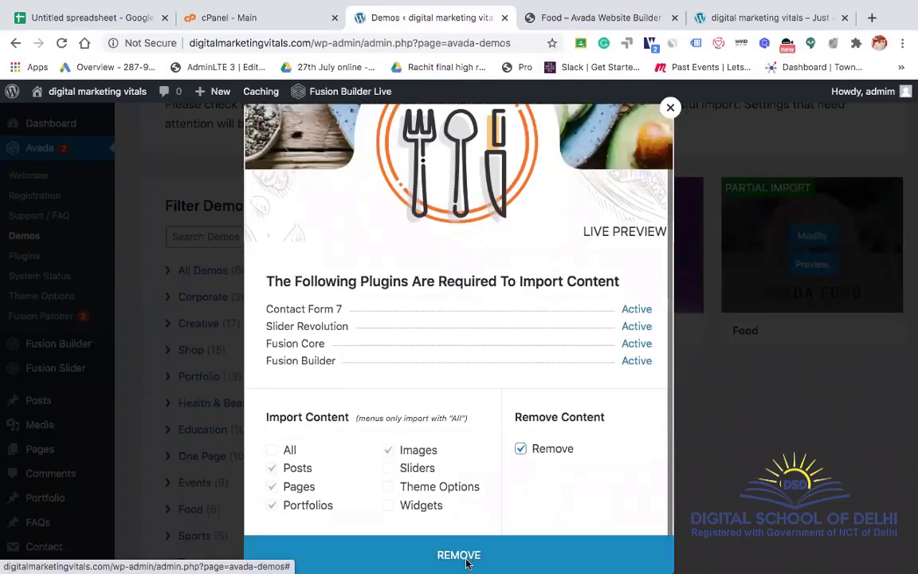
{"action": "left_click", "coordinate": [467, 553]}
{"action": "left_click", "coordinate": [579, 388]}
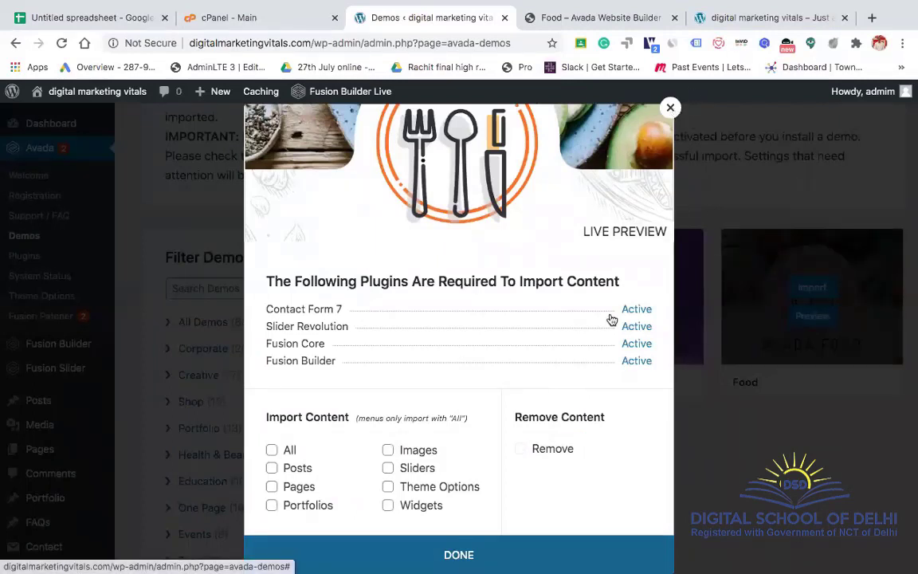
{"action": "left_click", "coordinate": [455, 554]}
- Open the Podcasts demo's import options and its live preview, and close the Food preview page
{"action": "mouse_move", "coordinate": [615, 341]}
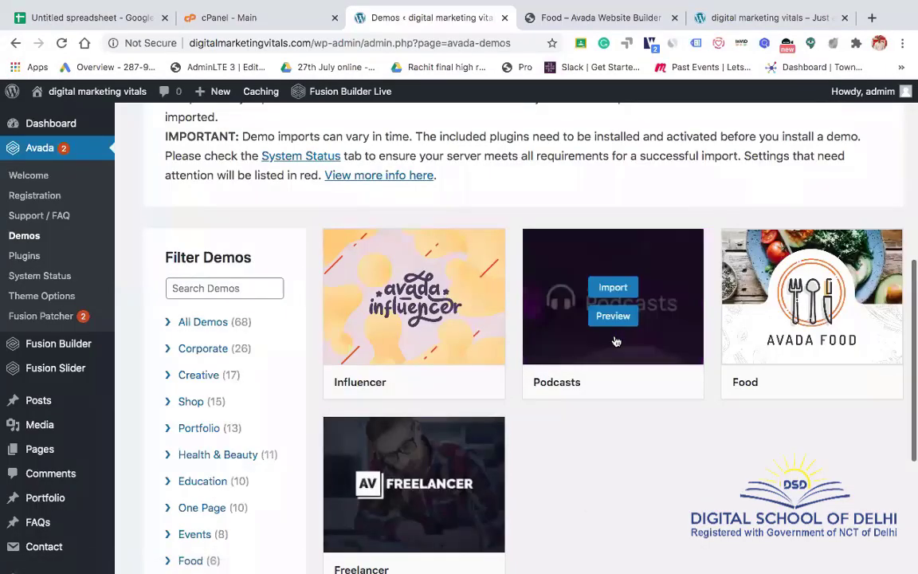
{"action": "left_click", "coordinate": [614, 287]}
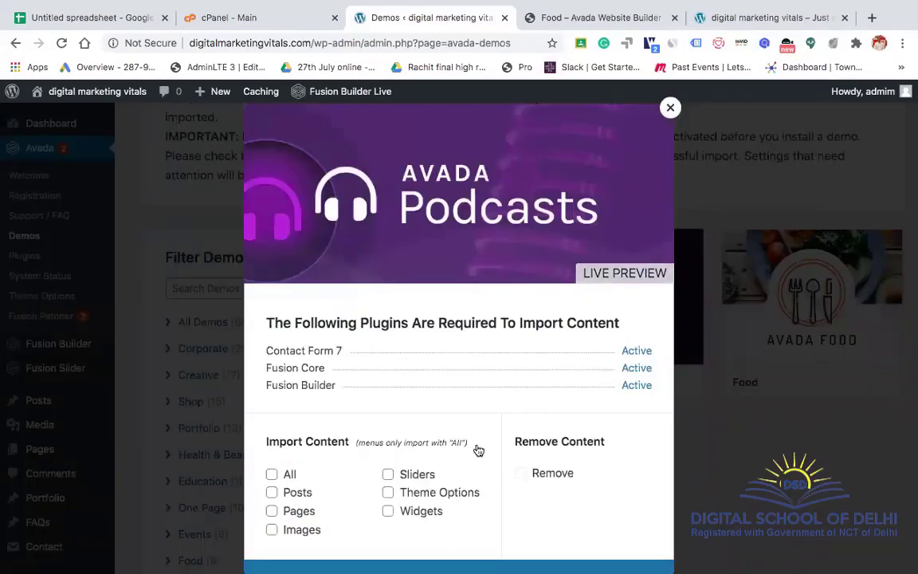
{"action": "left_click", "coordinate": [610, 272]}
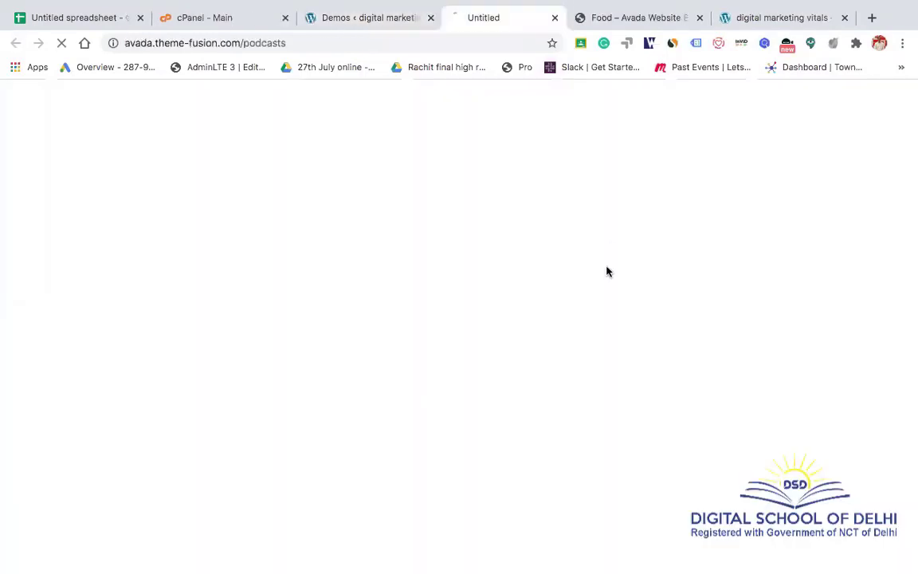
{"action": "left_click", "coordinate": [691, 17]}
{"action": "key", "text": "super+w"}
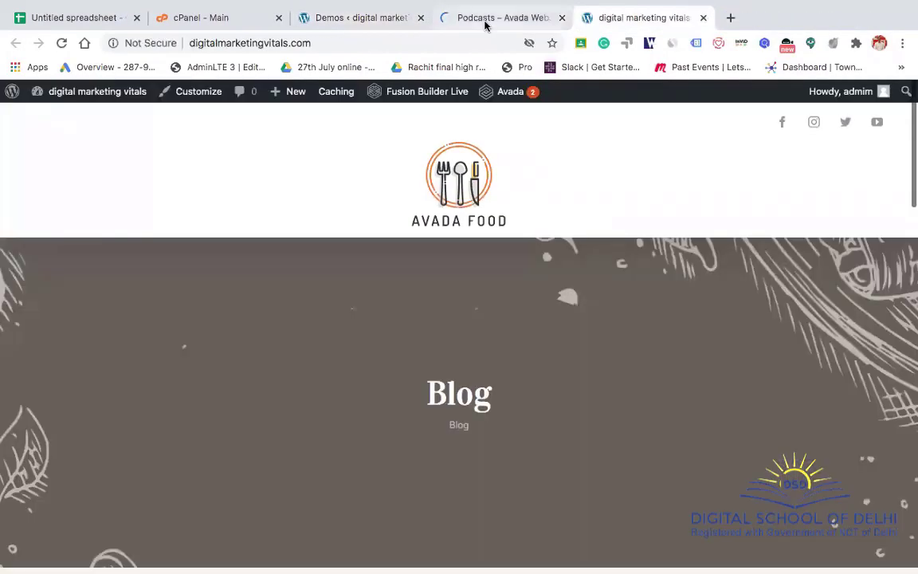
- View the Podcasts live preview, and try to import the Podcasts demo with All content selected
{"action": "left_click", "coordinate": [483, 22]}
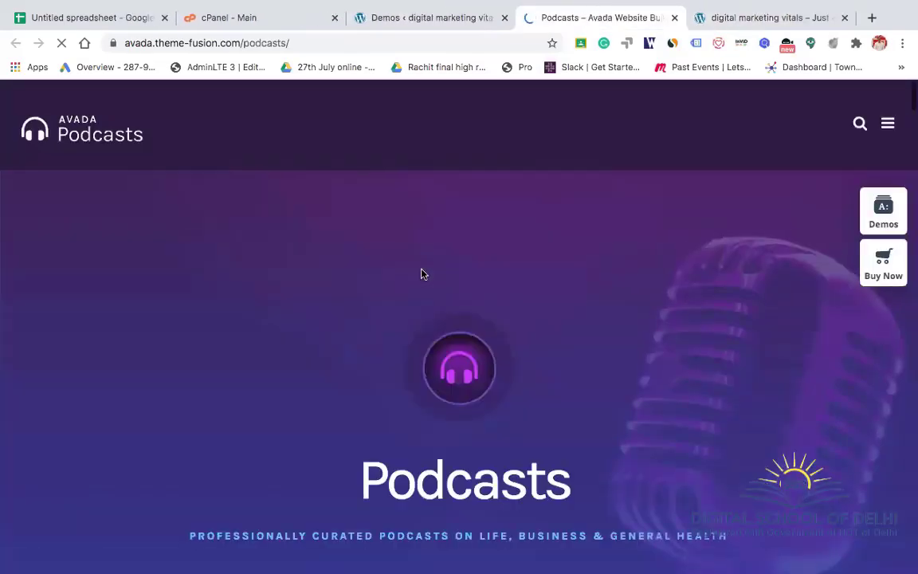
{"action": "scroll", "coordinate": [422, 273], "scroll_direction": "down", "scroll_amount": 6}
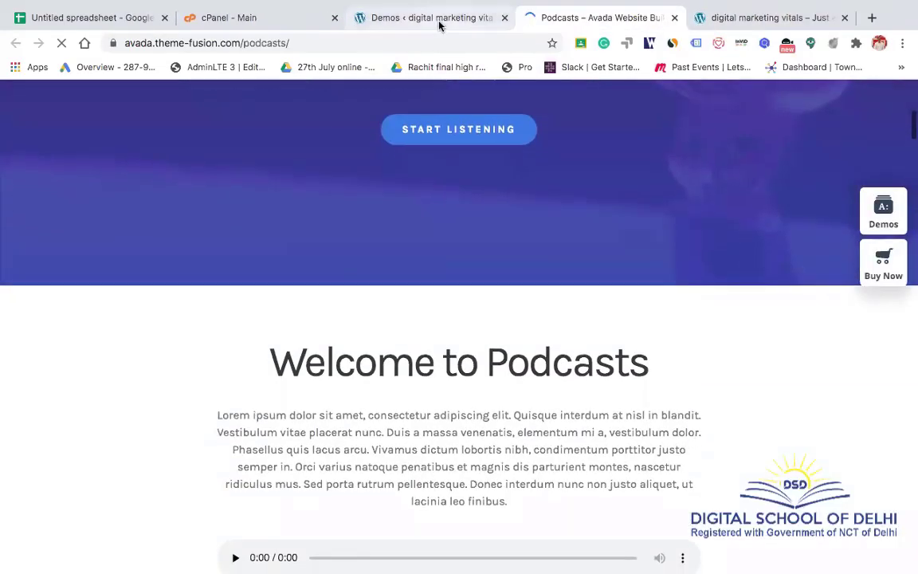
{"action": "left_click", "coordinate": [439, 24]}
{"action": "left_click", "coordinate": [271, 474]}
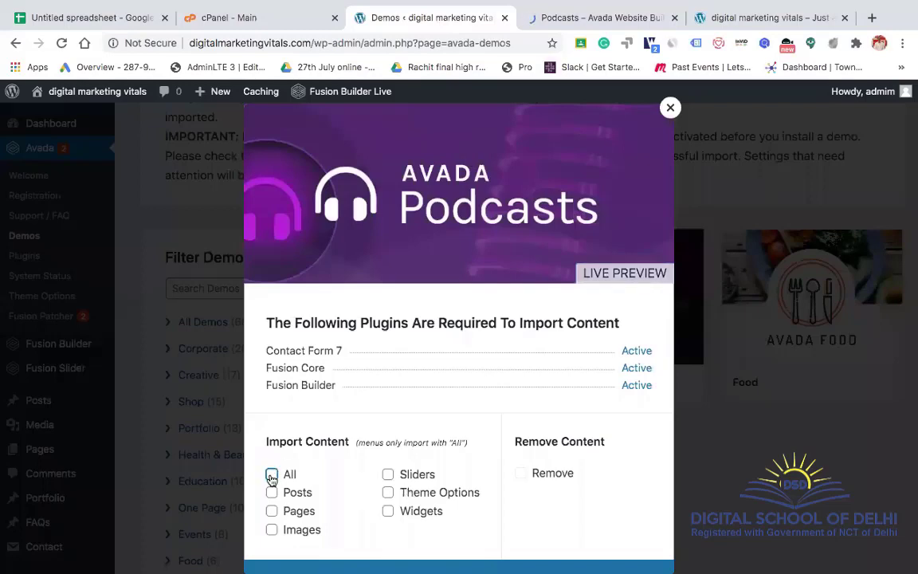
{"action": "scroll", "coordinate": [426, 483], "scroll_direction": "down", "scroll_amount": 1}
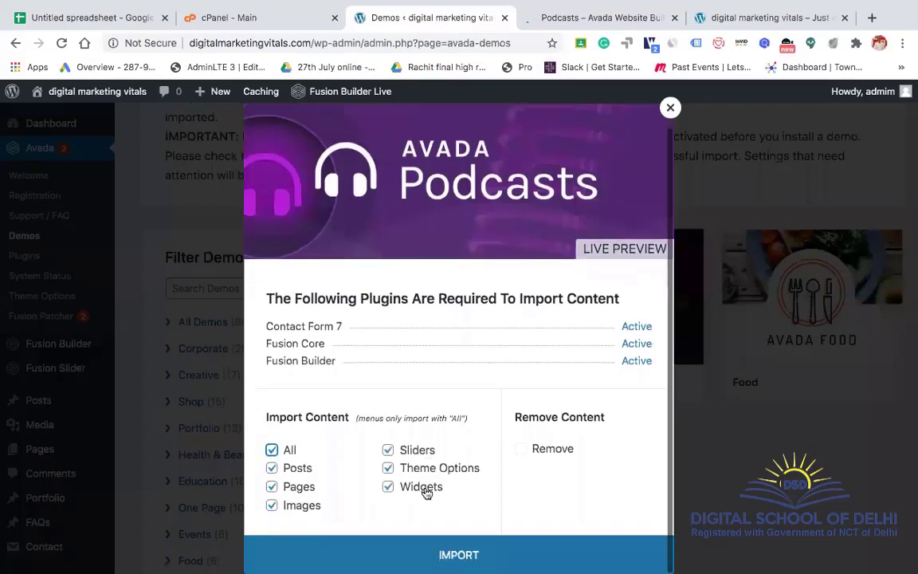
{"action": "left_click", "coordinate": [440, 555]}
{"action": "left_click", "coordinate": [566, 481]}
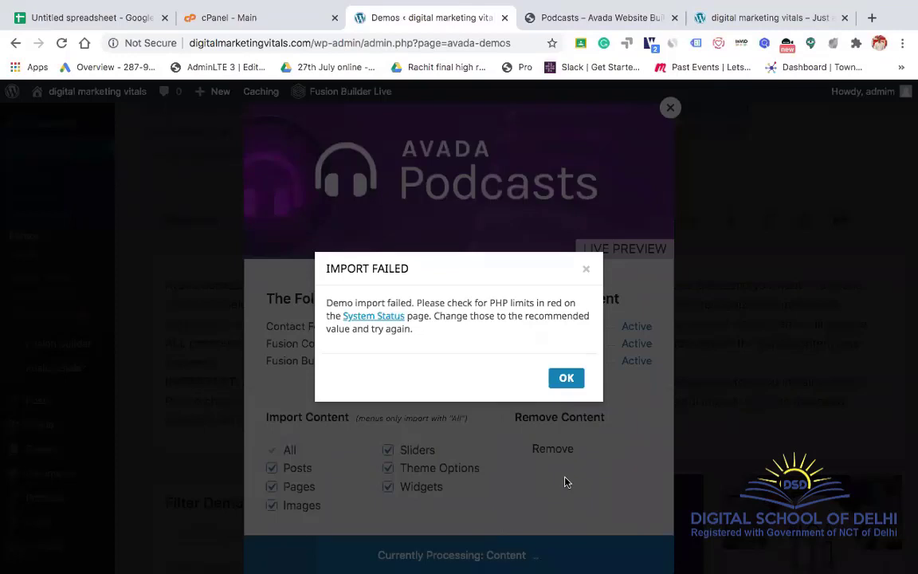
- Open Avada's System Status page from the import dialog and examine the PHP limits under Server Environment
{"action": "left_click", "coordinate": [376, 318]}
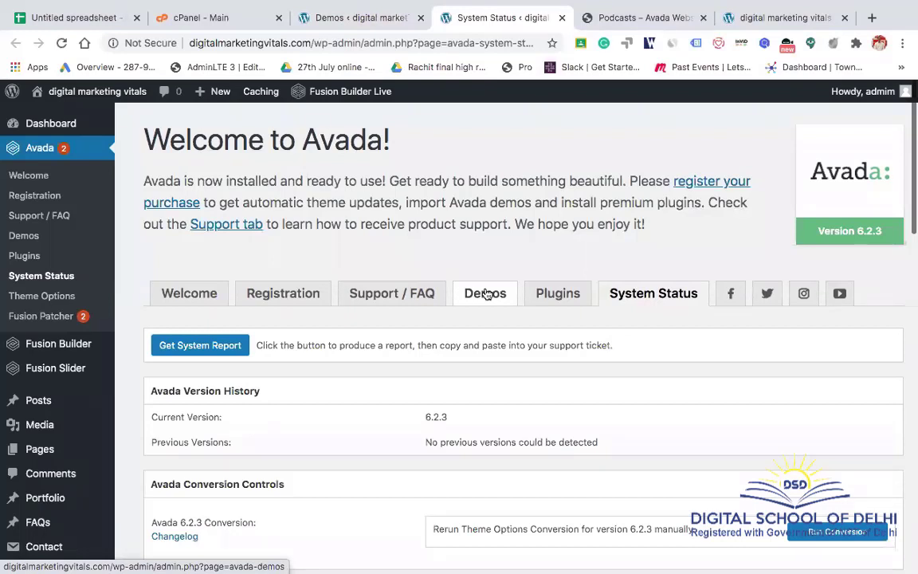
{"action": "scroll", "coordinate": [359, 420], "scroll_direction": "down", "scroll_amount": 5}
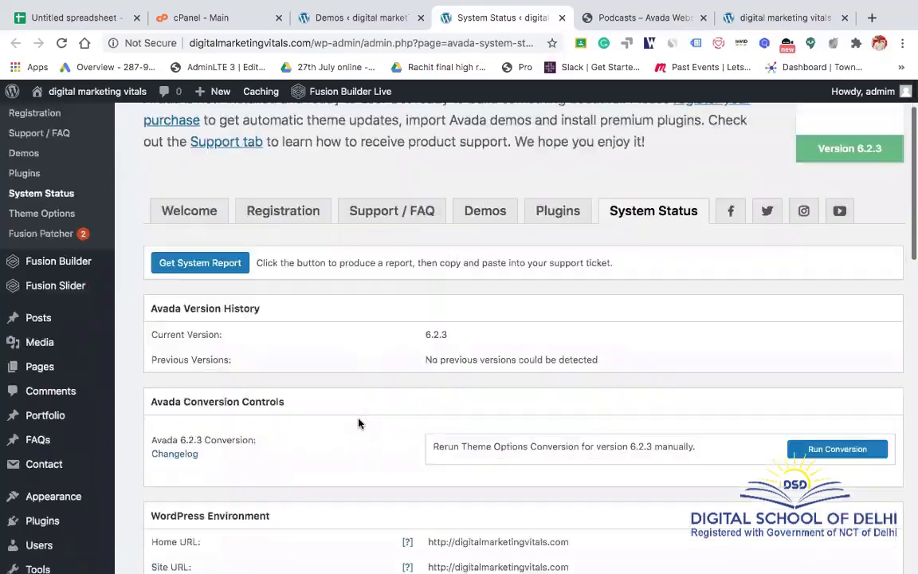
{"action": "scroll", "coordinate": [359, 423], "scroll_direction": "down", "scroll_amount": 5}
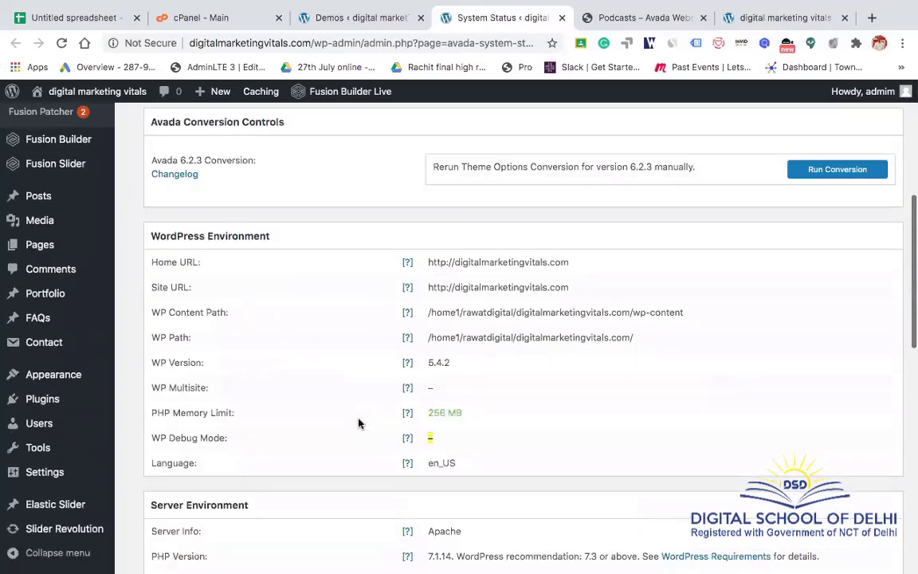
{"action": "scroll", "coordinate": [358, 422], "scroll_direction": "down", "scroll_amount": 5}
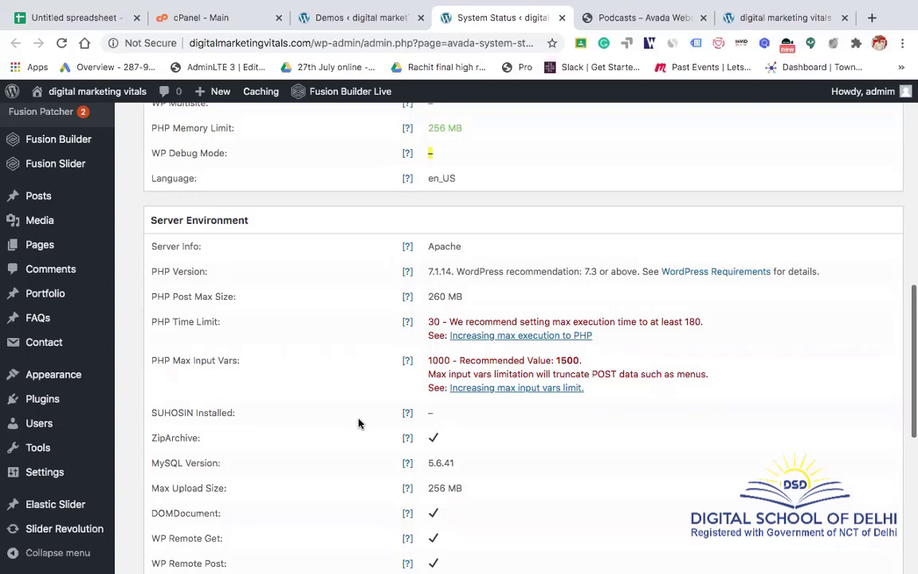
- Switch to the HostGator cPanel and open its File Manager
{"action": "left_click", "coordinate": [235, 13]}
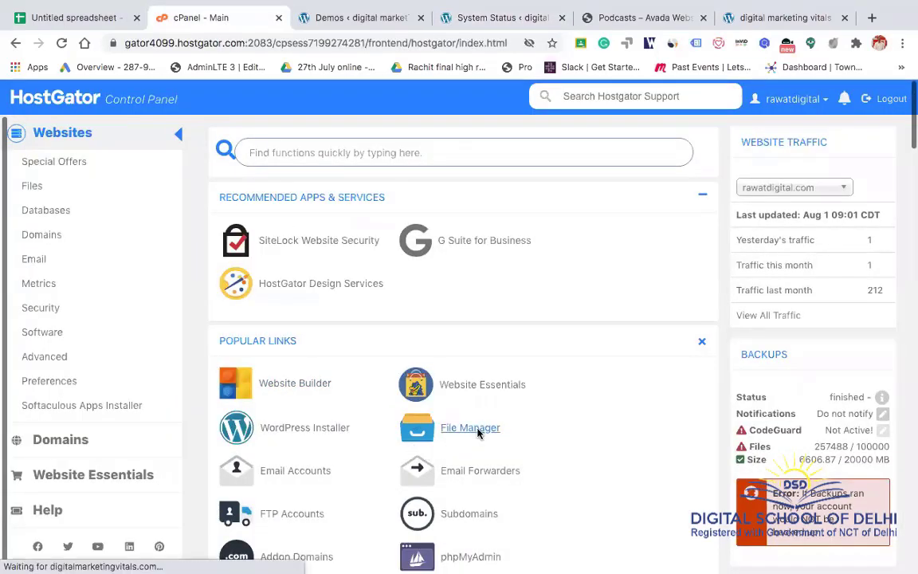
{"action": "key", "text": "ctrl+Tab"}
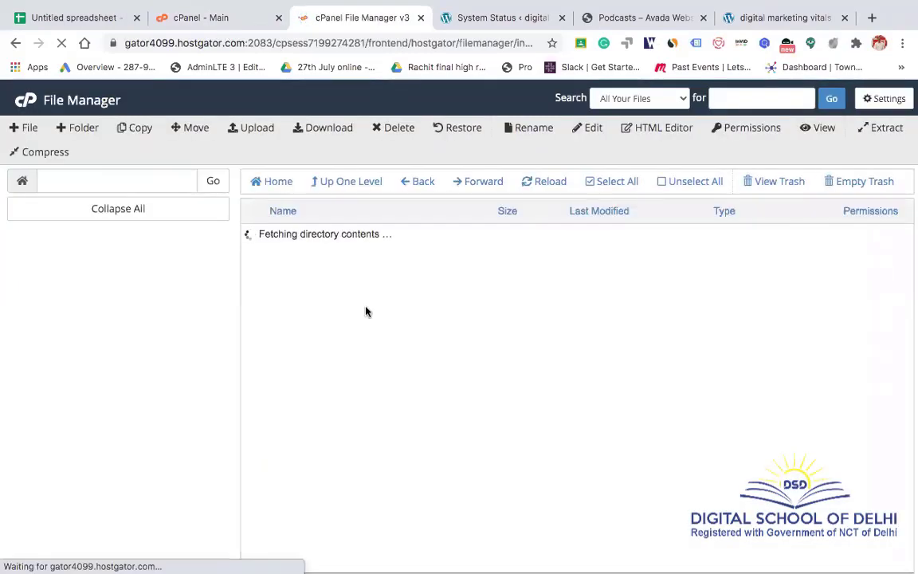
{"action": "scroll", "coordinate": [366, 311], "scroll_direction": "down", "scroll_amount": 1}
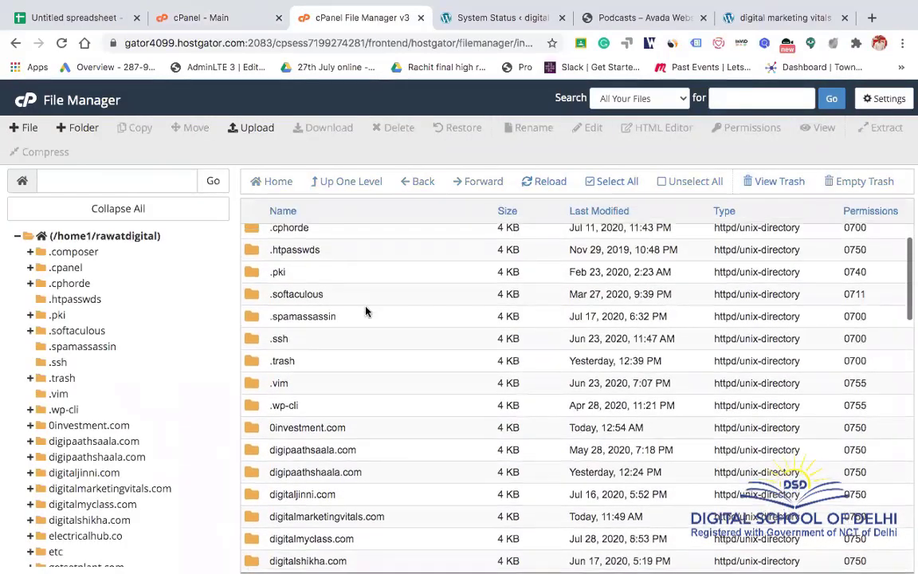
{"action": "scroll", "coordinate": [366, 311], "scroll_direction": "up", "scroll_amount": 1}
- Open the marswellfoods.com folder and look through its files for the PHP configuration file
{"action": "scroll", "coordinate": [224, 381], "scroll_direction": "down", "scroll_amount": 3}
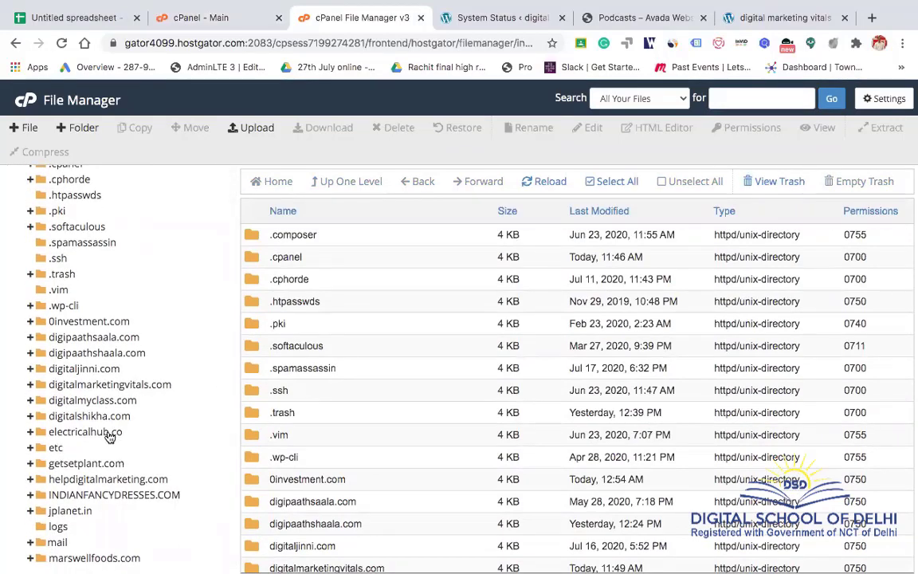
{"action": "scroll", "coordinate": [110, 437], "scroll_direction": "down", "scroll_amount": 3}
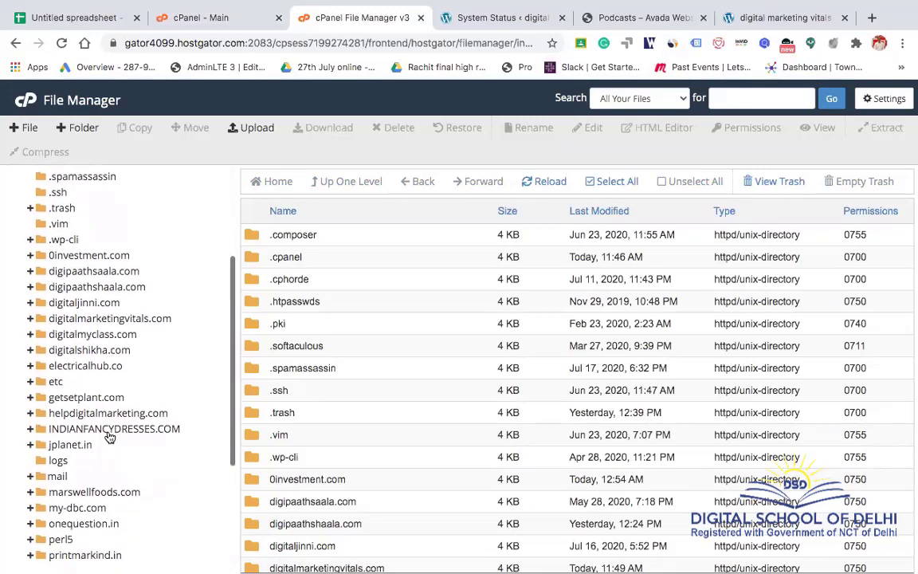
{"action": "scroll", "coordinate": [110, 437], "scroll_direction": "down", "scroll_amount": 2}
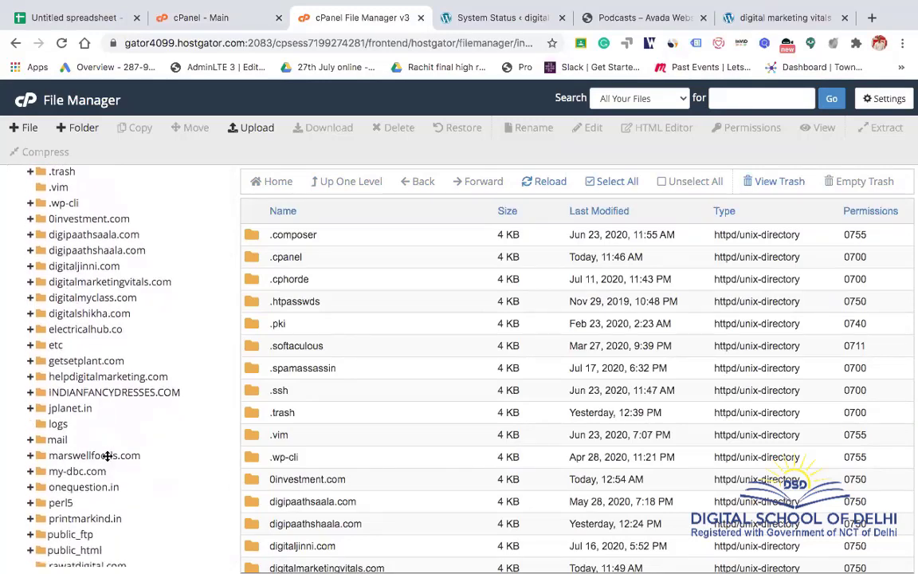
{"action": "left_click", "coordinate": [108, 455]}
{"action": "scroll", "coordinate": [367, 375], "scroll_direction": "down", "scroll_amount": 3}
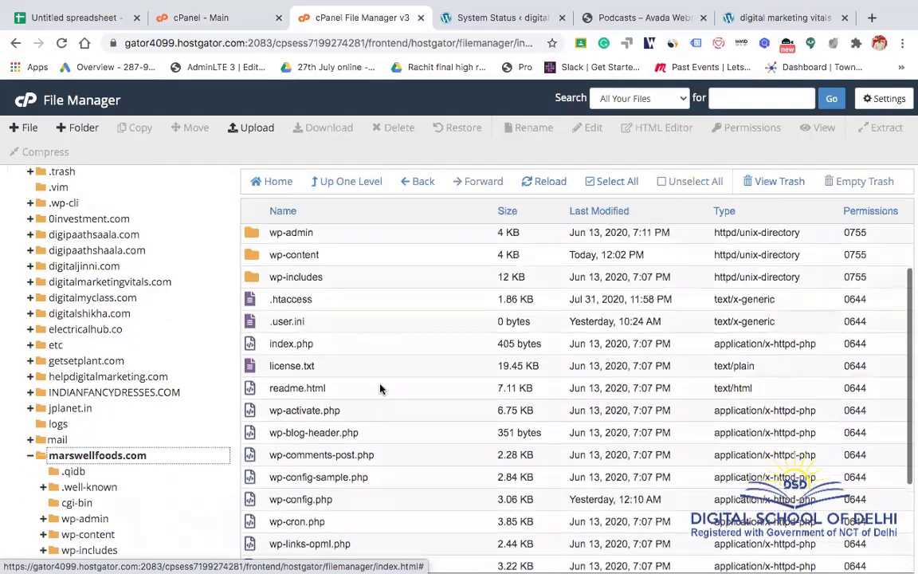
{"action": "scroll", "coordinate": [379, 388], "scroll_direction": "down", "scroll_amount": 6}
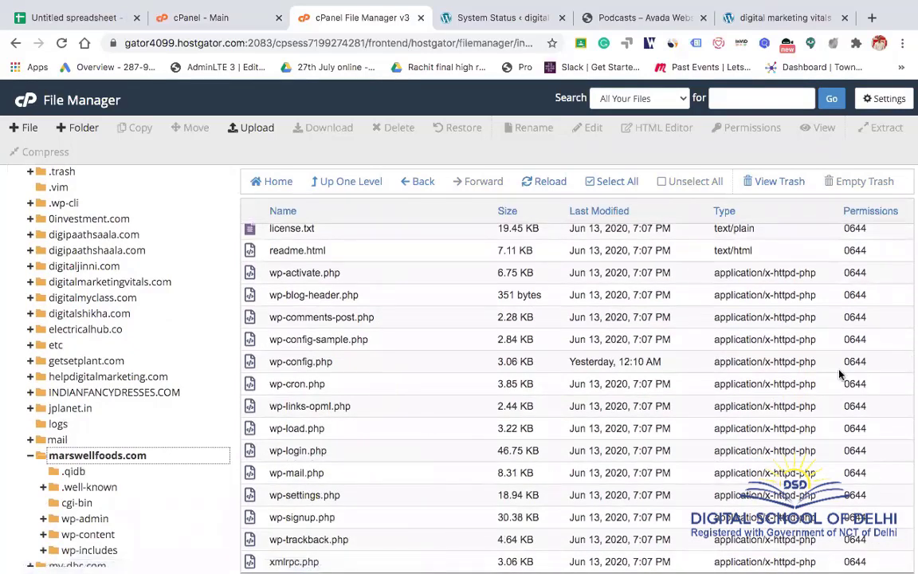
{"action": "scroll", "coordinate": [323, 443], "scroll_direction": "up", "scroll_amount": 2}
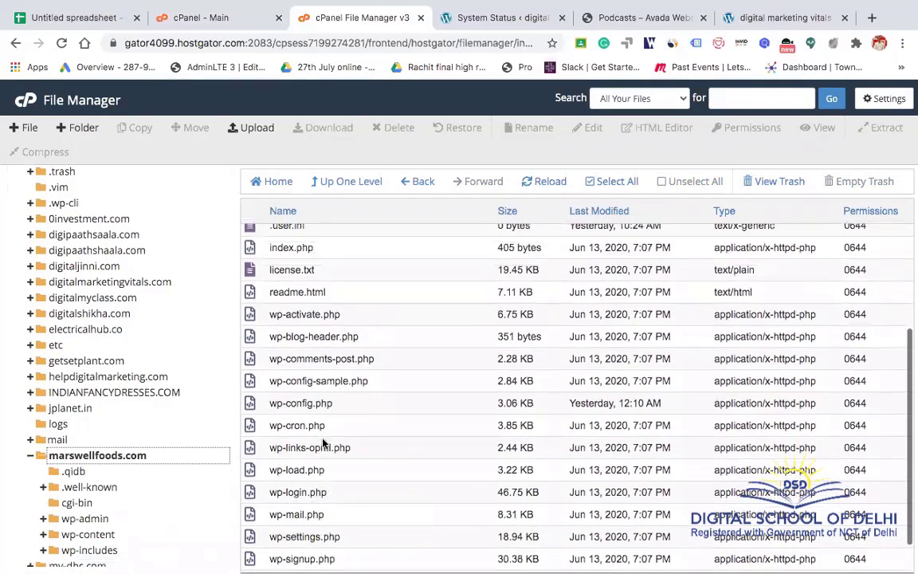
{"action": "scroll", "coordinate": [322, 443], "scroll_direction": "up", "scroll_amount": 3}
{"action": "scroll", "coordinate": [323, 443], "scroll_direction": "up", "scroll_amount": 1}
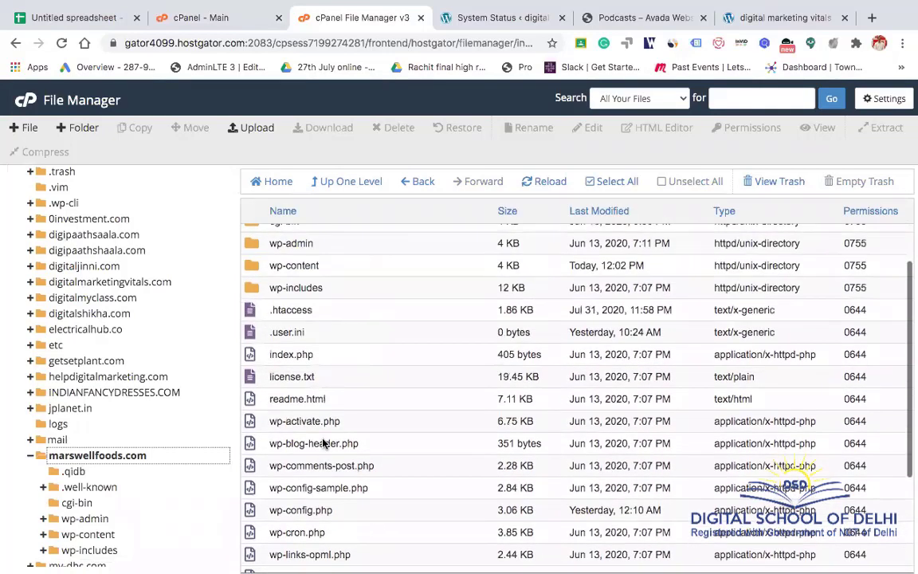
- Open the .user.ini file of marswellfoods.com in the editor to inspect its contents, and close the editor
{"action": "left_click", "coordinate": [293, 331]}
{"action": "right_click", "coordinate": [293, 330]}
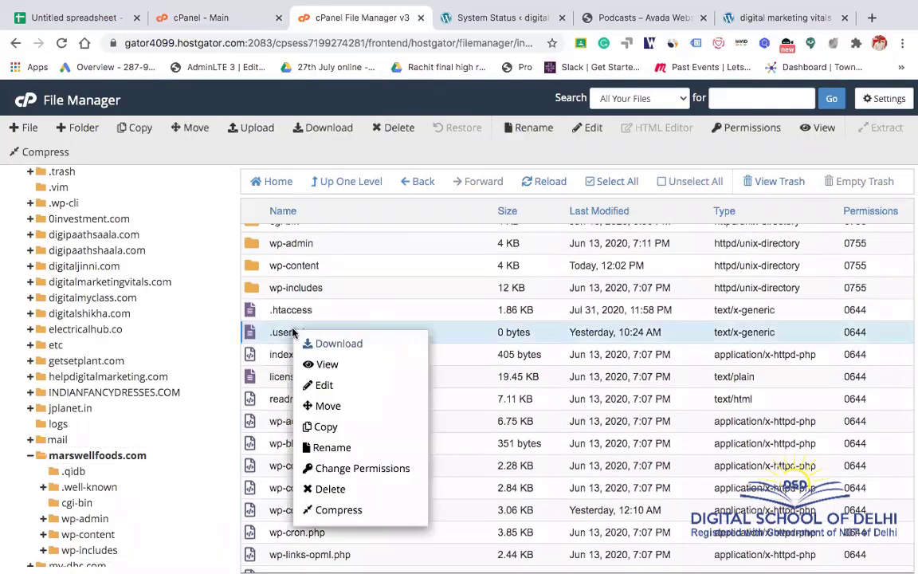
{"action": "left_click", "coordinate": [312, 384]}
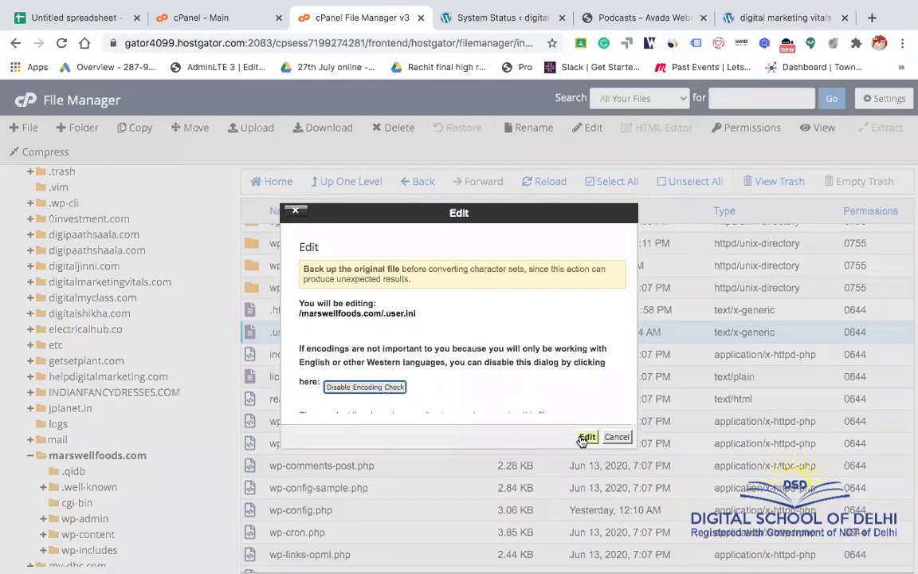
{"action": "left_click", "coordinate": [587, 438]}
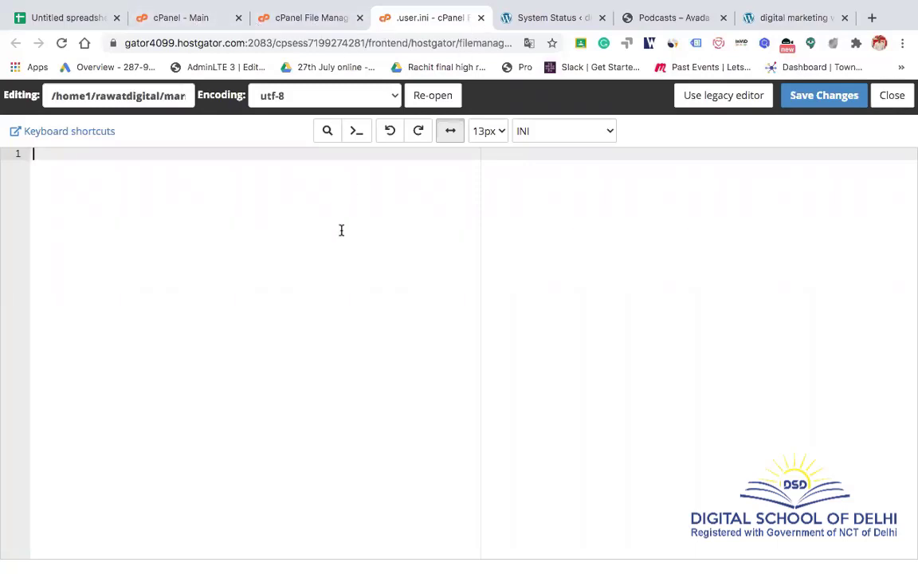
{"action": "left_click", "coordinate": [480, 18]}
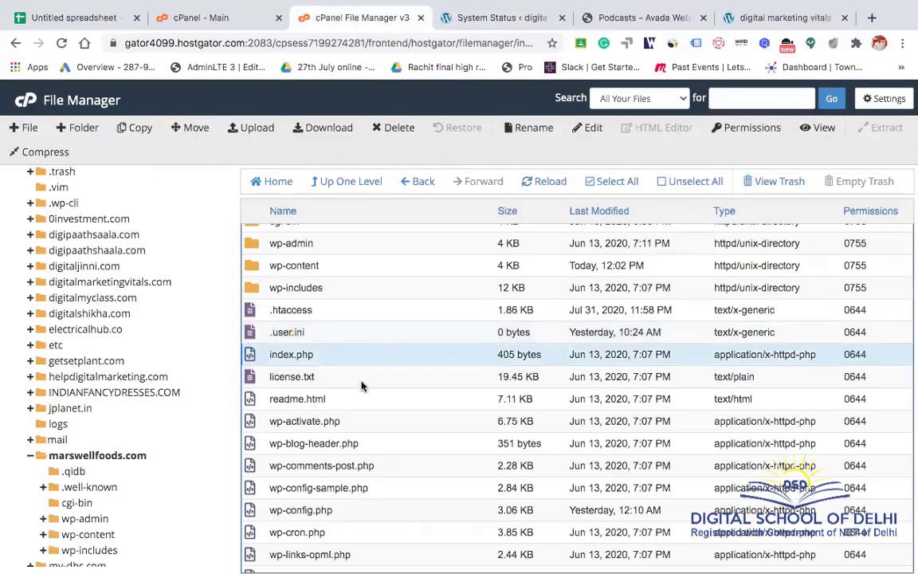
- Try to search all files for user.ini, and reload the File Manager to abandon the search
{"action": "left_click", "coordinate": [744, 94]}
{"action": "type", "text": "u"}
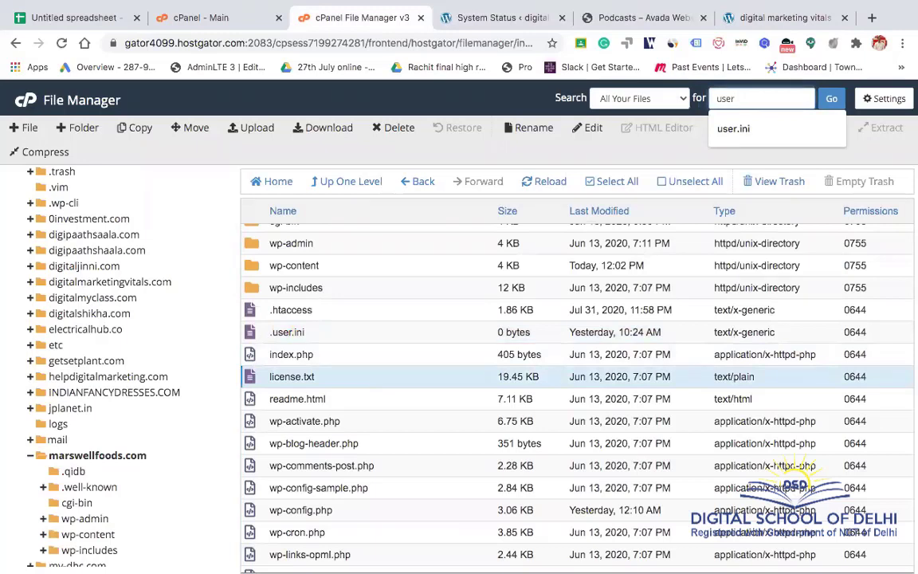
{"action": "type", "text": "ser"}
{"action": "key", "text": "Down"}
{"action": "key", "text": "Return"}
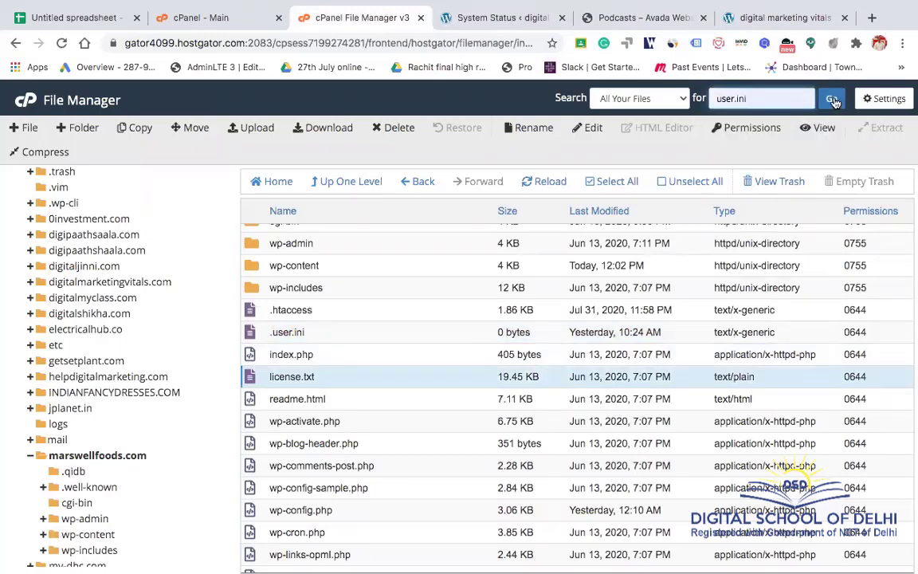
{"action": "key", "text": "Return"}
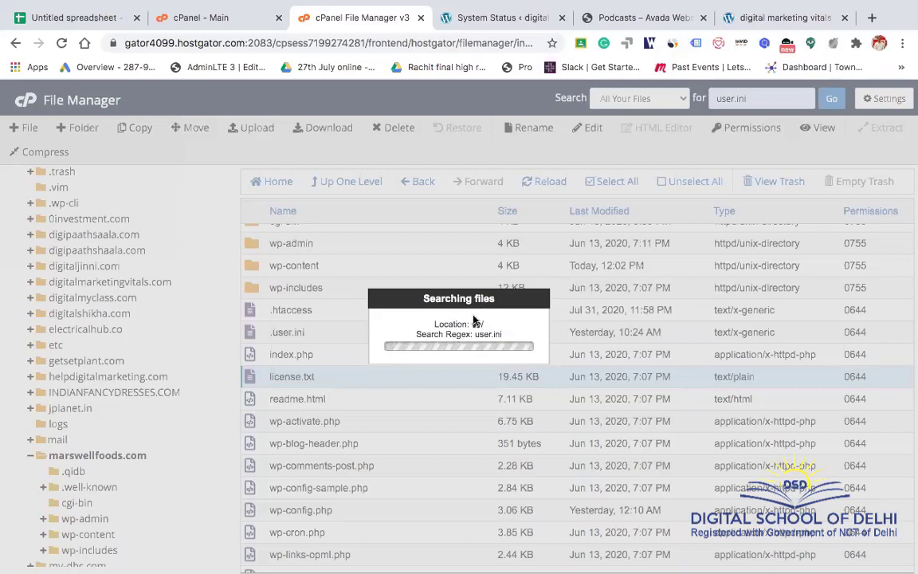
{"action": "left_click", "coordinate": [61, 43]}
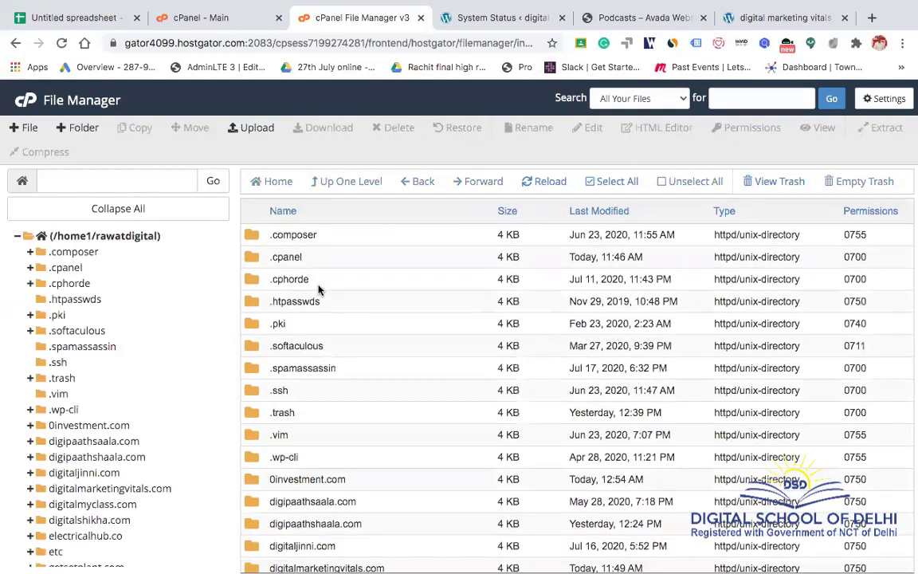
- Open the marswellfoods.com folder from the home directory listing
{"action": "scroll", "coordinate": [318, 288], "scroll_direction": "down", "scroll_amount": 5}
{"action": "scroll", "coordinate": [318, 289], "scroll_direction": "up", "scroll_amount": 2}
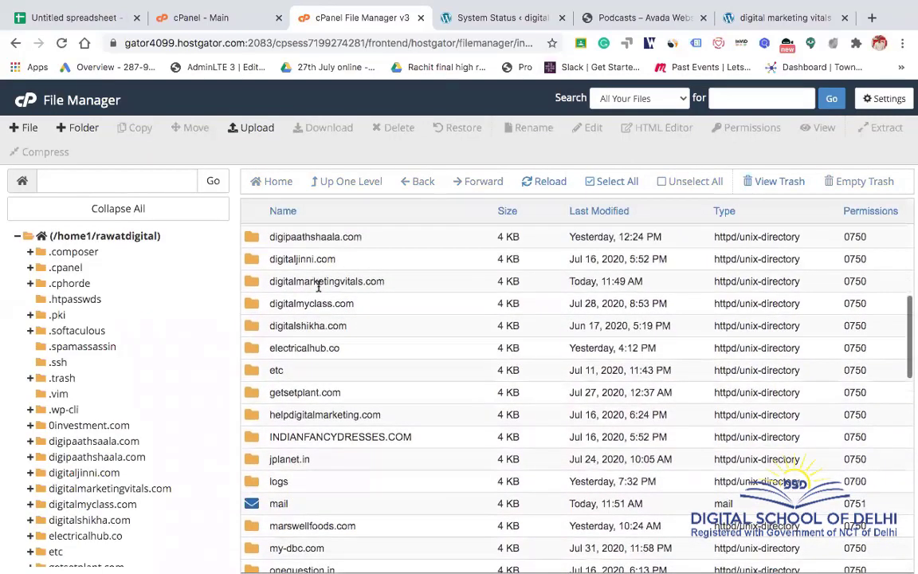
{"action": "scroll", "coordinate": [354, 285], "scroll_direction": "up", "scroll_amount": 1}
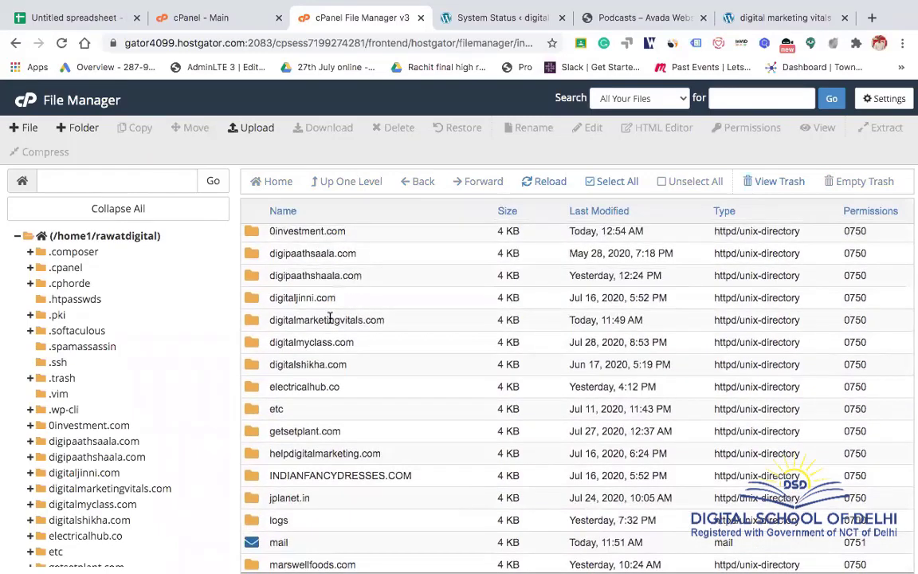
{"action": "scroll", "coordinate": [330, 319], "scroll_direction": "down", "scroll_amount": 3}
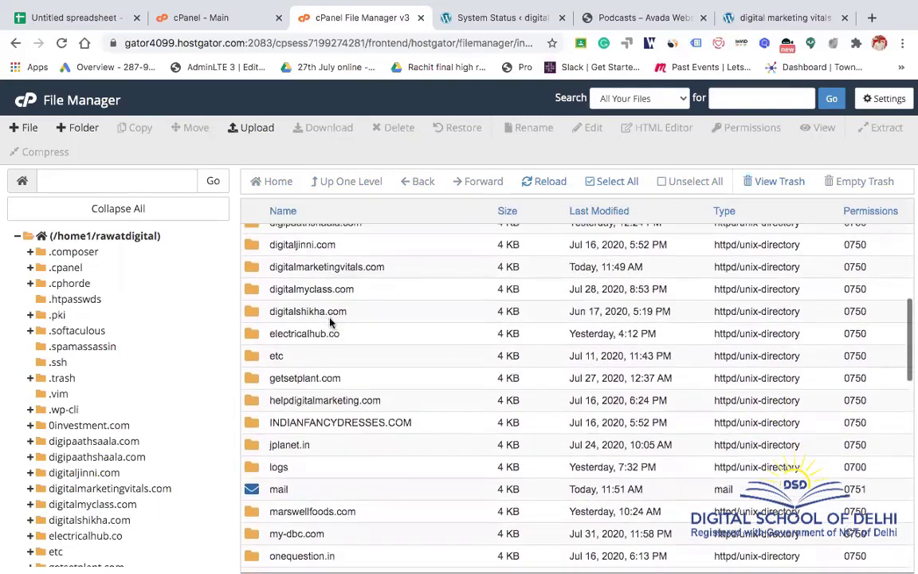
{"action": "scroll", "coordinate": [328, 319], "scroll_direction": "down", "scroll_amount": 1}
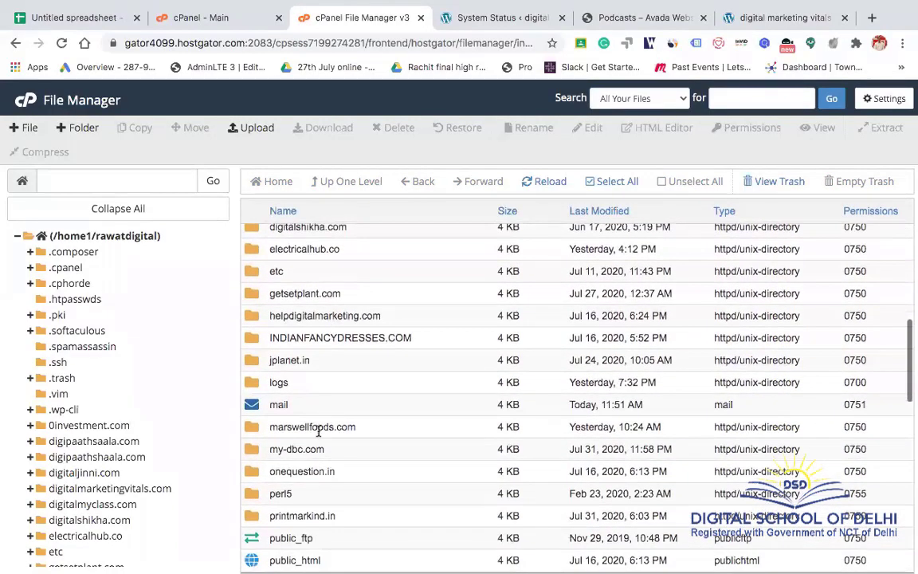
{"action": "left_click", "coordinate": [319, 429]}
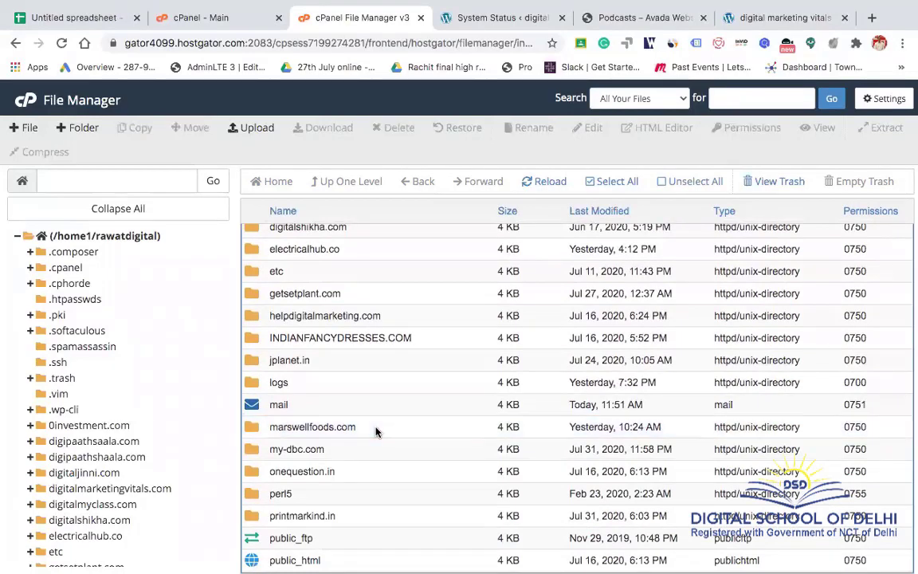
{"action": "double_click", "coordinate": [376, 430]}
- Download the .user.ini file from the marswellfoods.com folder
{"action": "scroll", "coordinate": [376, 431], "scroll_direction": "down", "scroll_amount": 1}
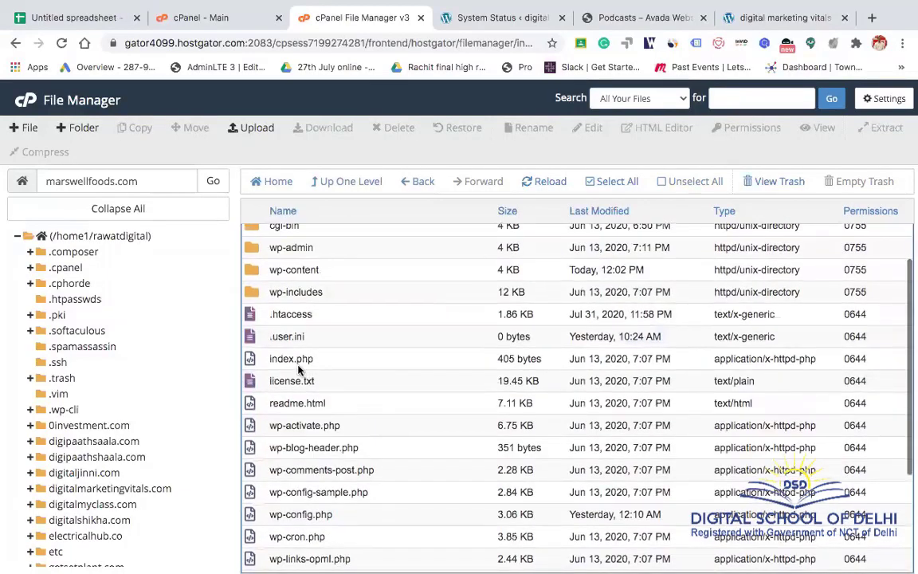
{"action": "right_click", "coordinate": [289, 339]}
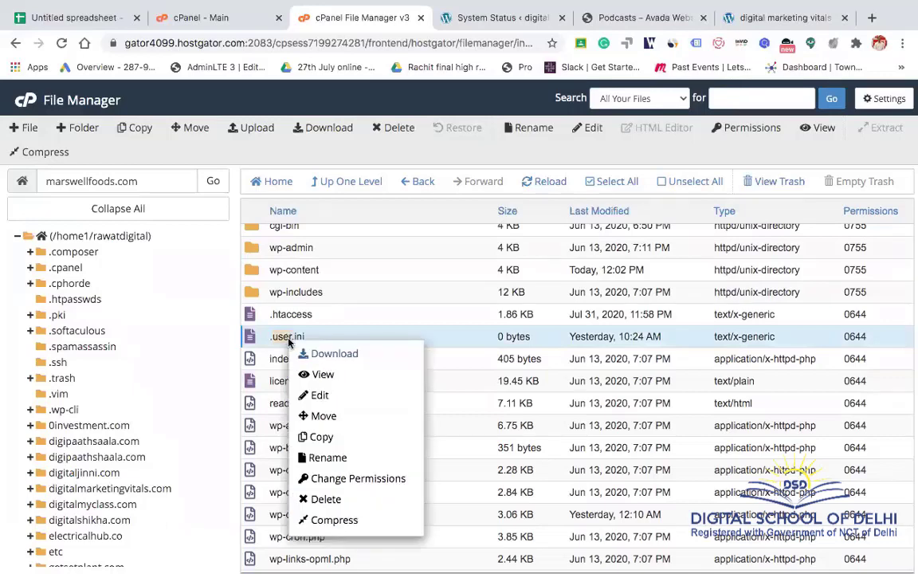
{"action": "left_click", "coordinate": [360, 356]}
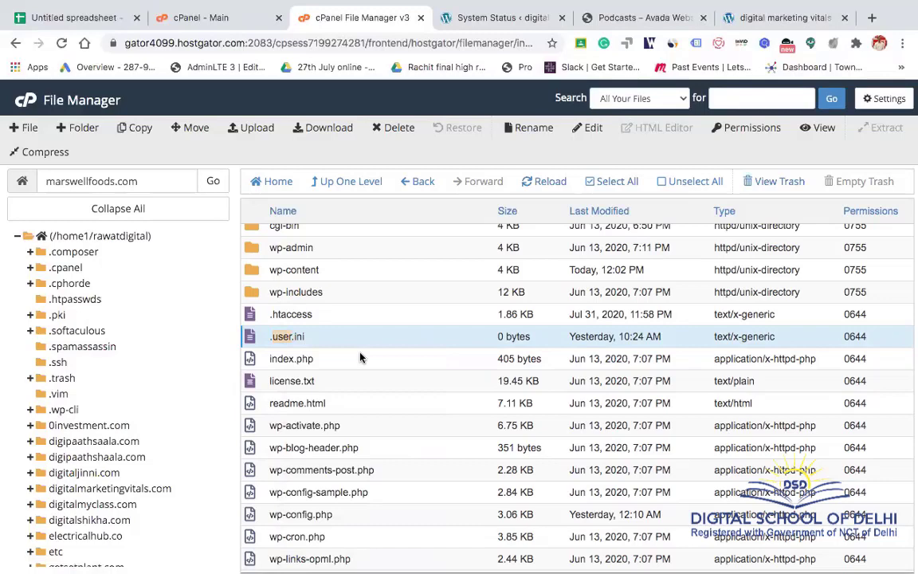
- Open the downloaded user.ini file and bring up the choice of an application for it
{"action": "left_click", "coordinate": [146, 559]}
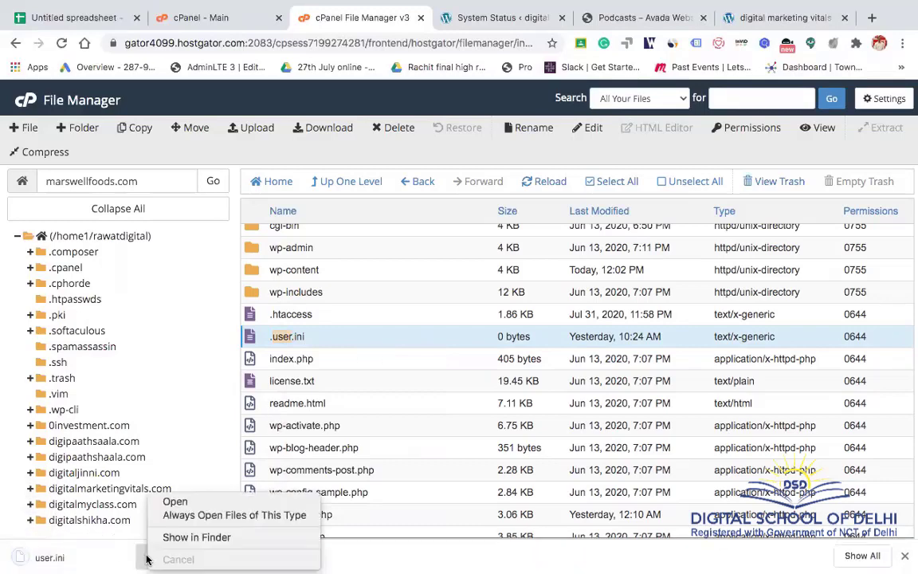
{"action": "left_click", "coordinate": [190, 506]}
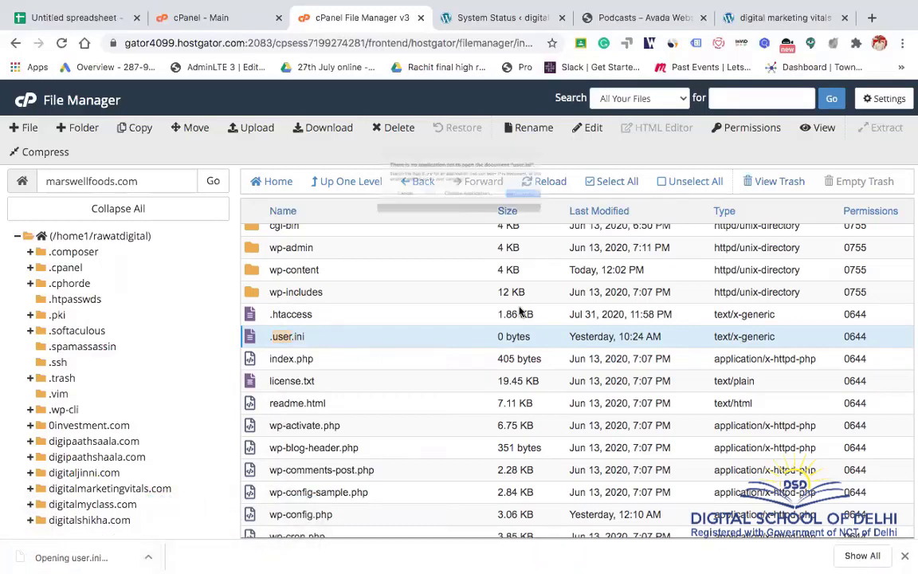
{"action": "left_click", "coordinate": [487, 212]}
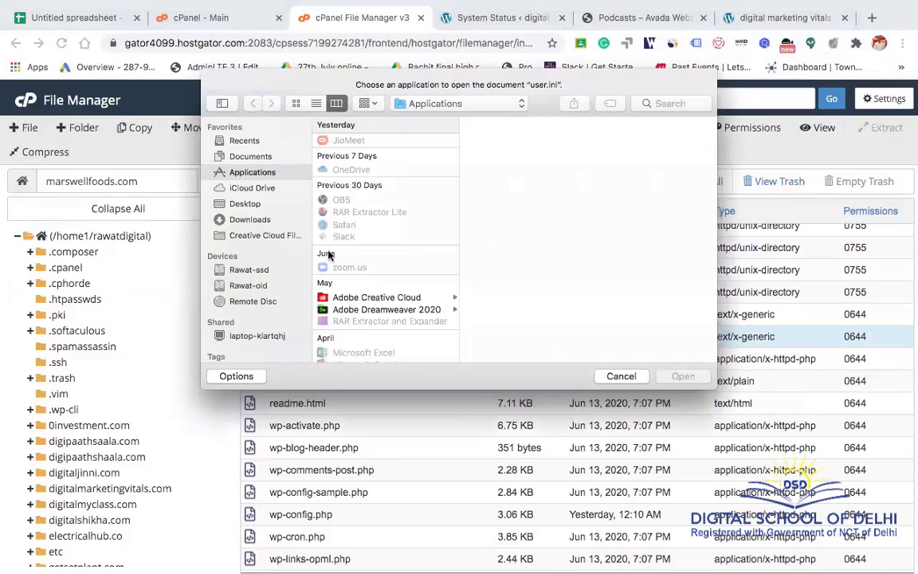
{"action": "left_click", "coordinate": [324, 310]}
{"action": "key", "text": "Right"}
{"action": "key", "text": "Down"}
{"action": "key", "text": "Down"}
{"action": "key", "text": "Down"}
{"action": "key", "text": "Down"}
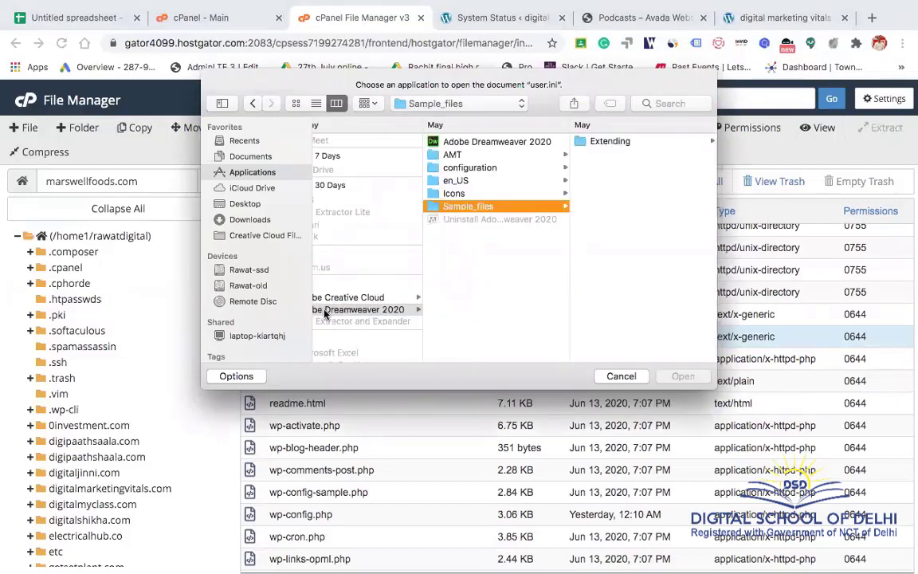
{"action": "scroll", "coordinate": [398, 291], "scroll_direction": "left", "scroll_amount": 3}
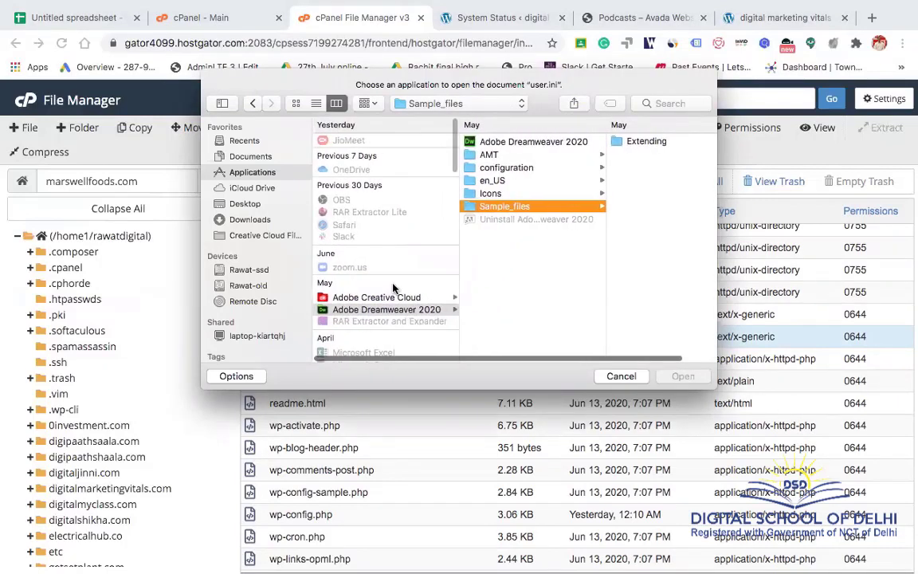
{"action": "key", "text": "Left"}
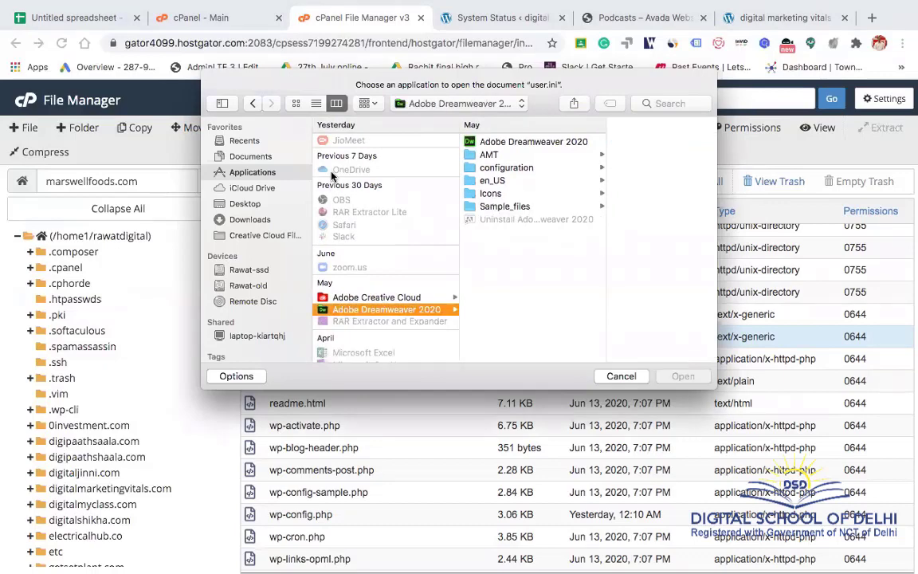
- Choose TextEdit as the application for user.ini and switch to its window to view the file's contents
{"action": "scroll", "coordinate": [351, 359], "scroll_direction": "down", "scroll_amount": 1}
{"action": "scroll", "coordinate": [351, 361], "scroll_direction": "down", "scroll_amount": 5}
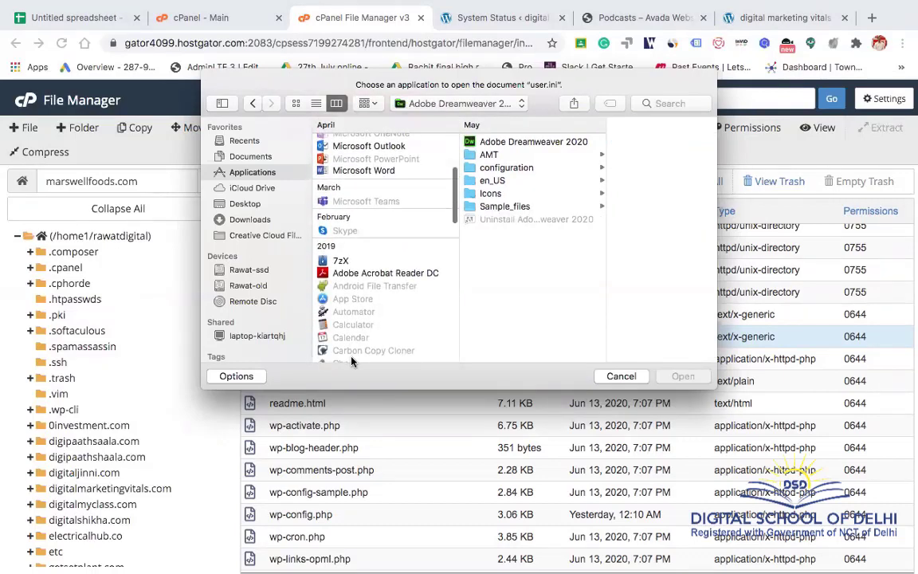
{"action": "scroll", "coordinate": [351, 361], "scroll_direction": "down", "scroll_amount": 2}
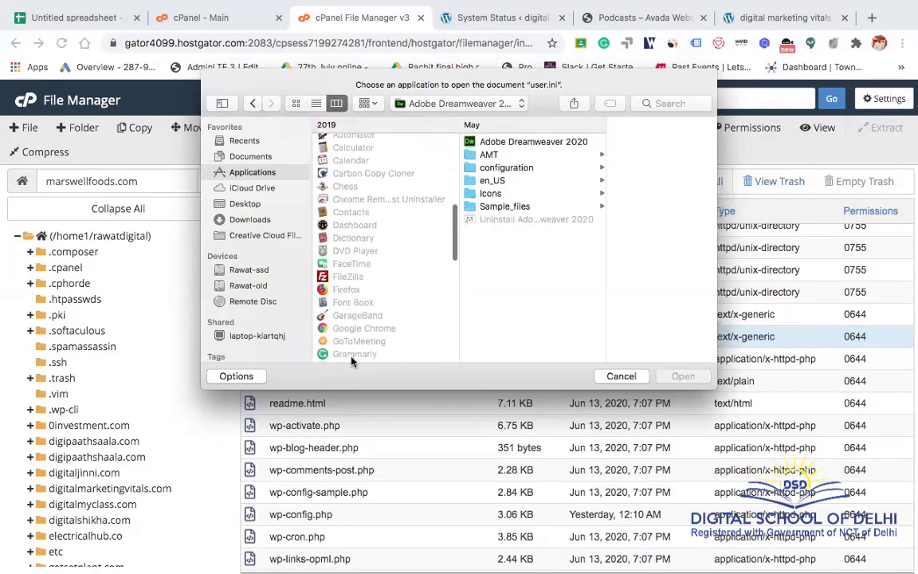
{"action": "scroll", "coordinate": [351, 361], "scroll_direction": "down", "scroll_amount": 8}
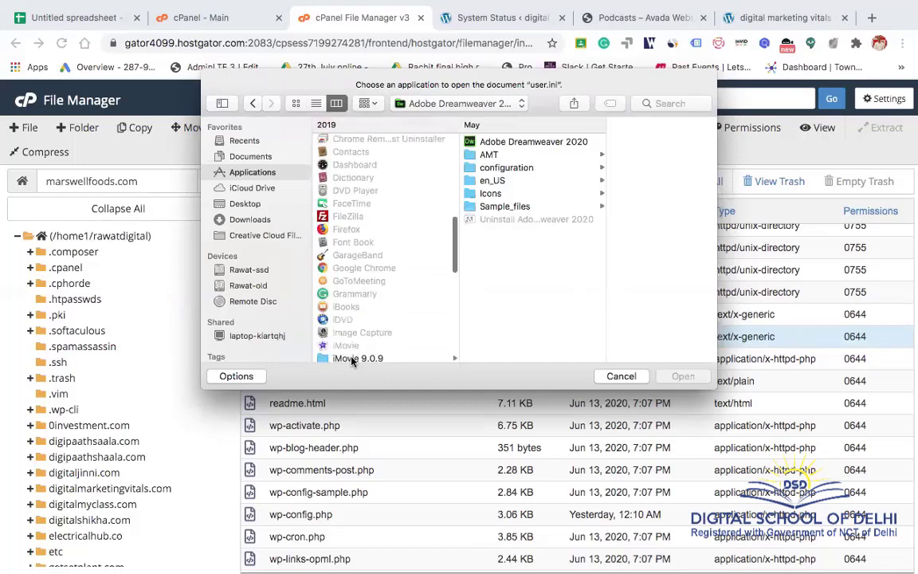
{"action": "scroll", "coordinate": [352, 359], "scroll_direction": "down", "scroll_amount": 10}
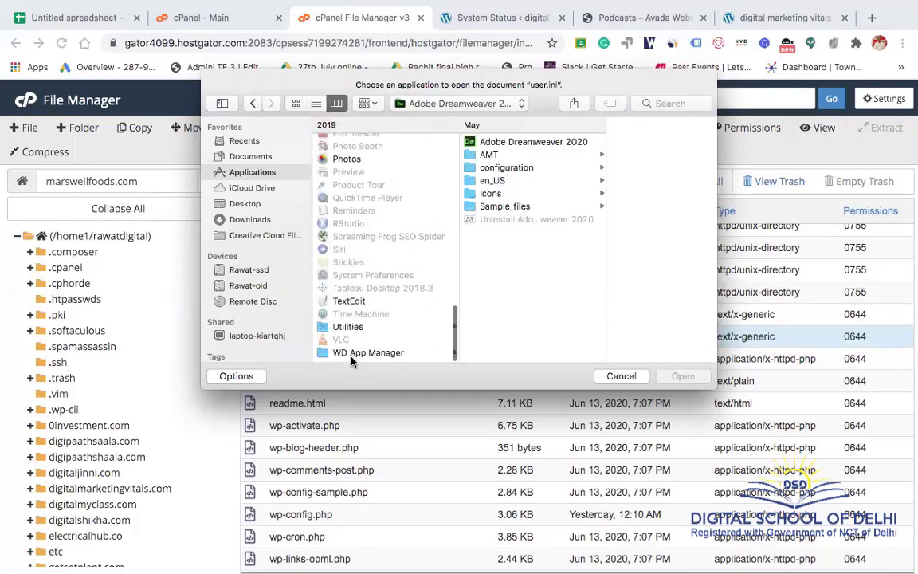
{"action": "left_click", "coordinate": [349, 305]}
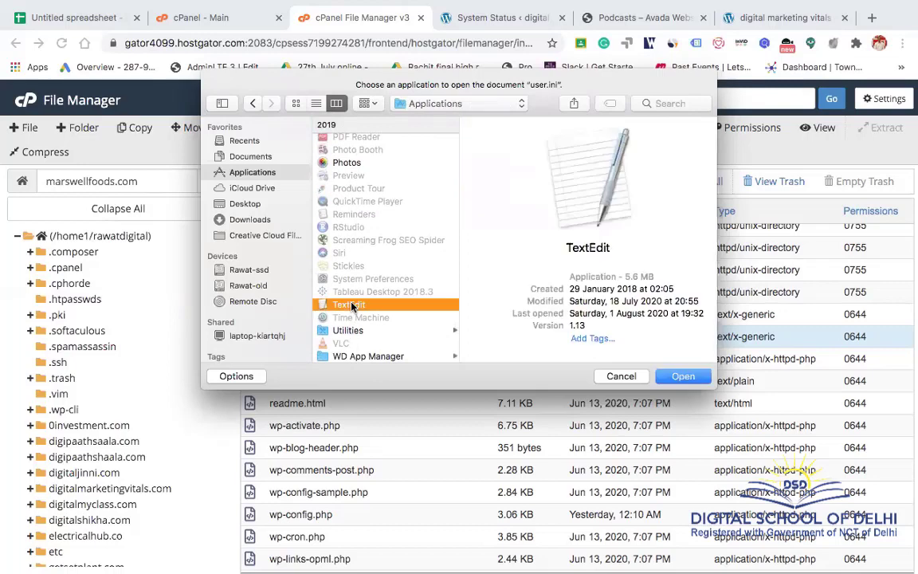
{"action": "key", "text": "Return"}
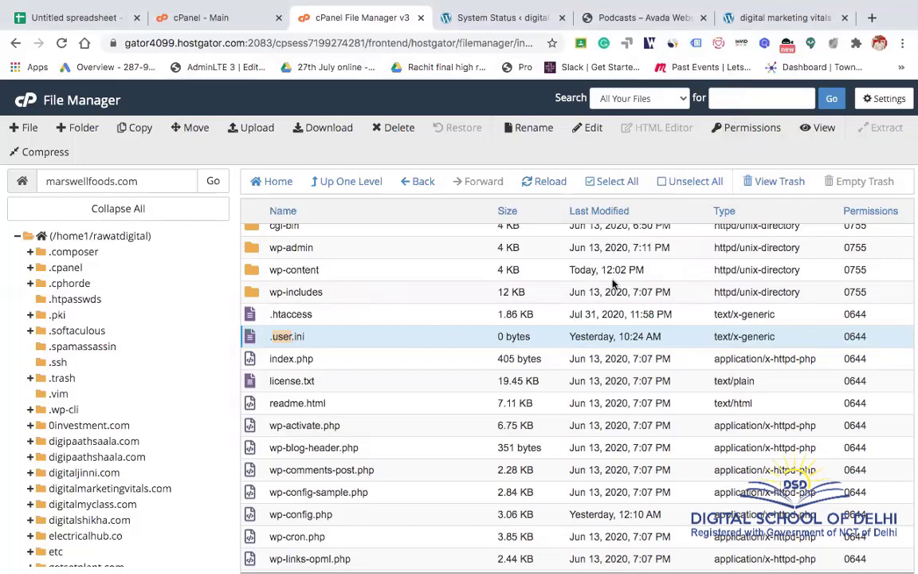
{"action": "key", "text": "super+Tab"}
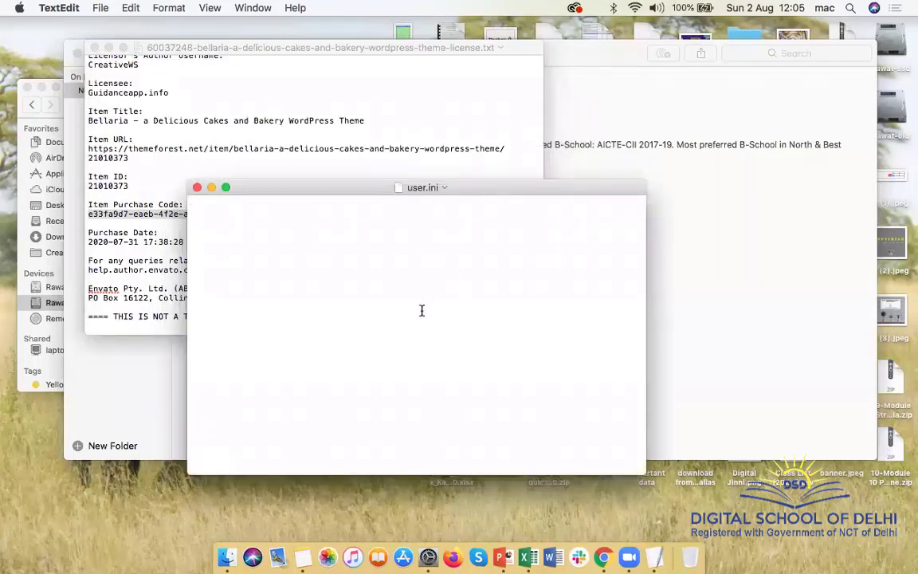
- Switch to Notes, look through the two most recent notes, and return to the File Manager in Chrome
{"action": "key", "text": "super+Tab"}
{"action": "key", "text": "super+Tab"}
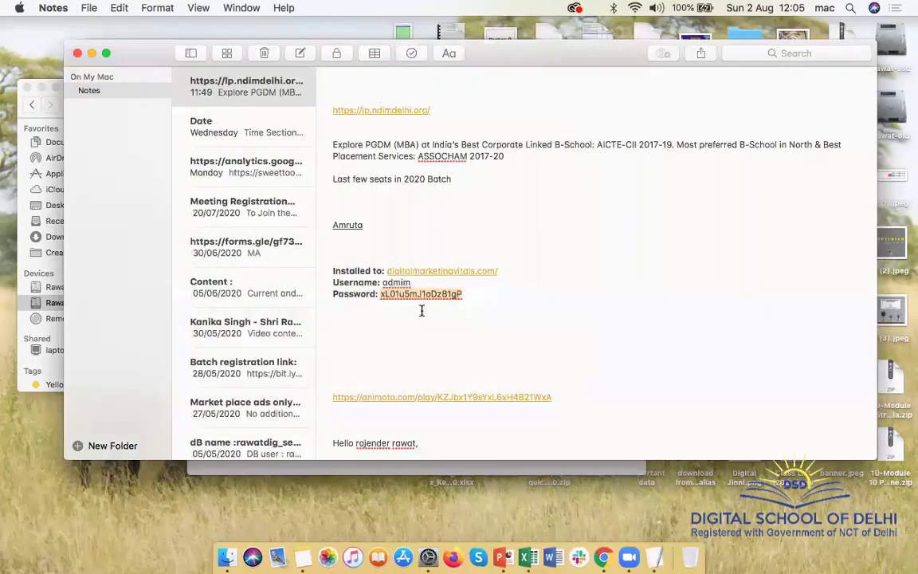
{"action": "left_click", "coordinate": [450, 344]}
{"action": "scroll", "coordinate": [450, 343], "scroll_direction": "up", "scroll_amount": 1}
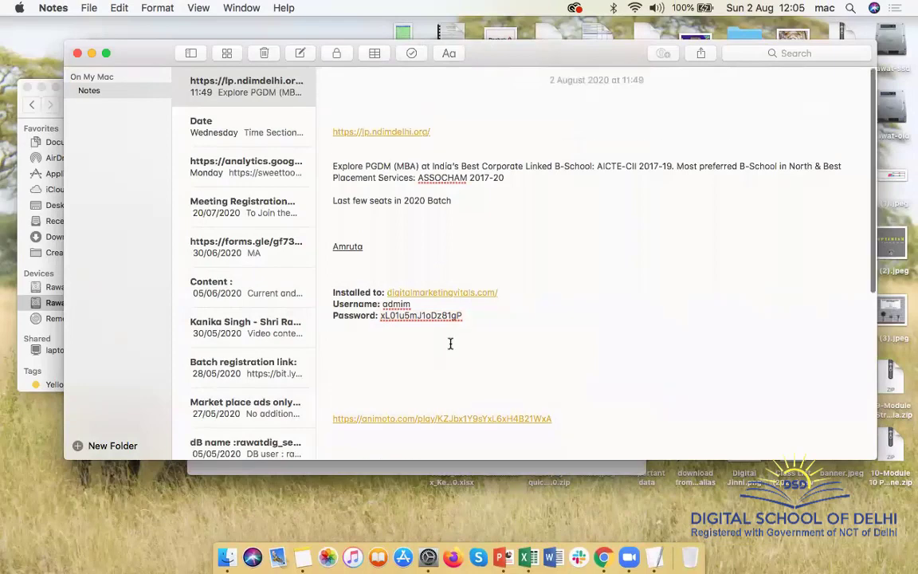
{"action": "left_click", "coordinate": [214, 137]}
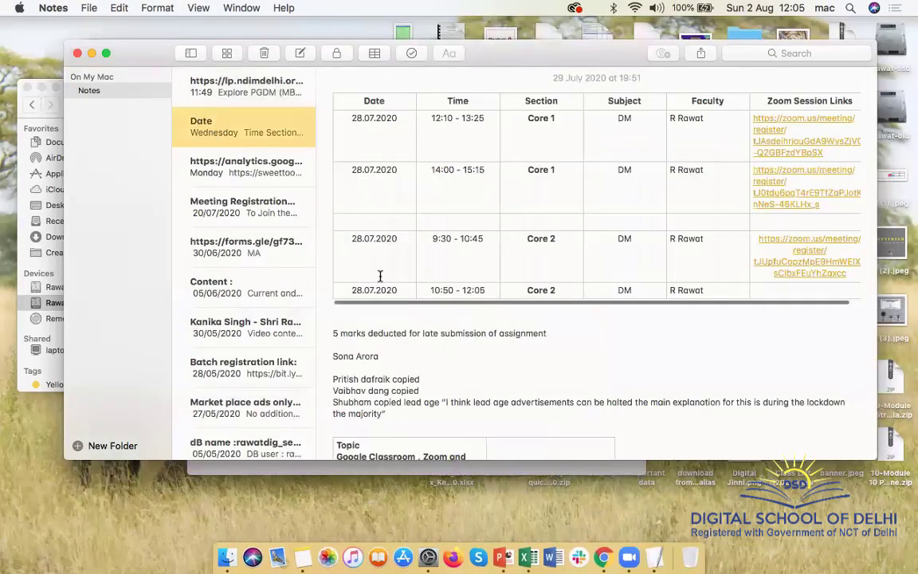
{"action": "scroll", "coordinate": [380, 272], "scroll_direction": "down", "scroll_amount": 5}
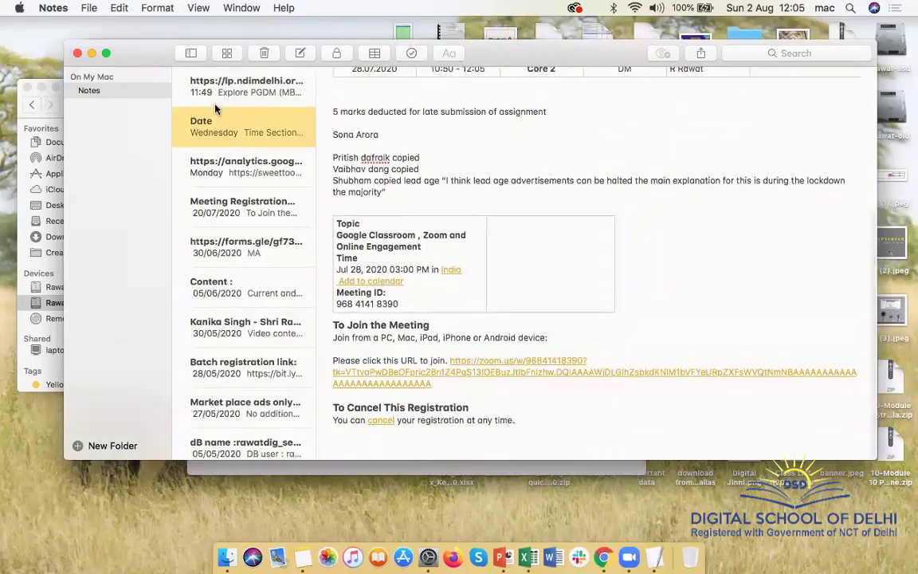
{"action": "left_click", "coordinate": [193, 92]}
{"action": "key", "text": "super+Tab"}
{"action": "key", "text": "super+Tab"}
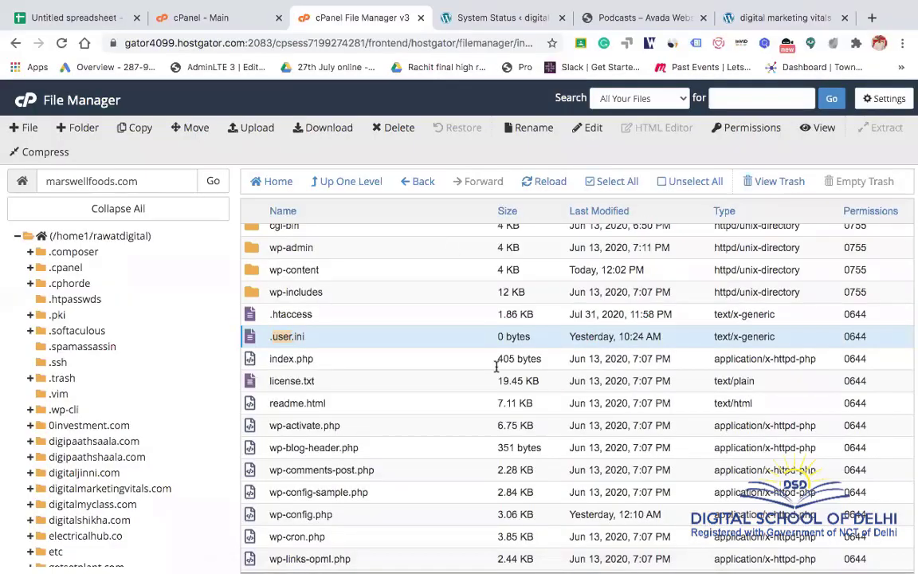
{"action": "left_click", "coordinate": [331, 405]}
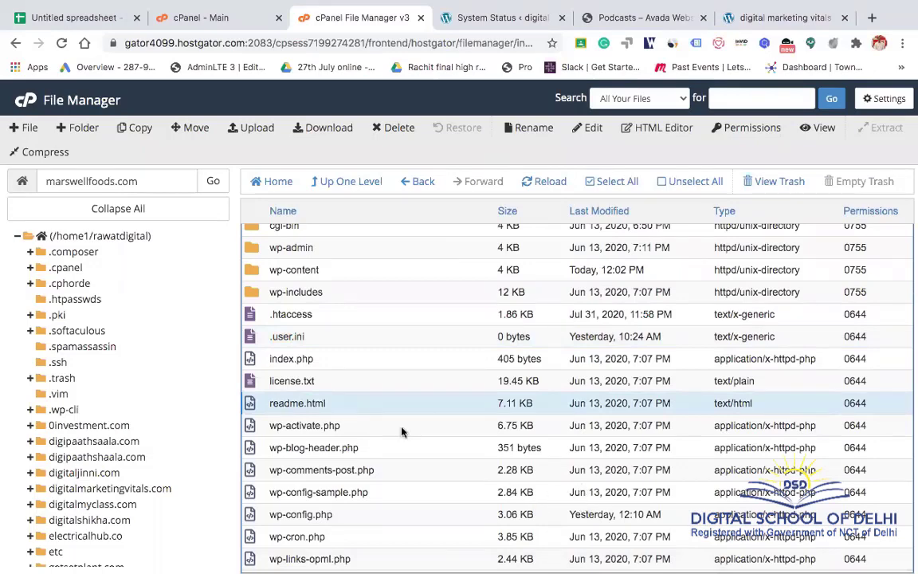
{"action": "scroll", "coordinate": [366, 430], "scroll_direction": "up", "scroll_amount": 2}
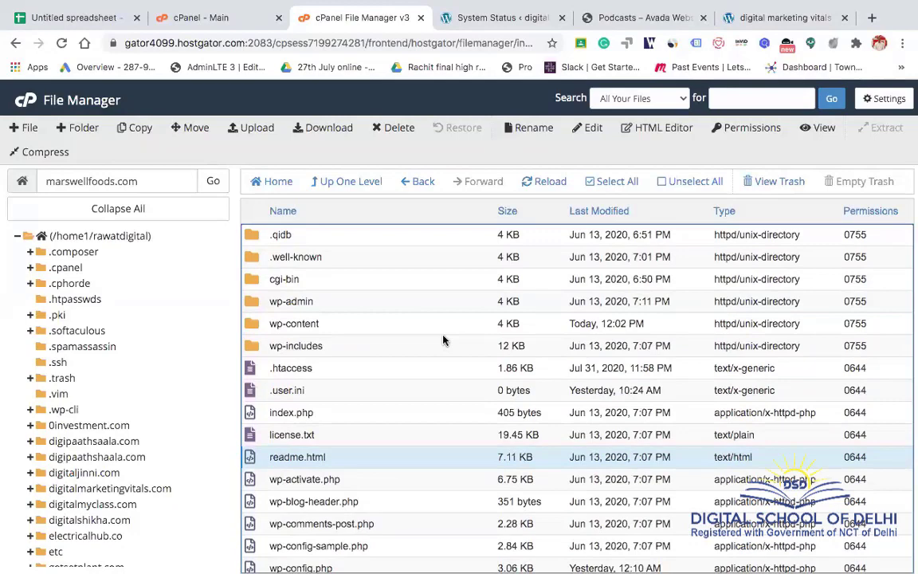
{"action": "left_click", "coordinate": [396, 398]}
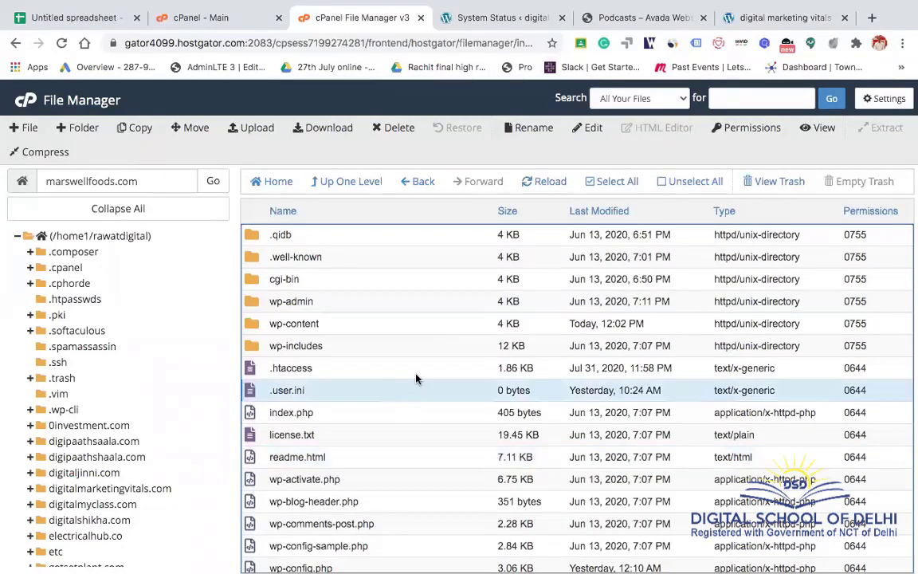
{"action": "left_click", "coordinate": [416, 373]}
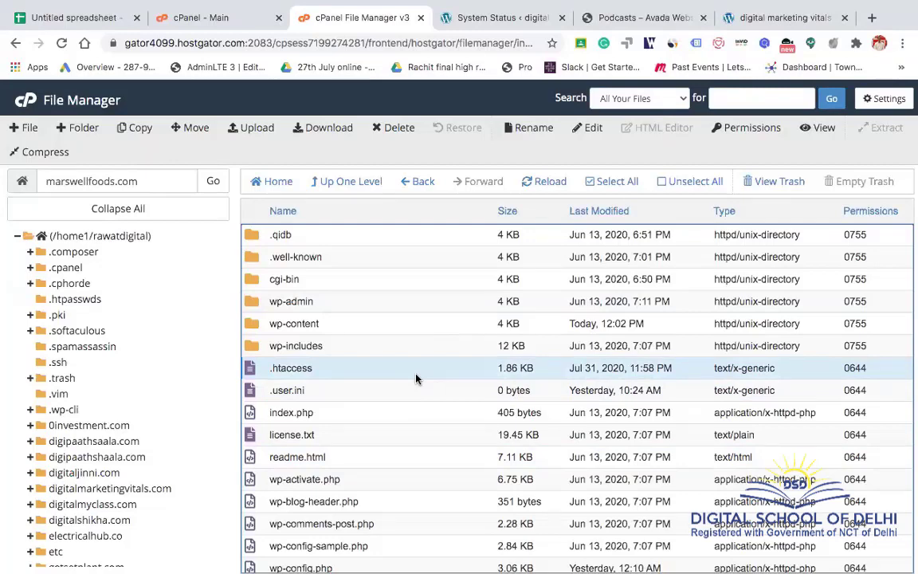
- Check the PHP limits on the Avada System Status page, and look over the Podcasts demo page
{"action": "left_click", "coordinate": [511, 19]}
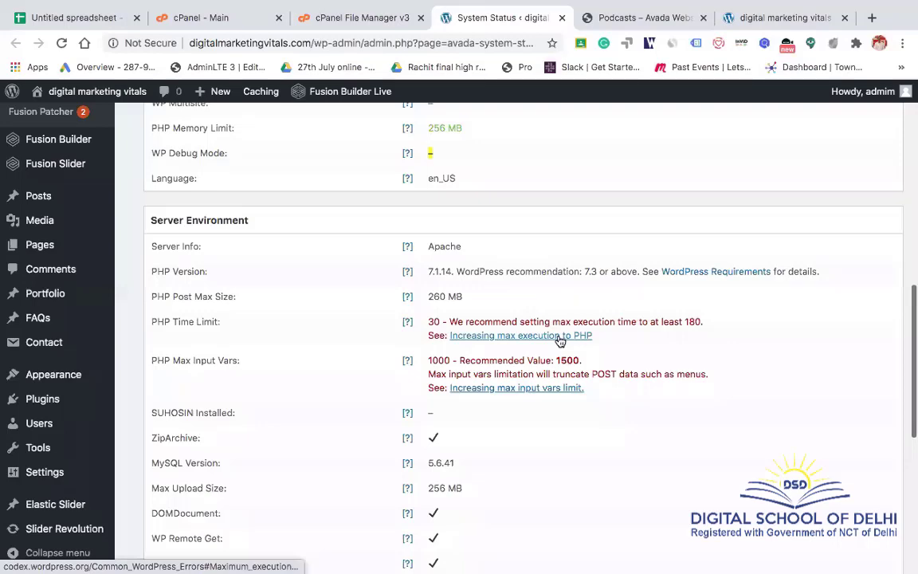
{"action": "left_click", "coordinate": [630, 16]}
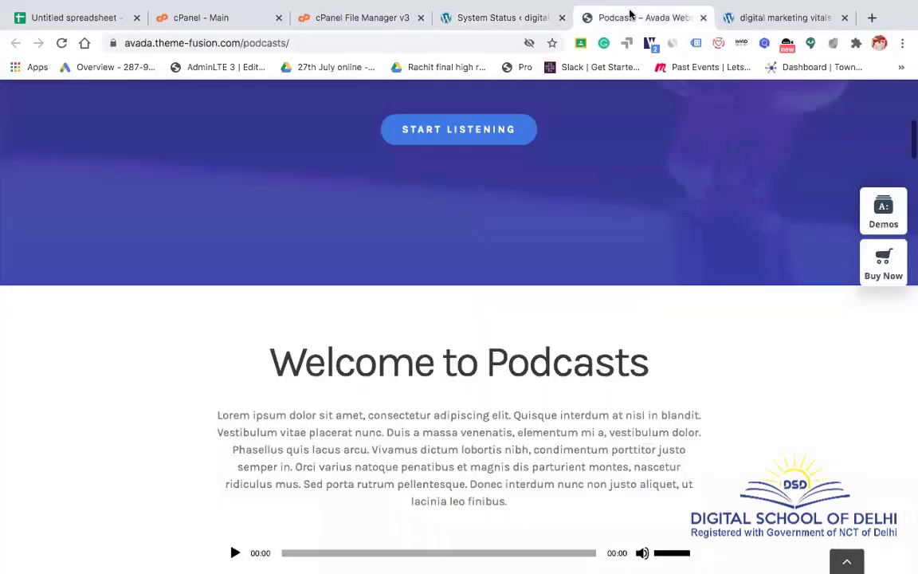
{"action": "scroll", "coordinate": [500, 310], "scroll_direction": "down", "scroll_amount": 3}
{"action": "scroll", "coordinate": [510, 287], "scroll_direction": "up", "scroll_amount": 7}
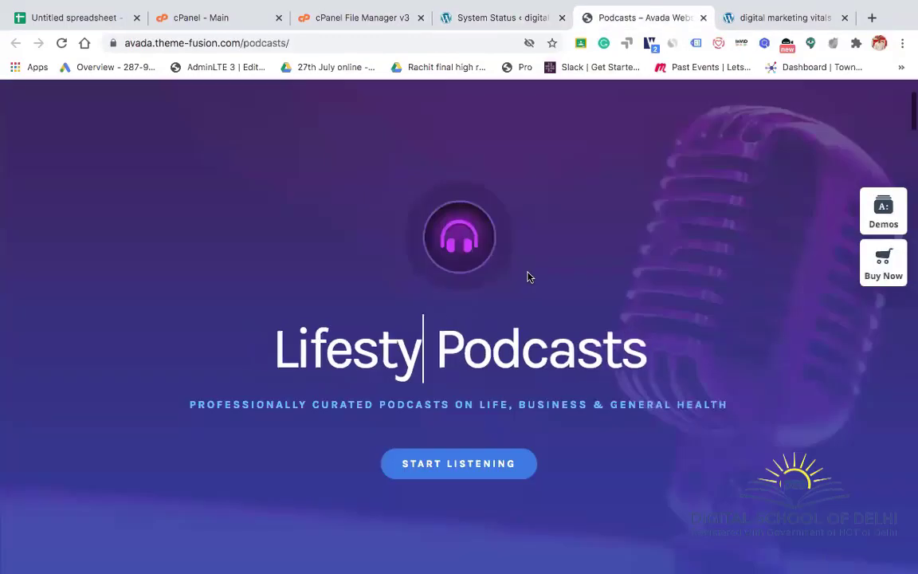
- Reload digitalmarketingvitals.com to view the site's current front page
{"action": "left_click", "coordinate": [790, 21]}
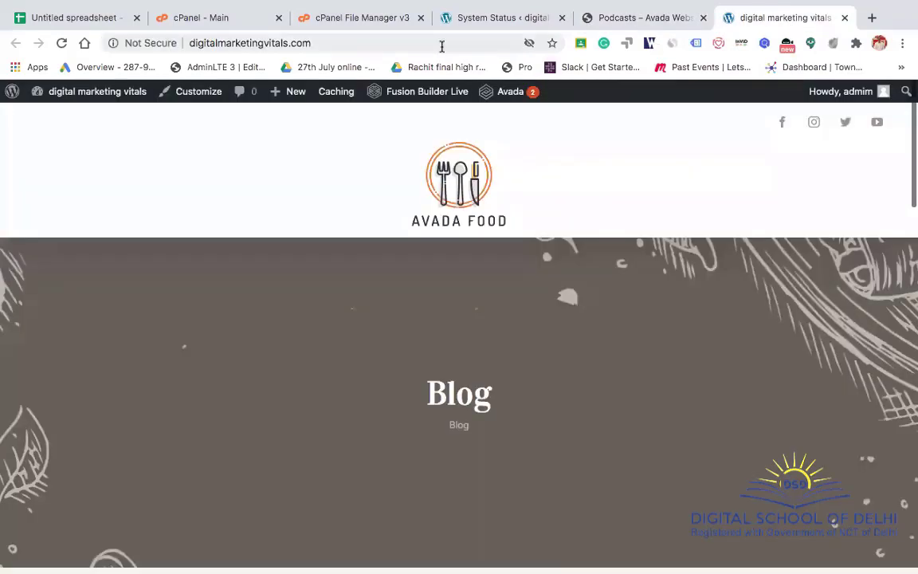
{"action": "left_click", "coordinate": [442, 46]}
{"action": "key", "text": "Return"}
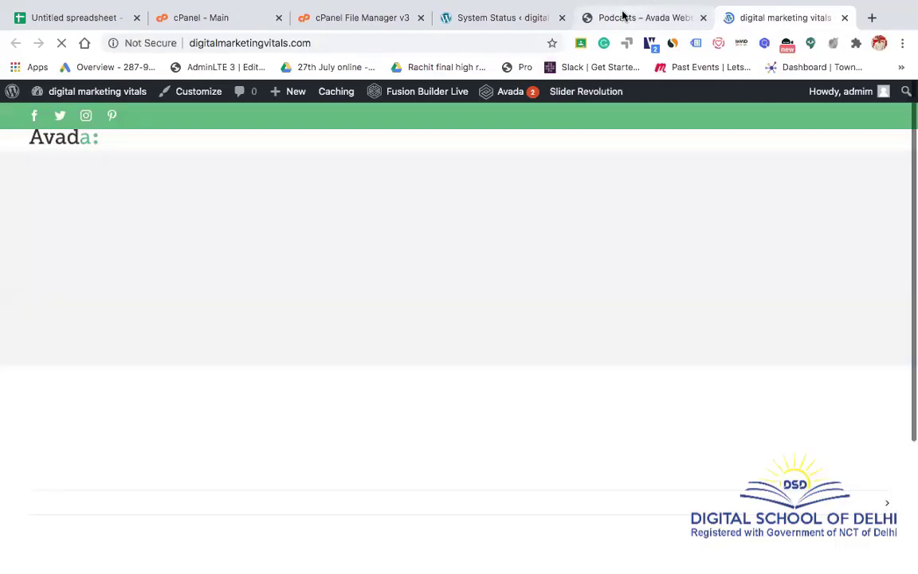
{"action": "left_click", "coordinate": [624, 17]}
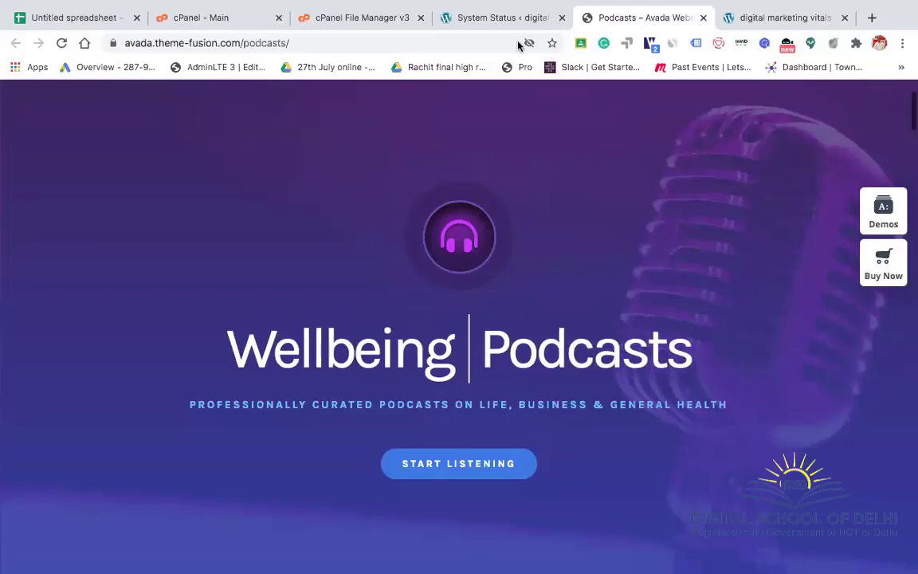
{"action": "left_click", "coordinate": [493, 24]}
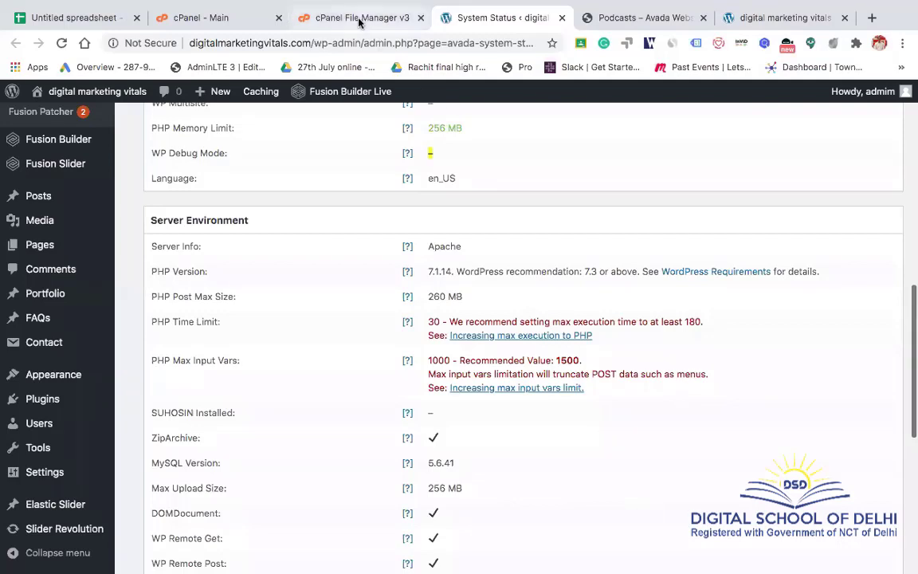
{"action": "left_click", "coordinate": [614, 26]}
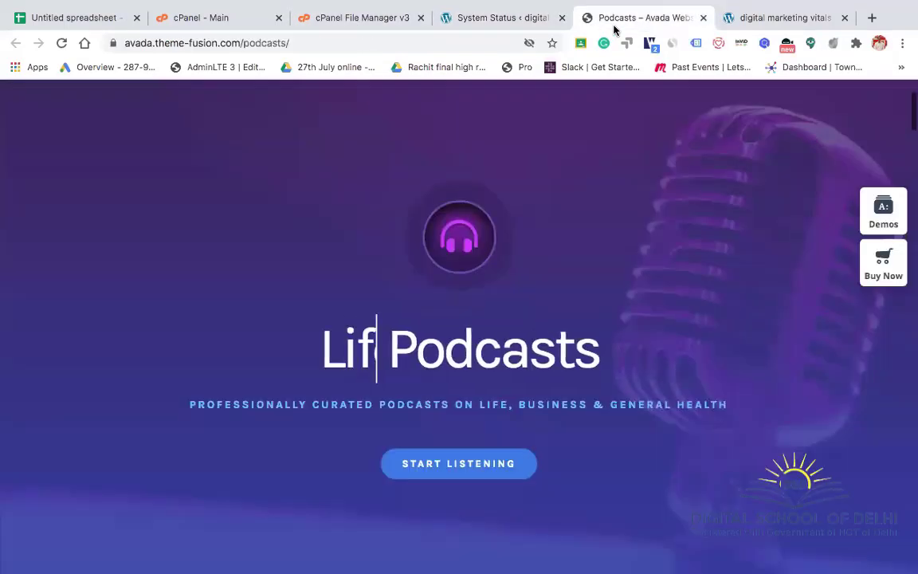
- Return to the File Manager, select .user.ini in the marswellfoods.com folder, and look through the folder's other files
{"action": "left_click", "coordinate": [342, 19]}
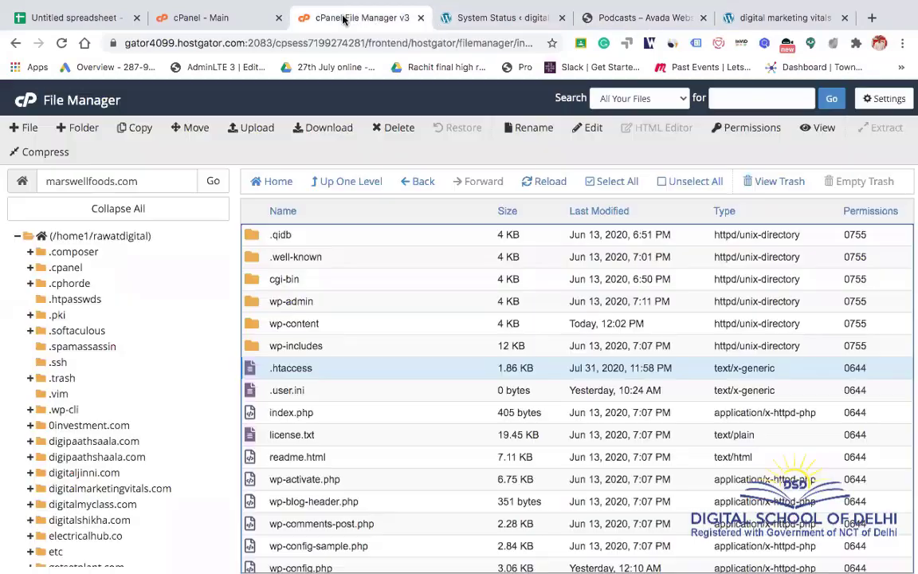
{"action": "left_click", "coordinate": [310, 395]}
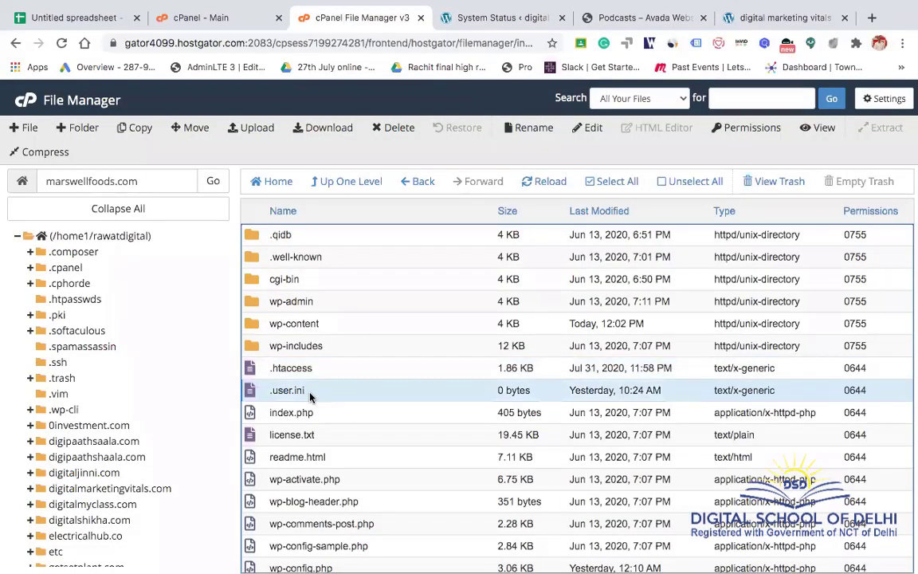
{"action": "scroll", "coordinate": [142, 399], "scroll_direction": "down", "scroll_amount": 3}
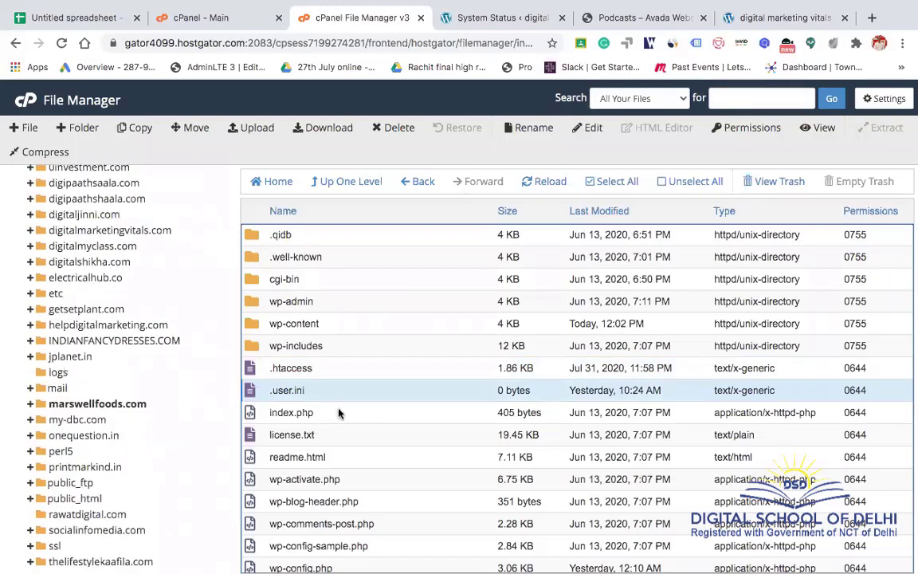
{"action": "scroll", "coordinate": [338, 413], "scroll_direction": "down", "scroll_amount": 5}
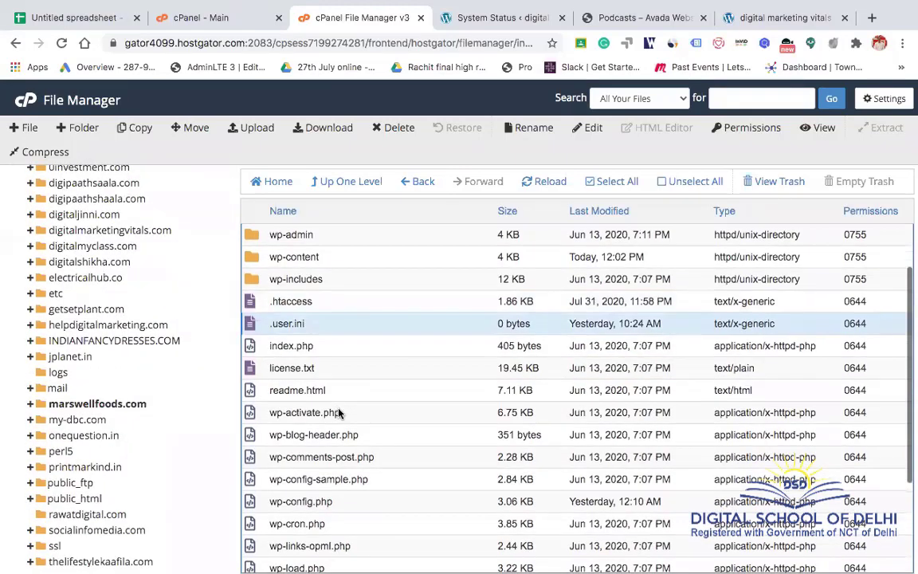
{"action": "scroll", "coordinate": [338, 413], "scroll_direction": "up", "scroll_amount": 1}
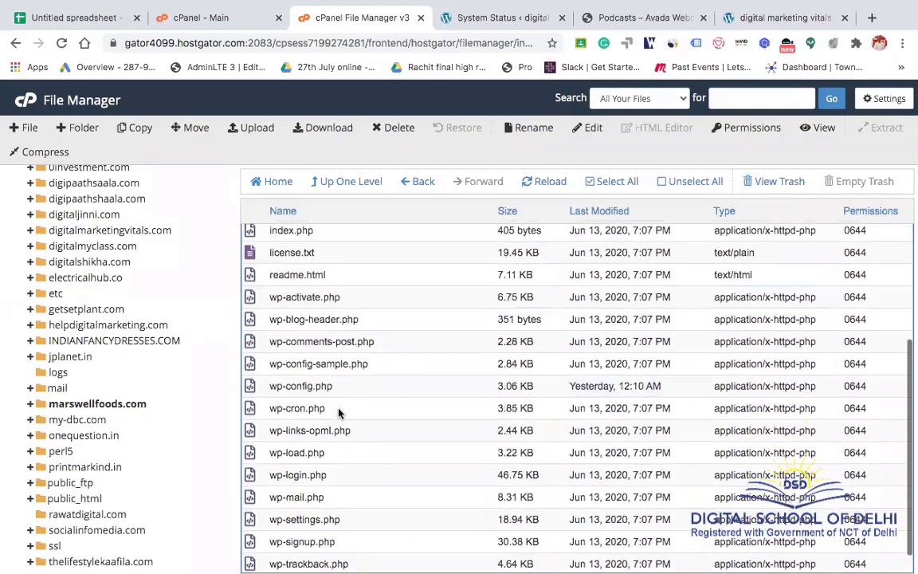
- Look through the files in the marswellfoods.com folder, from .htaccess down to xmlrpc.php
{"action": "scroll", "coordinate": [338, 413], "scroll_direction": "up", "scroll_amount": 1}
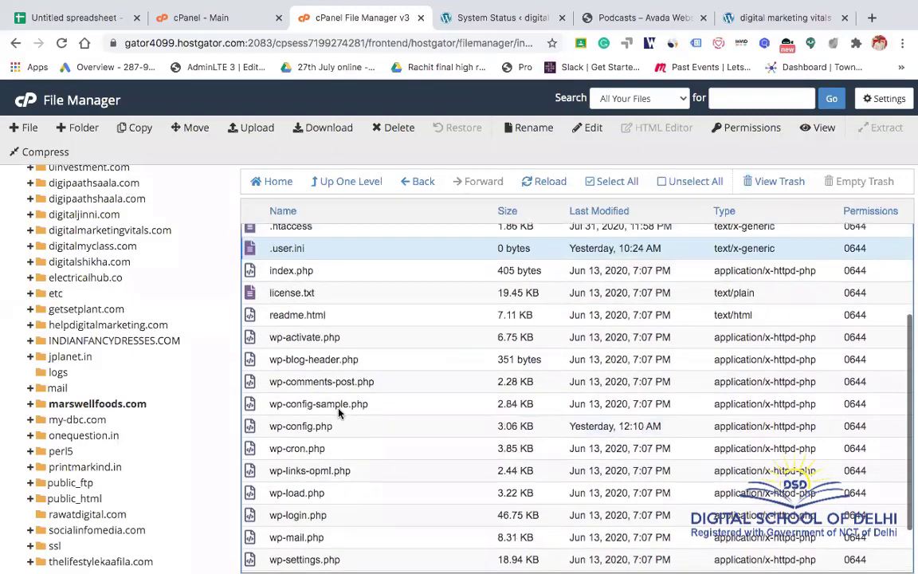
{"action": "scroll", "coordinate": [338, 413], "scroll_direction": "up", "scroll_amount": 4}
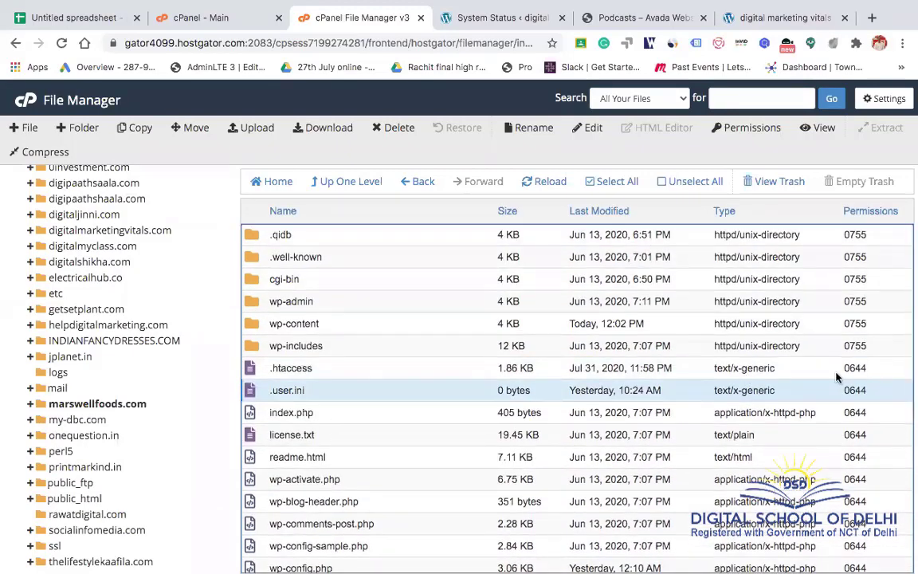
{"action": "left_click", "coordinate": [335, 367]}
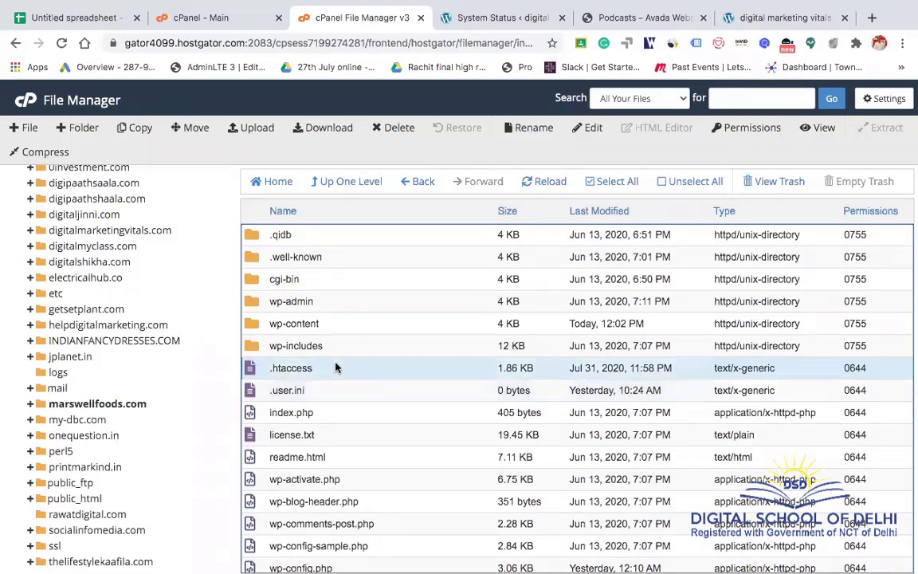
{"action": "left_click", "coordinate": [337, 413]}
{"action": "left_click", "coordinate": [348, 452]}
{"action": "left_click", "coordinate": [348, 478]}
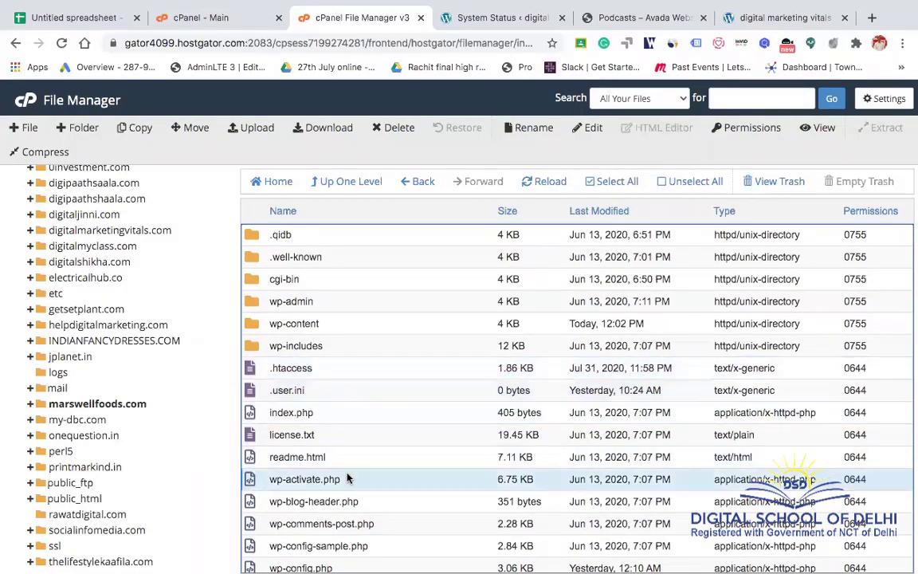
{"action": "scroll", "coordinate": [347, 477], "scroll_direction": "down", "scroll_amount": 3}
{"action": "scroll", "coordinate": [348, 477], "scroll_direction": "down", "scroll_amount": 2}
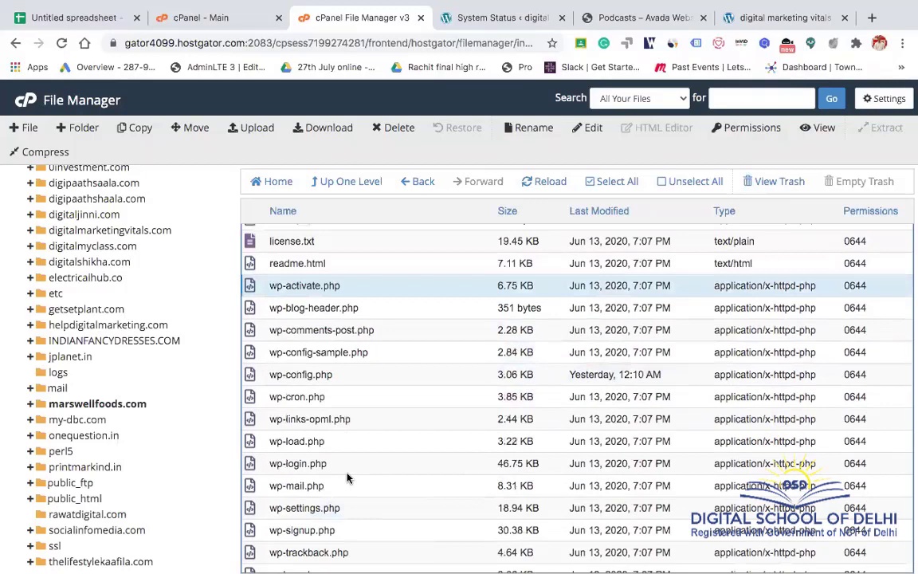
{"action": "scroll", "coordinate": [348, 478], "scroll_direction": "down", "scroll_amount": 1}
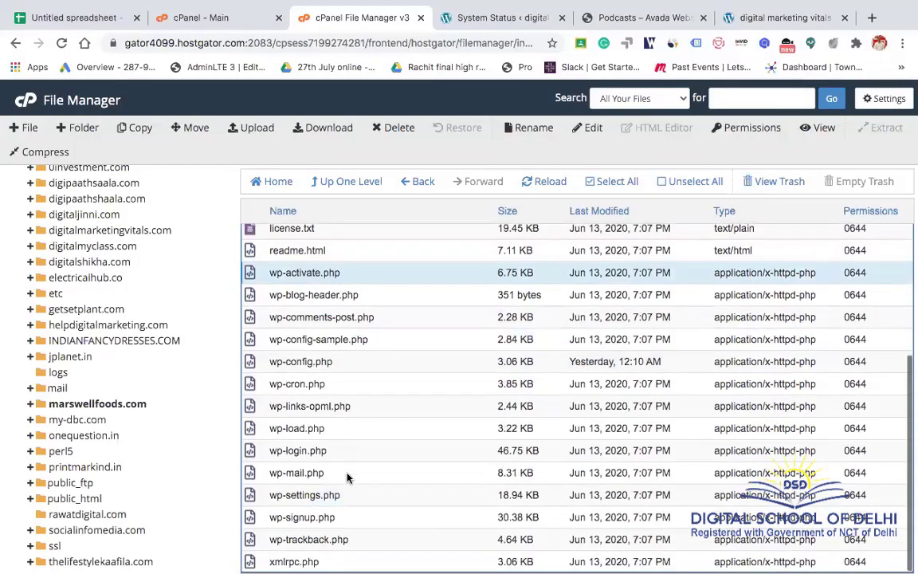
{"action": "scroll", "coordinate": [347, 477], "scroll_direction": "up", "scroll_amount": 5}
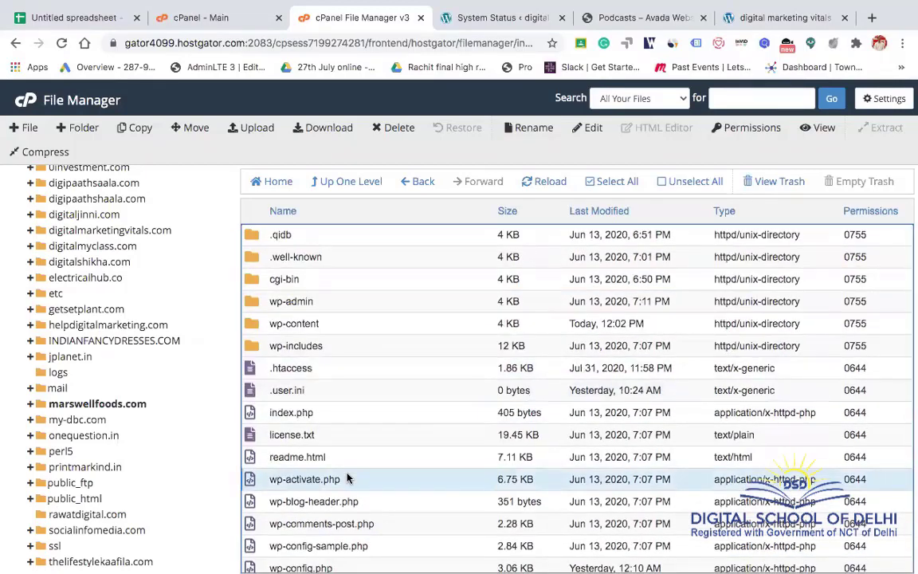
- Switch to the Avada admin page of digitalmarketingvitals.com, open its Demos page and filter the demos by Education
{"action": "left_click", "coordinate": [760, 19]}
{"action": "left_click", "coordinate": [531, 18]}
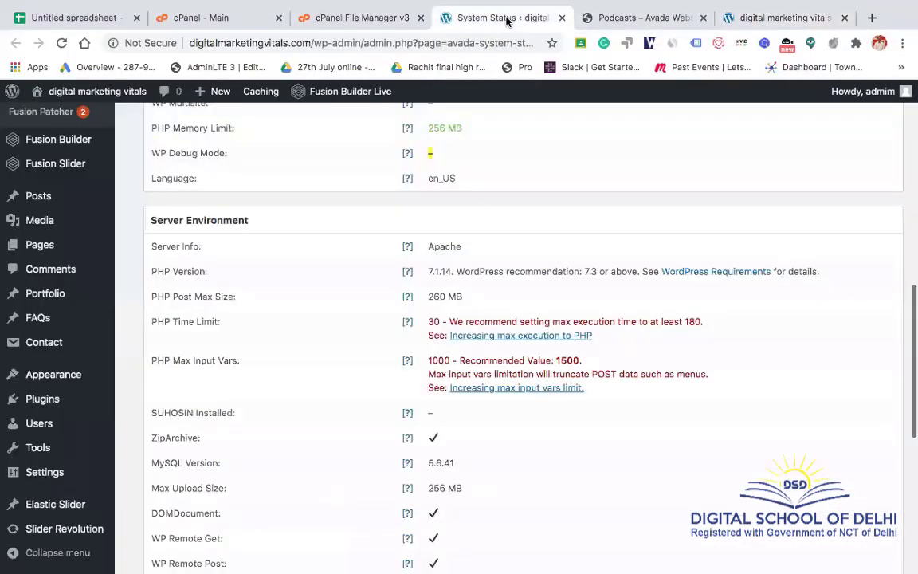
{"action": "scroll", "coordinate": [225, 272], "scroll_direction": "up", "scroll_amount": 10}
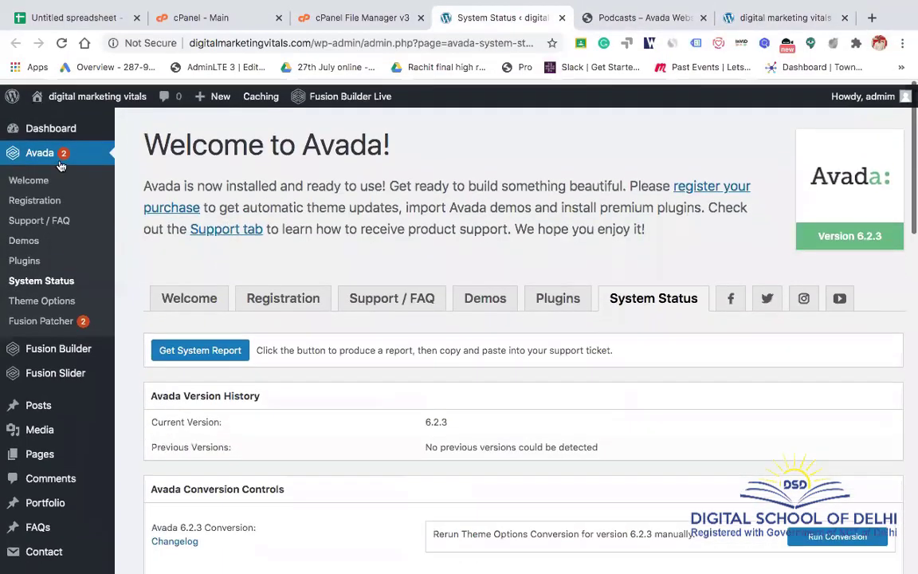
{"action": "left_click", "coordinate": [478, 299]}
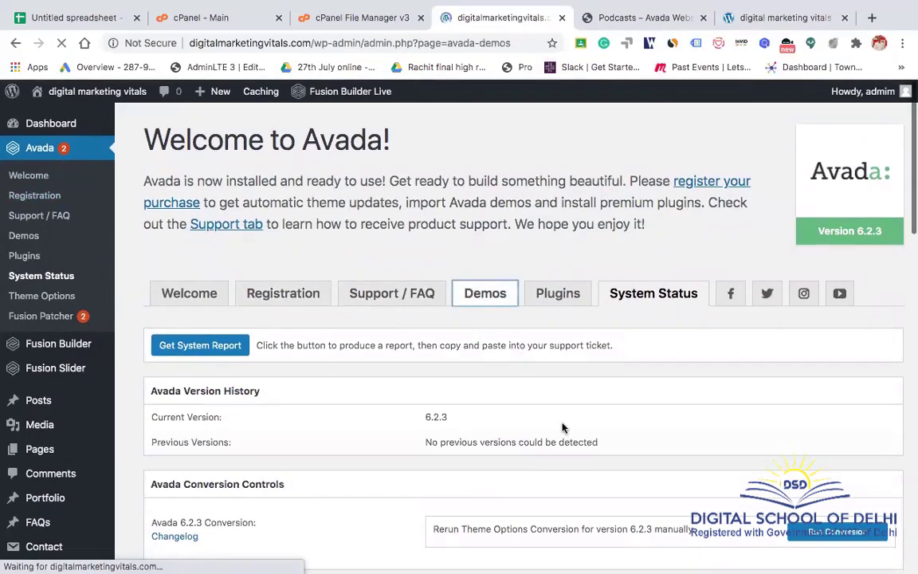
{"action": "scroll", "coordinate": [563, 428], "scroll_direction": "down", "scroll_amount": 8}
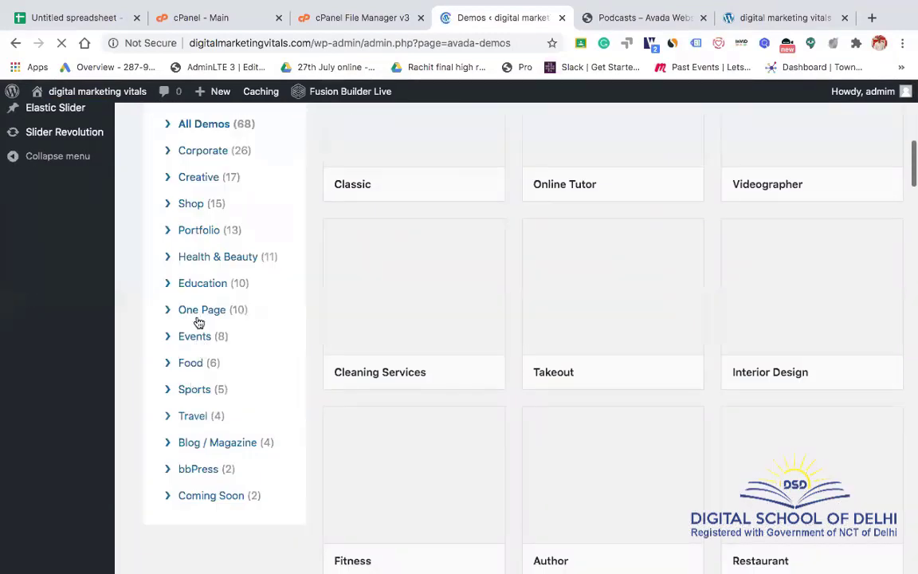
{"action": "left_click", "coordinate": [202, 283]}
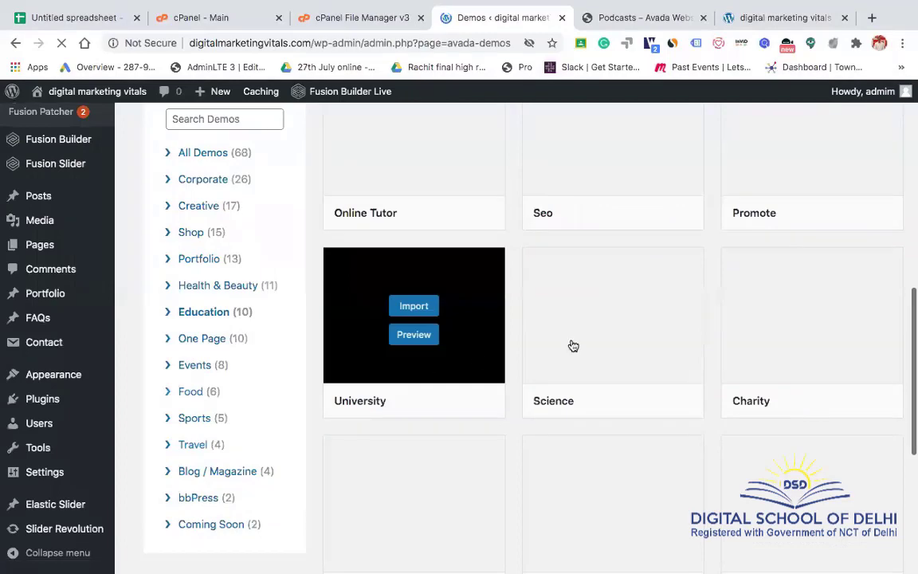
{"action": "scroll", "coordinate": [571, 345], "scroll_direction": "up", "scroll_amount": 1}
{"action": "scroll", "coordinate": [572, 345], "scroll_direction": "up", "scroll_amount": 1}
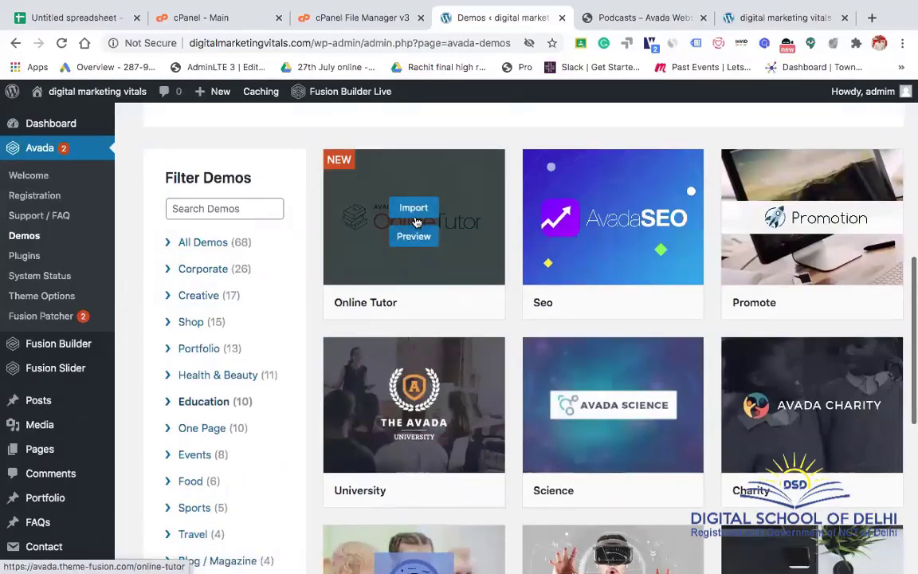
- Open the live preview of the Online Tutor demo, closing the old Podcasts demo page
{"action": "left_click", "coordinate": [409, 234]}
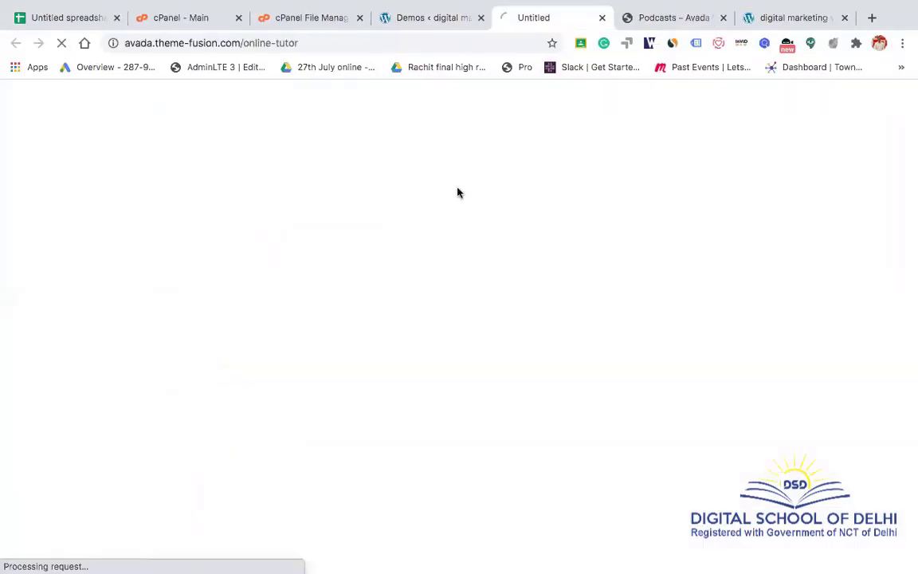
{"action": "left_click", "coordinate": [685, 17]}
{"action": "left_click", "coordinate": [722, 17]}
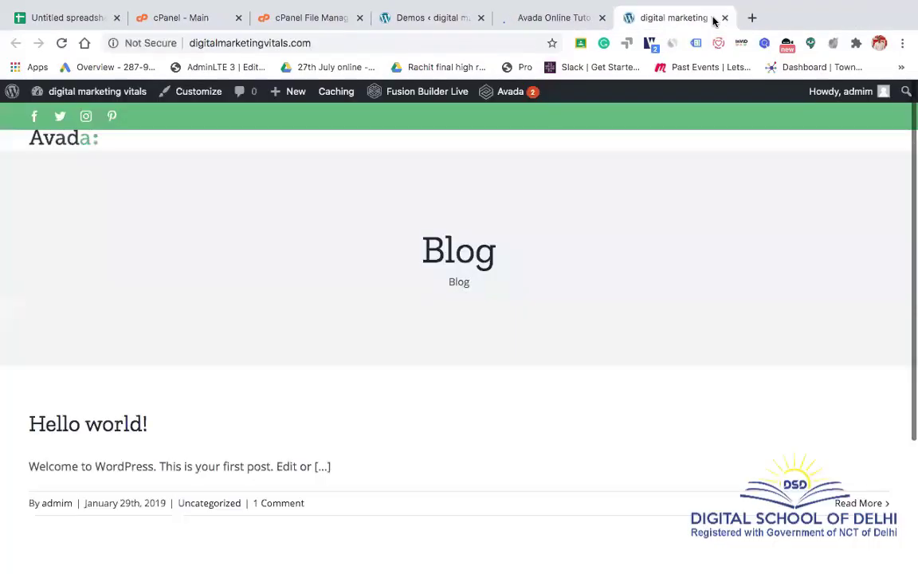
{"action": "left_click", "coordinate": [526, 16]}
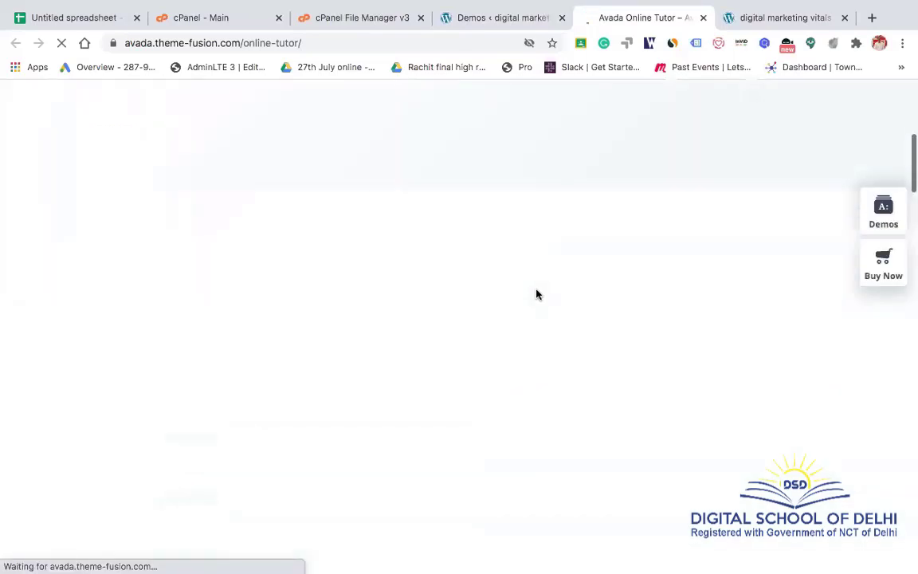
- Return to the Avada demos, check the plugins required to import Online Tutor, and close its import dialog
{"action": "left_click", "coordinate": [517, 18]}
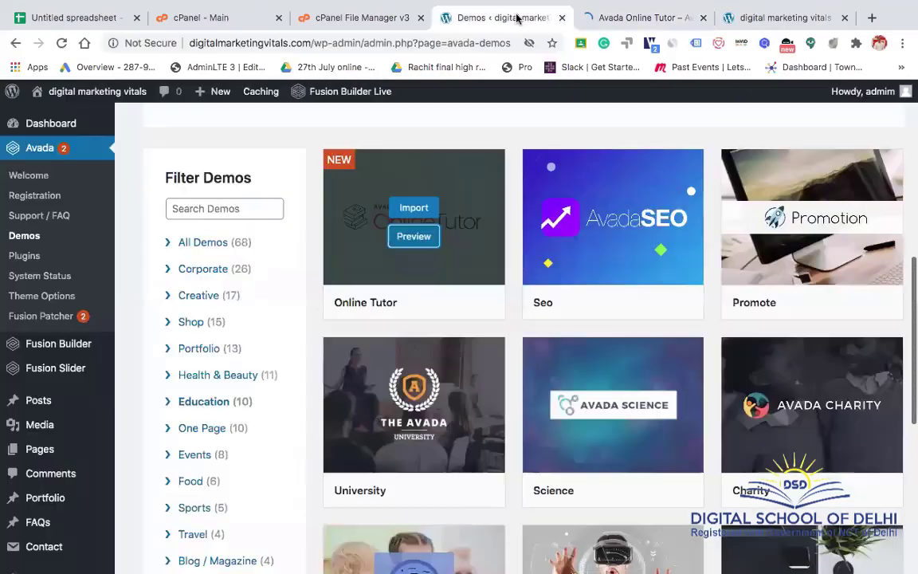
{"action": "left_click", "coordinate": [405, 209]}
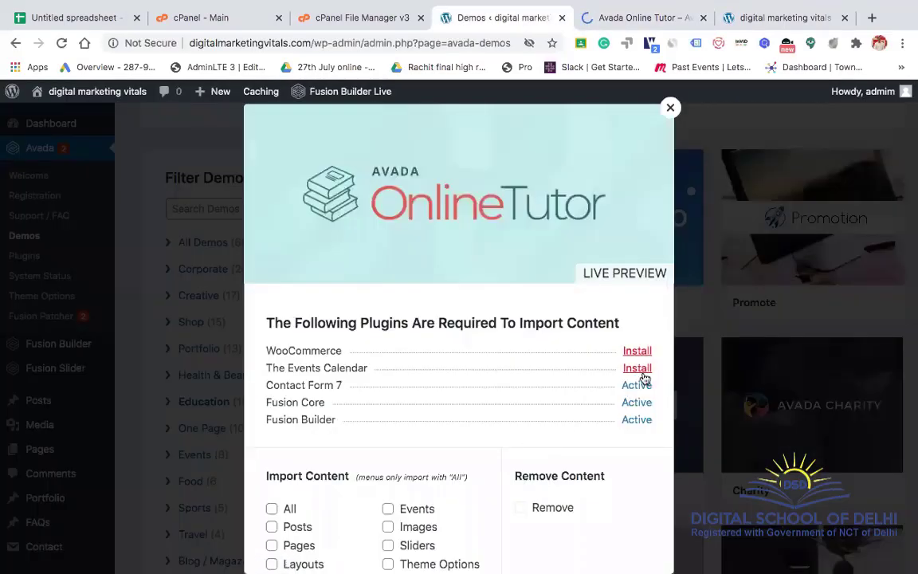
{"action": "left_click", "coordinate": [670, 108]}
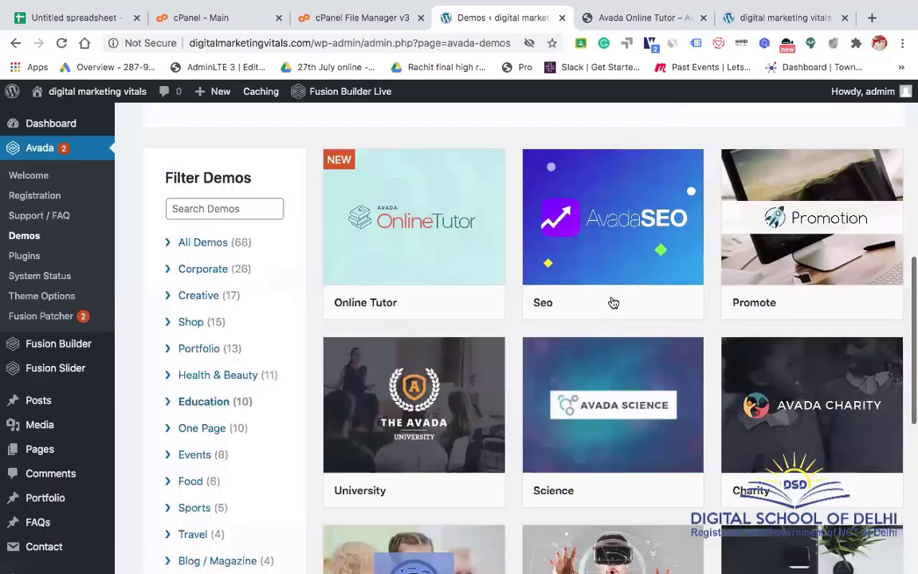
- Import all content of the Promote demo, accepting the replacement of theme options and widgets, and close the finished import dialog
{"action": "scroll", "coordinate": [642, 390], "scroll_direction": "down", "scroll_amount": 5}
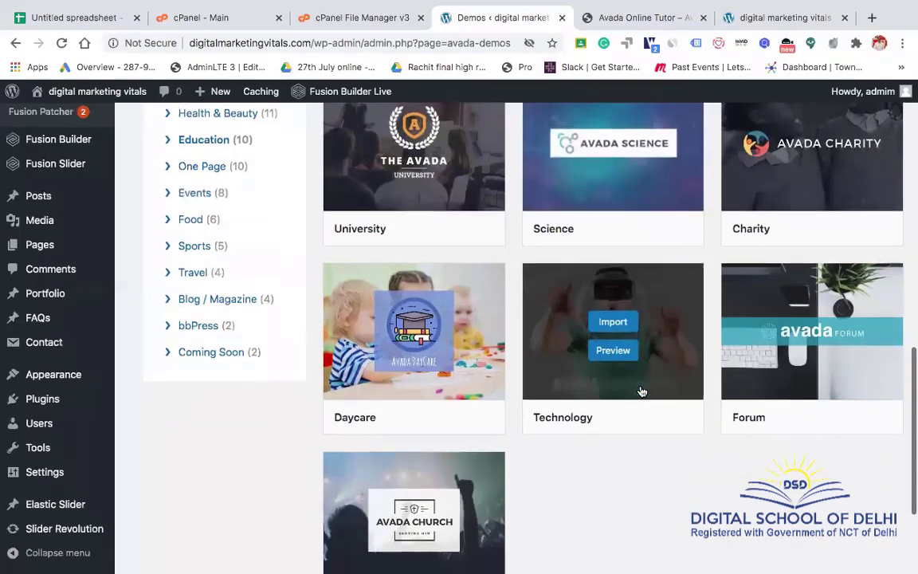
{"action": "scroll", "coordinate": [642, 391], "scroll_direction": "up", "scroll_amount": 3}
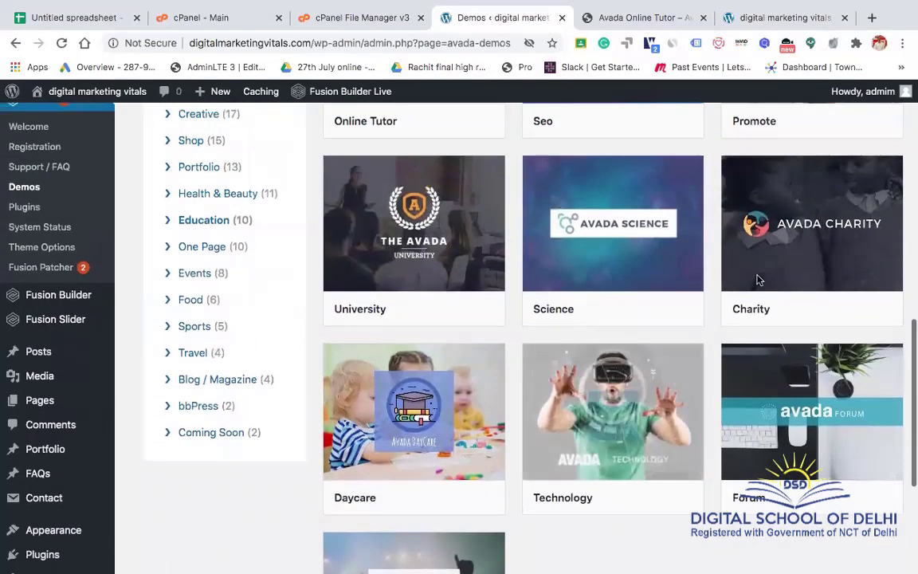
{"action": "scroll", "coordinate": [801, 248], "scroll_direction": "up", "scroll_amount": 4}
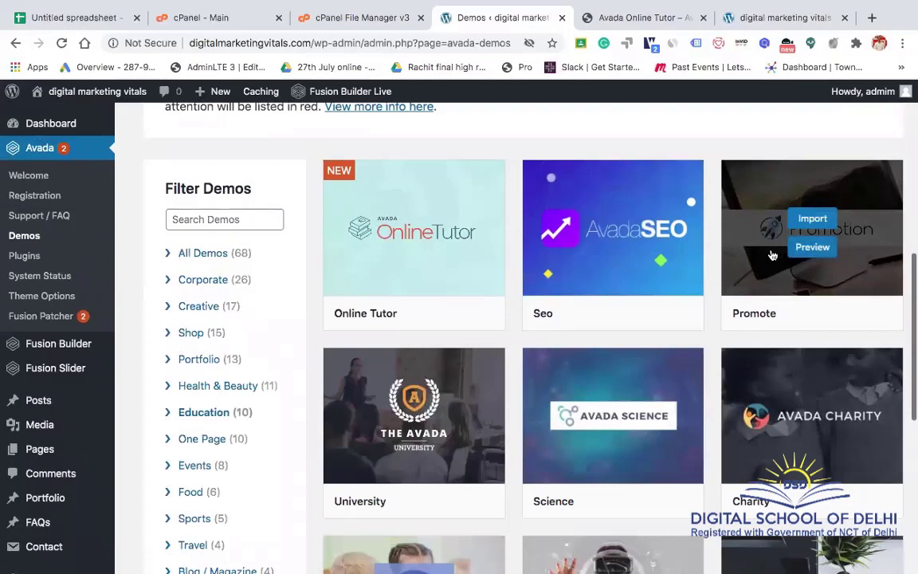
{"action": "left_click", "coordinate": [812, 219]}
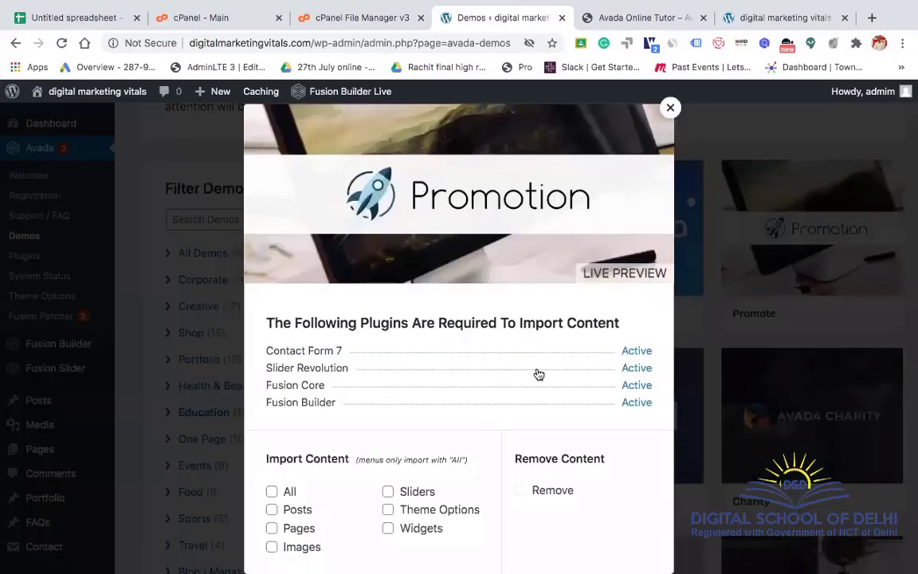
{"action": "scroll", "coordinate": [486, 399], "scroll_direction": "down", "scroll_amount": 1}
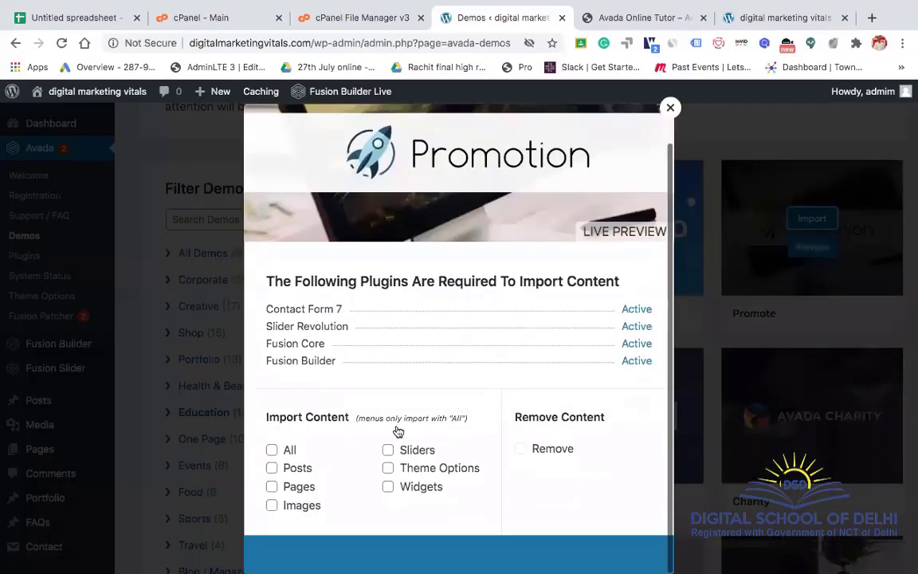
{"action": "left_click", "coordinate": [272, 450]}
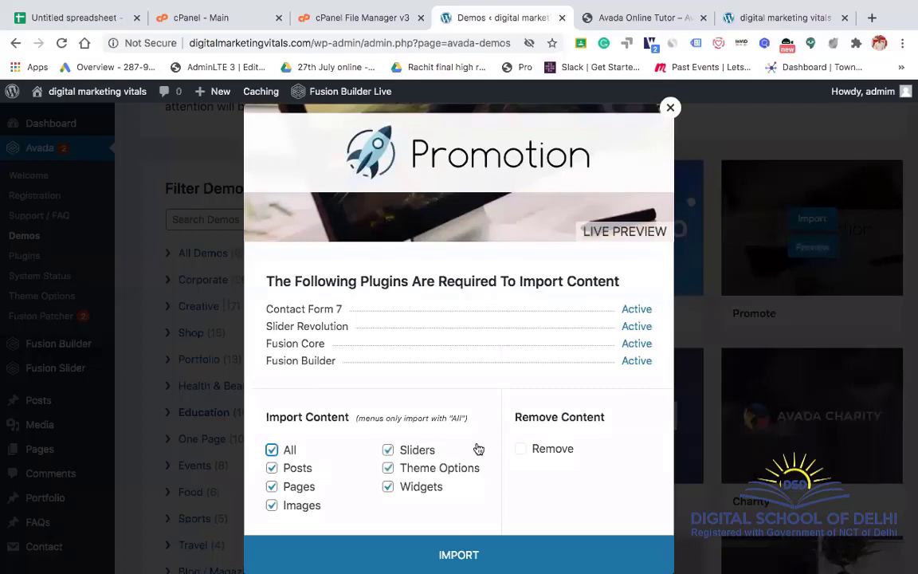
{"action": "left_click", "coordinate": [441, 554]}
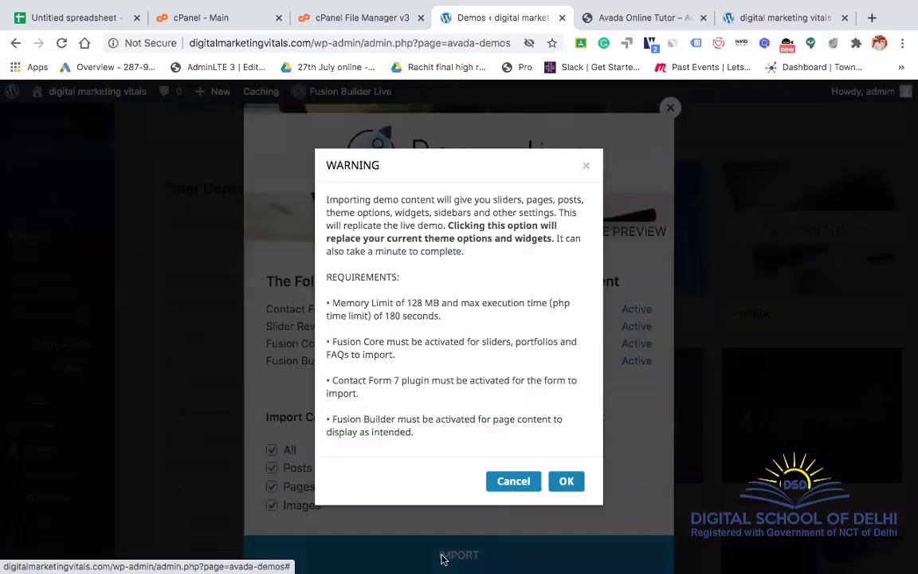
{"action": "left_click", "coordinate": [567, 483]}
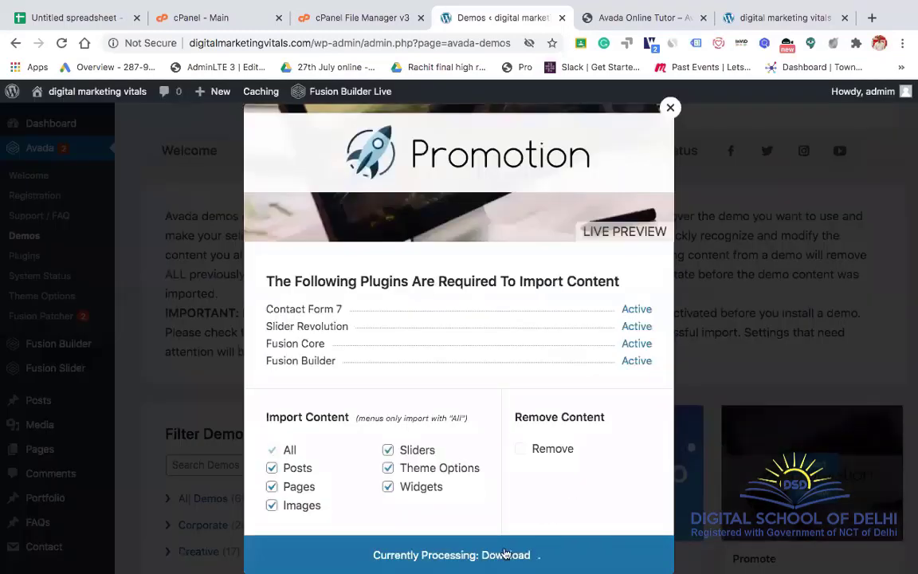
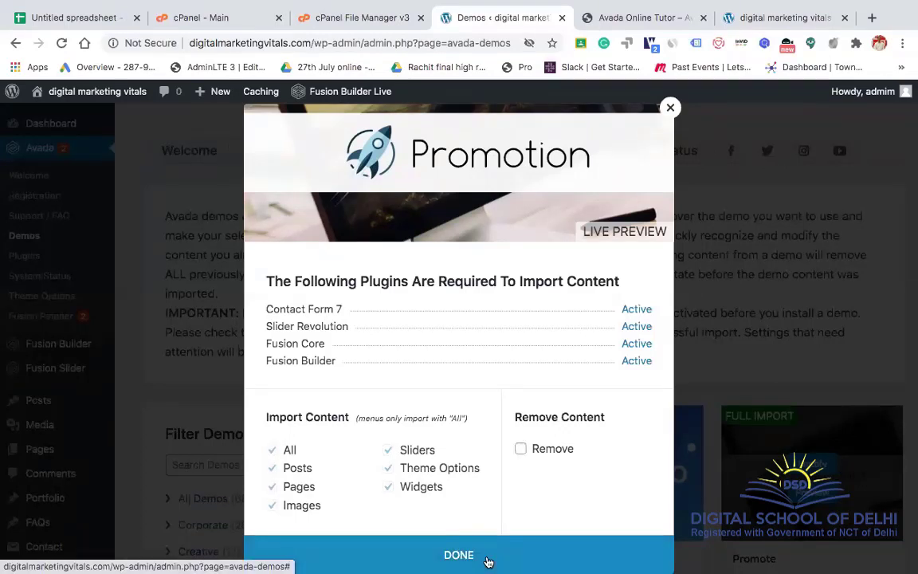
{"action": "left_click", "coordinate": [489, 563]}
- Open the live preview of the Promote demo, close the Online Tutor preview, and look over the Promote page
{"action": "scroll", "coordinate": [701, 423], "scroll_direction": "down", "scroll_amount": 3}
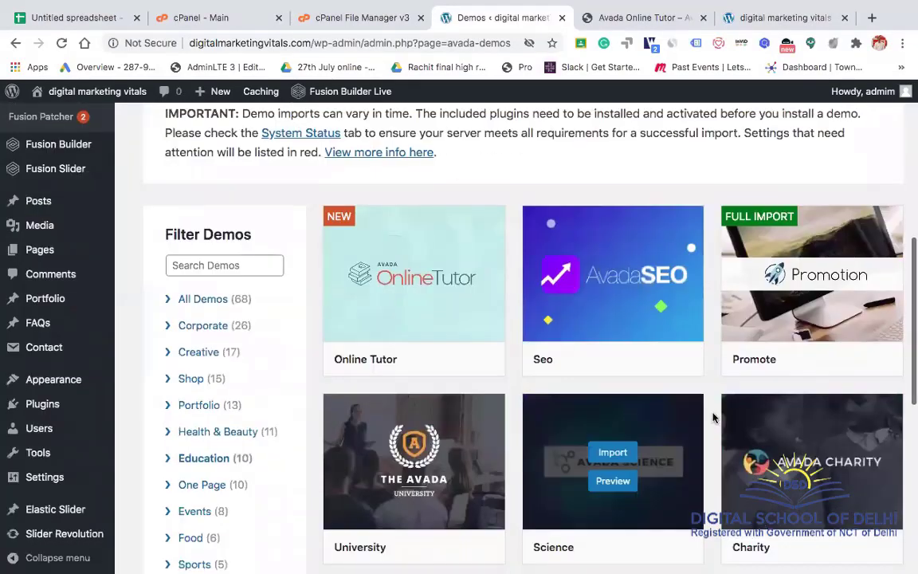
{"action": "left_click", "coordinate": [812, 292]}
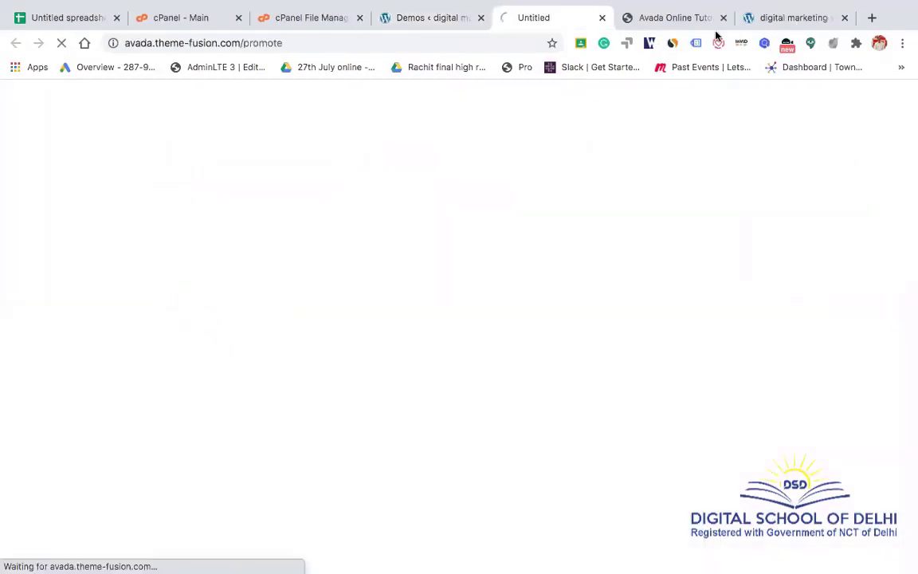
{"action": "left_click", "coordinate": [706, 20]}
{"action": "left_click", "coordinate": [723, 18]}
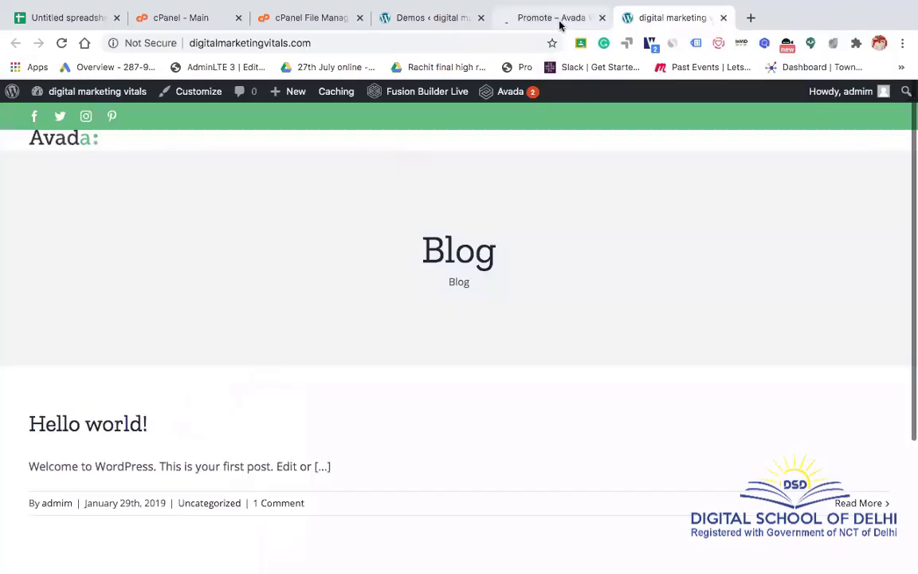
{"action": "left_click", "coordinate": [558, 23]}
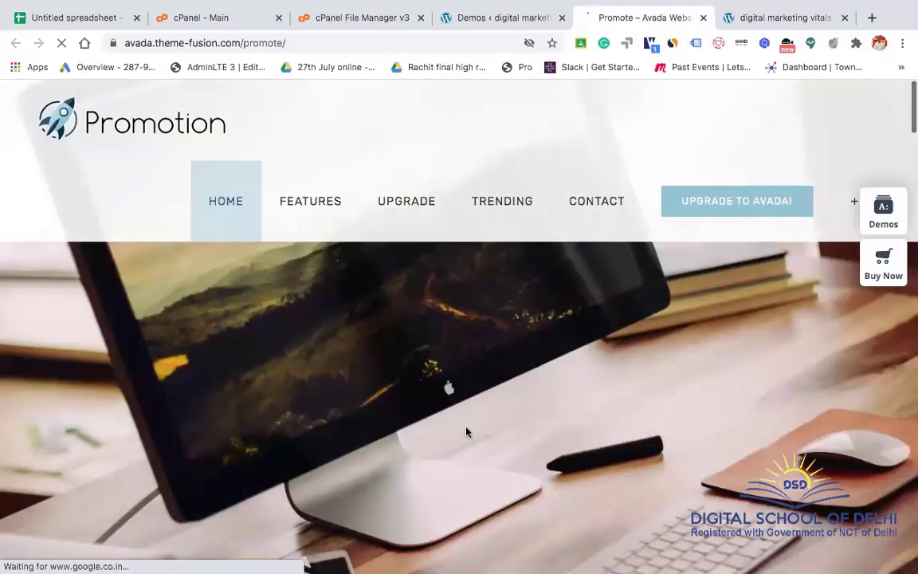
{"action": "scroll", "coordinate": [466, 431], "scroll_direction": "down", "scroll_amount": 10}
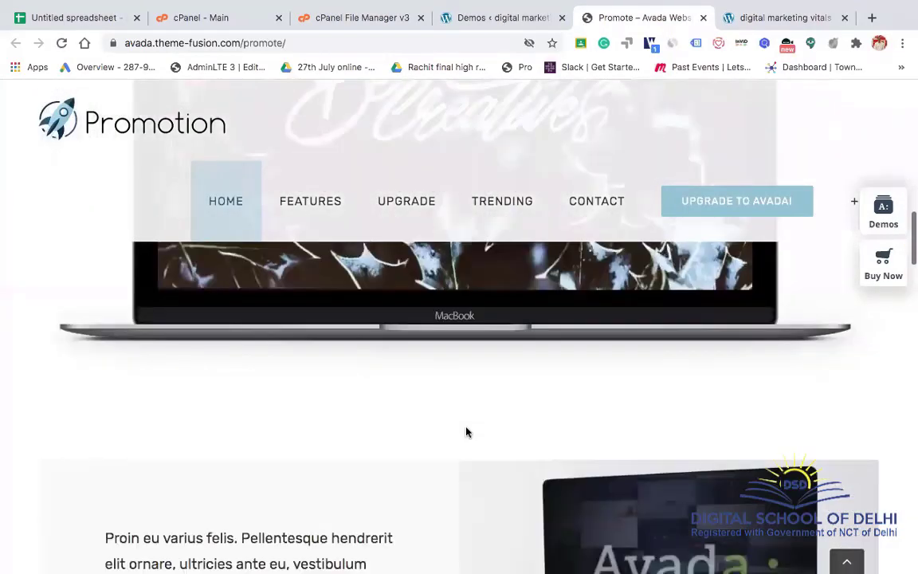
{"action": "scroll", "coordinate": [466, 432], "scroll_direction": "down", "scroll_amount": 10}
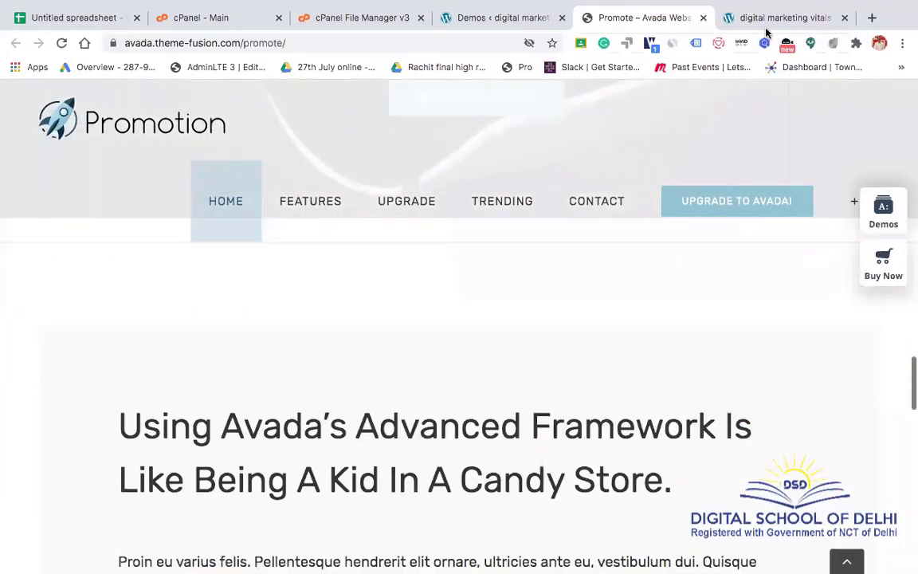
- Reload digitalmarketingvitals.com to view the front page with the imported demo
{"action": "left_click", "coordinate": [771, 18]}
{"action": "left_click", "coordinate": [324, 44]}
{"action": "key", "text": "Return"}
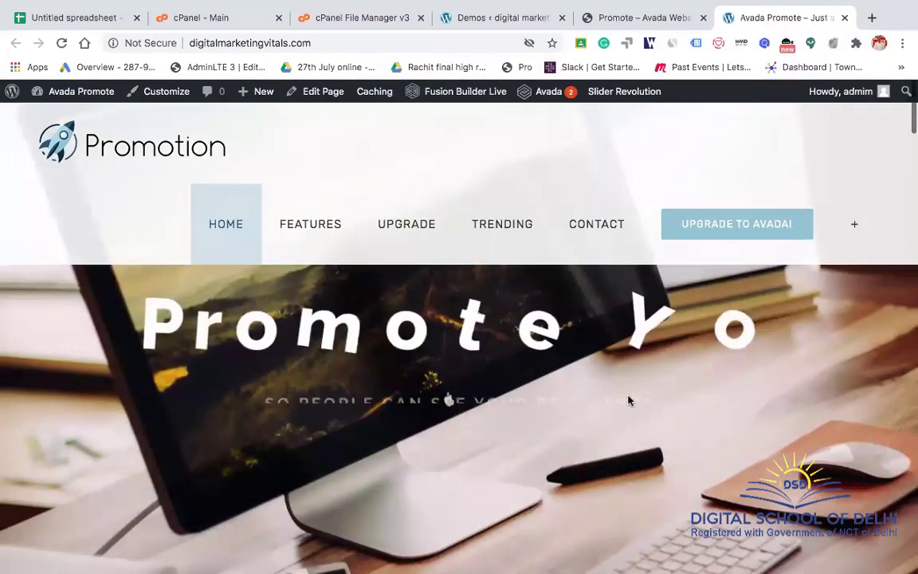
- Look through the sections of the imported Promote front page down to the footer and return to its header
{"action": "scroll", "coordinate": [628, 400], "scroll_direction": "down", "scroll_amount": 15}
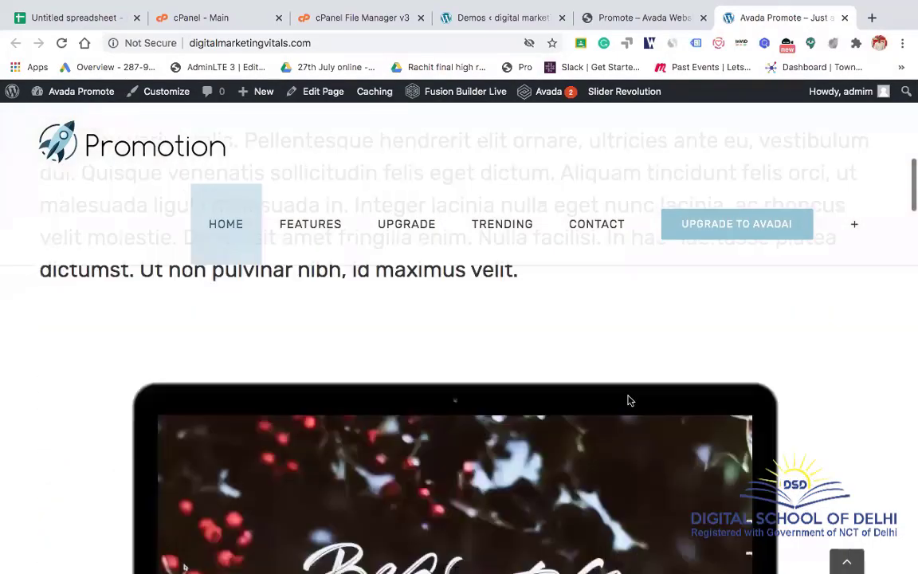
{"action": "scroll", "coordinate": [628, 401], "scroll_direction": "down", "scroll_amount": 10}
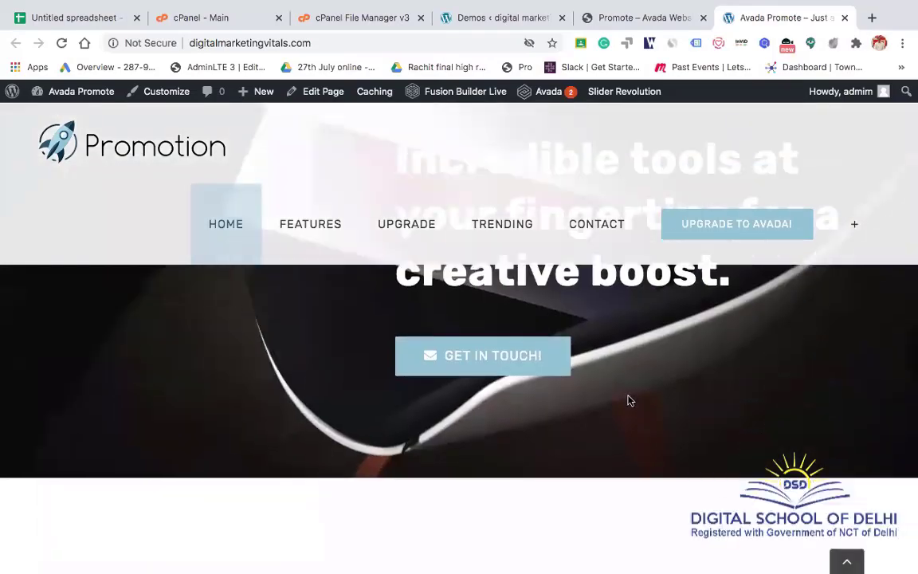
{"action": "scroll", "coordinate": [628, 401], "scroll_direction": "down", "scroll_amount": 15}
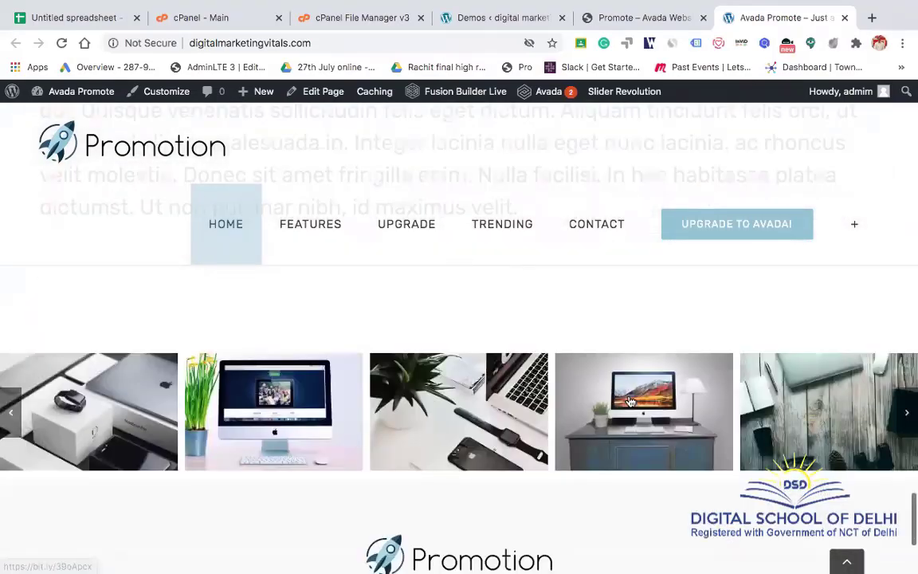
{"action": "scroll", "coordinate": [628, 400], "scroll_direction": "up", "scroll_amount": 20}
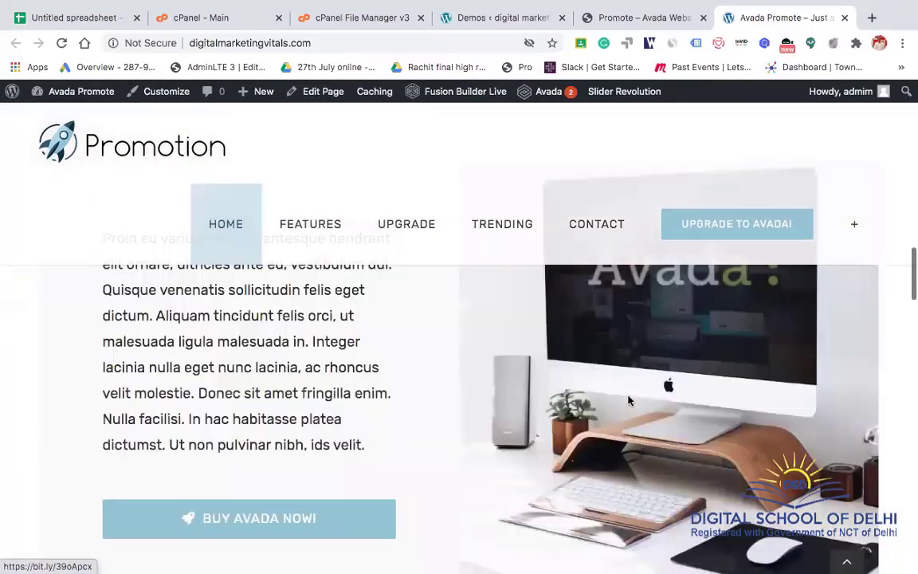
{"action": "scroll", "coordinate": [628, 400], "scroll_direction": "up", "scroll_amount": 10}
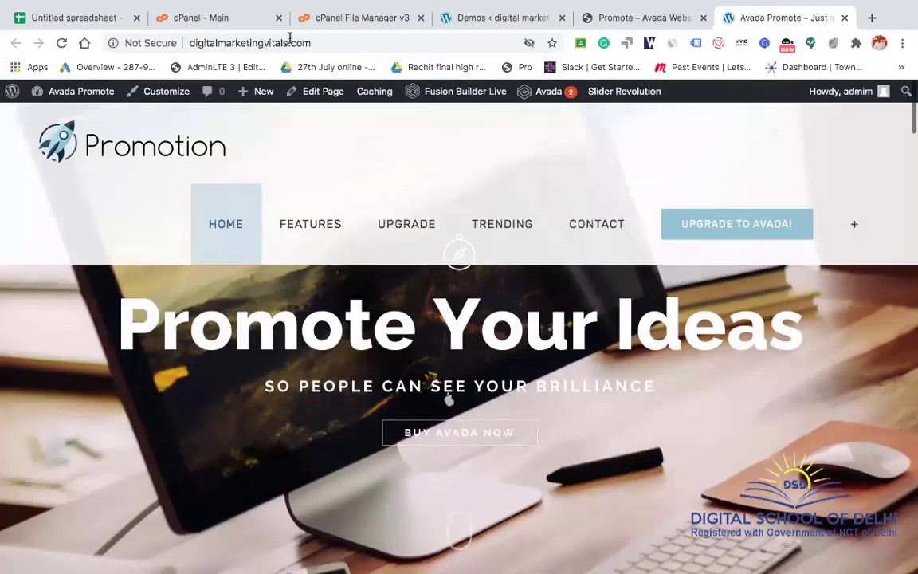
- Switch to the planning spreadsheet and enter "website creation" in cell D122, beside the step 5 entry "wordpress theme customize"
{"action": "left_click", "coordinate": [72, 18]}
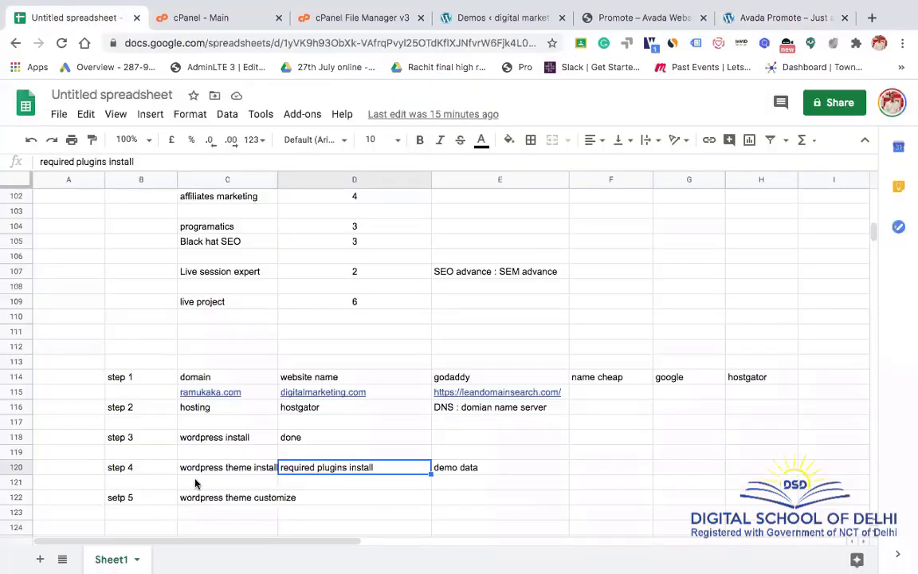
{"action": "key", "text": "Left"}
{"action": "key", "text": "Right"}
{"action": "key", "text": "Left"}
{"action": "key", "text": "Down"}
{"action": "key", "text": "Down"}
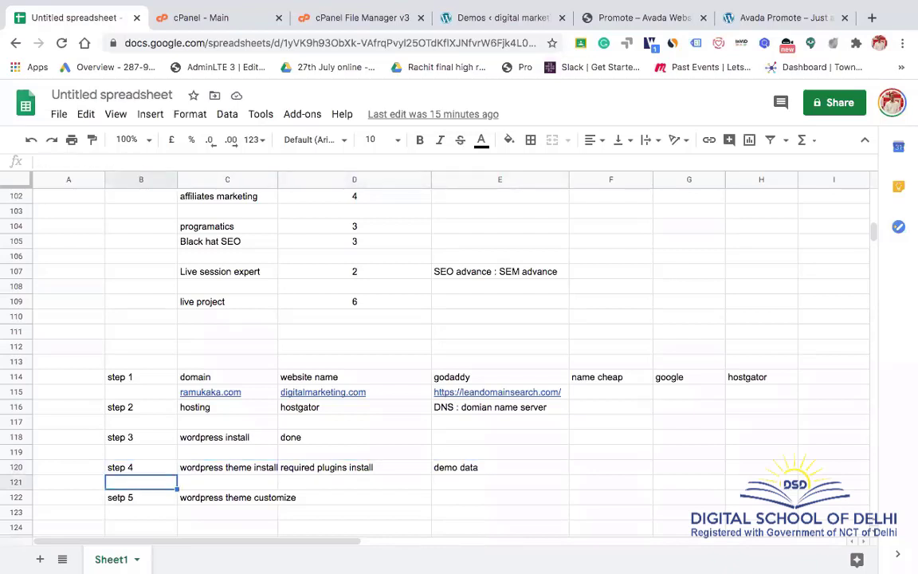
{"action": "key", "text": "Right"}
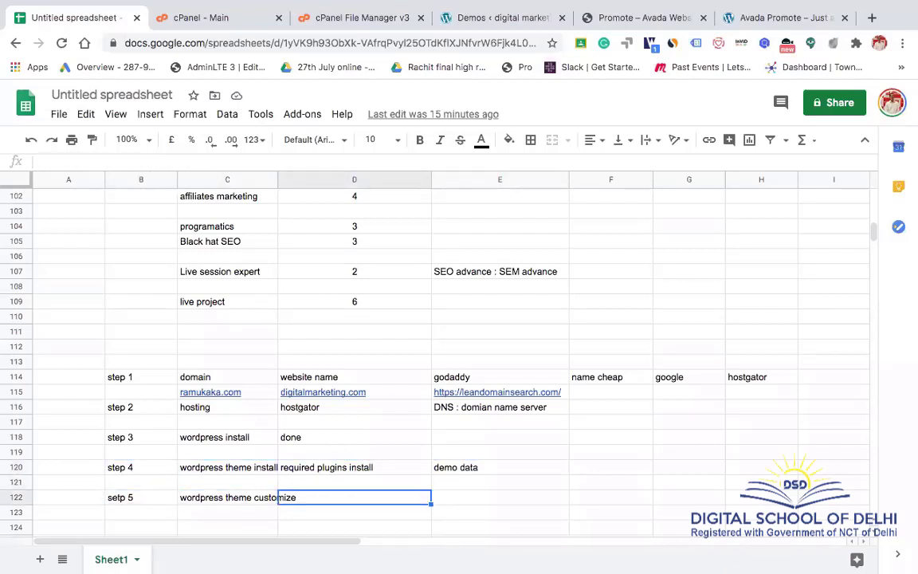
{"action": "type", "text": "website creation"}
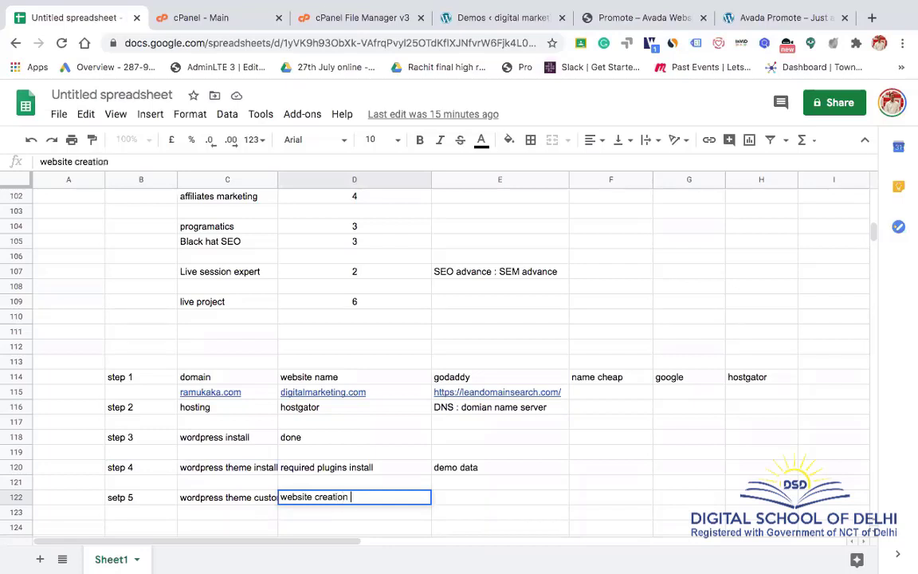
{"action": "key", "text": "Return"}
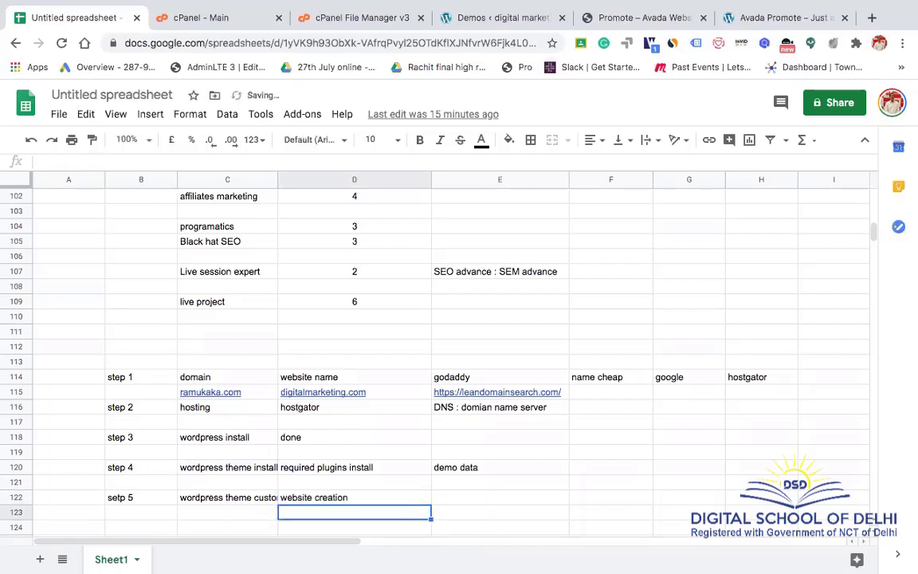
{"action": "key", "text": "Up"}
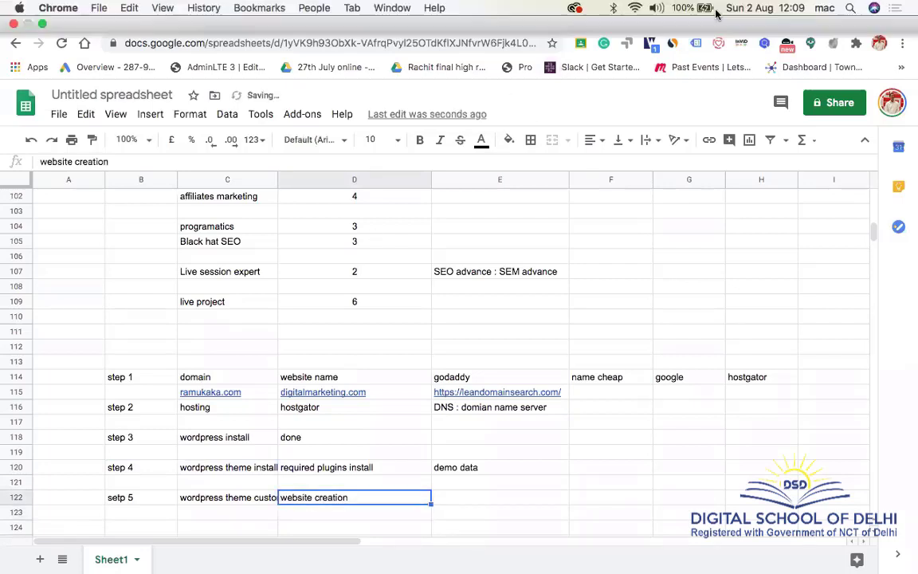
- Return to the digitalmarketingvitals.com front page, open it for editing, and bring its first Fusion Builder container into view
{"action": "left_click", "coordinate": [767, 48]}
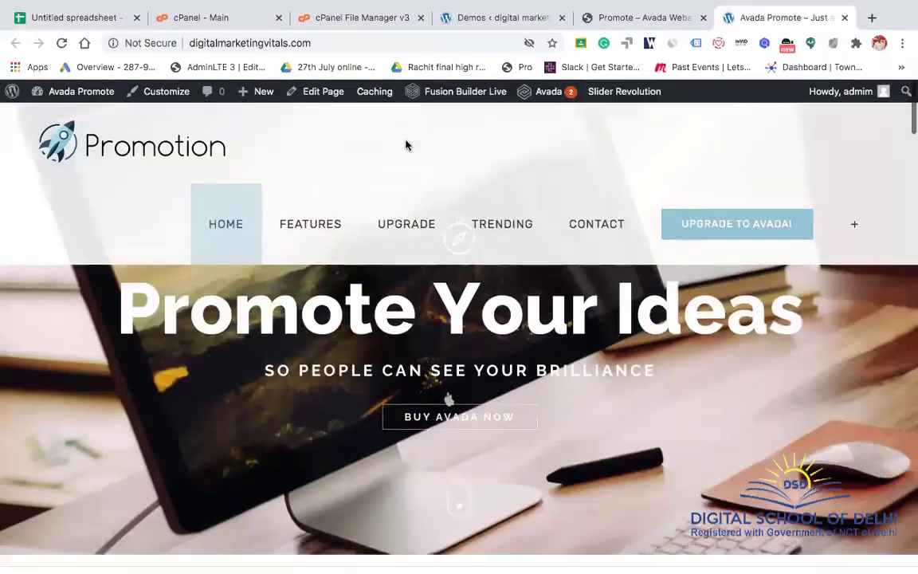
{"action": "left_click", "coordinate": [316, 100]}
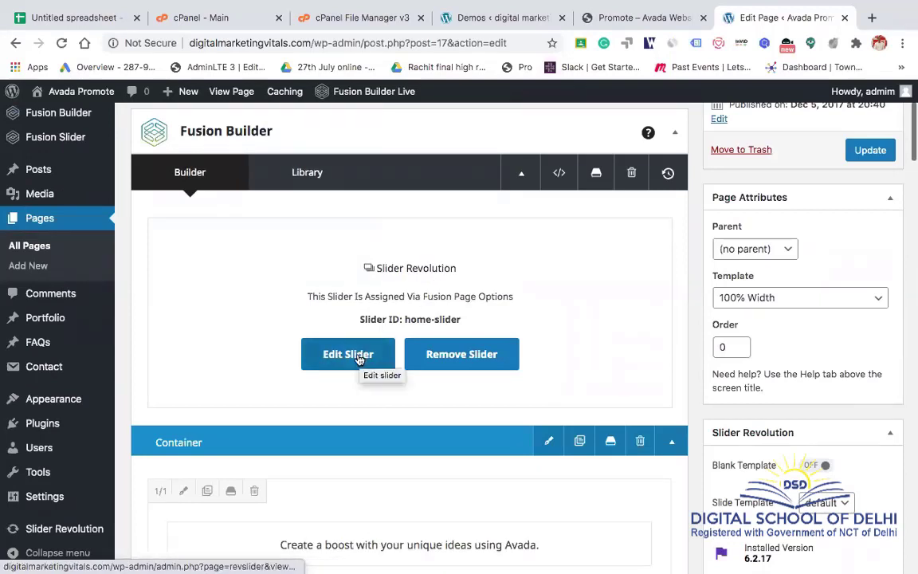
{"action": "scroll", "coordinate": [444, 459], "scroll_direction": "down", "scroll_amount": 4}
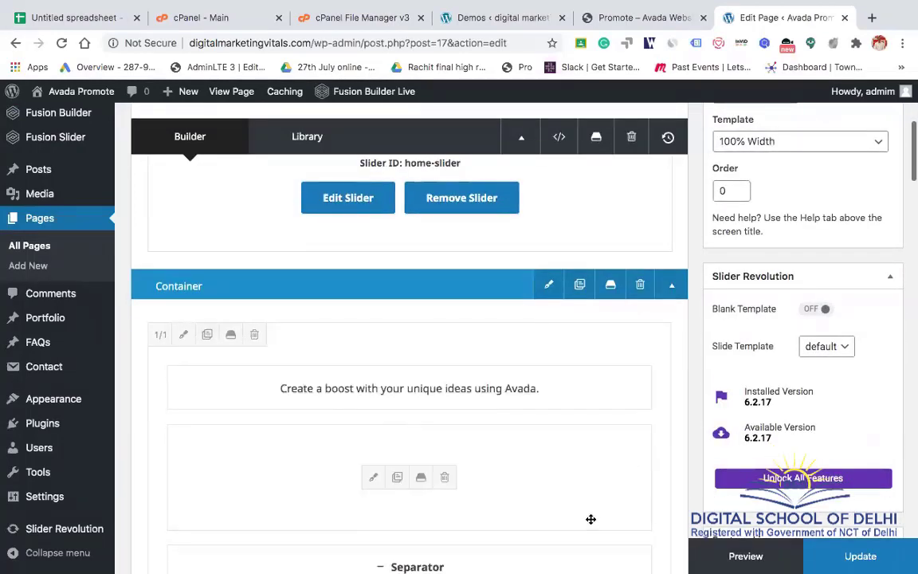
- Examine the hero slider and the first content section of the live Promote demo for comparison with the page layout
{"action": "left_click", "coordinate": [651, 18]}
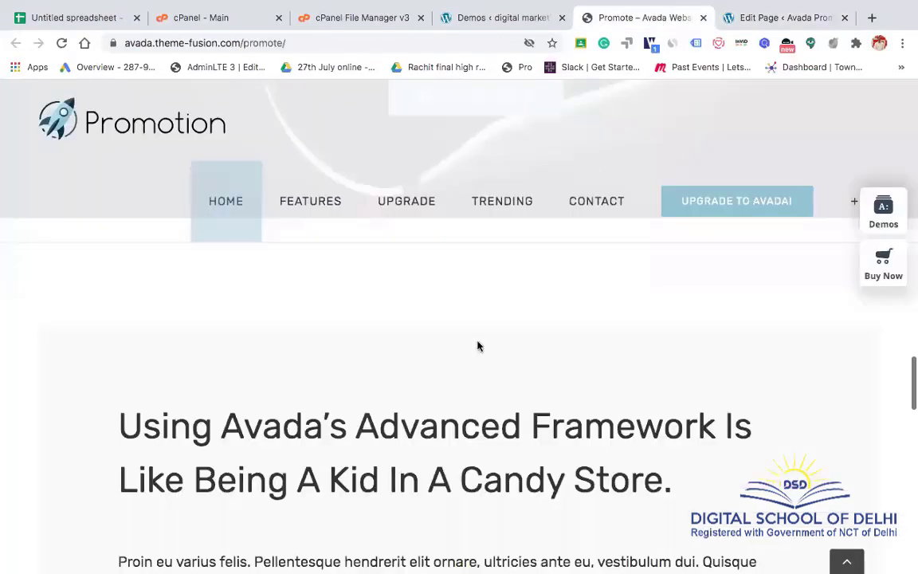
{"action": "scroll", "coordinate": [436, 389], "scroll_direction": "up", "scroll_amount": 10}
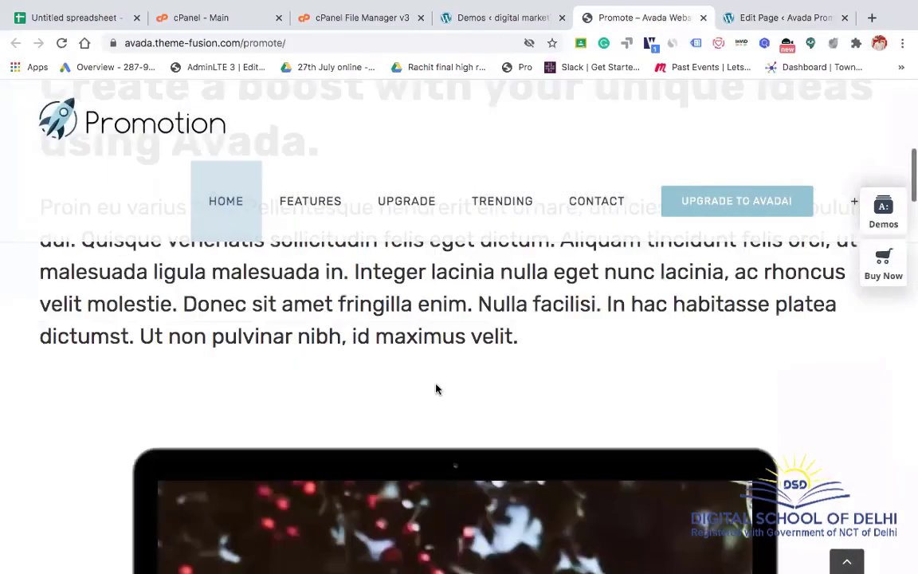
{"action": "scroll", "coordinate": [436, 389], "scroll_direction": "up", "scroll_amount": 4}
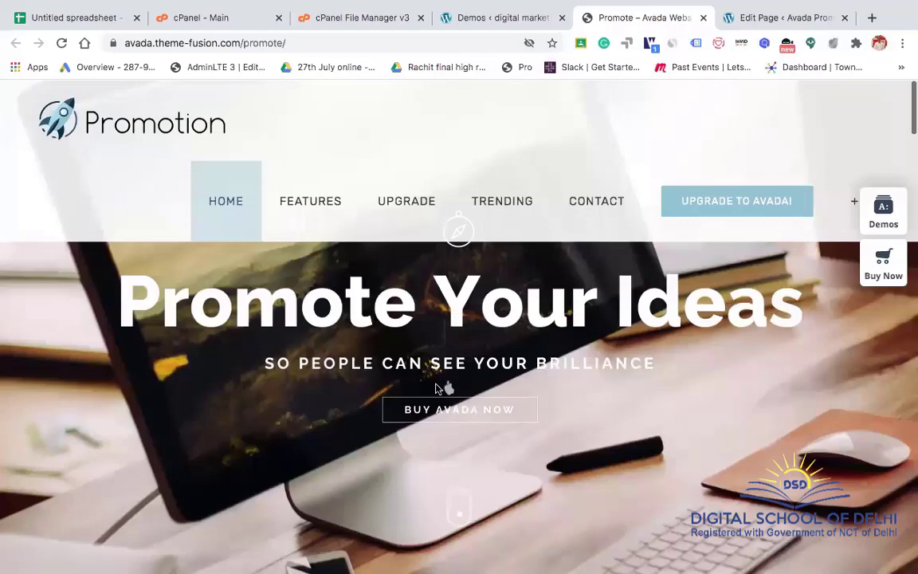
{"action": "scroll", "coordinate": [436, 389], "scroll_direction": "down", "scroll_amount": 1}
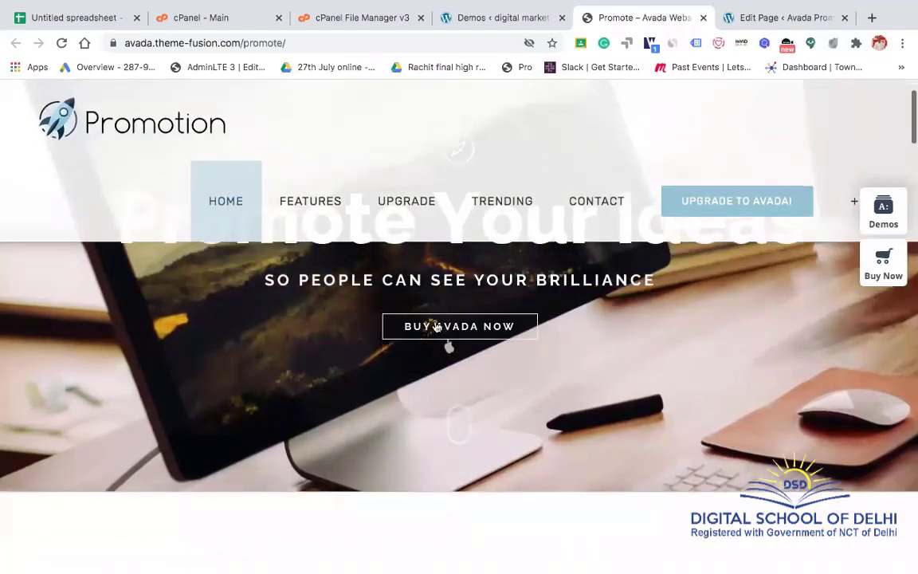
{"action": "scroll", "coordinate": [436, 326], "scroll_direction": "down", "scroll_amount": 3}
{"action": "scroll", "coordinate": [434, 322], "scroll_direction": "up", "scroll_amount": 4}
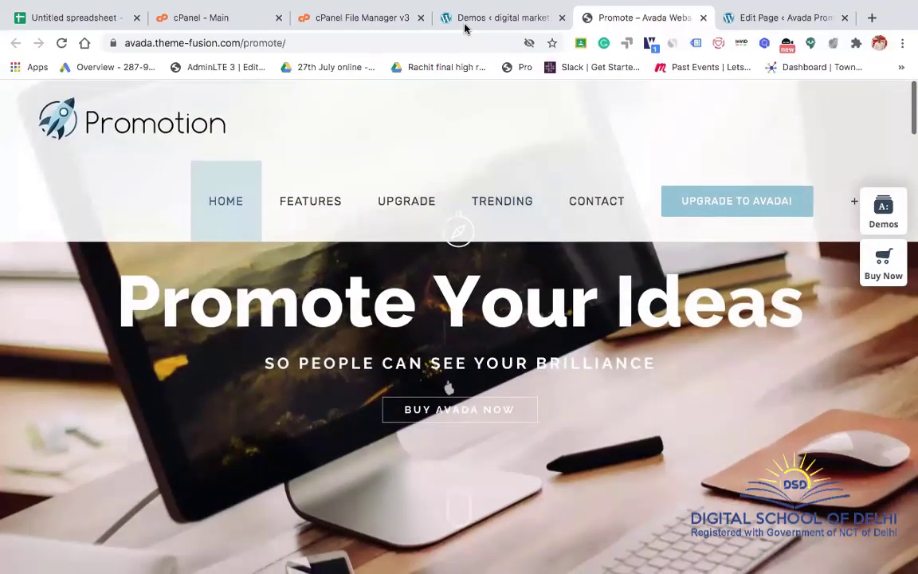
- Check the Fusion Slider slides and sliders lists in the site's admin, ending on the slides list
{"action": "left_click", "coordinate": [471, 20]}
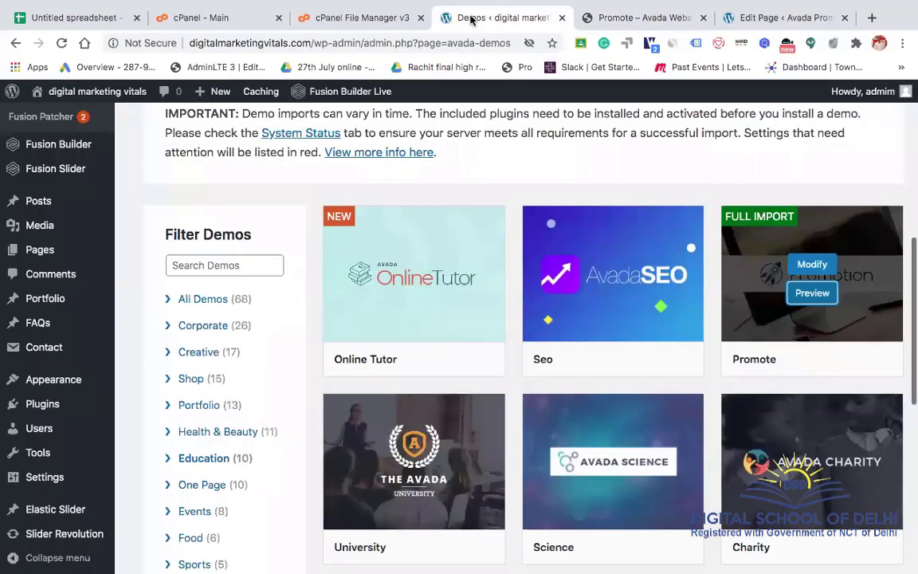
{"action": "mouse_move", "coordinate": [55, 168]}
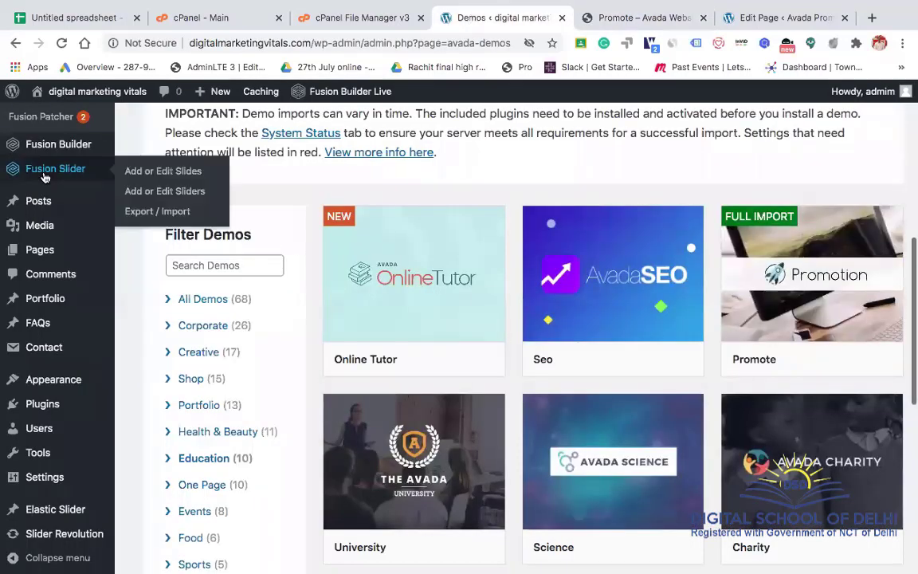
{"action": "left_click", "coordinate": [147, 178]}
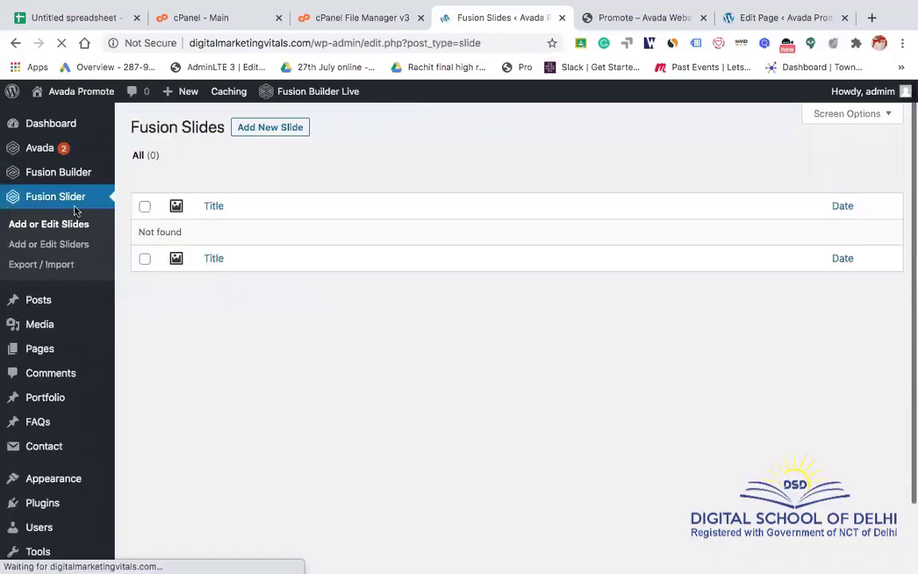
{"action": "left_click", "coordinate": [44, 247]}
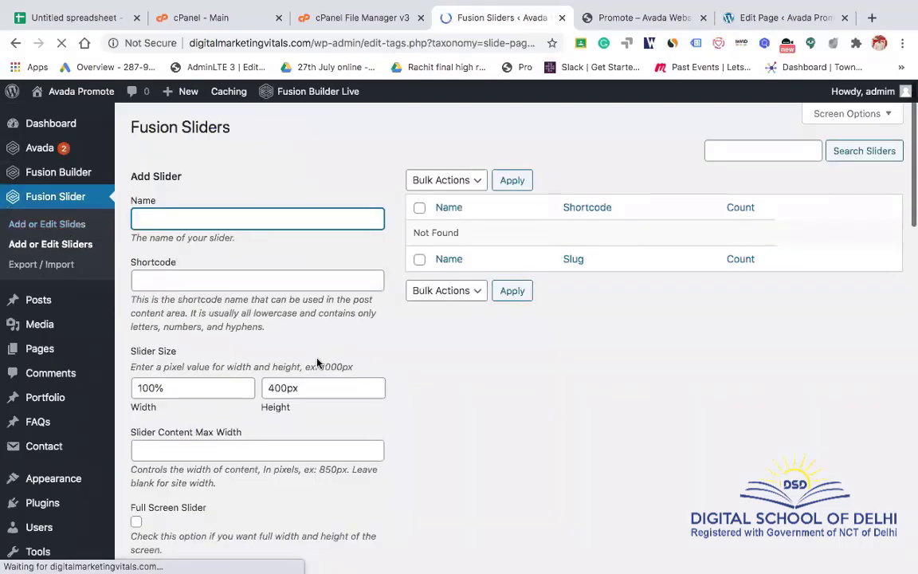
{"action": "left_click", "coordinate": [77, 226]}
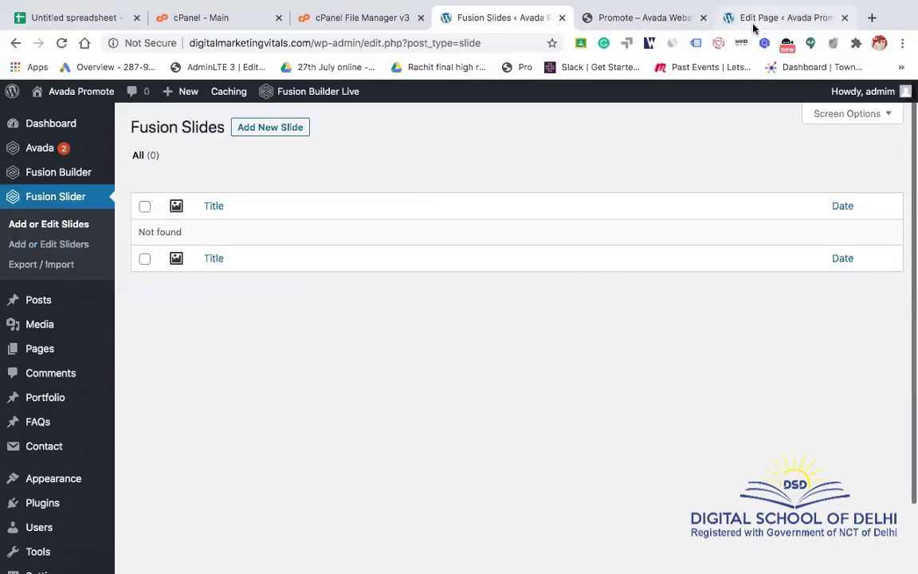
- Go back past the demo preview to the front page's editor, open its home-slider for editing, and look over the Slider Revolution screen
{"action": "left_click", "coordinate": [640, 19]}
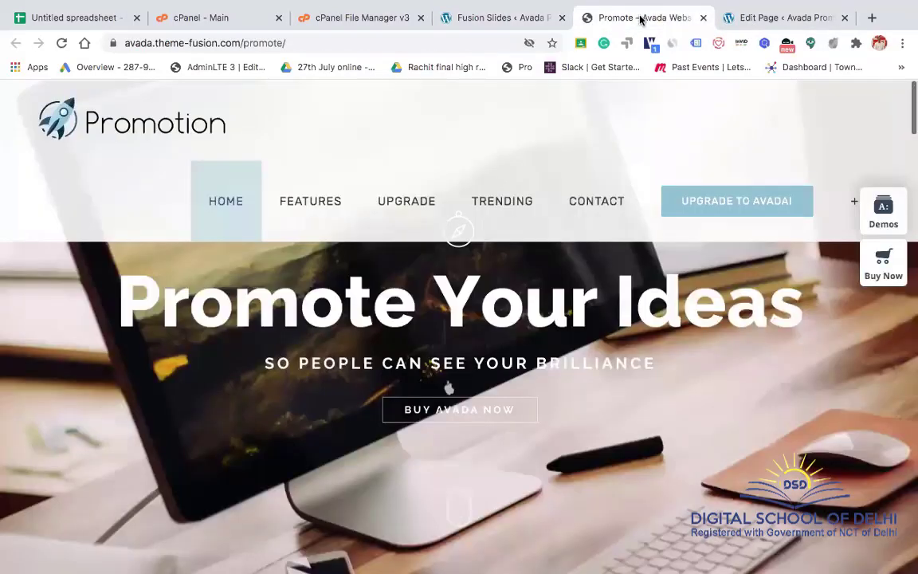
{"action": "left_click", "coordinate": [775, 17]}
{"action": "scroll", "coordinate": [357, 242], "scroll_direction": "up", "scroll_amount": 3}
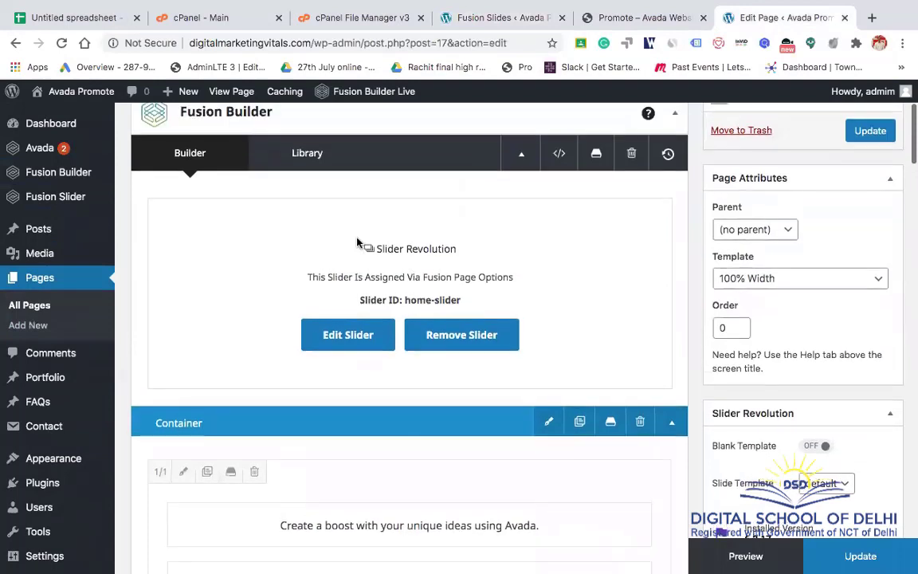
{"action": "left_click", "coordinate": [359, 350]}
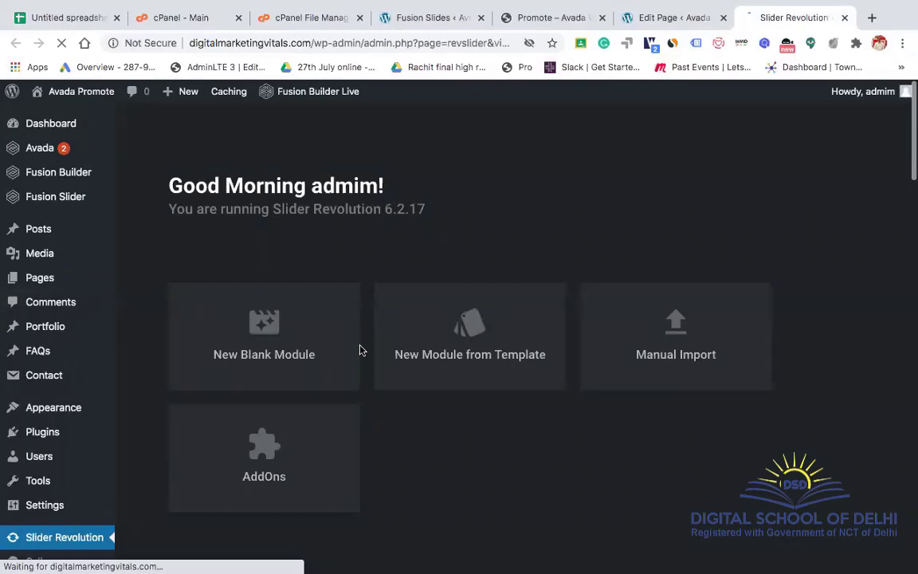
{"action": "scroll", "coordinate": [359, 349], "scroll_direction": "down", "scroll_amount": 3}
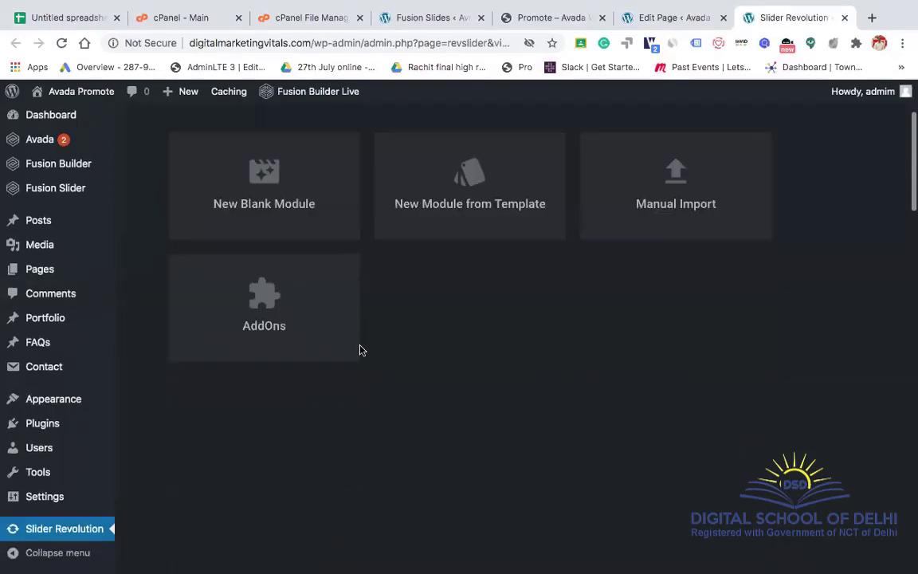
{"action": "scroll", "coordinate": [359, 349], "scroll_direction": "down", "scroll_amount": 3}
{"action": "scroll", "coordinate": [359, 349], "scroll_direction": "up", "scroll_amount": 5}
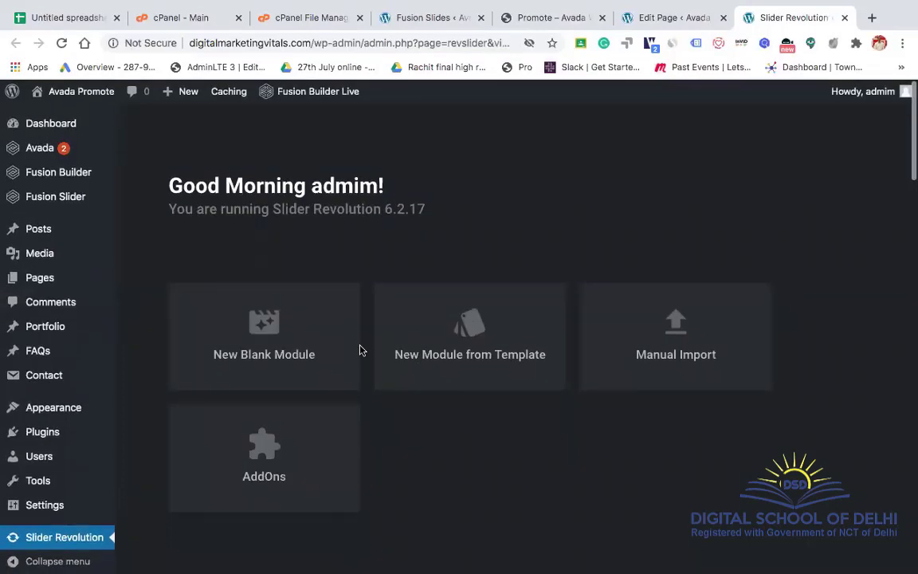
- Return to the front page's editor and examine its Fusion Builder containers and elements, ending at the assigned slider
{"action": "left_click", "coordinate": [674, 20]}
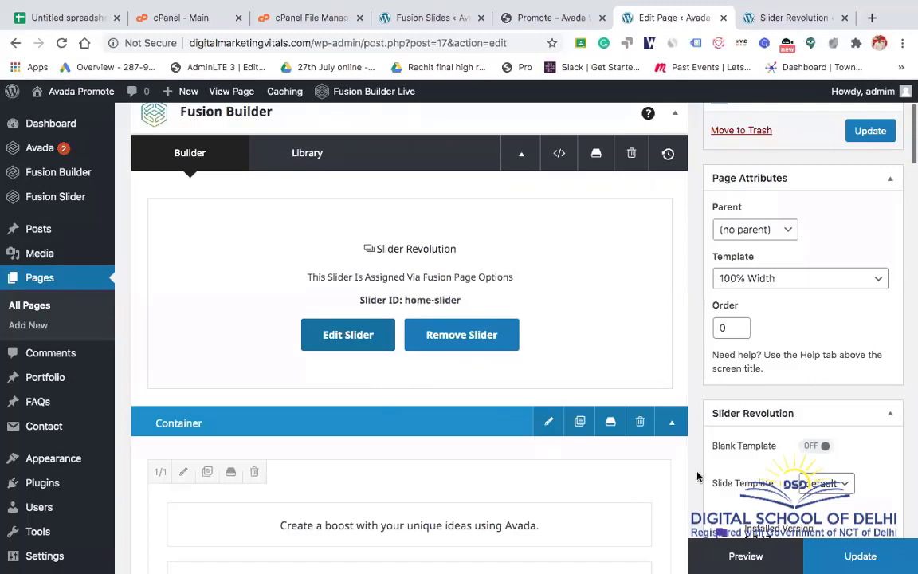
{"action": "scroll", "coordinate": [697, 476], "scroll_direction": "down", "scroll_amount": 2}
{"action": "scroll", "coordinate": [698, 476], "scroll_direction": "down", "scroll_amount": 5}
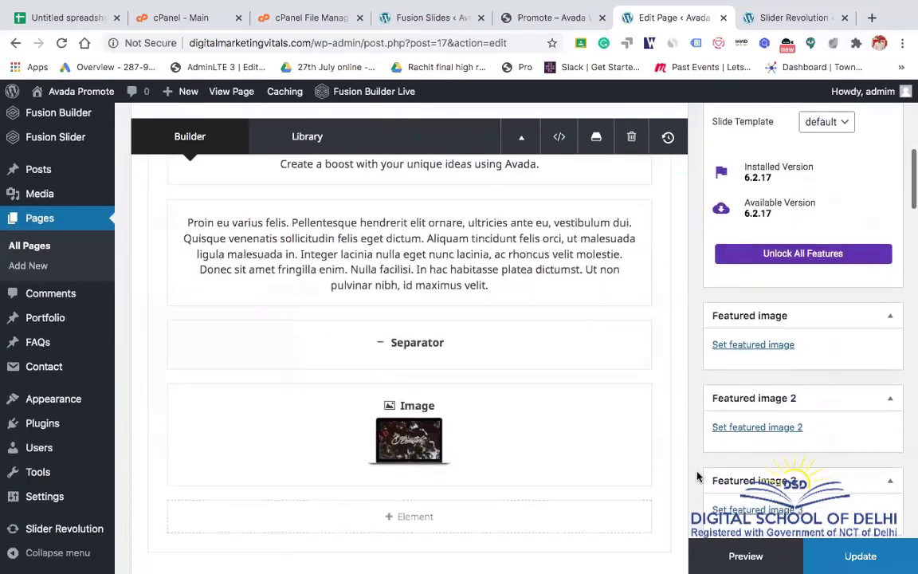
{"action": "scroll", "coordinate": [698, 476], "scroll_direction": "up", "scroll_amount": 1}
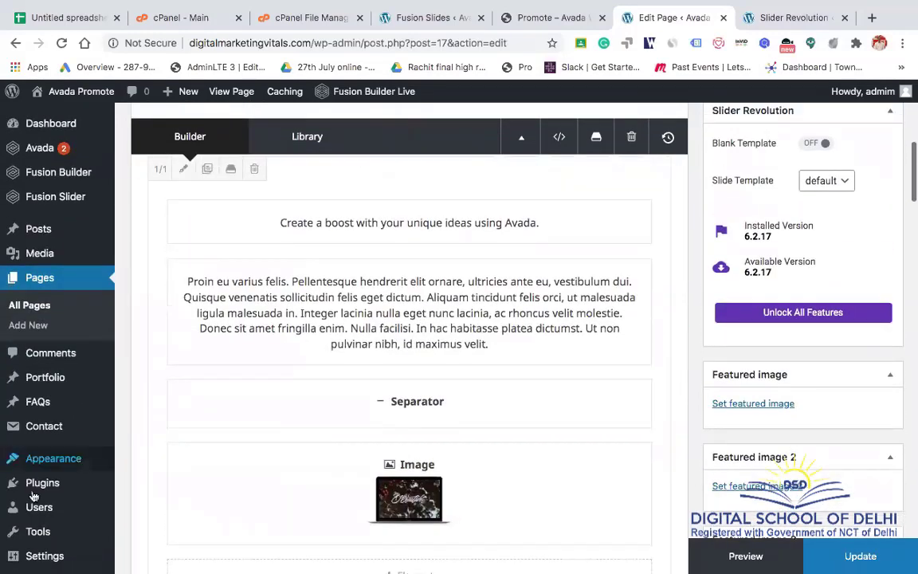
{"action": "mouse_move", "coordinate": [48, 548]}
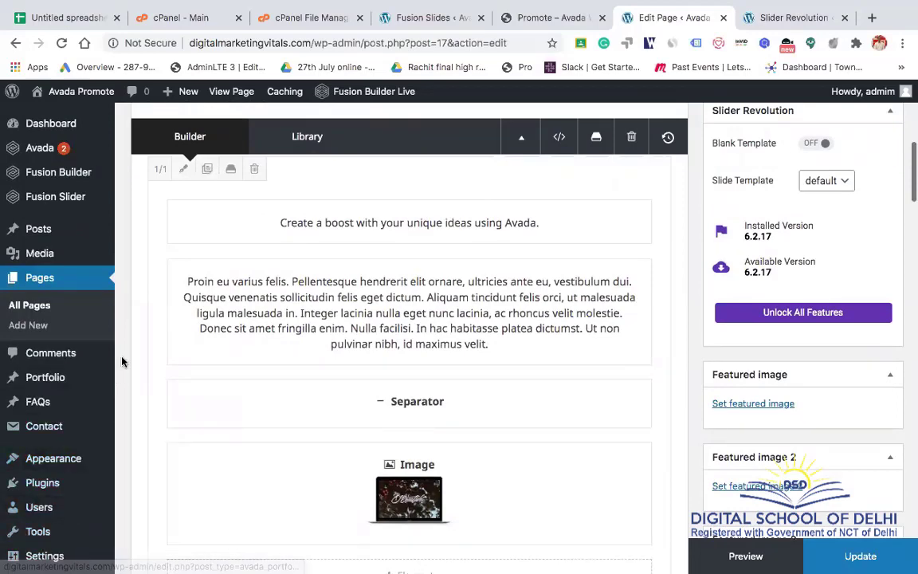
{"action": "scroll", "coordinate": [121, 361], "scroll_direction": "down", "scroll_amount": 7}
{"action": "scroll", "coordinate": [122, 362], "scroll_direction": "down", "scroll_amount": 2}
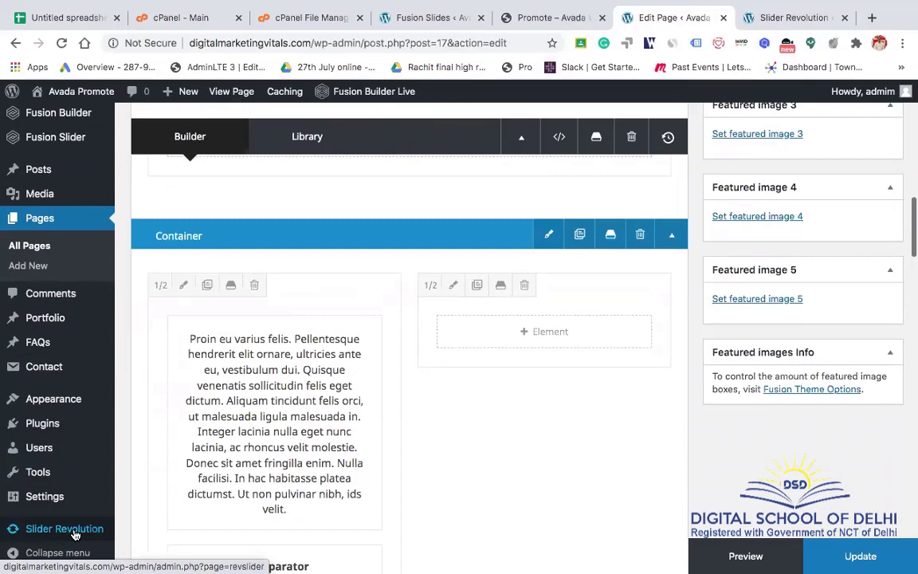
{"action": "scroll", "coordinate": [513, 433], "scroll_direction": "up", "scroll_amount": 10}
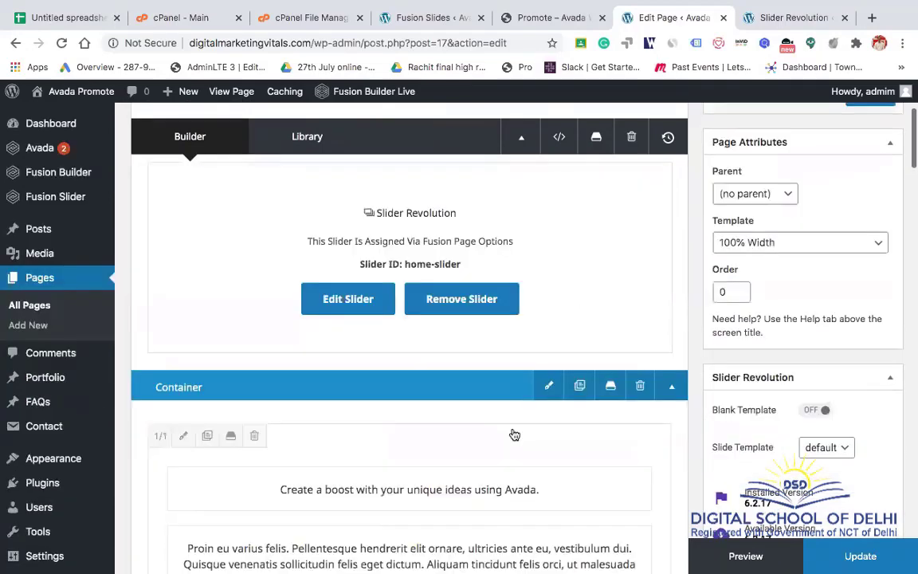
- Open the live site in a separate tab from the Home page's editor and close the Slider Revolution tab
{"action": "left_click", "coordinate": [792, 18]}
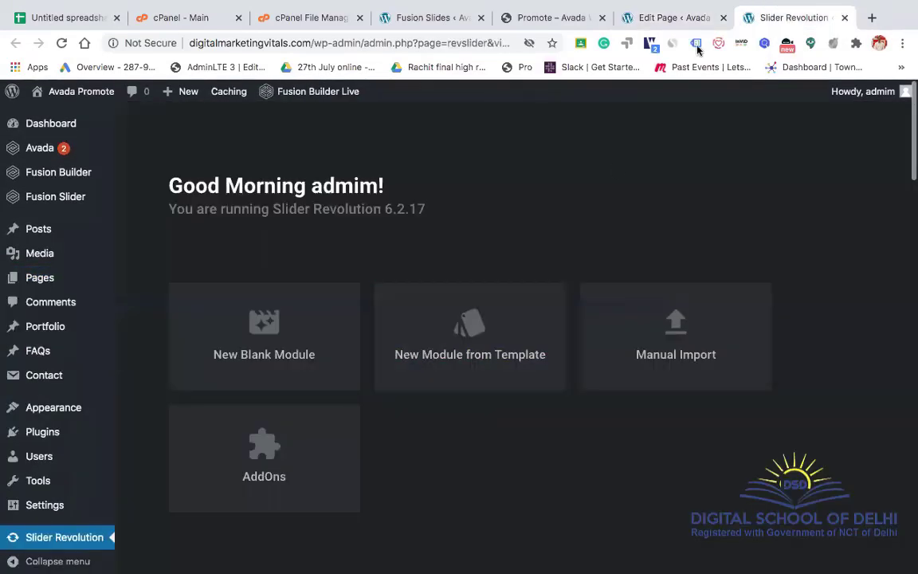
{"action": "left_click", "coordinate": [662, 19]}
{"action": "mouse_move", "coordinate": [50, 93]}
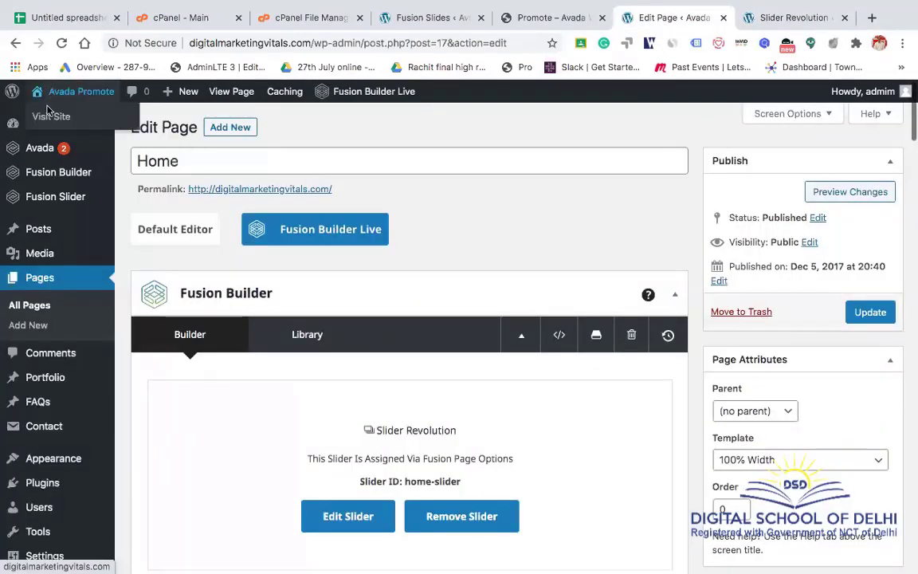
{"action": "right_click", "coordinate": [46, 119]}
{"action": "left_click", "coordinate": [68, 122]}
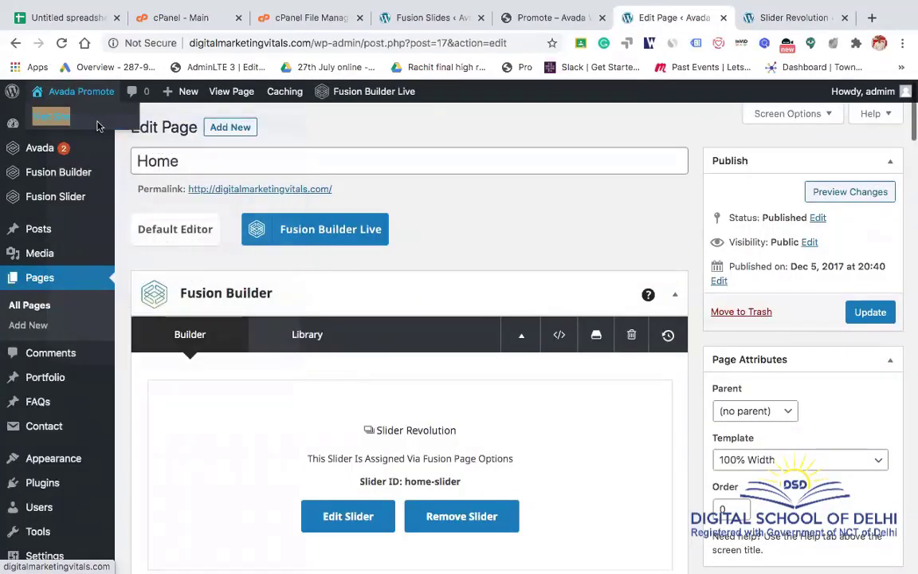
{"action": "left_click", "coordinate": [805, 20]}
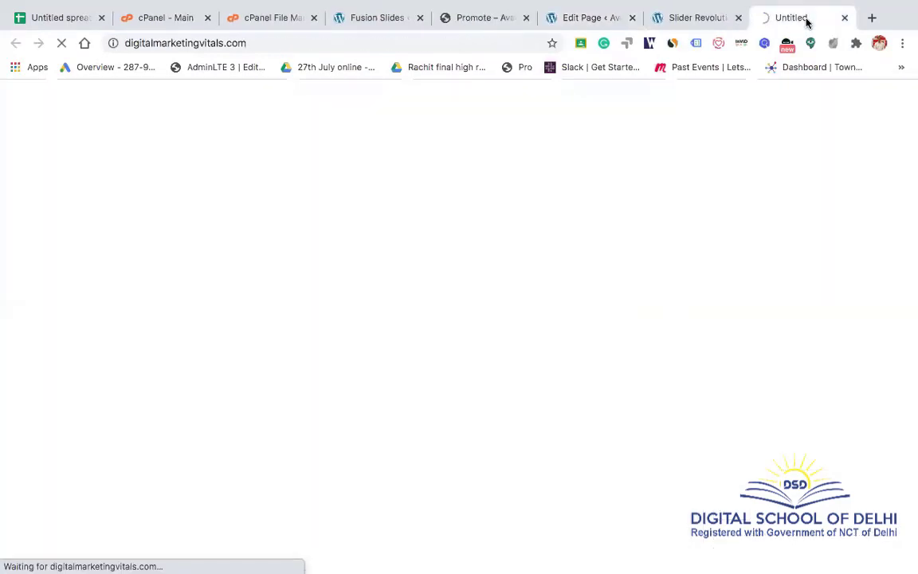
{"action": "left_click", "coordinate": [721, 19]}
{"action": "left_click", "coordinate": [737, 18]}
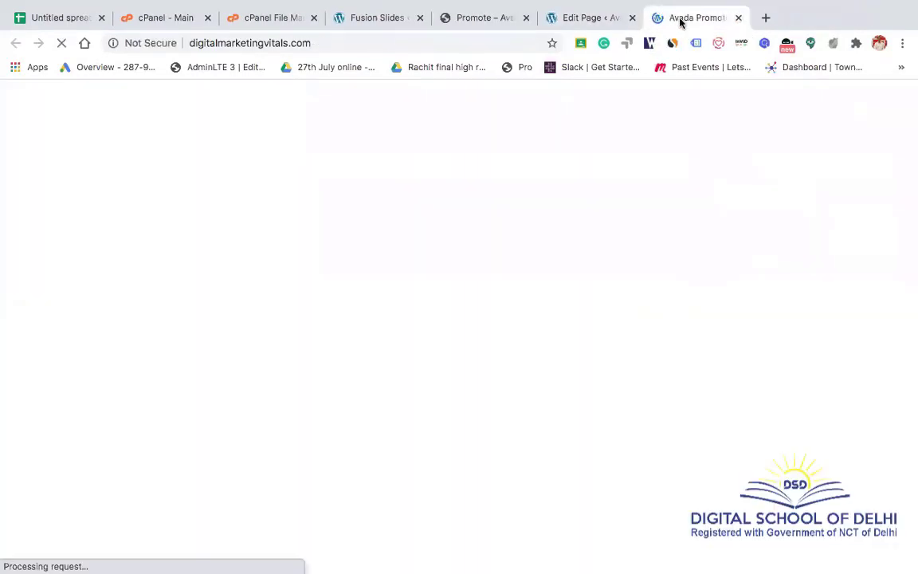
- Compare the first container in the Home page's editor with the heading and paragraph below the slider on the live site
{"action": "left_click", "coordinate": [609, 20]}
{"action": "left_click", "coordinate": [678, 19]}
{"action": "left_click", "coordinate": [584, 19]}
{"action": "scroll", "coordinate": [543, 422], "scroll_direction": "down", "scroll_amount": 8}
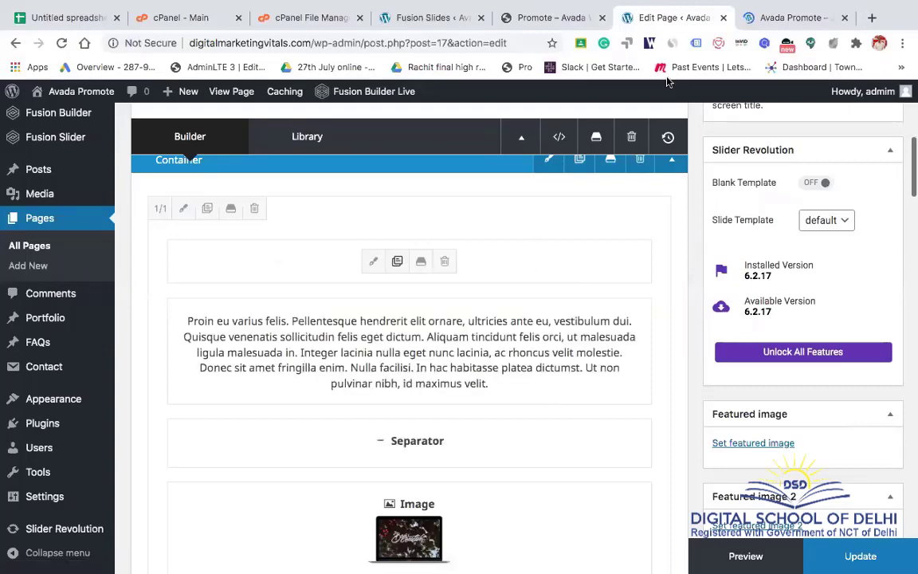
{"action": "left_click", "coordinate": [752, 19]}
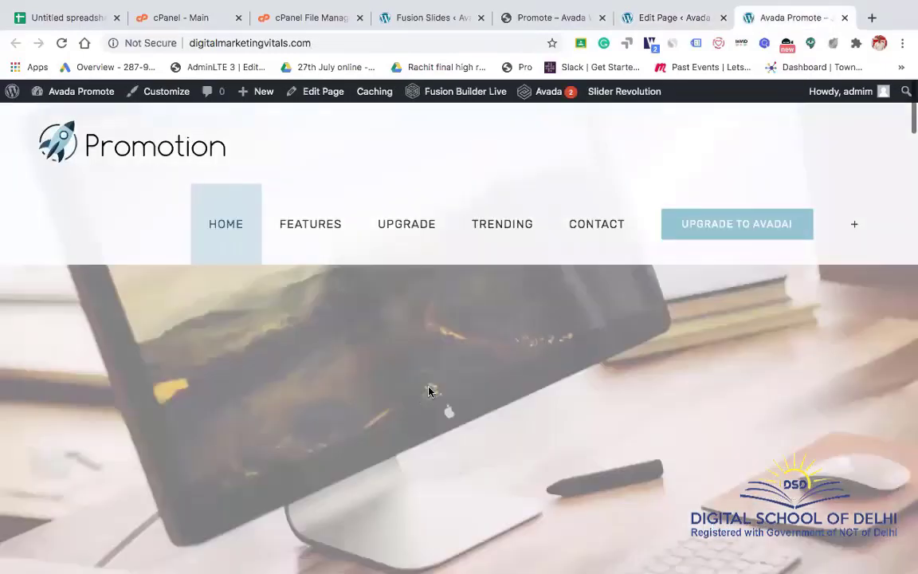
{"action": "scroll", "coordinate": [428, 389], "scroll_direction": "down", "scroll_amount": 5}
{"action": "scroll", "coordinate": [428, 391], "scroll_direction": "down", "scroll_amount": 1}
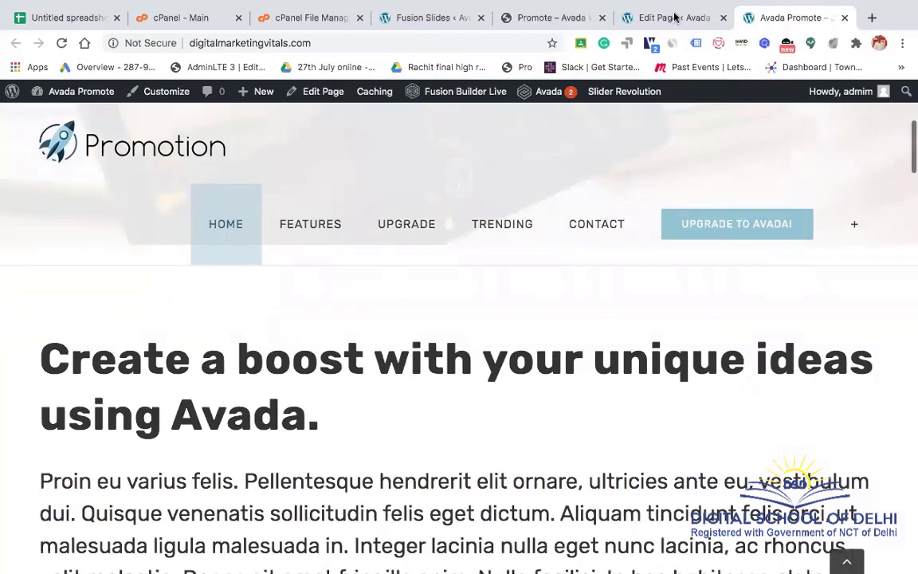
- Centre the title "Create a boost with your unique ideas using Avada." in the first container, colour it burnt orange and save the element
{"action": "left_click", "coordinate": [630, 16]}
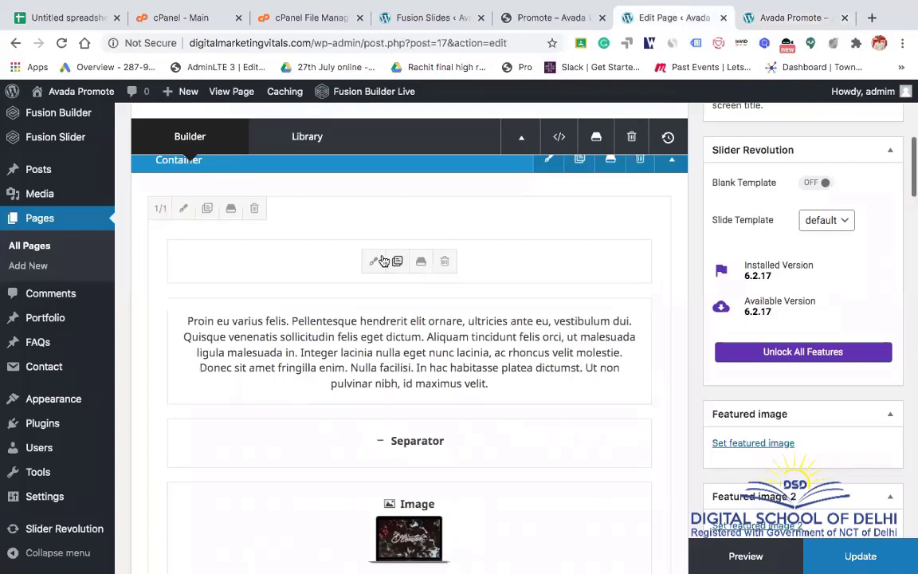
{"action": "left_click", "coordinate": [372, 263]}
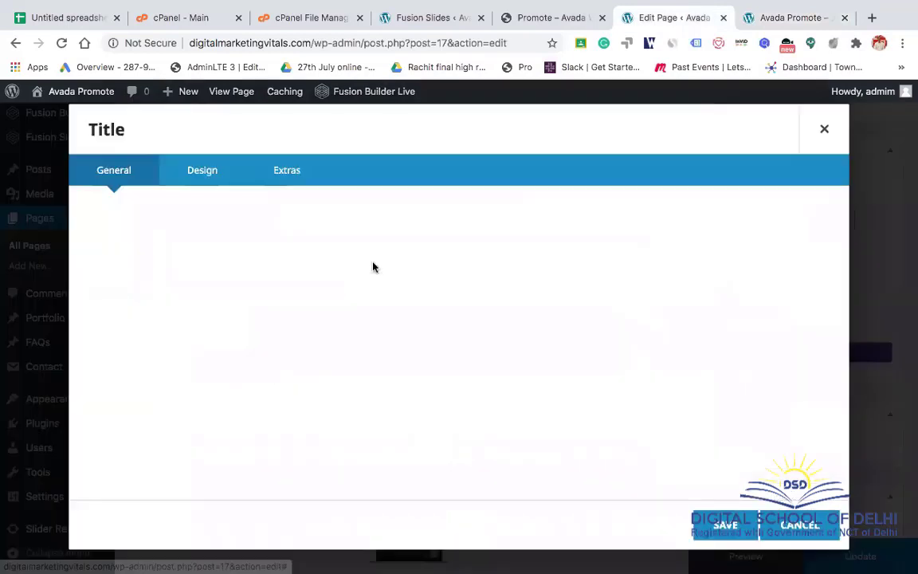
{"action": "scroll", "coordinate": [358, 348], "scroll_direction": "down", "scroll_amount": 3}
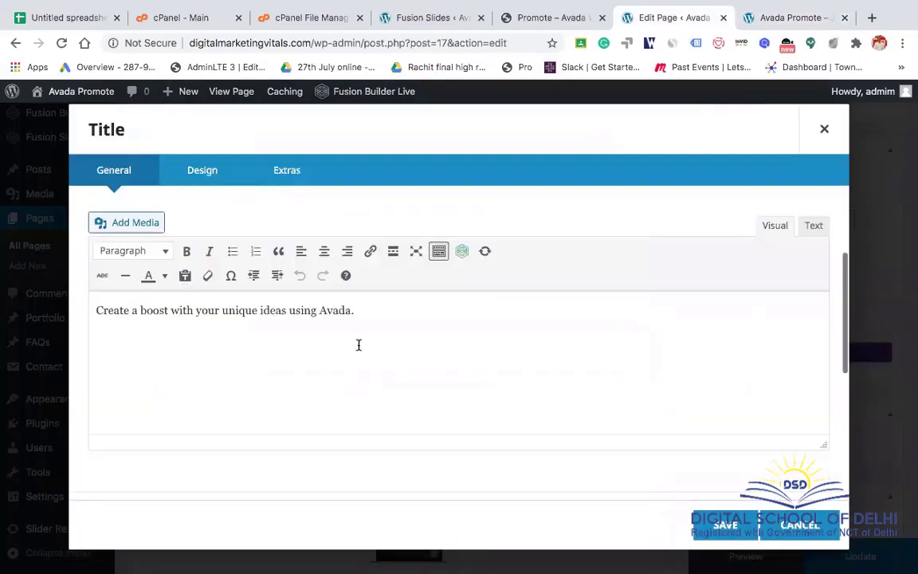
{"action": "triple_click", "coordinate": [307, 310]}
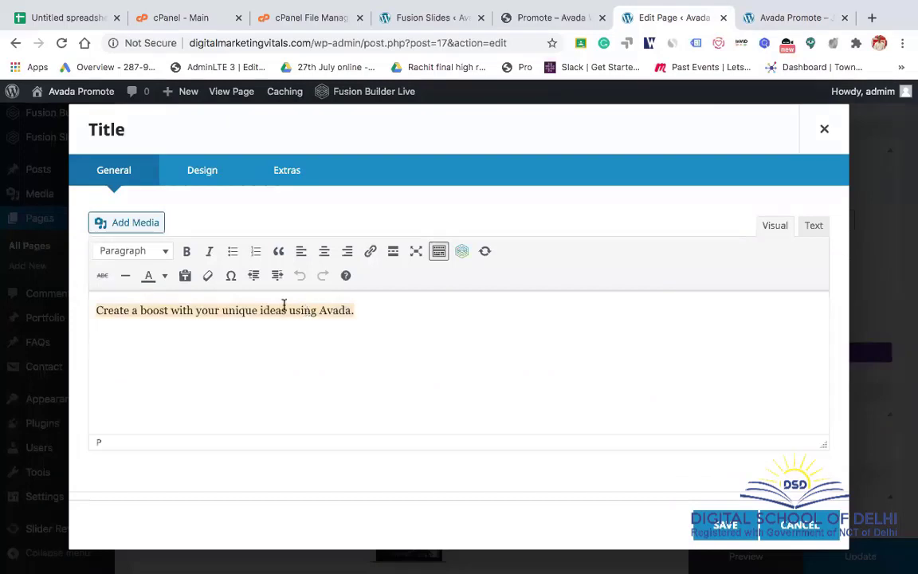
{"action": "left_click", "coordinate": [322, 256]}
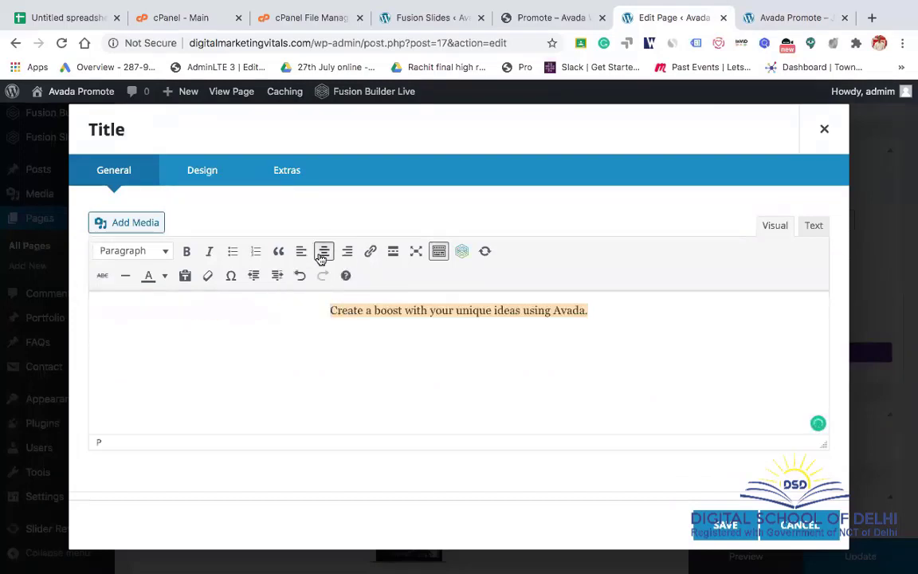
{"action": "left_click", "coordinate": [163, 279]}
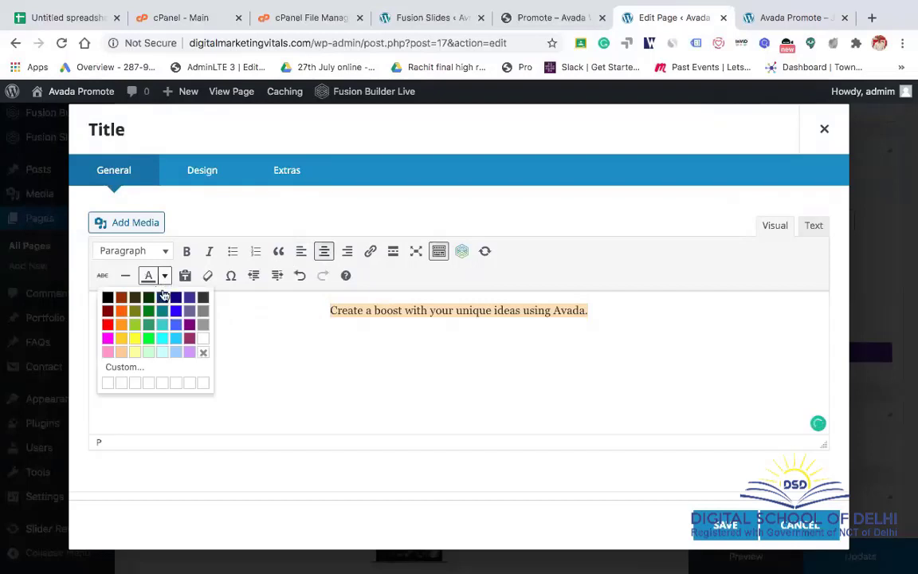
{"action": "left_click", "coordinate": [121, 311]}
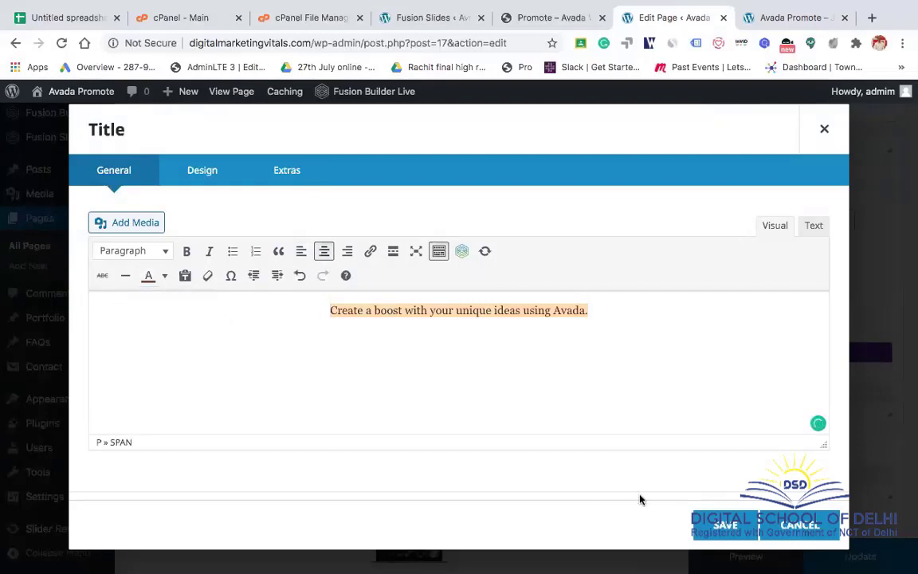
{"action": "left_click", "coordinate": [722, 525]}
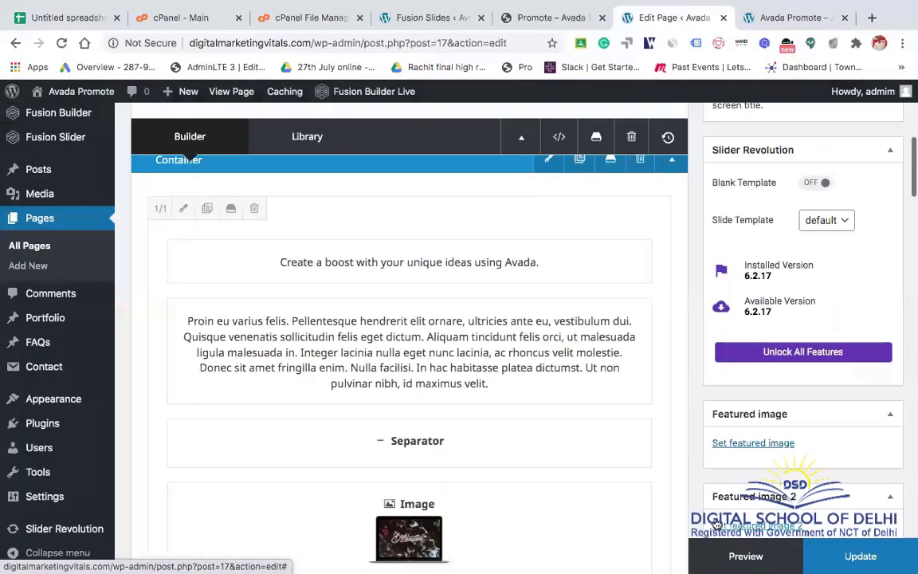
- Update the Home page and reload the live site to check the heading's new alignment and colour
{"action": "scroll", "coordinate": [773, 299], "scroll_direction": "up", "scroll_amount": 6}
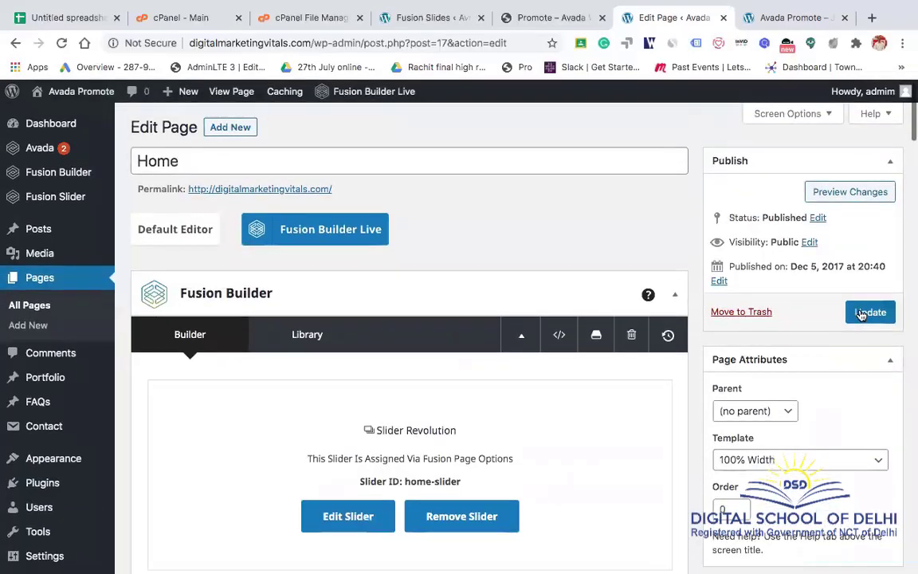
{"action": "left_click", "coordinate": [869, 312]}
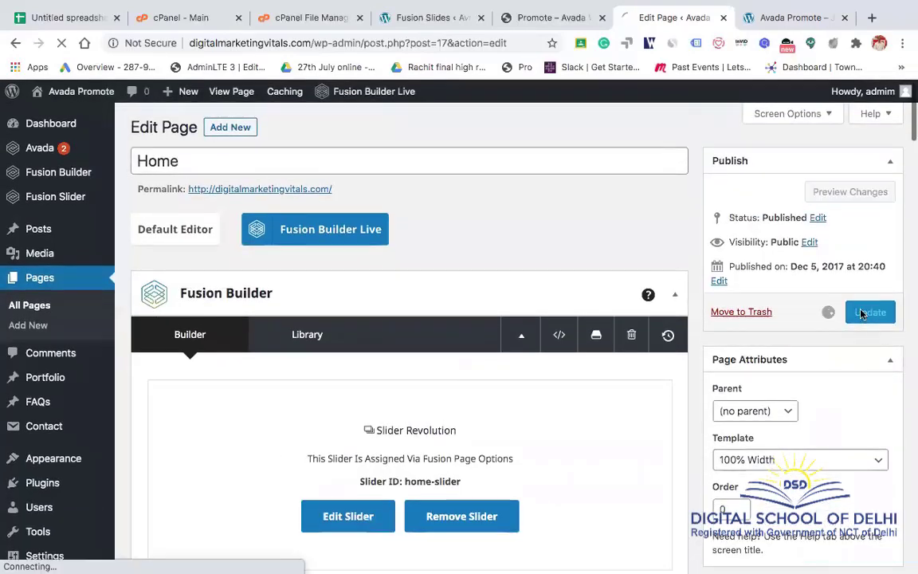
{"action": "left_click", "coordinate": [785, 17]}
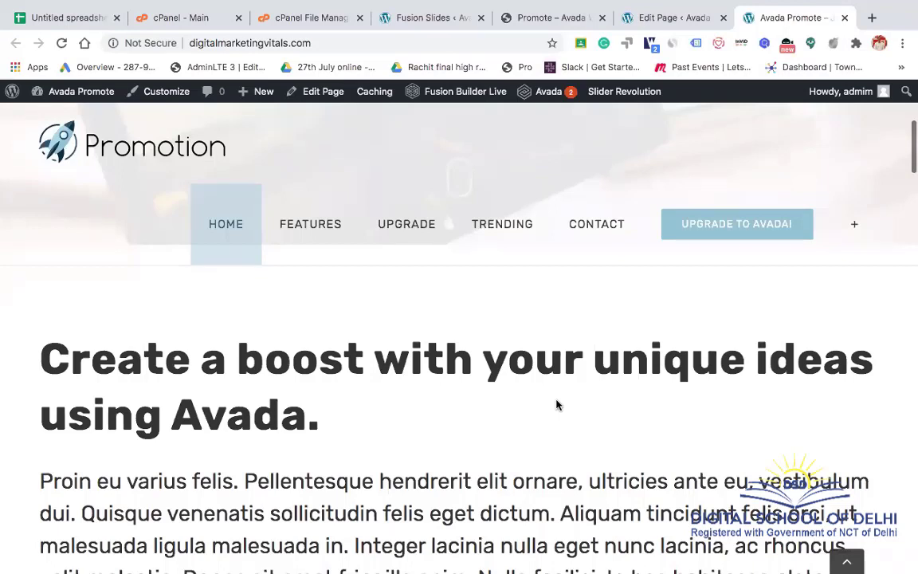
{"action": "left_click", "coordinate": [62, 44]}
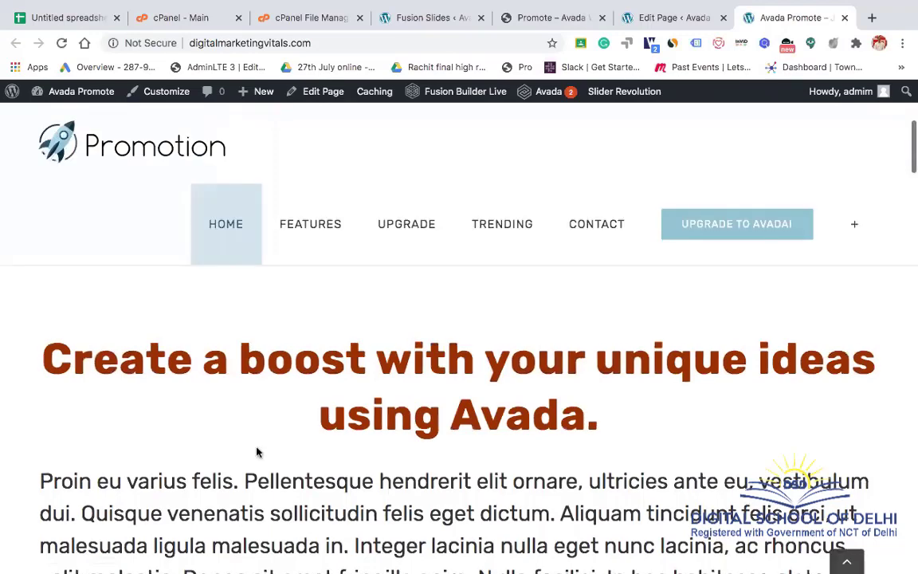
{"action": "scroll", "coordinate": [257, 452], "scroll_direction": "down", "scroll_amount": 2}
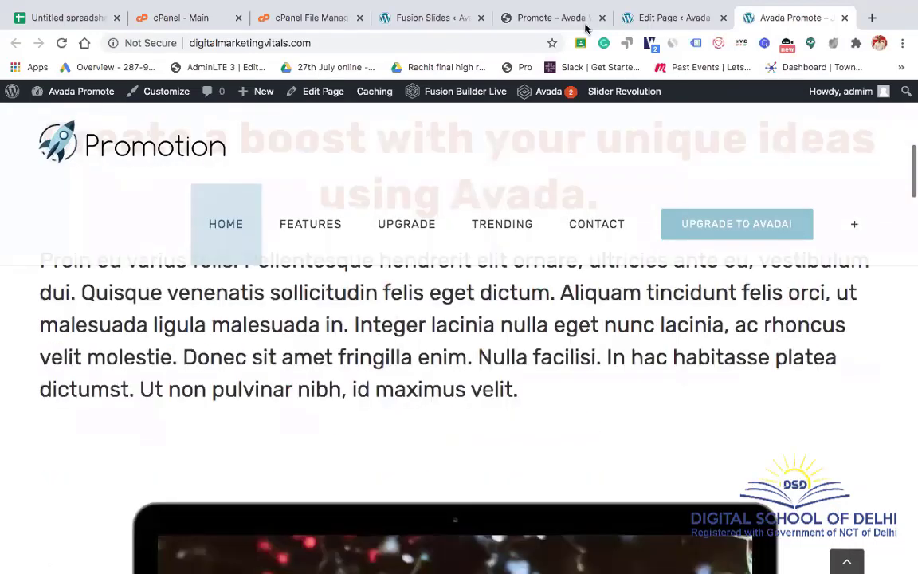
- Colour the "Proin eu varius felis" paragraph in the first container yellow-green, without bold, and save the element
{"action": "left_click", "coordinate": [644, 21]}
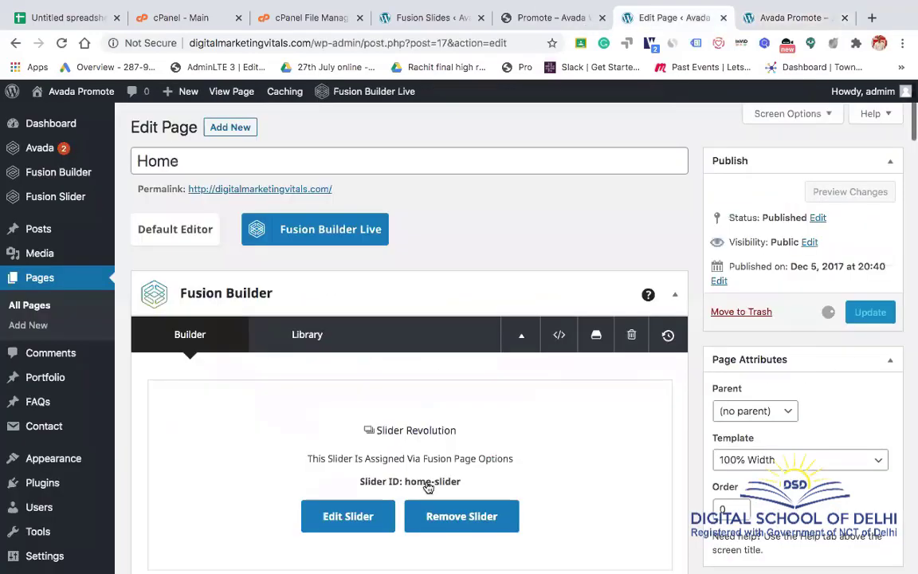
{"action": "scroll", "coordinate": [426, 483], "scroll_direction": "down", "scroll_amount": 4}
{"action": "scroll", "coordinate": [358, 355], "scroll_direction": "down", "scroll_amount": 1}
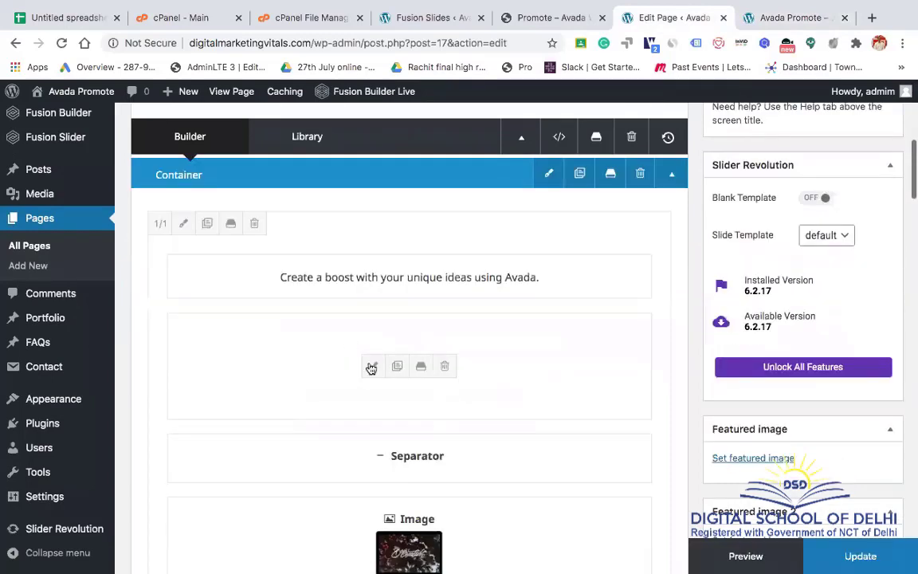
{"action": "left_click", "coordinate": [371, 366]}
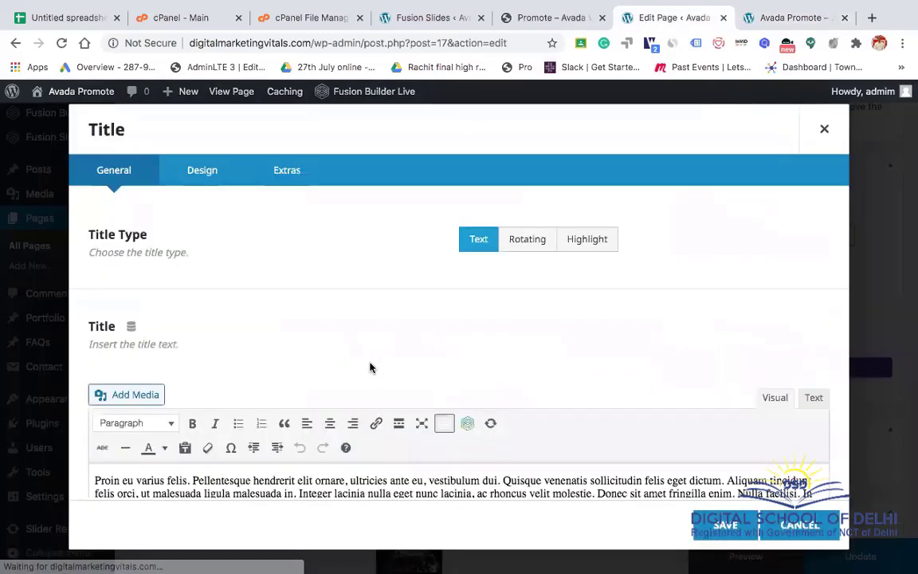
{"action": "scroll", "coordinate": [361, 333], "scroll_direction": "down", "scroll_amount": 3}
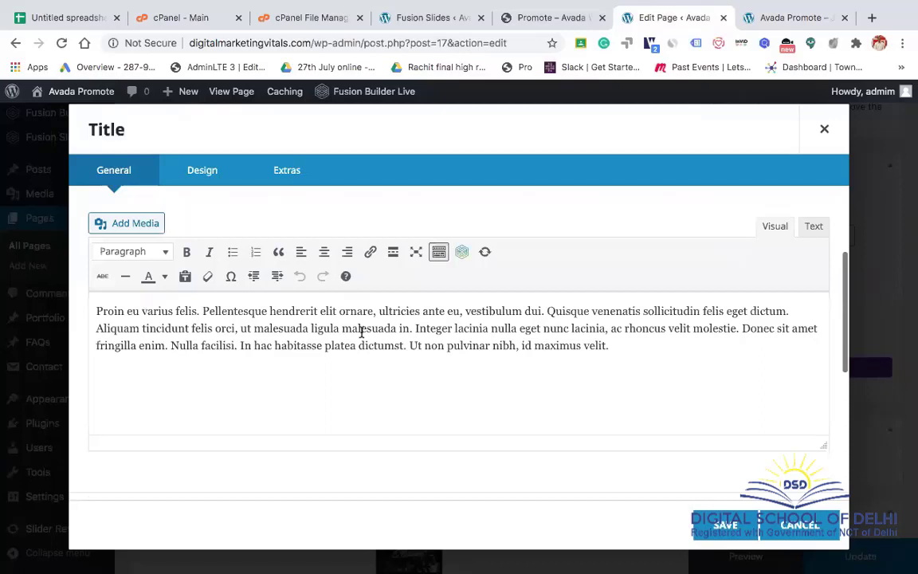
{"action": "triple_click", "coordinate": [362, 333]}
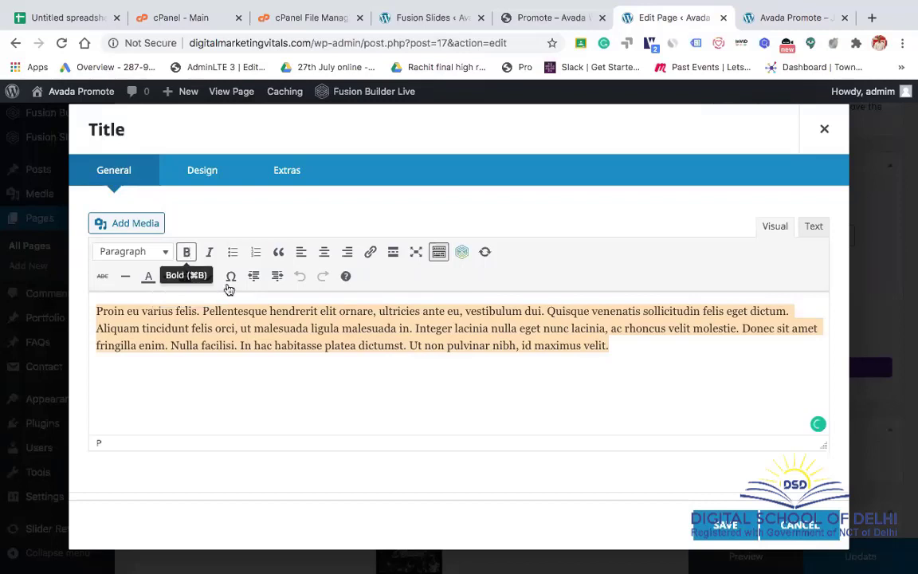
{"action": "left_click", "coordinate": [187, 252]}
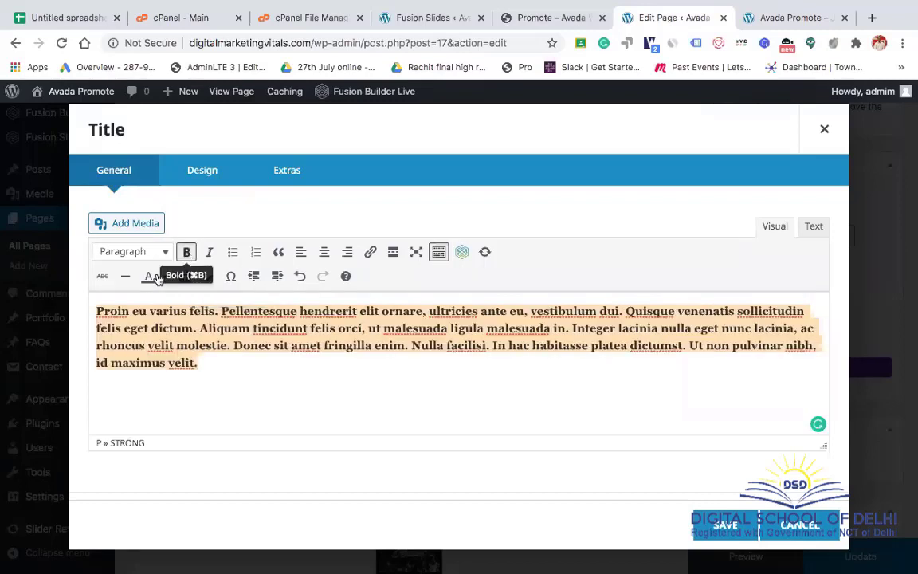
{"action": "left_click", "coordinate": [187, 254]}
{"action": "left_click", "coordinate": [165, 279]}
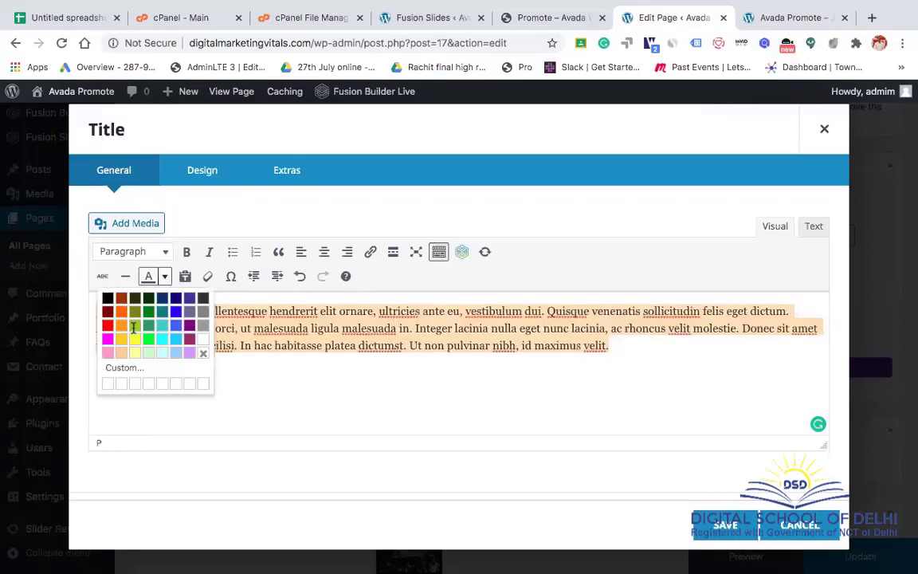
{"action": "left_click", "coordinate": [134, 326]}
{"action": "left_click", "coordinate": [228, 373]}
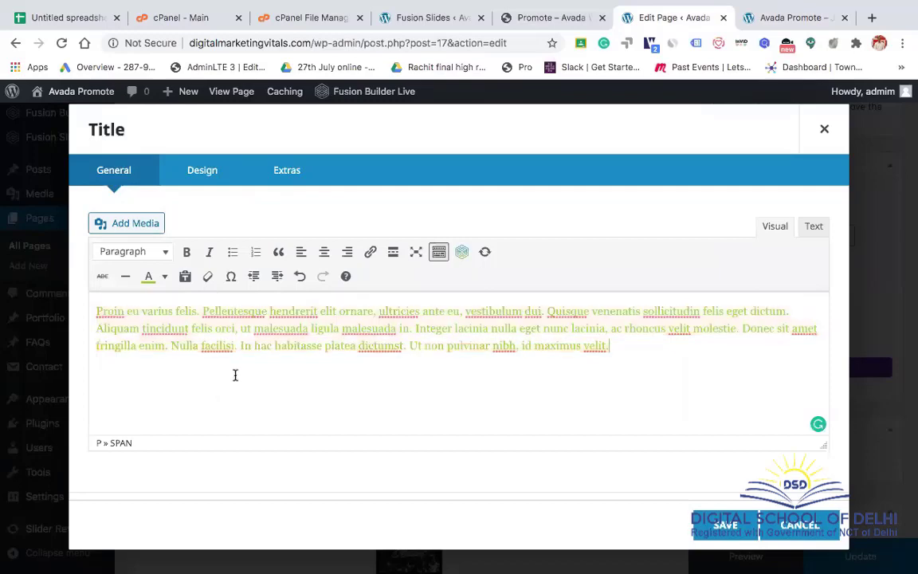
{"action": "left_click", "coordinate": [705, 528]}
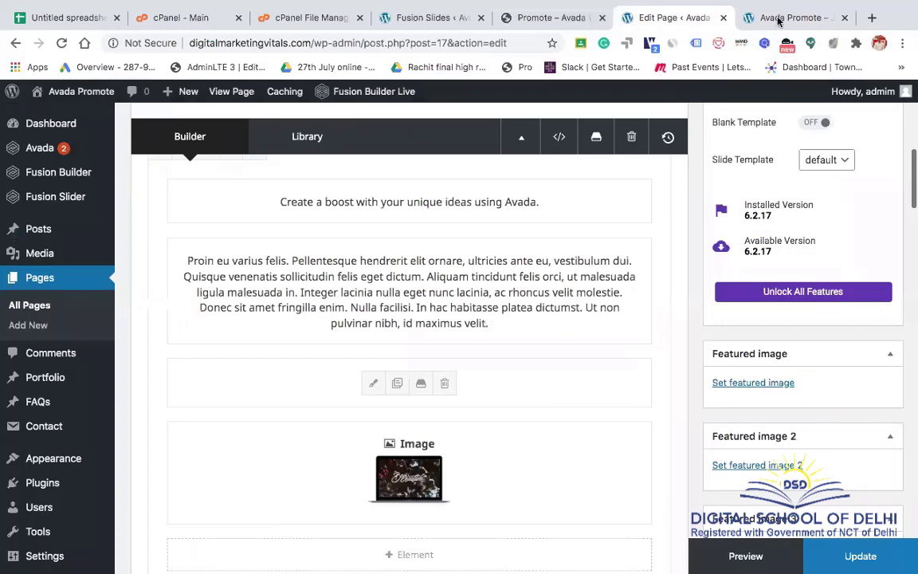
- Locate the "Be Creatives" laptop picture on the live page and remove it from the first container's Image element
{"action": "key", "text": "ctrl+Tab"}
{"action": "scroll", "coordinate": [504, 408], "scroll_direction": "down", "scroll_amount": 3}
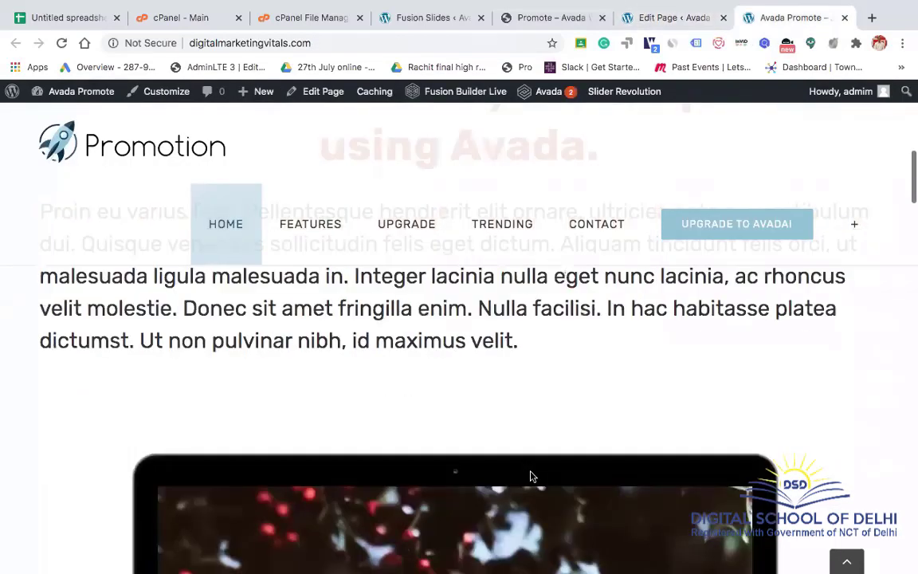
{"action": "scroll", "coordinate": [530, 476], "scroll_direction": "down", "scroll_amount": 3}
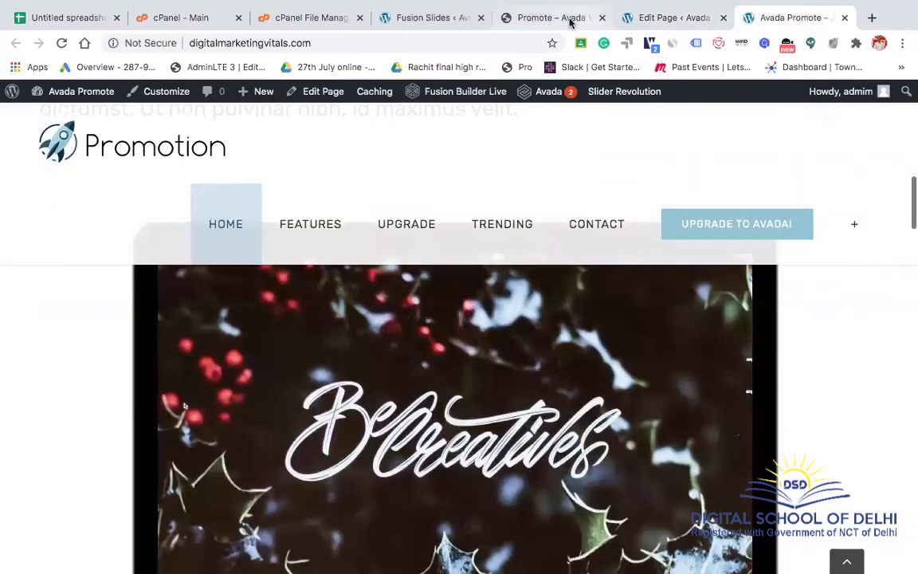
{"action": "left_click", "coordinate": [644, 17]}
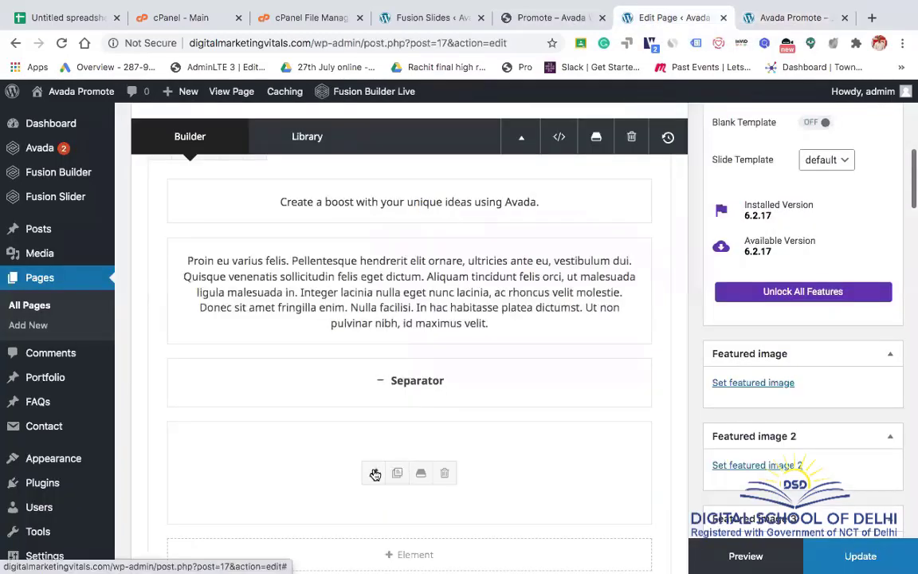
{"action": "left_click", "coordinate": [374, 473]}
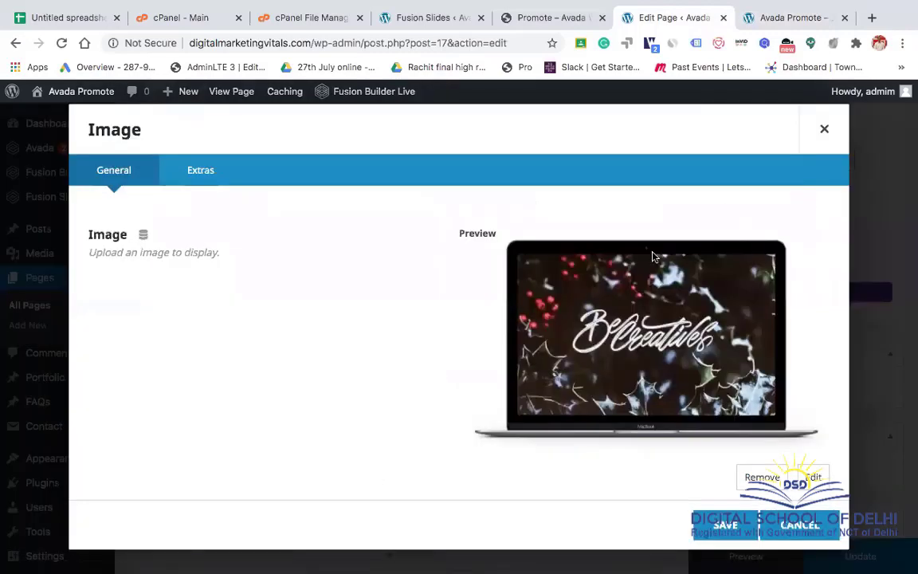
{"action": "scroll", "coordinate": [652, 256], "scroll_direction": "down", "scroll_amount": 2}
{"action": "left_click", "coordinate": [767, 387]}
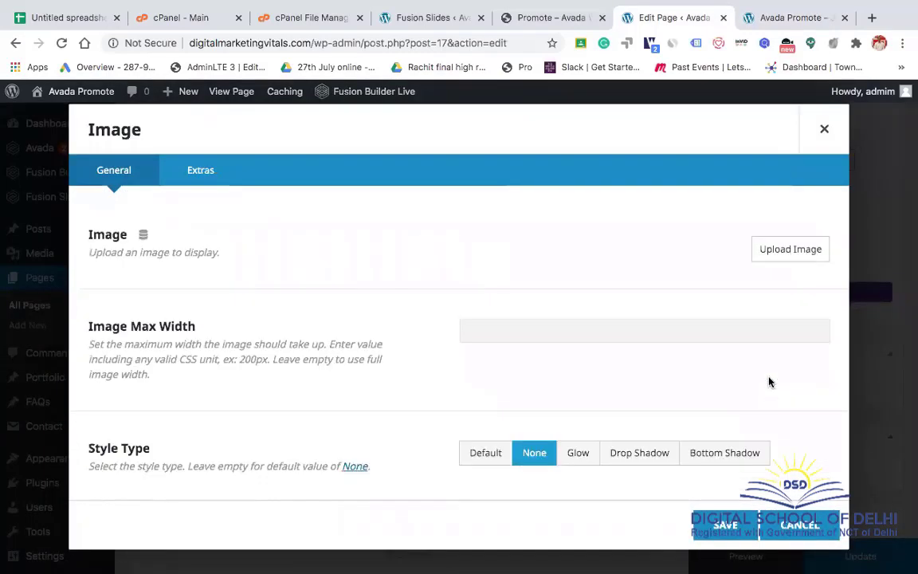
- Upload 1967194.jpg from Downloads, insert it as the first container's Image element picture and save the element
{"action": "left_click", "coordinate": [801, 254]}
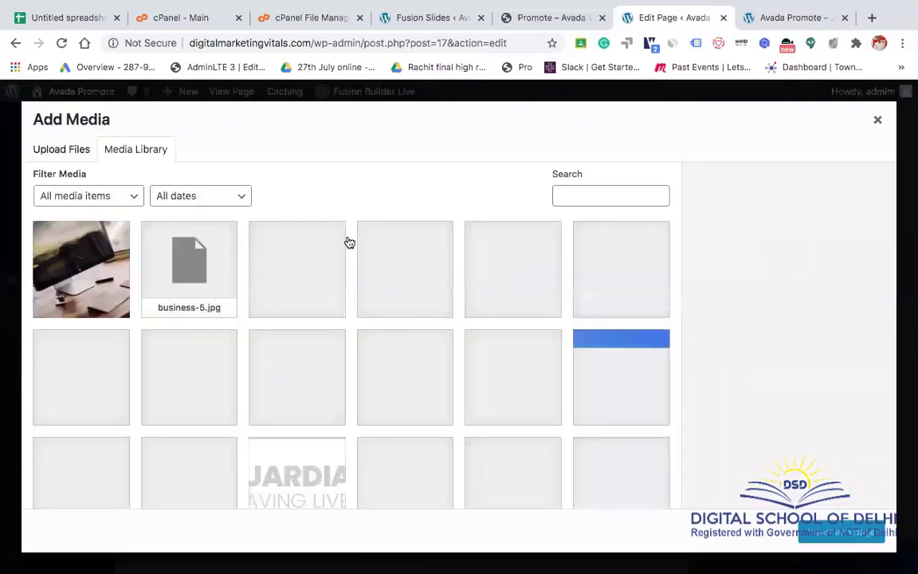
{"action": "left_click", "coordinate": [70, 151]}
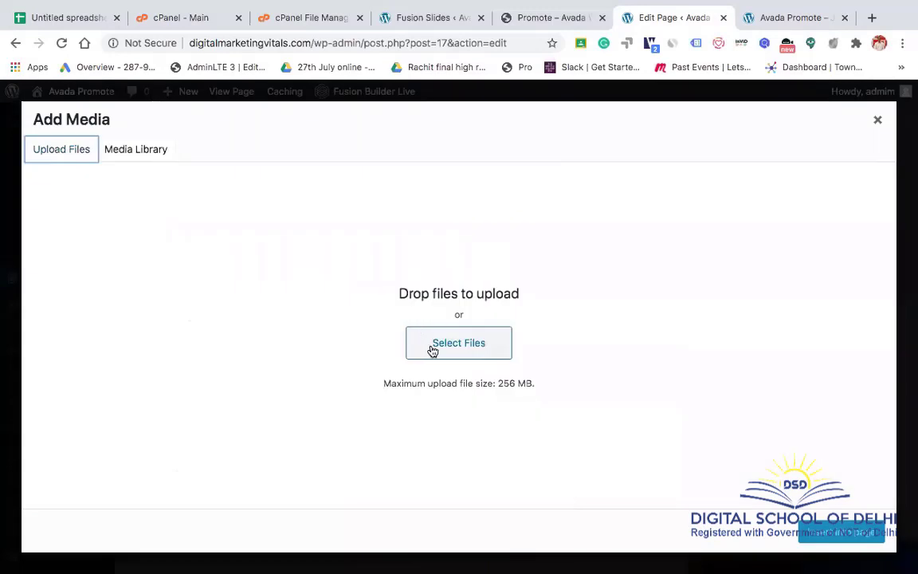
{"action": "left_click", "coordinate": [433, 347]}
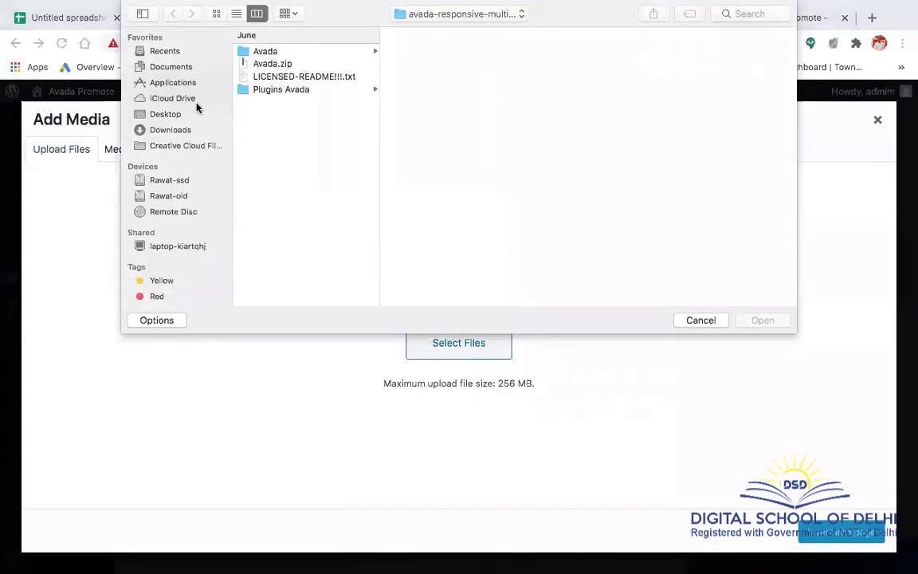
{"action": "left_click", "coordinate": [173, 116]}
{"action": "left_click", "coordinate": [170, 129]}
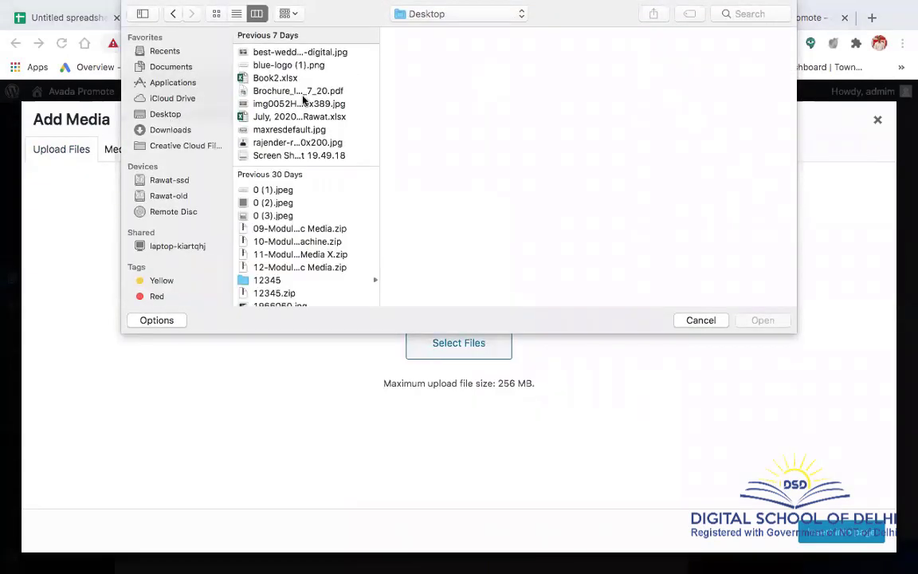
{"action": "left_click", "coordinate": [287, 82]}
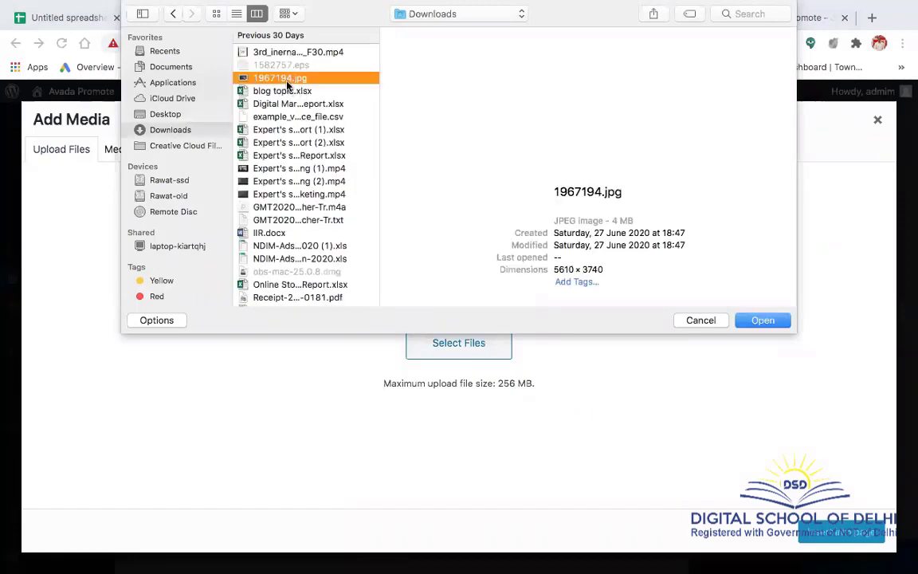
{"action": "double_click", "coordinate": [287, 82]}
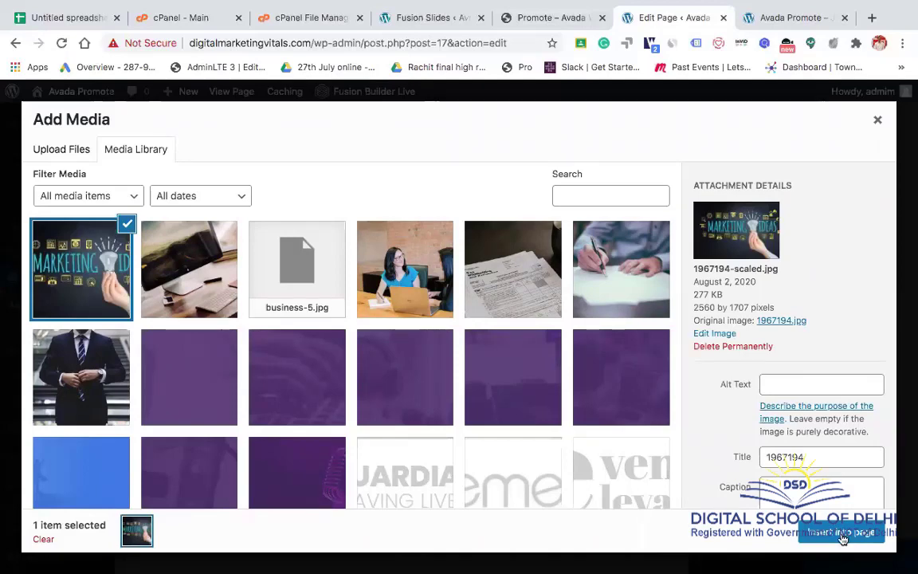
{"action": "left_click", "coordinate": [841, 532]}
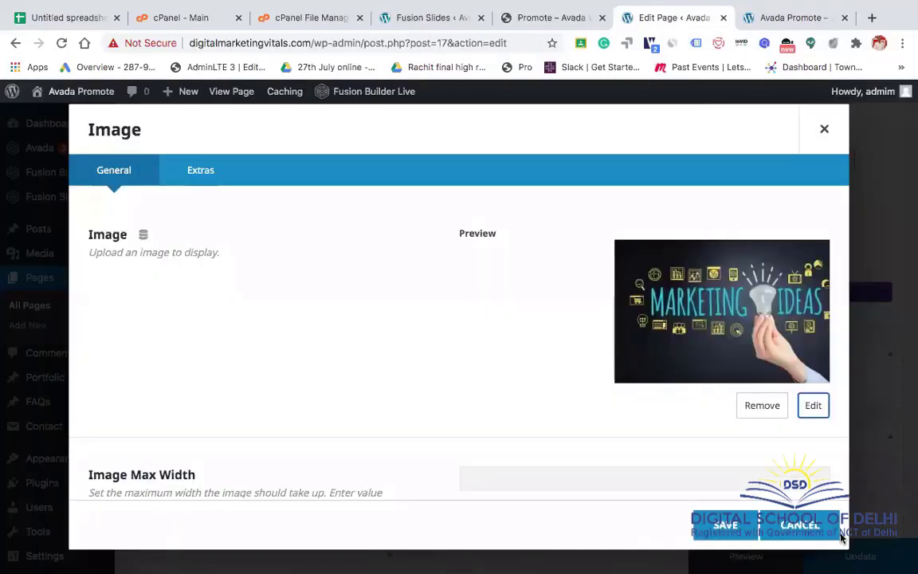
{"action": "left_click", "coordinate": [718, 523]}
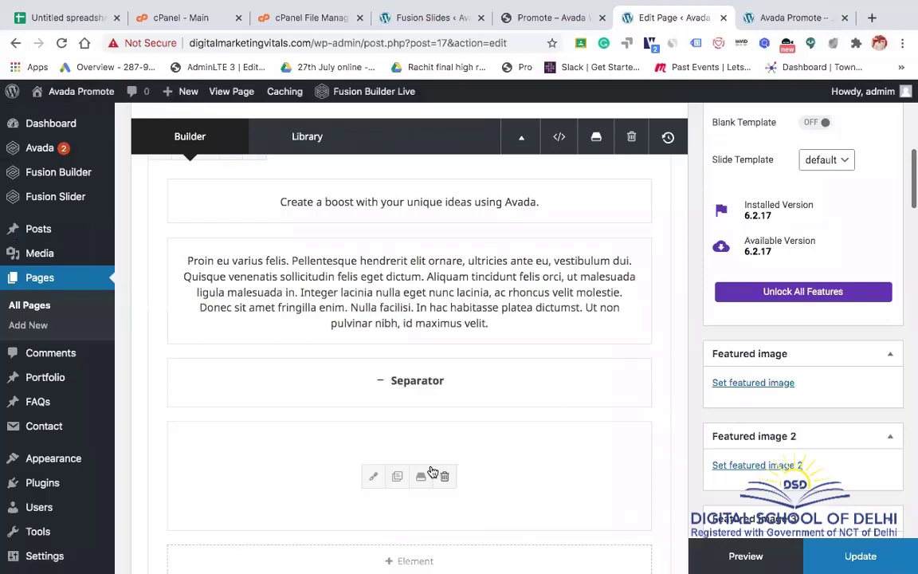
- Update the Home page and reload the live site to check the new "Marketing Ideas" picture under the yellow-green paragraph
{"action": "left_click", "coordinate": [851, 557]}
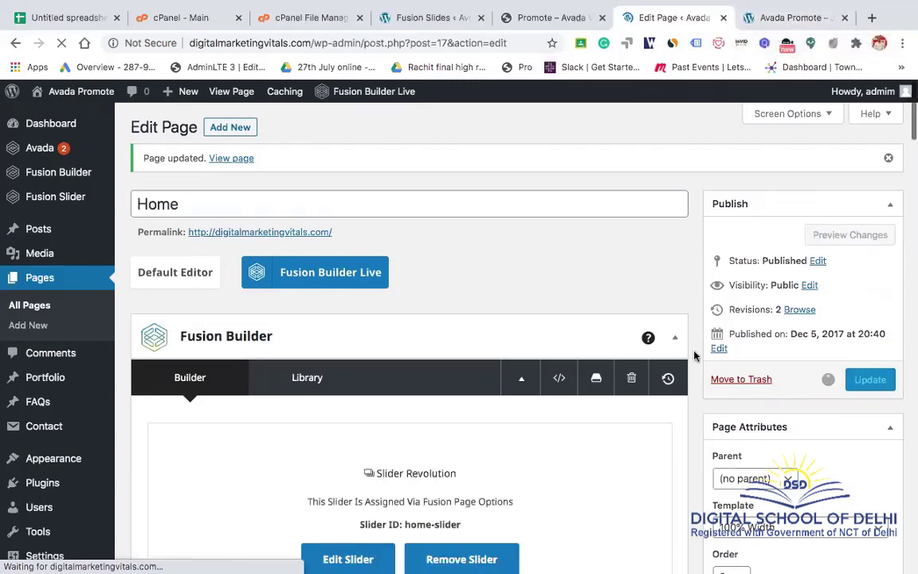
{"action": "left_click", "coordinate": [779, 20]}
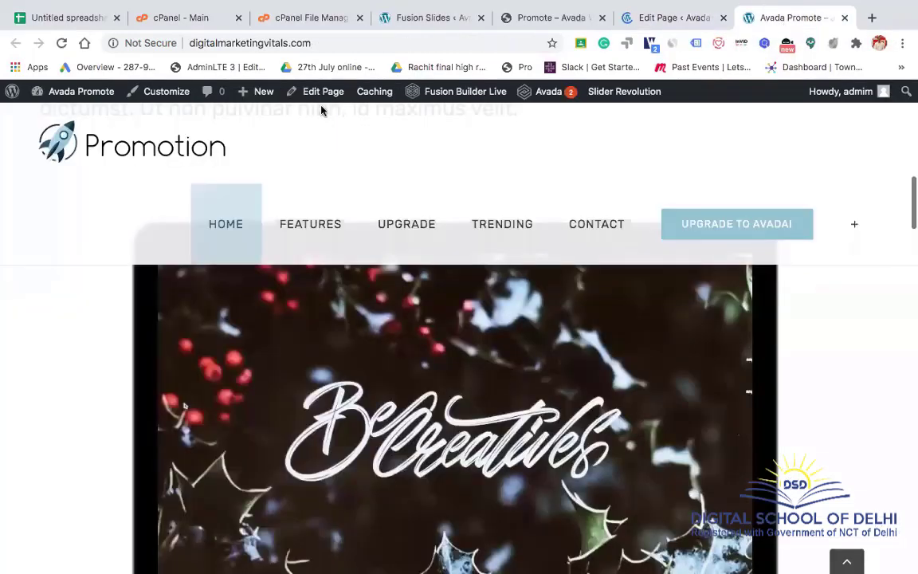
{"action": "left_click", "coordinate": [318, 43]}
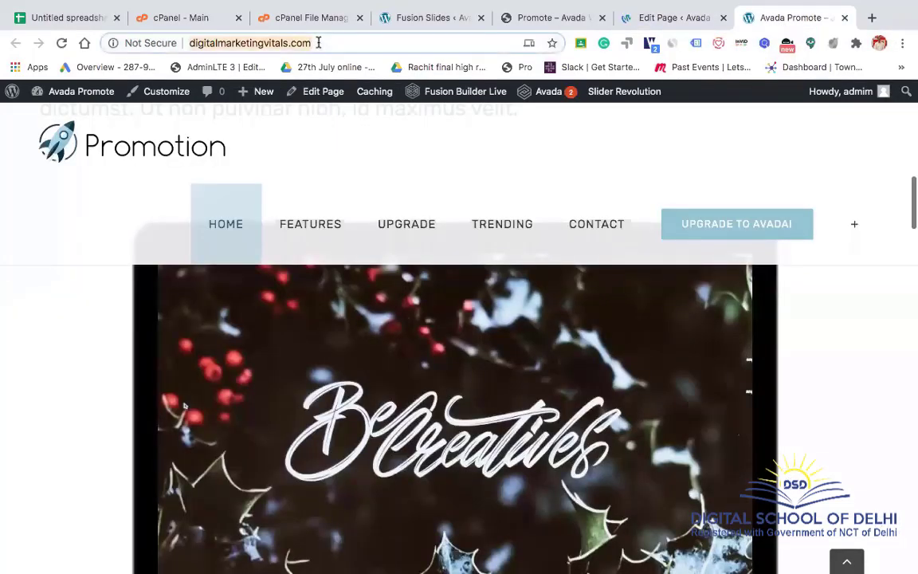
{"action": "left_click", "coordinate": [658, 17]}
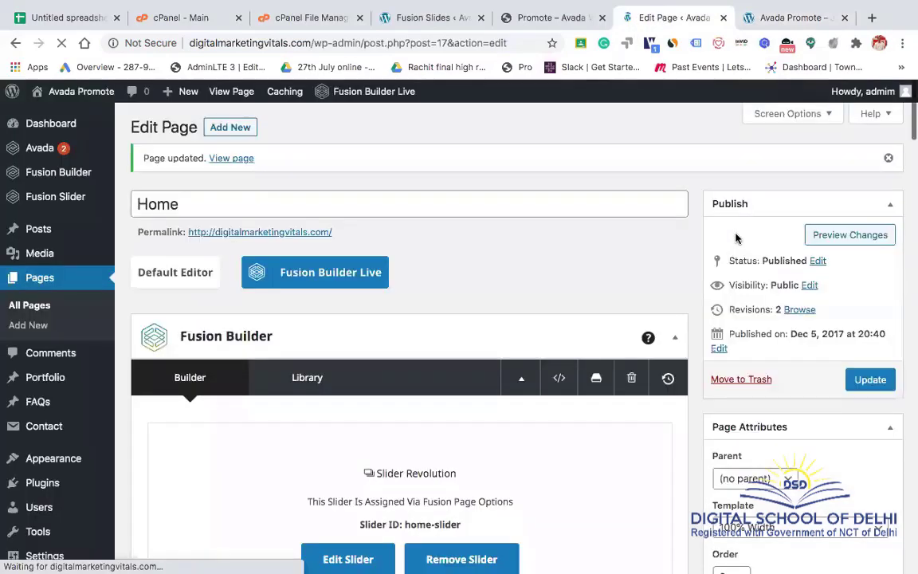
{"action": "left_click", "coordinate": [797, 18]}
{"action": "key", "text": "ctrl+r"}
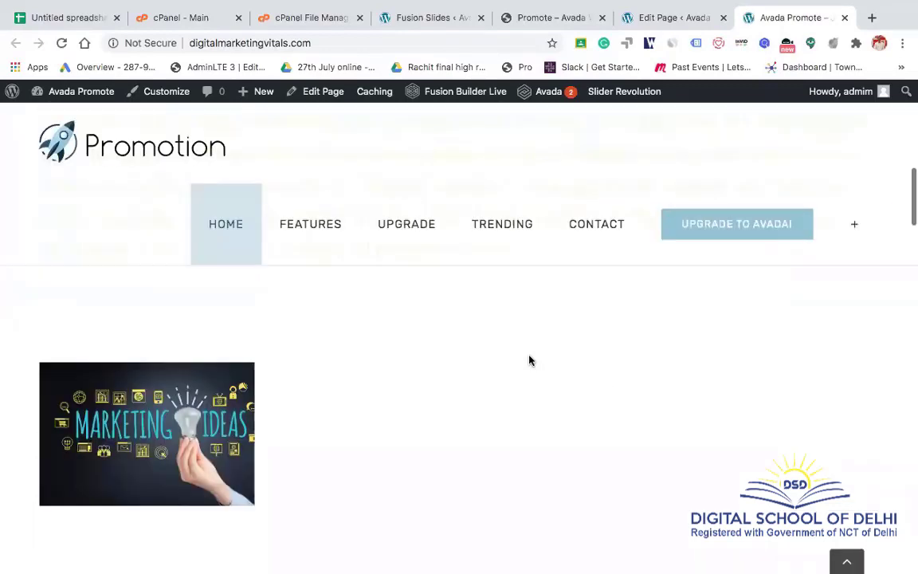
{"action": "scroll", "coordinate": [529, 360], "scroll_direction": "down", "scroll_amount": 6}
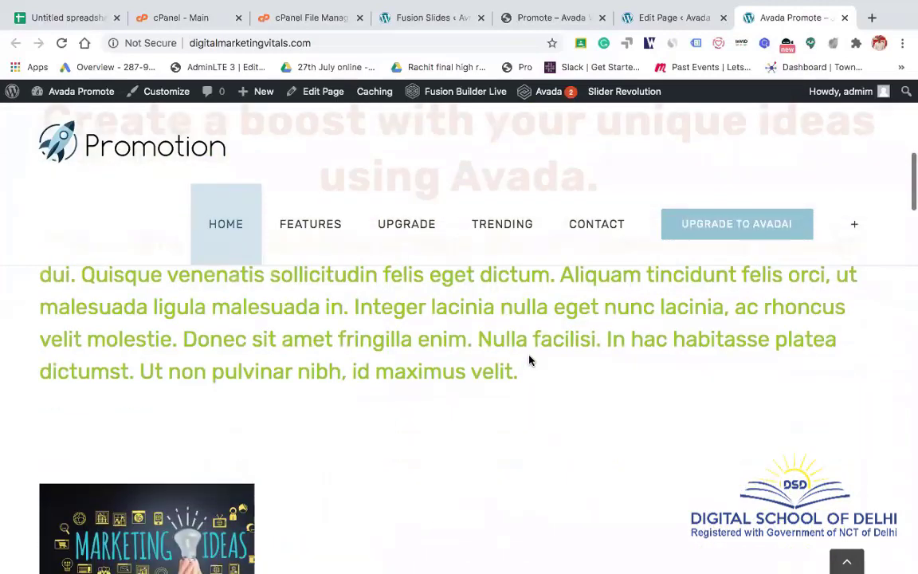
{"action": "scroll", "coordinate": [528, 360], "scroll_direction": "up", "scroll_amount": 1}
{"action": "scroll", "coordinate": [528, 361], "scroll_direction": "down", "scroll_amount": 3}
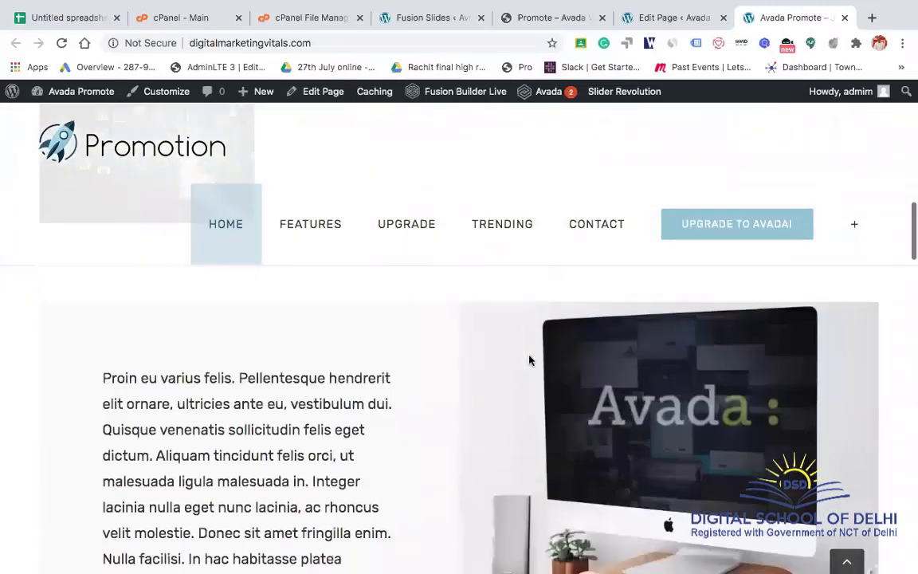
{"action": "scroll", "coordinate": [528, 360], "scroll_direction": "up", "scroll_amount": 3}
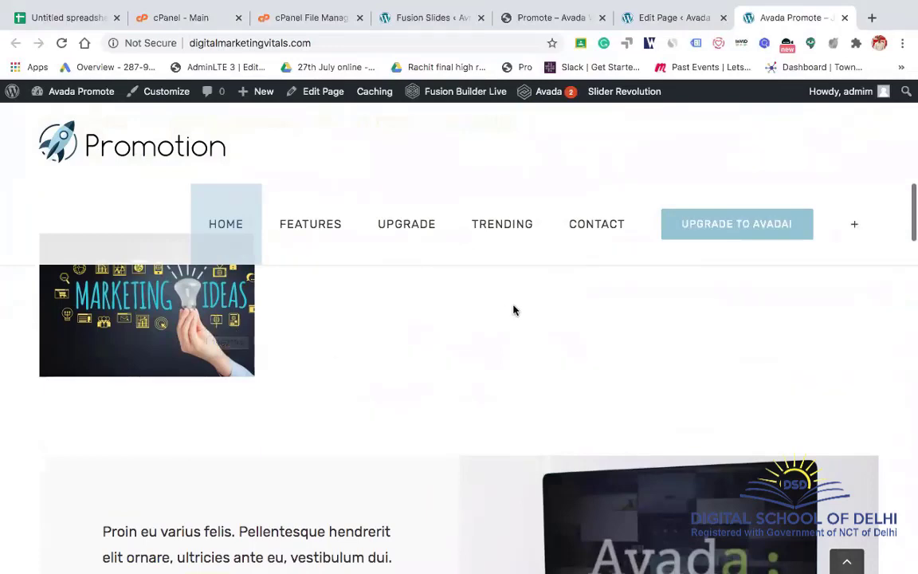
- Reopen the first container's Image element for editing and review its max width, style, hover and border settings
{"action": "left_click", "coordinate": [558, 17]}
{"action": "left_click", "coordinate": [668, 19]}
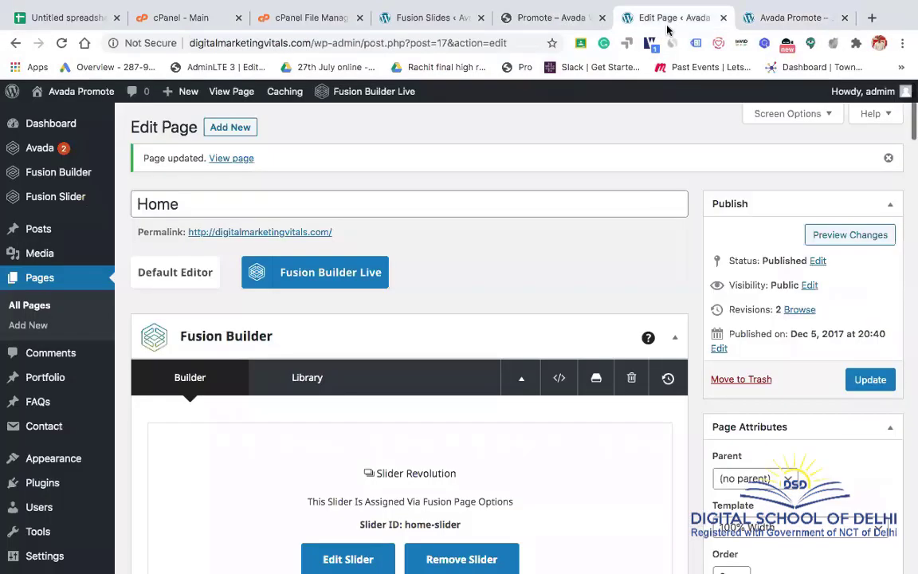
{"action": "scroll", "coordinate": [484, 415], "scroll_direction": "down", "scroll_amount": 5}
{"action": "scroll", "coordinate": [485, 415], "scroll_direction": "down", "scroll_amount": 4}
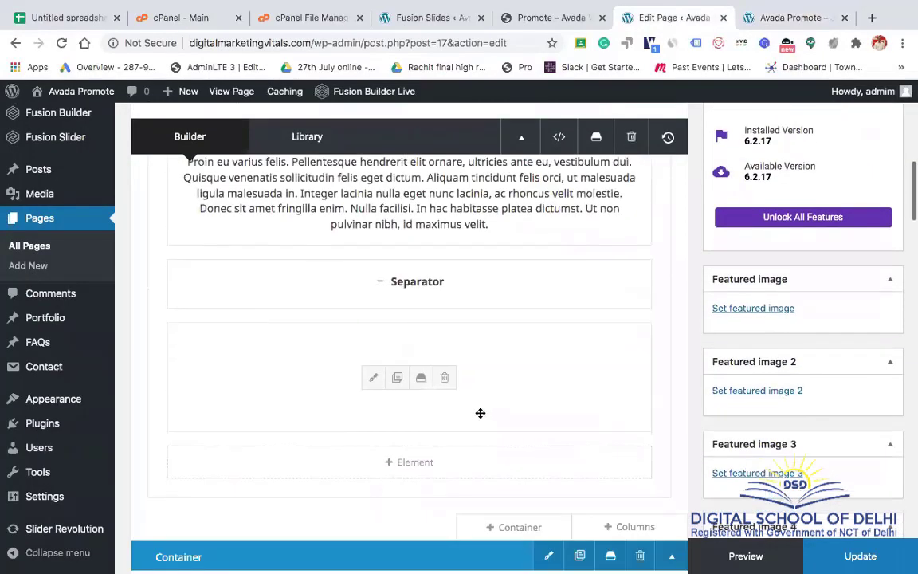
{"action": "left_click", "coordinate": [374, 379]}
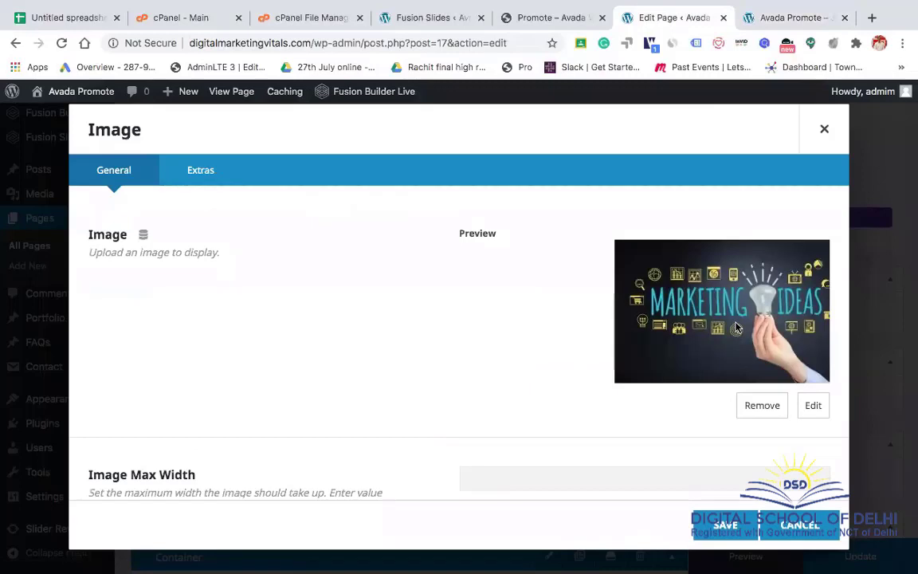
{"action": "scroll", "coordinate": [702, 417], "scroll_direction": "down", "scroll_amount": 3}
{"action": "scroll", "coordinate": [701, 417], "scroll_direction": "down", "scroll_amount": 1}
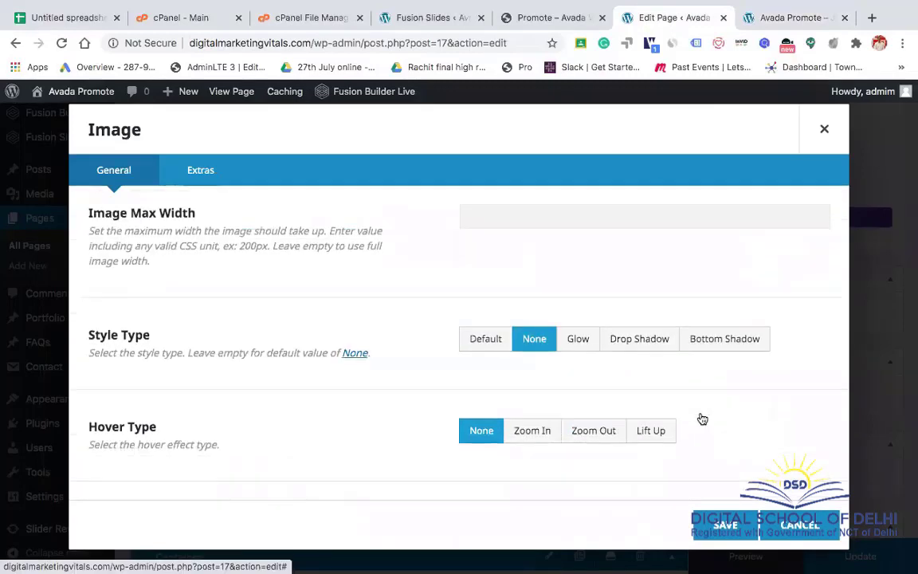
{"action": "scroll", "coordinate": [702, 419], "scroll_direction": "down", "scroll_amount": 1}
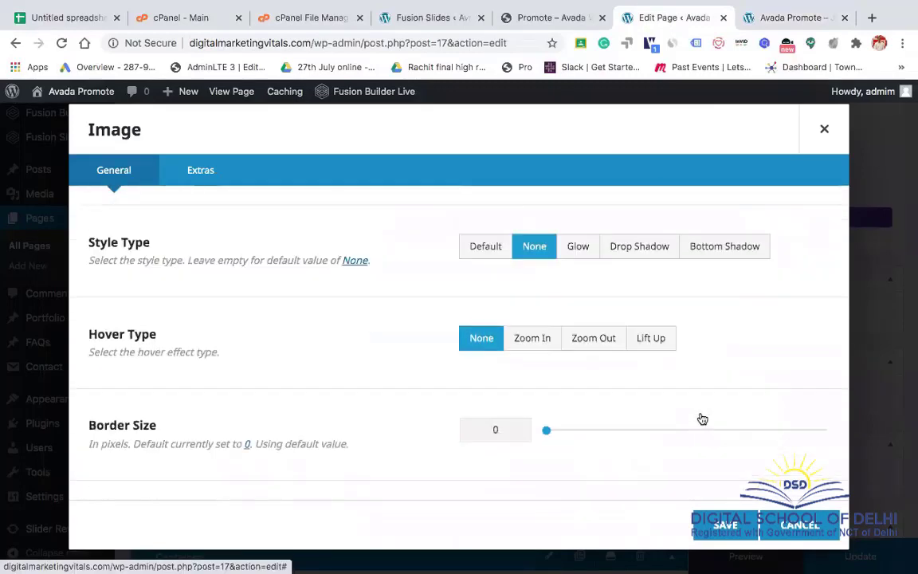
{"action": "scroll", "coordinate": [701, 418], "scroll_direction": "down", "scroll_amount": 1}
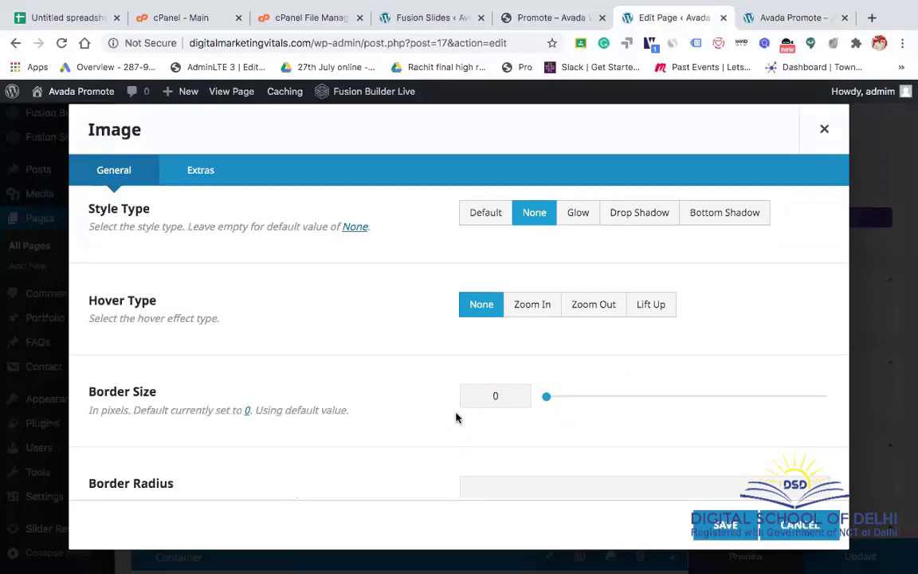
{"action": "scroll", "coordinate": [456, 418], "scroll_direction": "down", "scroll_amount": 2}
{"action": "scroll", "coordinate": [456, 418], "scroll_direction": "up", "scroll_amount": 5}
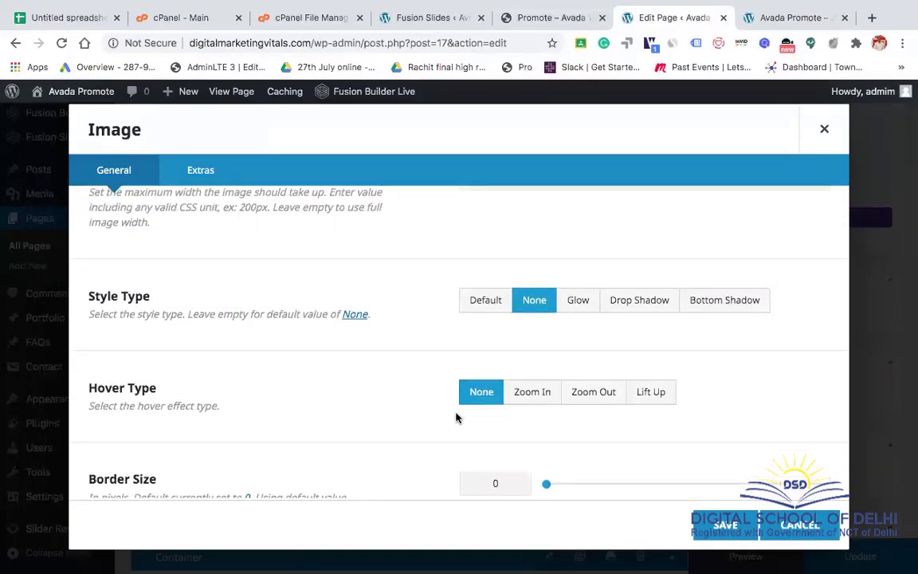
- Set the image's animation type to Bounce and review its direction, speed, offset and filter options
{"action": "left_click", "coordinate": [209, 171]}
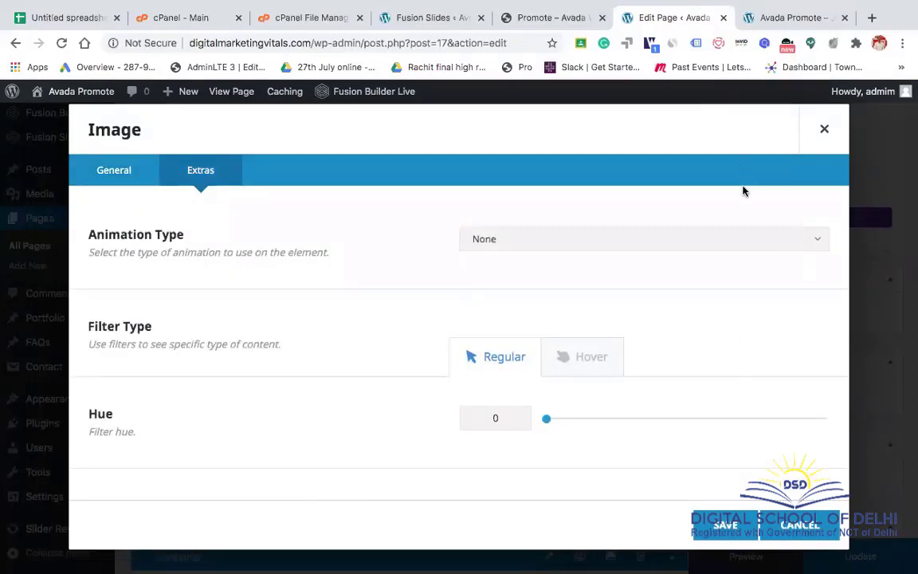
{"action": "left_click", "coordinate": [512, 240]}
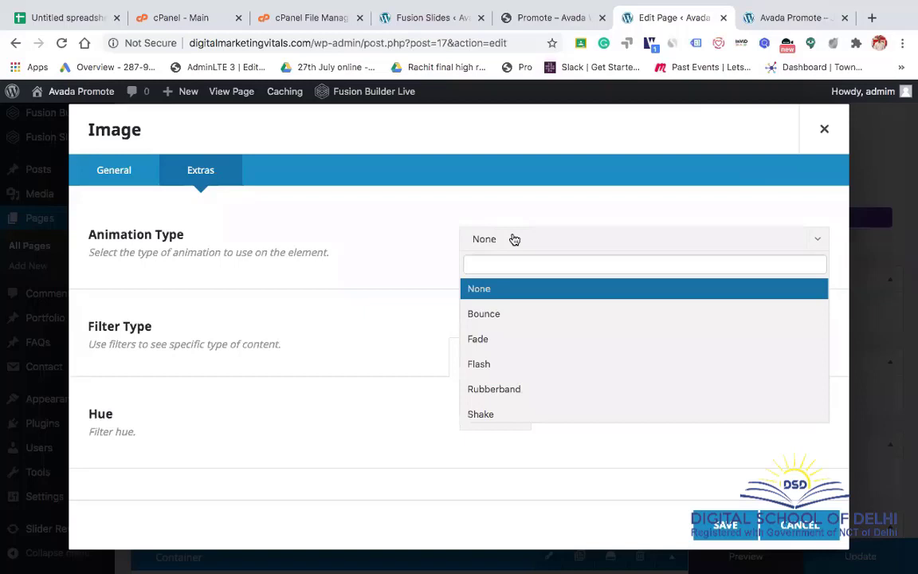
{"action": "left_click", "coordinate": [502, 320]}
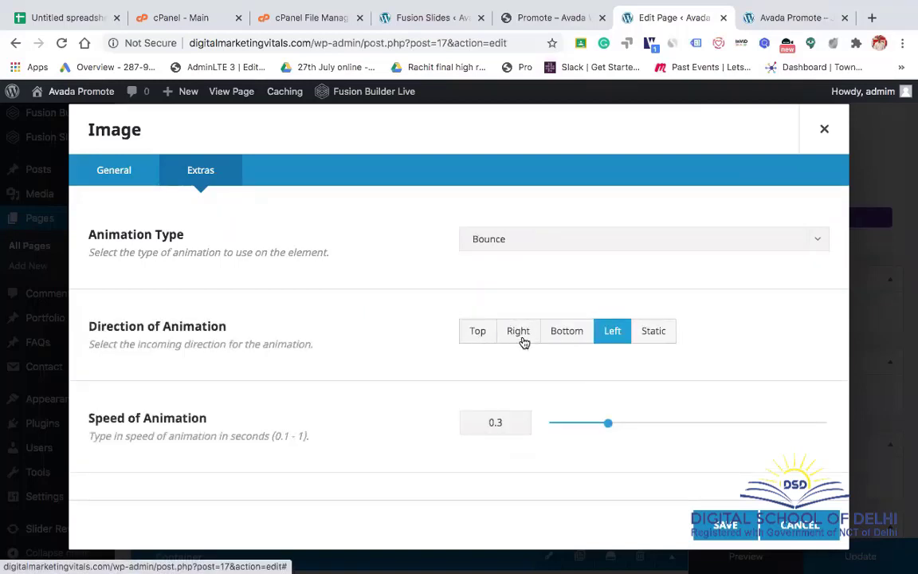
{"action": "scroll", "coordinate": [488, 380], "scroll_direction": "down", "scroll_amount": 1}
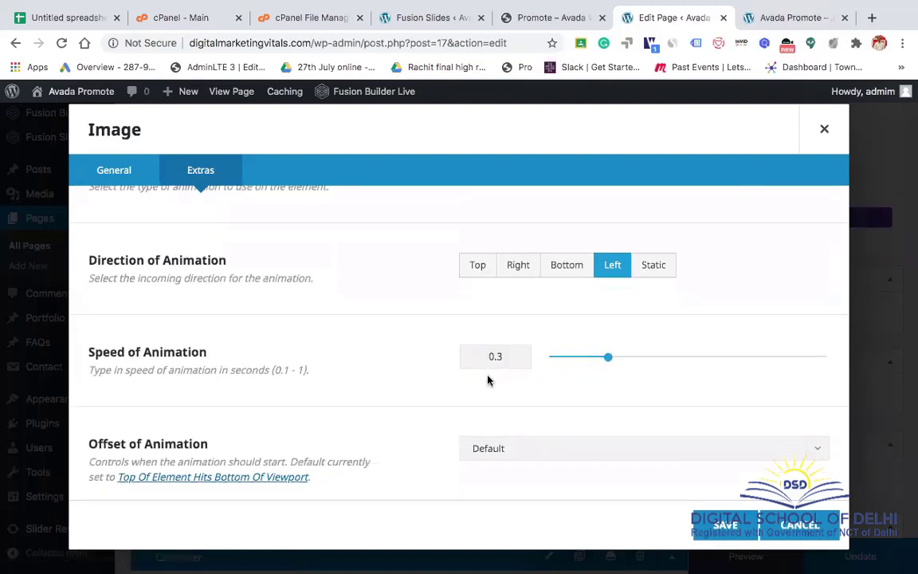
{"action": "scroll", "coordinate": [488, 381], "scroll_direction": "down", "scroll_amount": 1}
{"action": "scroll", "coordinate": [488, 380], "scroll_direction": "down", "scroll_amount": 2}
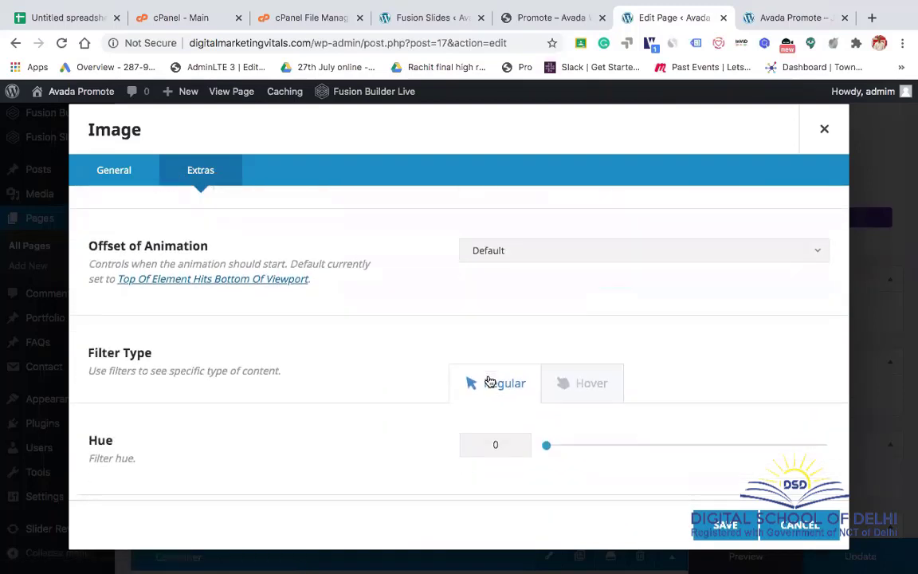
{"action": "scroll", "coordinate": [489, 382], "scroll_direction": "down", "scroll_amount": 6}
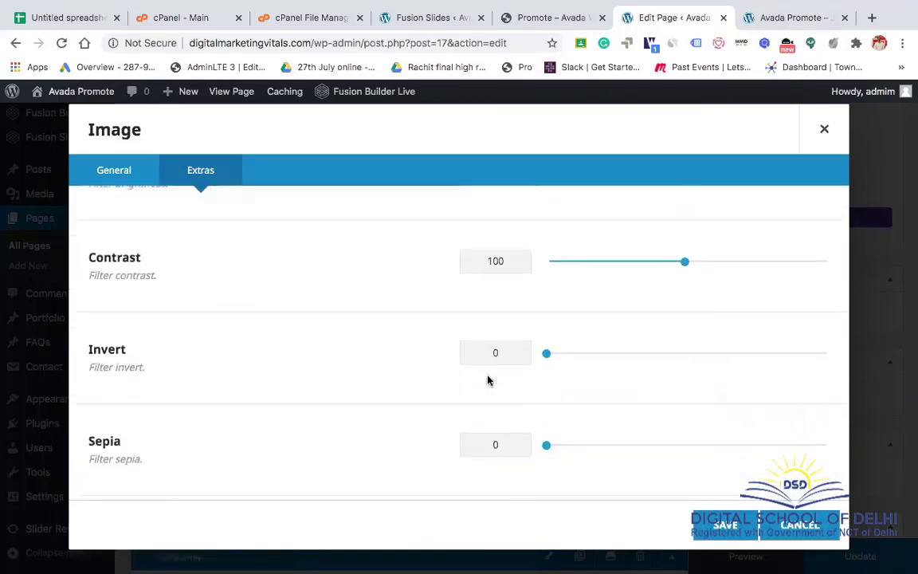
{"action": "scroll", "coordinate": [490, 381], "scroll_direction": "down", "scroll_amount": 3}
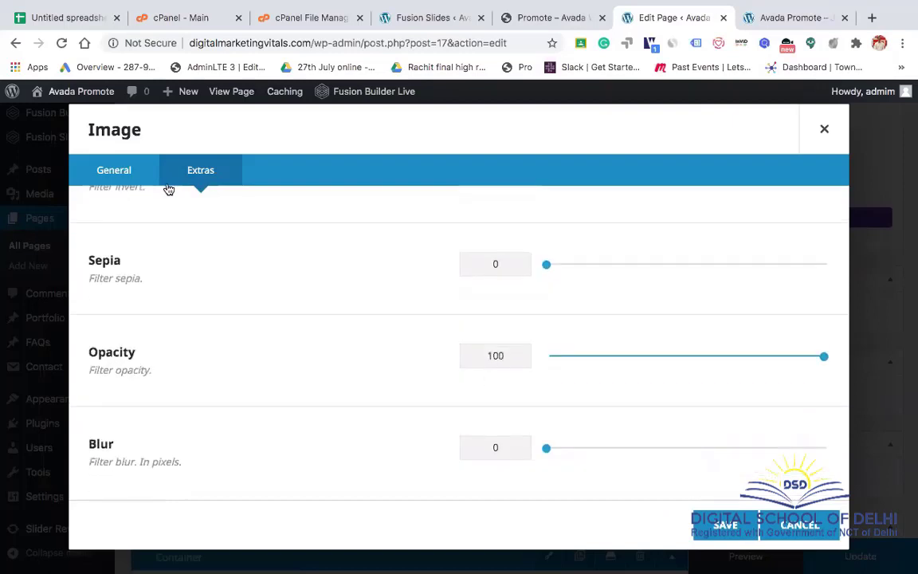
- Hide the image on medium screens through its element visibility, keeping it shown on small and large screens
{"action": "left_click", "coordinate": [130, 168]}
{"action": "scroll", "coordinate": [526, 391], "scroll_direction": "down", "scroll_amount": 2}
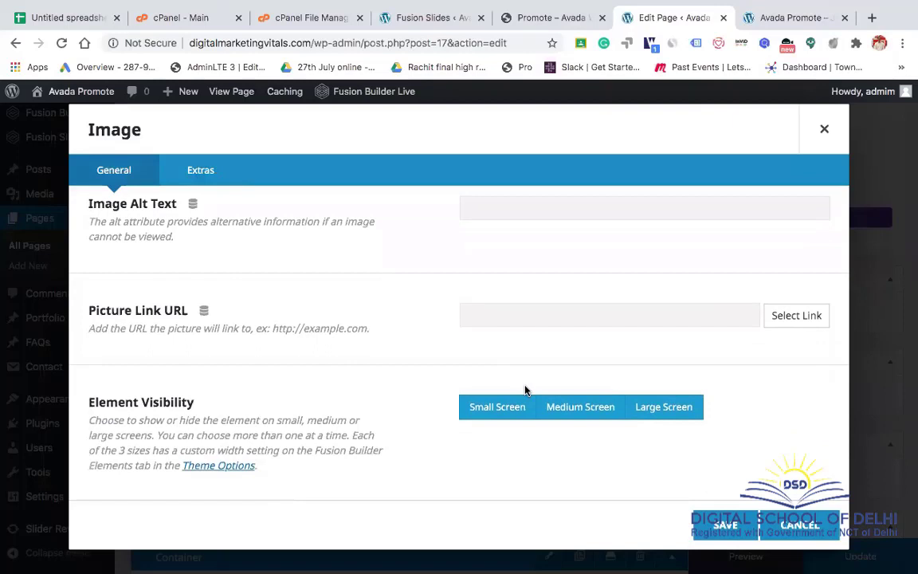
{"action": "scroll", "coordinate": [348, 403], "scroll_direction": "down", "scroll_amount": 2}
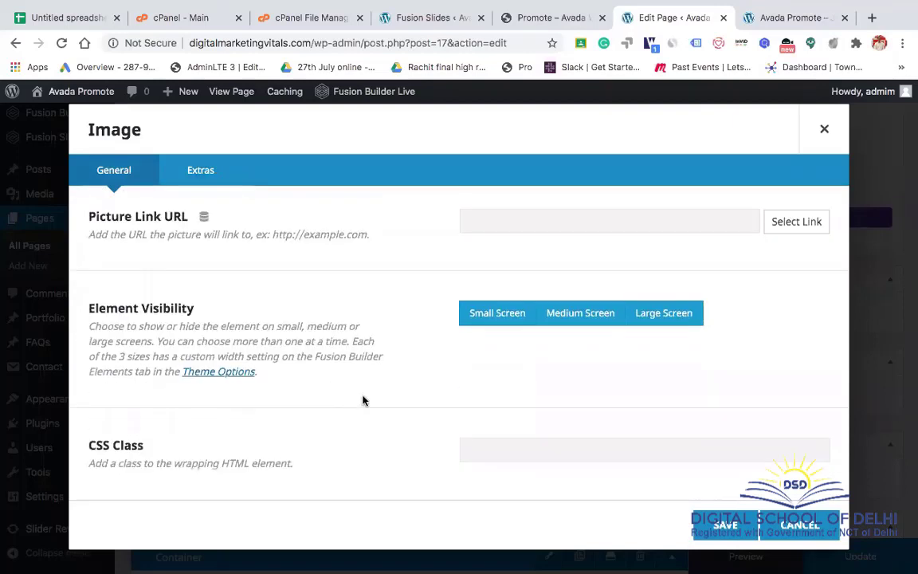
{"action": "left_click", "coordinate": [590, 321]}
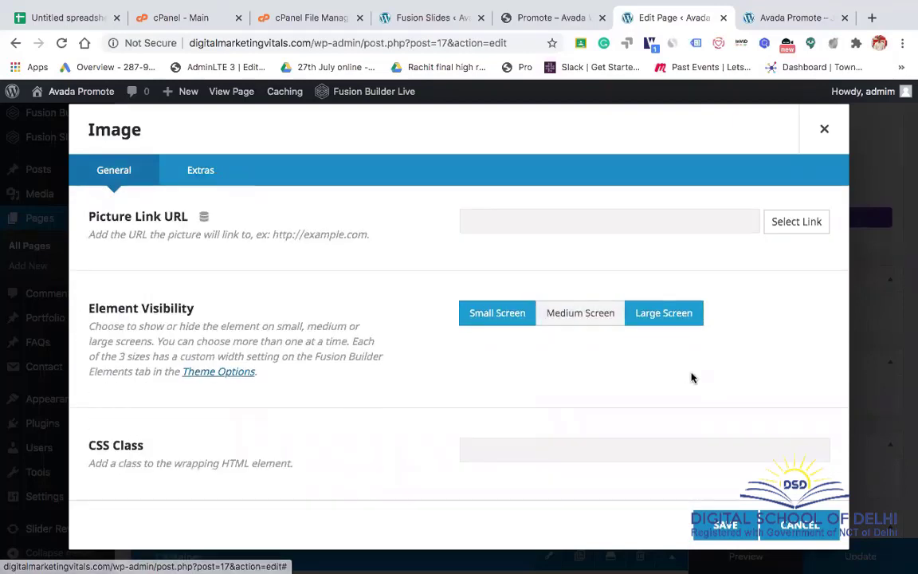
{"action": "scroll", "coordinate": [693, 367], "scroll_direction": "down", "scroll_amount": 1}
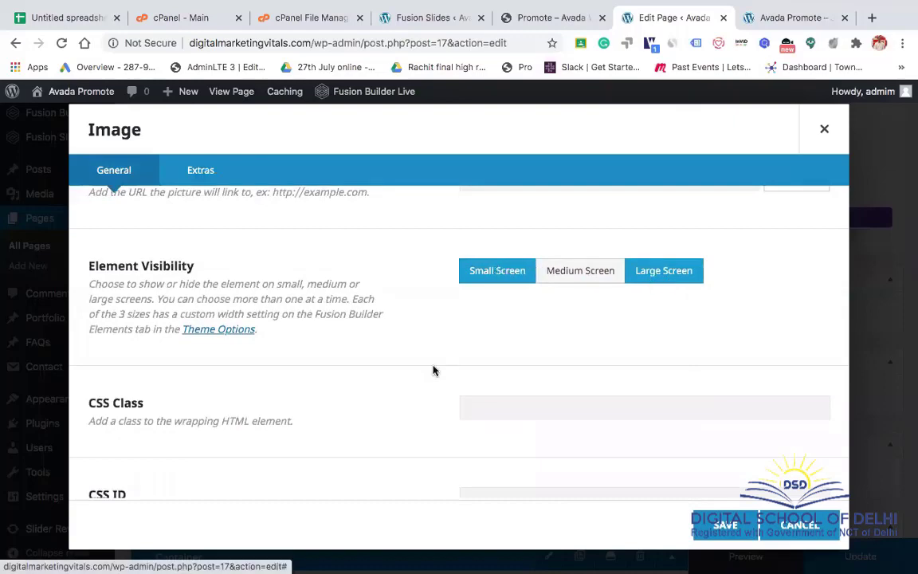
{"action": "scroll", "coordinate": [432, 369], "scroll_direction": "down", "scroll_amount": 1}
{"action": "scroll", "coordinate": [433, 370], "scroll_direction": "up", "scroll_amount": 10}
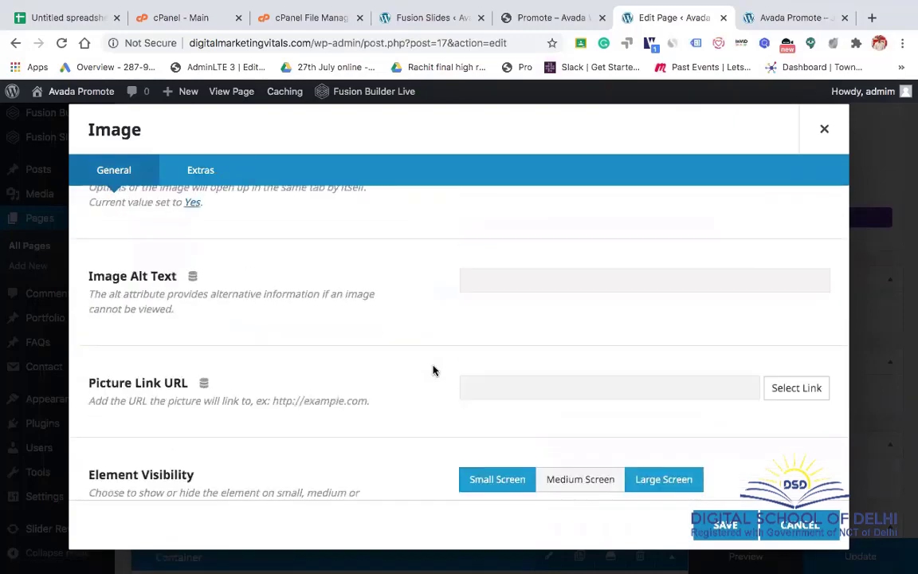
- Review the image's alignment, lightbox, alt text, link and CSS options, and save the Image element's settings
{"action": "scroll", "coordinate": [433, 369], "scroll_direction": "up", "scroll_amount": 3}
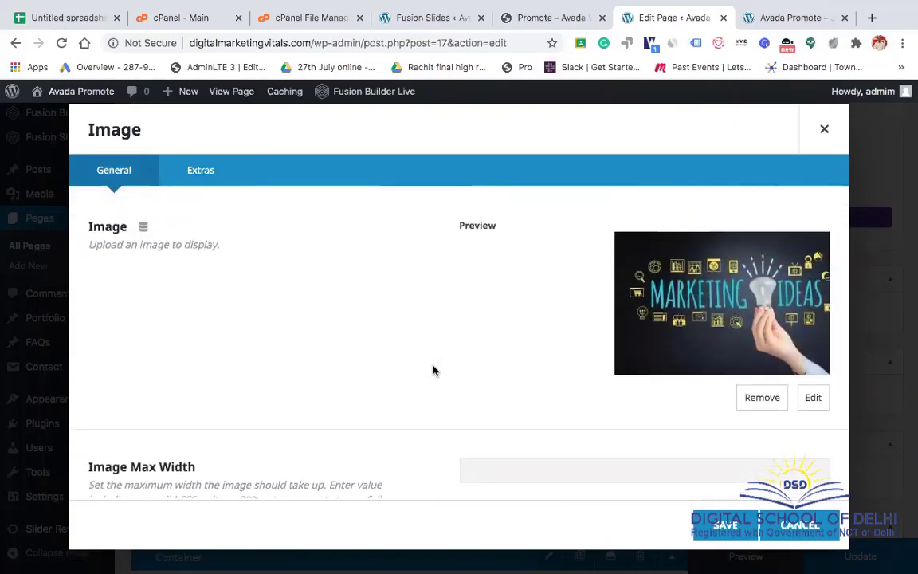
{"action": "scroll", "coordinate": [433, 369], "scroll_direction": "down", "scroll_amount": 14}
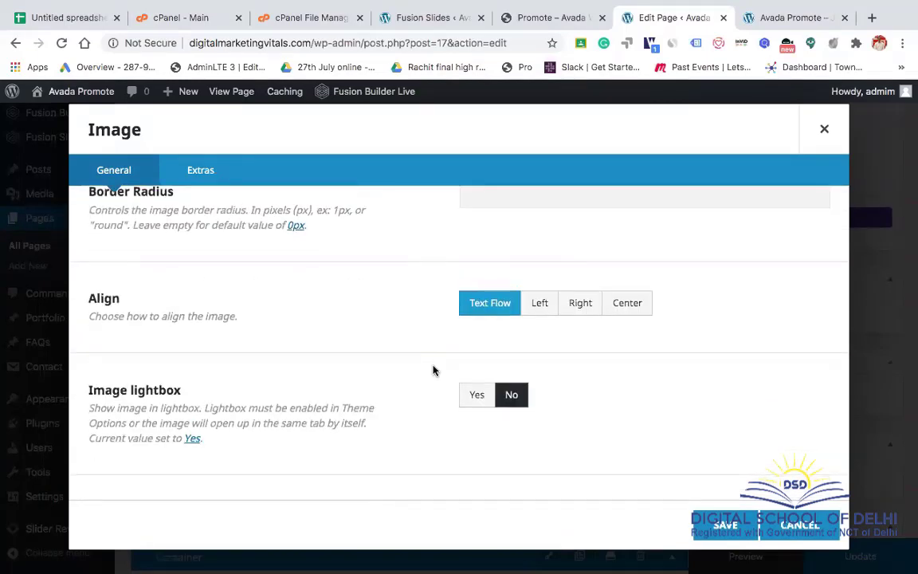
{"action": "scroll", "coordinate": [594, 379], "scroll_direction": "down", "scroll_amount": 4}
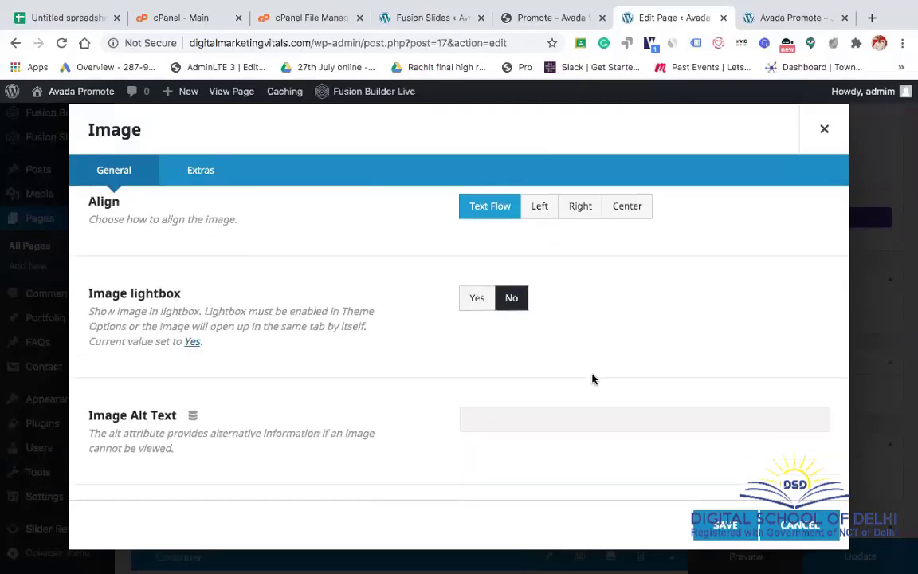
{"action": "scroll", "coordinate": [592, 379], "scroll_direction": "down", "scroll_amount": 3}
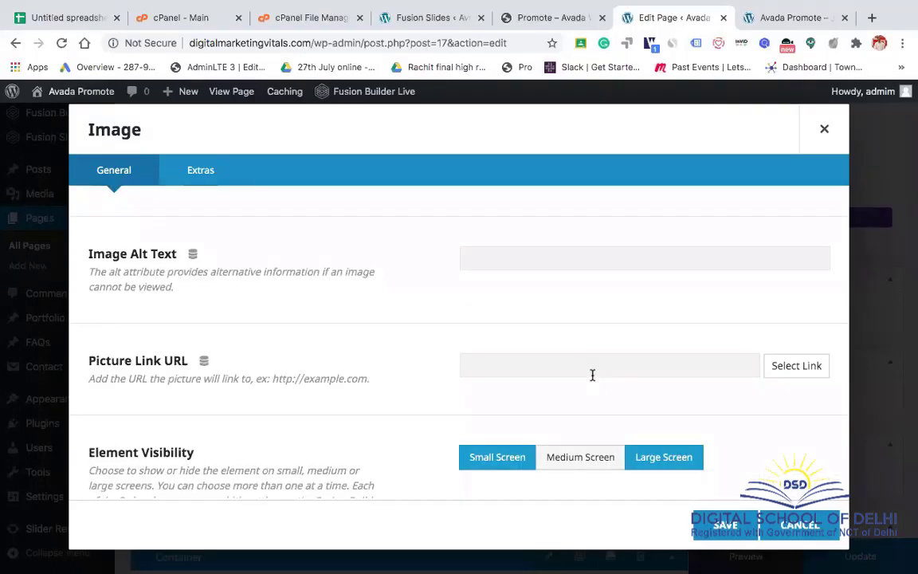
{"action": "scroll", "coordinate": [592, 374], "scroll_direction": "down", "scroll_amount": 3}
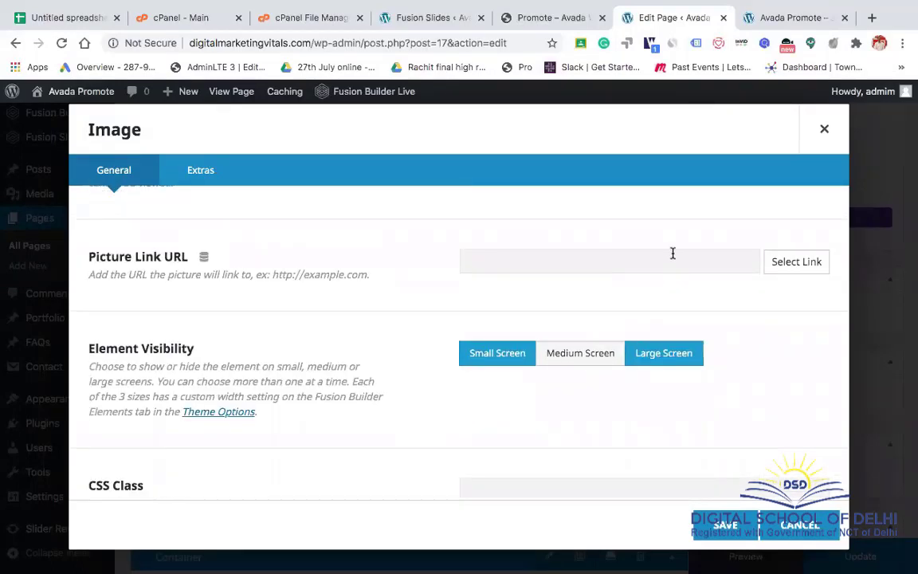
{"action": "scroll", "coordinate": [407, 368], "scroll_direction": "down", "scroll_amount": 3}
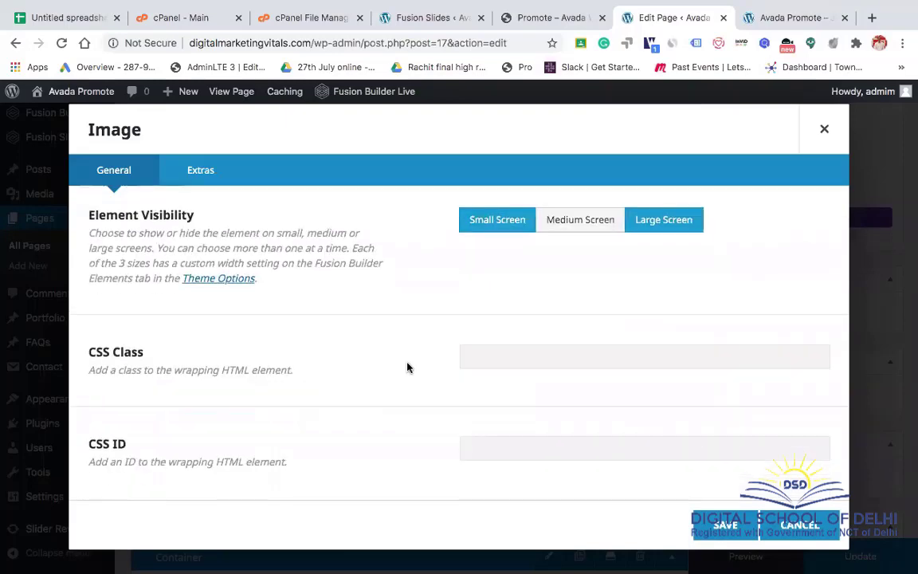
{"action": "left_click", "coordinate": [722, 528]}
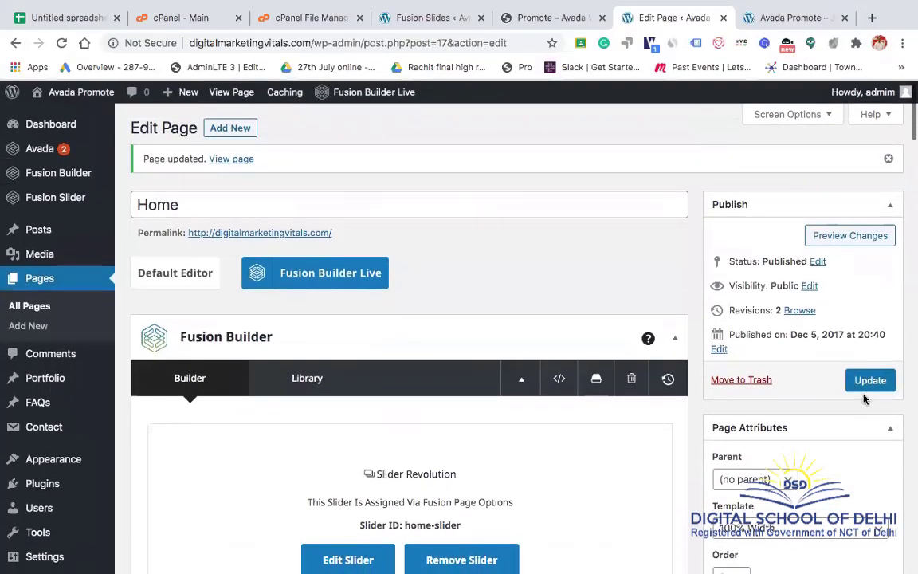
- Update the Home page and reload the live site to check the "Marketing Ideas" image with its new settings
{"action": "left_click", "coordinate": [871, 381]}
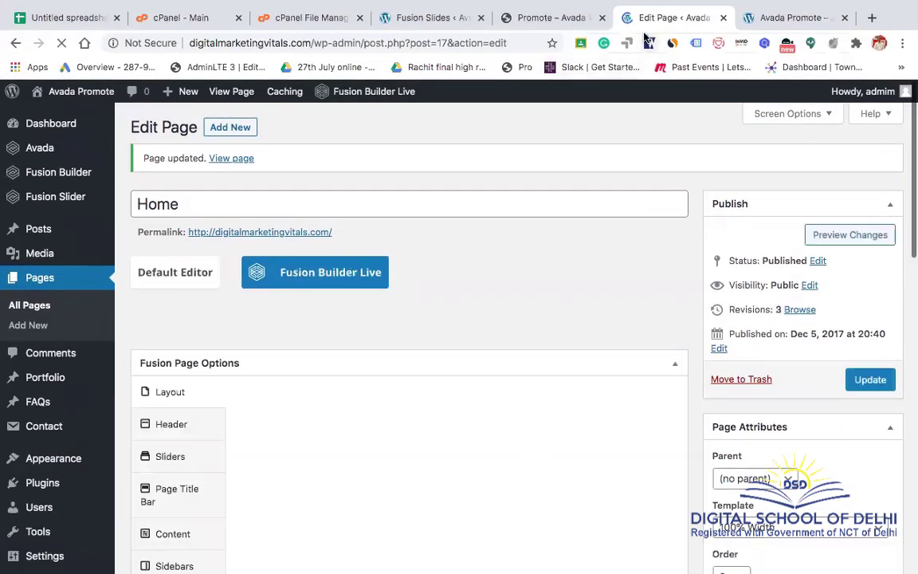
{"action": "left_click", "coordinate": [763, 18]}
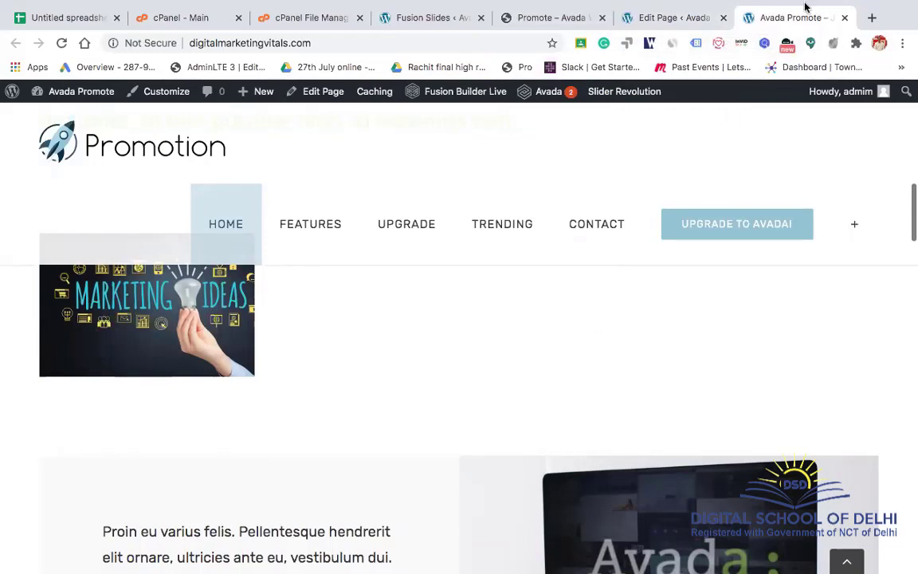
{"action": "left_click", "coordinate": [62, 42]}
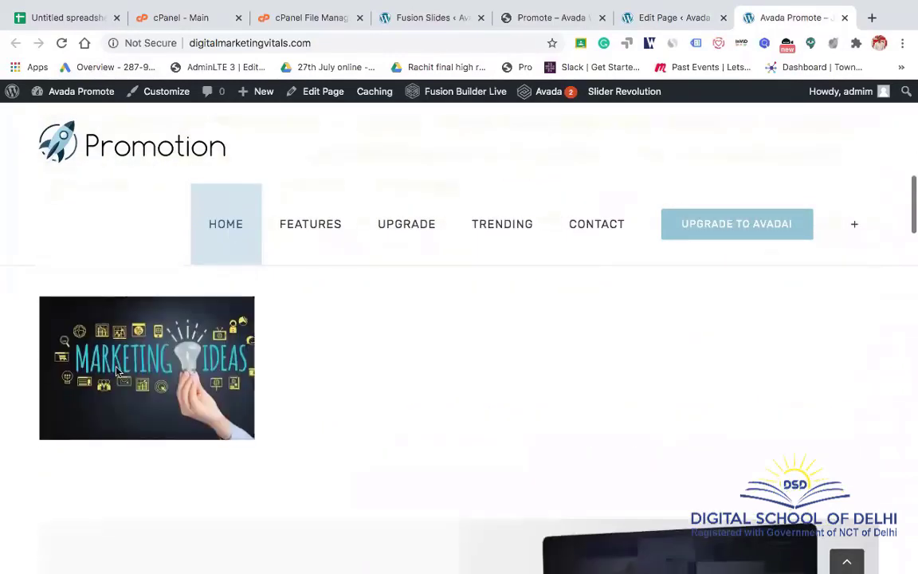
{"action": "scroll", "coordinate": [279, 359], "scroll_direction": "down", "scroll_amount": 2}
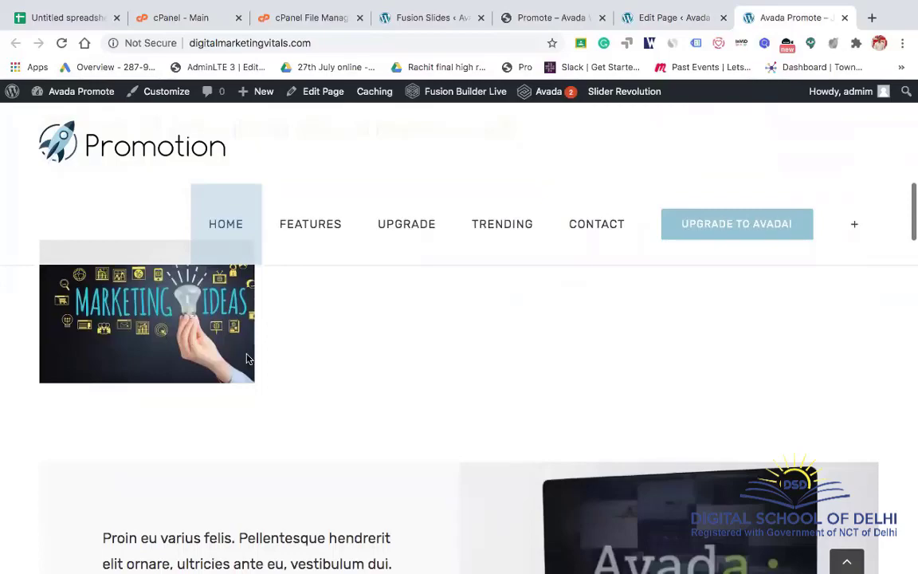
- Return to the Home page editor, reopen the first container's Image element and remove its current picture
{"action": "left_click", "coordinate": [676, 18]}
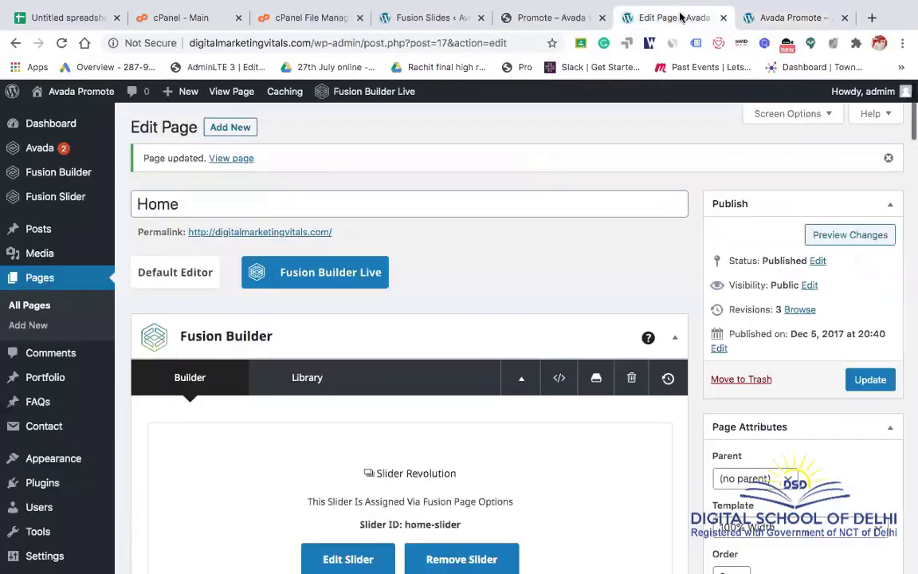
{"action": "scroll", "coordinate": [482, 493], "scroll_direction": "down", "scroll_amount": 5}
{"action": "scroll", "coordinate": [479, 494], "scroll_direction": "down", "scroll_amount": 7}
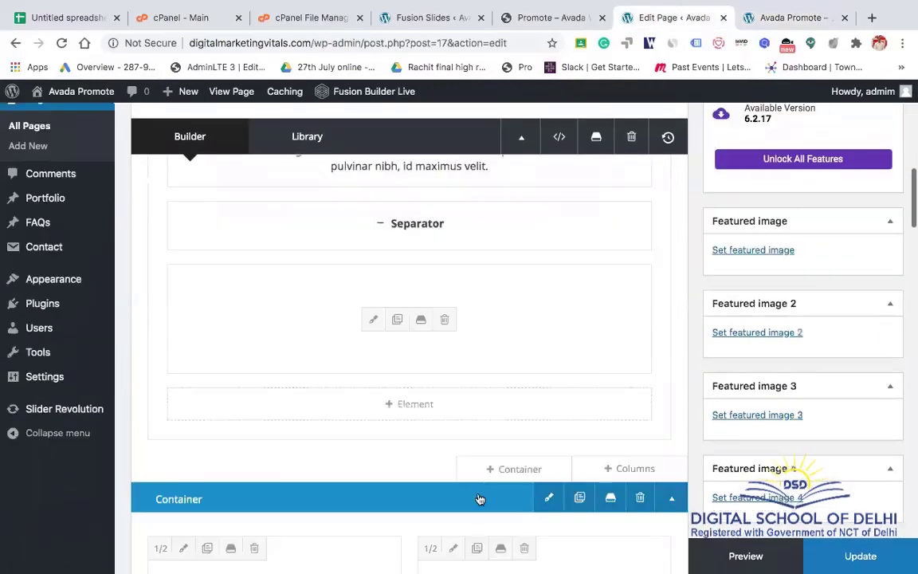
{"action": "scroll", "coordinate": [478, 496], "scroll_direction": "up", "scroll_amount": 1}
{"action": "scroll", "coordinate": [478, 498], "scroll_direction": "up", "scroll_amount": 5}
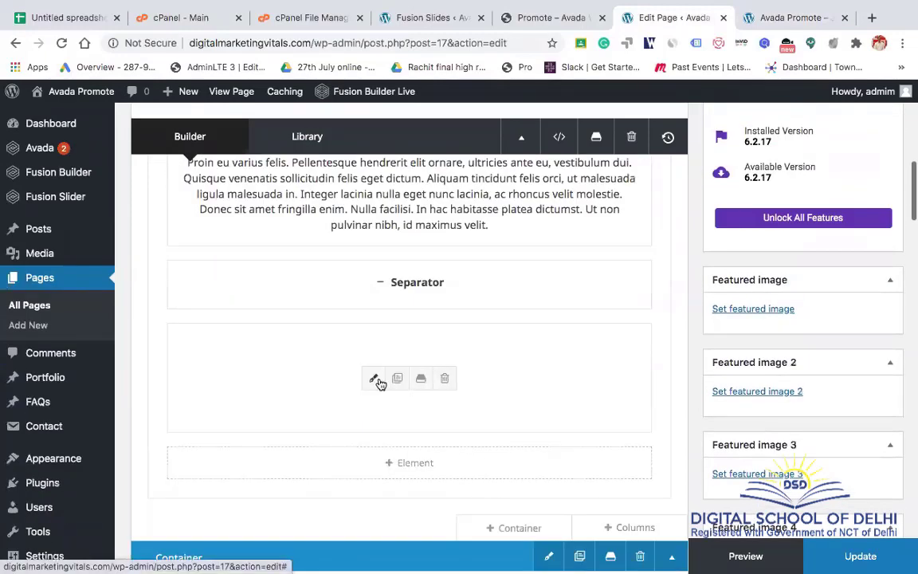
{"action": "left_click", "coordinate": [375, 381]}
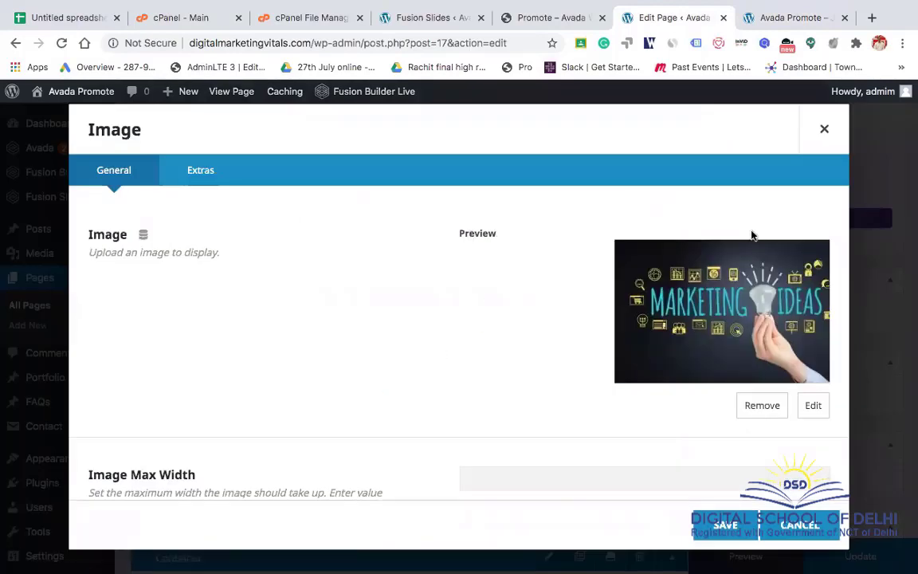
{"action": "left_click", "coordinate": [824, 130]}
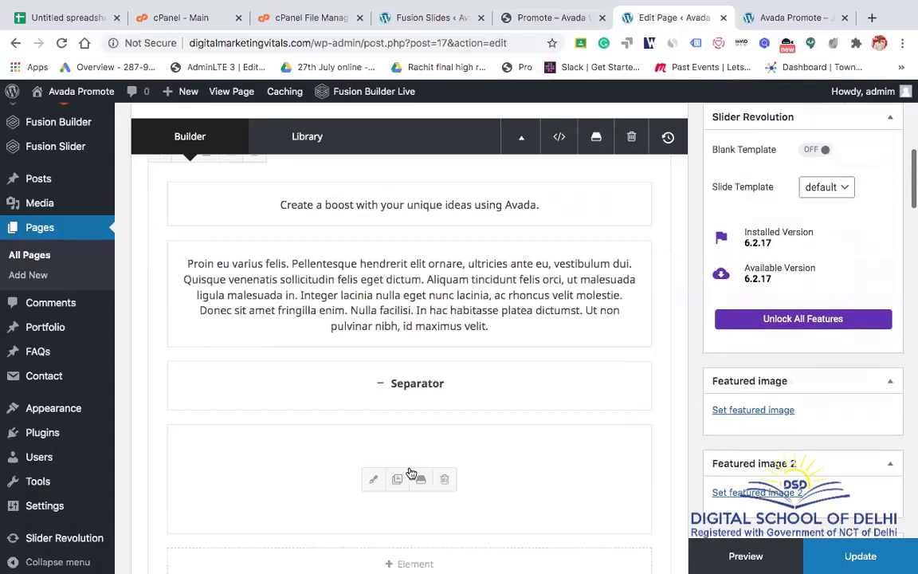
{"action": "left_click", "coordinate": [373, 479]}
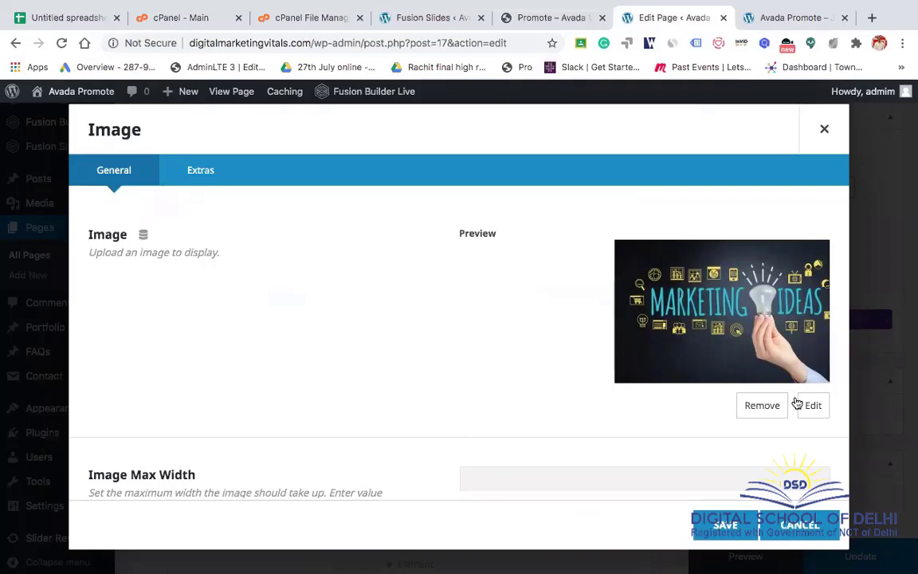
{"action": "left_click", "coordinate": [762, 406]}
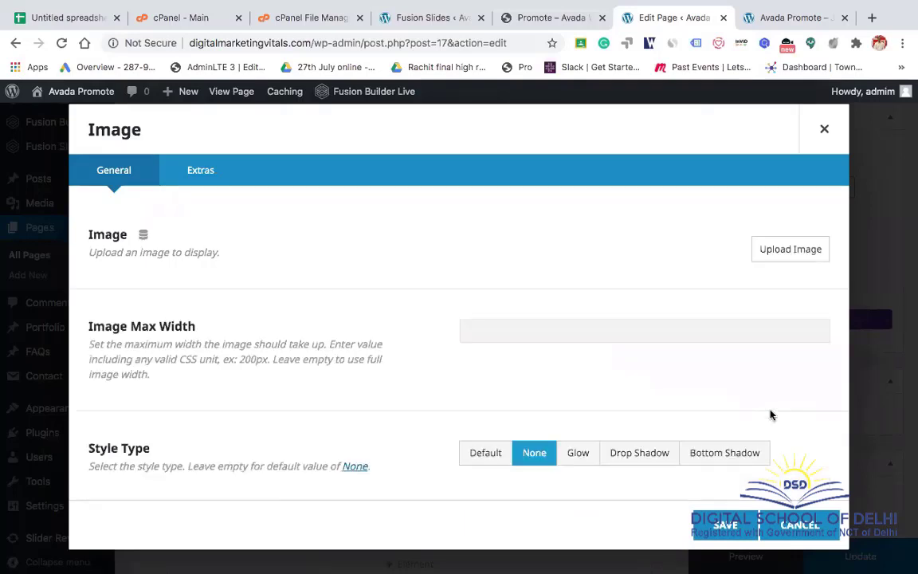
- Insert the "Marketing Ideas" picture from the media library at the Avada Grid 600 (600 × 400) size and save the Image element
{"action": "left_click", "coordinate": [785, 254]}
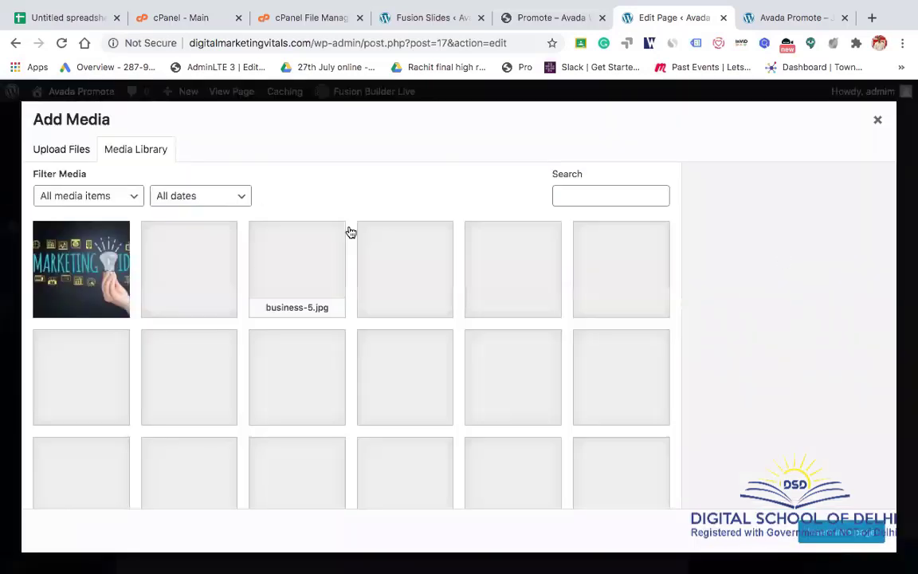
{"action": "left_click", "coordinate": [74, 285]}
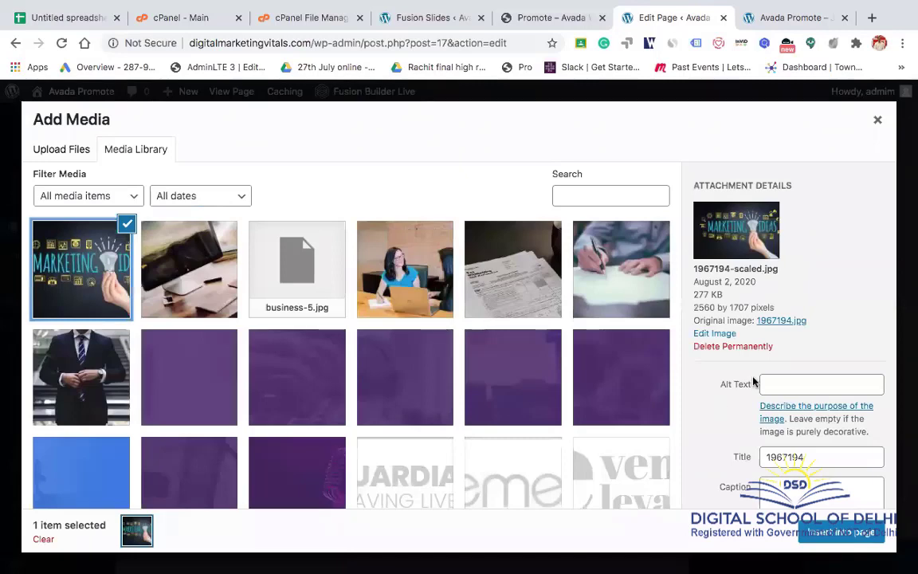
{"action": "scroll", "coordinate": [717, 351], "scroll_direction": "down", "scroll_amount": 3}
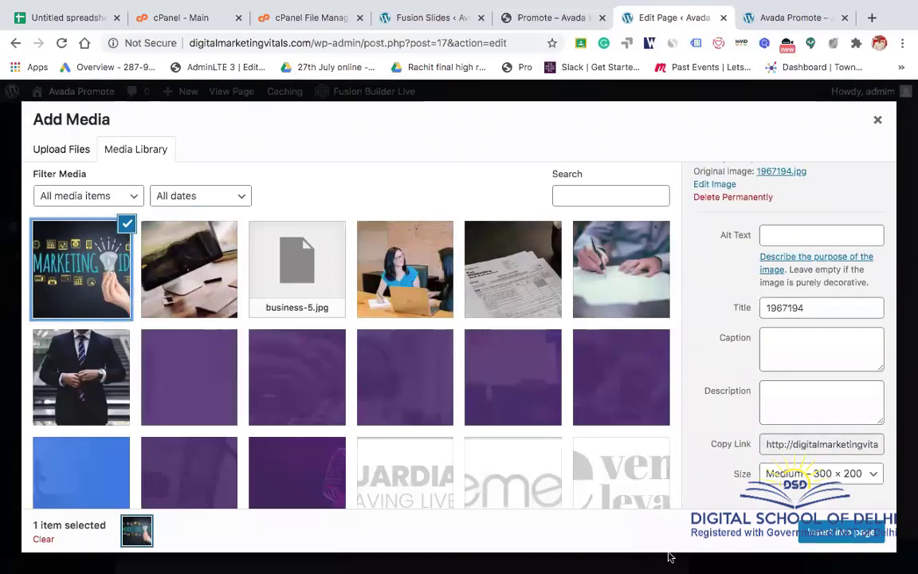
{"action": "left_click", "coordinate": [839, 475]}
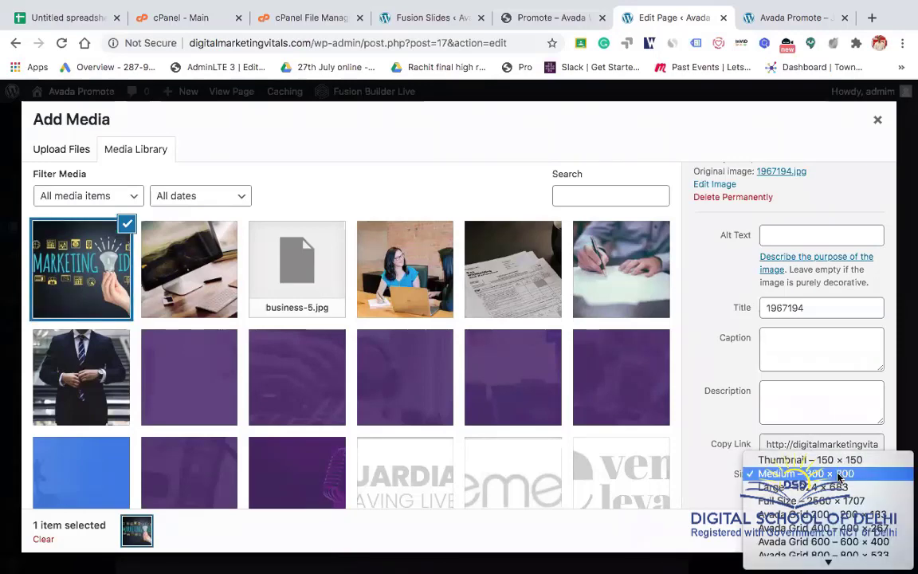
{"action": "left_click", "coordinate": [859, 532]}
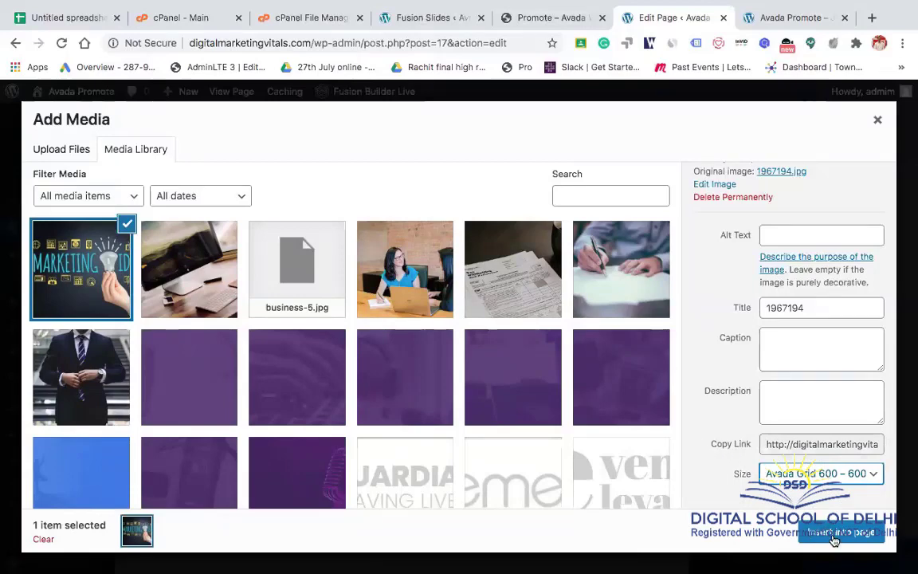
{"action": "key", "text": "Return"}
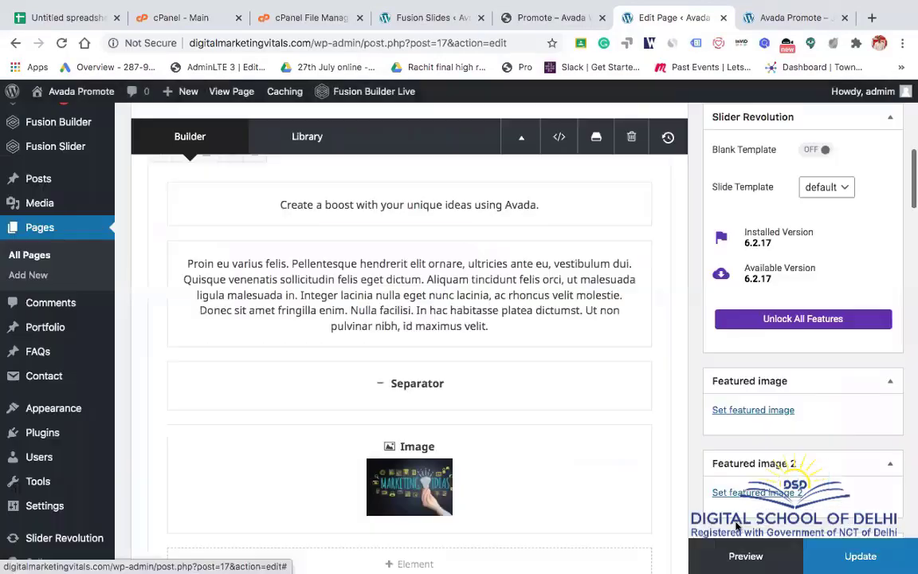
{"action": "left_click", "coordinate": [727, 525]}
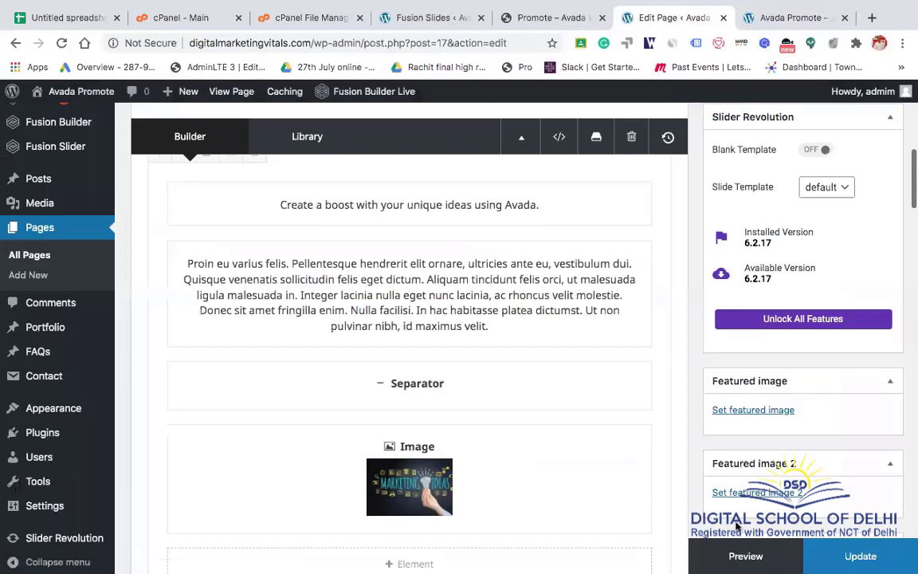
- Update the Home page and reload the live site to check the resized "Marketing Ideas" picture
{"action": "left_click", "coordinate": [860, 558]}
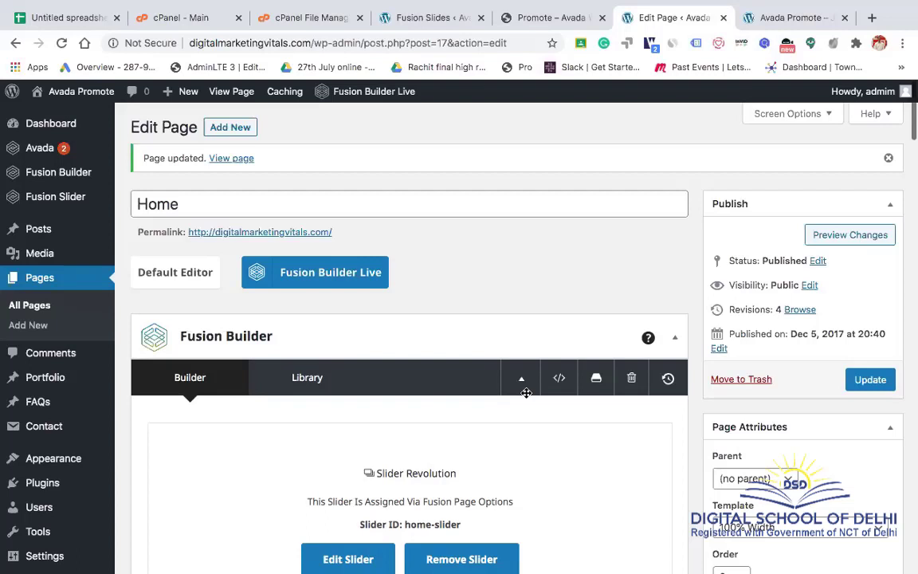
{"action": "left_click", "coordinate": [805, 16]}
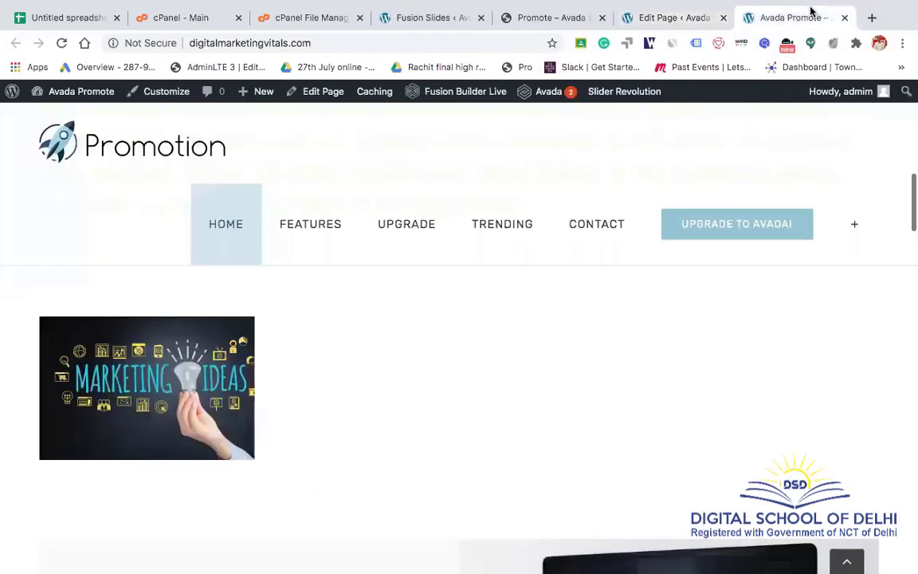
{"action": "left_click", "coordinate": [61, 42]}
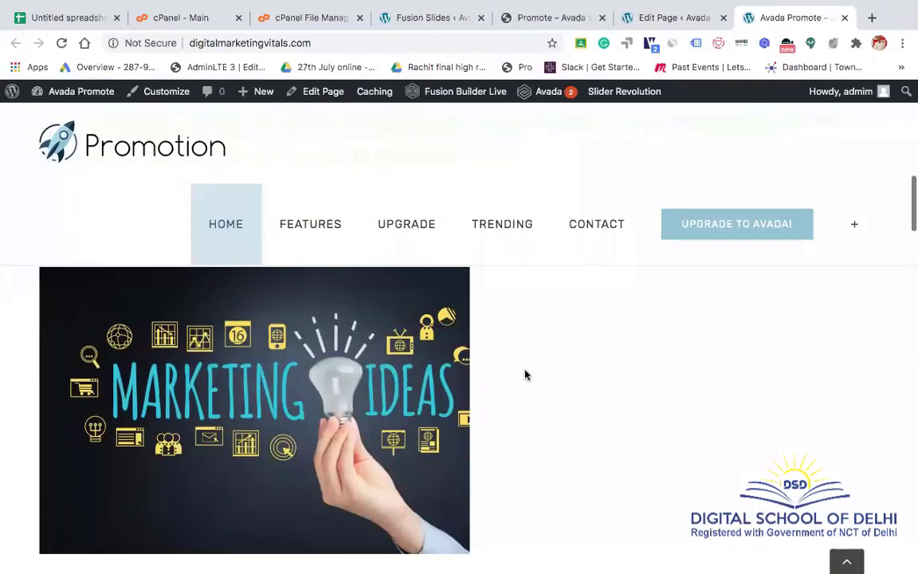
- Examine the remaining sections of the live front page down to the image carousel and footer, and return to the Home page editor
{"action": "scroll", "coordinate": [510, 381], "scroll_direction": "down", "scroll_amount": 5}
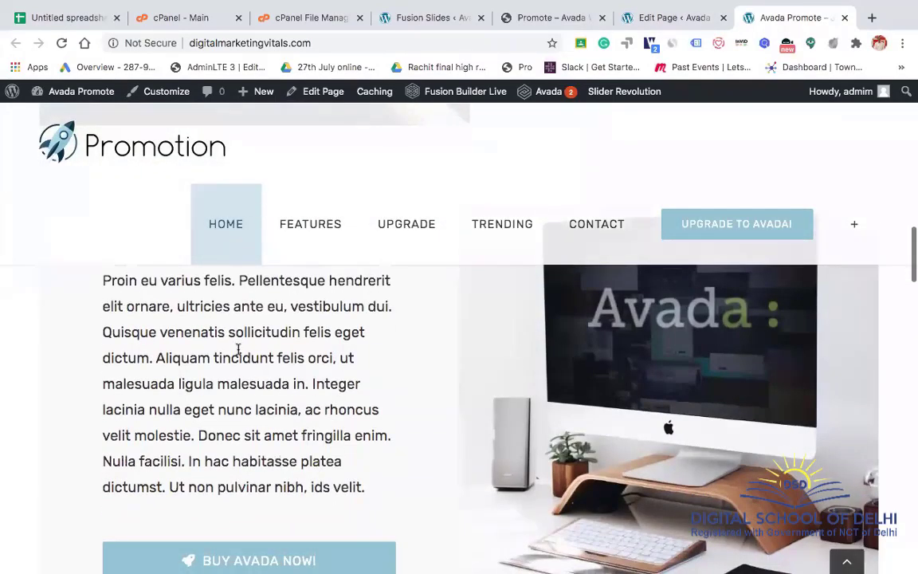
{"action": "scroll", "coordinate": [433, 428], "scroll_direction": "down", "scroll_amount": 1}
{"action": "scroll", "coordinate": [433, 428], "scroll_direction": "down", "scroll_amount": 2}
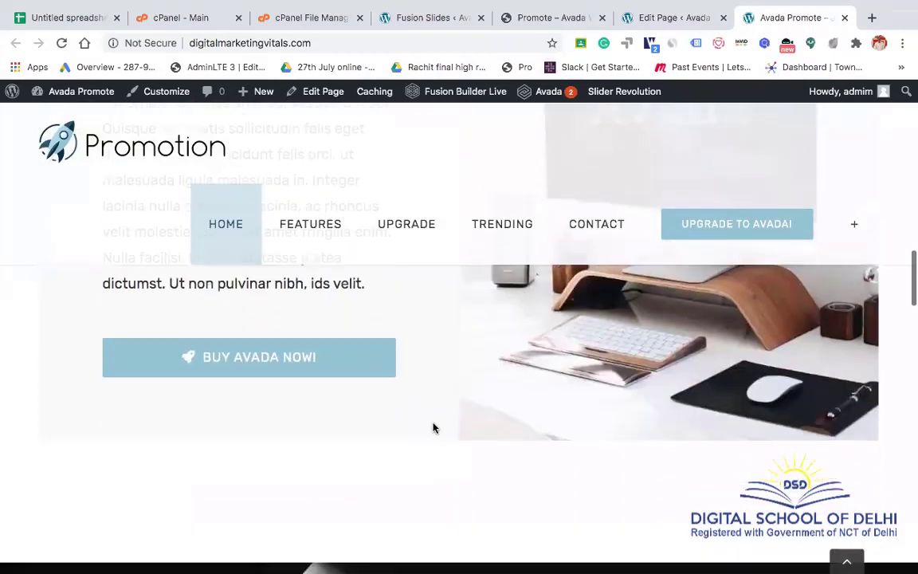
{"action": "scroll", "coordinate": [475, 458], "scroll_direction": "down", "scroll_amount": 7}
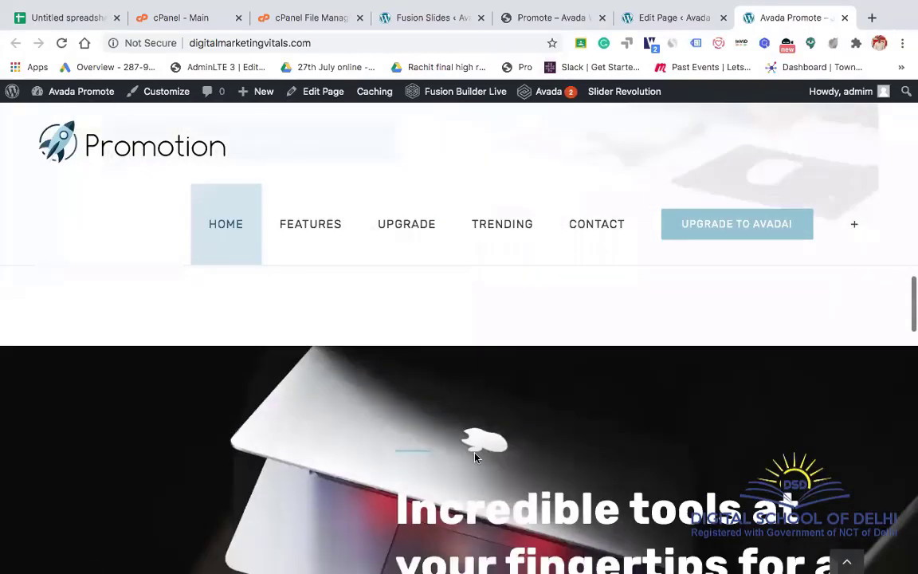
{"action": "scroll", "coordinate": [475, 458], "scroll_direction": "down", "scroll_amount": 6}
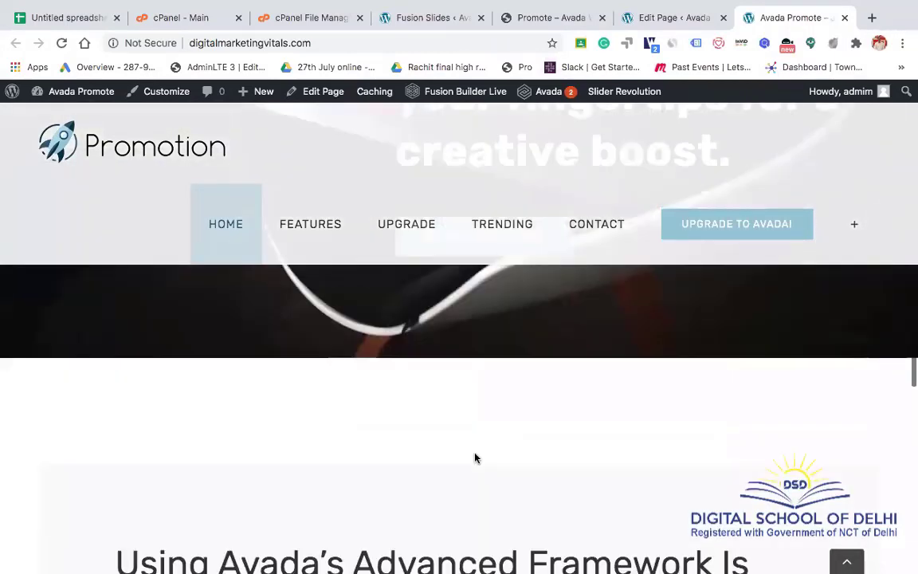
{"action": "scroll", "coordinate": [475, 459], "scroll_direction": "down", "scroll_amount": 8}
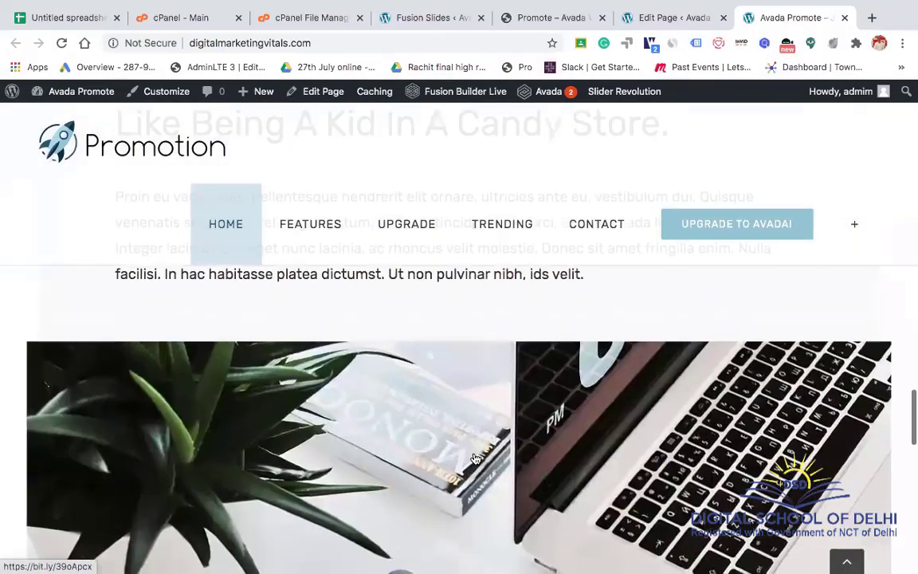
{"action": "scroll", "coordinate": [475, 459], "scroll_direction": "down", "scroll_amount": 2}
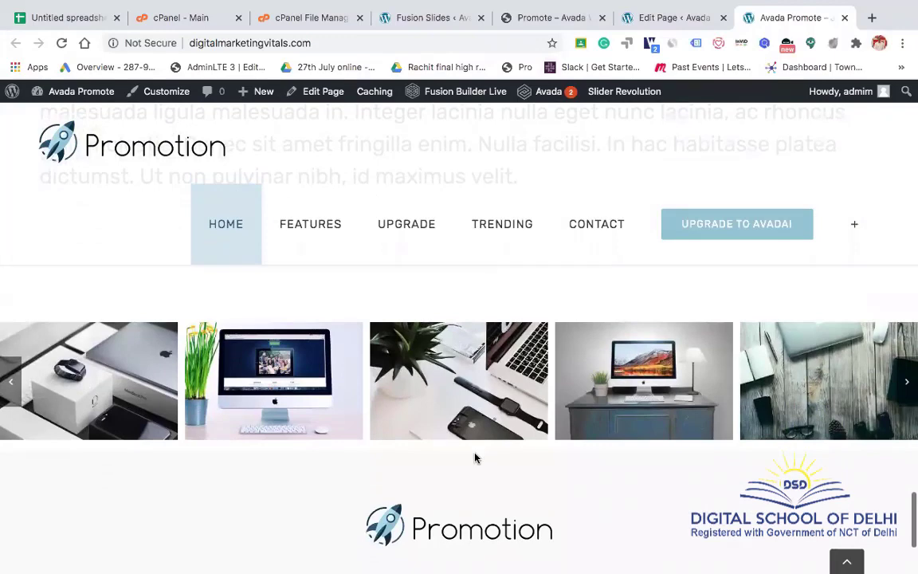
{"action": "left_click", "coordinate": [664, 19]}
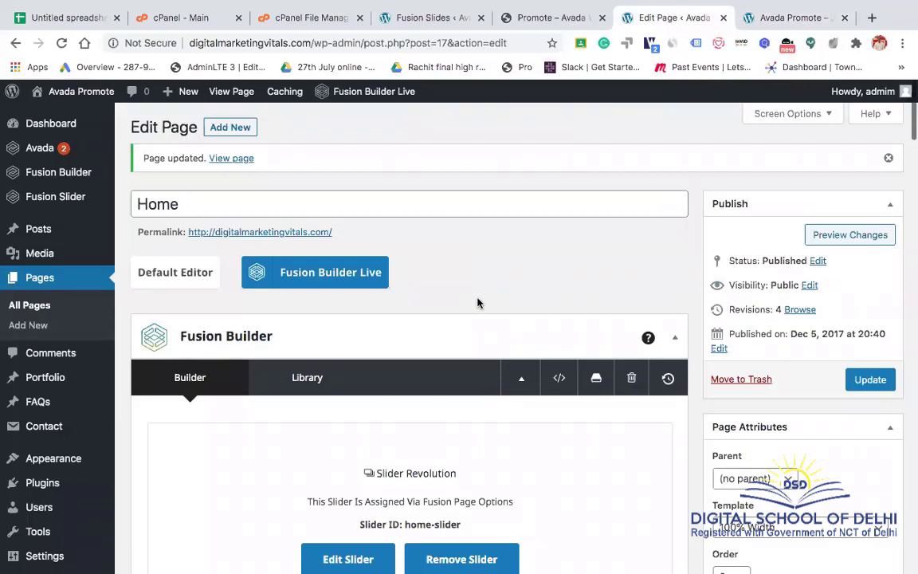
- Switch from the Home page editor to the live front page and open its page source
{"action": "scroll", "coordinate": [478, 303], "scroll_direction": "down", "scroll_amount": 5}
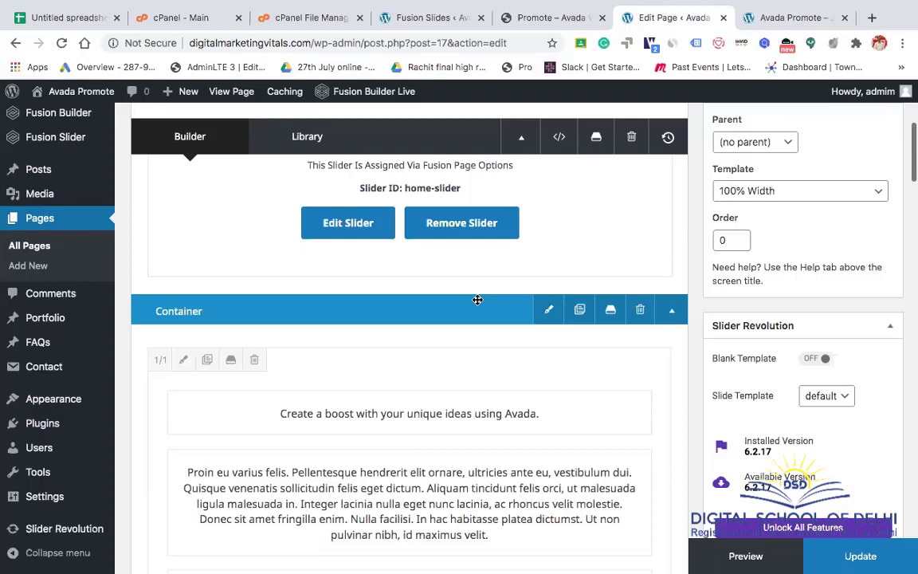
{"action": "left_click", "coordinate": [786, 17]}
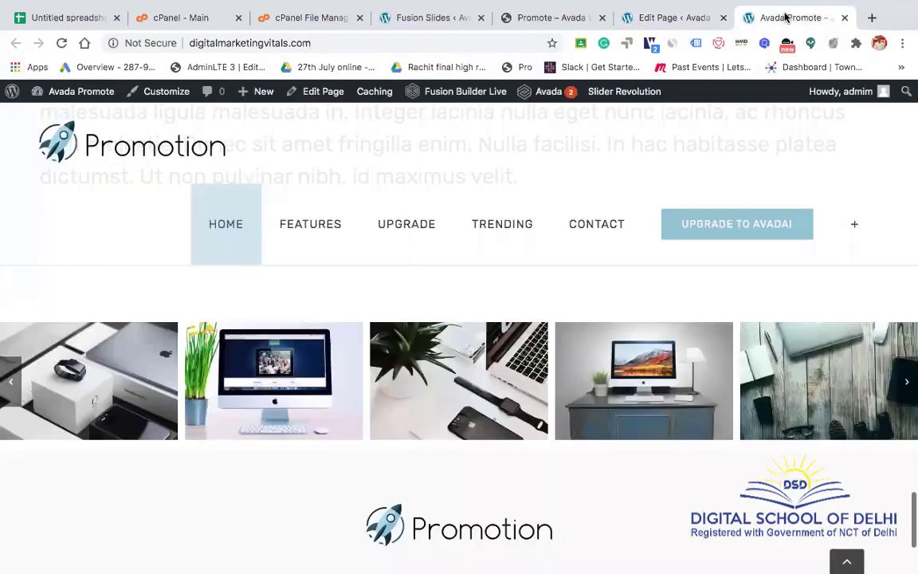
{"action": "right_click", "coordinate": [108, 281]}
{"action": "left_click", "coordinate": [155, 452]}
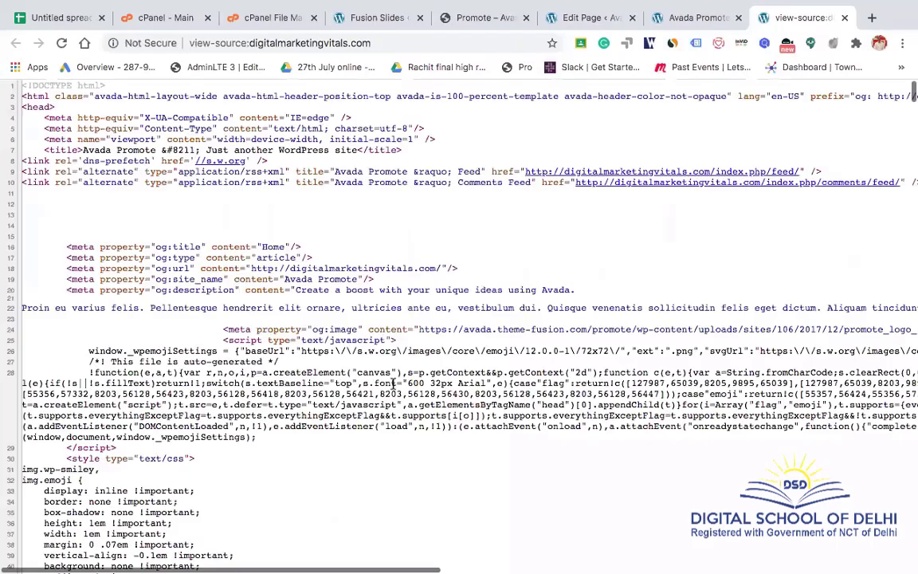
- Examine the front page's source code from the head section through the home slider markup to the footer scripts
{"action": "scroll", "coordinate": [393, 384], "scroll_direction": "down", "scroll_amount": 20}
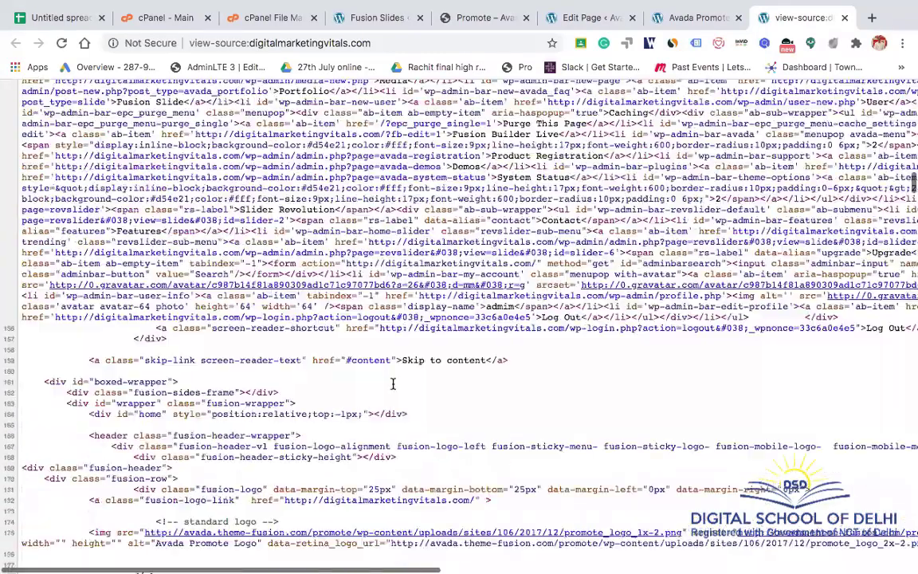
{"action": "scroll", "coordinate": [393, 384], "scroll_direction": "down", "scroll_amount": 20}
{"action": "scroll", "coordinate": [396, 390], "scroll_direction": "down", "scroll_amount": 10}
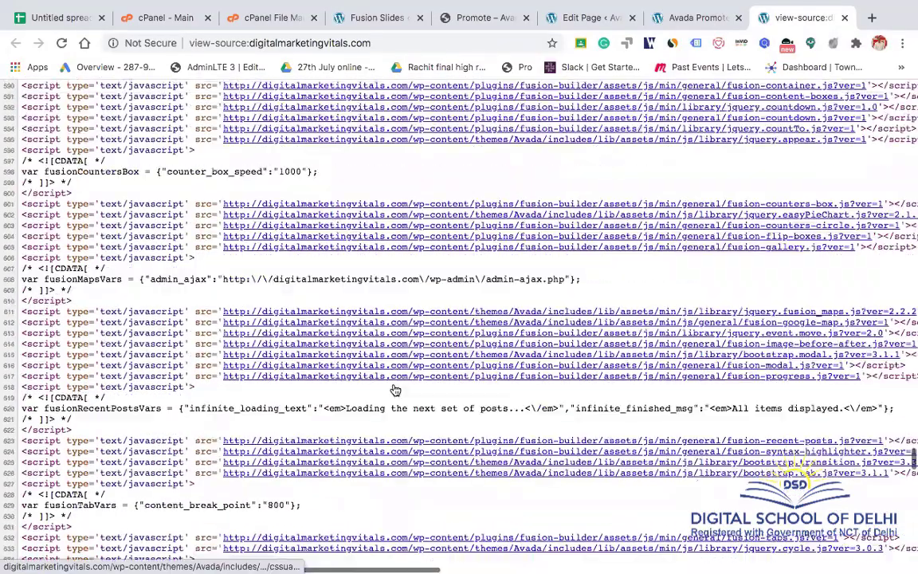
{"action": "scroll", "coordinate": [395, 390], "scroll_direction": "down", "scroll_amount": 15}
{"action": "scroll", "coordinate": [395, 390], "scroll_direction": "up", "scroll_amount": 10}
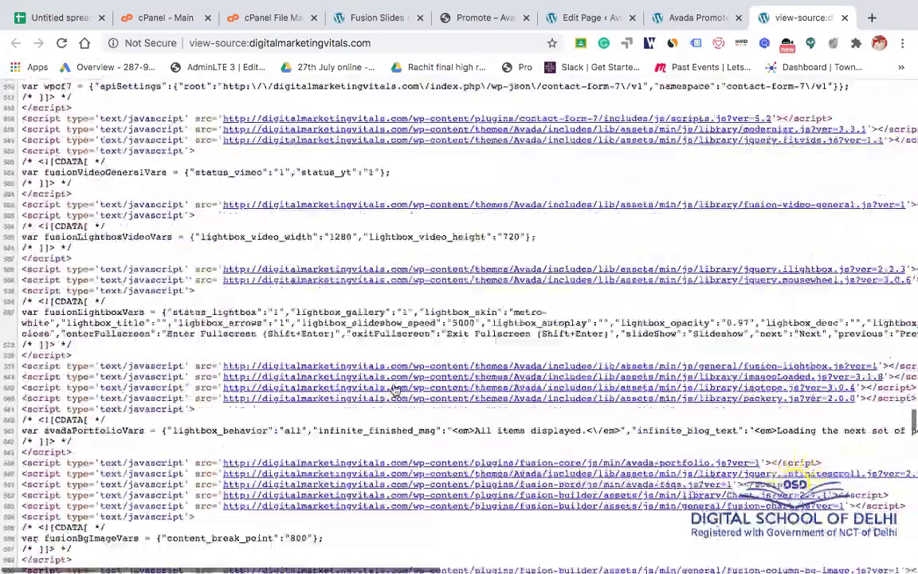
{"action": "scroll", "coordinate": [396, 390], "scroll_direction": "up", "scroll_amount": 20}
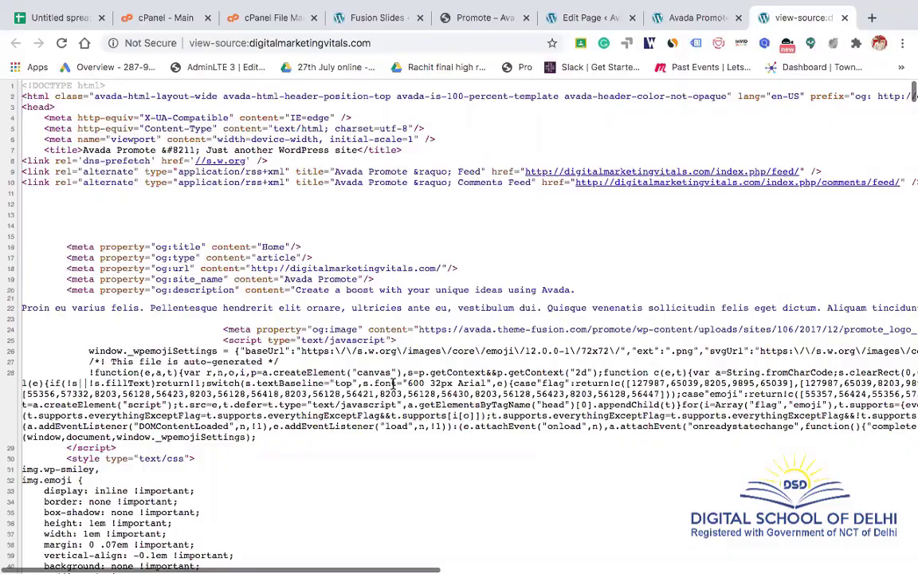
{"action": "scroll", "coordinate": [422, 456], "scroll_direction": "down", "scroll_amount": 20}
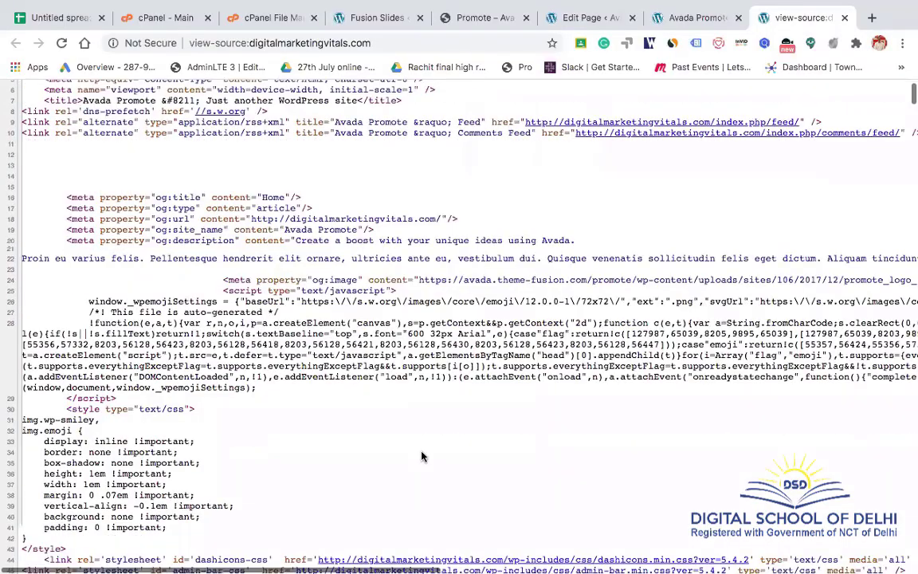
{"action": "scroll", "coordinate": [423, 452], "scroll_direction": "up", "scroll_amount": 15}
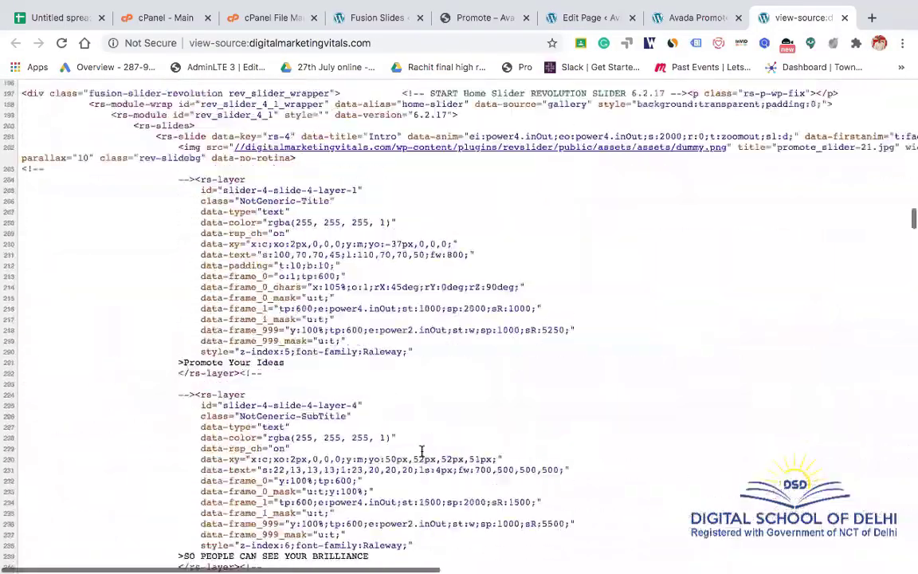
{"action": "scroll", "coordinate": [423, 456], "scroll_direction": "down", "scroll_amount": 14}
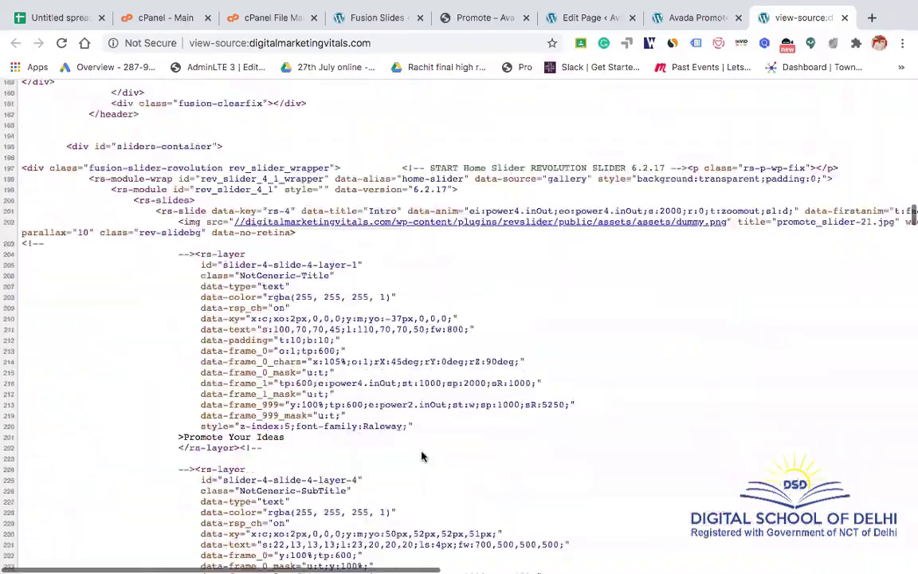
{"action": "scroll", "coordinate": [423, 456], "scroll_direction": "down", "scroll_amount": 20}
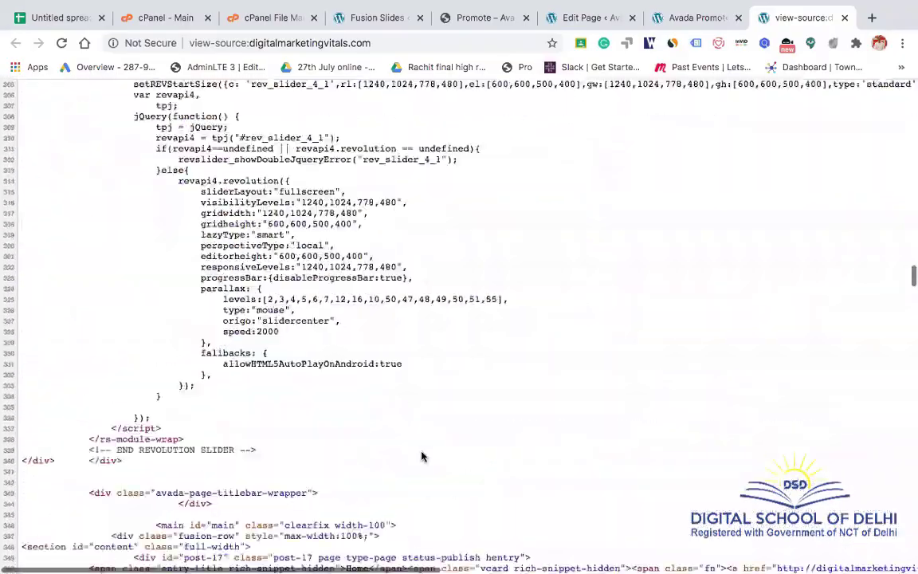
{"action": "scroll", "coordinate": [423, 452], "scroll_direction": "down", "scroll_amount": 4}
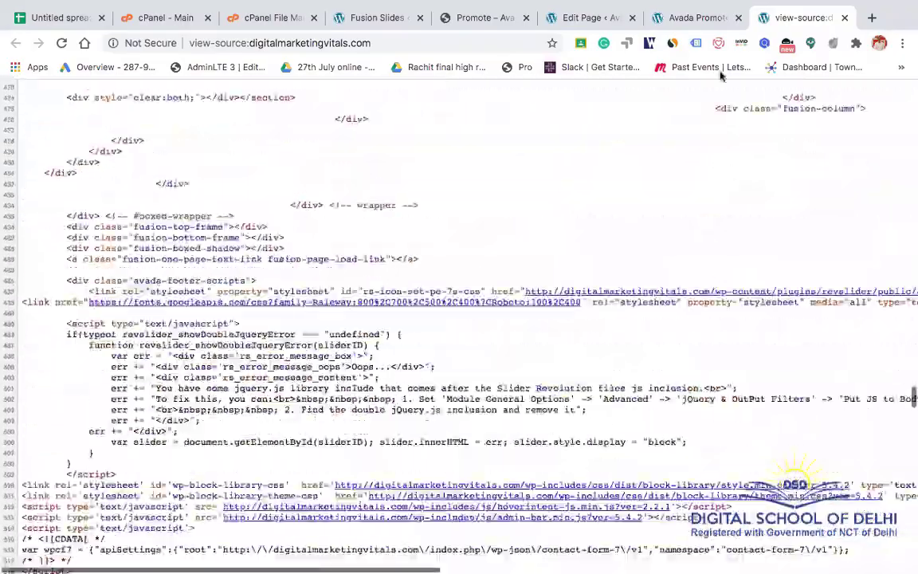
- Compare the top of the live front page with its source code, ending on the live page
{"action": "left_click", "coordinate": [694, 17]}
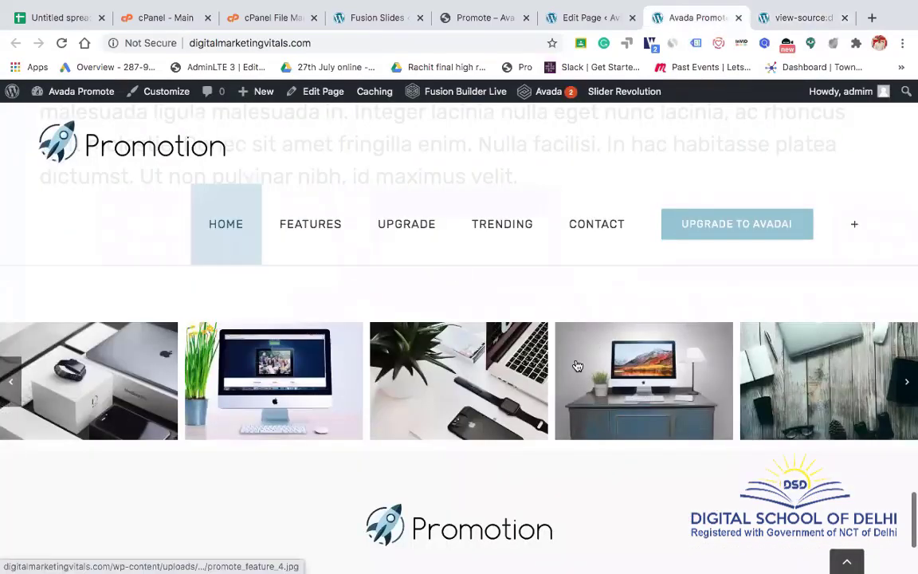
{"action": "scroll", "coordinate": [562, 355], "scroll_direction": "up", "scroll_amount": 10}
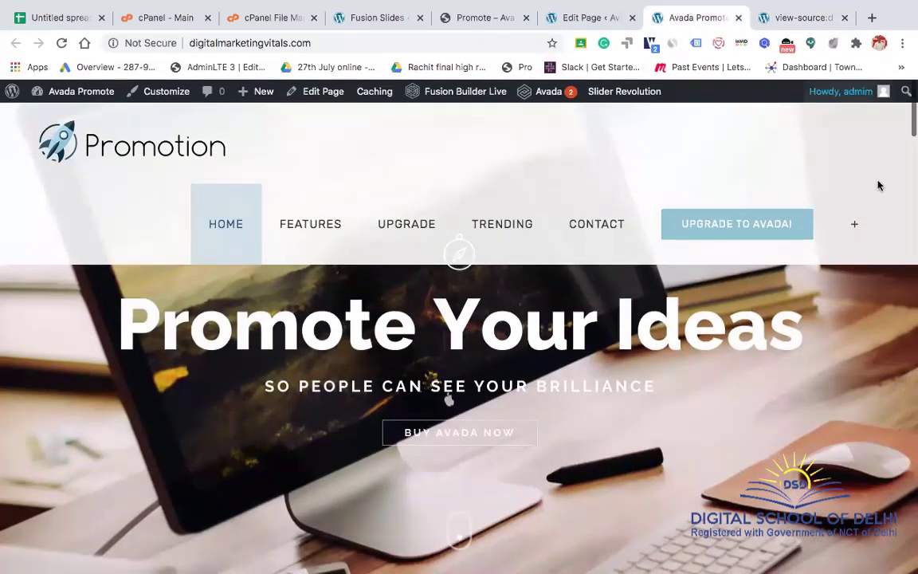
{"action": "left_click", "coordinate": [801, 17]}
{"action": "scroll", "coordinate": [518, 364], "scroll_direction": "down", "scroll_amount": 10}
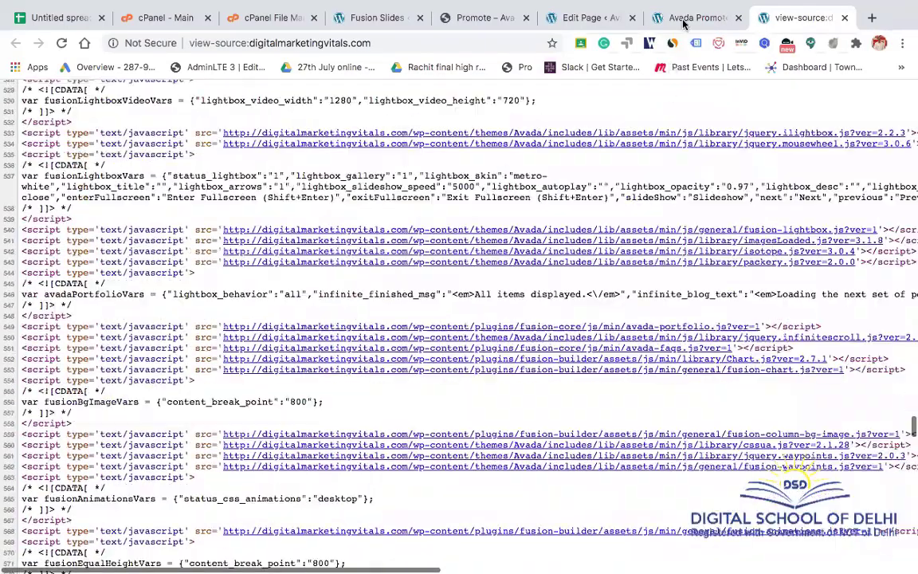
{"action": "left_click", "coordinate": [684, 18]}
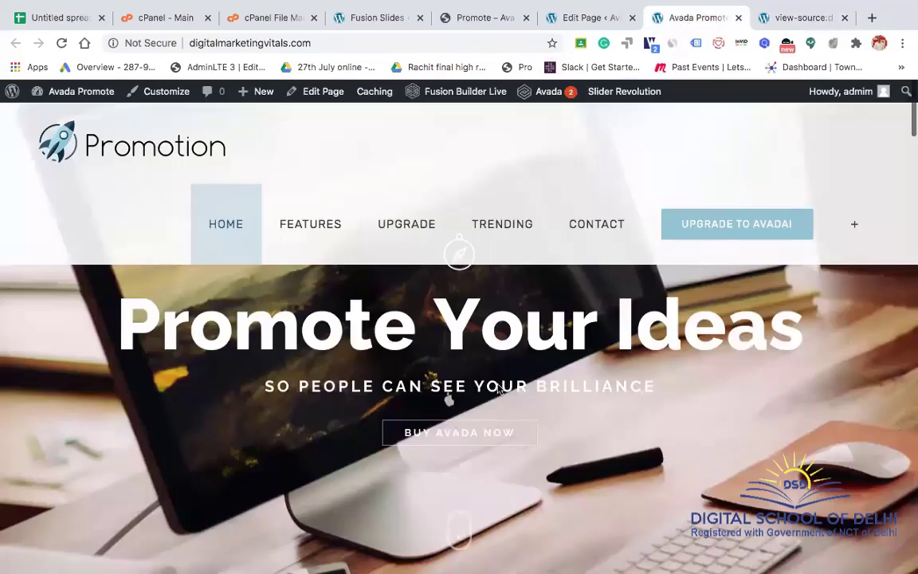
- Review the live front page from the header menu and slider through the "Marketing Ideas" picture to the footer
{"action": "scroll", "coordinate": [498, 388], "scroll_direction": "up", "scroll_amount": 3}
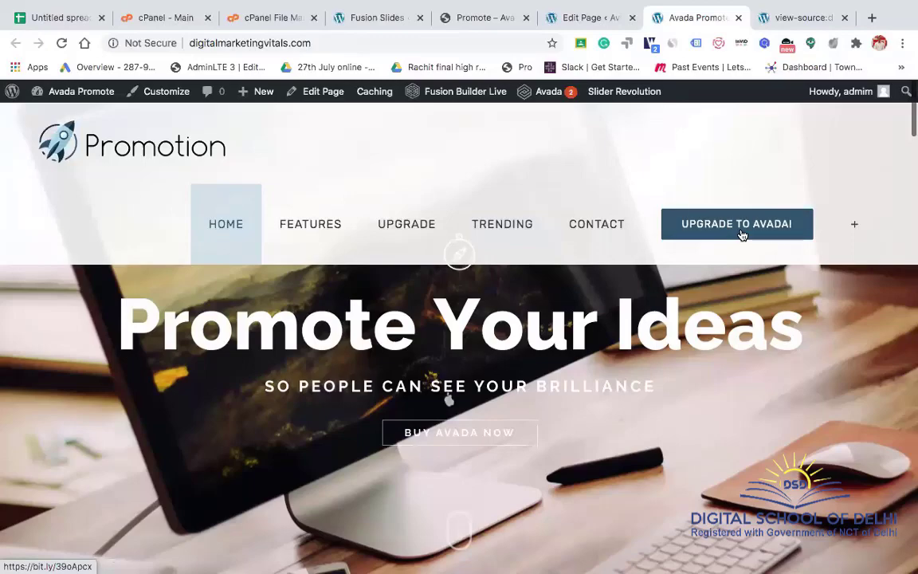
{"action": "scroll", "coordinate": [554, 332], "scroll_direction": "down", "scroll_amount": 1}
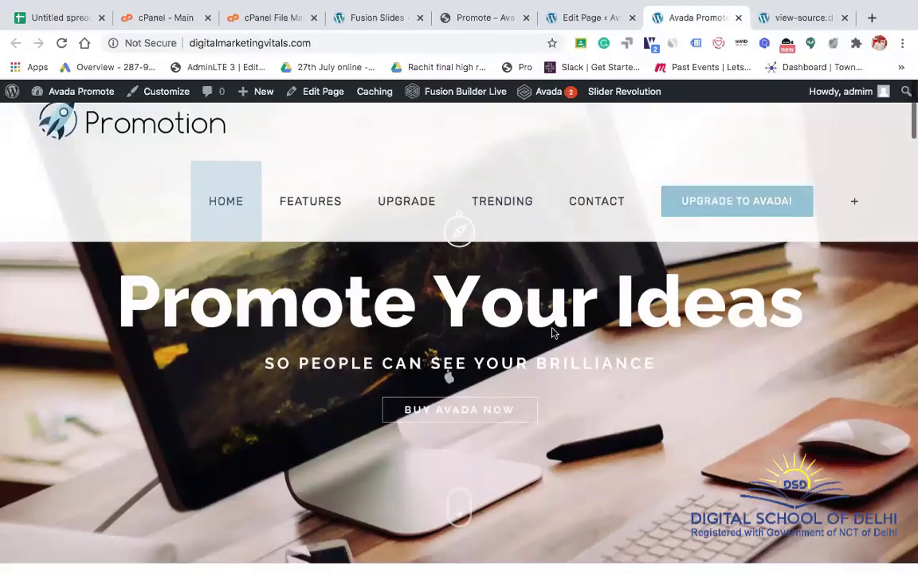
{"action": "scroll", "coordinate": [555, 332], "scroll_direction": "down", "scroll_amount": 10}
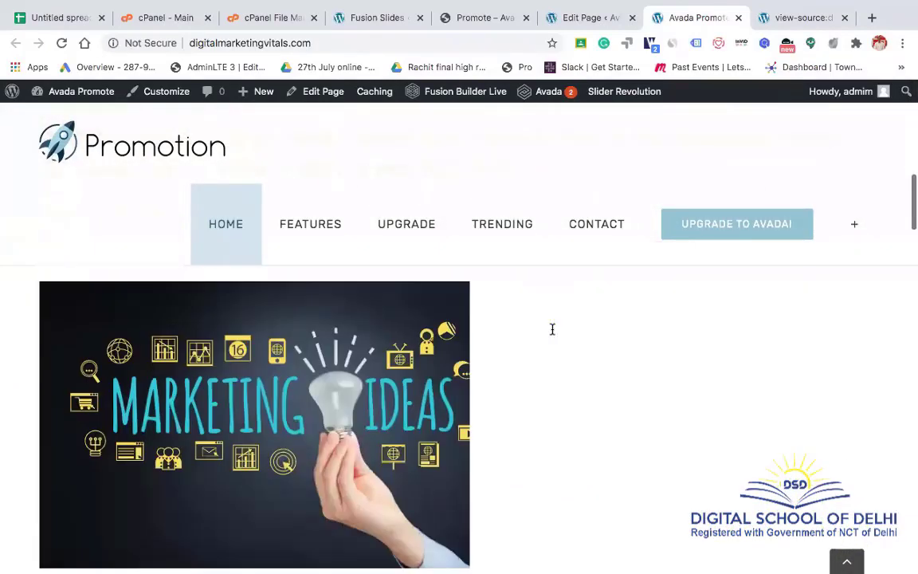
{"action": "scroll", "coordinate": [553, 329], "scroll_direction": "down", "scroll_amount": 10}
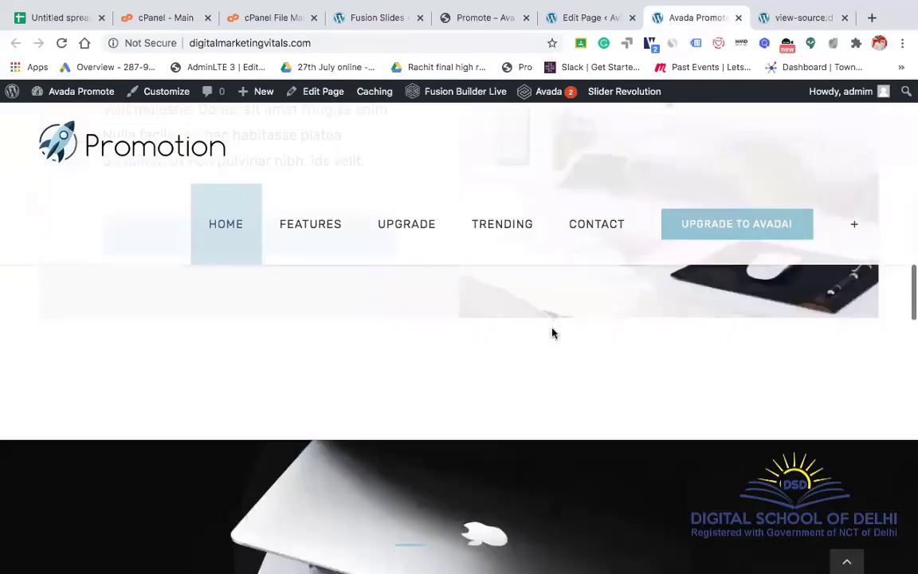
{"action": "scroll", "coordinate": [554, 333], "scroll_direction": "down", "scroll_amount": 10}
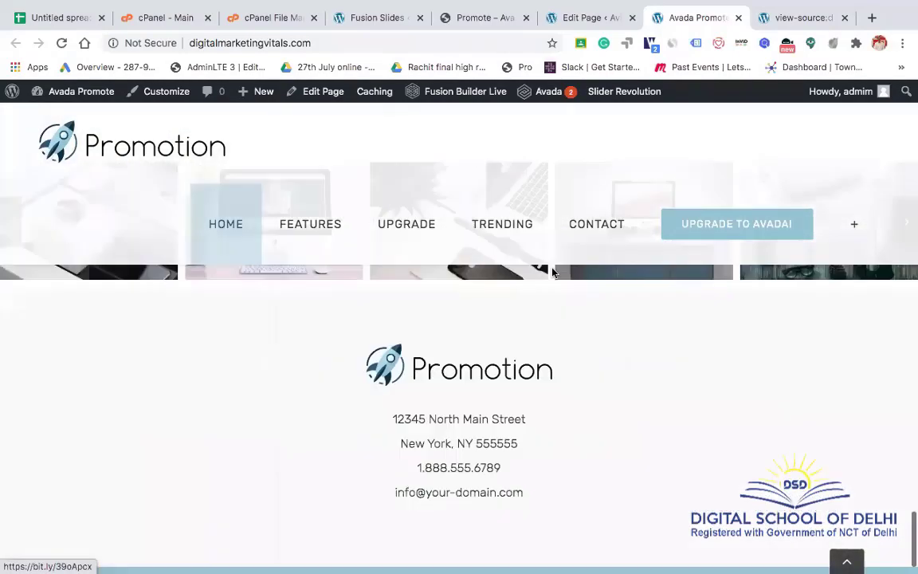
{"action": "scroll", "coordinate": [552, 270], "scroll_direction": "up", "scroll_amount": 20}
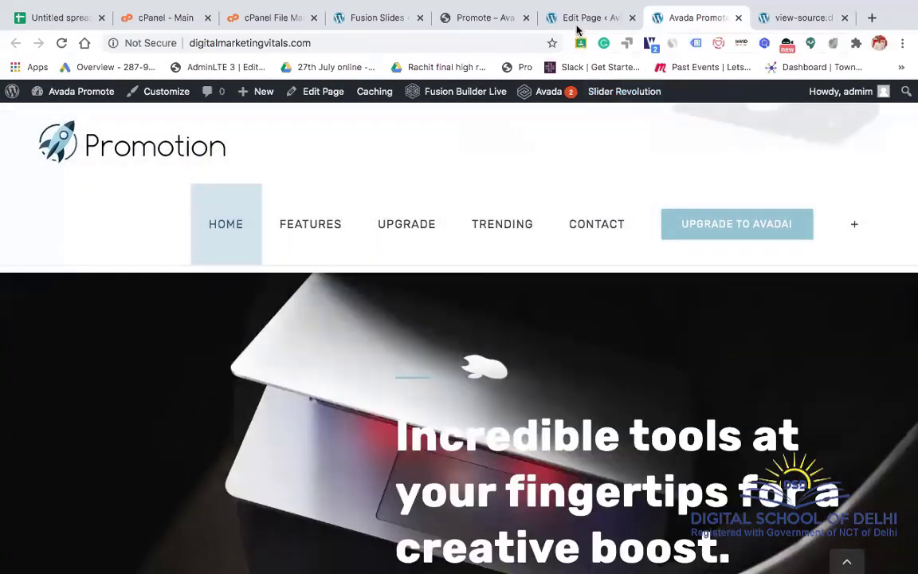
- Look over the Home page's first container in Fusion Builder and close the Home page editor
{"action": "left_click", "coordinate": [575, 19]}
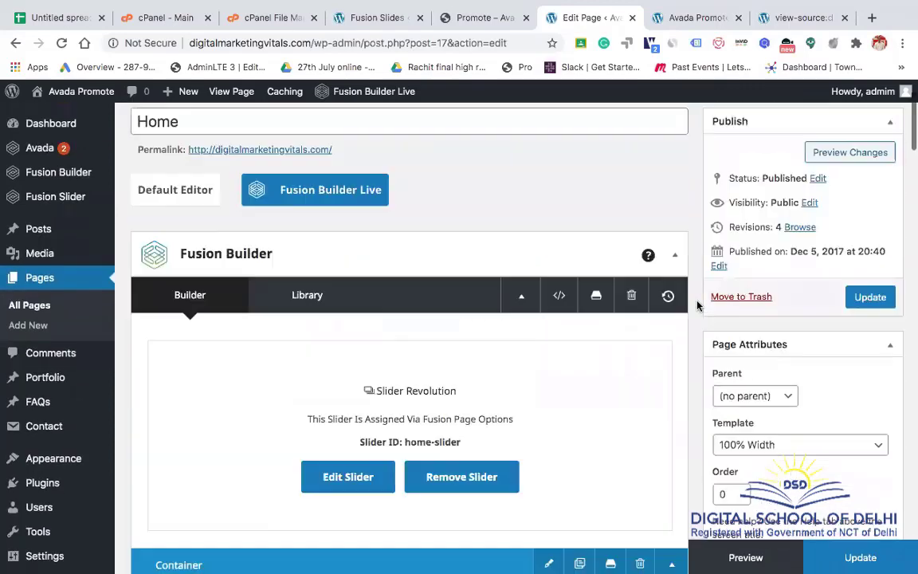
{"action": "scroll", "coordinate": [696, 306], "scroll_direction": "down", "scroll_amount": 15}
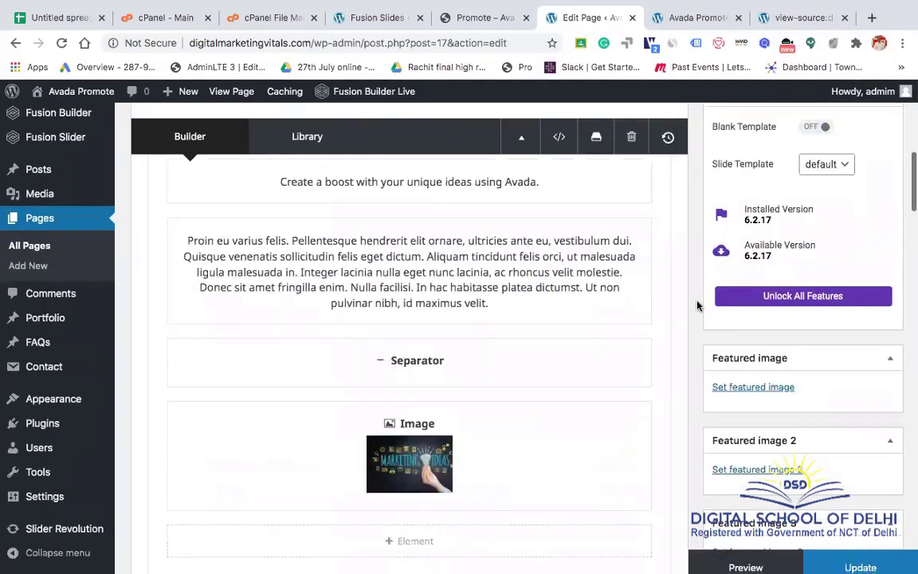
{"action": "scroll", "coordinate": [697, 306], "scroll_direction": "up", "scroll_amount": 15}
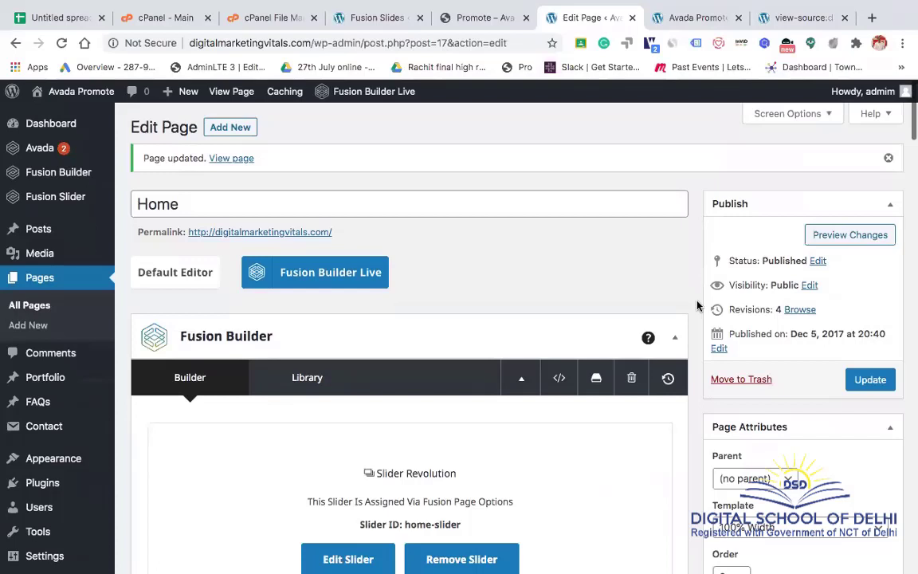
{"action": "left_click", "coordinate": [631, 18]}
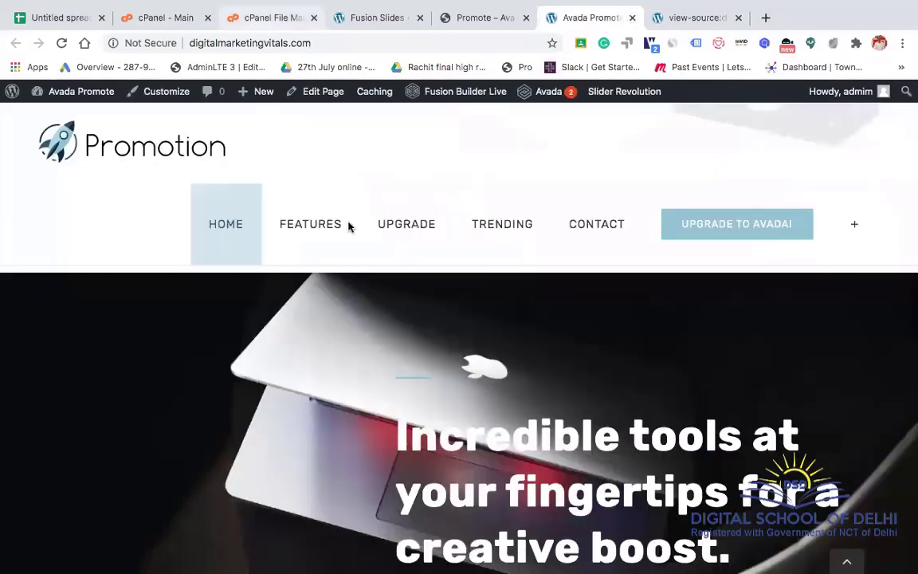